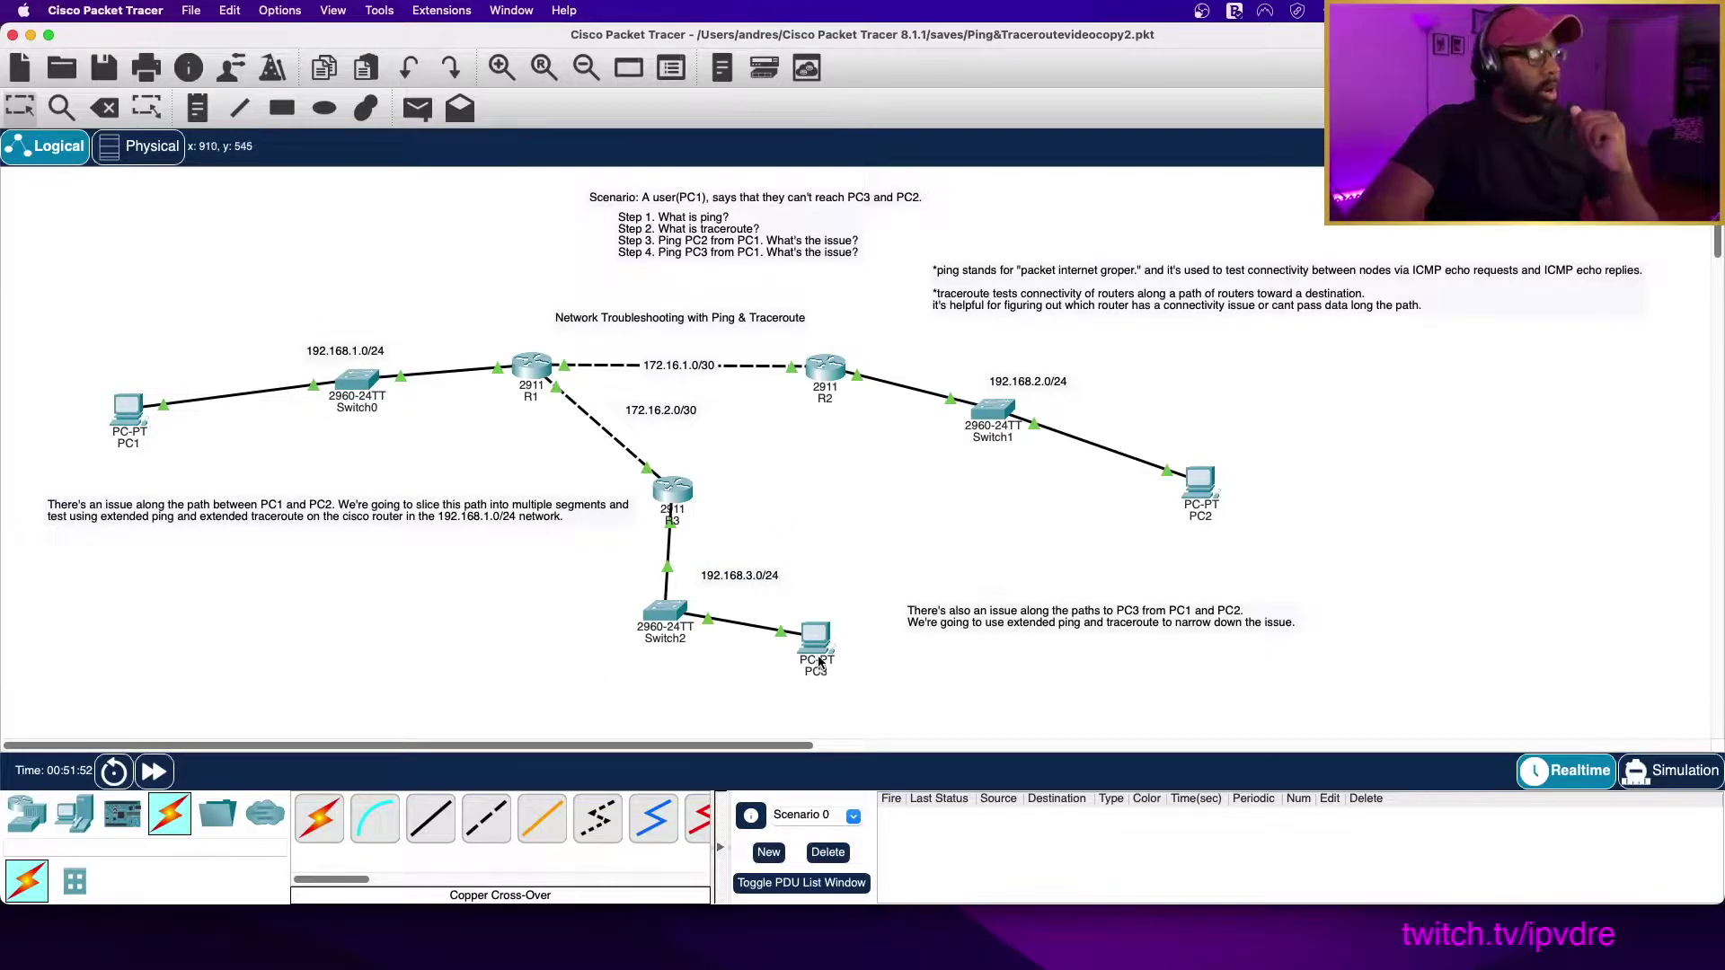
pyautogui.moveTo(823, 660)
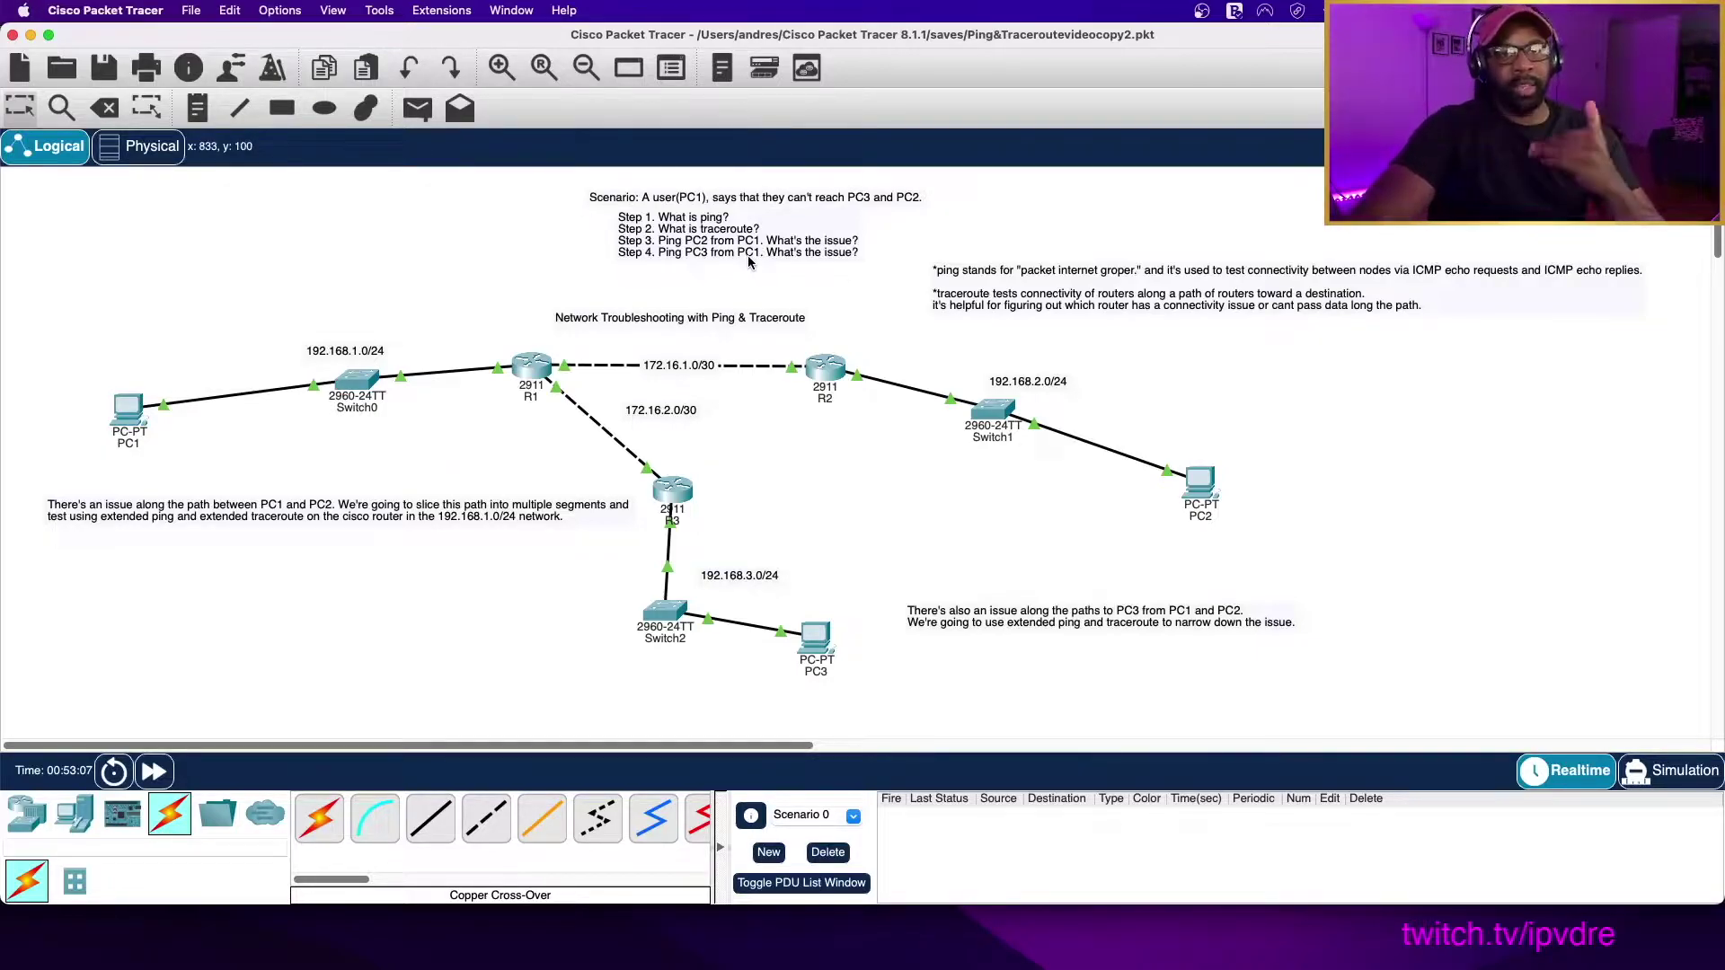
pyautogui.moveTo(544, 747); pyautogui.dragTo(575, 747)
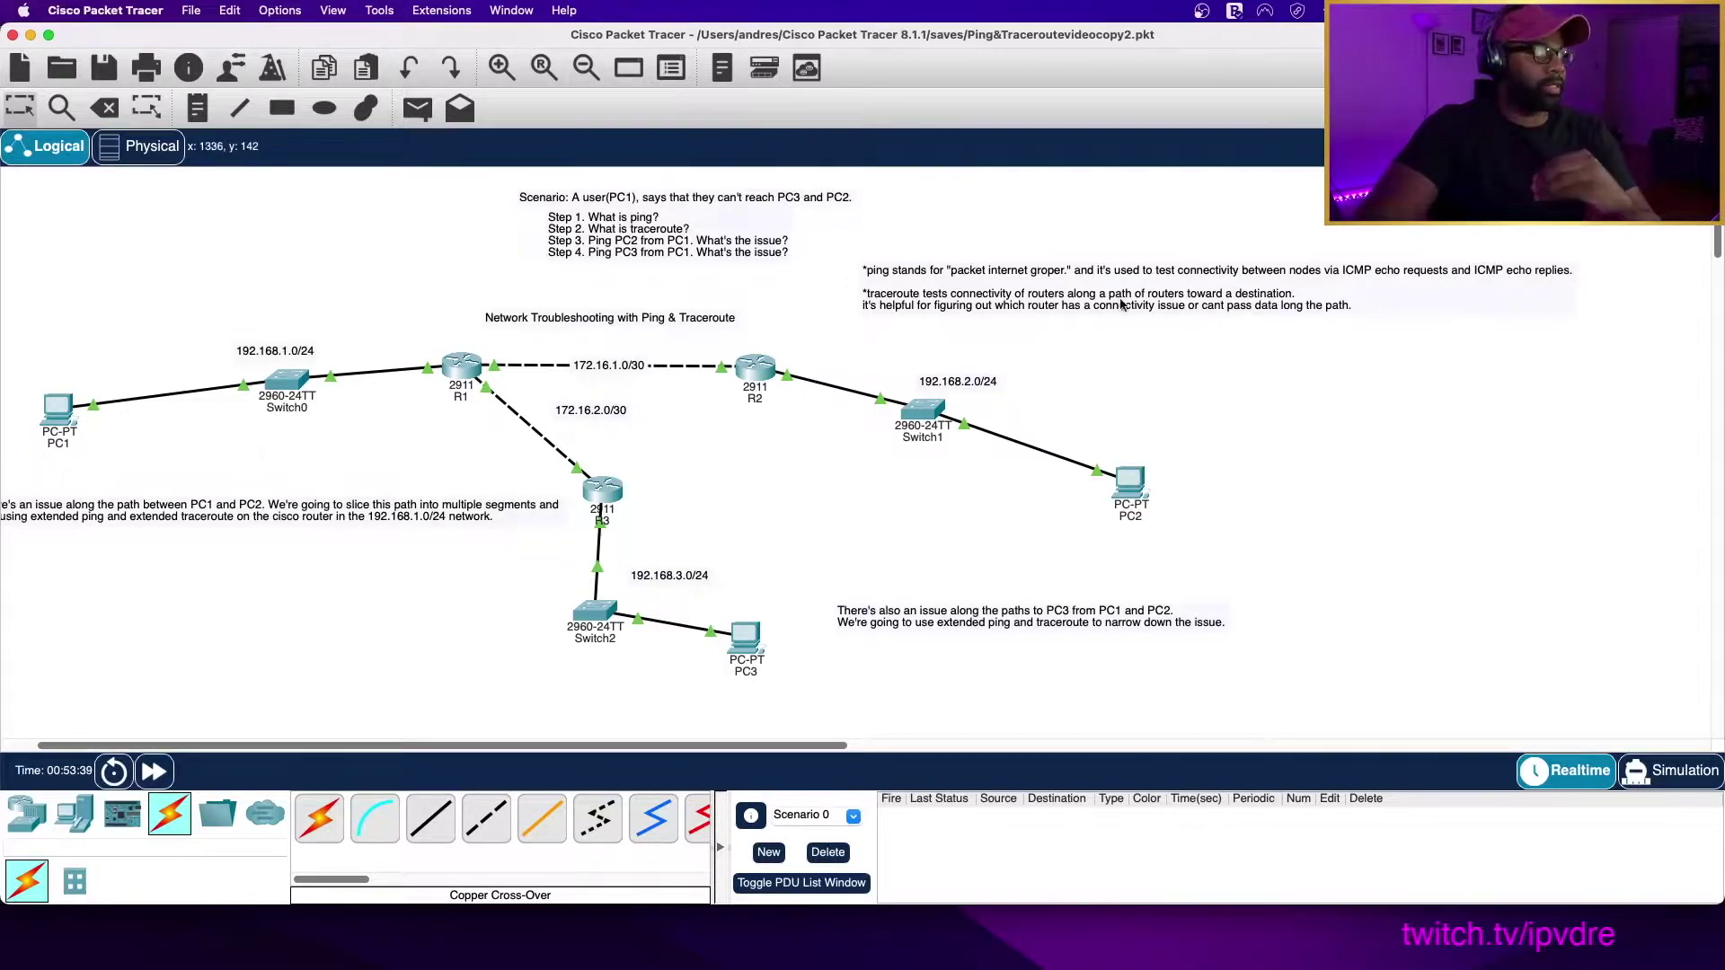
pyautogui.moveTo(607, 753); pyautogui.dragTo(539, 746)
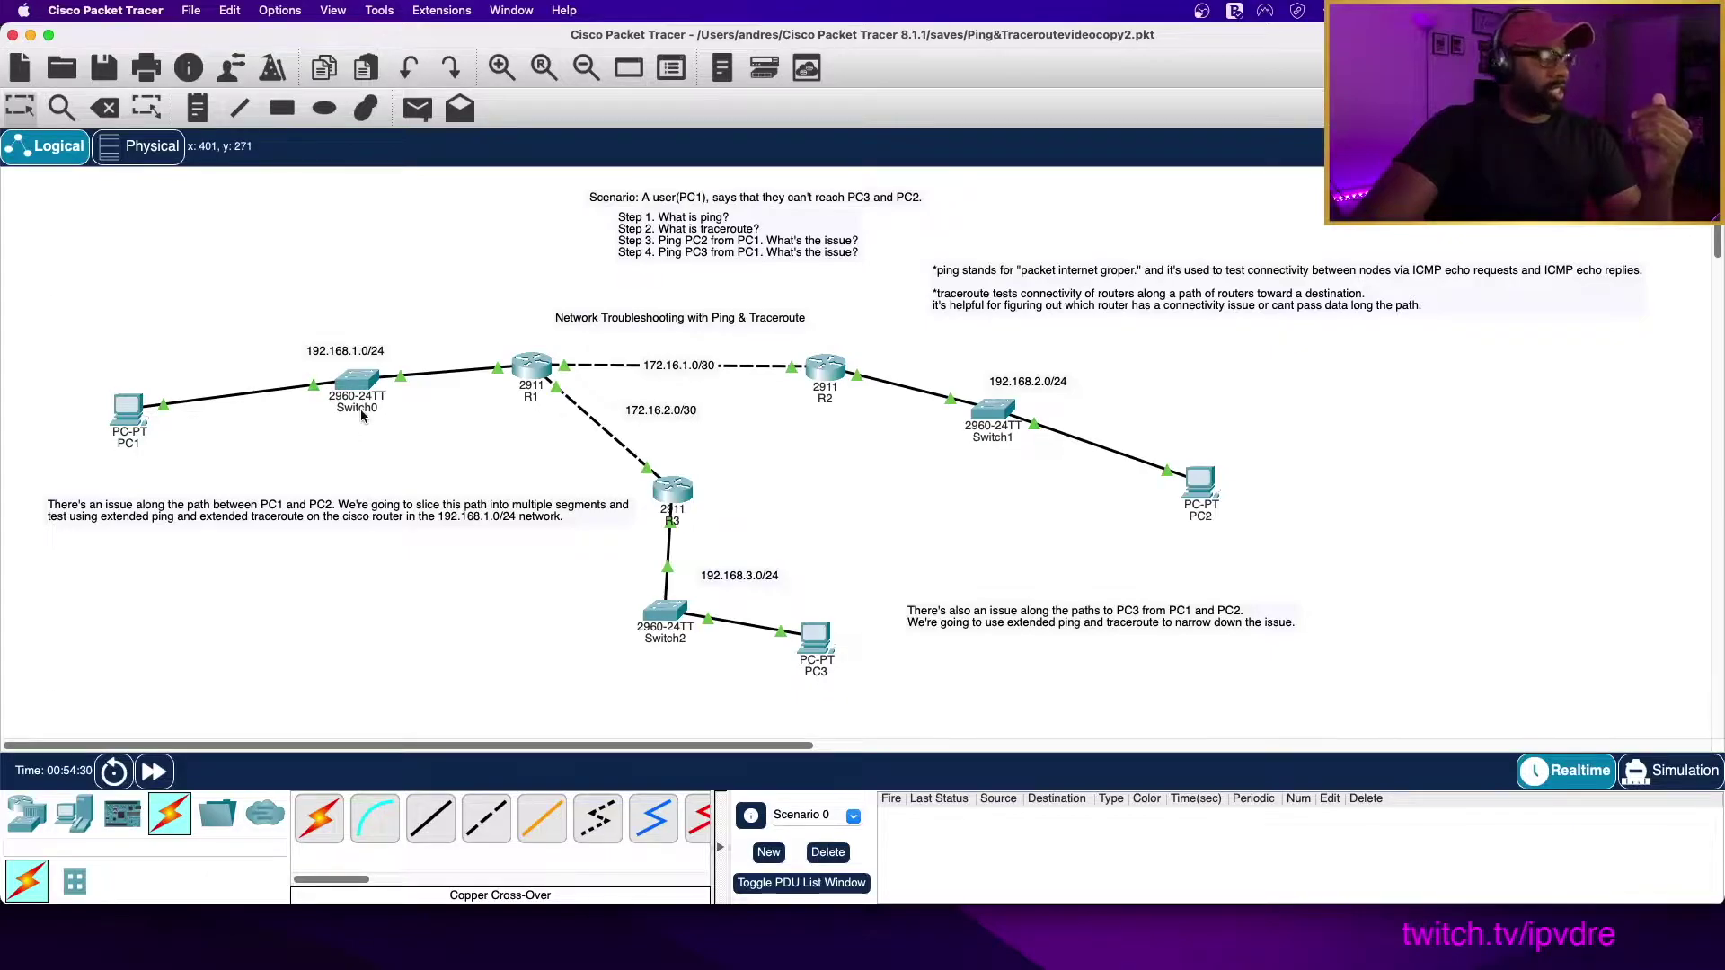
pyautogui.moveTo(352, 407)
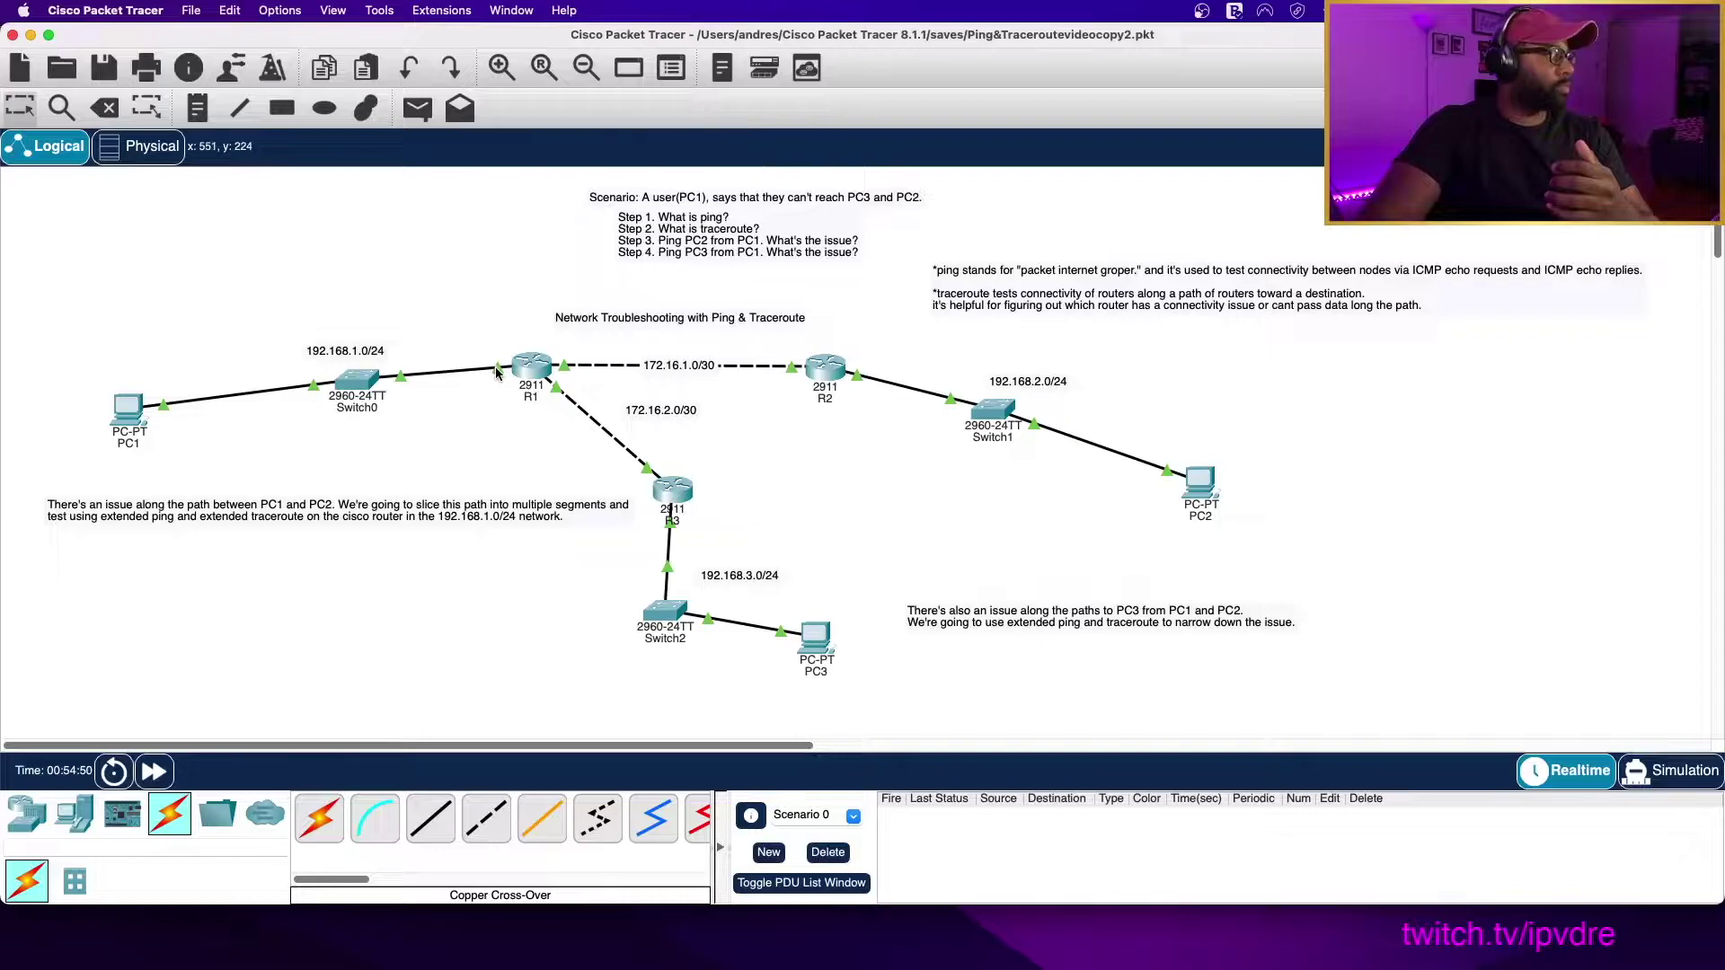
pyautogui.moveTo(495, 371)
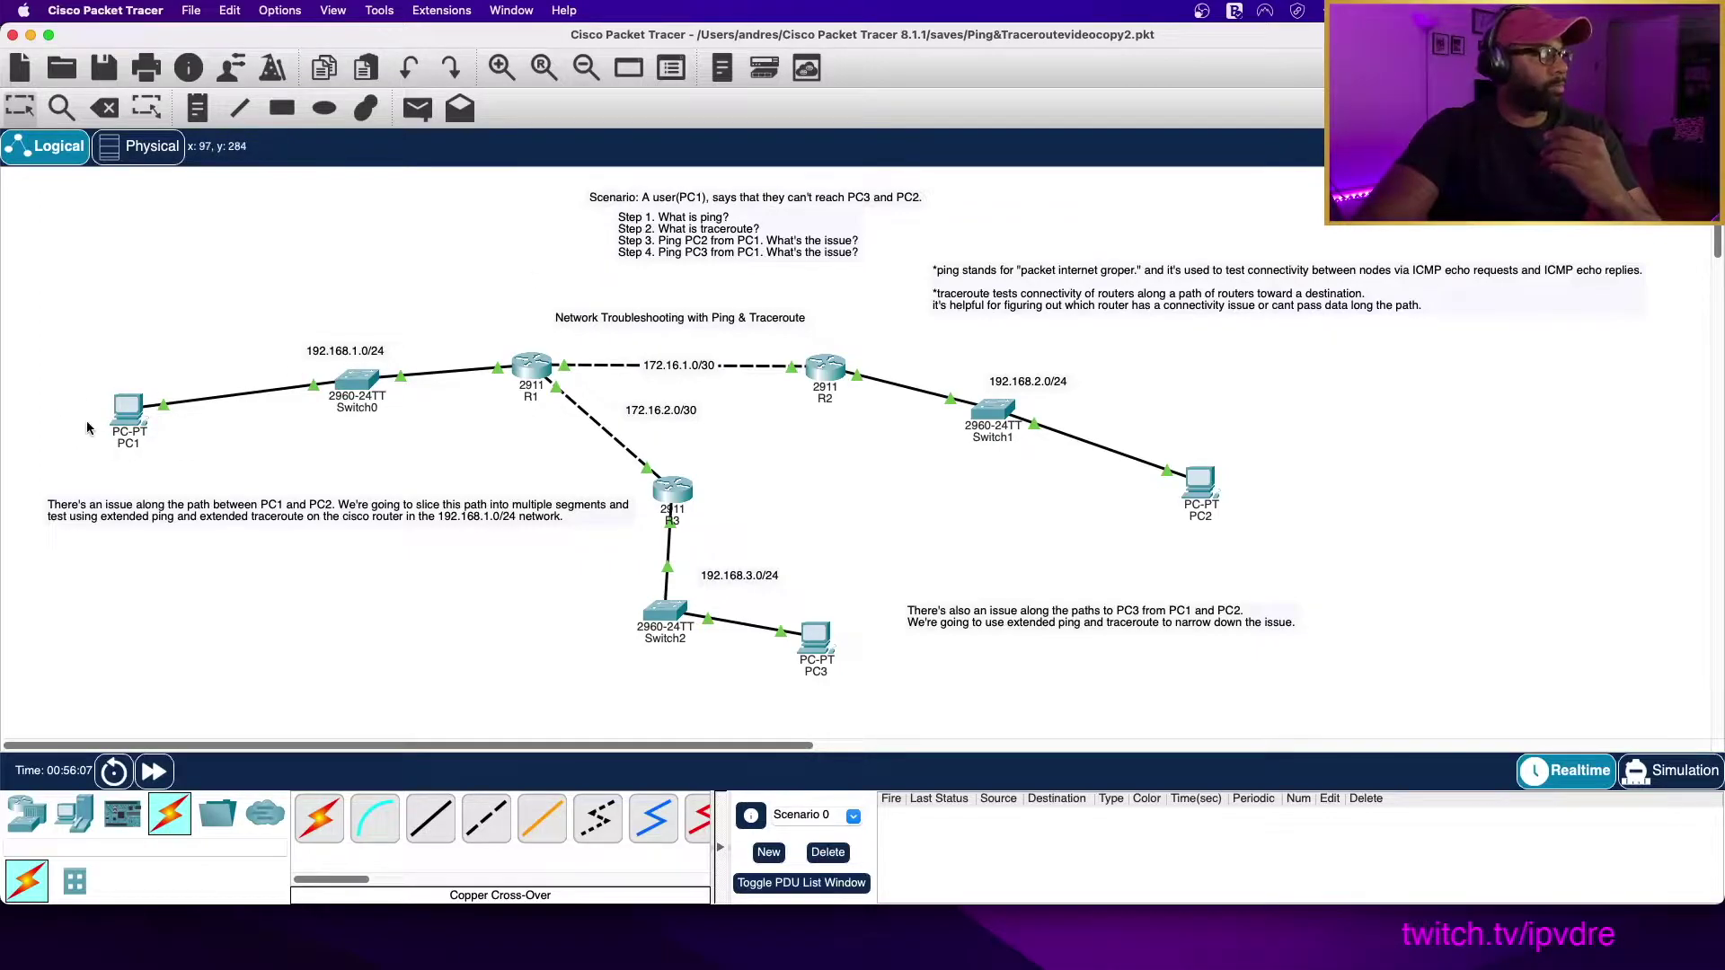
pyautogui.moveTo(522, 357)
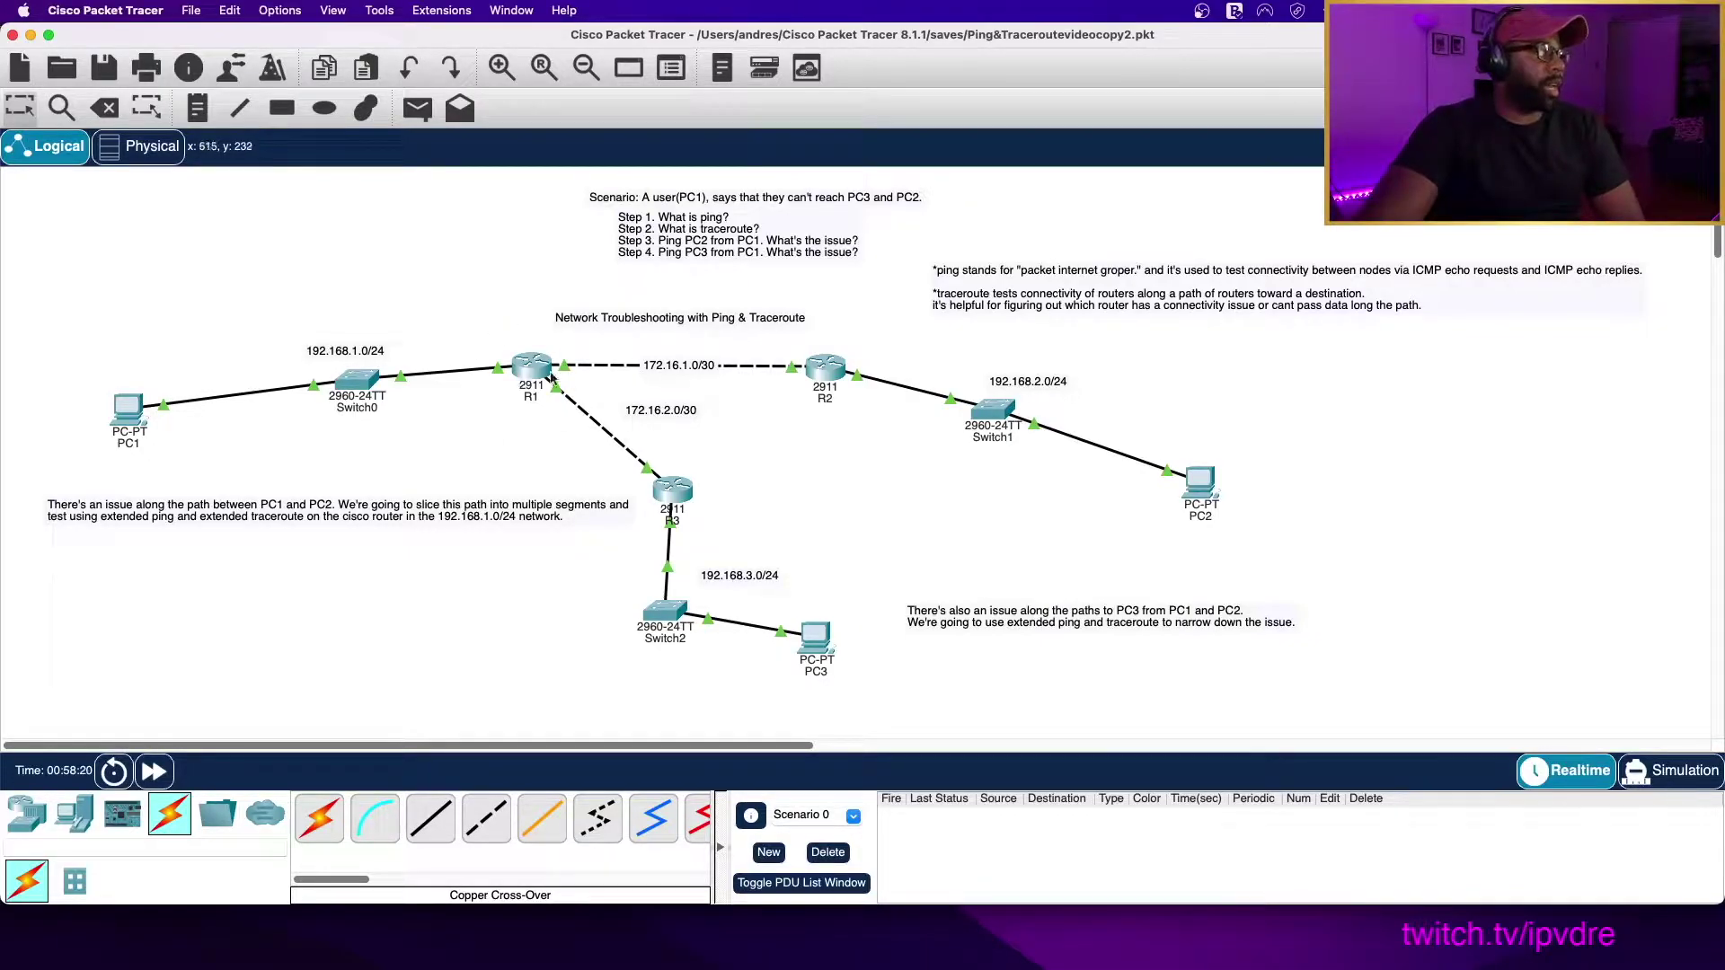
pyautogui.moveTo(537, 379)
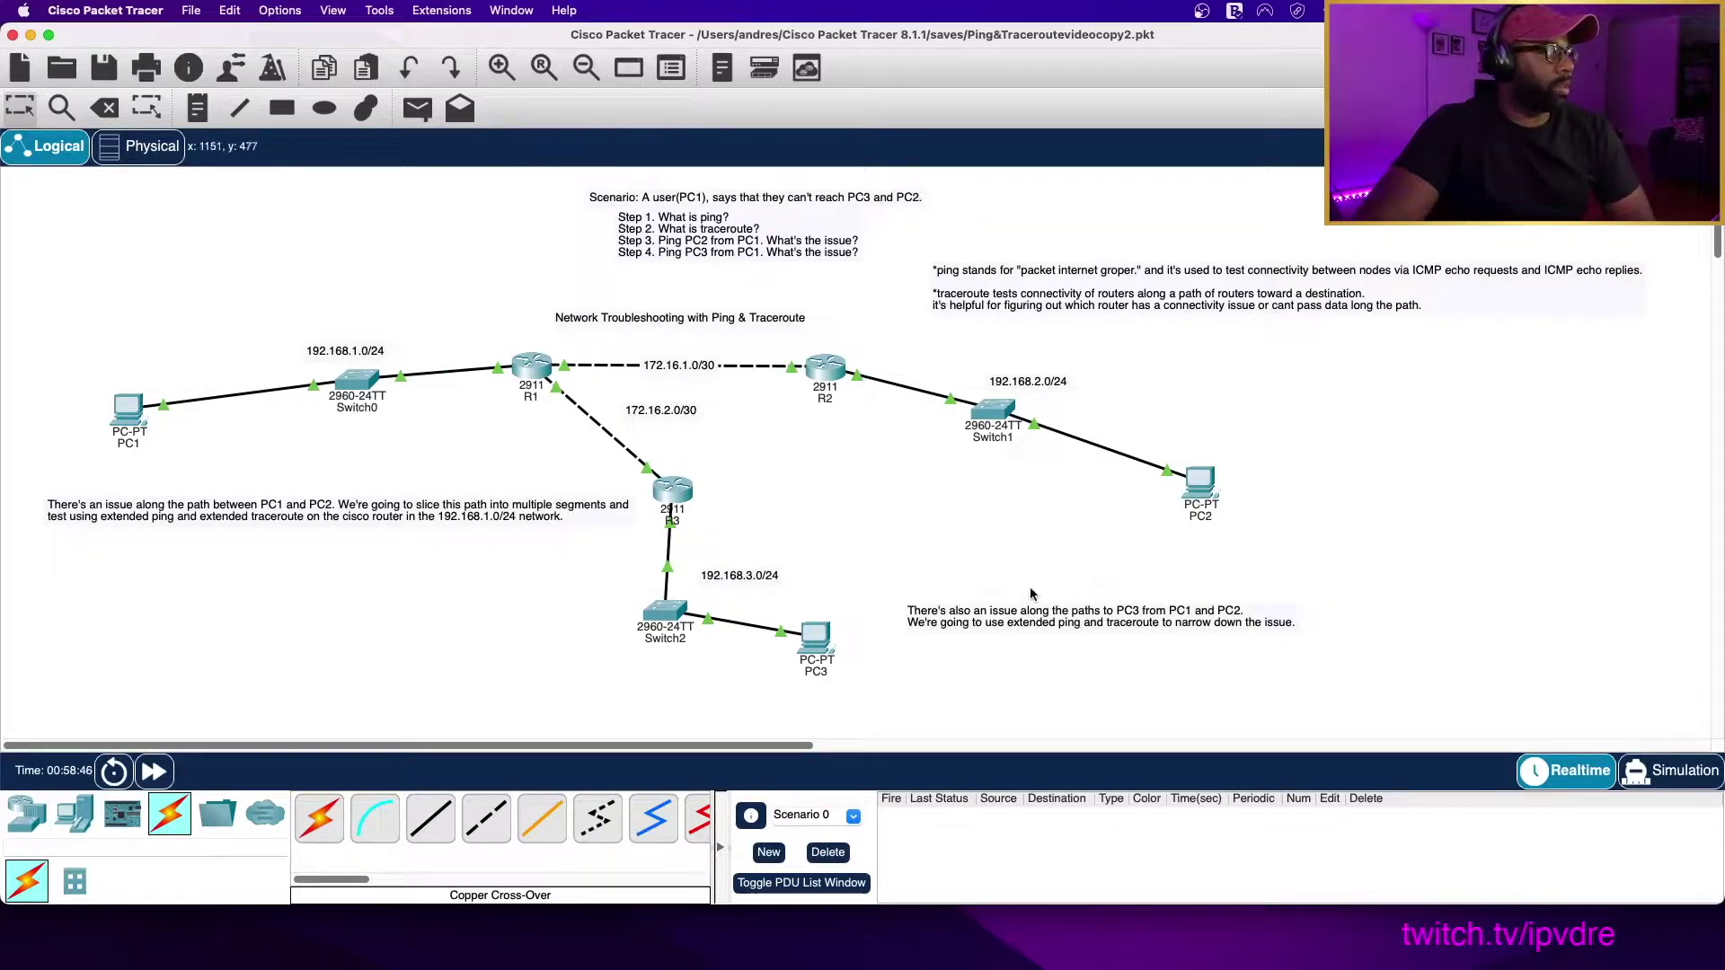
# Open router R1's command line, enter privileged mode, and enter global configuration mode with conf t
pyautogui.click(526, 375)
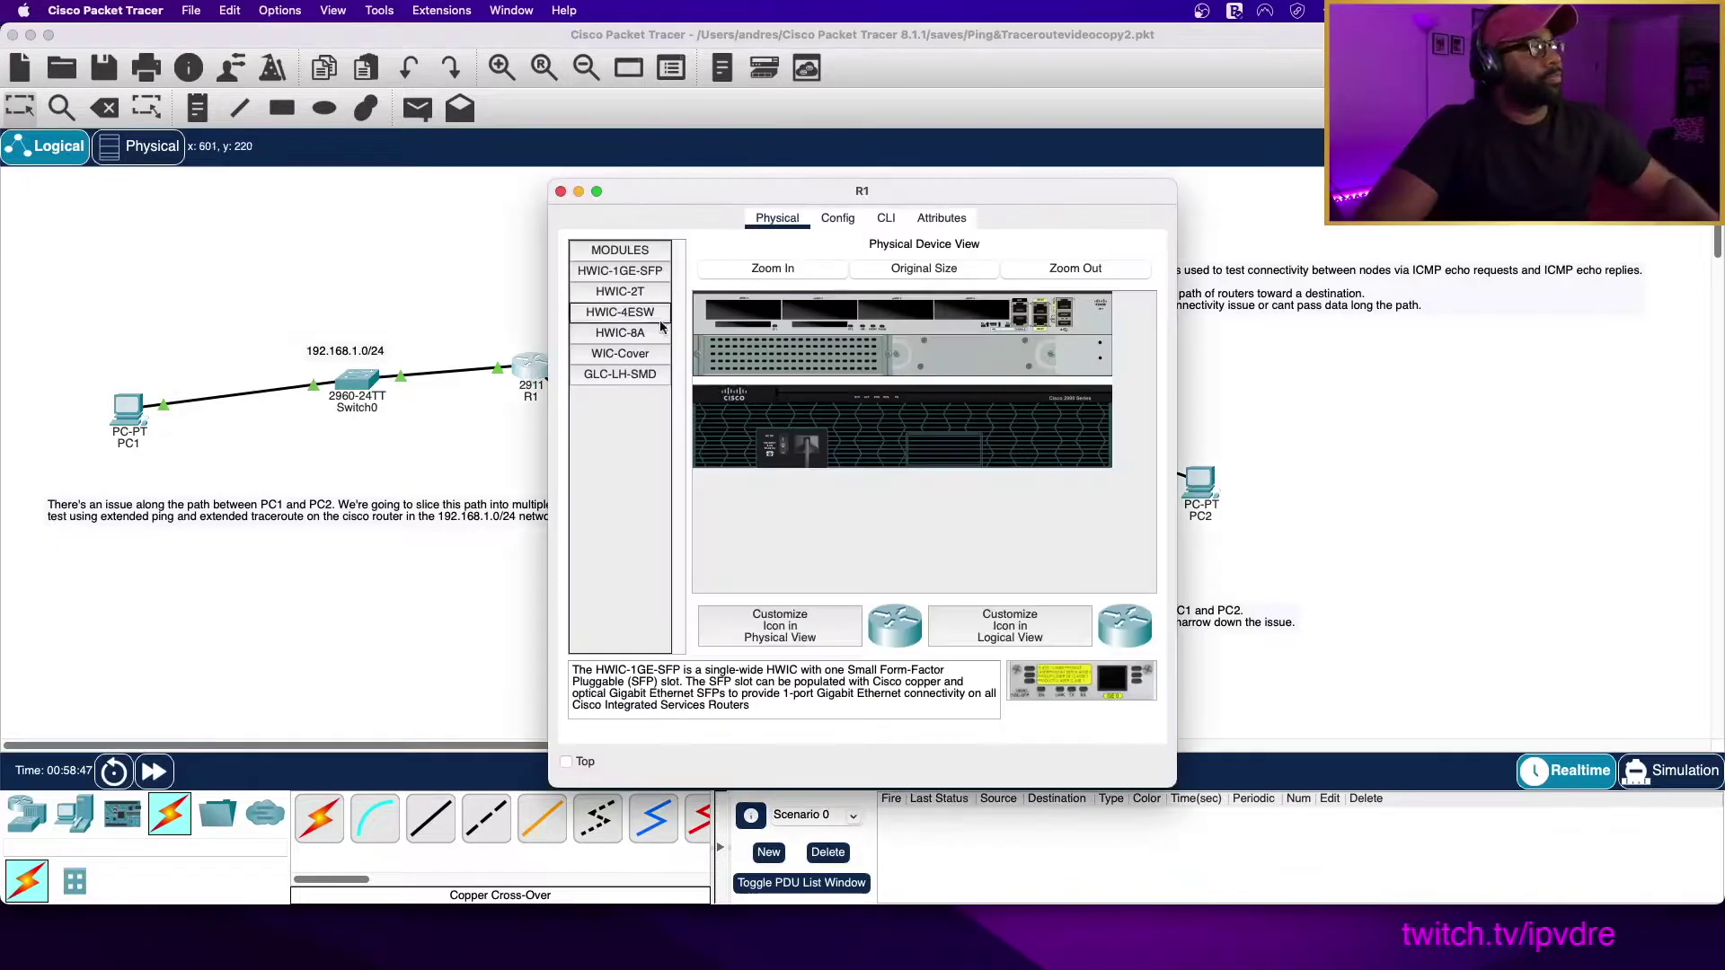
pyautogui.click(886, 218)
pyautogui.press('Return')
pyautogui.press('Return')
pyautogui.press('Return')
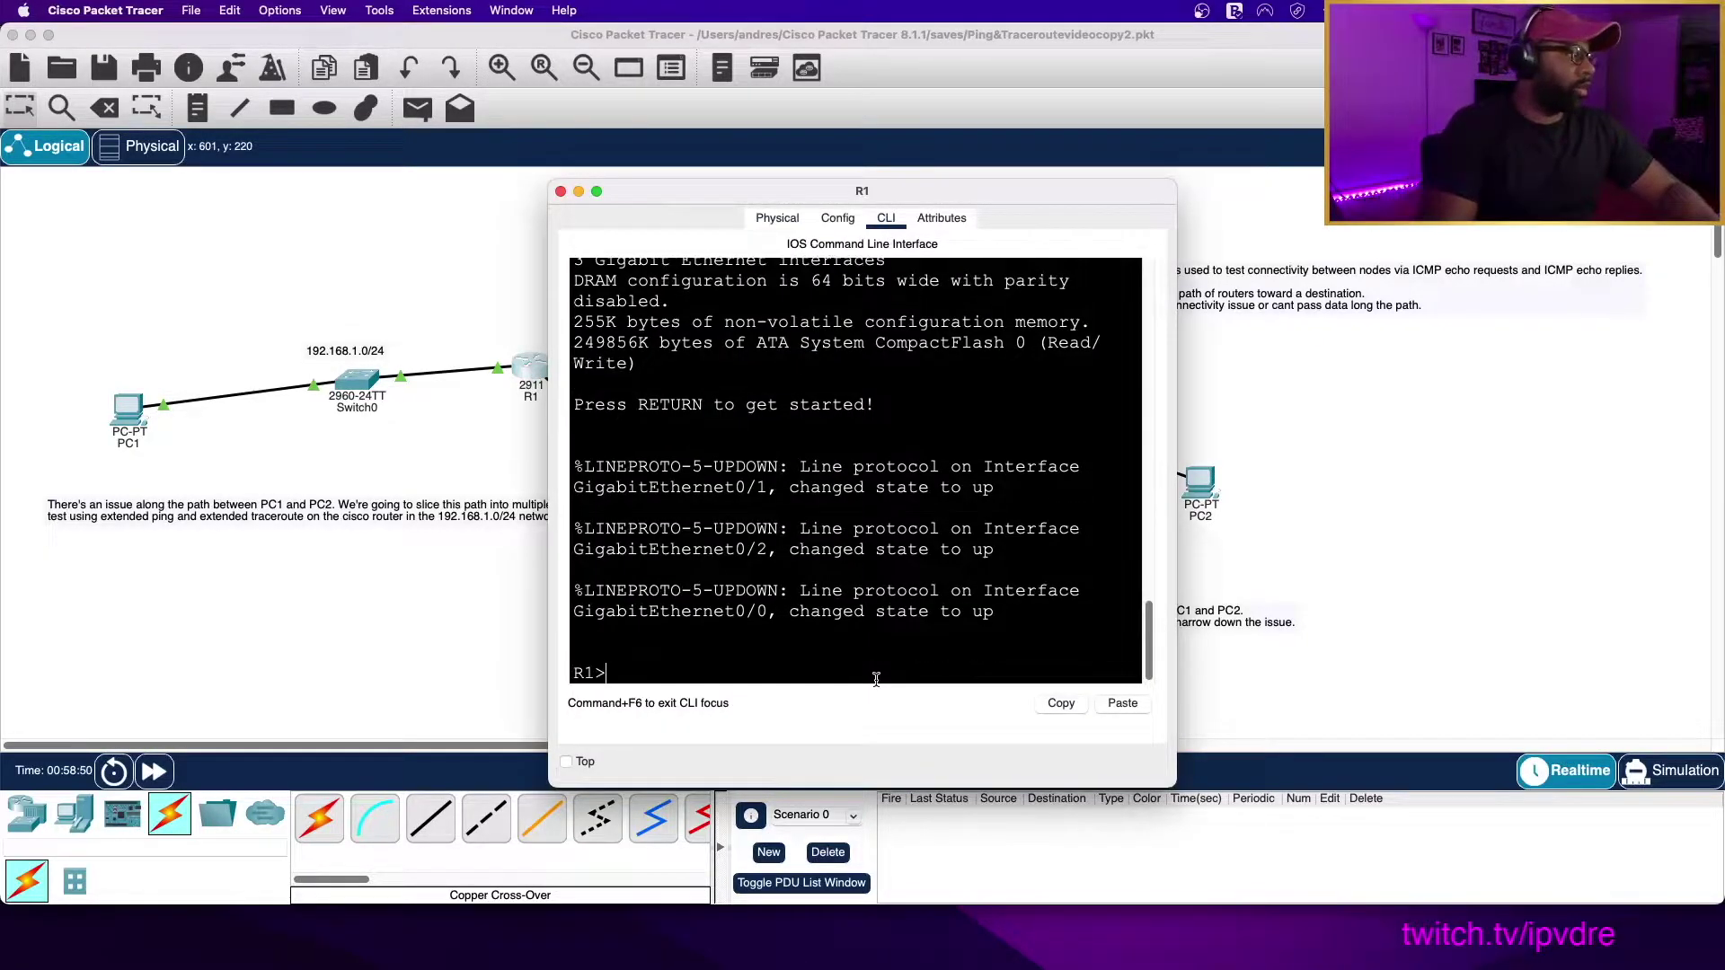
pyautogui.write('en')
pyautogui.press('Return')
pyautogui.write('conf t')
pyautogui.press('Return')
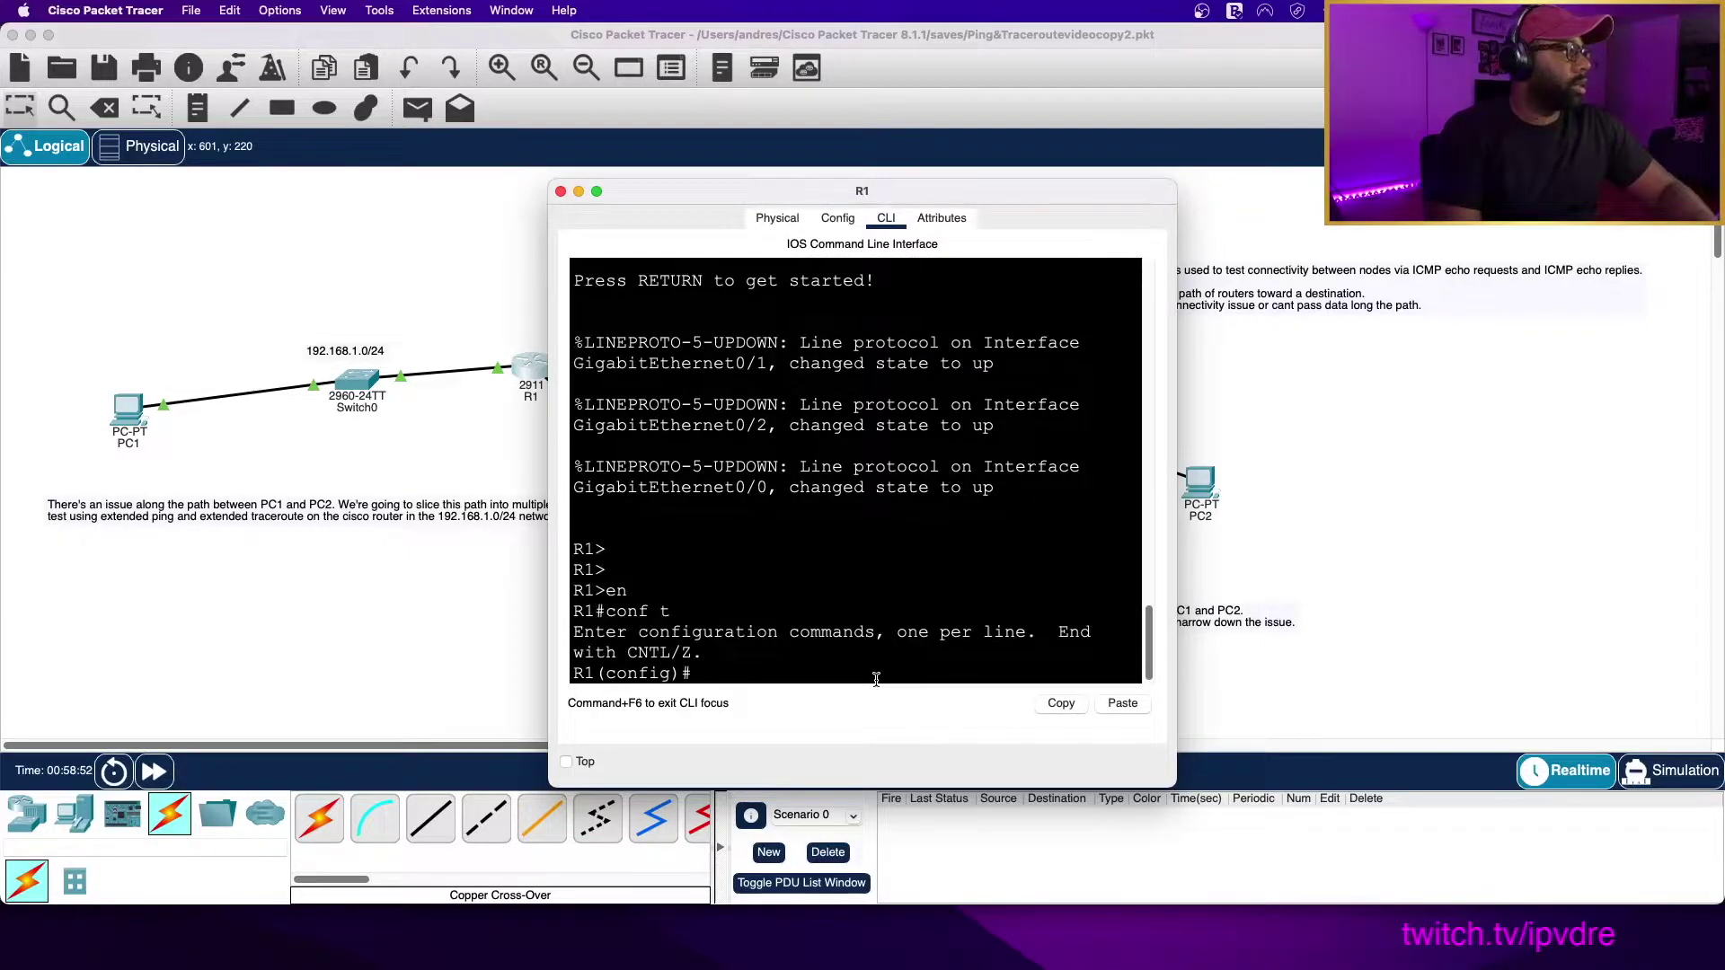
# Ping PC2 at 192.168.2.5 from R1's configuration mode, and move the router window off the R2–PC2 path
pyautogui.write('do ping ')
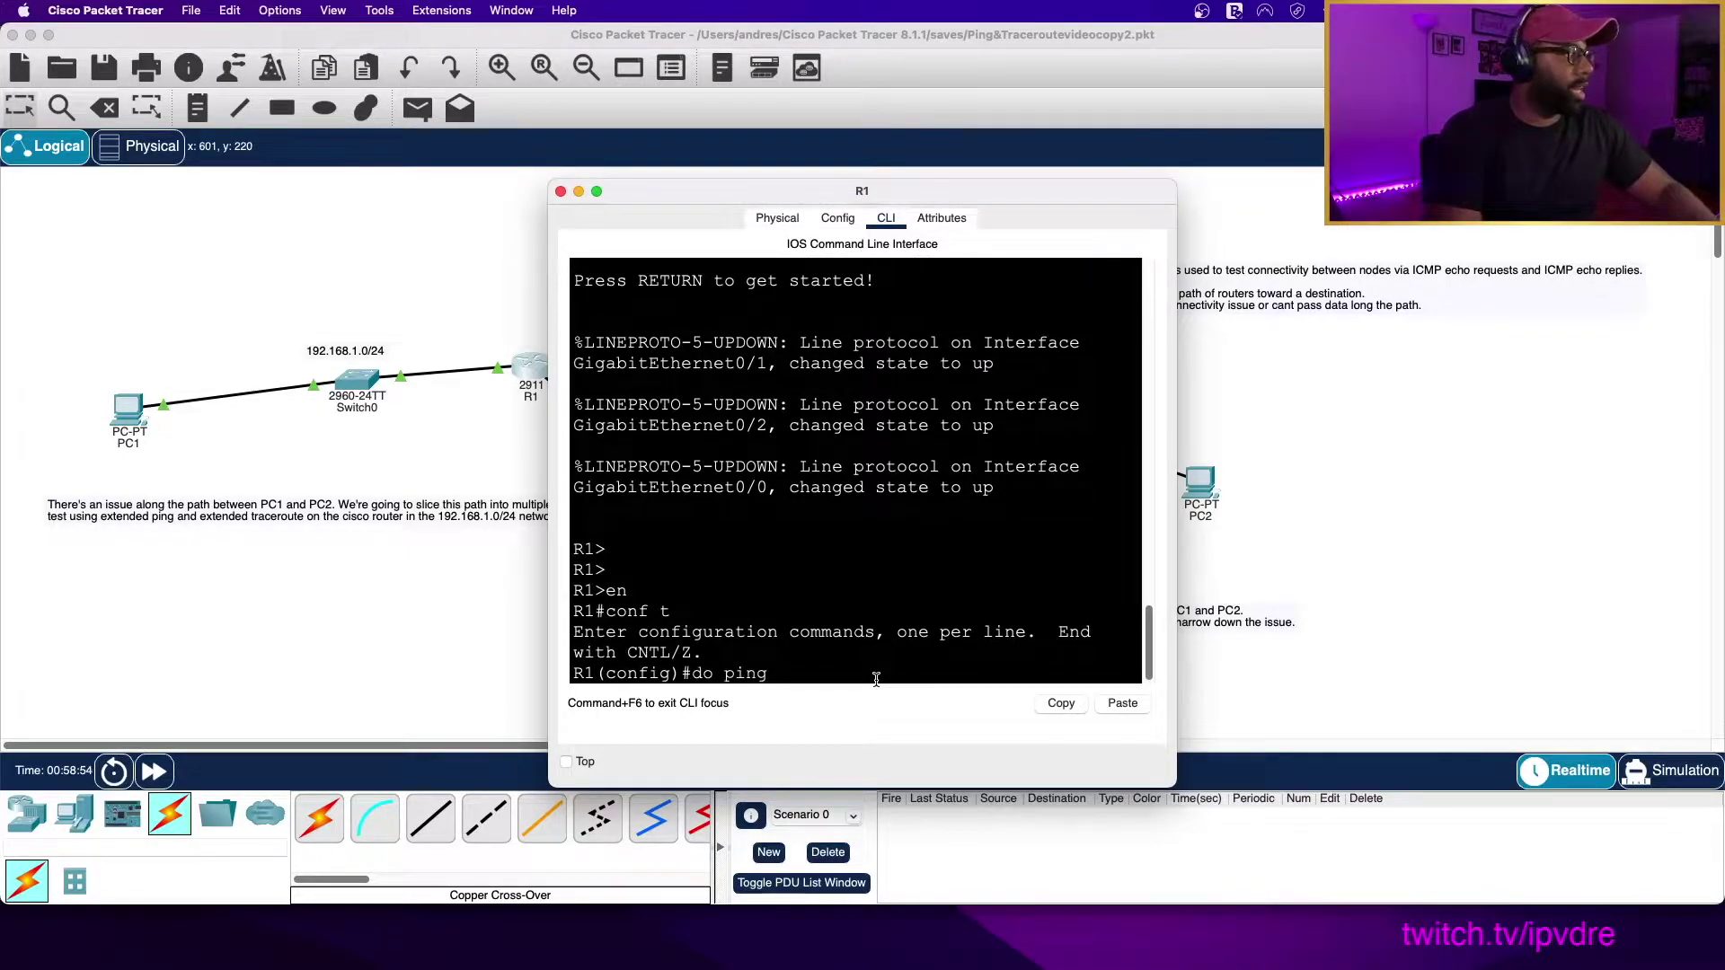
pyautogui.write('192.168')
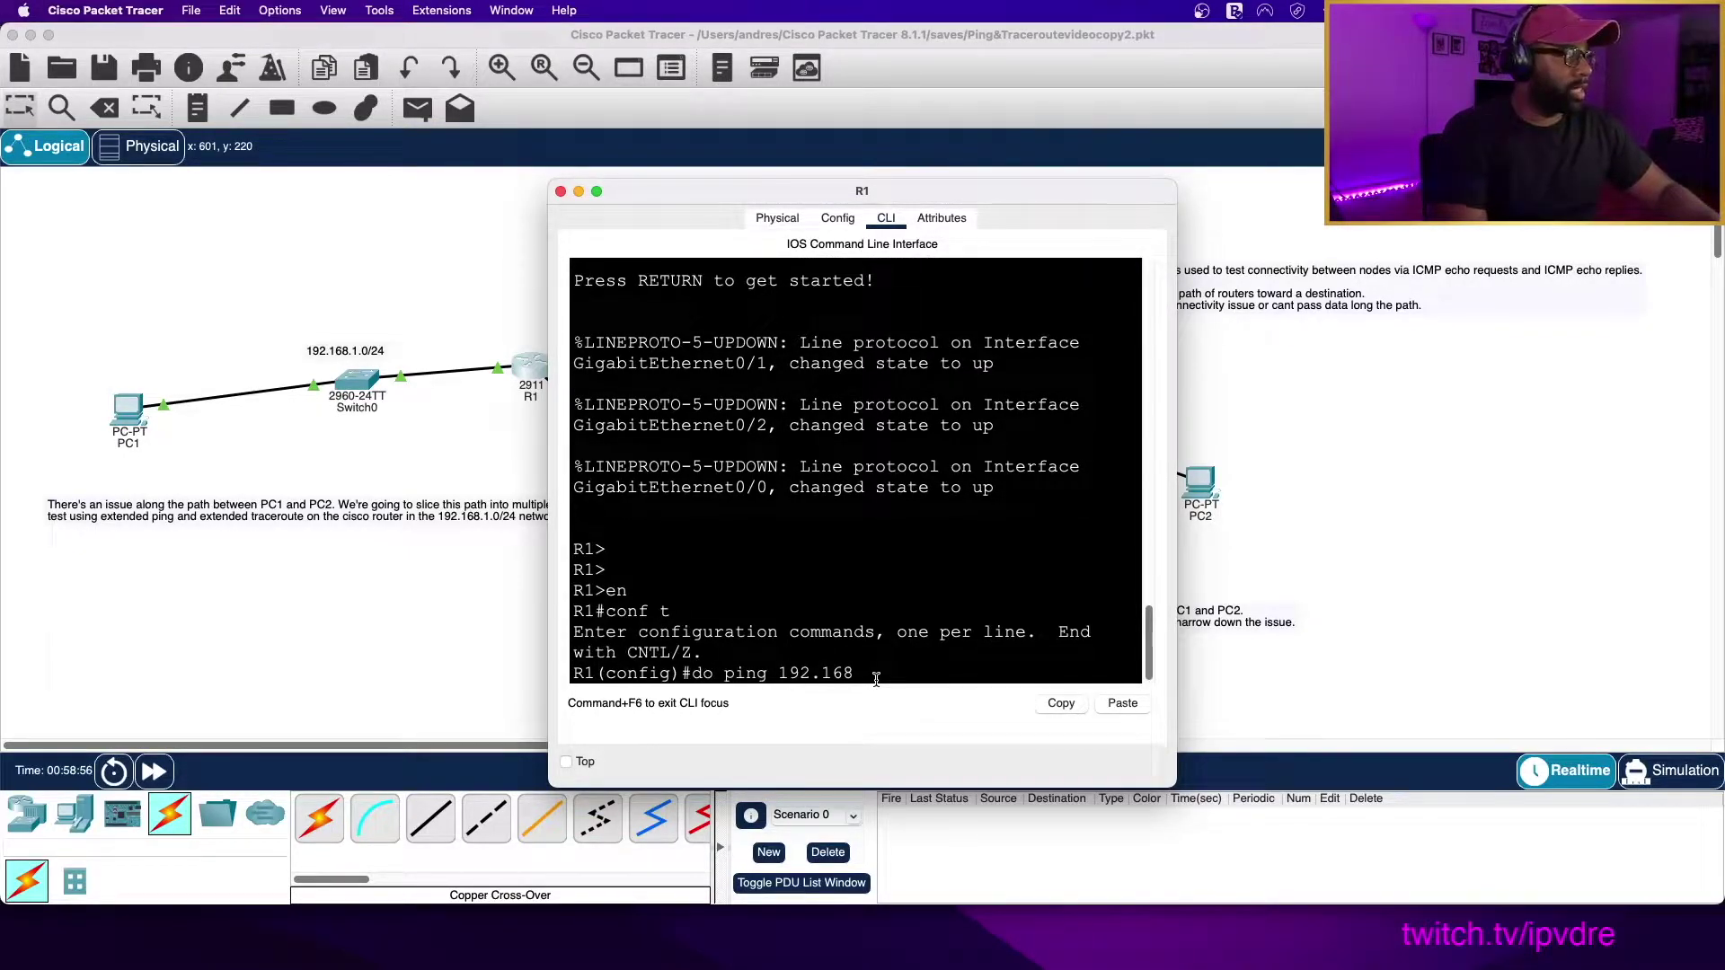
pyautogui.write('.2.5')
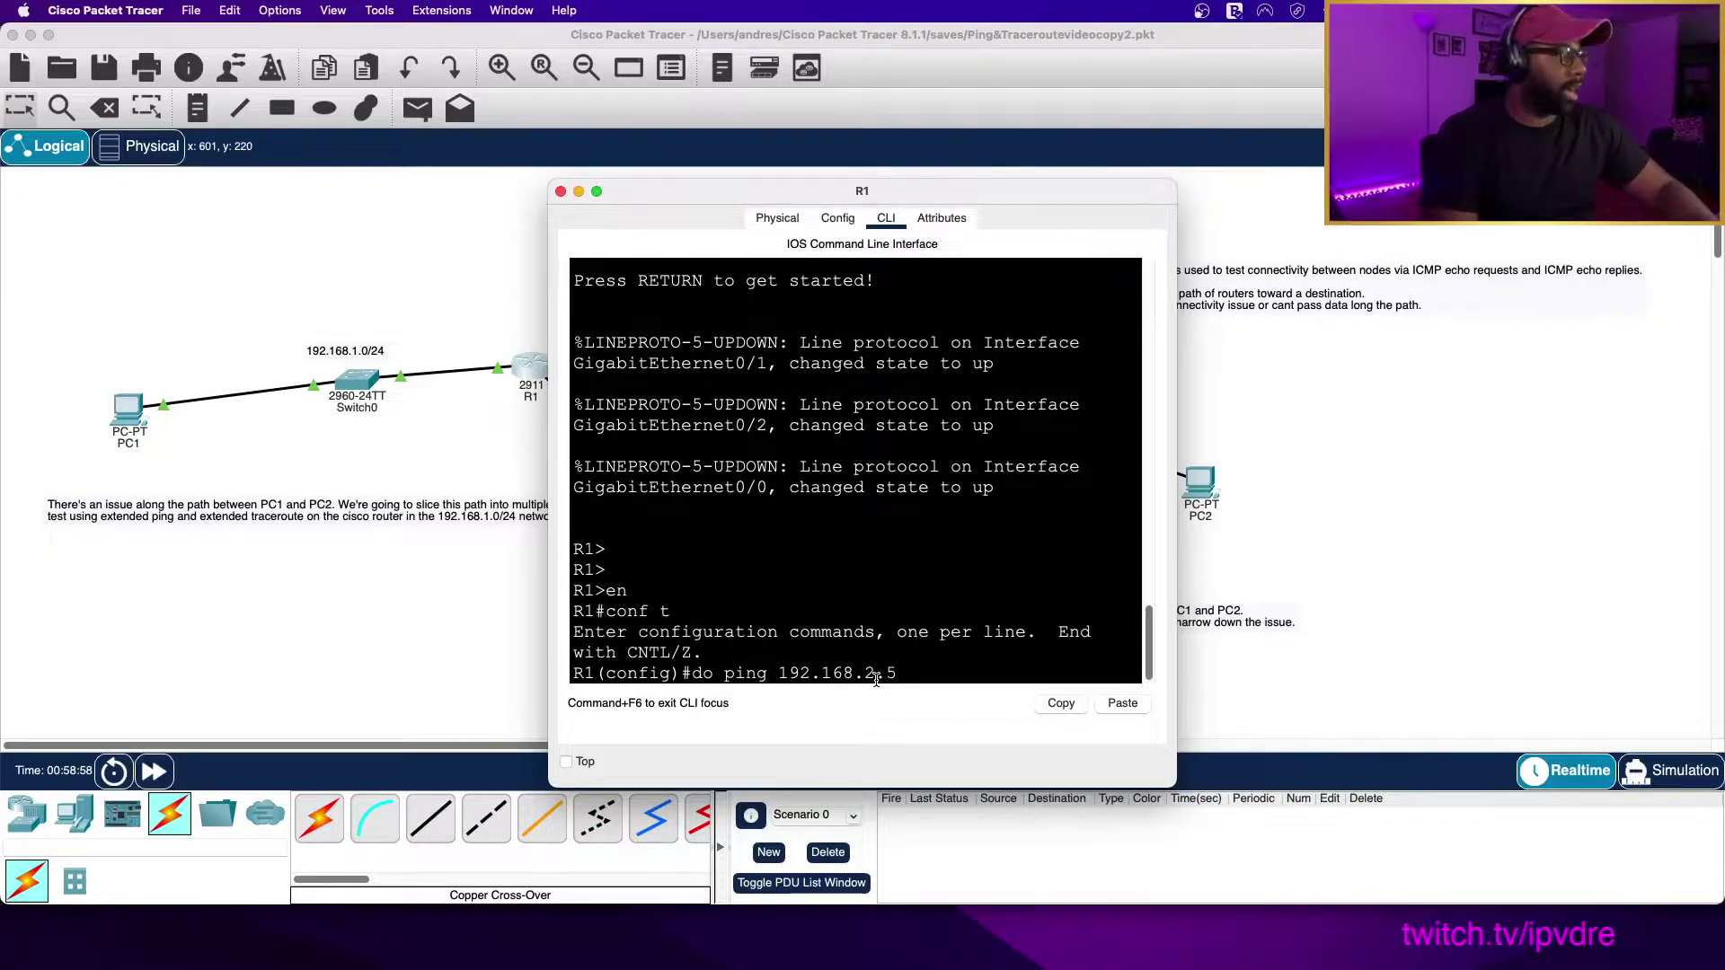
pyautogui.press('Return')
pyautogui.moveTo(863, 194); pyautogui.dragTo(407, 130)
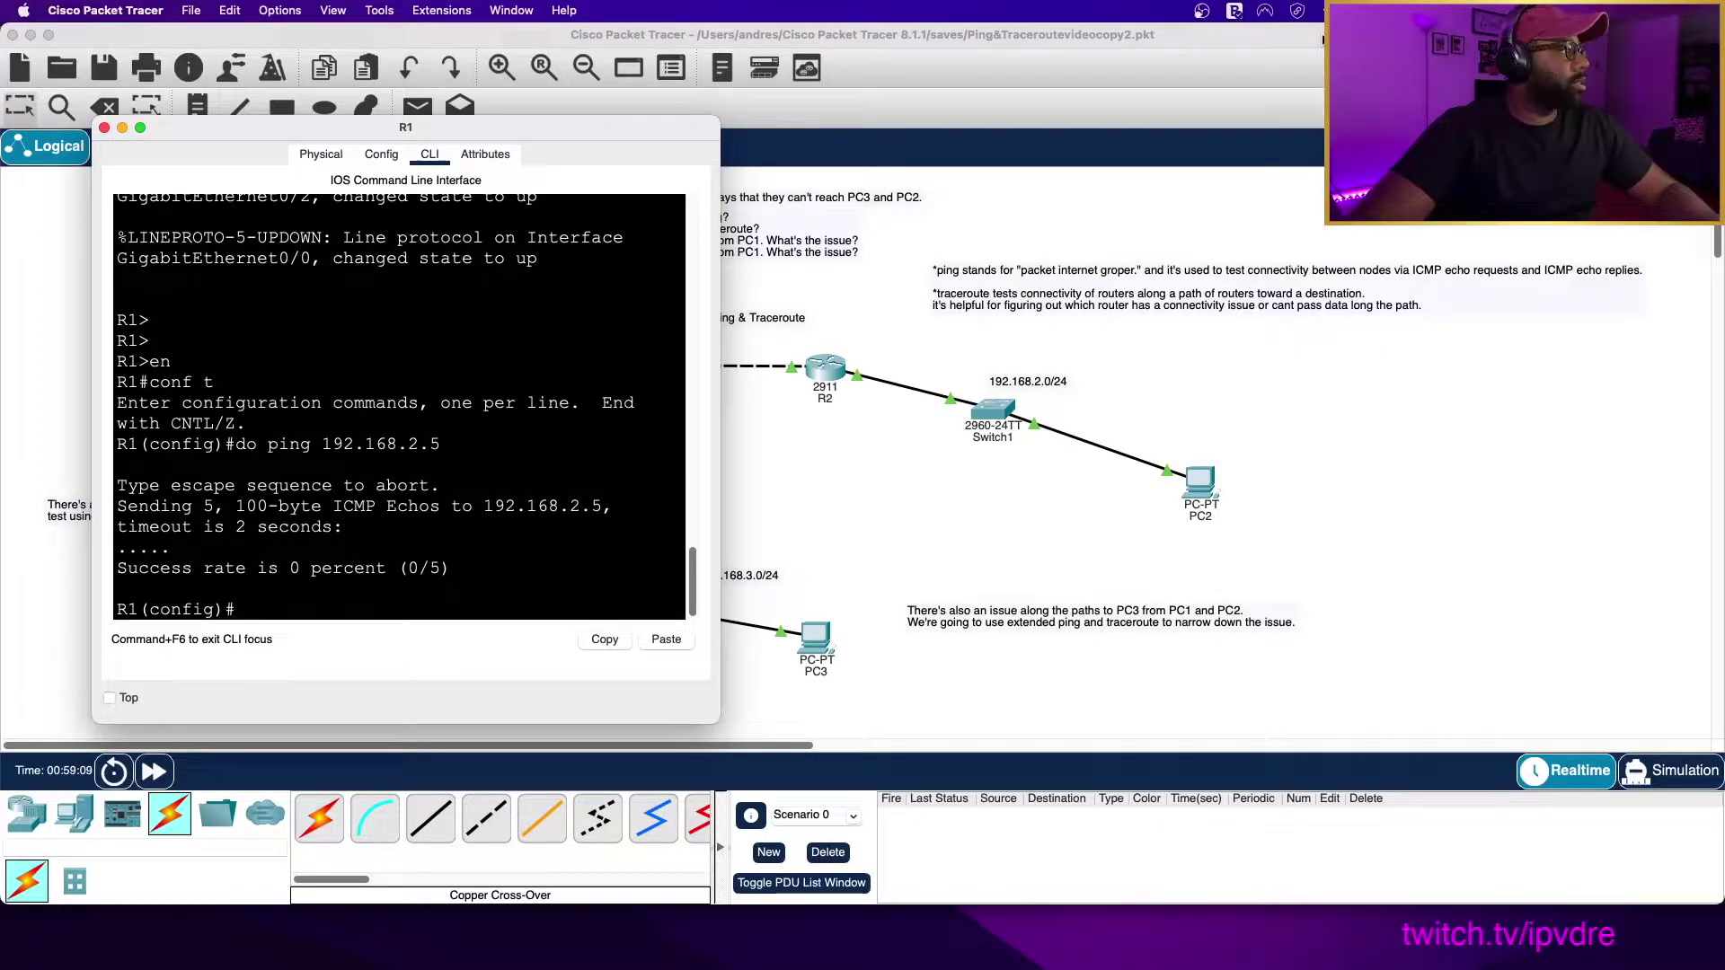
# Place a ".5" note beside each of PC2, PC3 and PC1 in the topology to mark their host addresses
pyautogui.click(1321, 39)
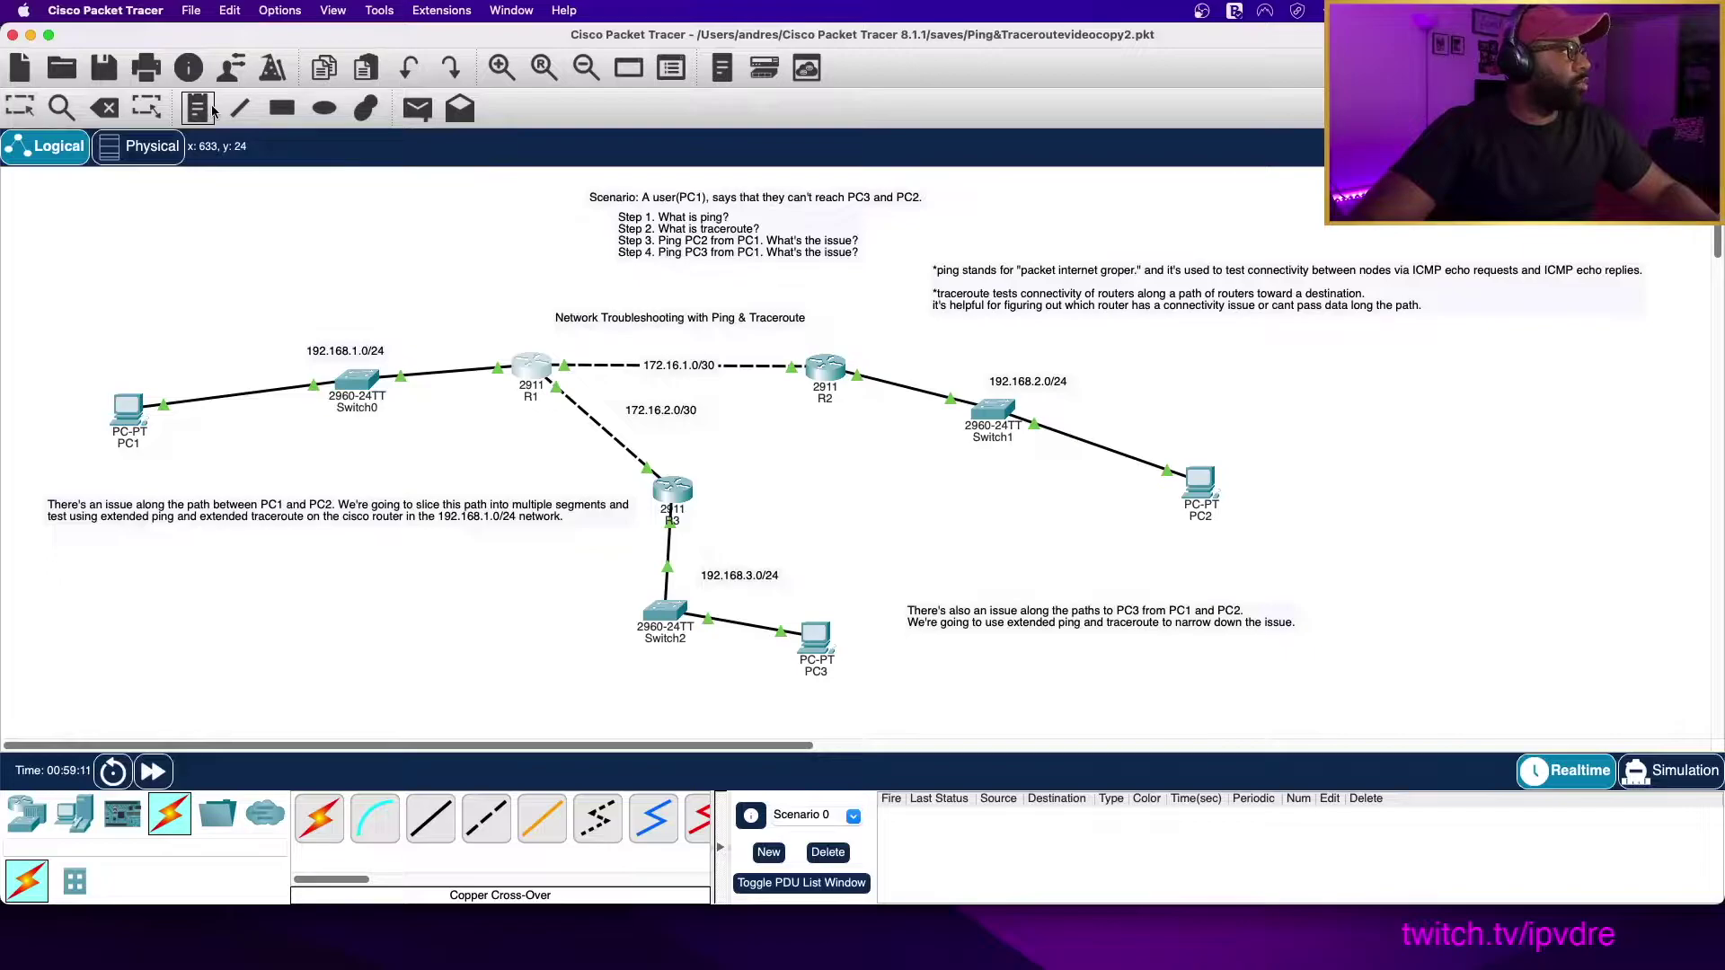
pyautogui.click(1192, 441)
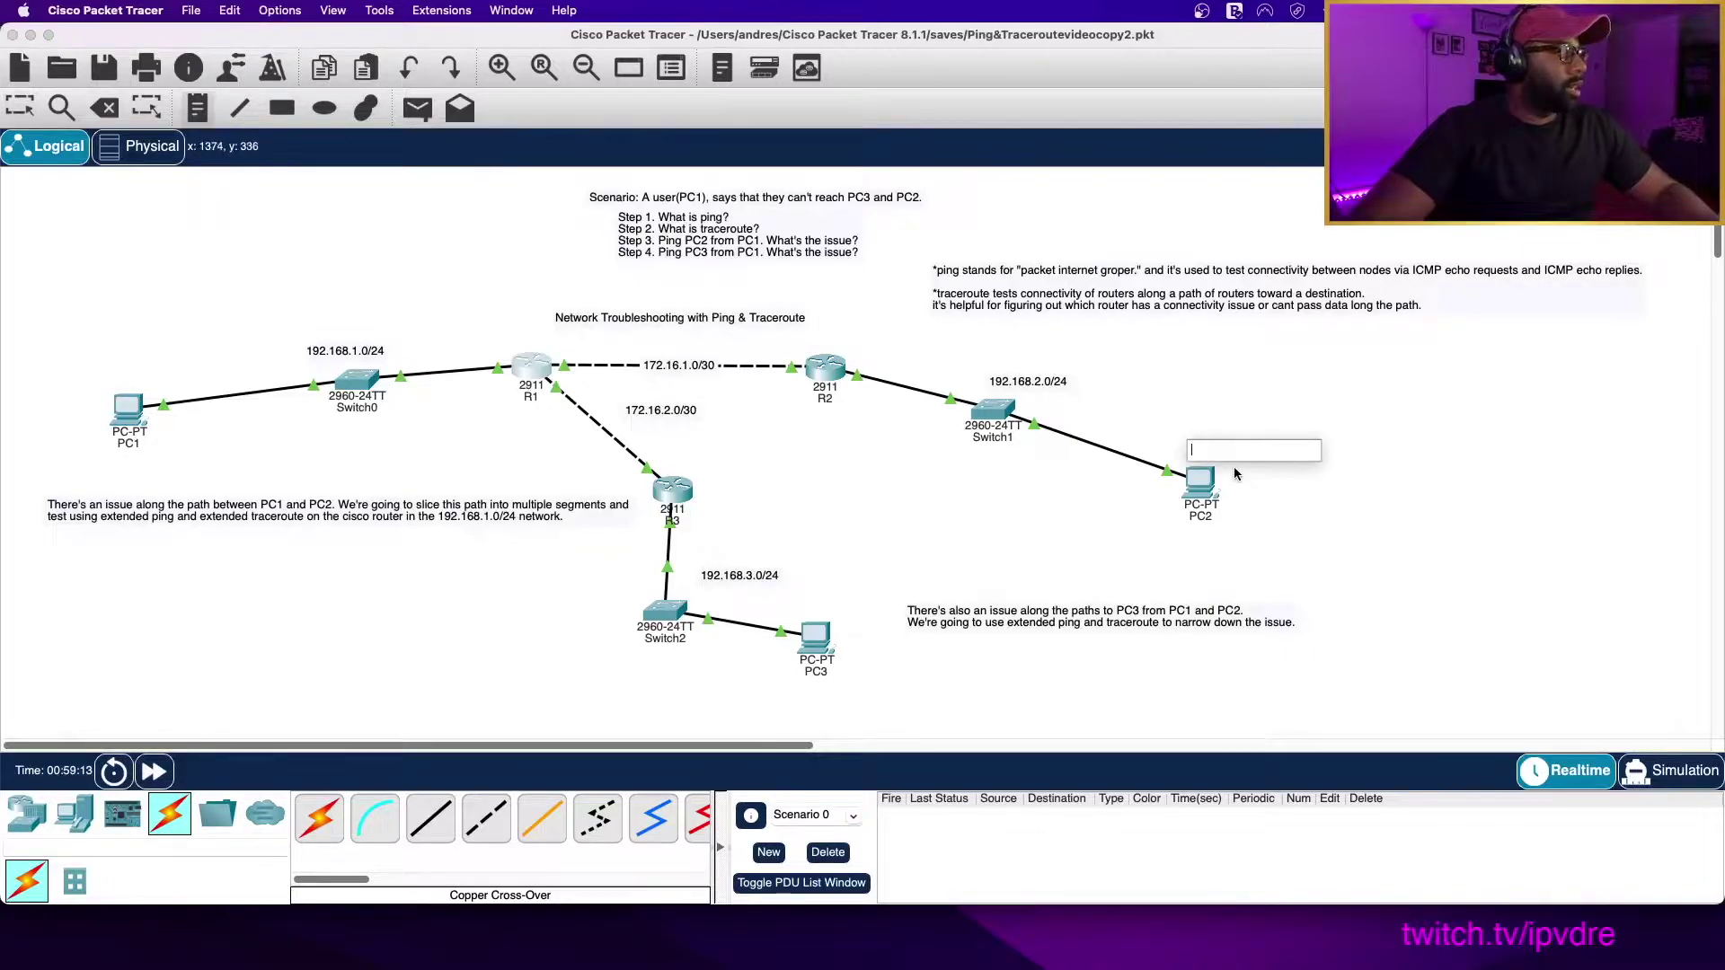
pyautogui.write('.5')
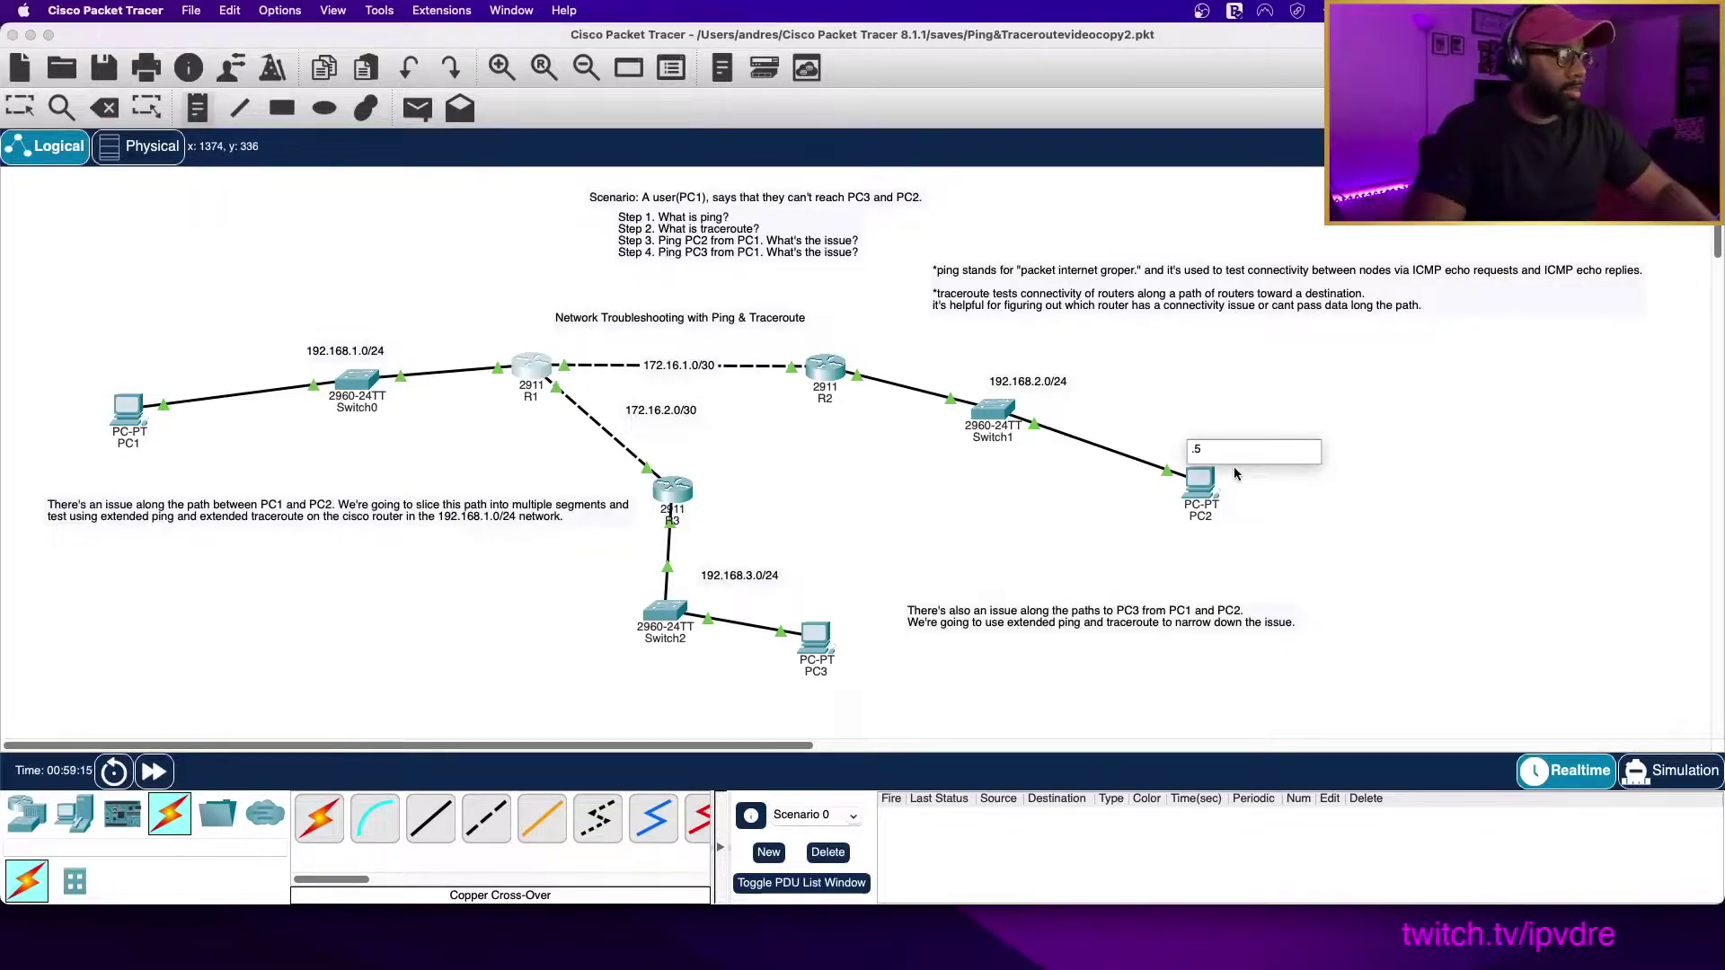
pyautogui.click(812, 613)
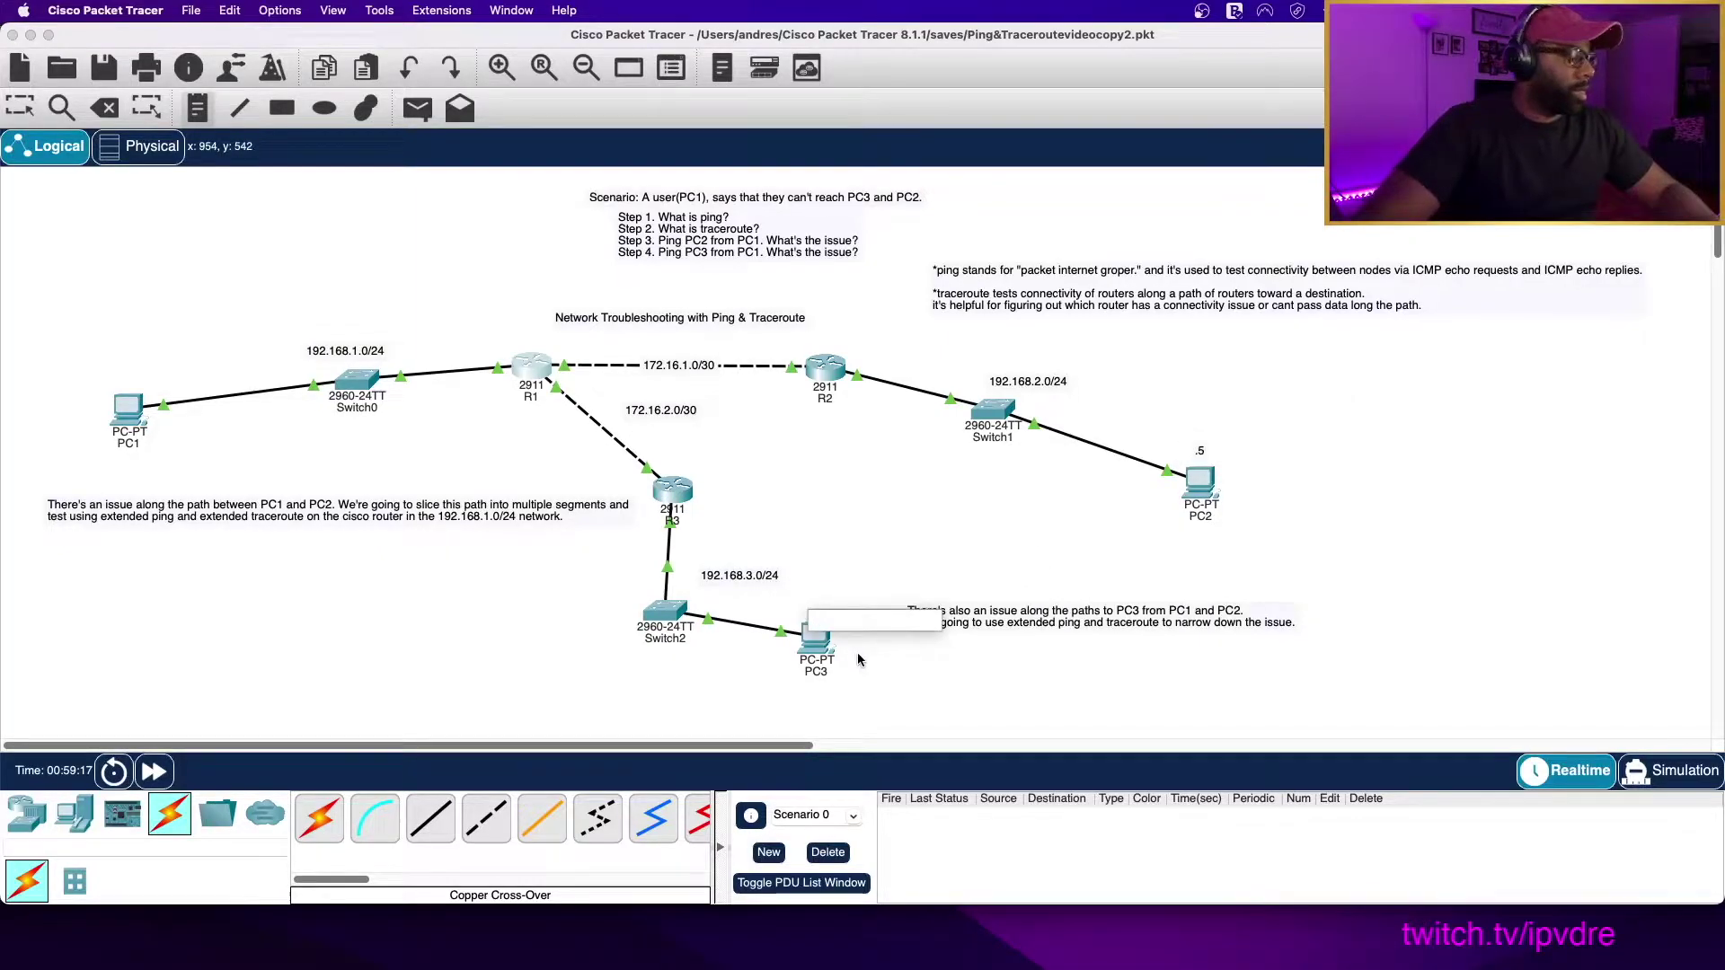
pyautogui.write('.5')
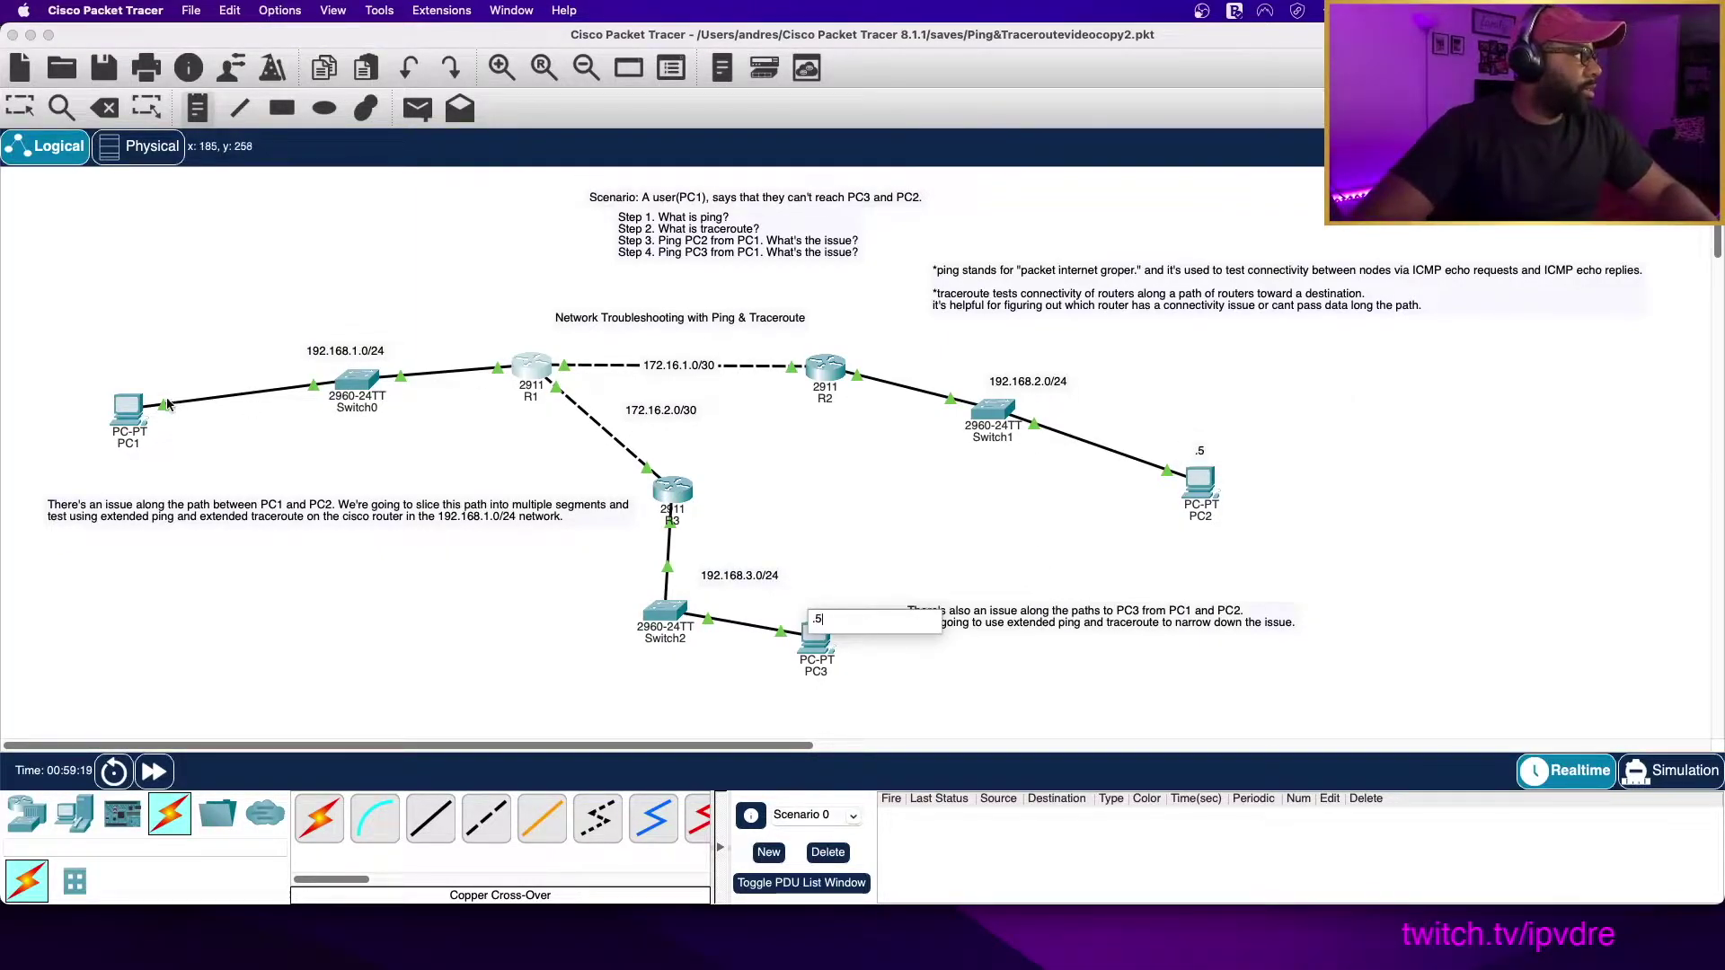
pyautogui.click(139, 386)
pyautogui.write('.5')
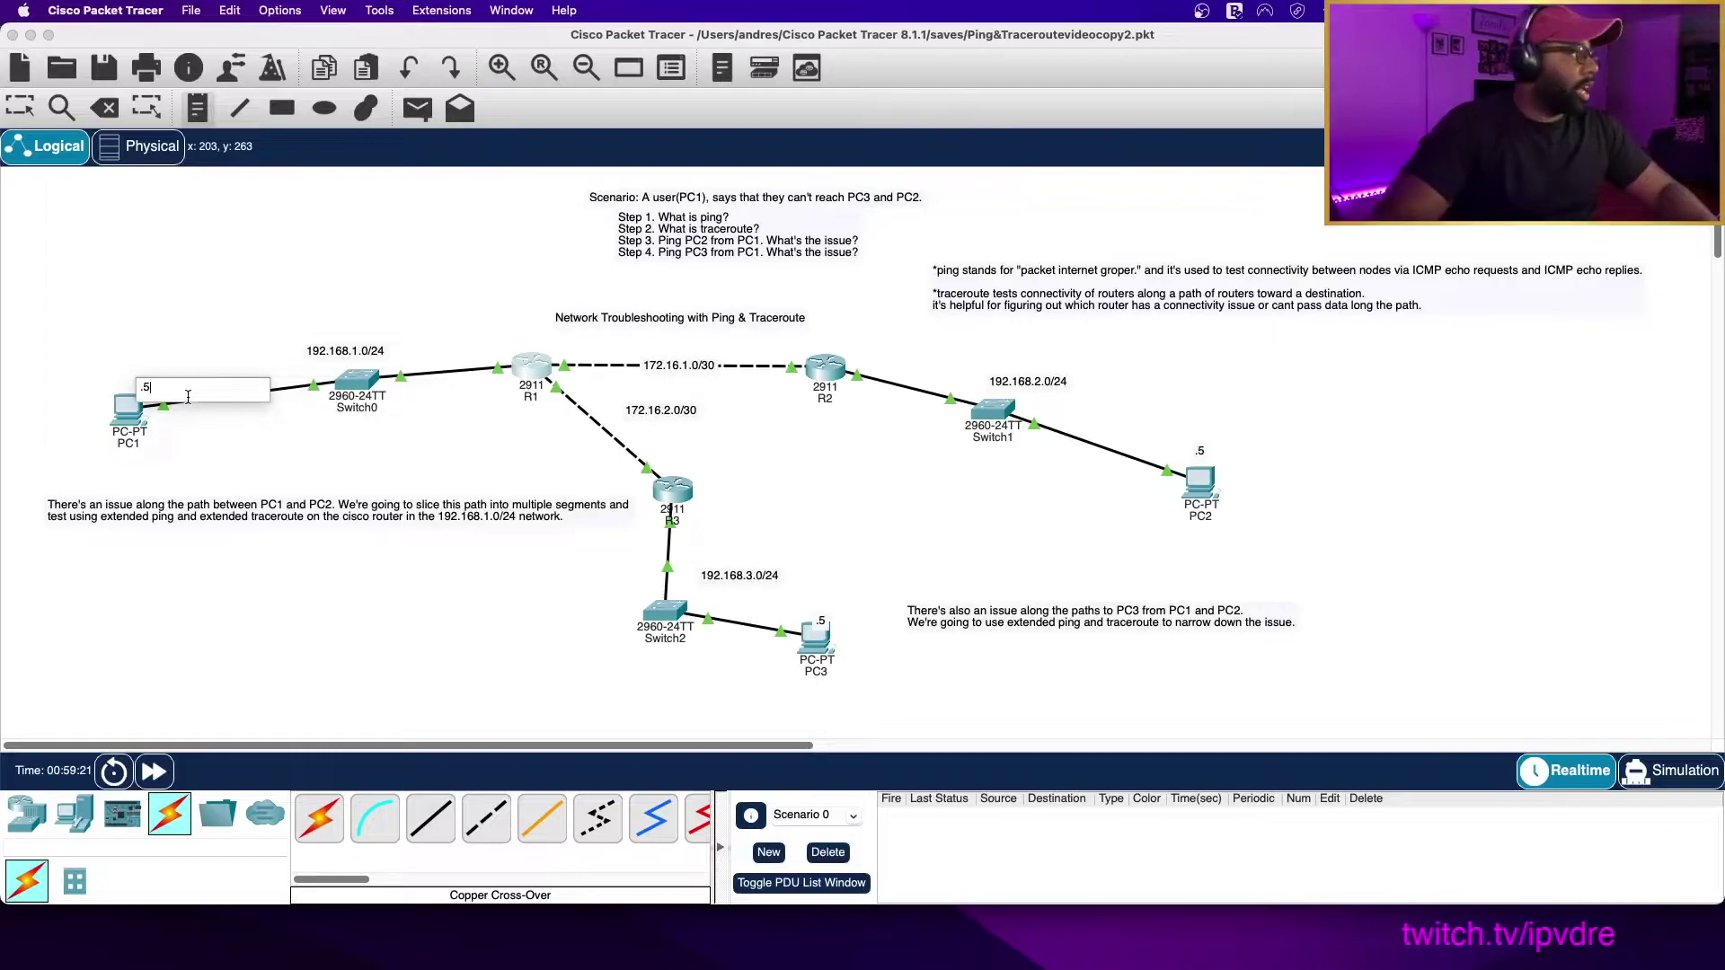
pyautogui.click(261, 264)
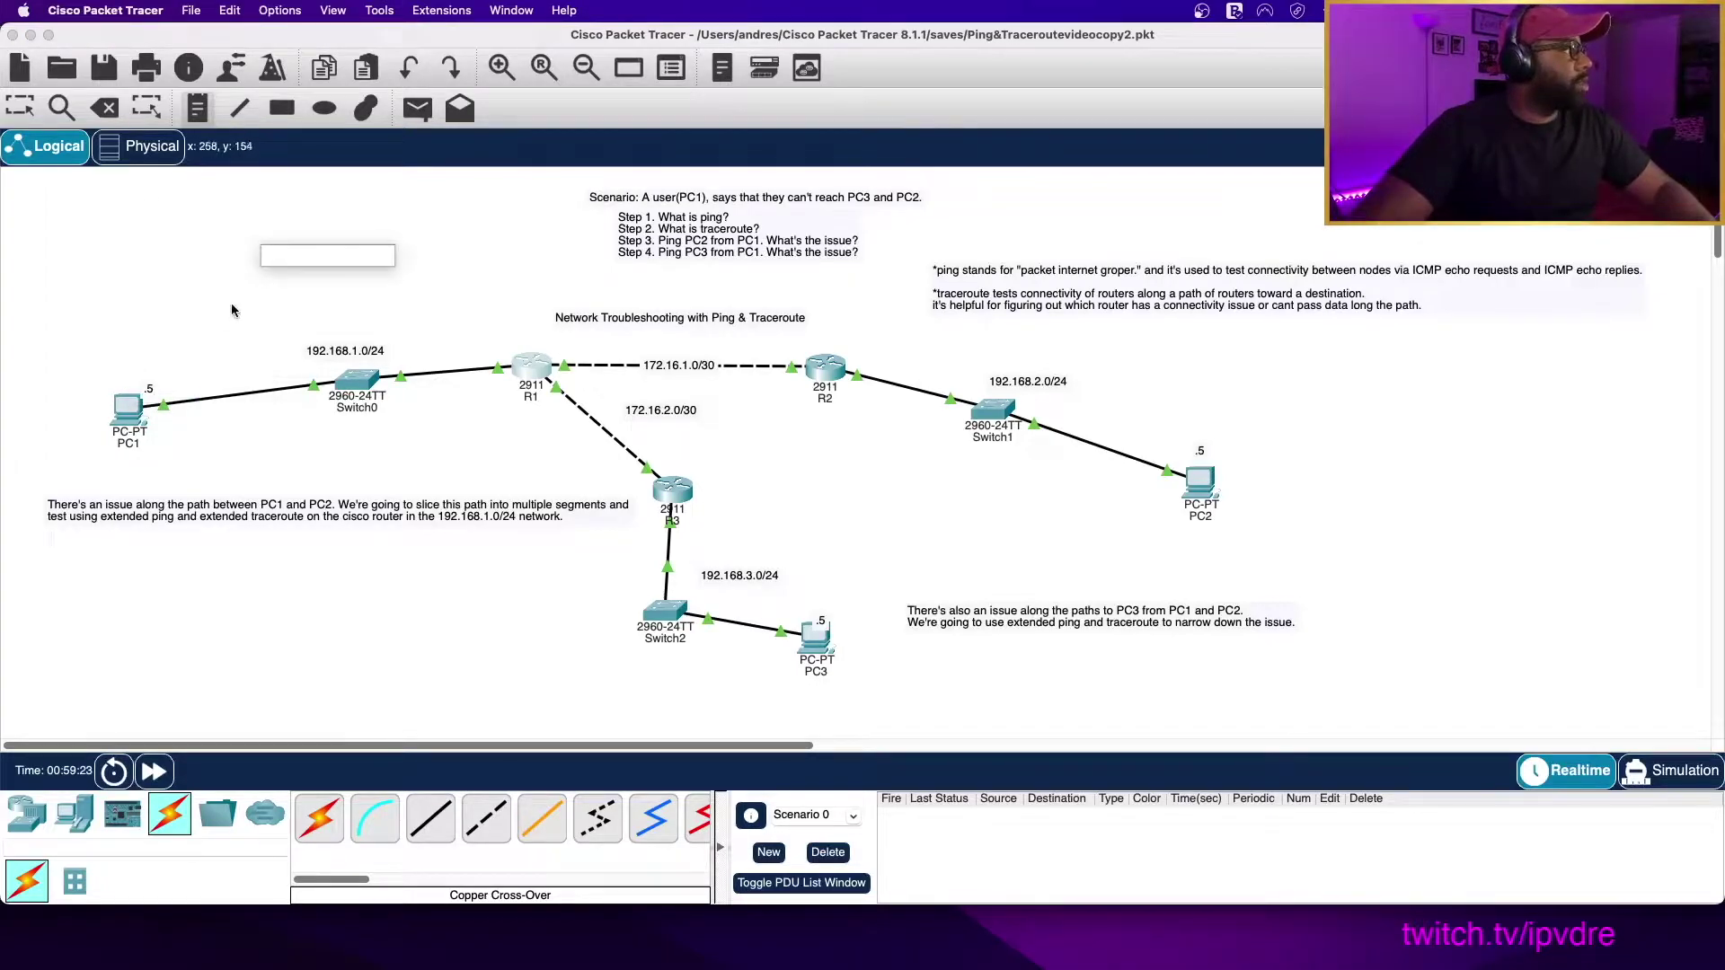
pyautogui.press('Escape')
# Bring back R1's command-line window, move it clear of the PC1–R1–R3 part of the topology, and minimize it
pyautogui.click(530, 364)
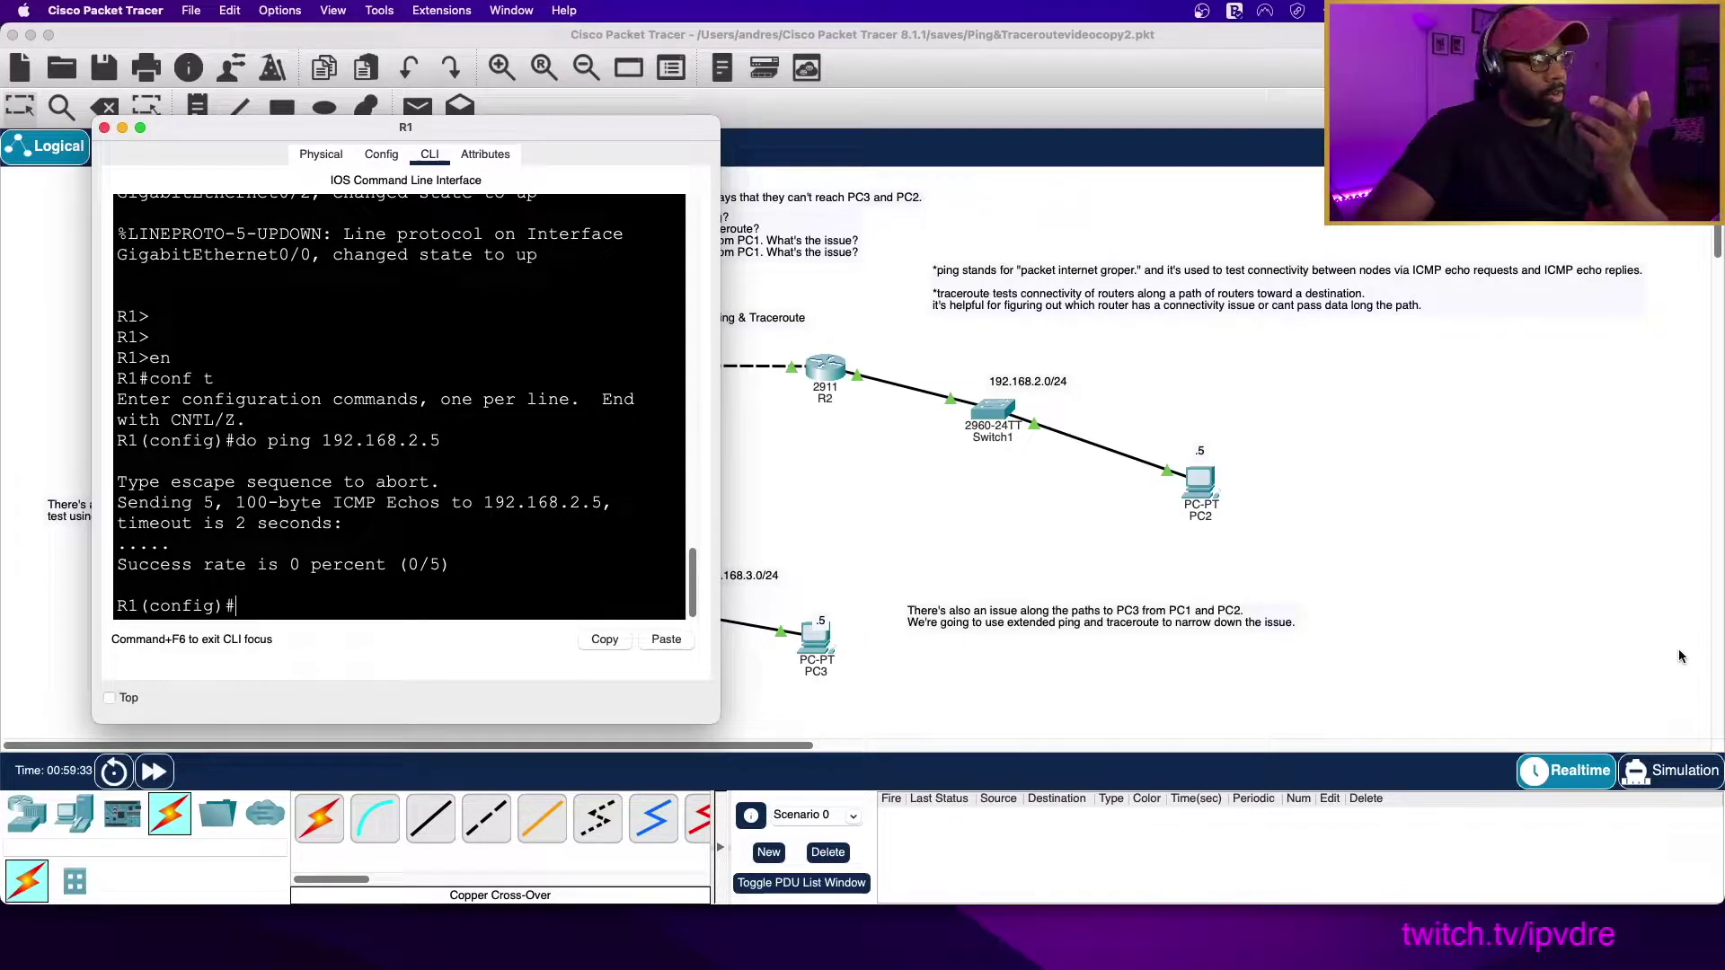
pyautogui.click(983, 458)
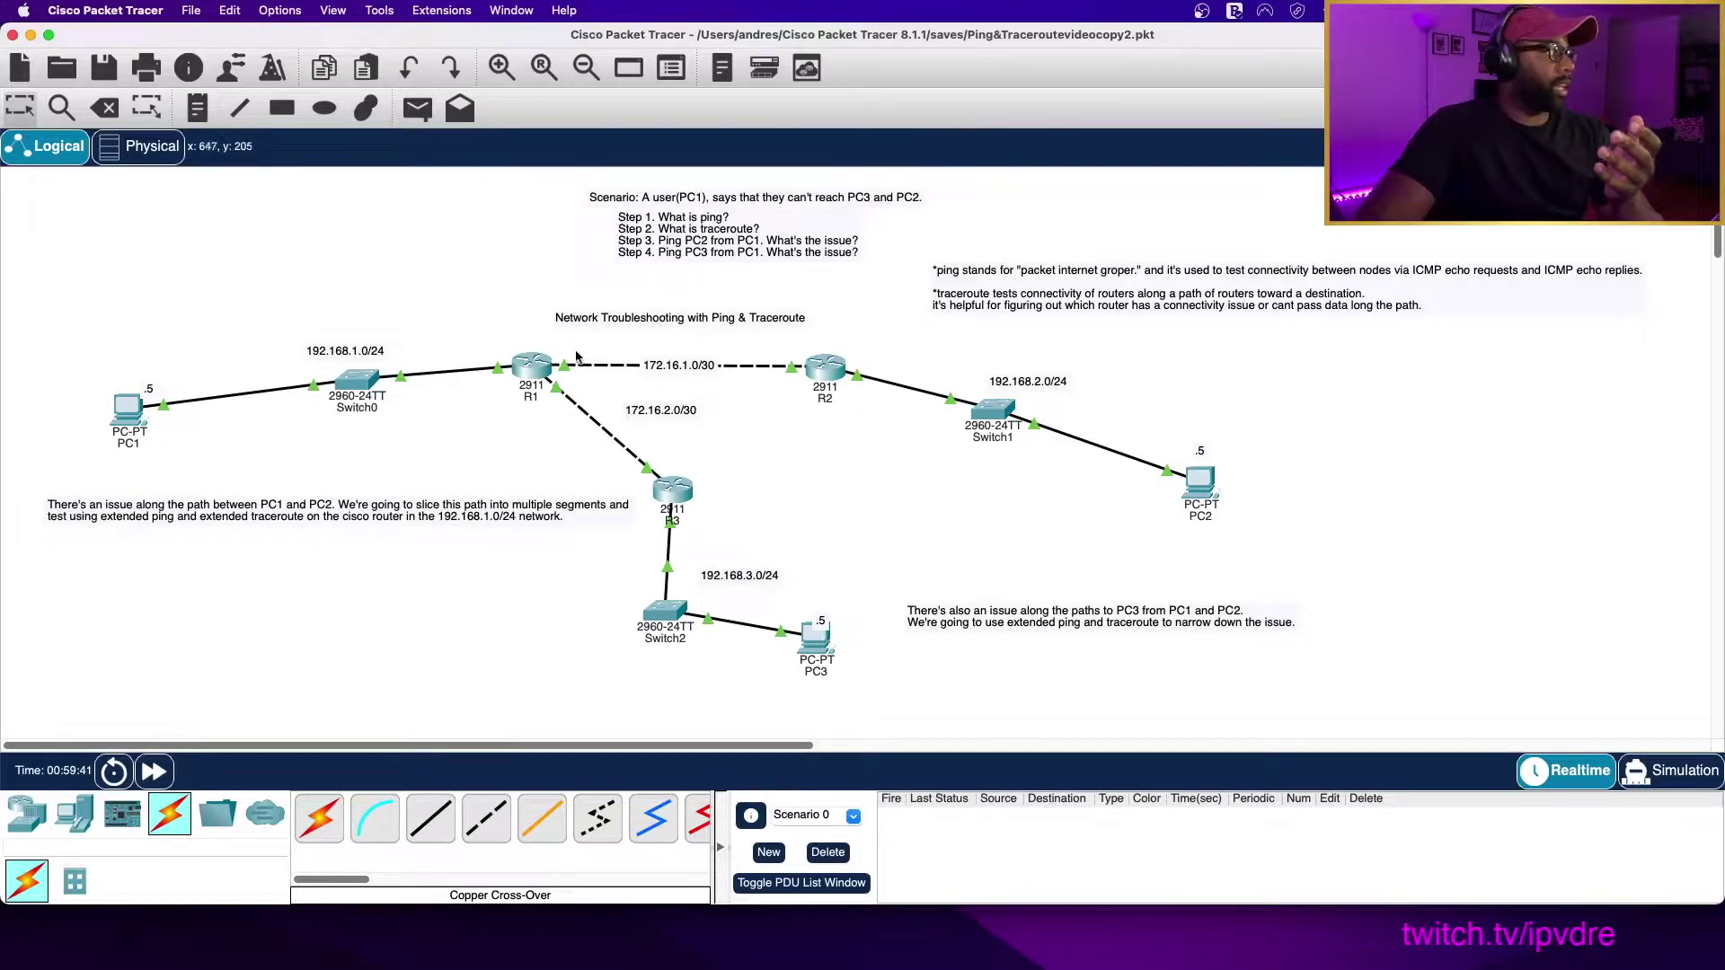
pyautogui.click(533, 369)
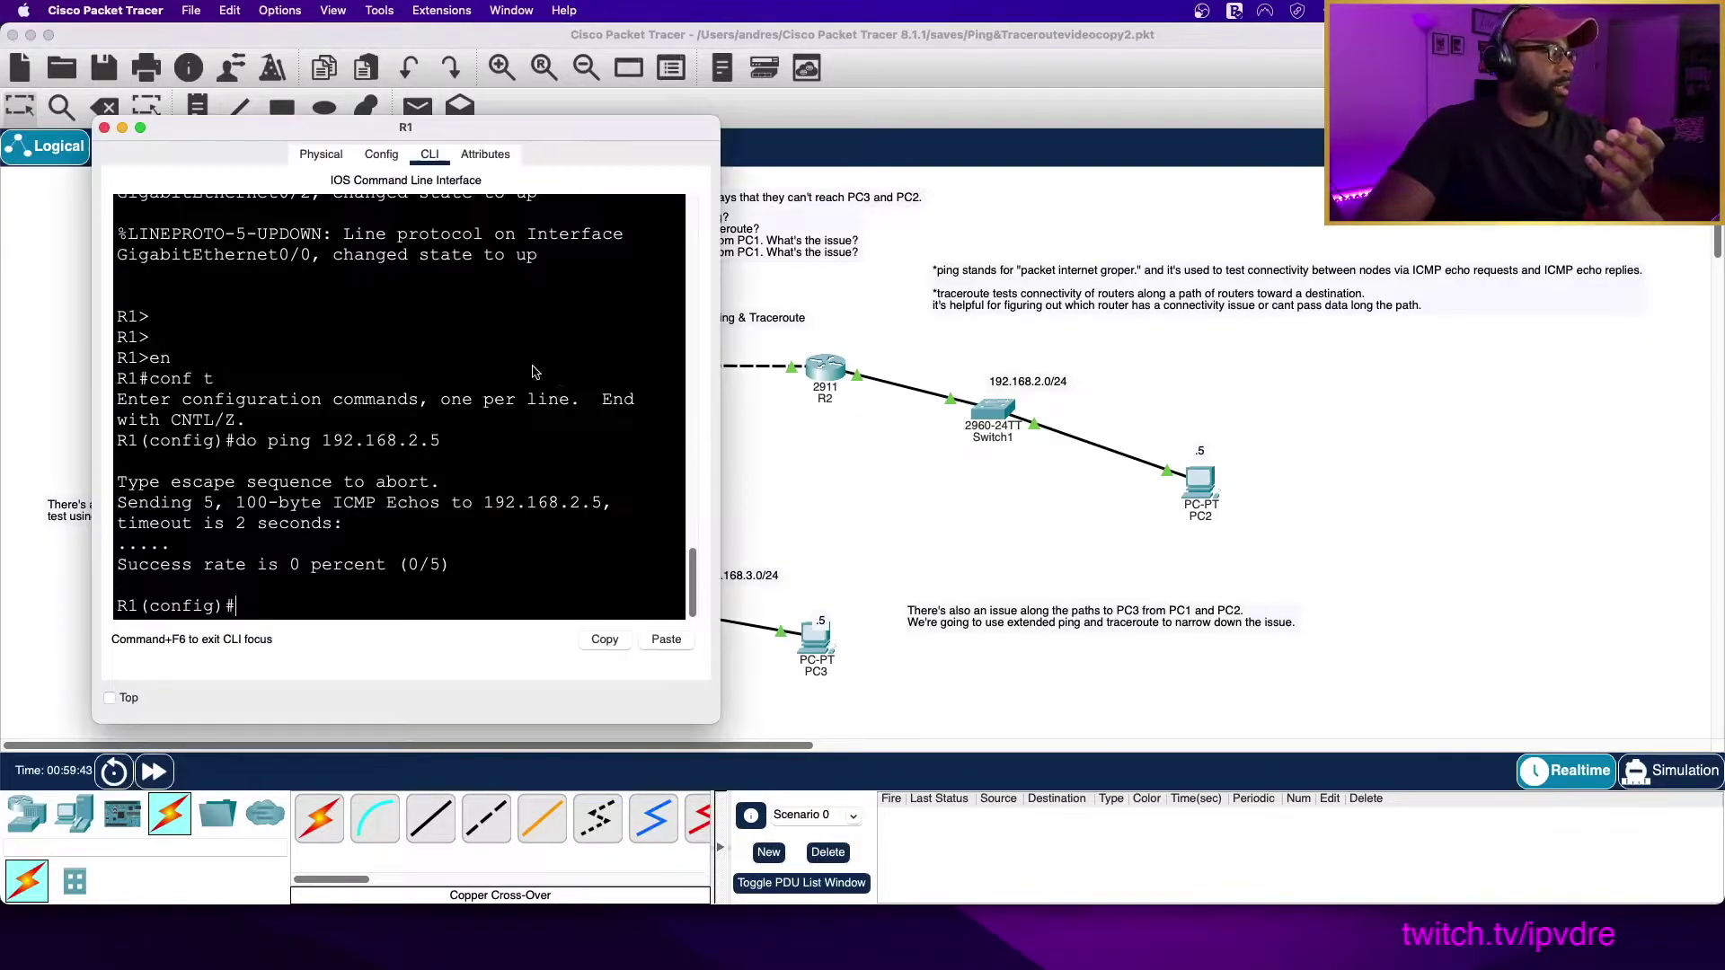
pyautogui.moveTo(342, 132); pyautogui.dragTo(1272, 185)
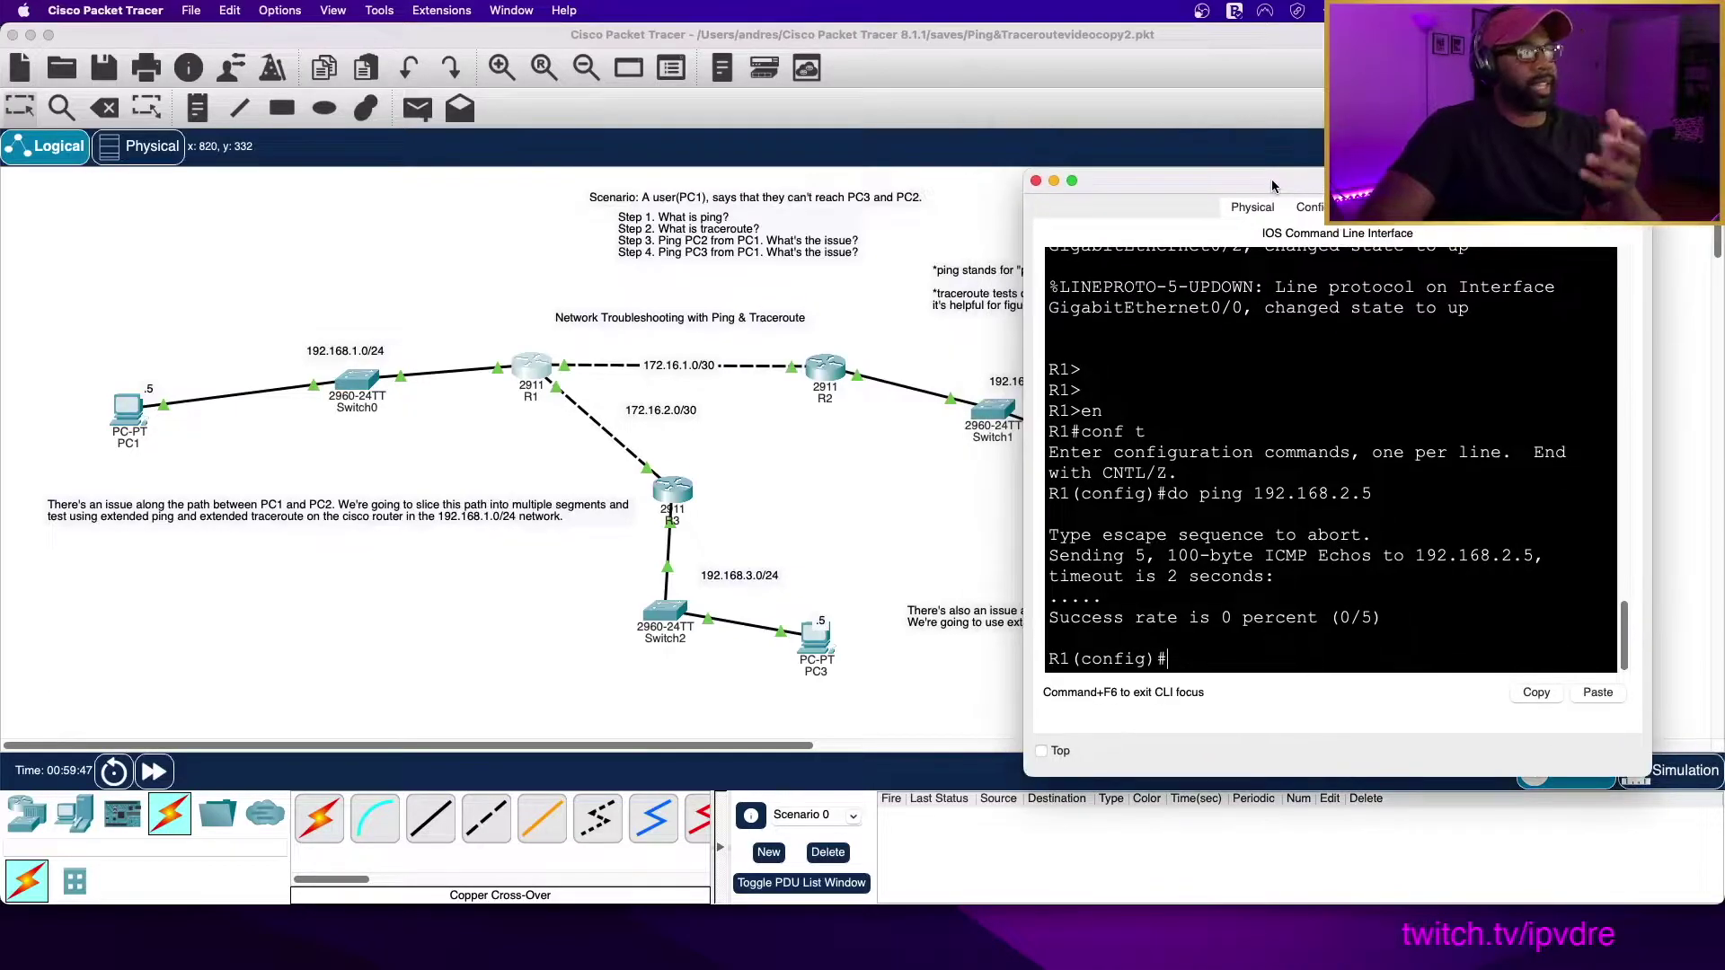
pyautogui.click(1054, 182)
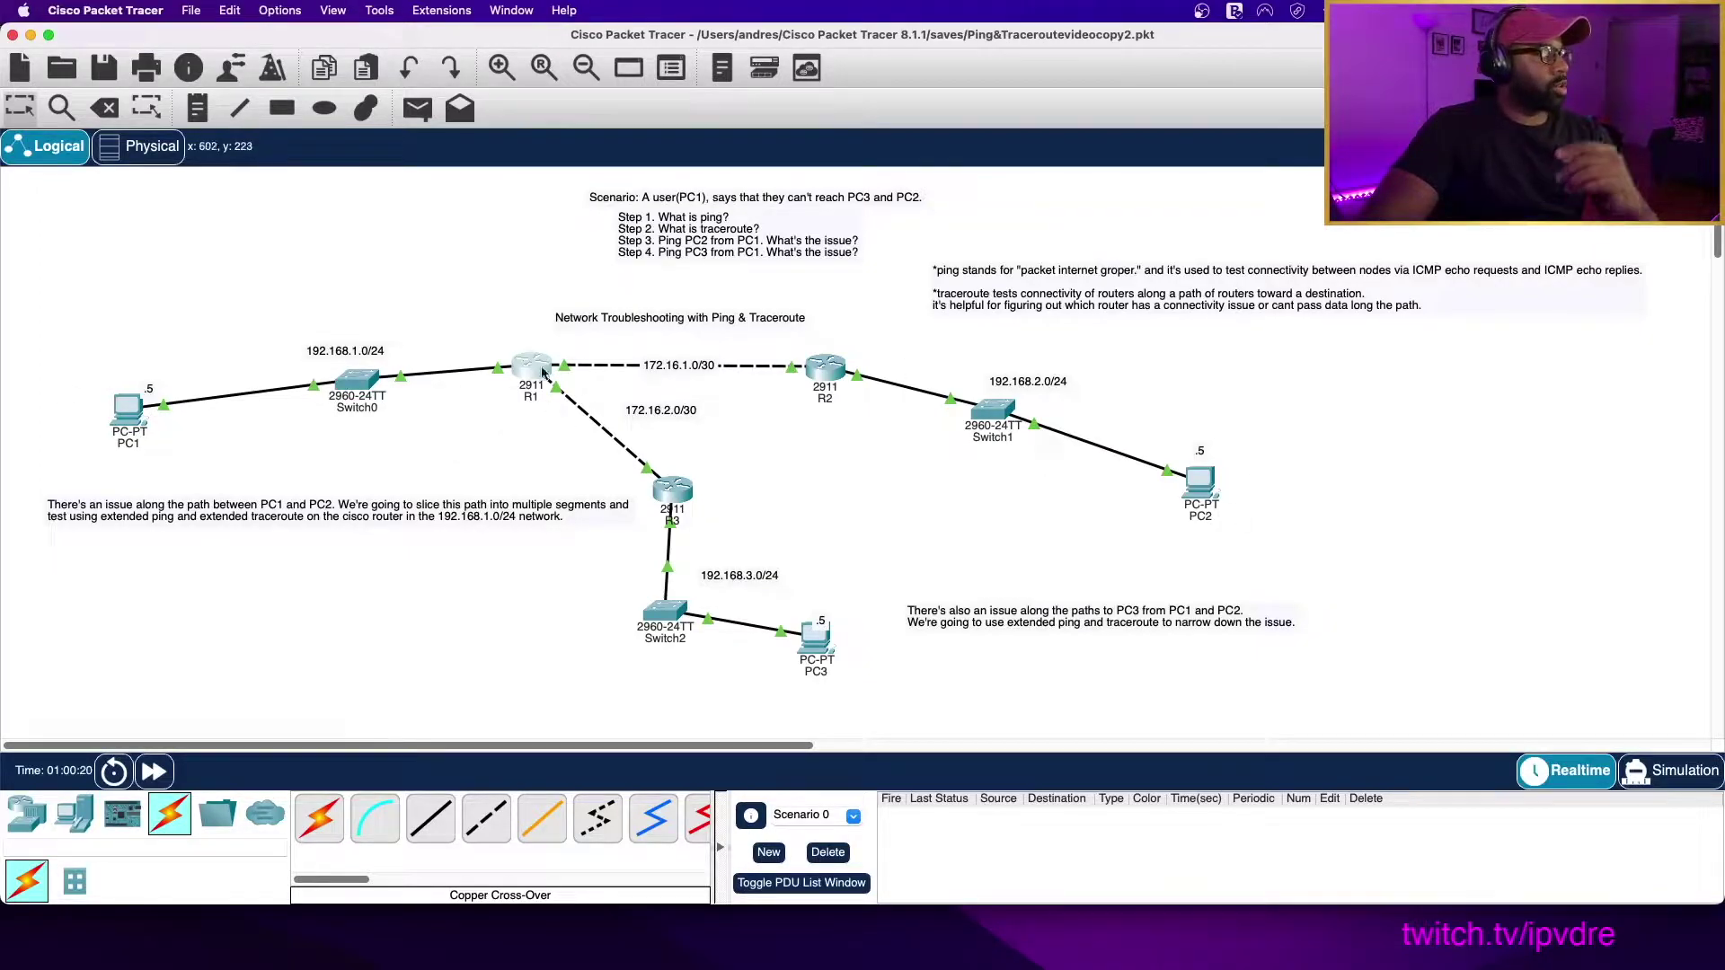
pyautogui.moveTo(527, 376)
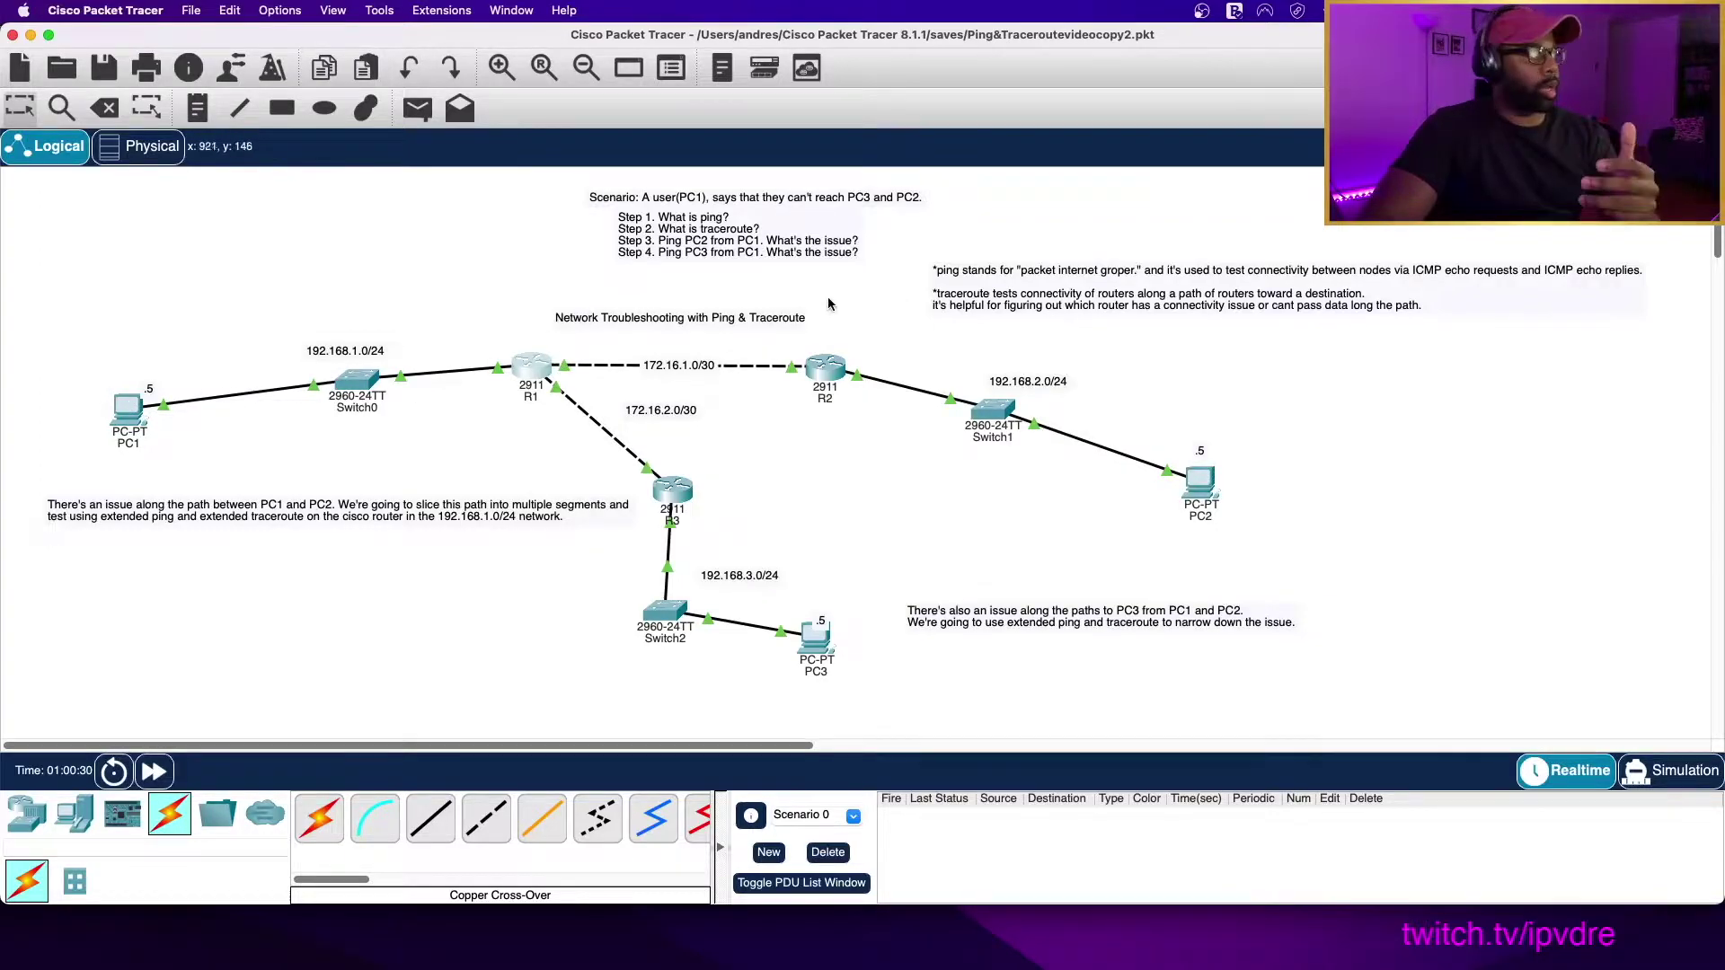
pyautogui.click(536, 366)
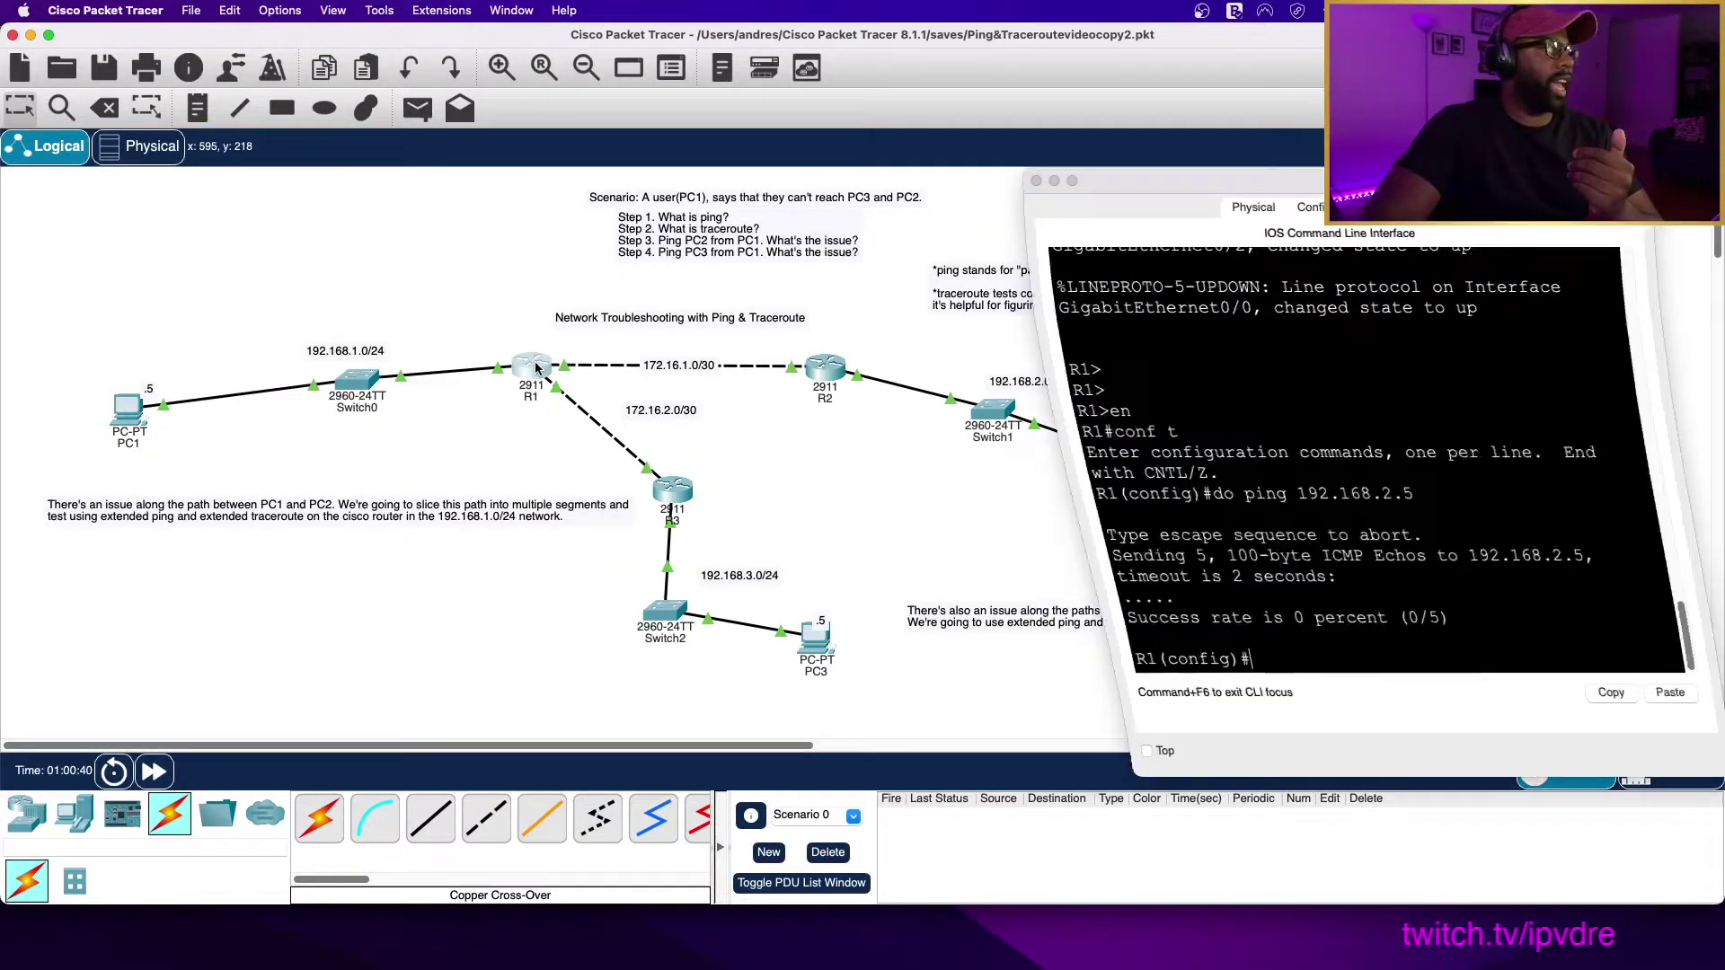
pyautogui.click(508, 253)
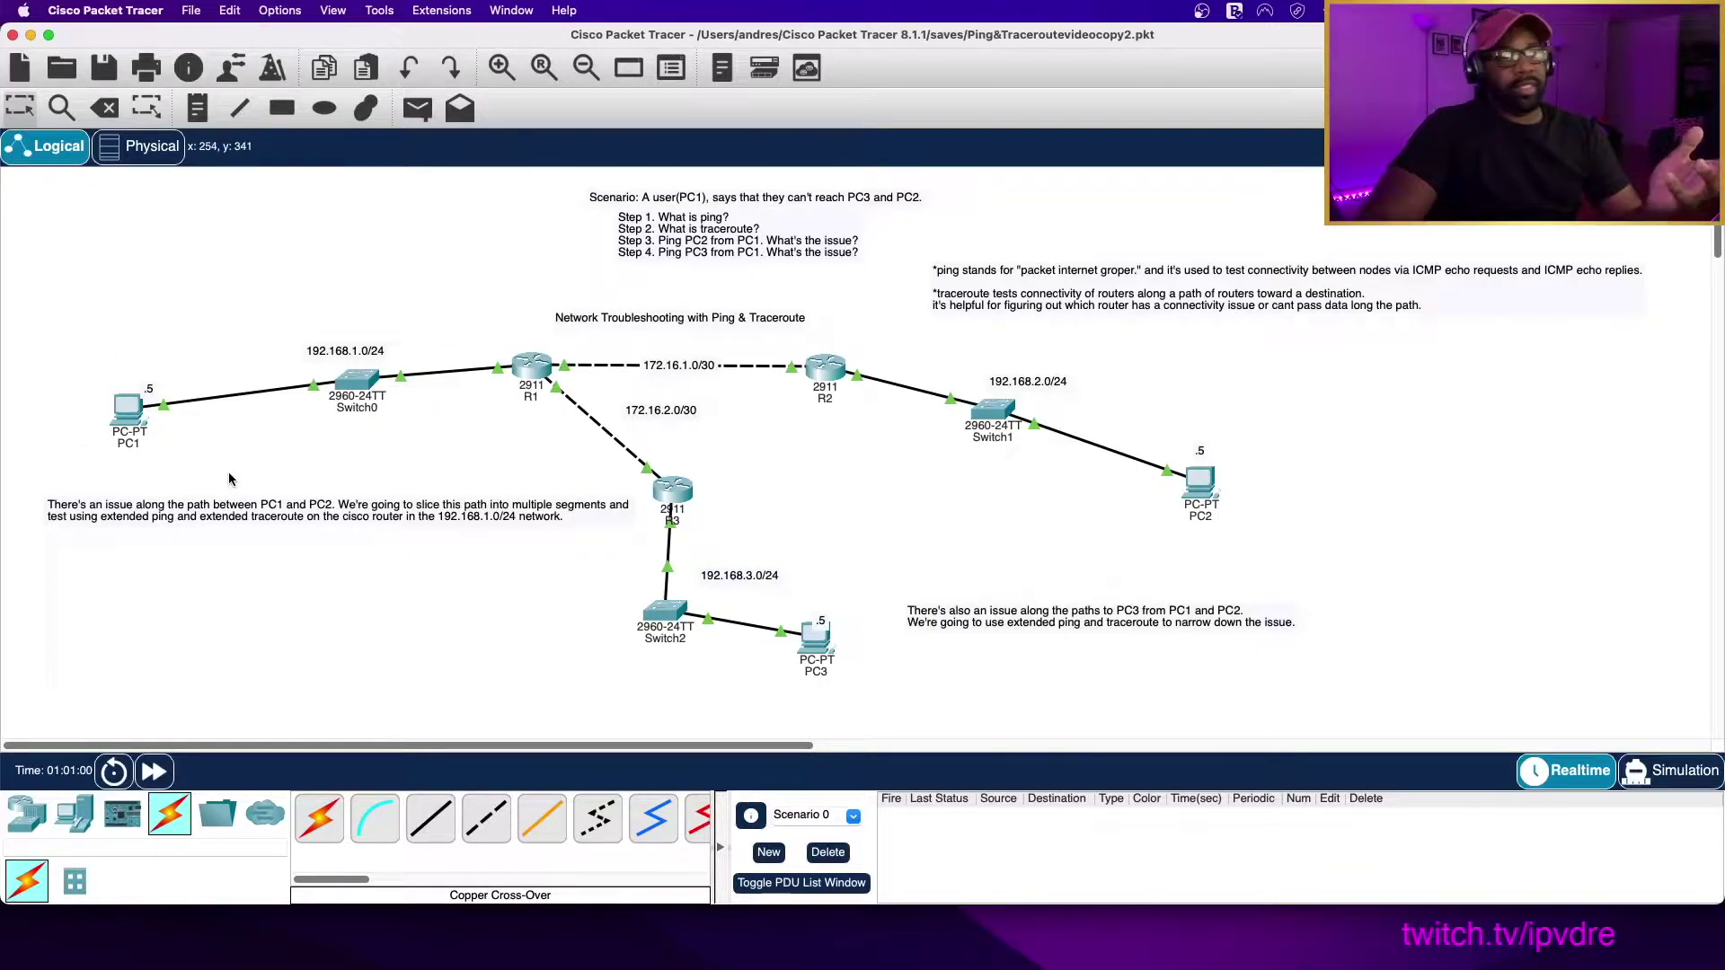
# Ping PC1 at 192.168.1.5 from R1's configuration mode to test the local segment
pyautogui.click(539, 375)
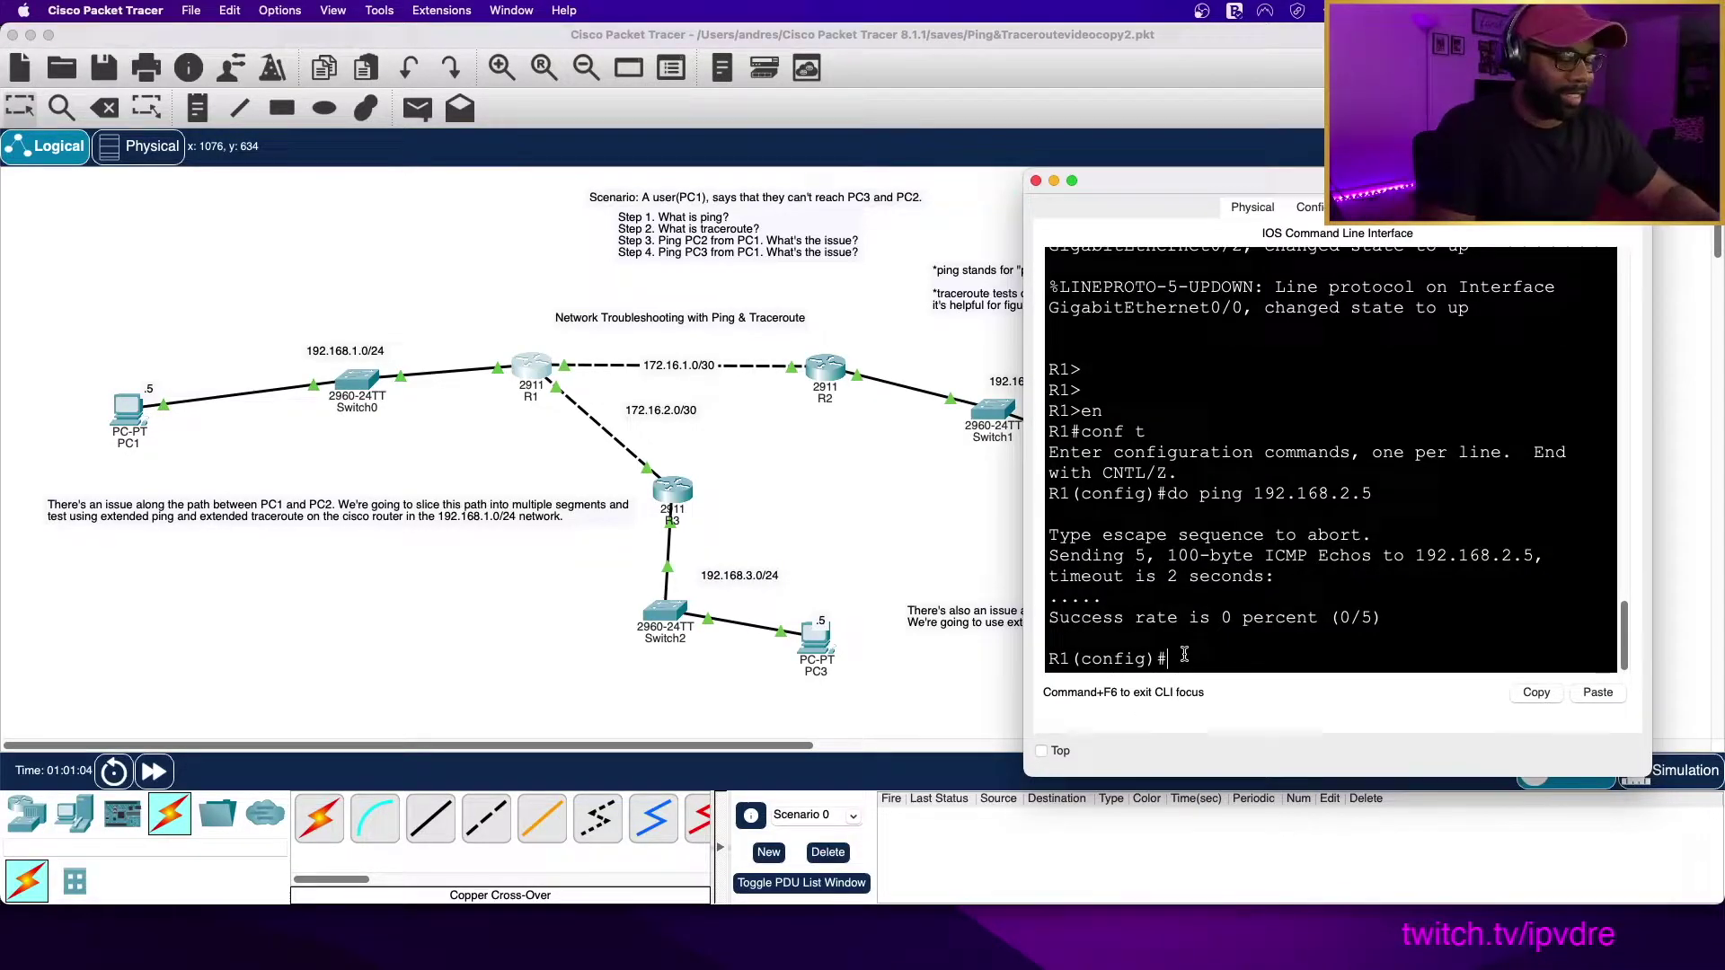
pyautogui.write('do ')
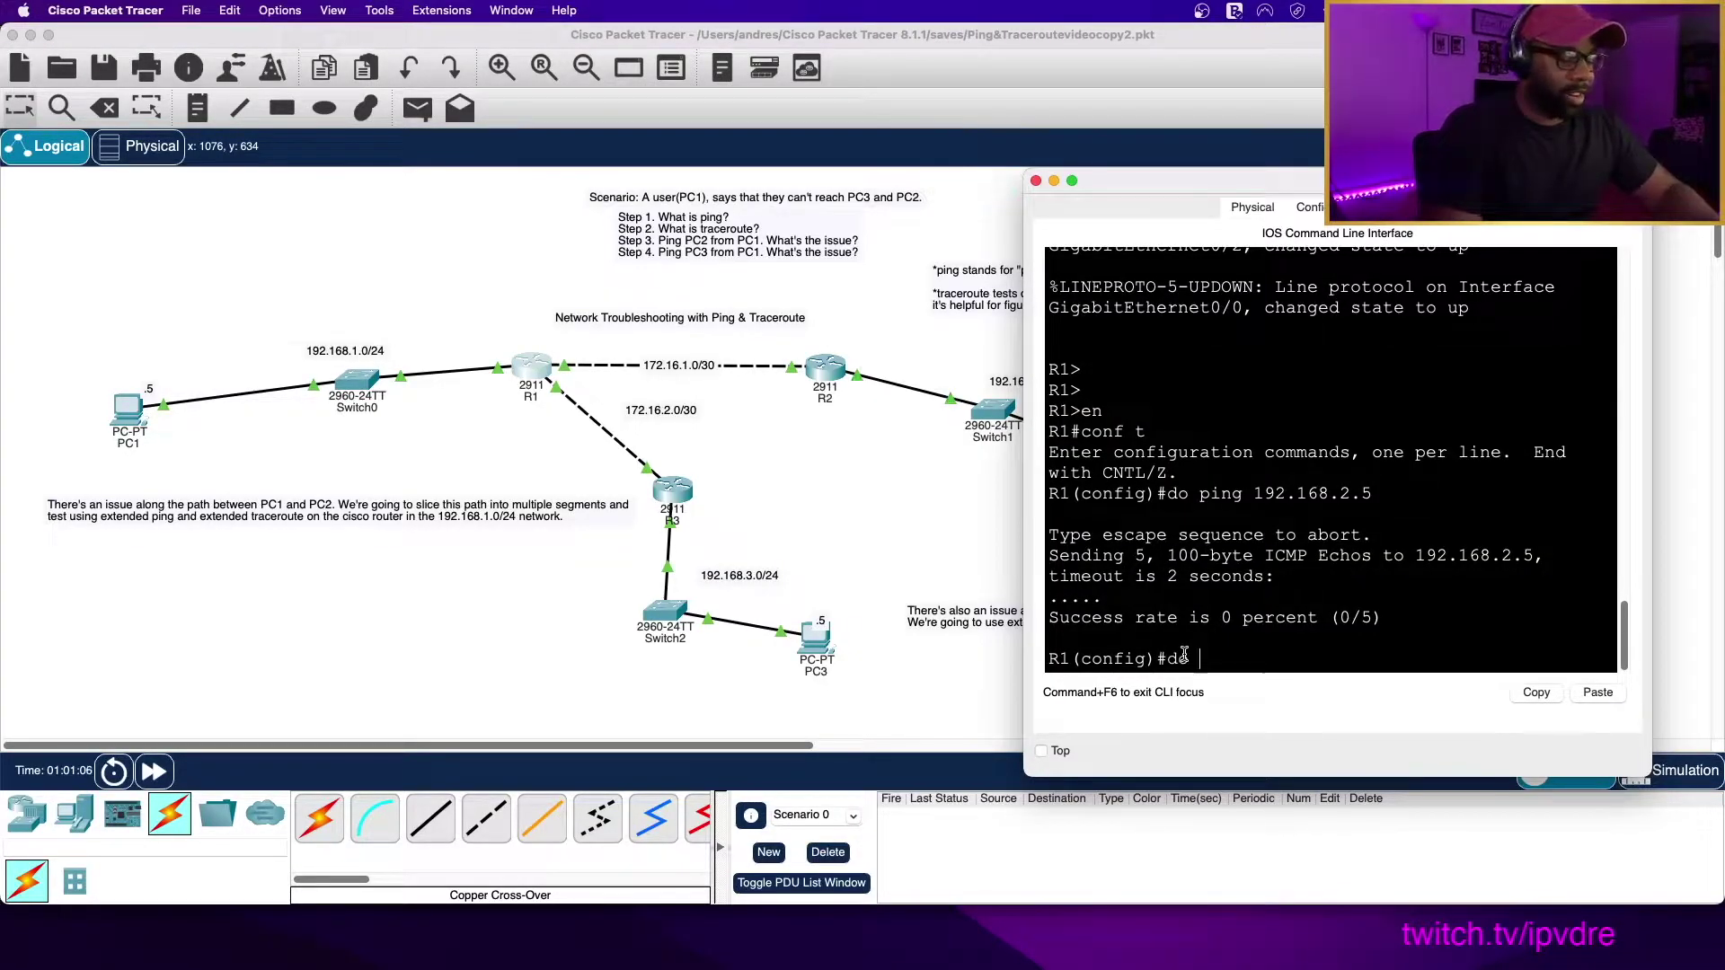
pyautogui.write('ping 192')
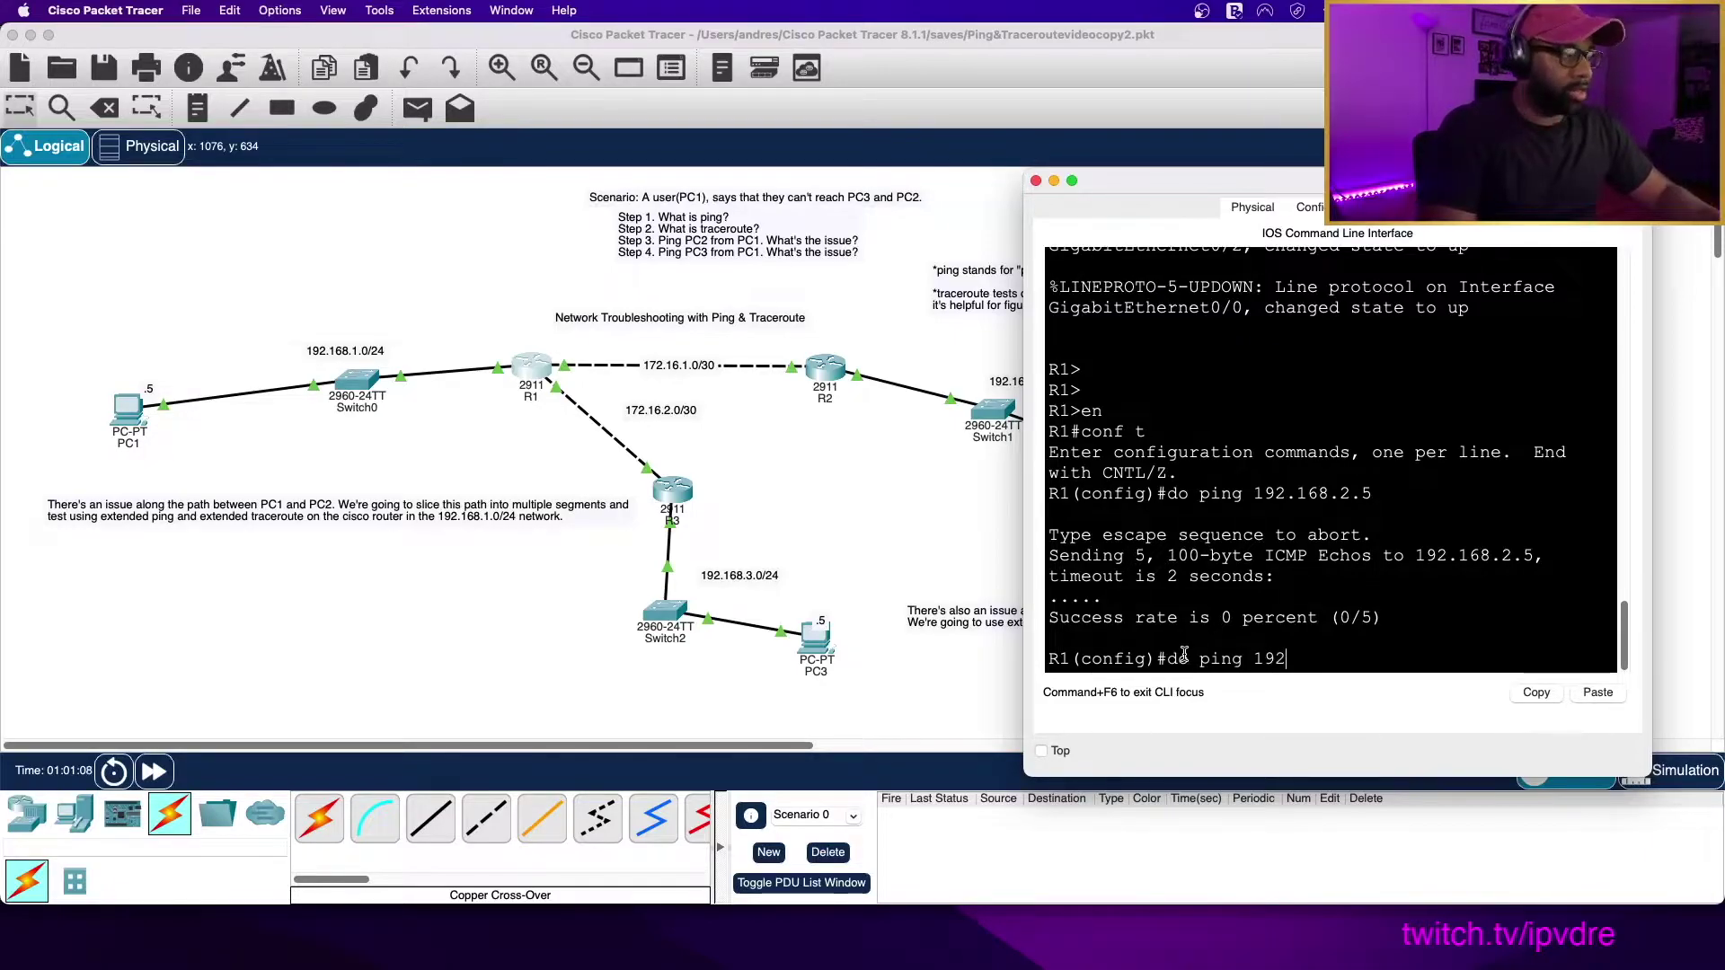
pyautogui.write('.168')
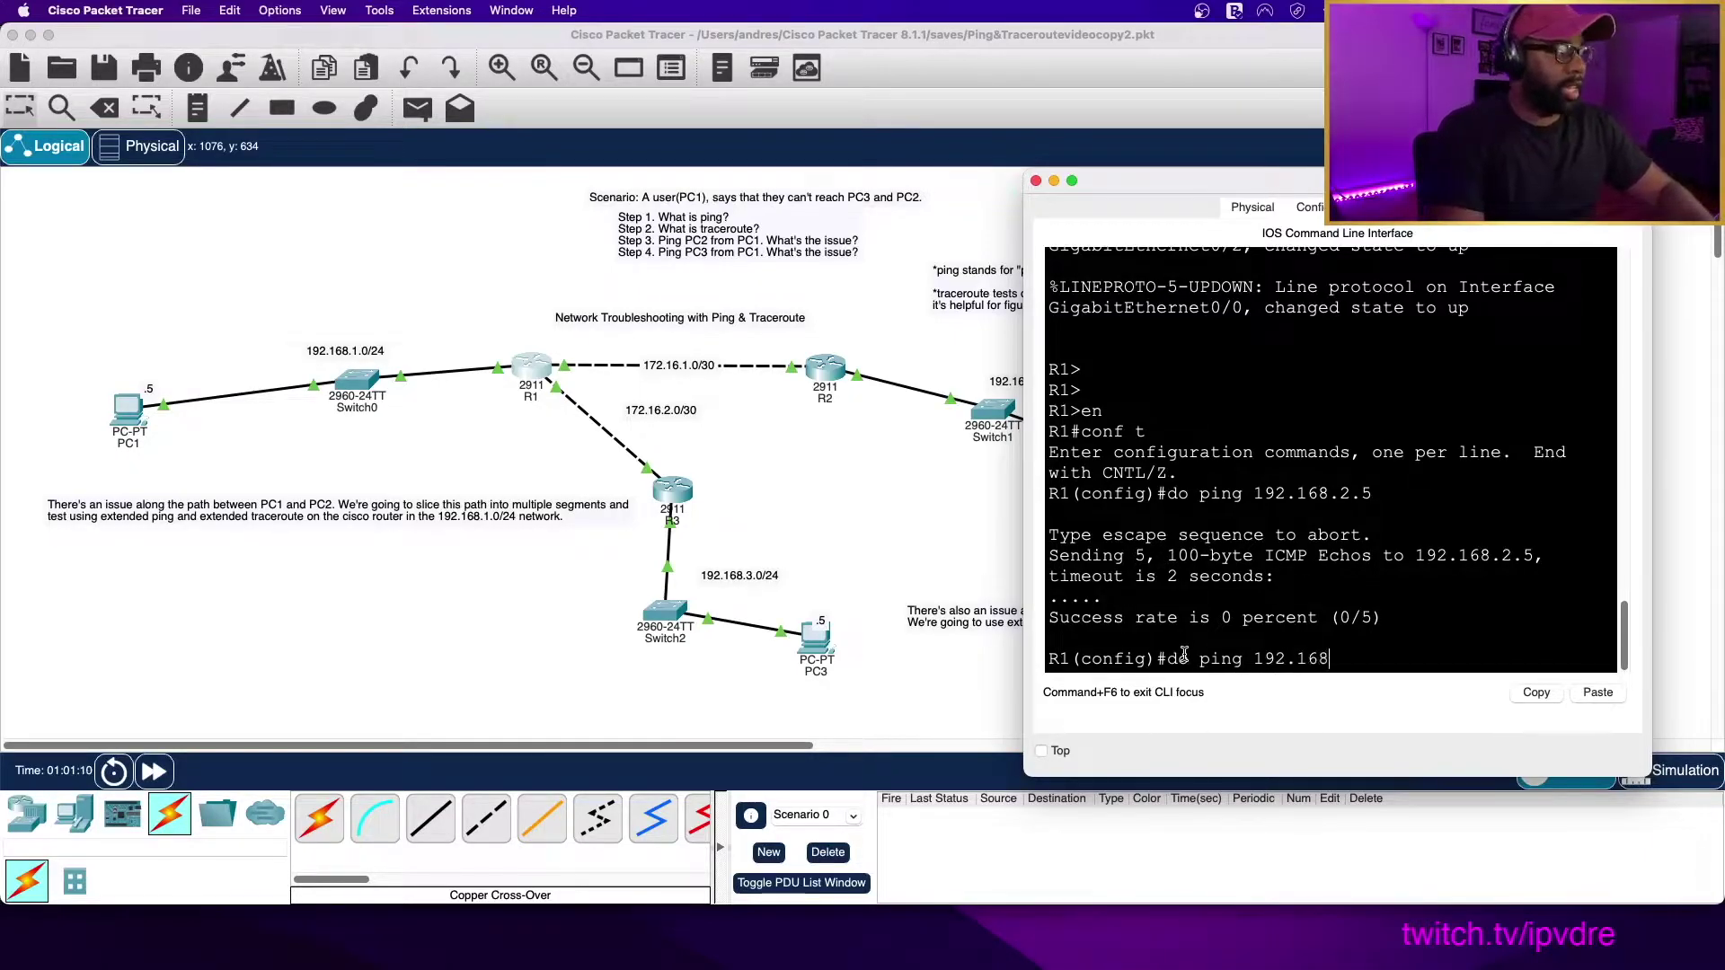
pyautogui.write('.1.5')
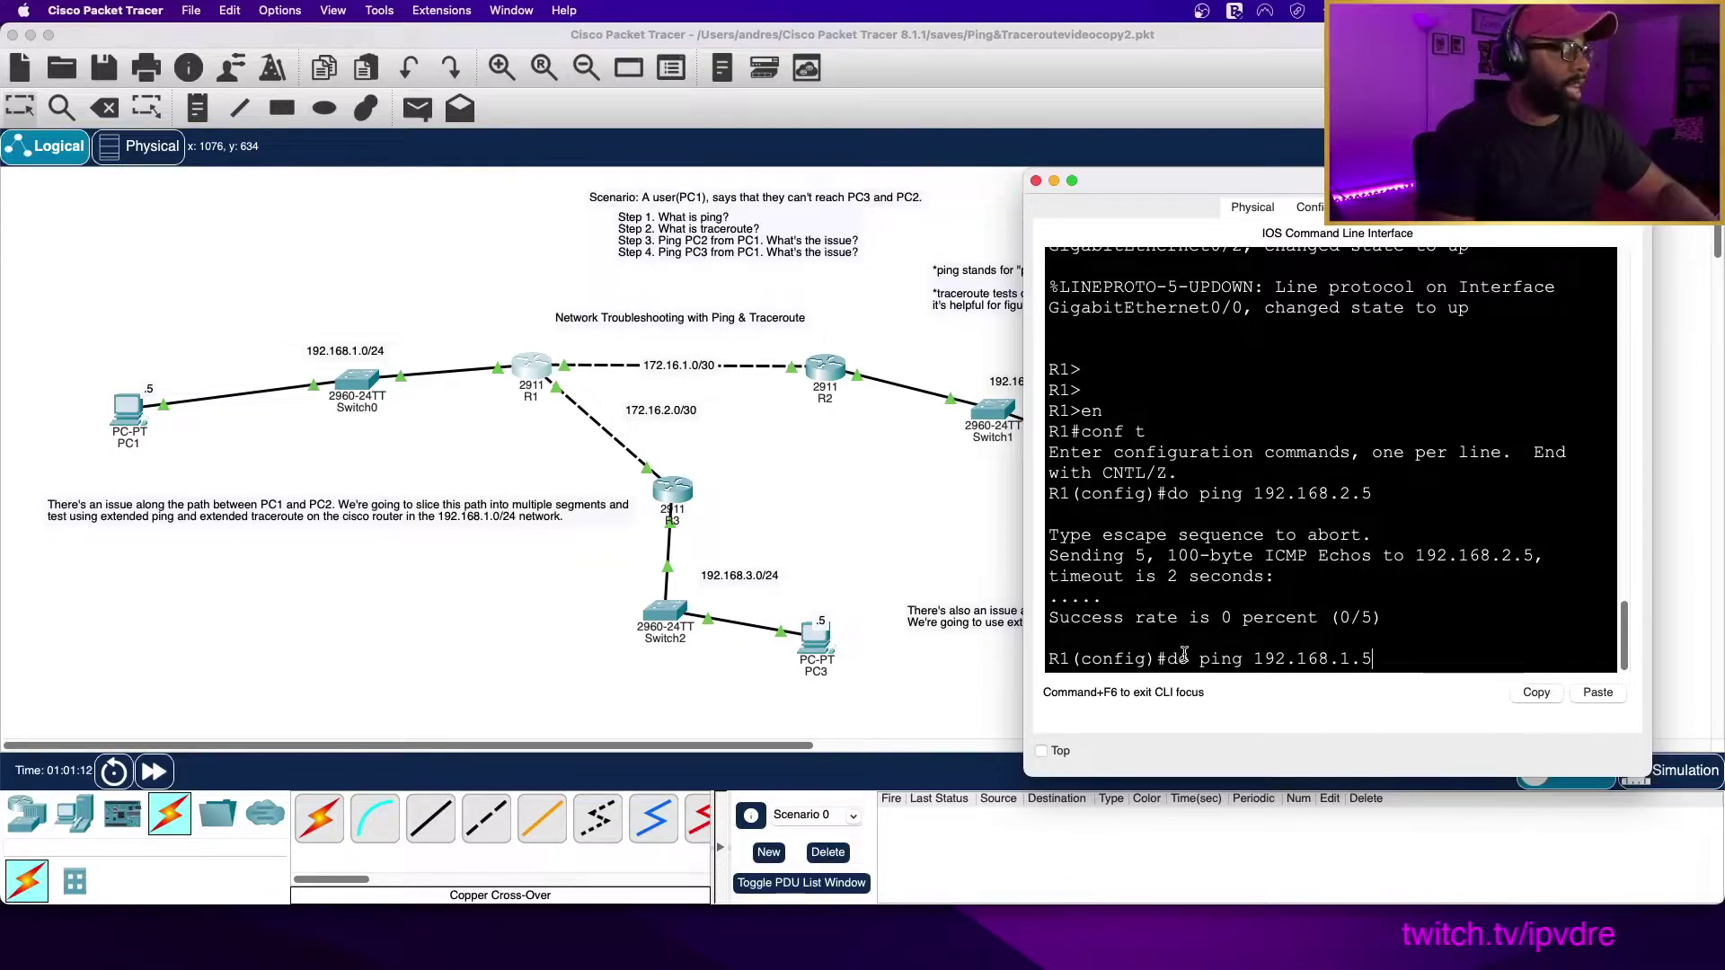
pyautogui.press('Return')
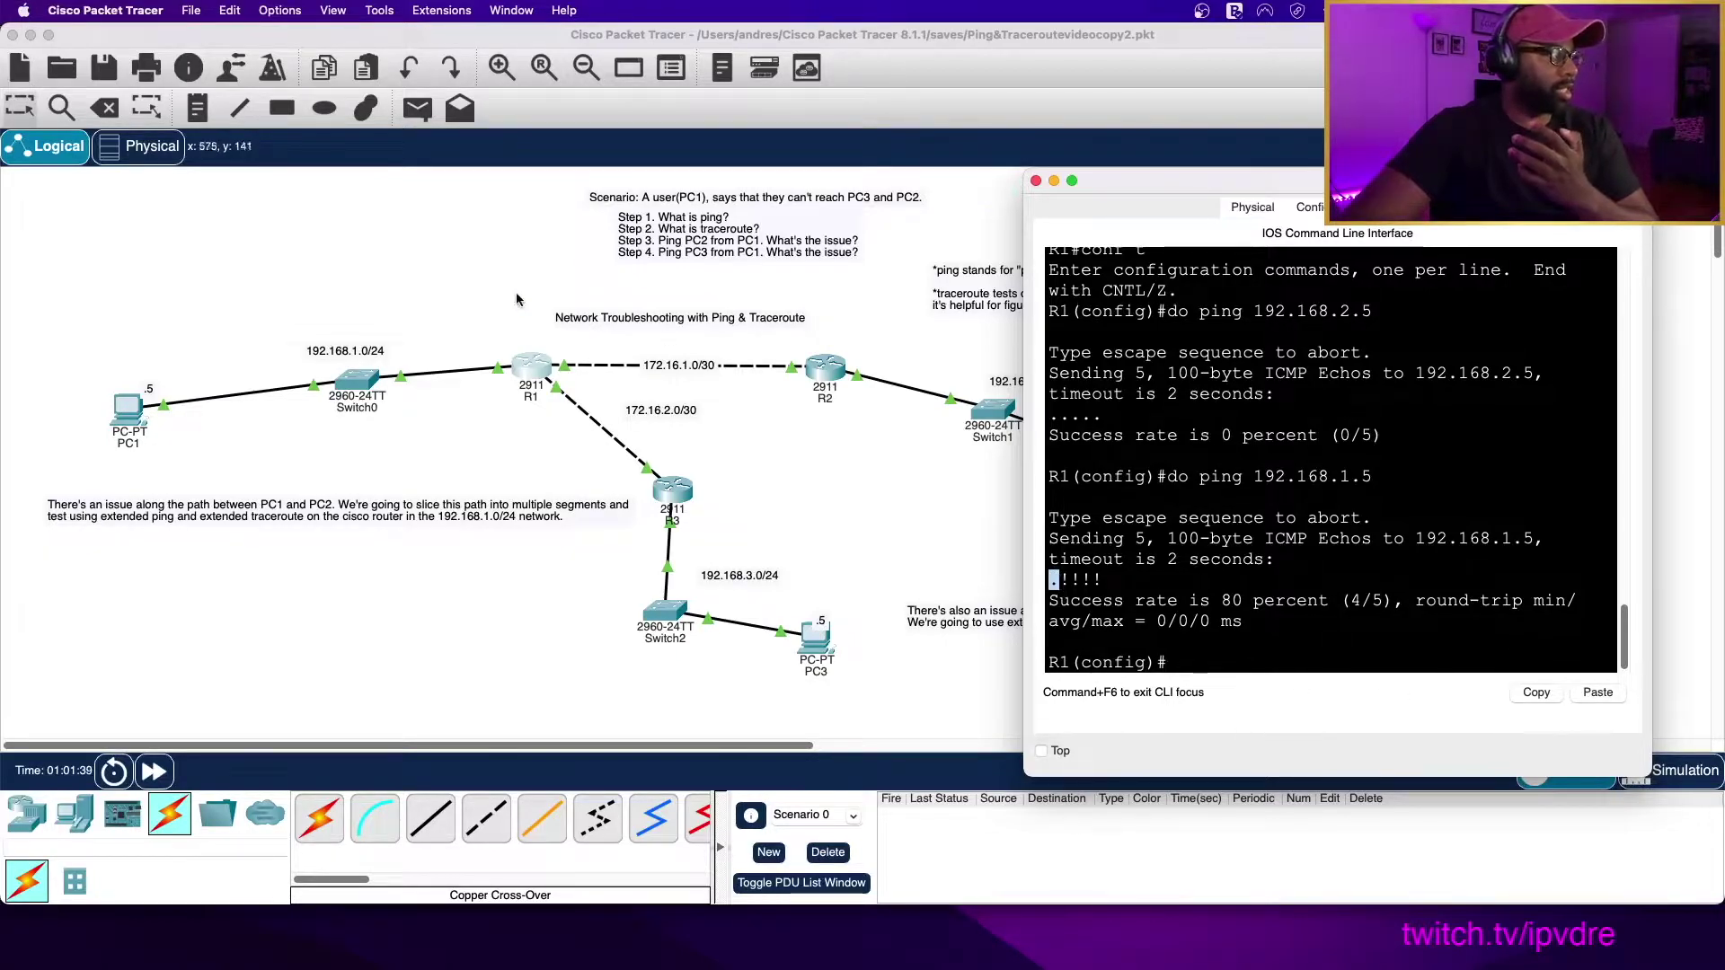
# Repeat the ping to PC1 at 192.168.1.5 from R1's configuration mode
pyautogui.click(1220, 656)
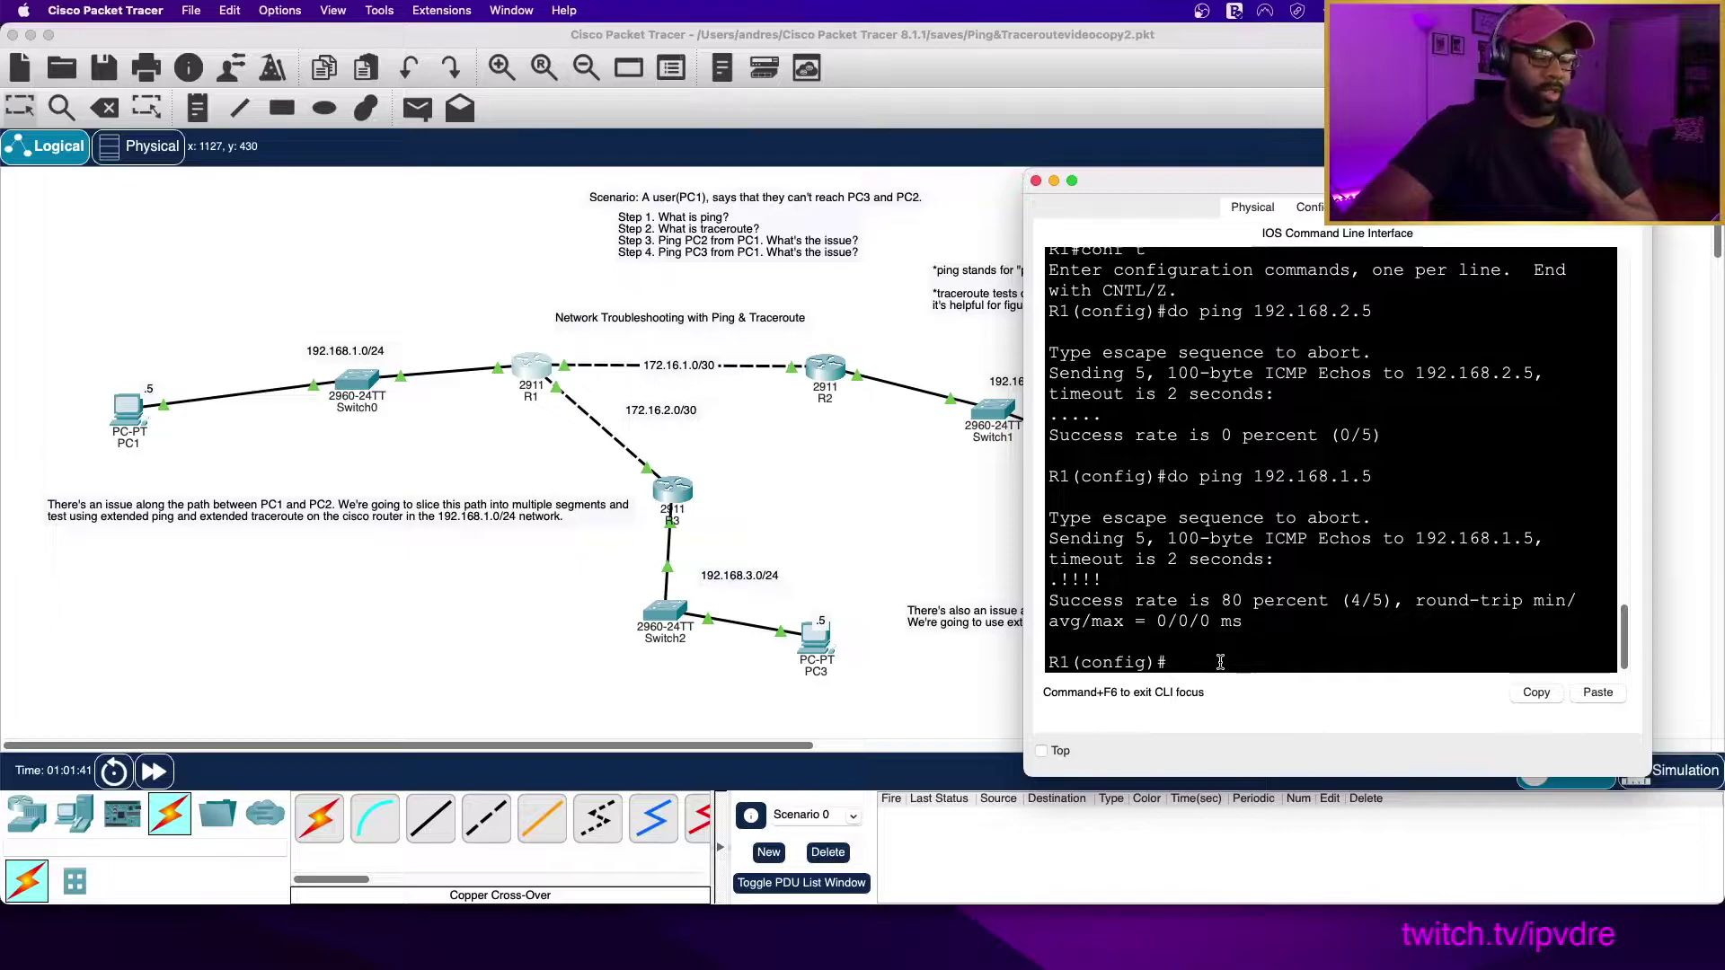
pyautogui.press('Up')
pyautogui.press('Return')
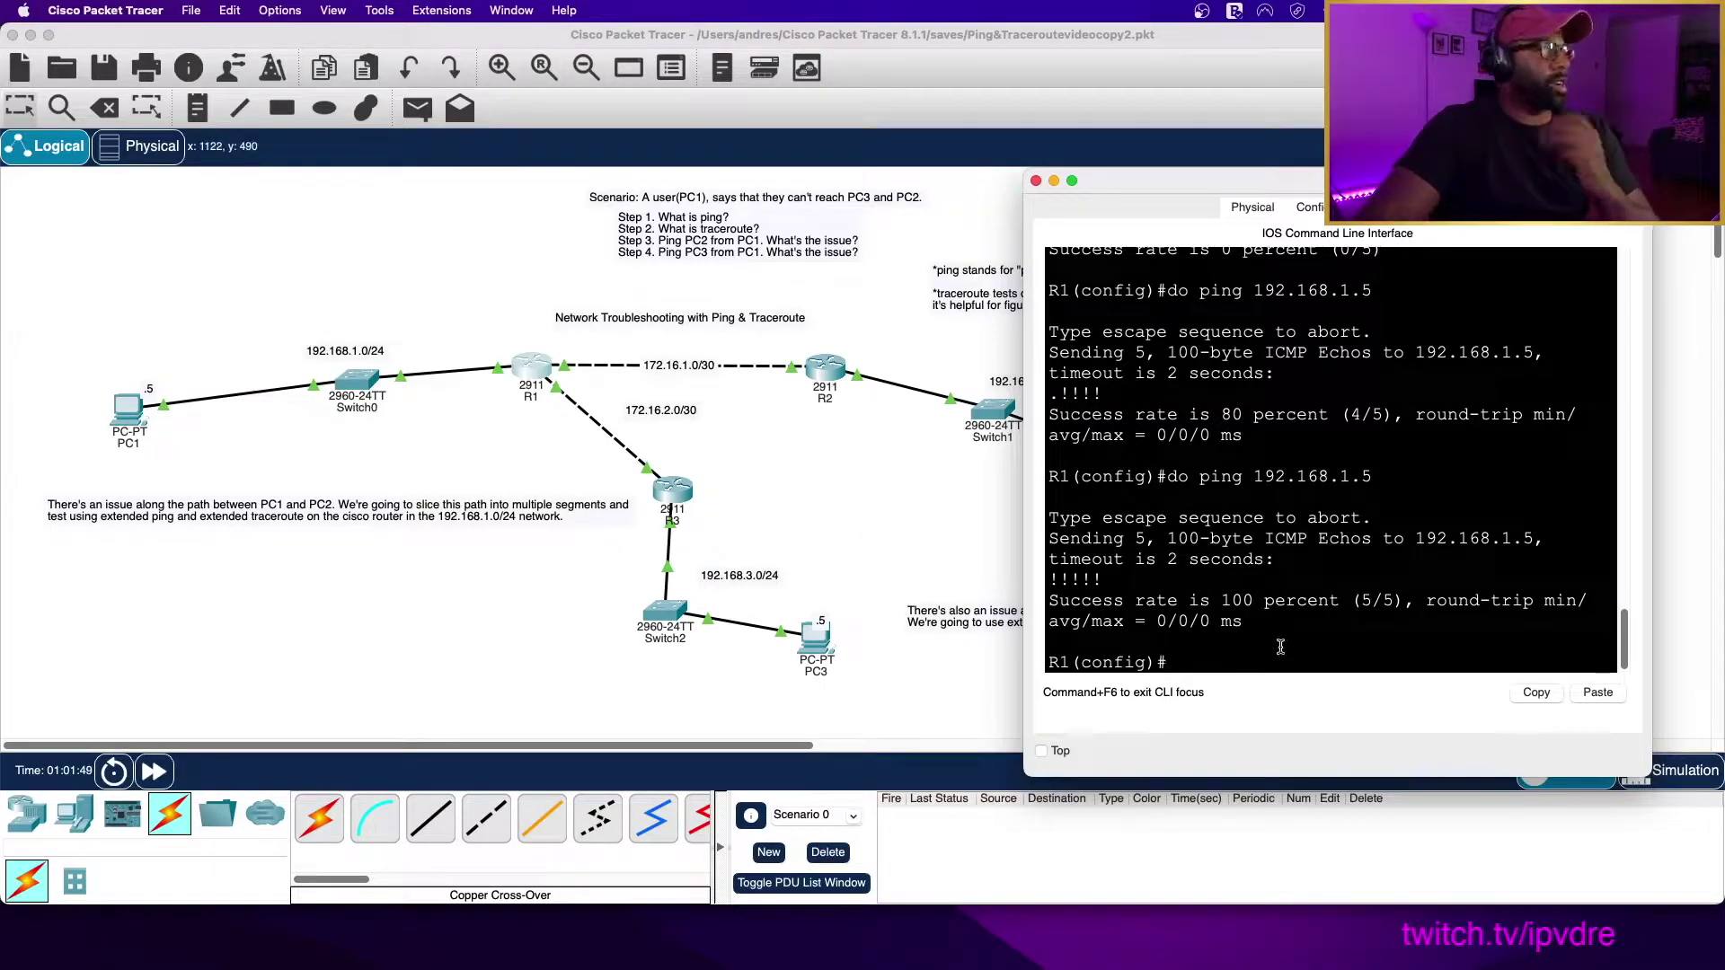
# Review the topology, return to R1's command line, and ping PC2 at 192.168.2.5 again
pyautogui.click(381, 248)
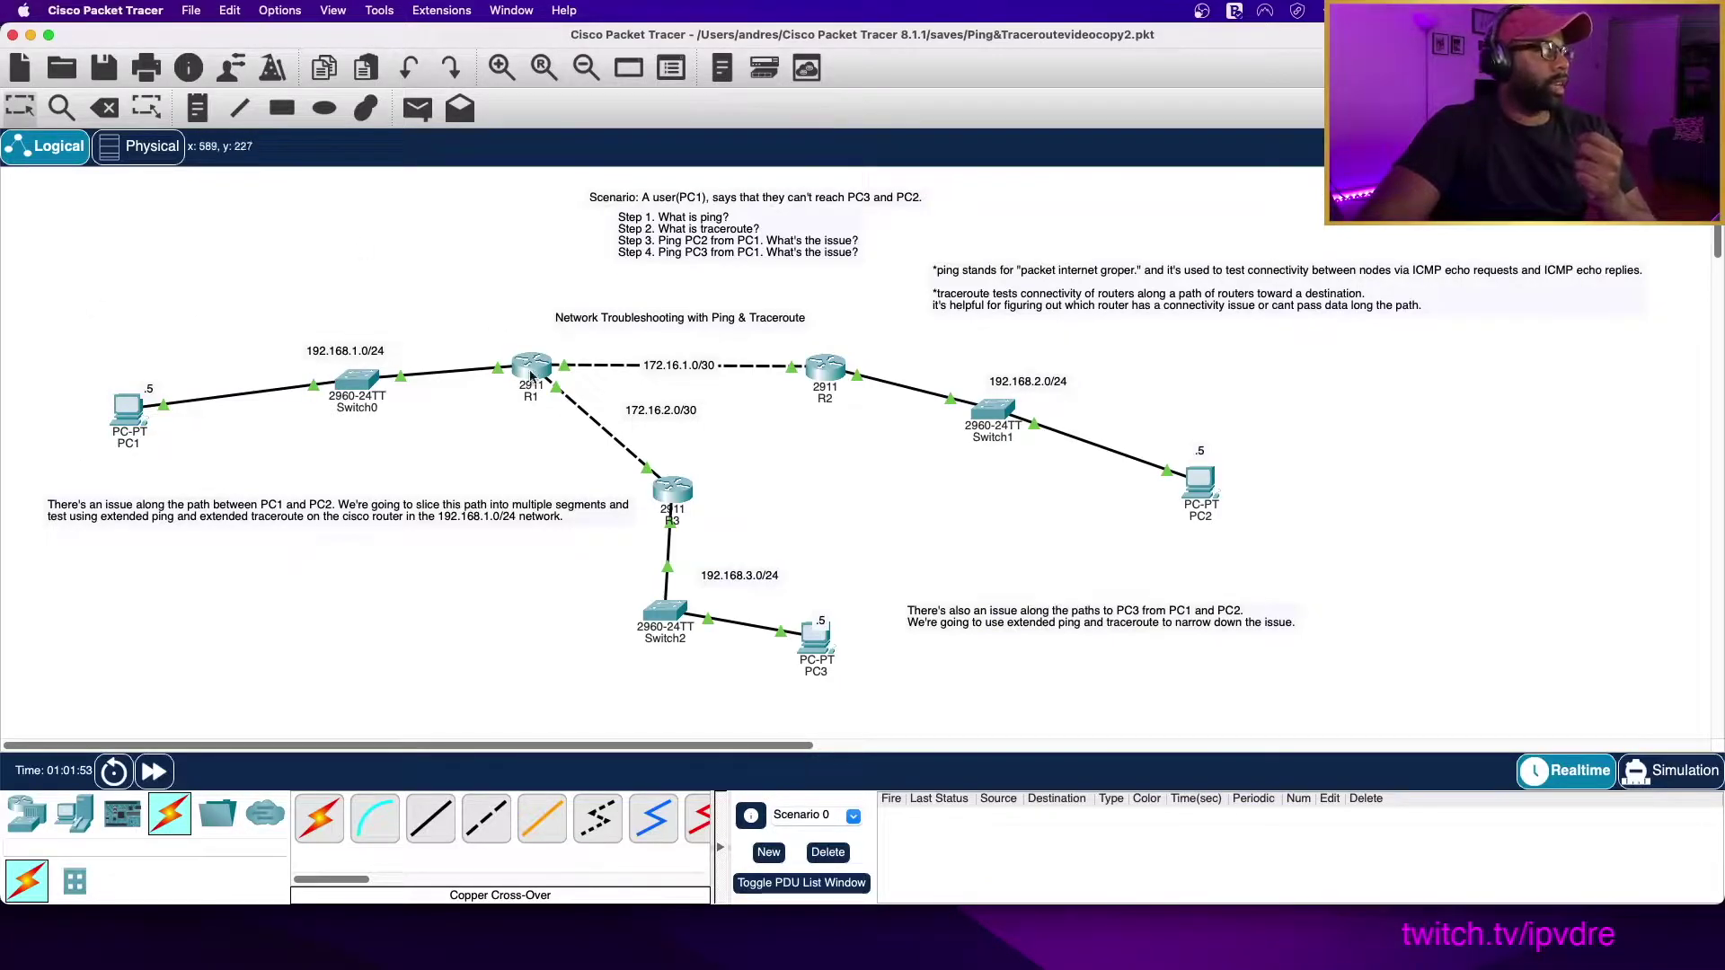
pyautogui.click(519, 362)
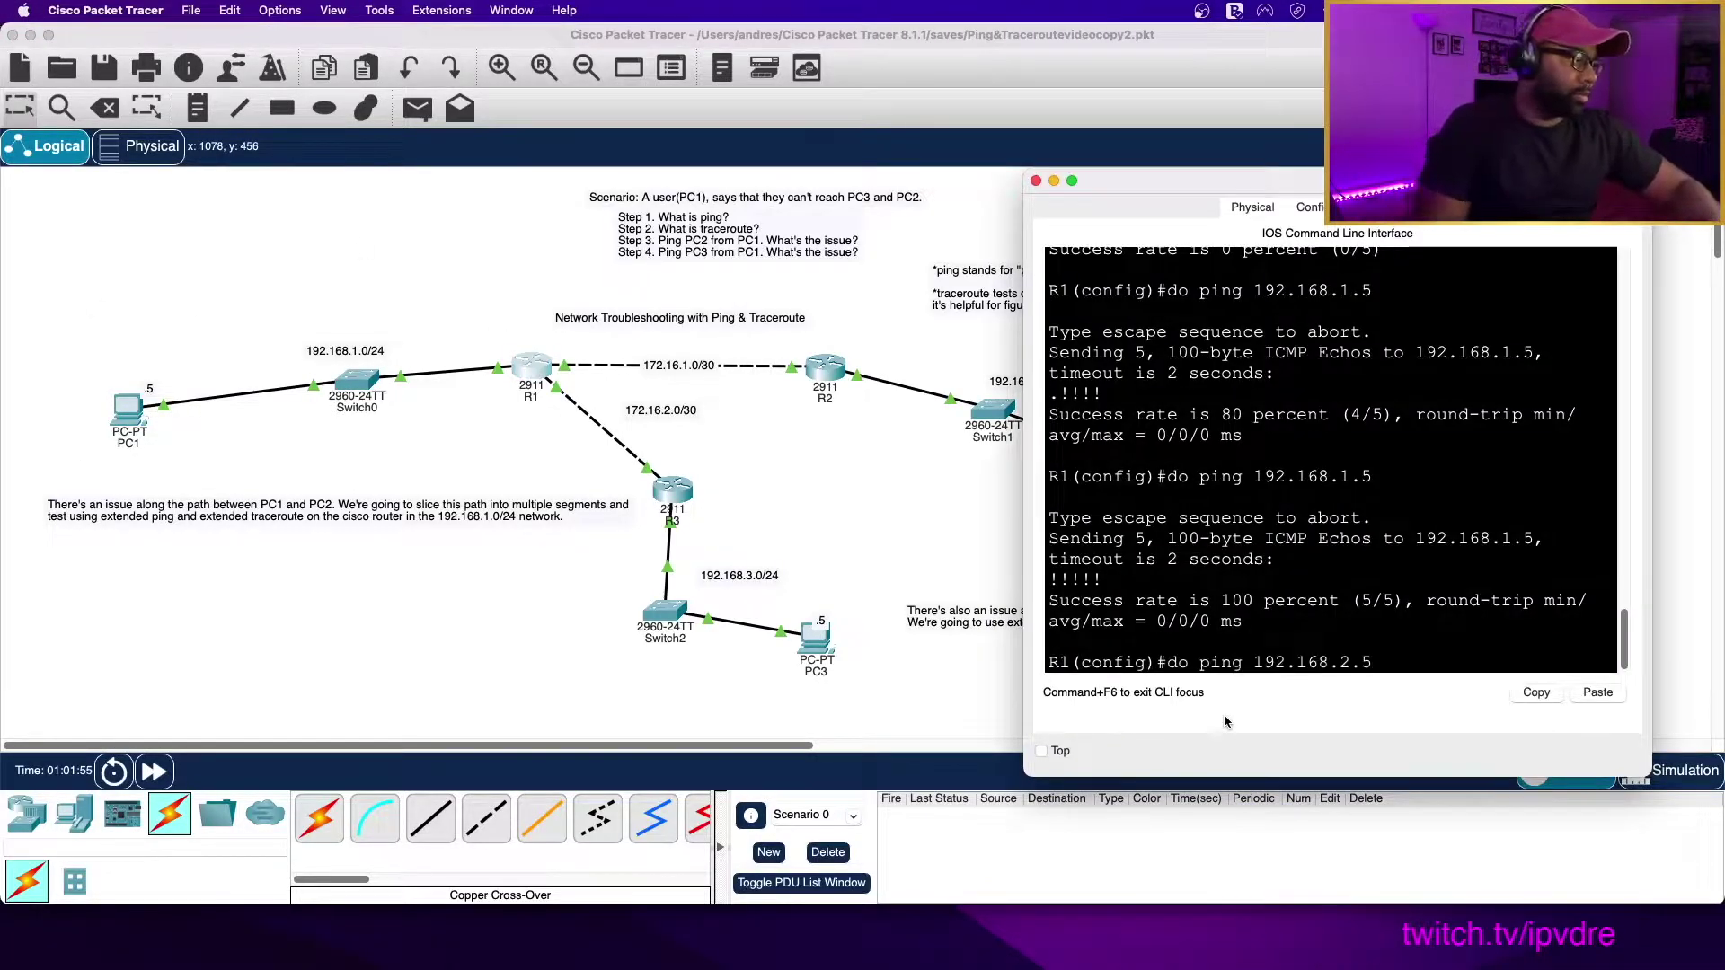
pyautogui.press('Return')
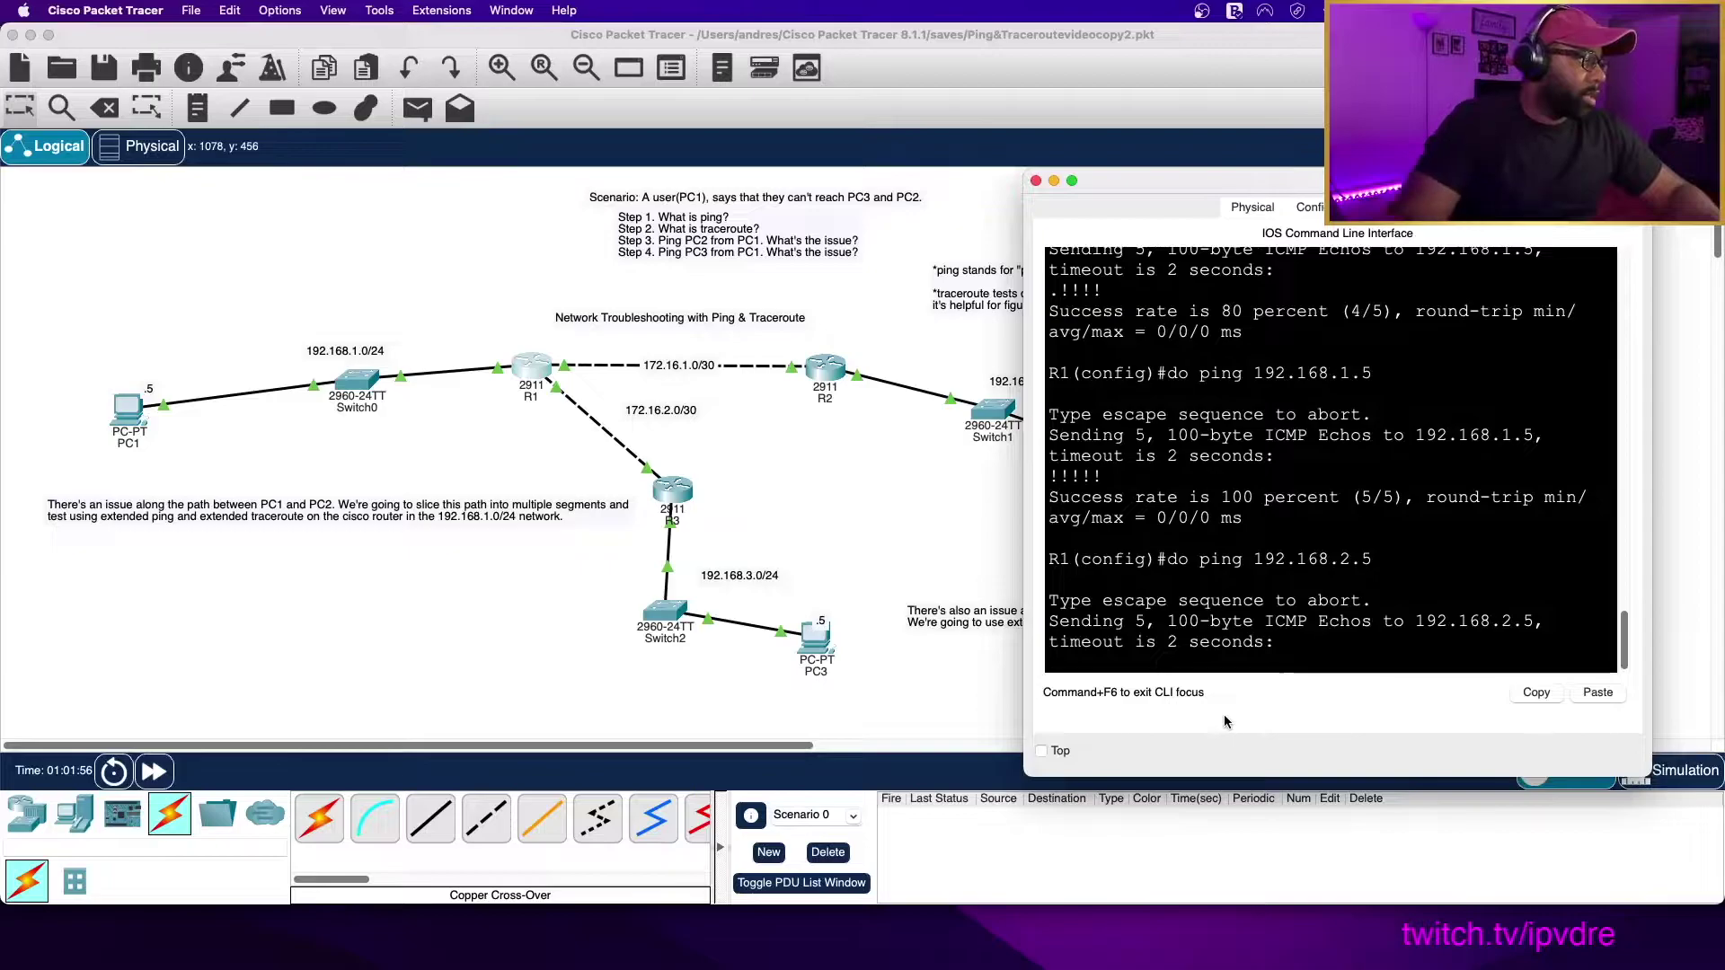
# Check the R1–R2 link in the topology and ping R2's address 172.16.1.2 from R1's configuration mode
pyautogui.click(347, 292)
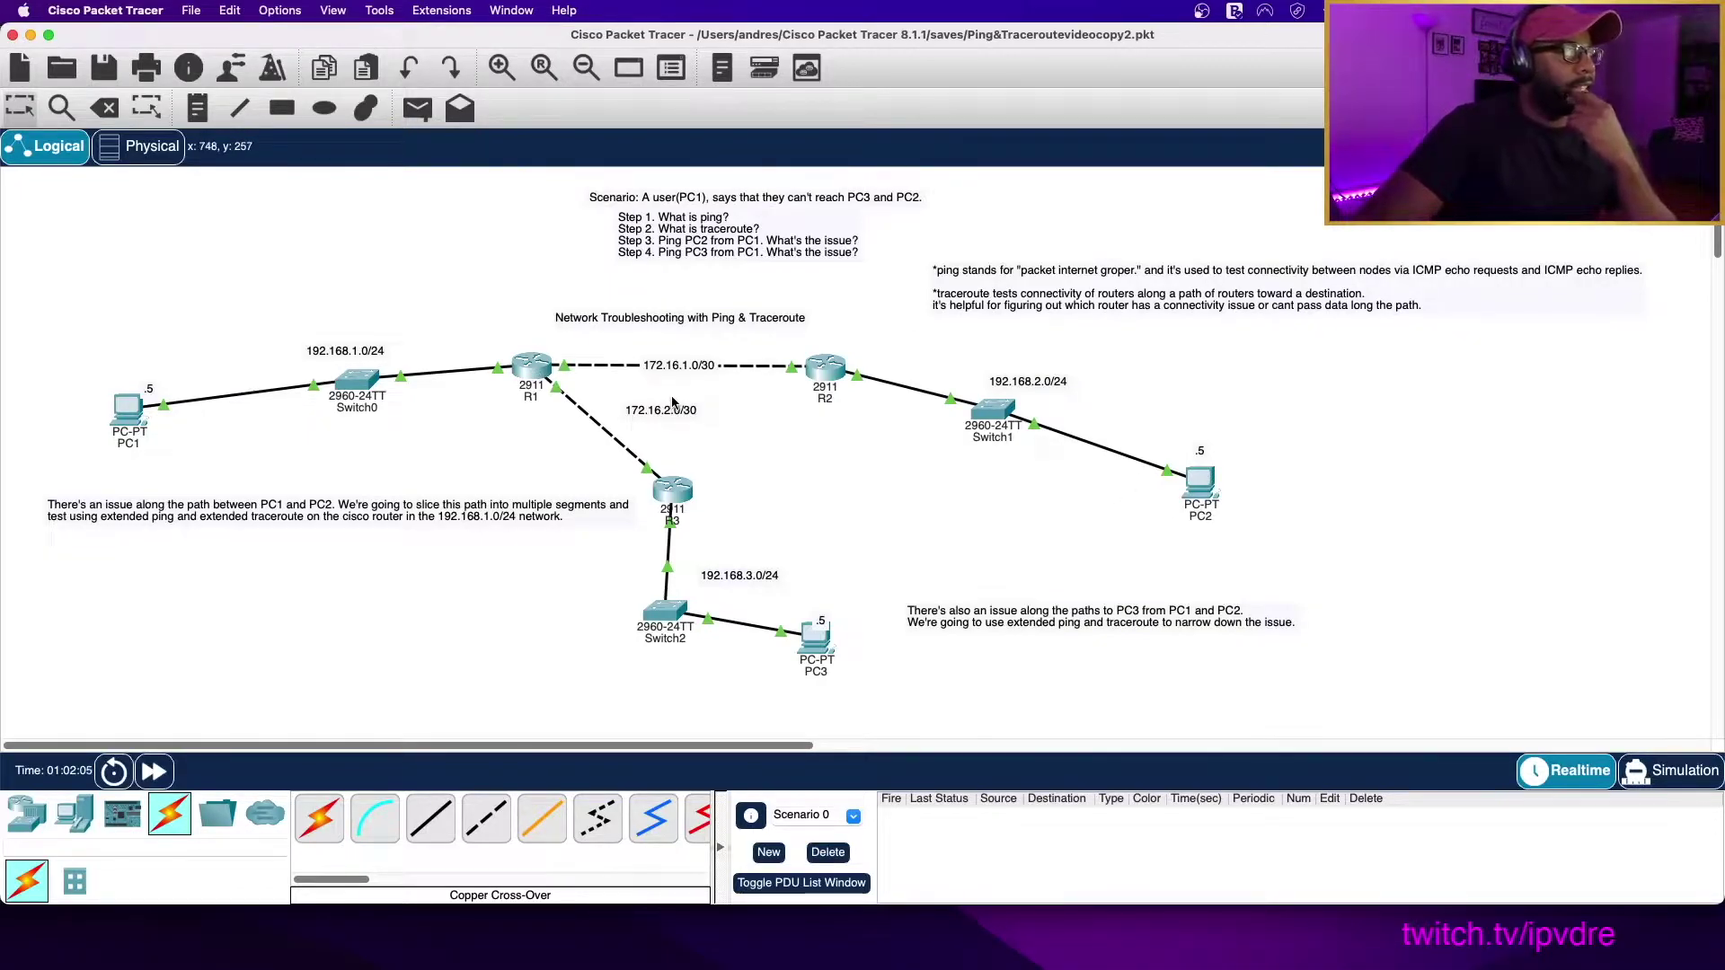
pyautogui.click(531, 366)
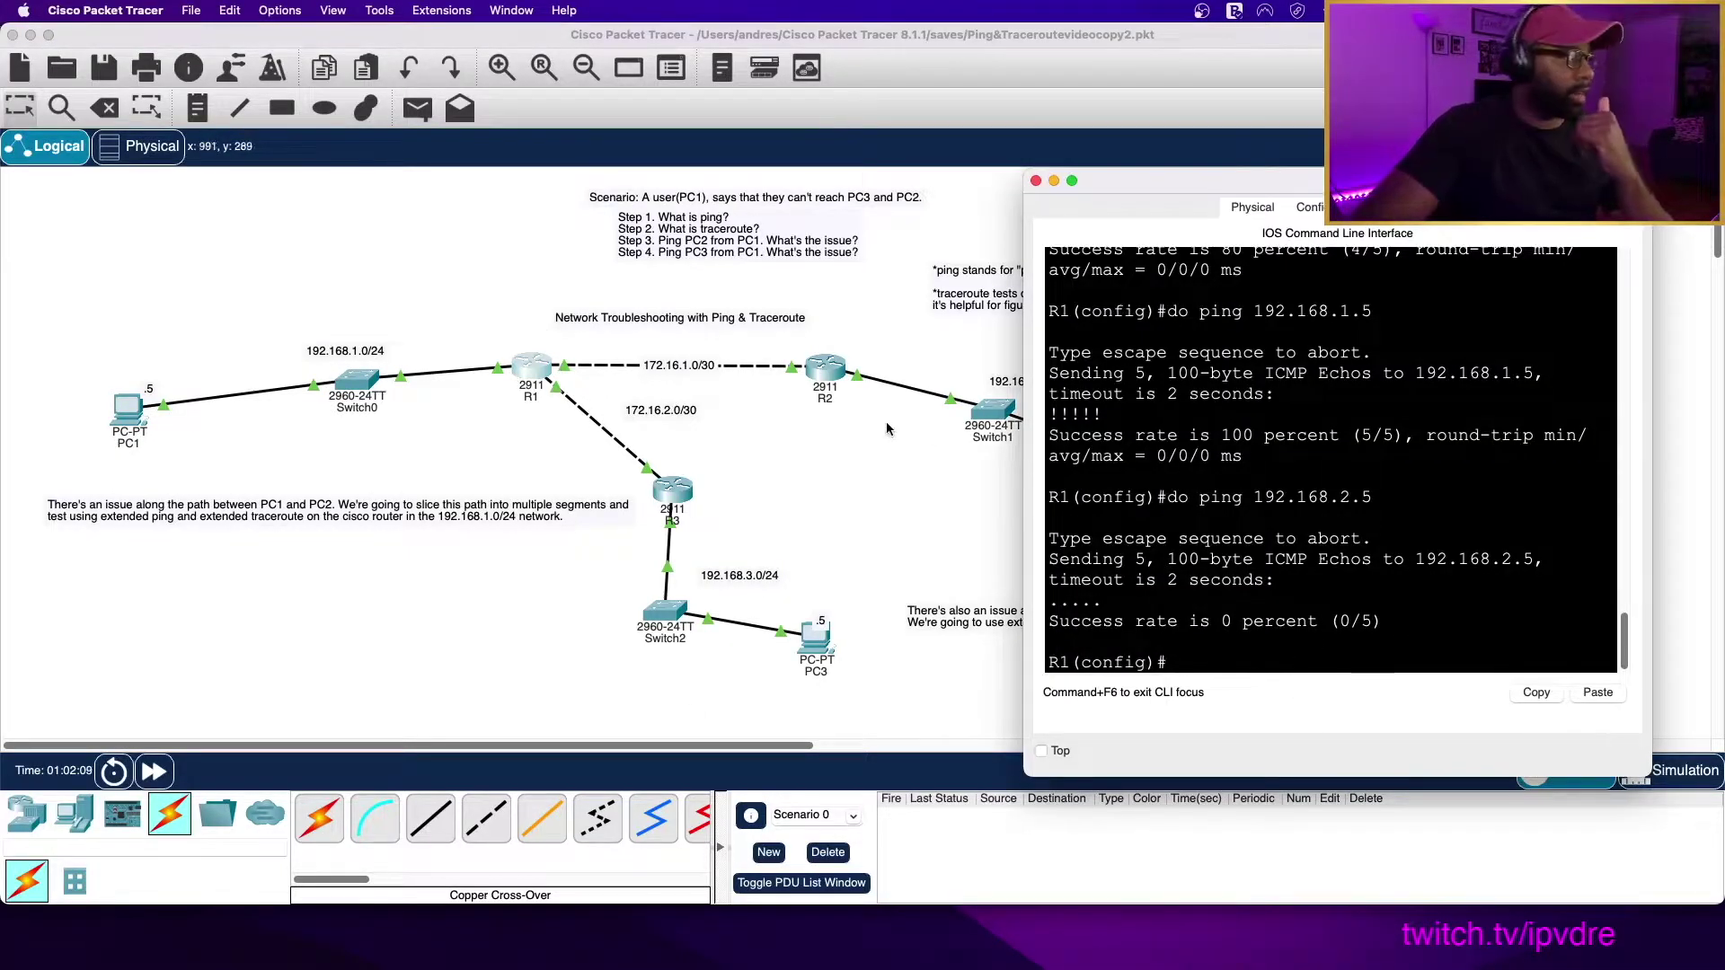
pyautogui.click(427, 294)
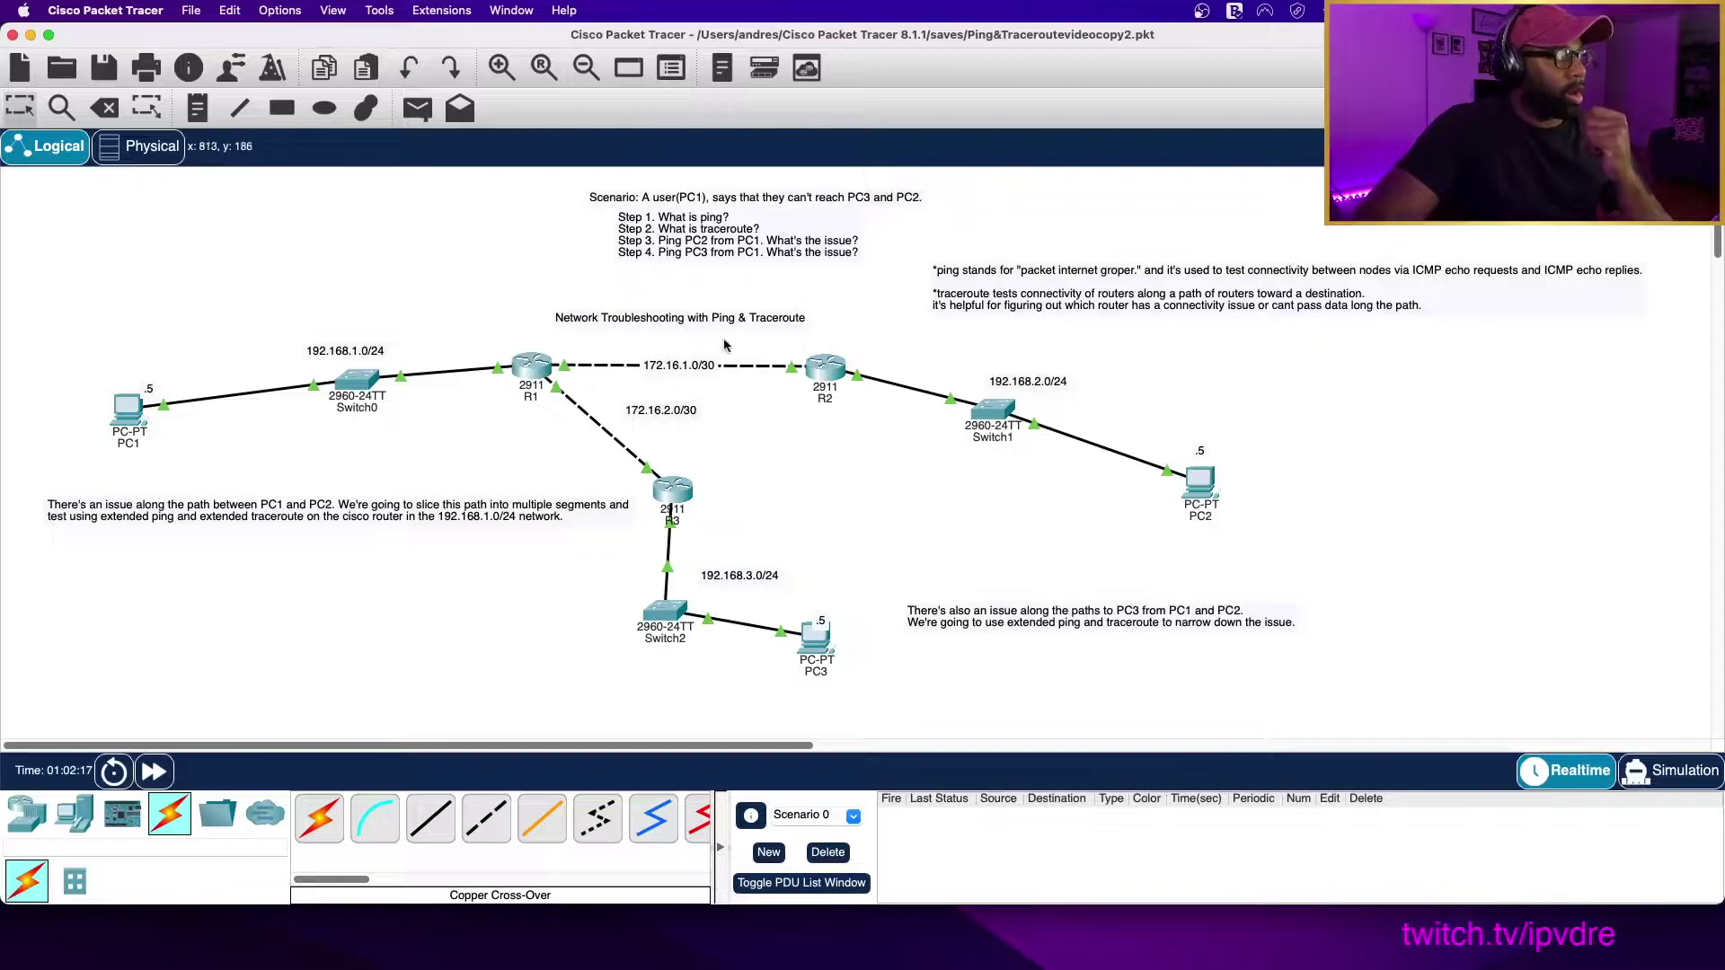
pyautogui.click(537, 367)
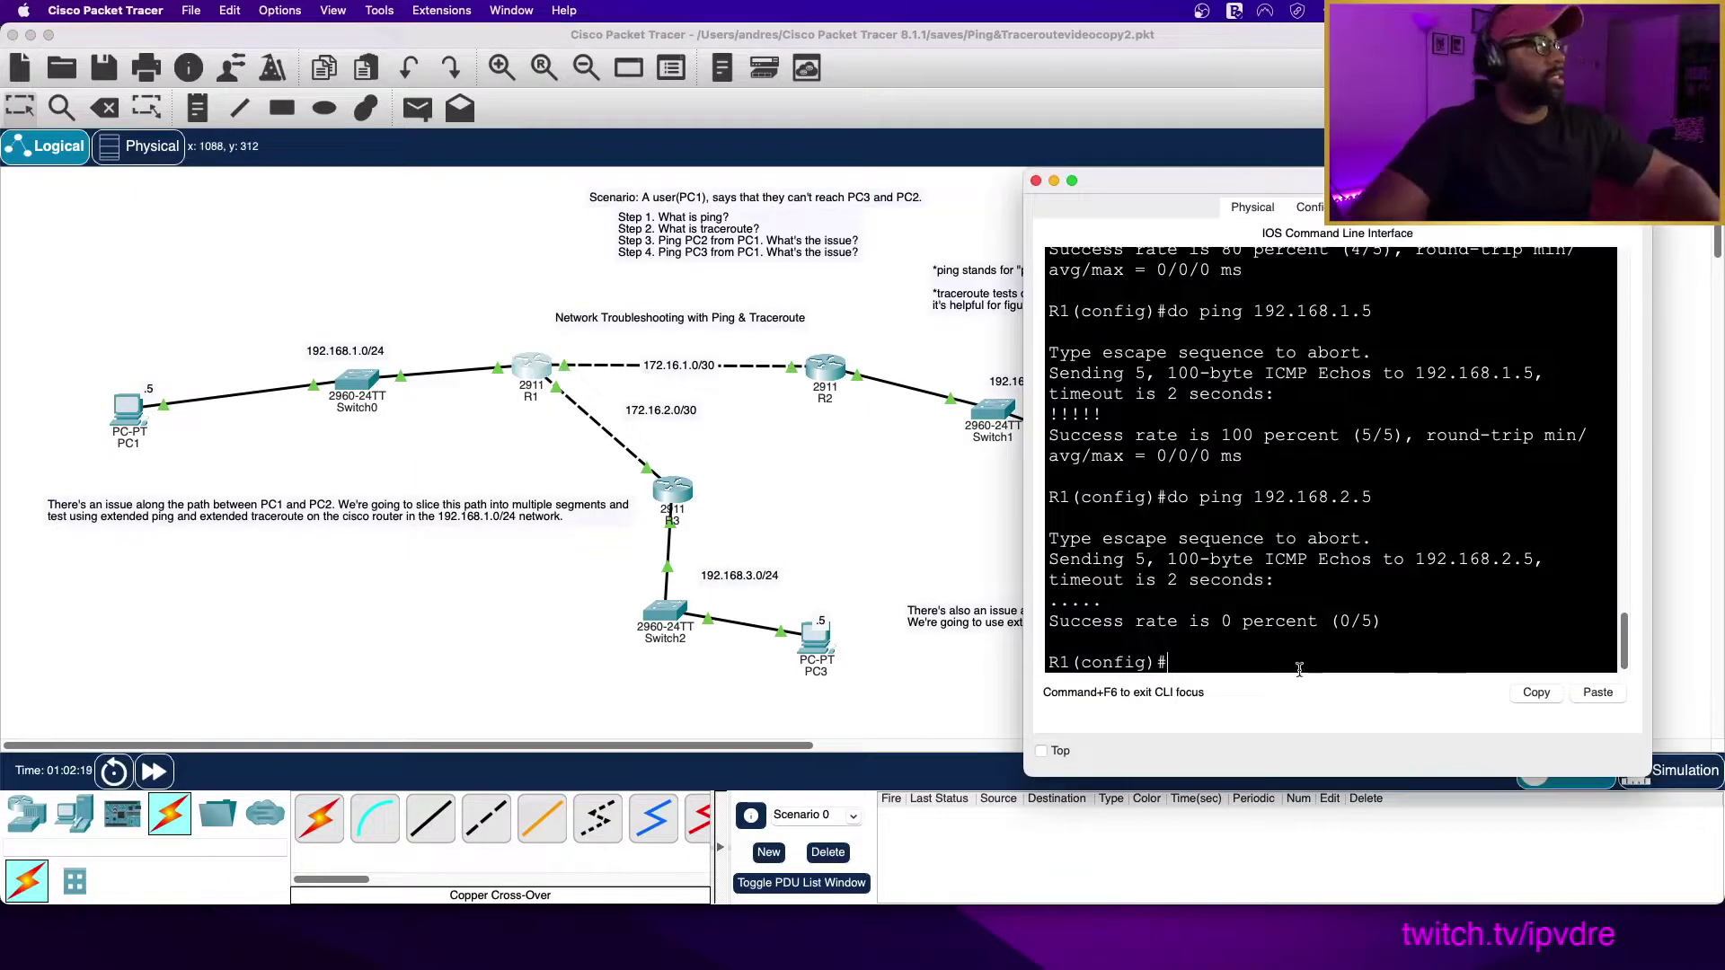
pyautogui.write('do ping 172.16.1.2')
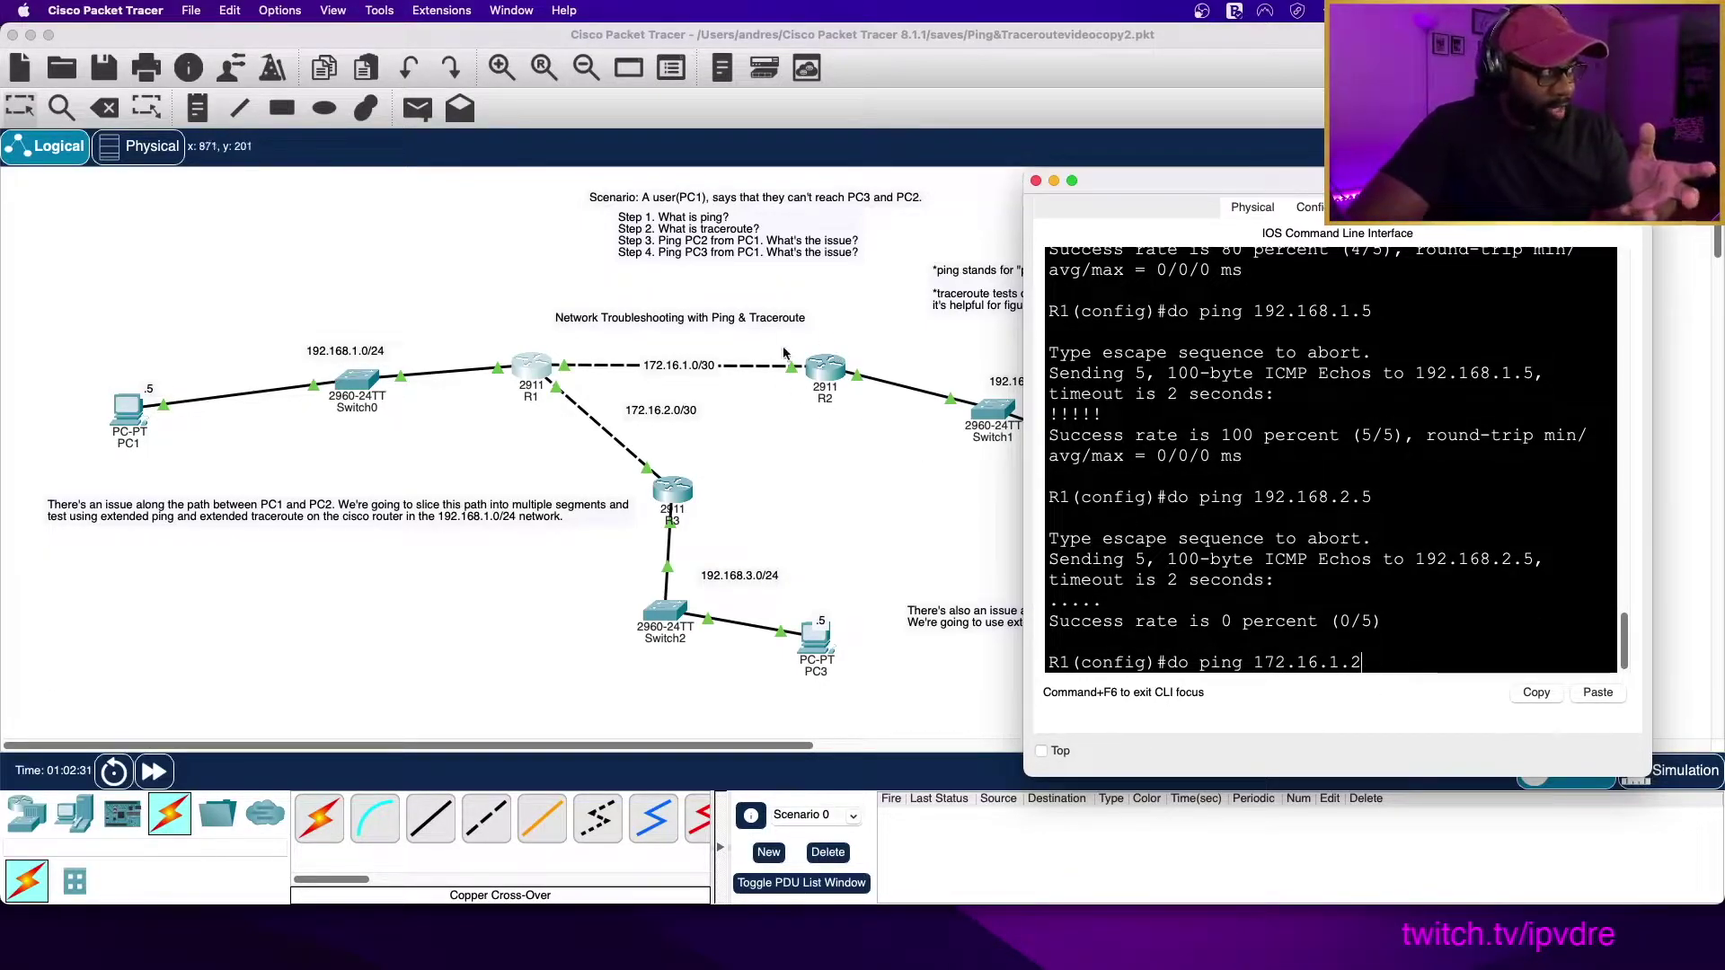
pyautogui.press('Return')
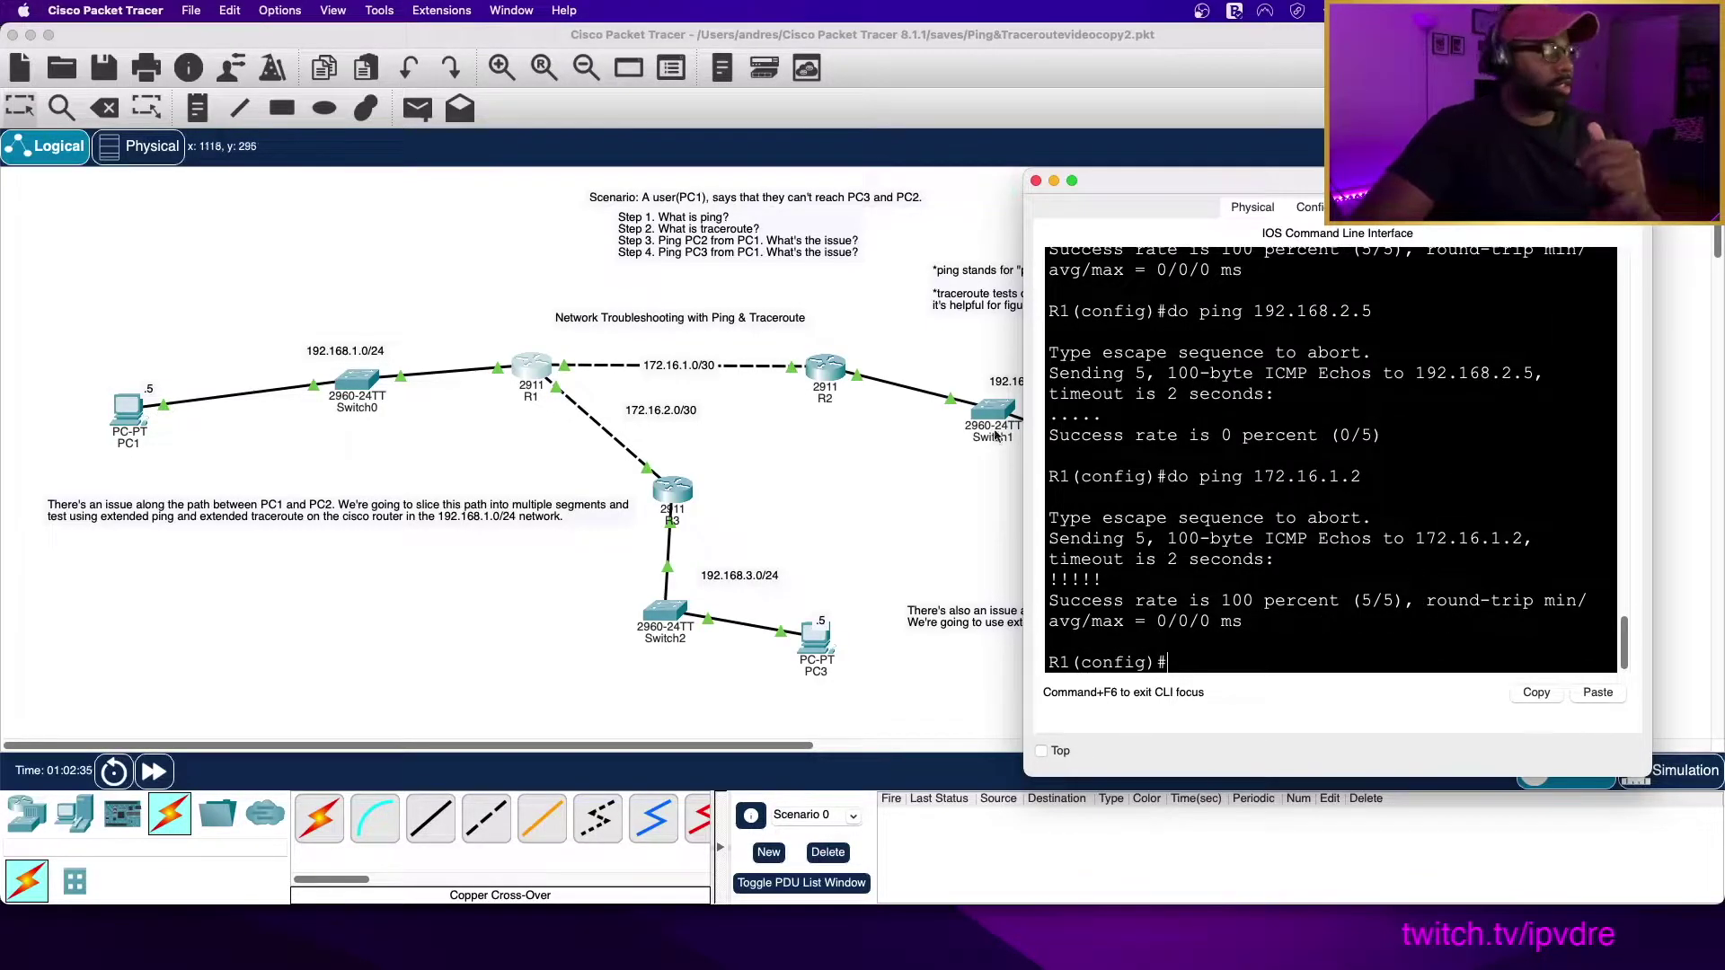
# Run a traceroute to PC2 at 192.168.2.5 from R1's configuration mode and highlight the first hop's address
pyautogui.press('super+w')
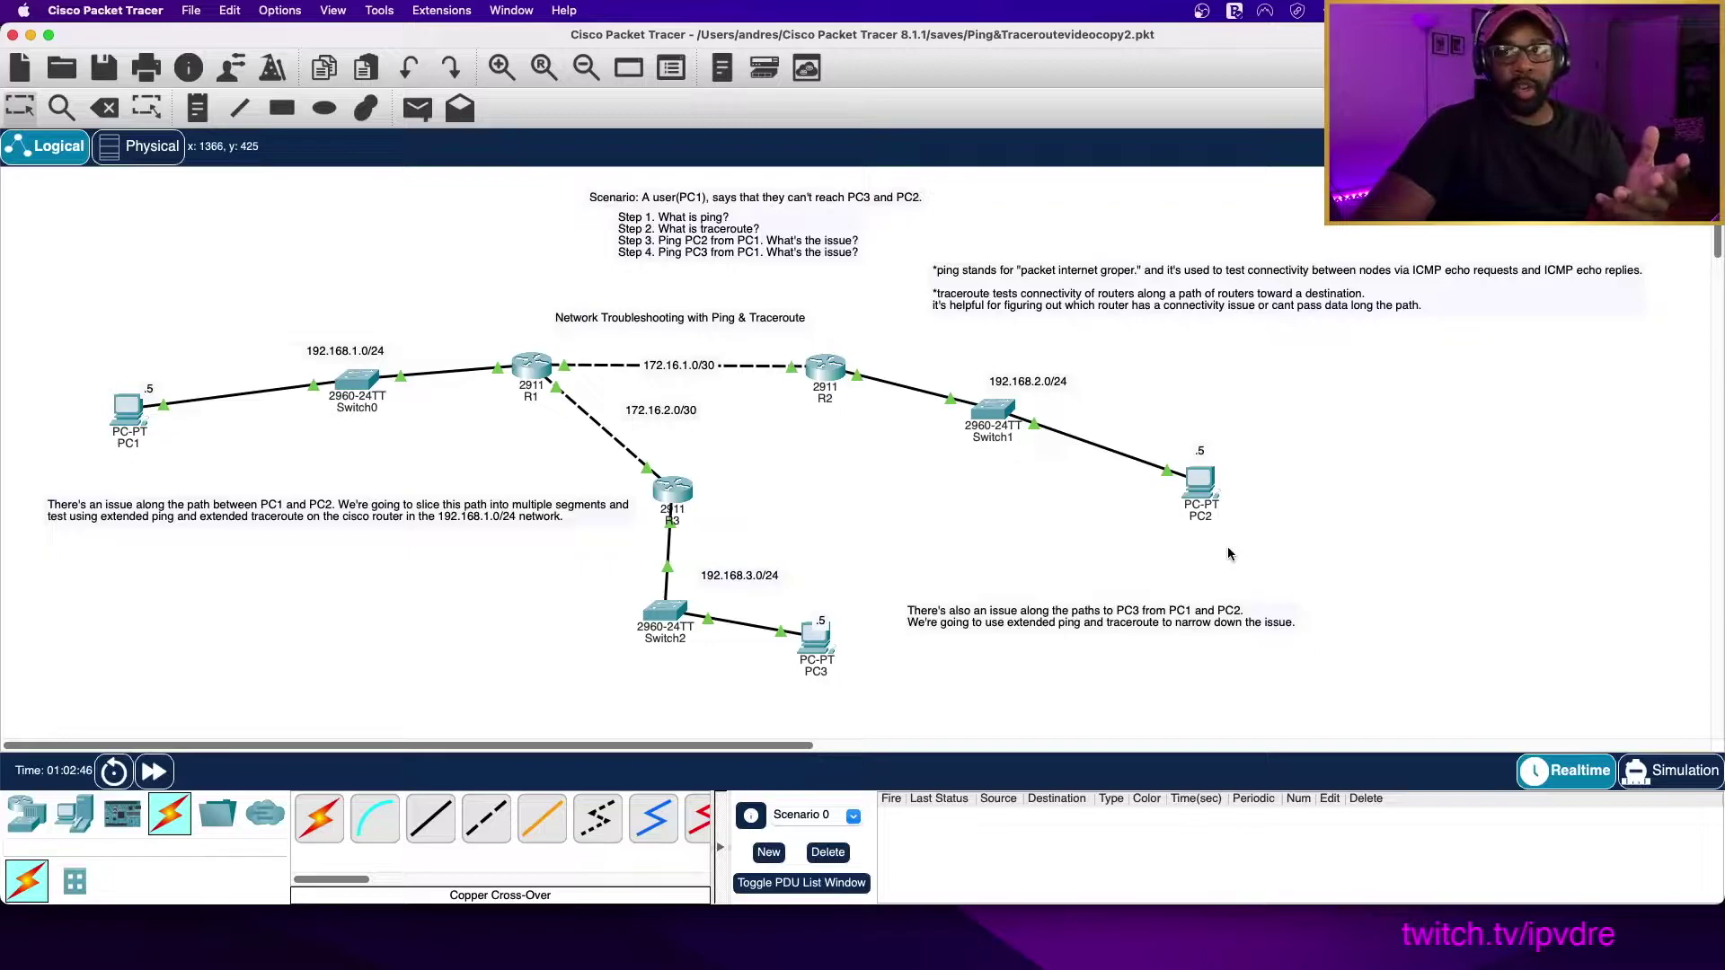
pyautogui.press('super+grave')
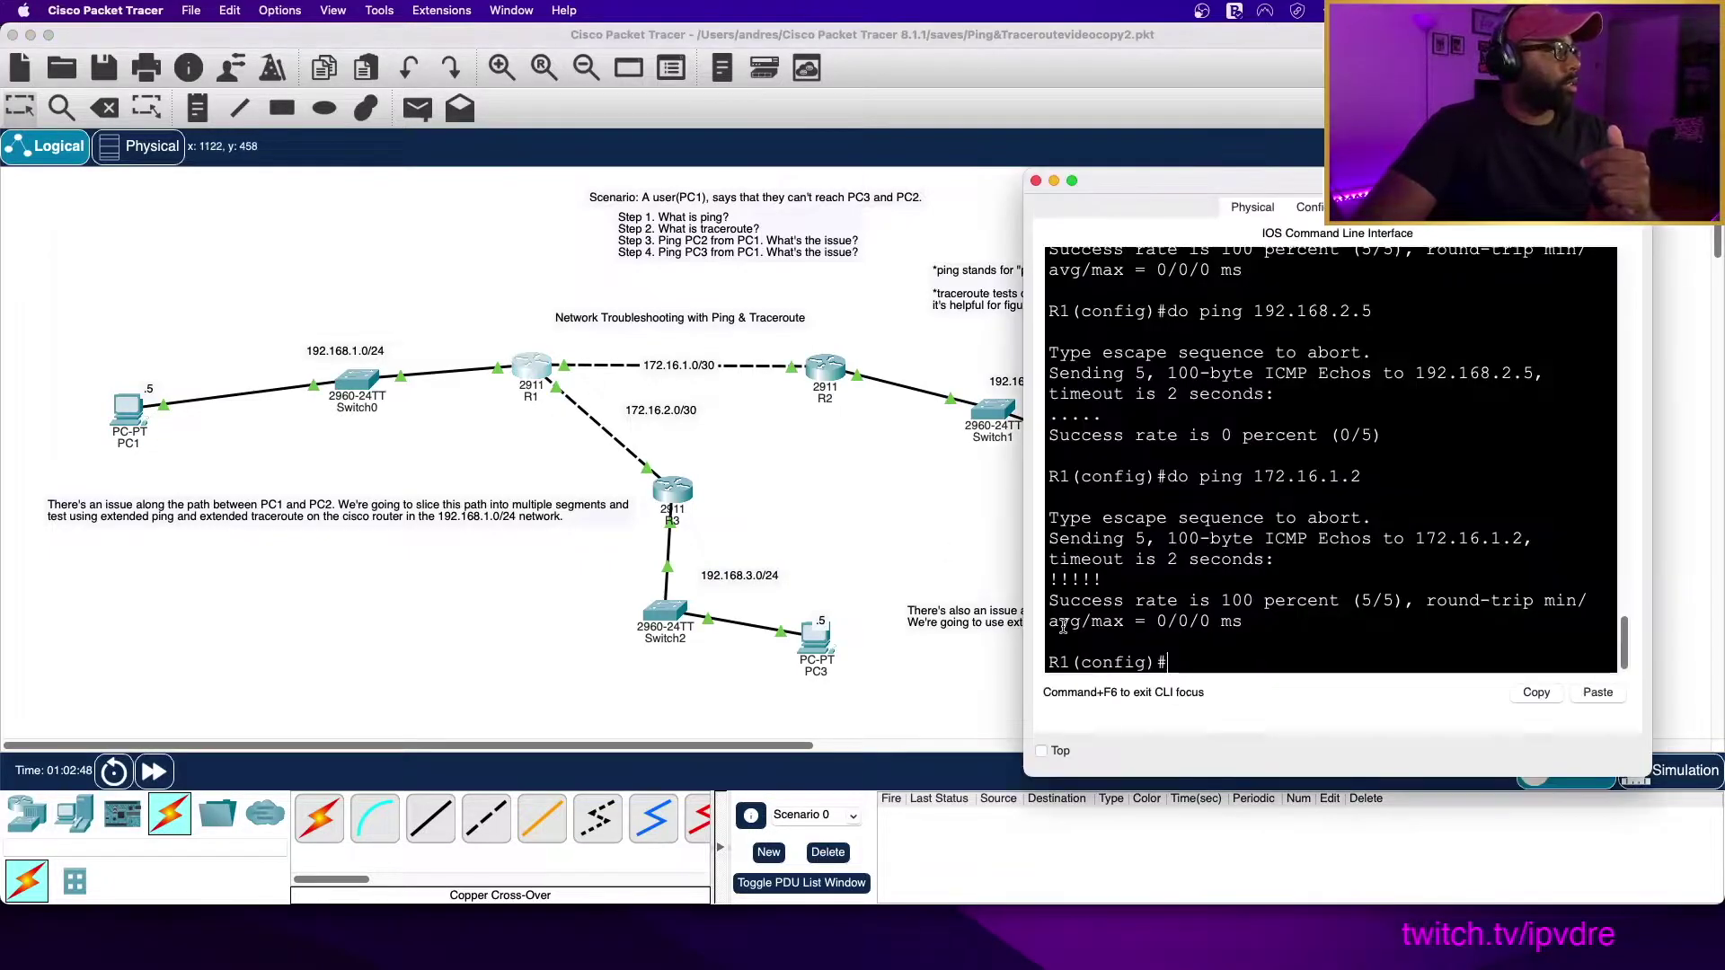
pyautogui.write('do tracerout')
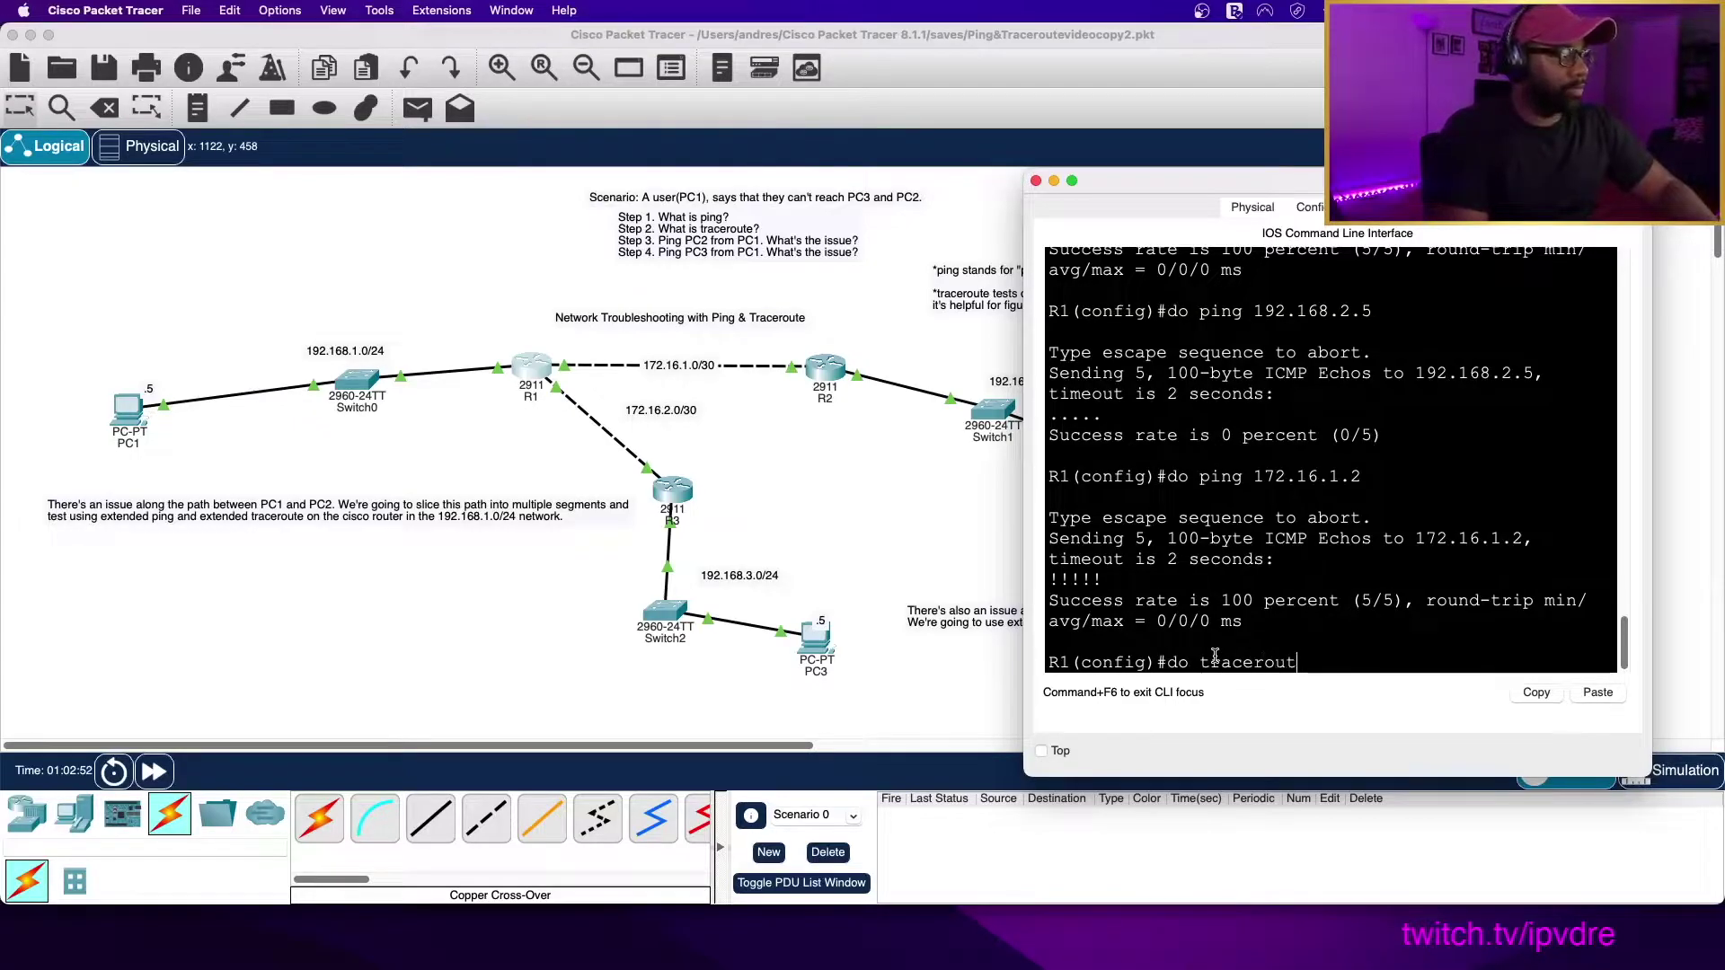
pyautogui.write('e 192.168')
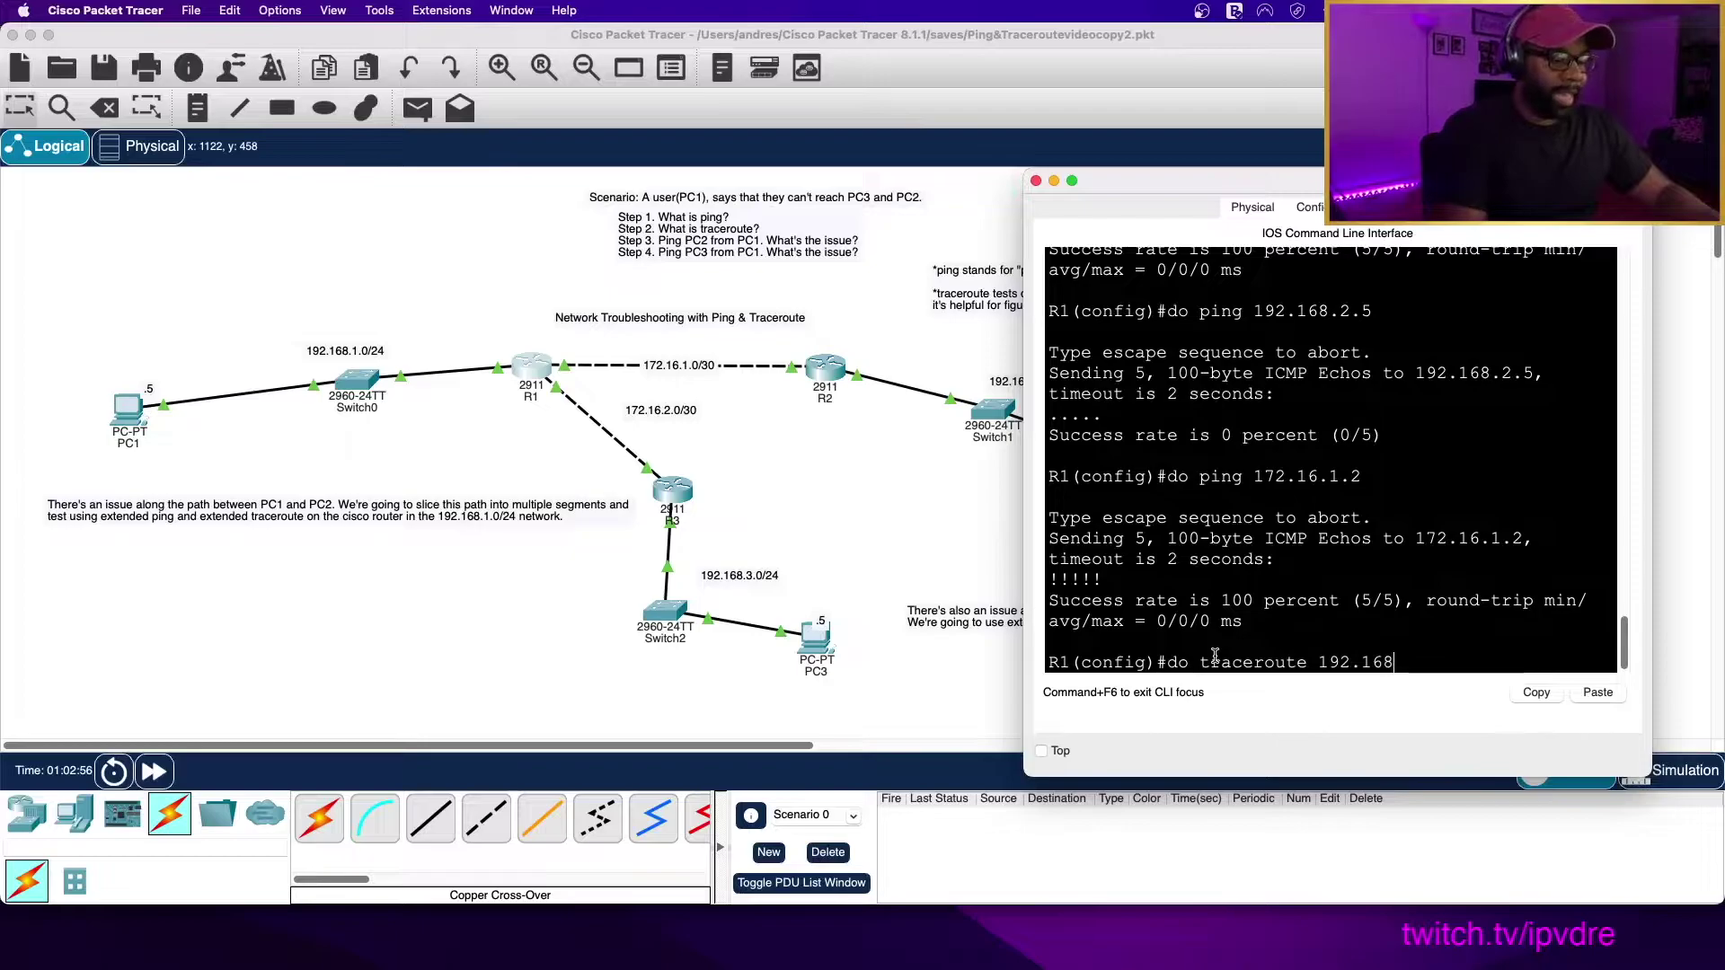
pyautogui.write('.2.5')
pyautogui.press('Return')
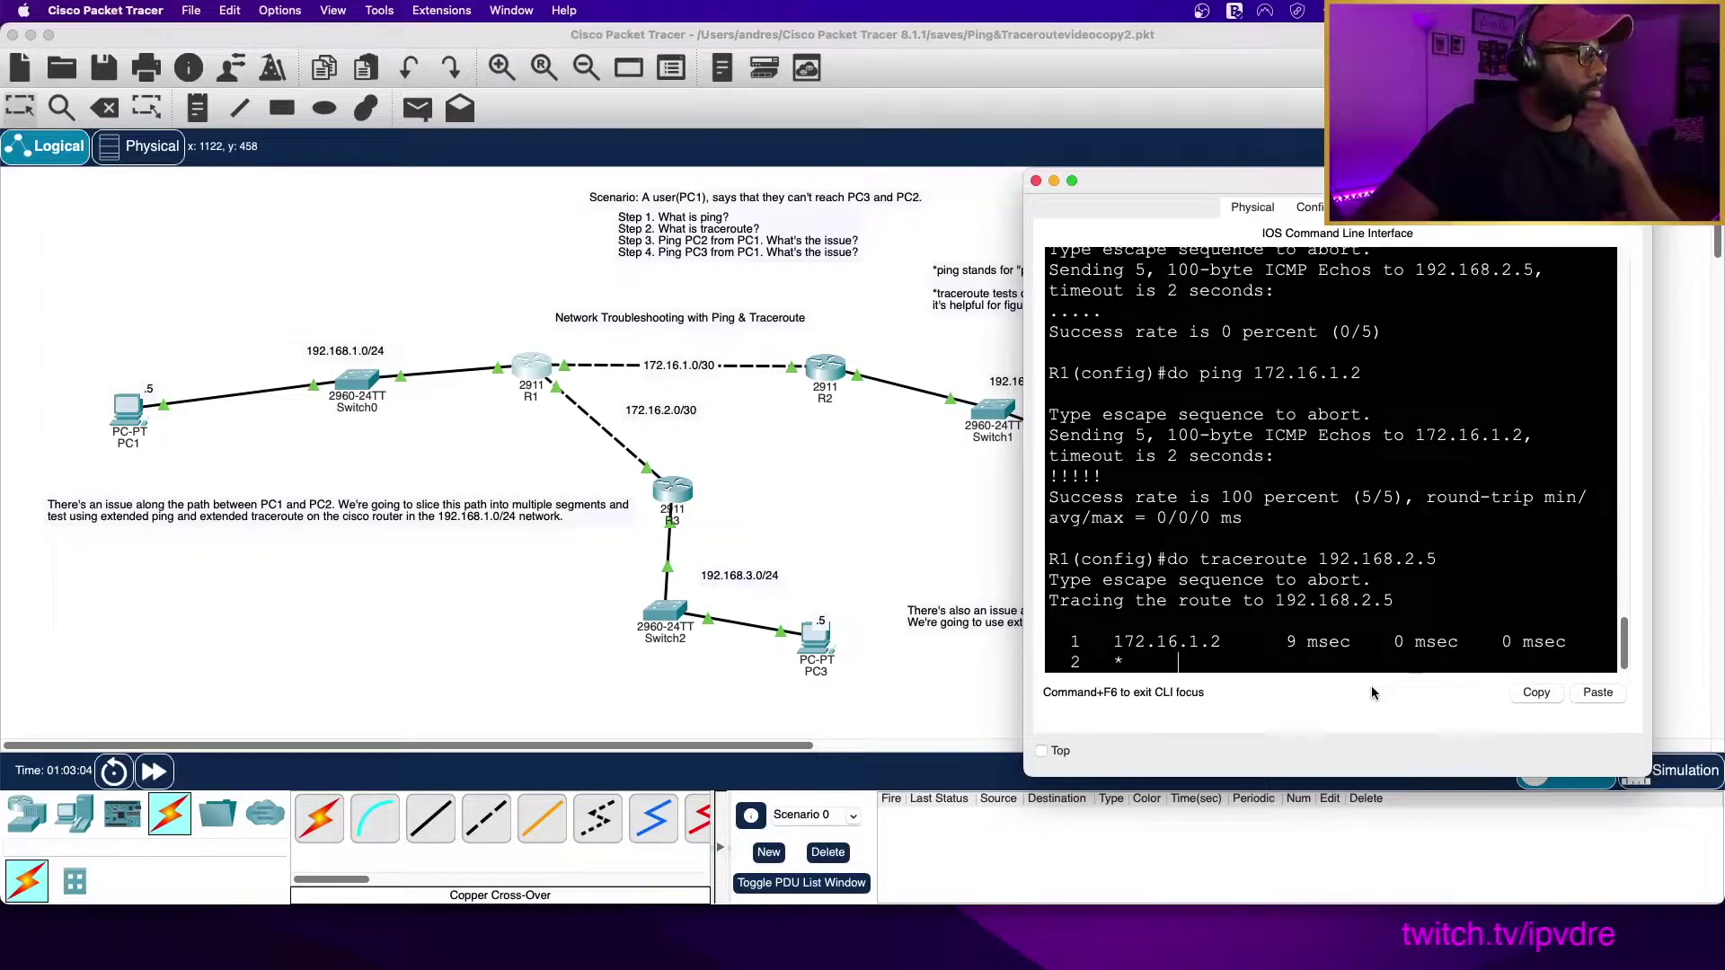
pyautogui.moveTo(1114, 642); pyautogui.dragTo(1219, 638)
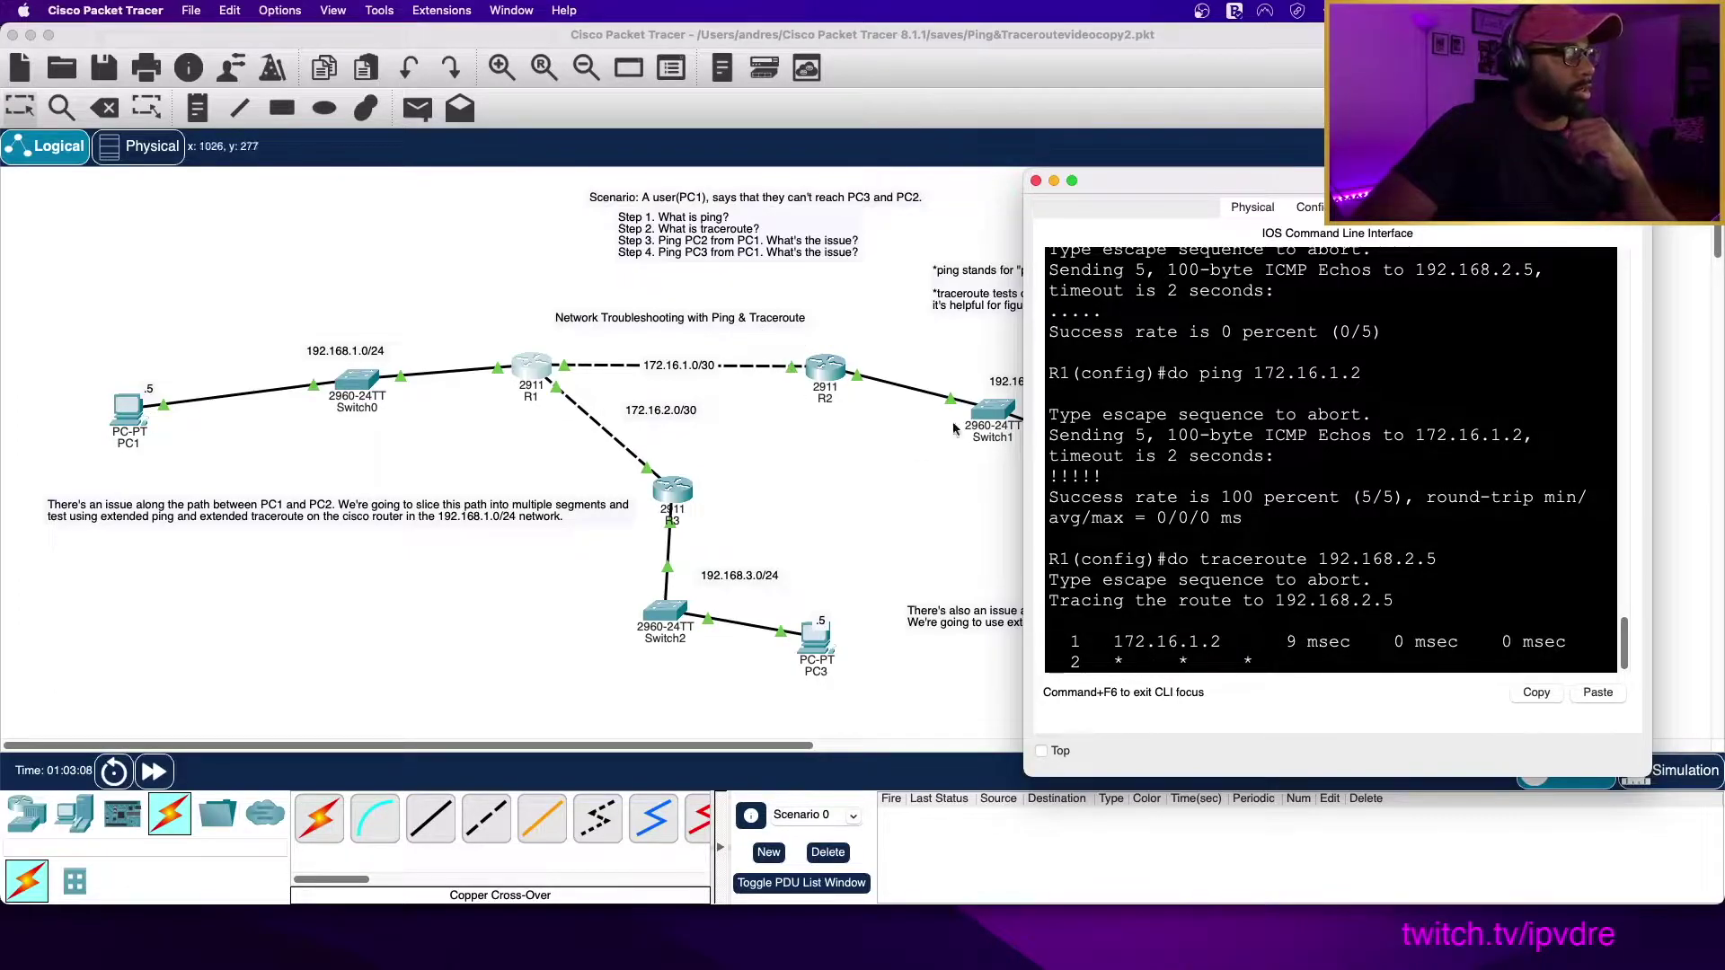
# Move R1's window clear of the R2–PC2 path to compare it with the trace, and abort the running traceroute
pyautogui.moveTo(1259, 185); pyautogui.dragTo(1290, 152)
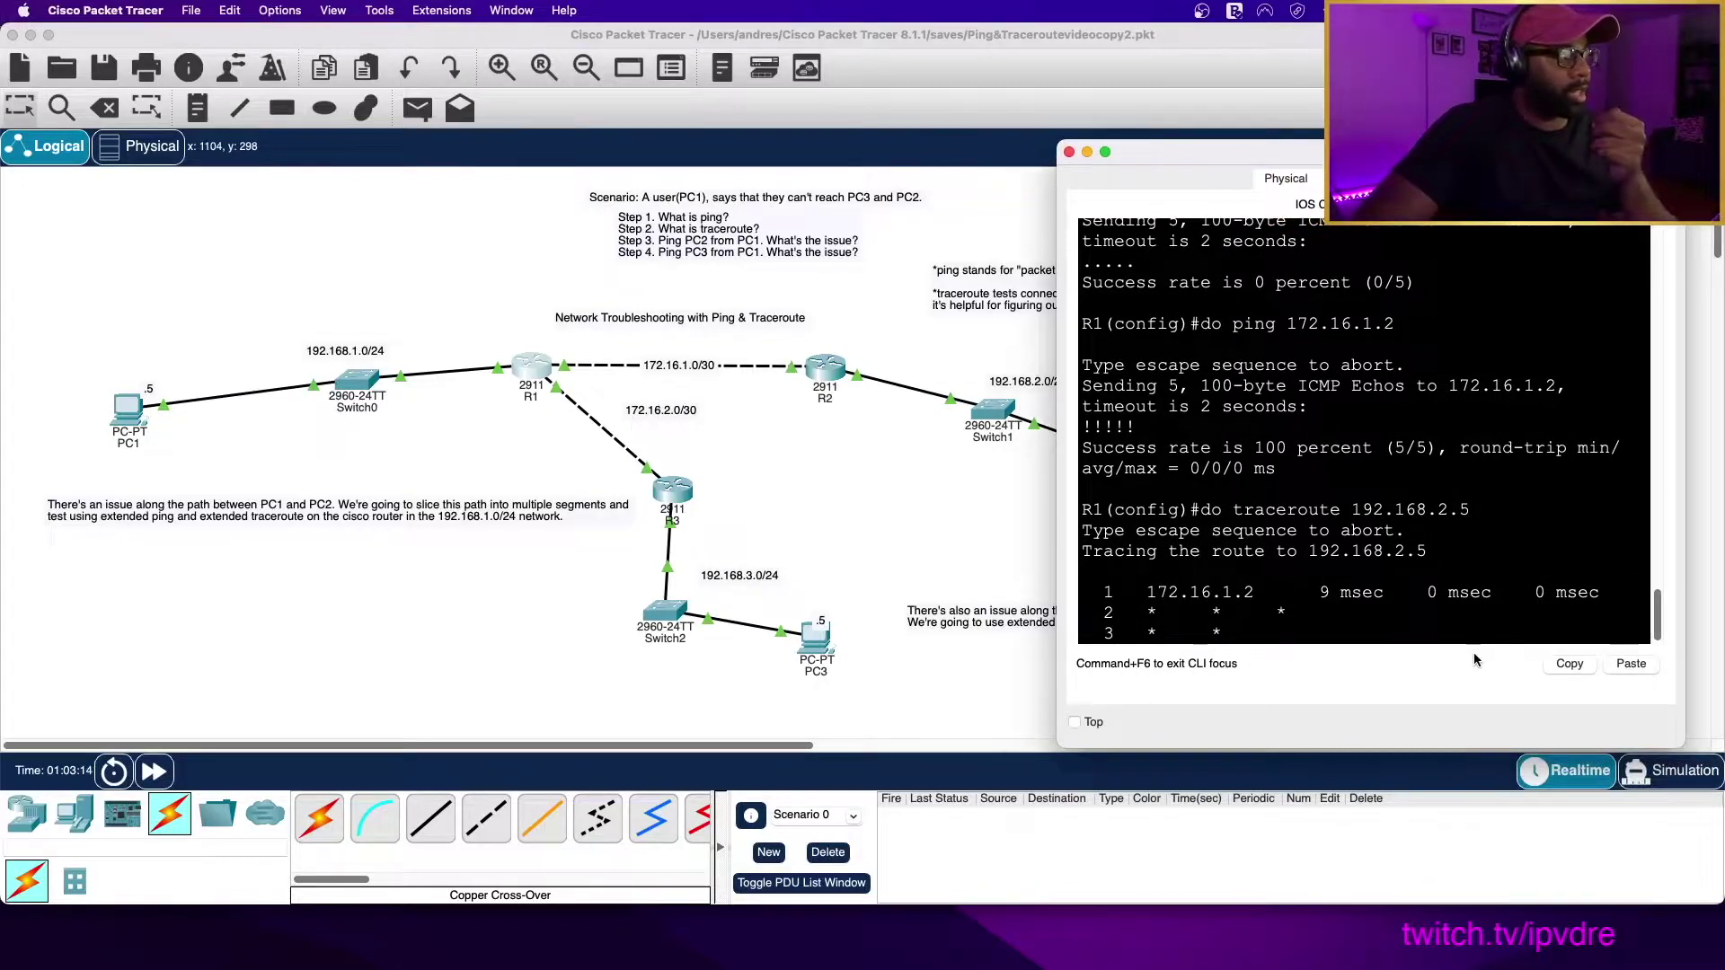
pyautogui.moveTo(1147, 149); pyautogui.dragTo(155, 155)
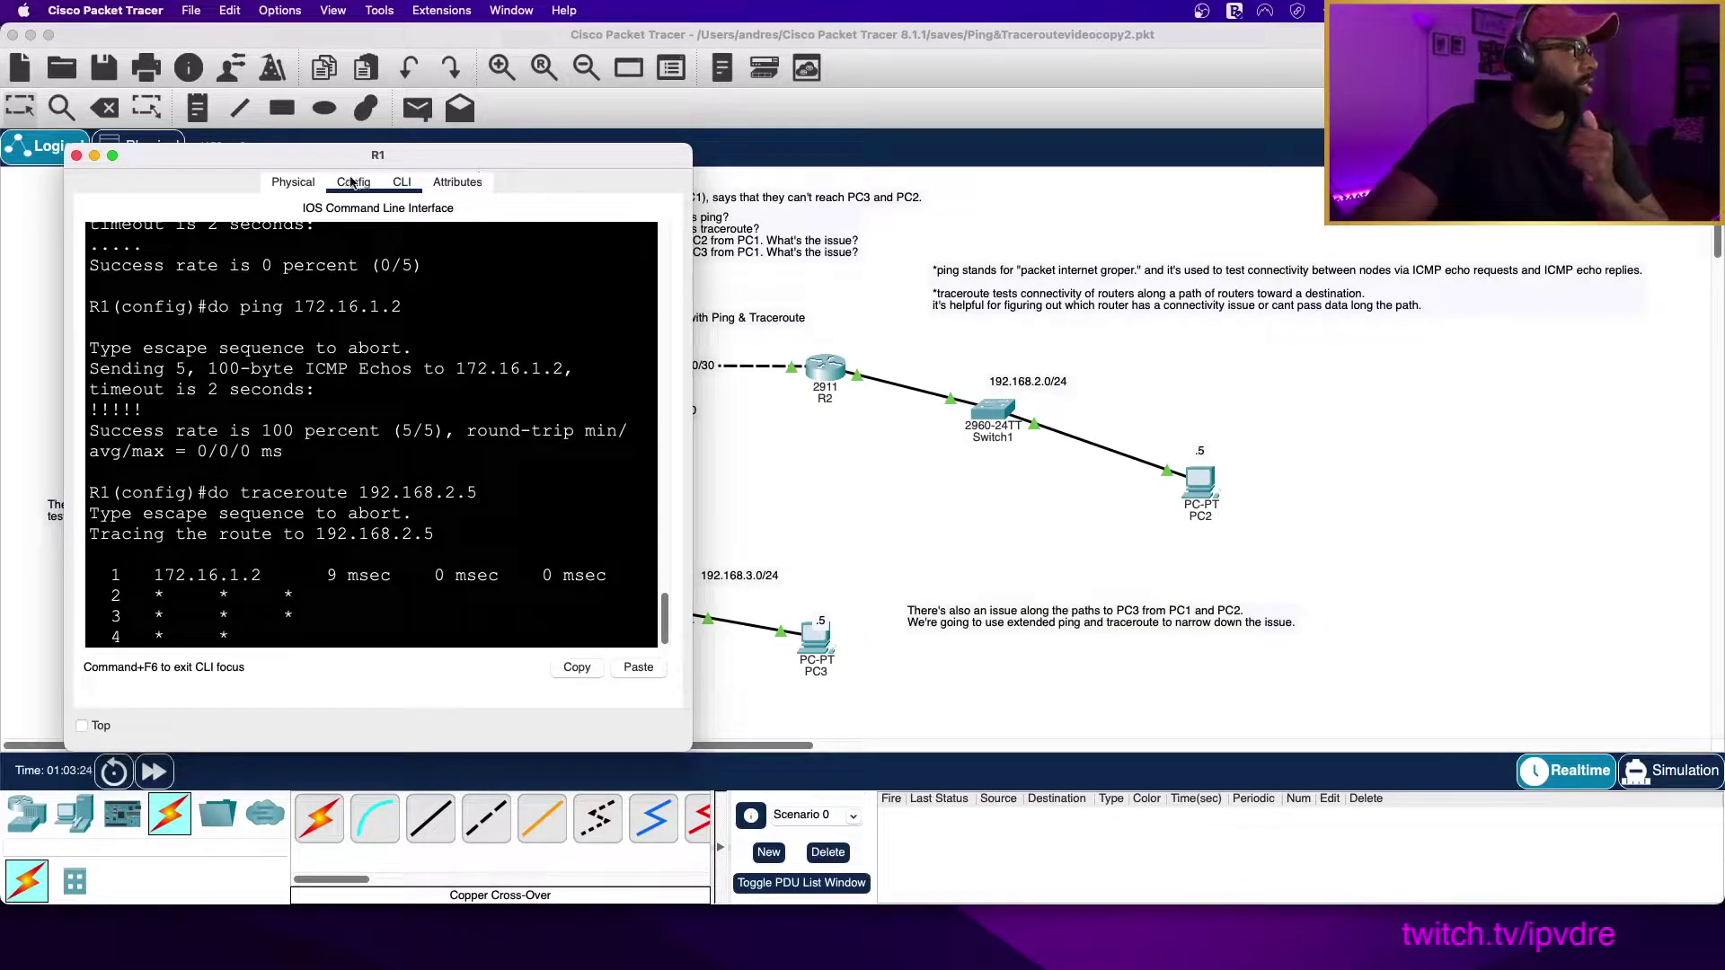
pyautogui.moveTo(309, 162); pyautogui.dragTo(167, 446)
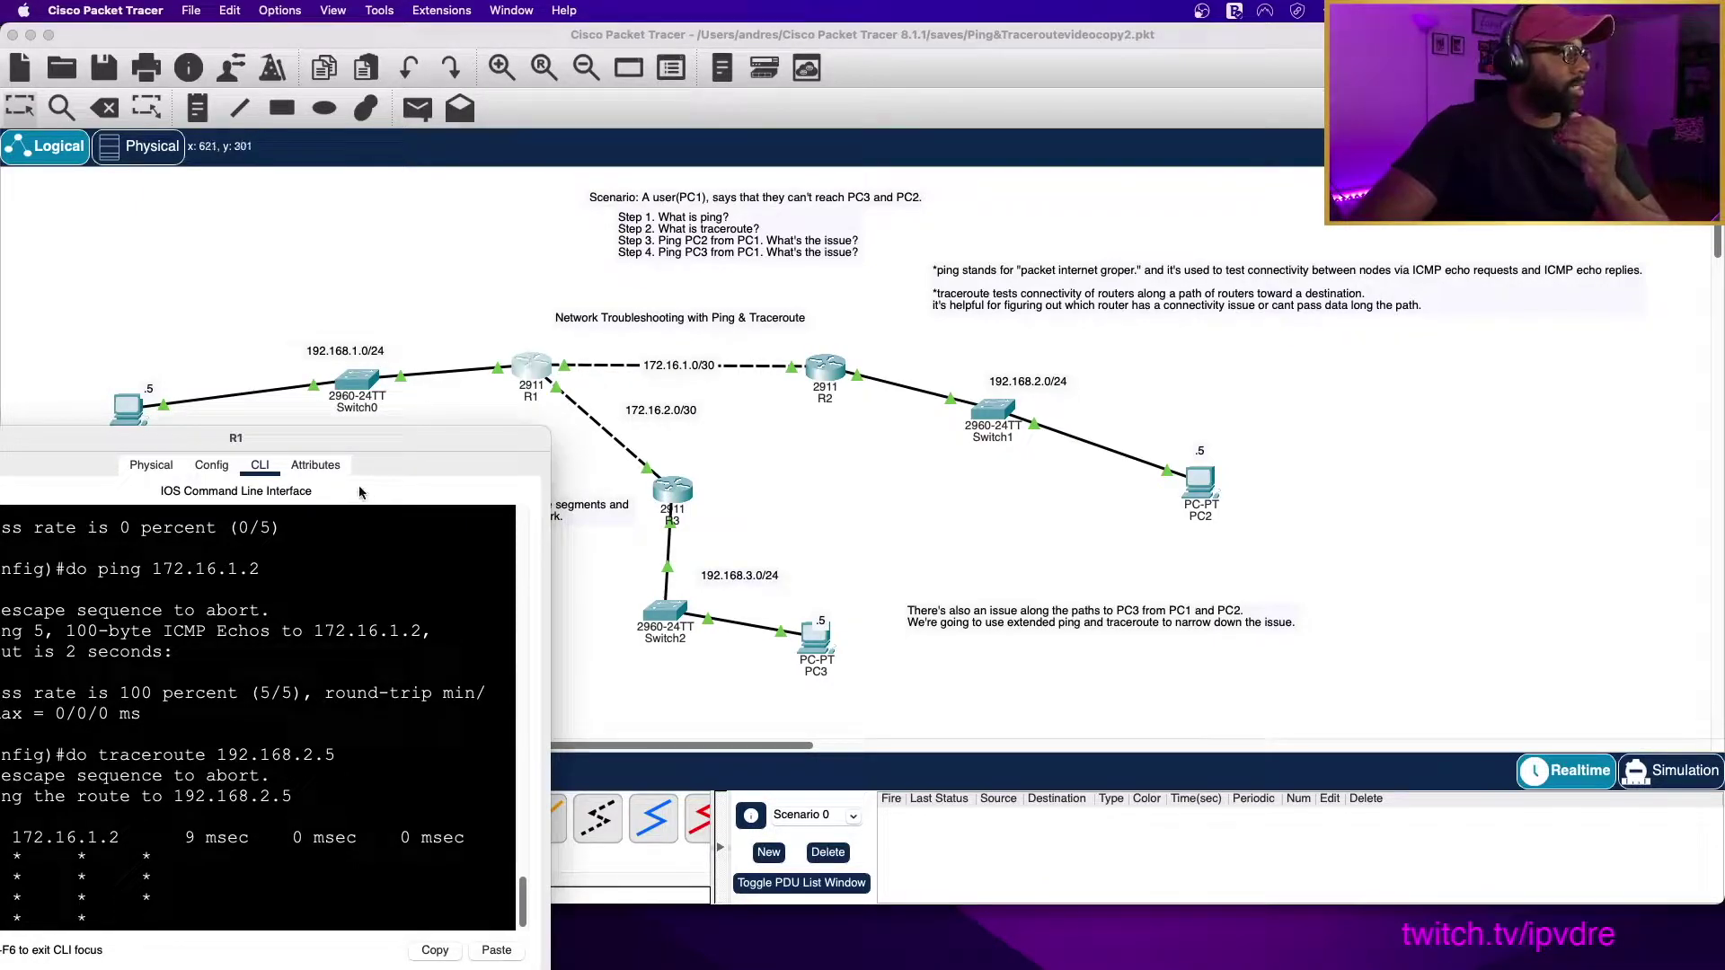
pyautogui.moveTo(353, 450); pyautogui.dragTo(633, 250)
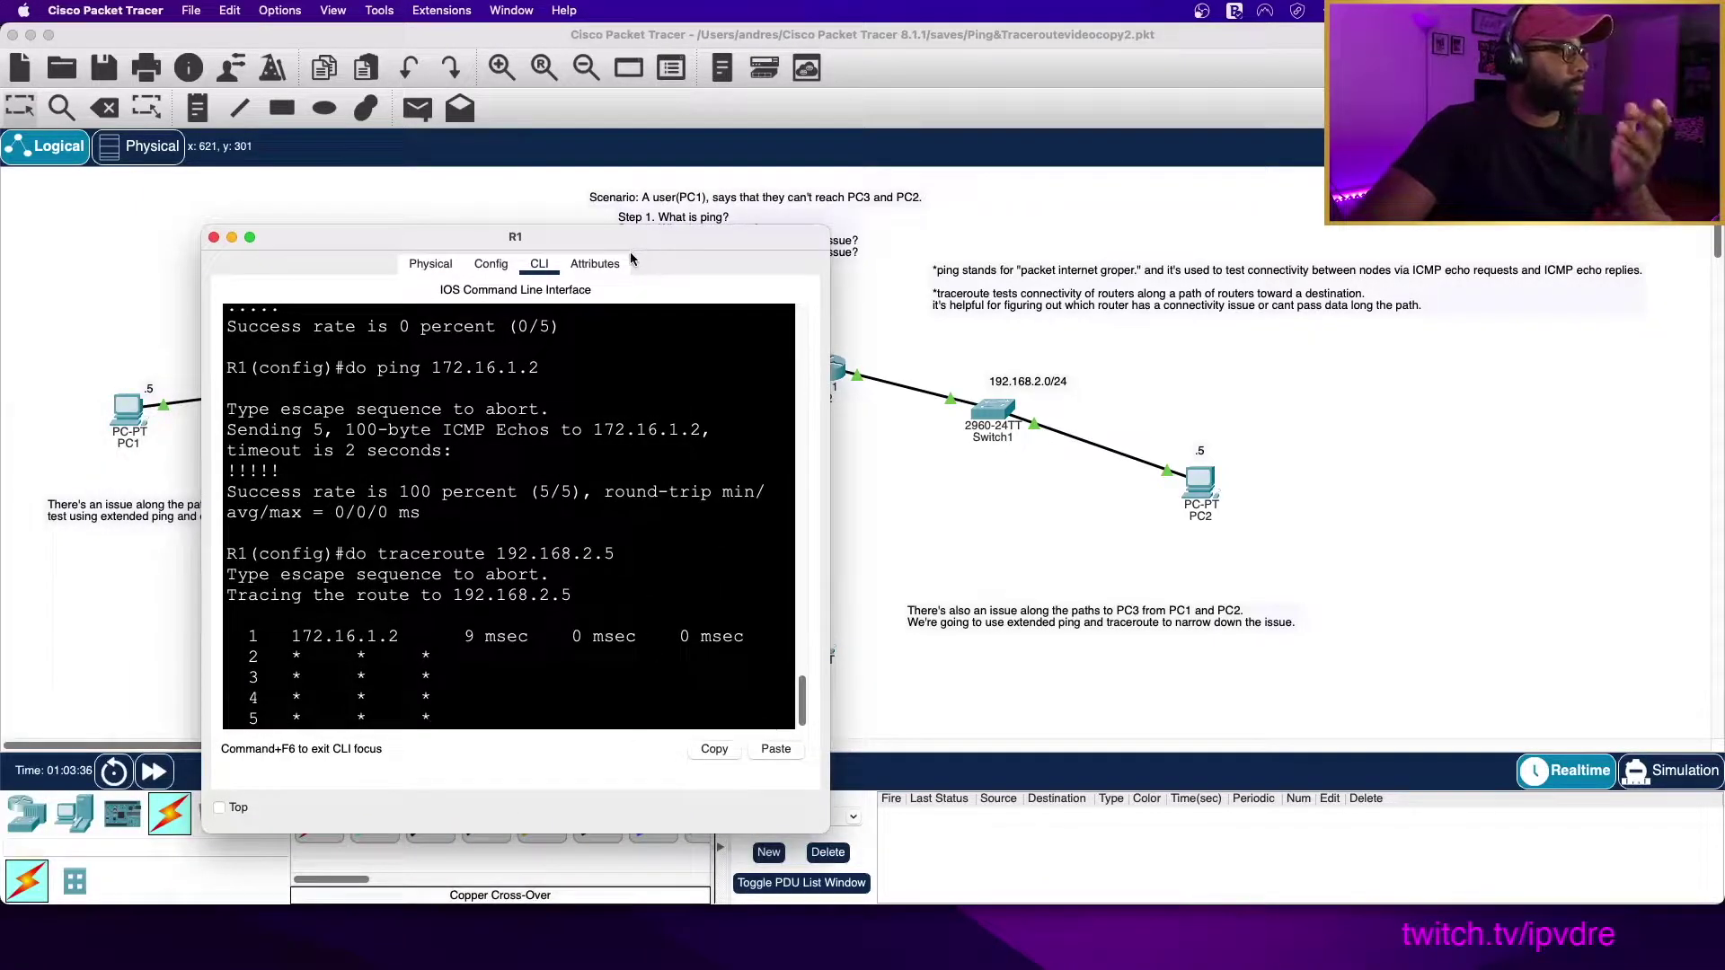
pyautogui.hotkey('ctrl', 'shift', '6')
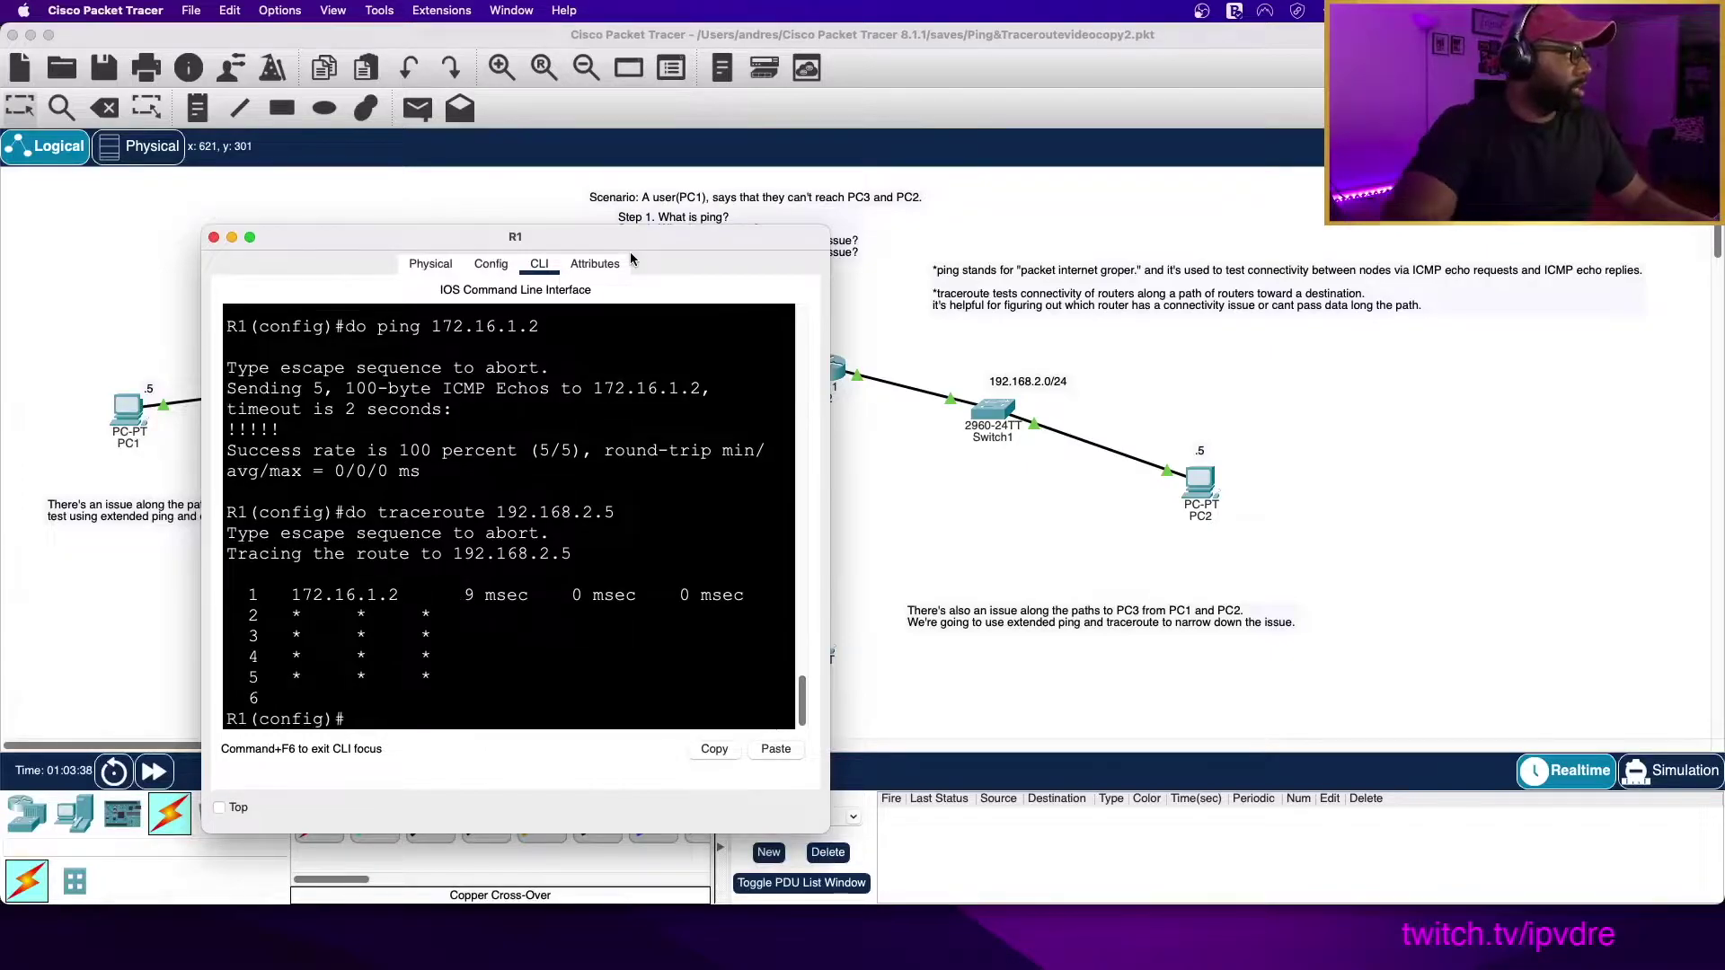
# Open R2's command line from the topology and enter global configuration mode
pyautogui.click(240, 192)
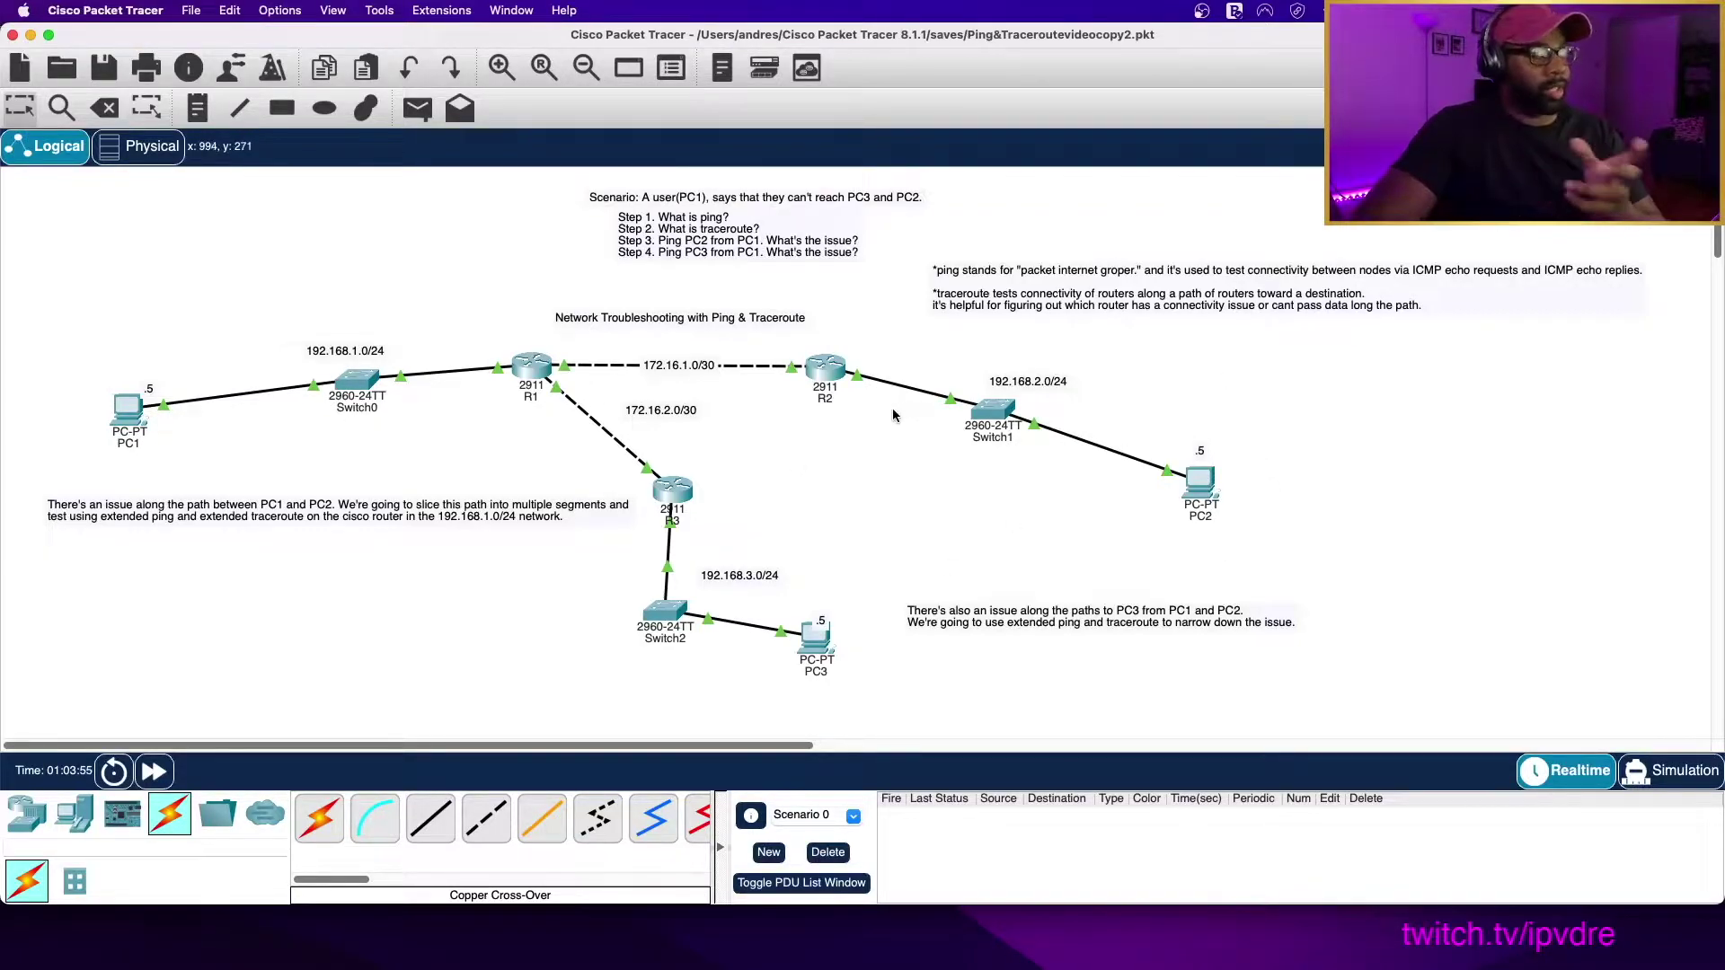
pyautogui.click(819, 366)
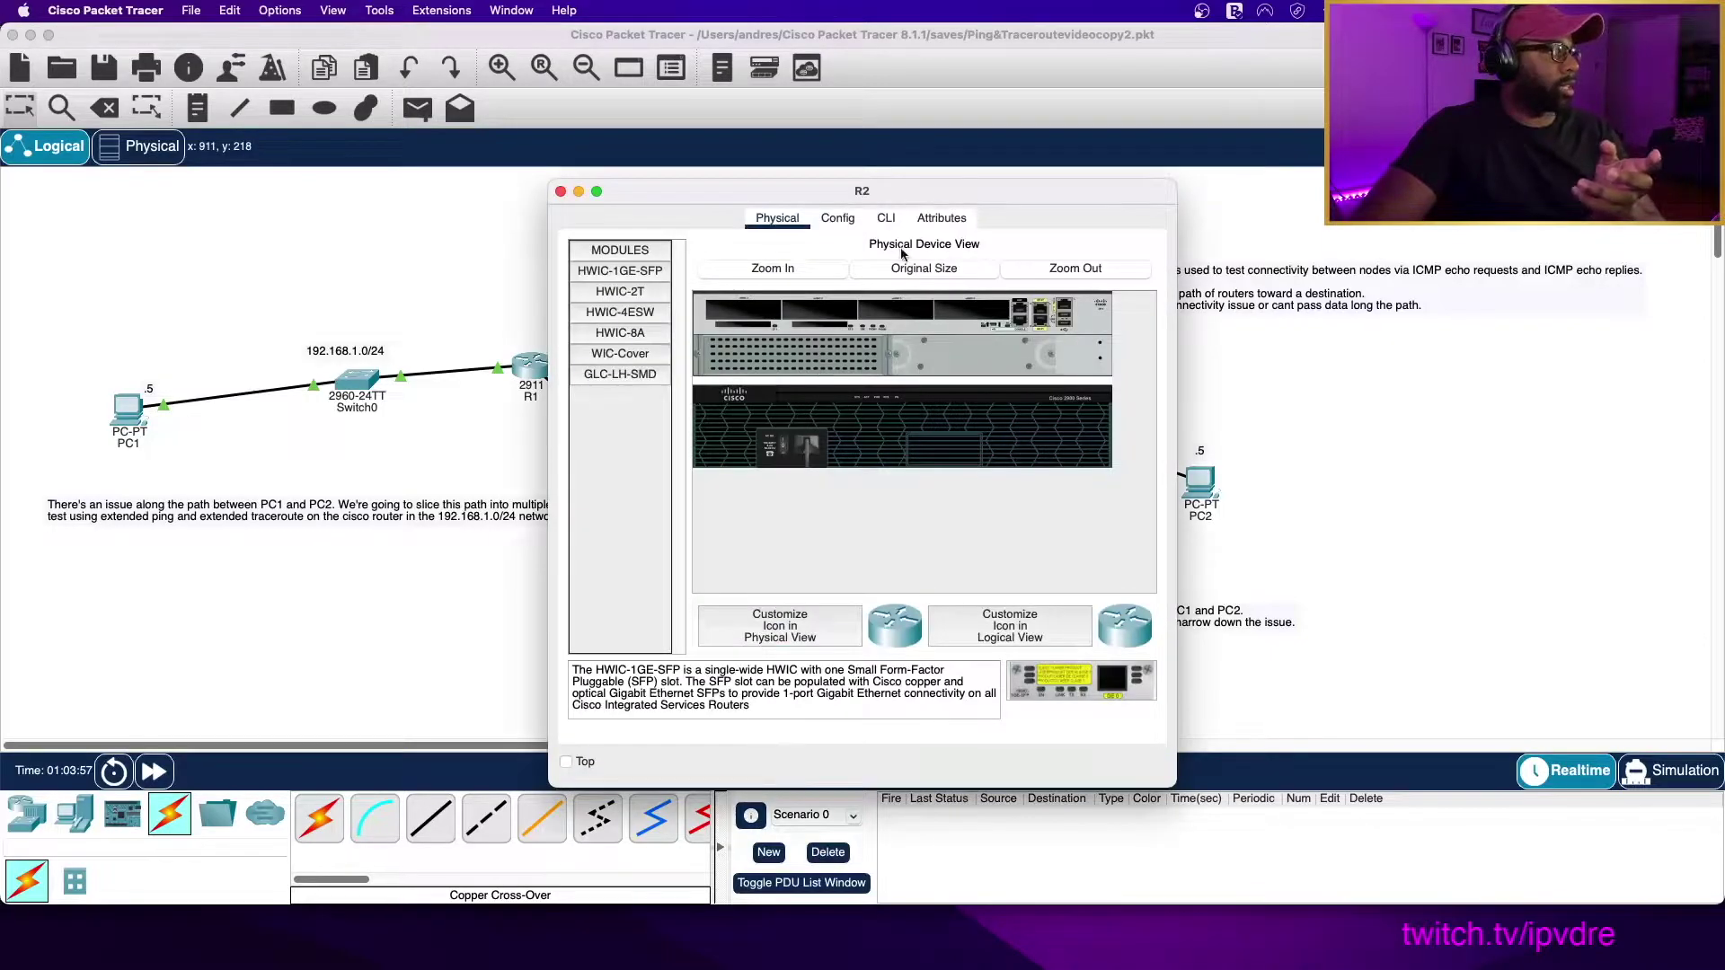
pyautogui.click(886, 218)
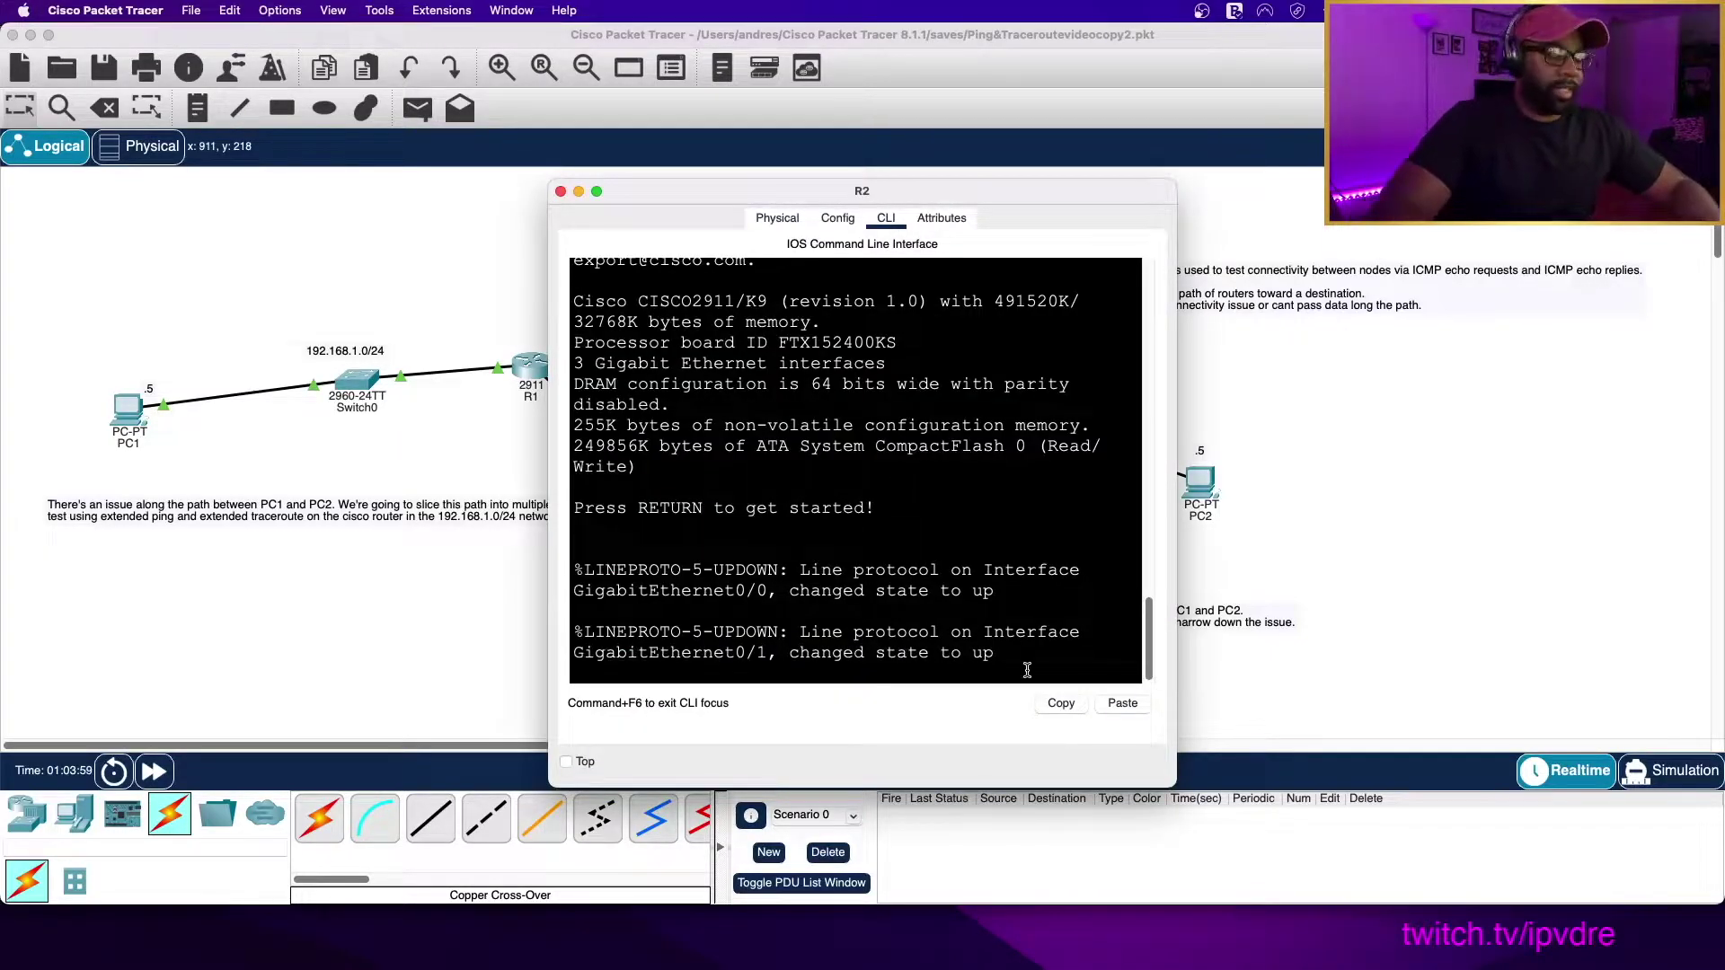
pyautogui.press('Return')
pyautogui.press('Return')
pyautogui.write('en')
pyautogui.press('Return')
pyautogui.write('conf t')
pyautogui.press('Return')
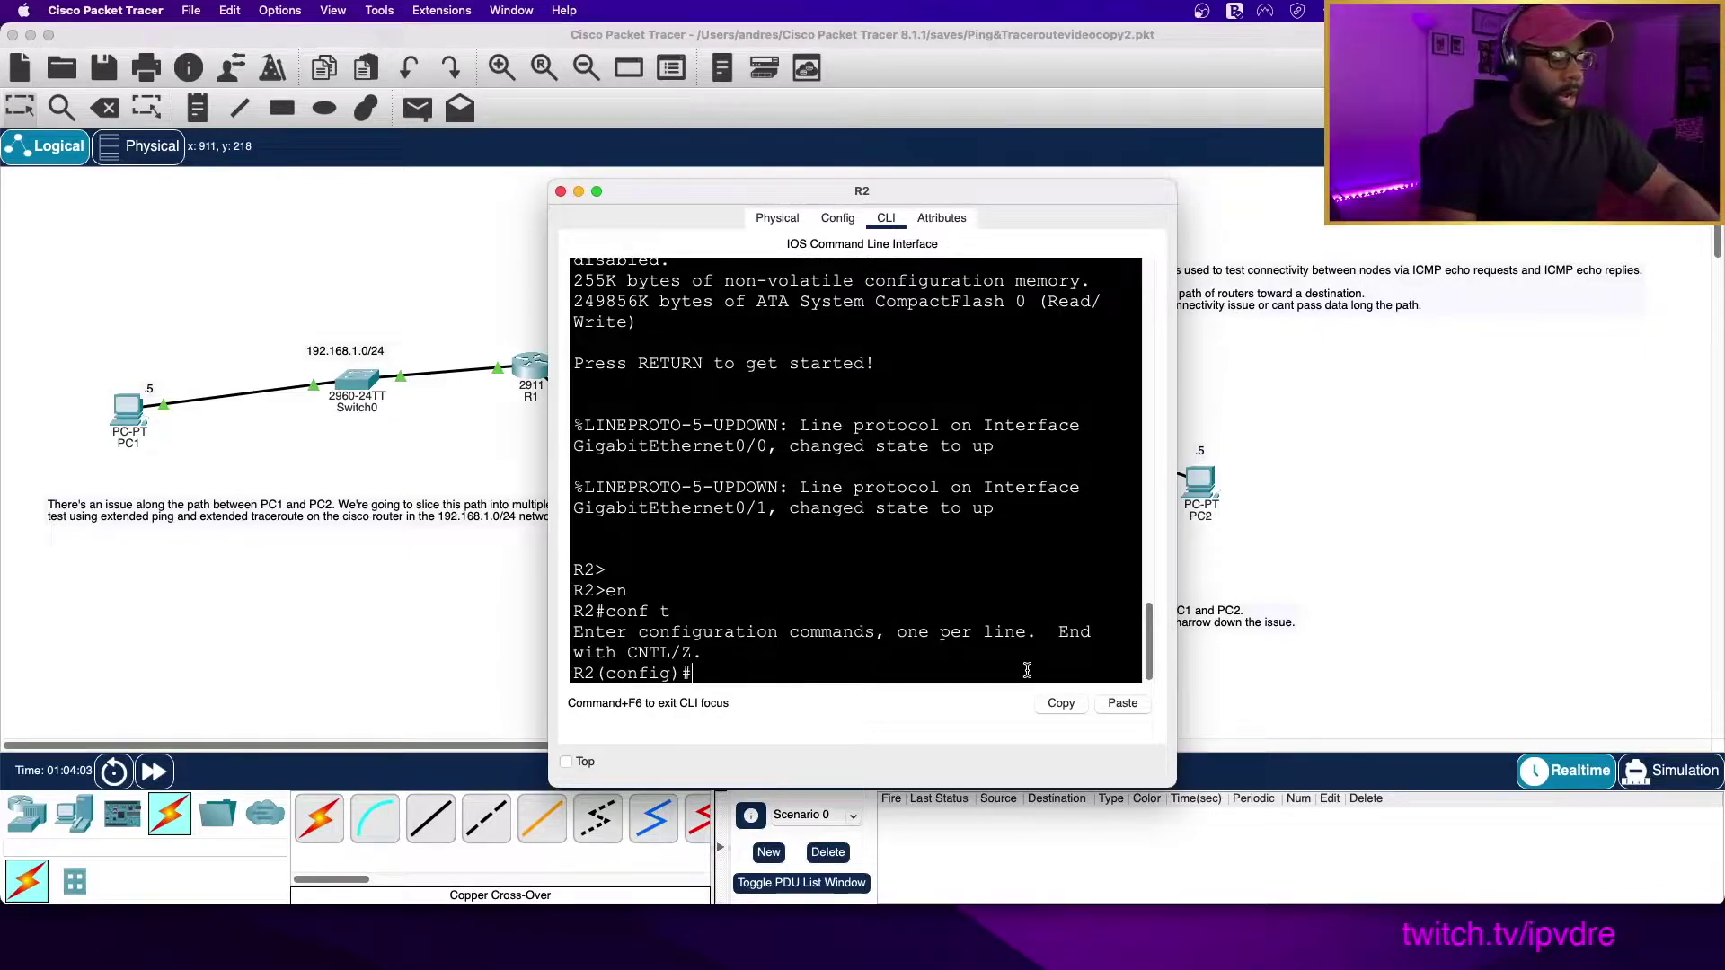
# Ping PC2 at 192.168.2.5 from R2's configuration mode, with the router window moved off the R2–PC2 path
pyautogui.write('do ping')
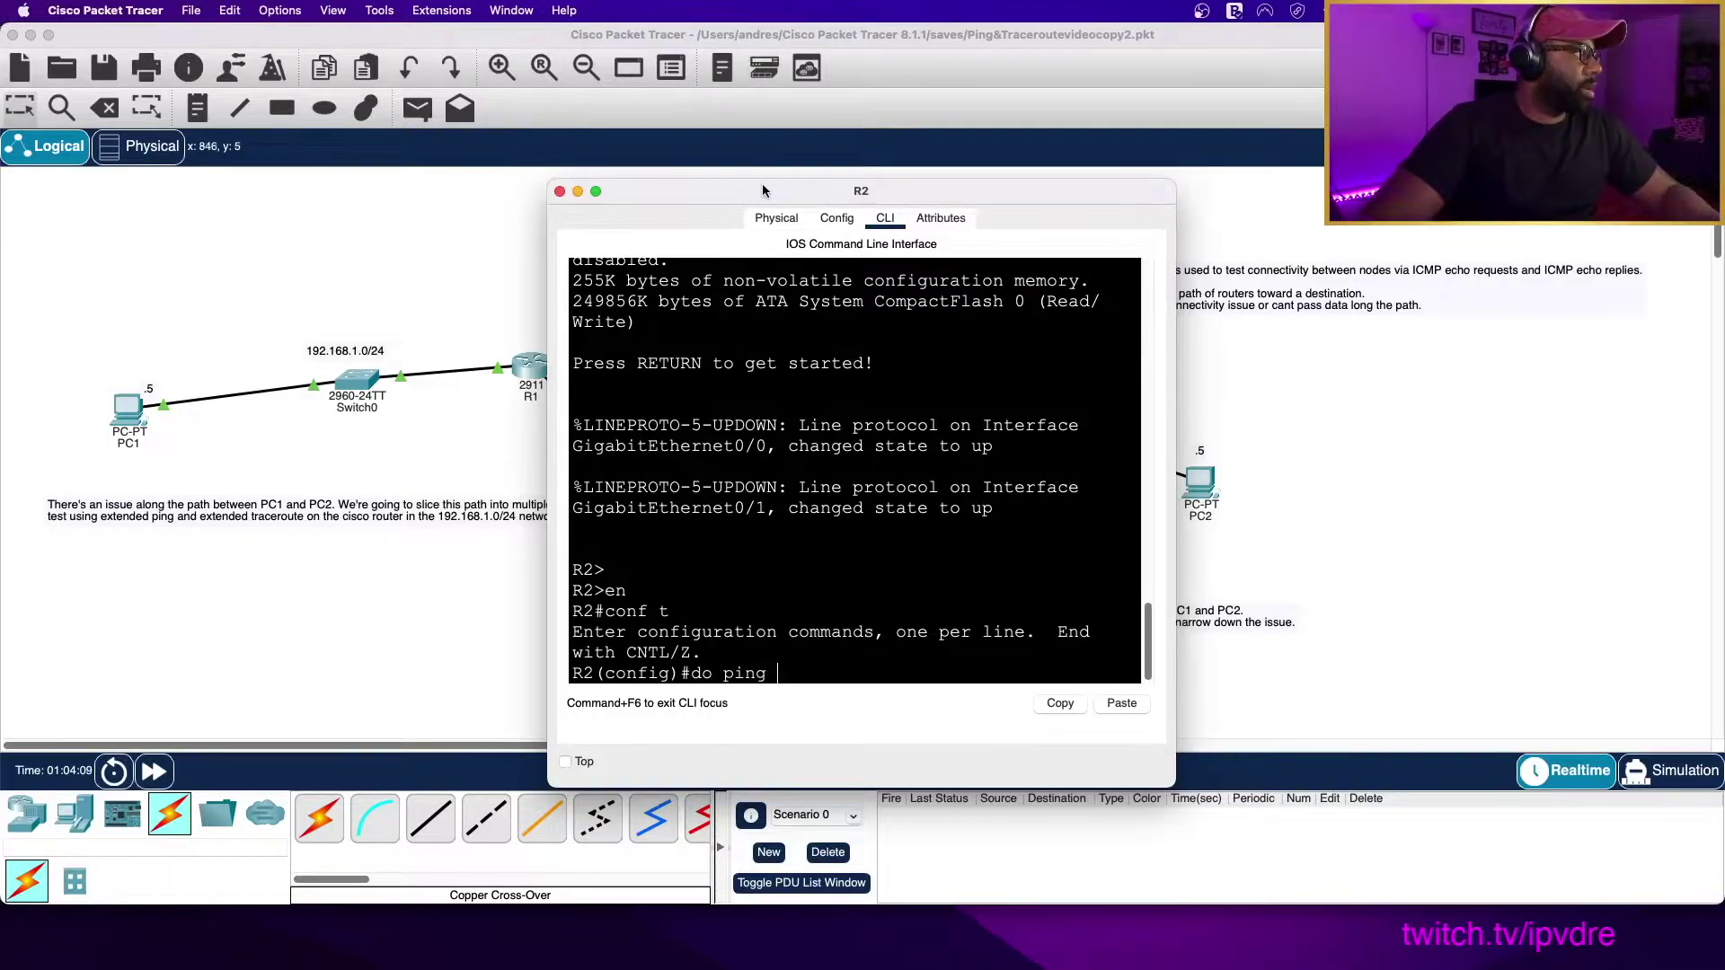
pyautogui.moveTo(762, 185); pyautogui.dragTo(184, 399)
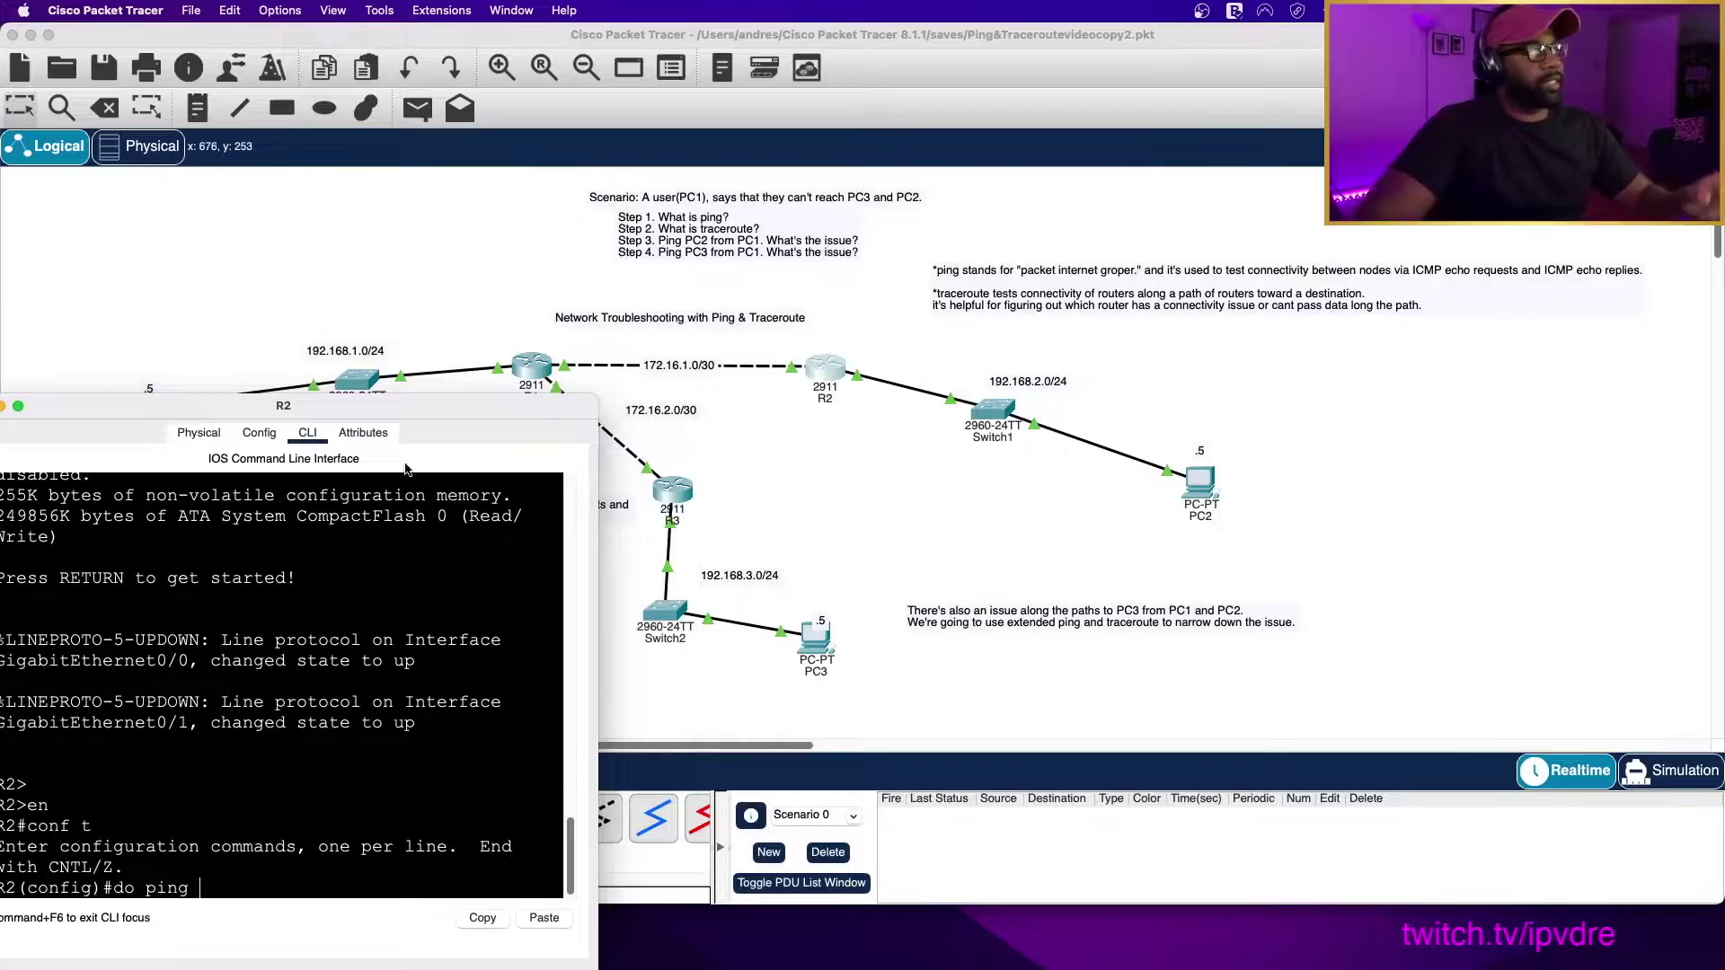
pyautogui.moveTo(355, 407); pyautogui.dragTo(482, 172)
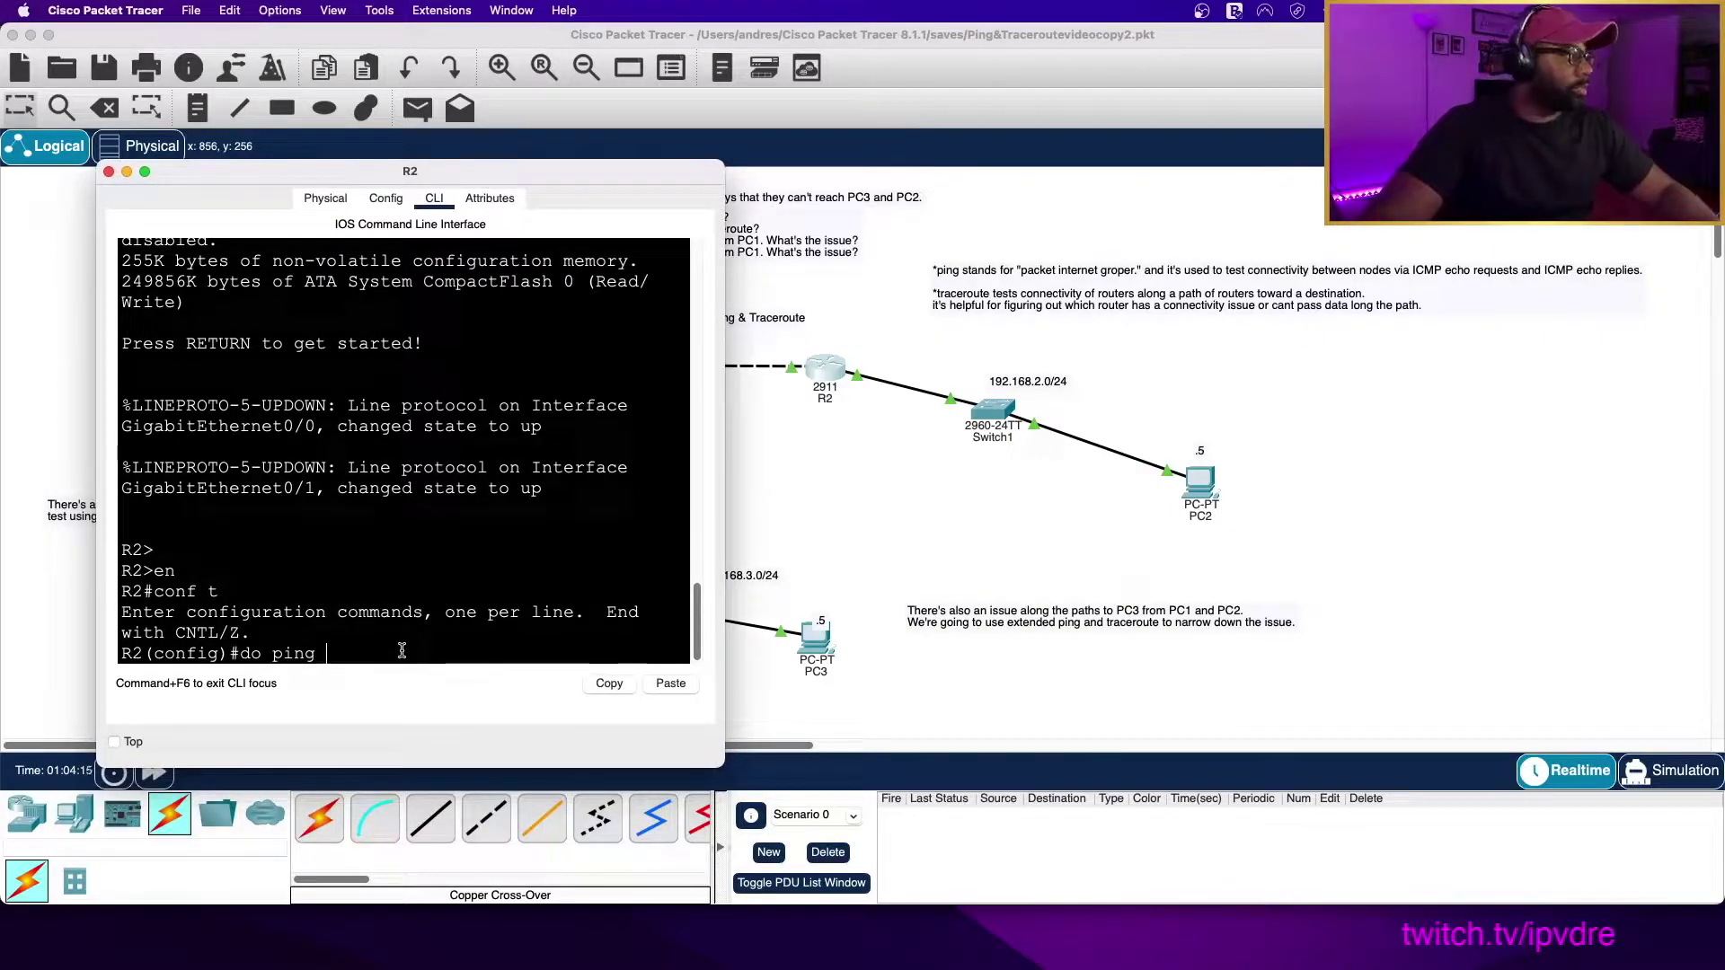
pyautogui.write('192.168.2.5')
pyautogui.press('Return')
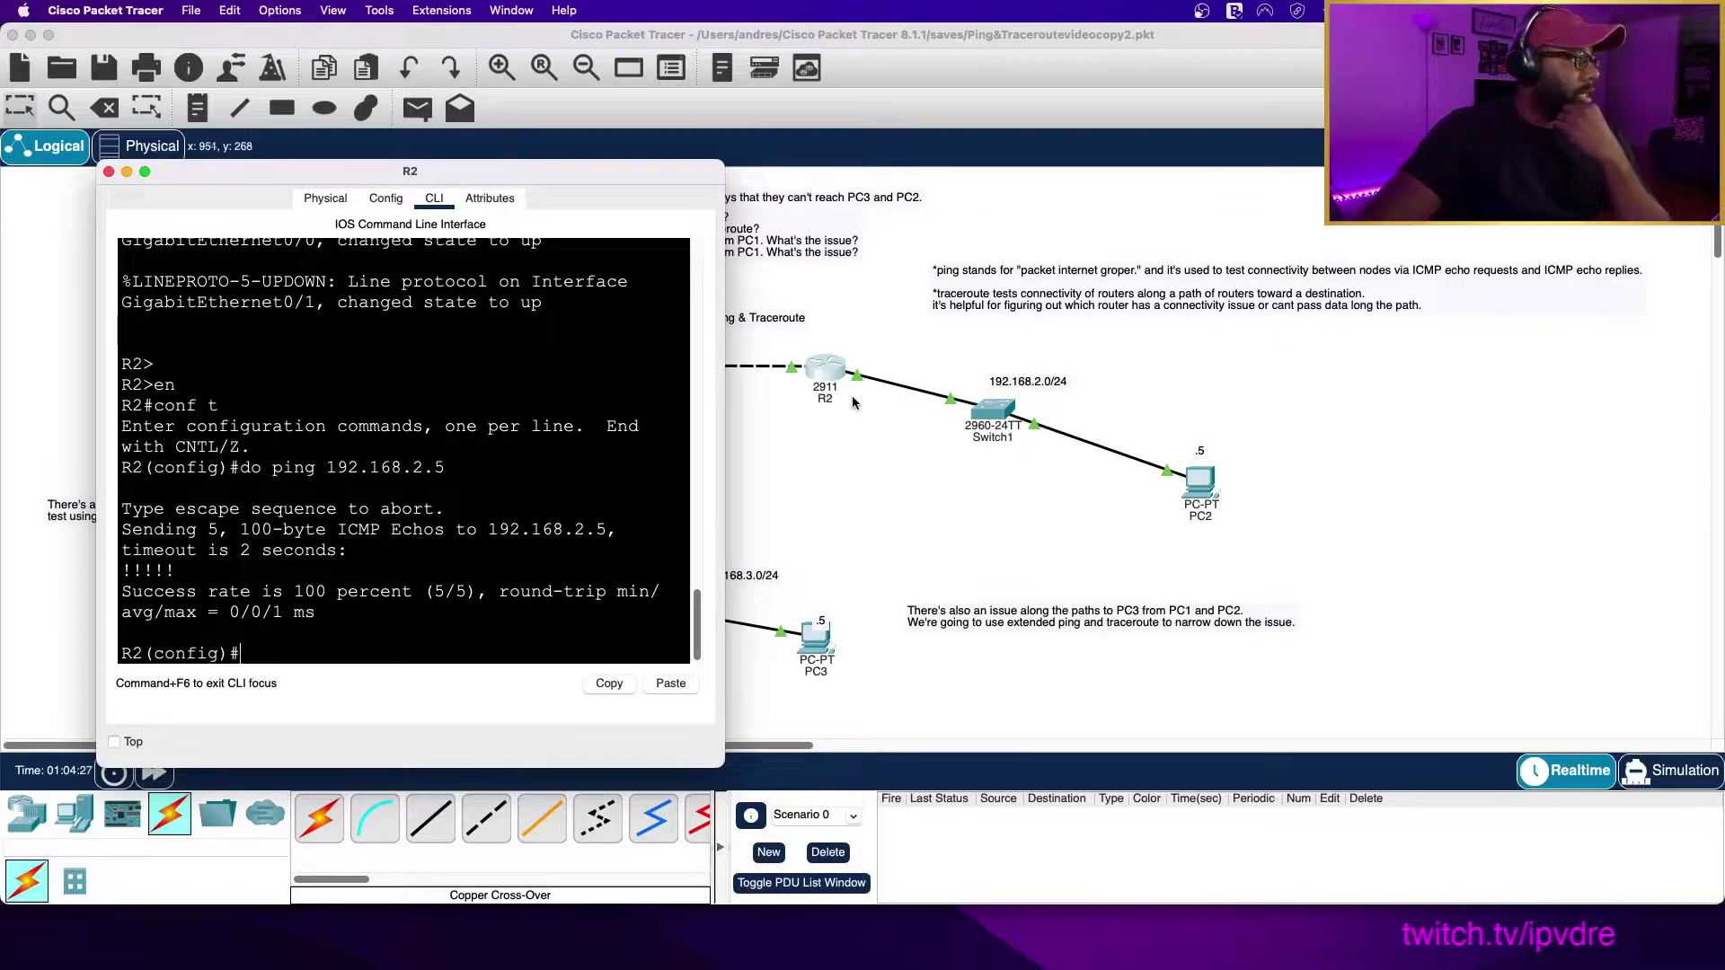
# Return to R1's command line, ping PC2 at 192.168.2.5 once more, and shift the window to view the R2–PC2 path
pyautogui.moveTo(526, 180); pyautogui.dragTo(1156, 136)
pyautogui.click(523, 365)
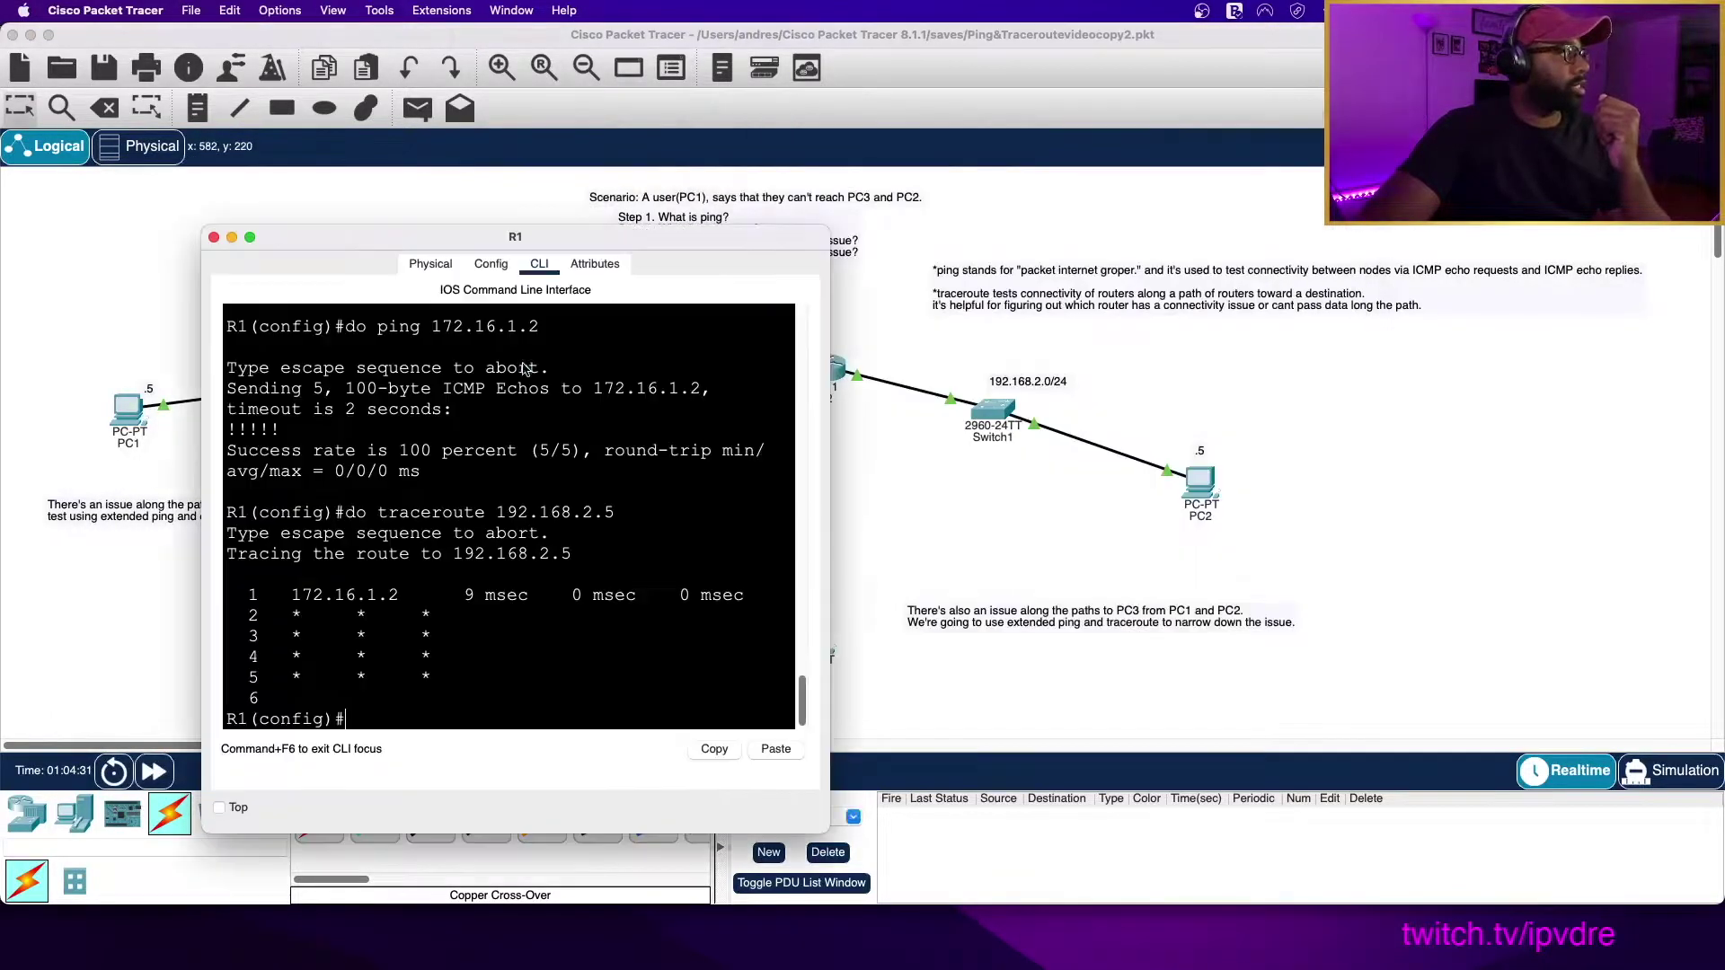
pyautogui.press('Up')
pyautogui.press('Up')
pyautogui.press('Up')
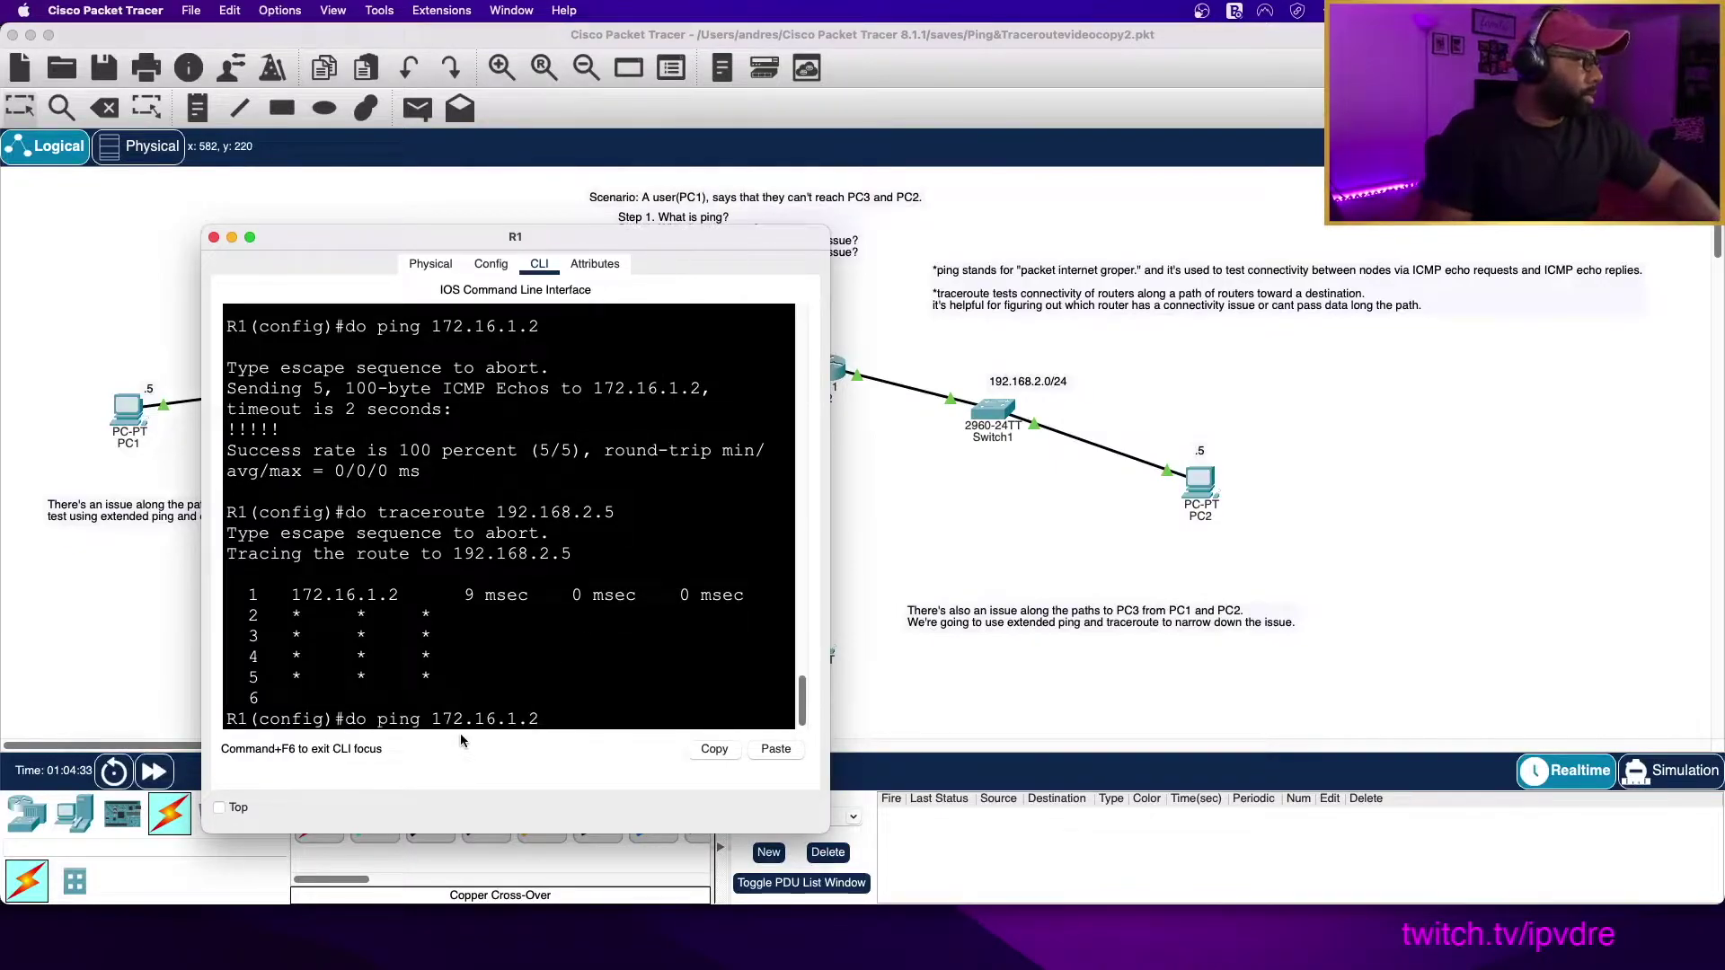
pyautogui.press('Return')
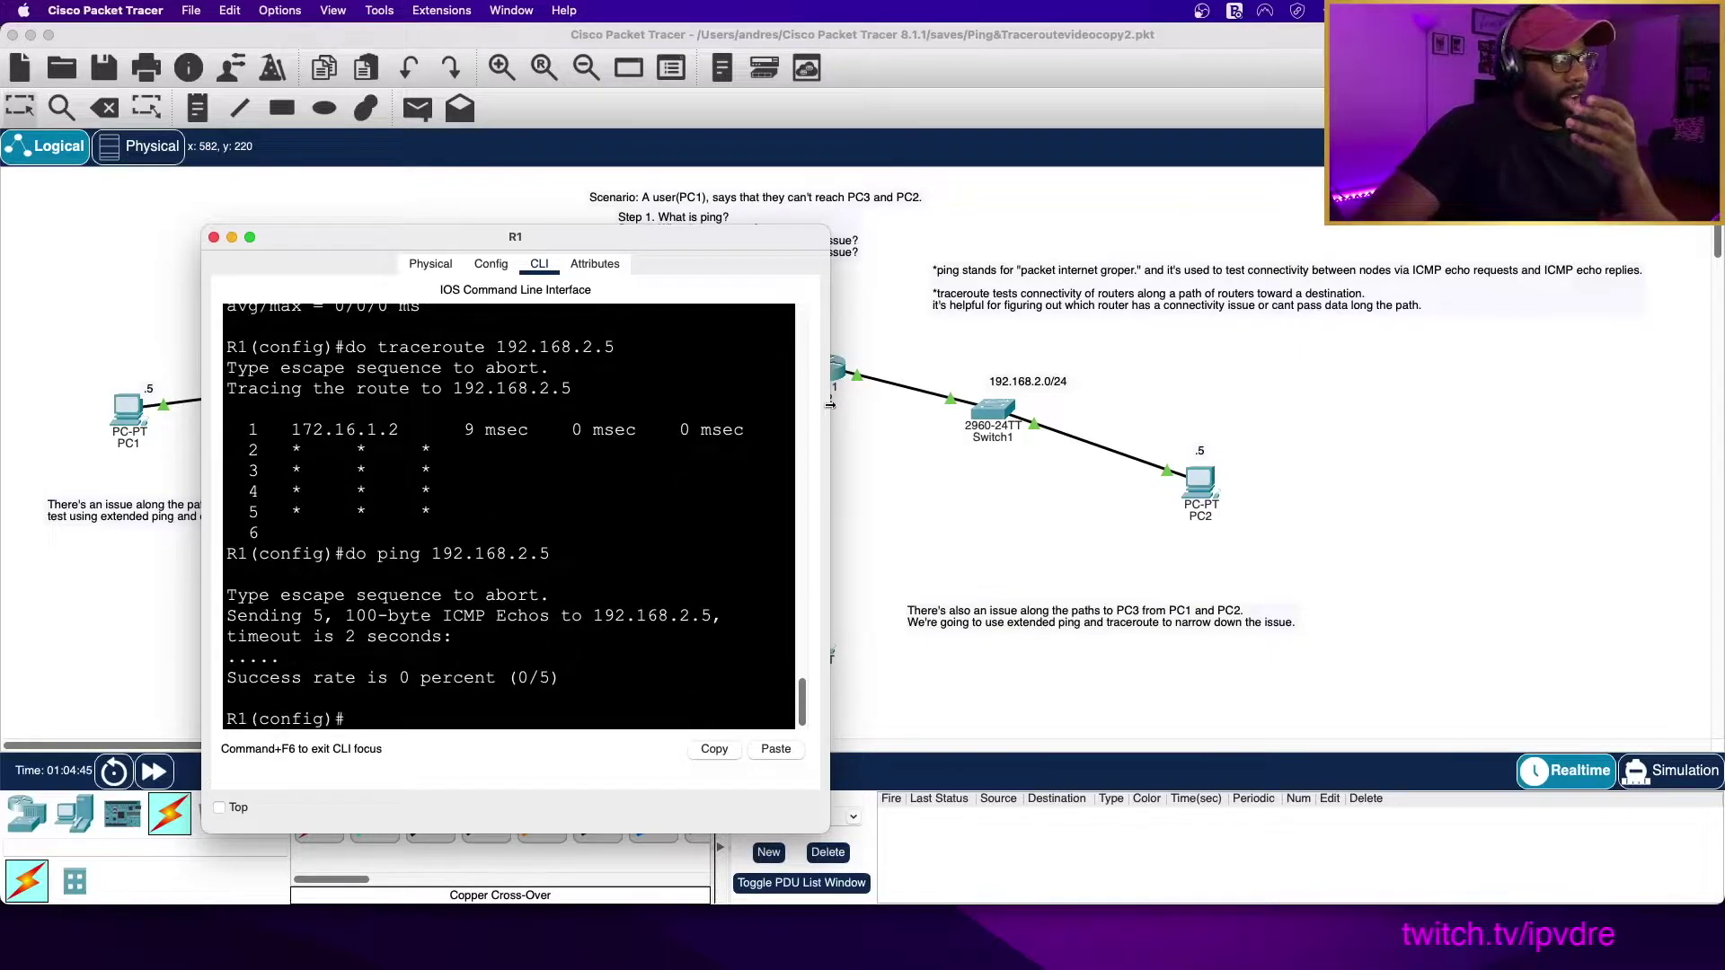
pyautogui.moveTo(631, 237); pyautogui.dragTo(357, 223)
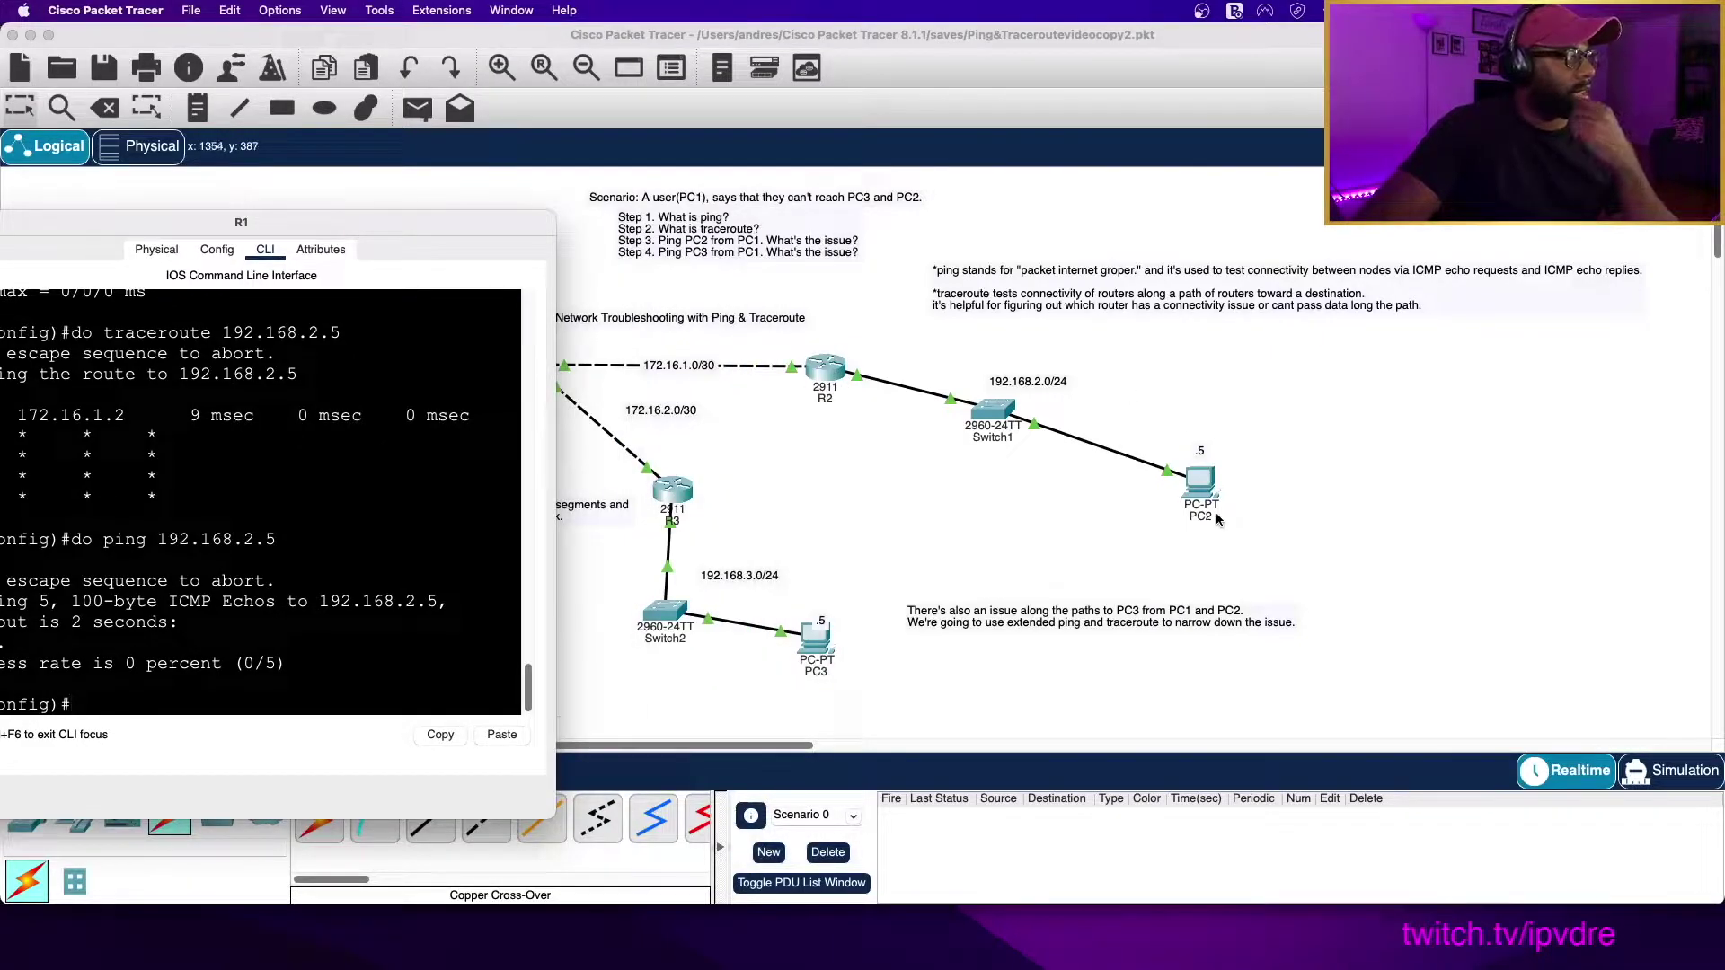
pyautogui.moveTo(122, 234); pyautogui.dragTo(600, 209)
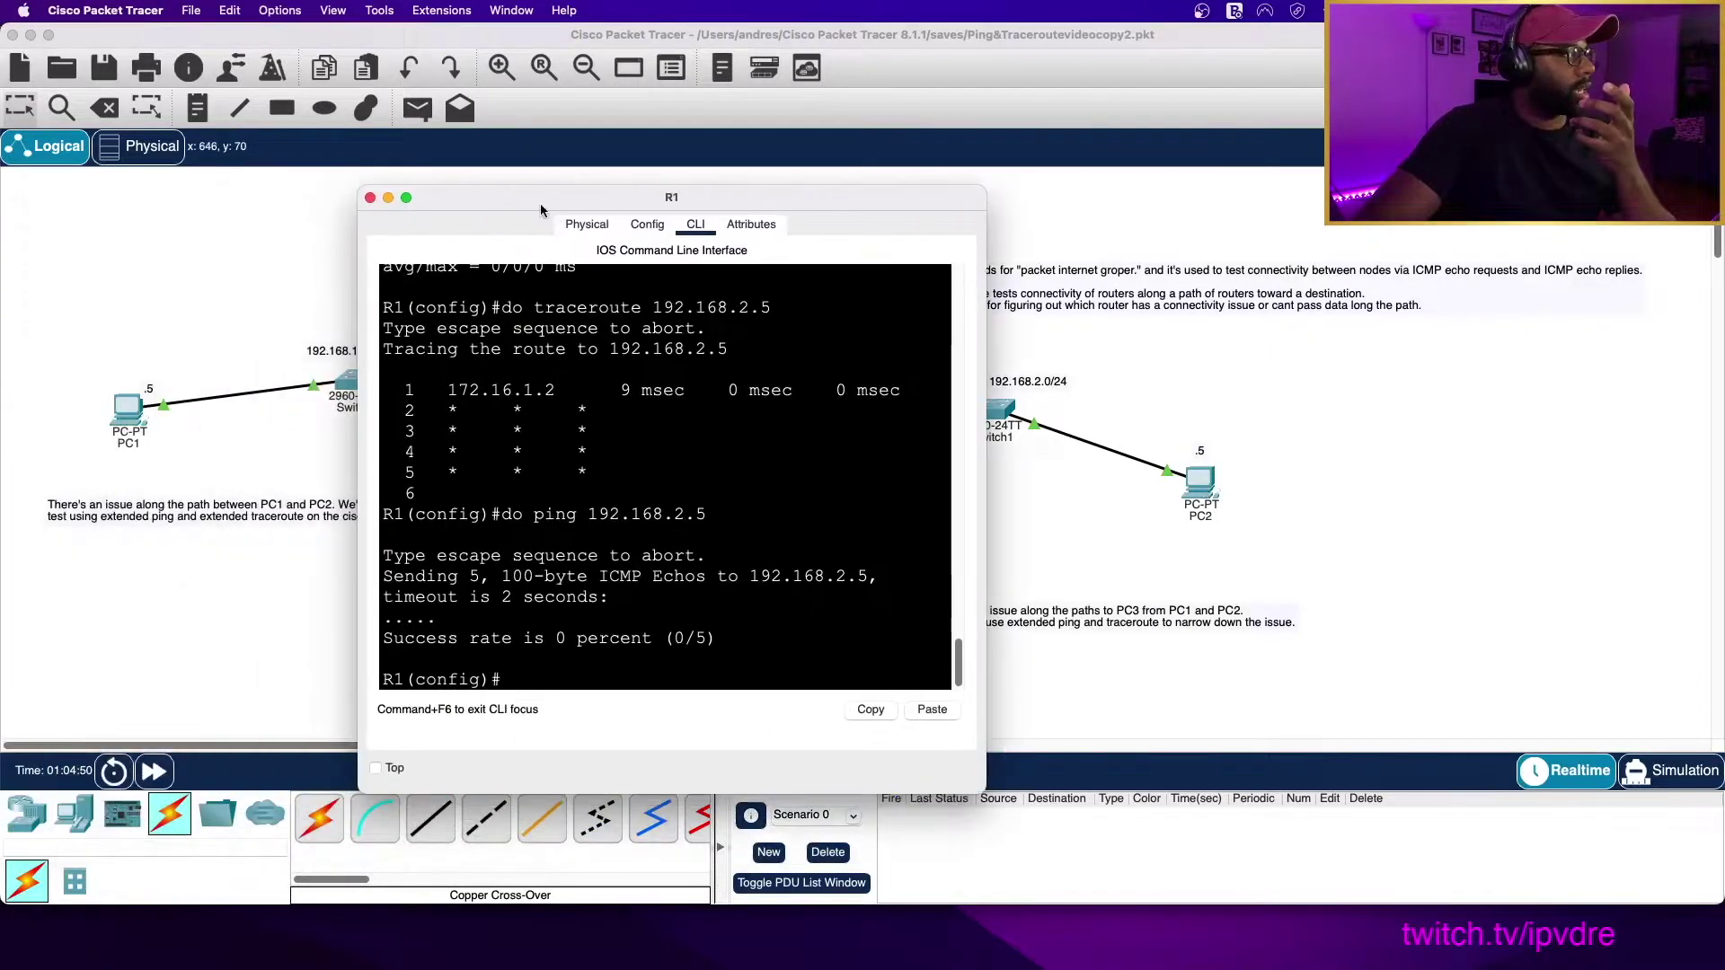
# Minimize R1's window, inspect PC2's default gateway in its global settings, and return to the topology to compare it with the 192.168.3.0/24 network
pyautogui.click(395, 196)
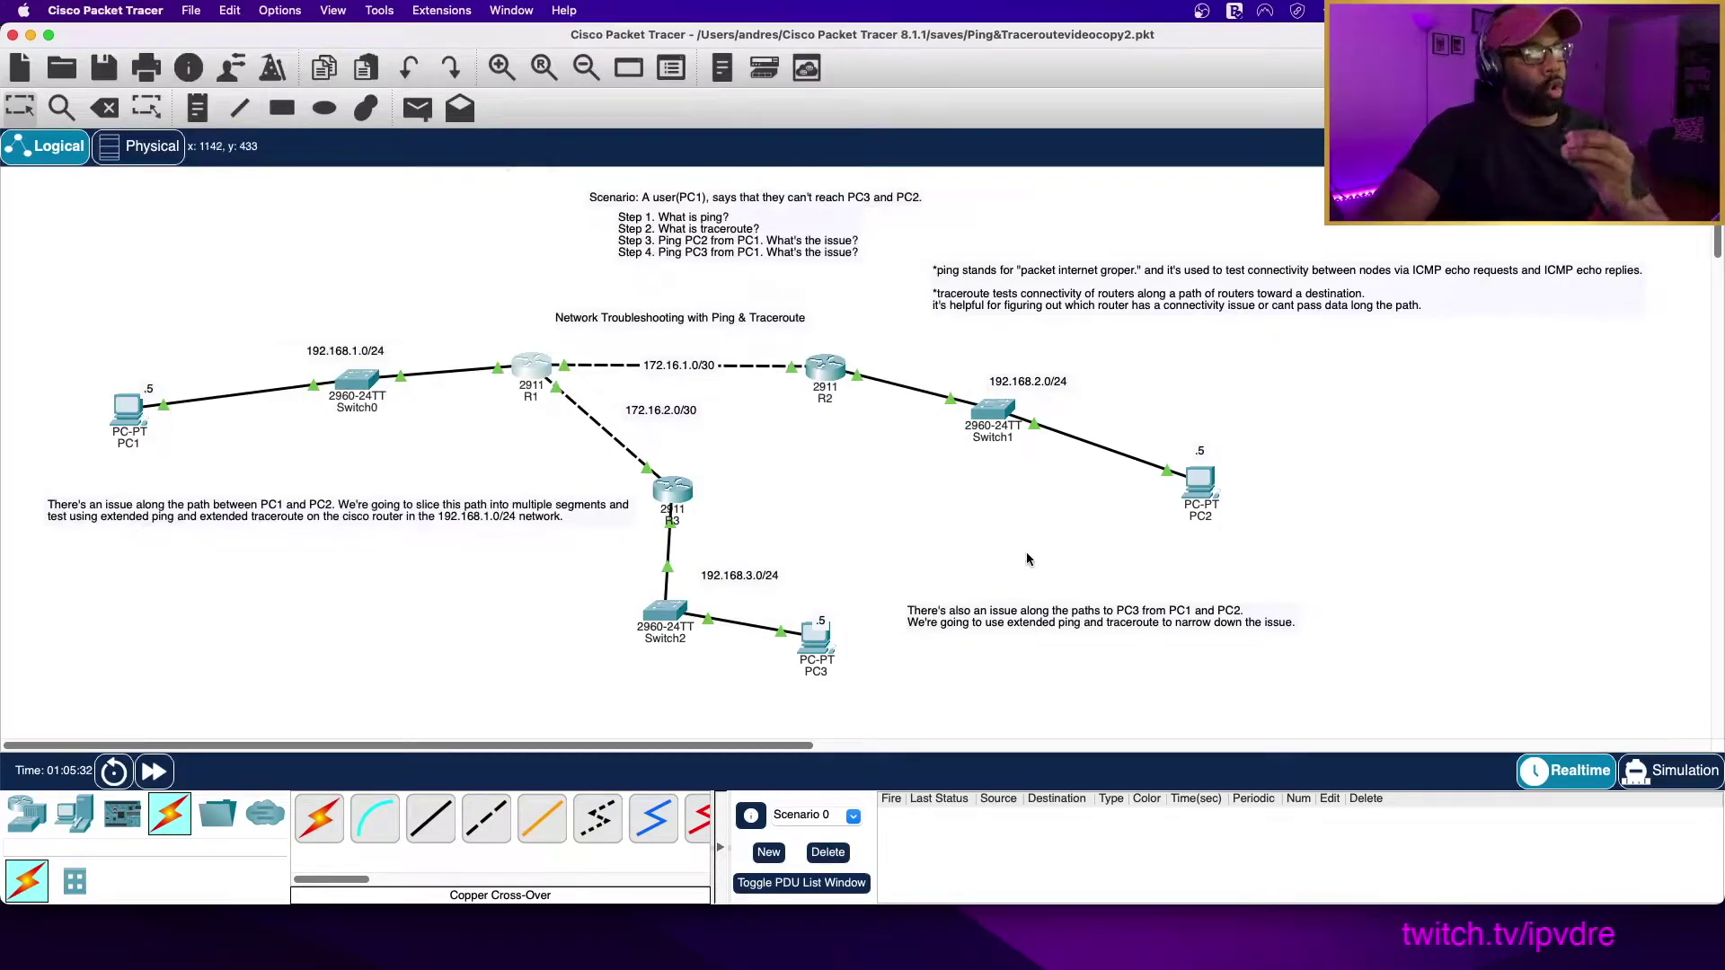
pyautogui.moveTo(1210, 518)
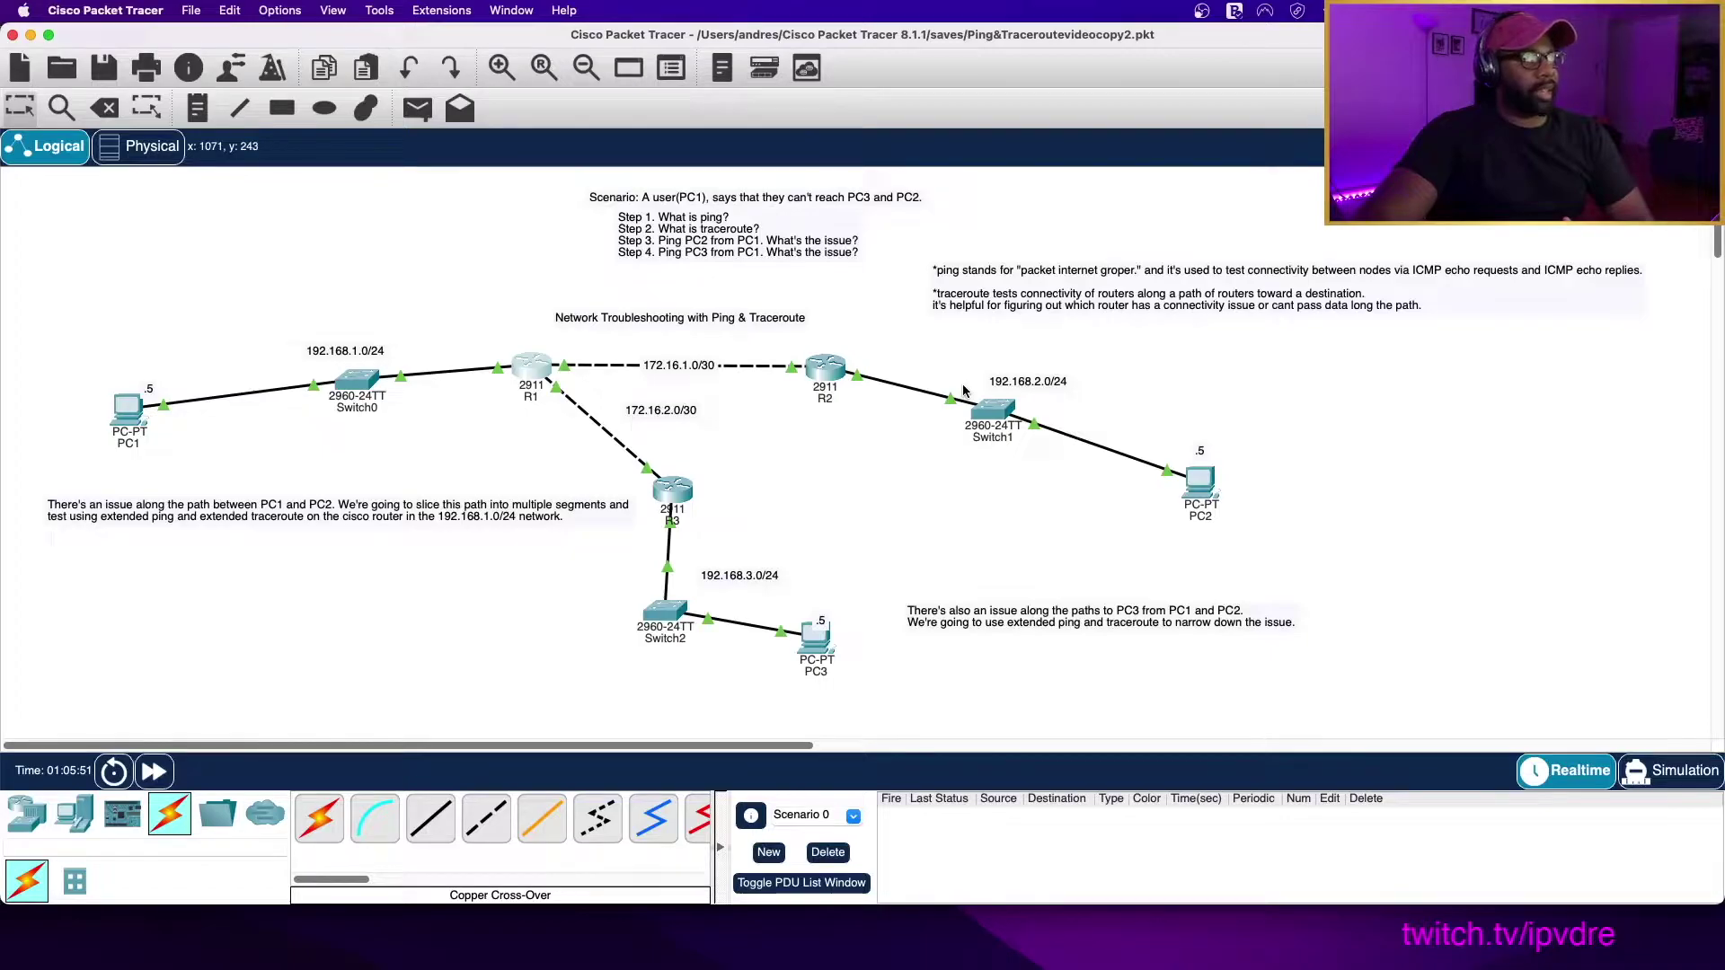
pyautogui.click(1188, 474)
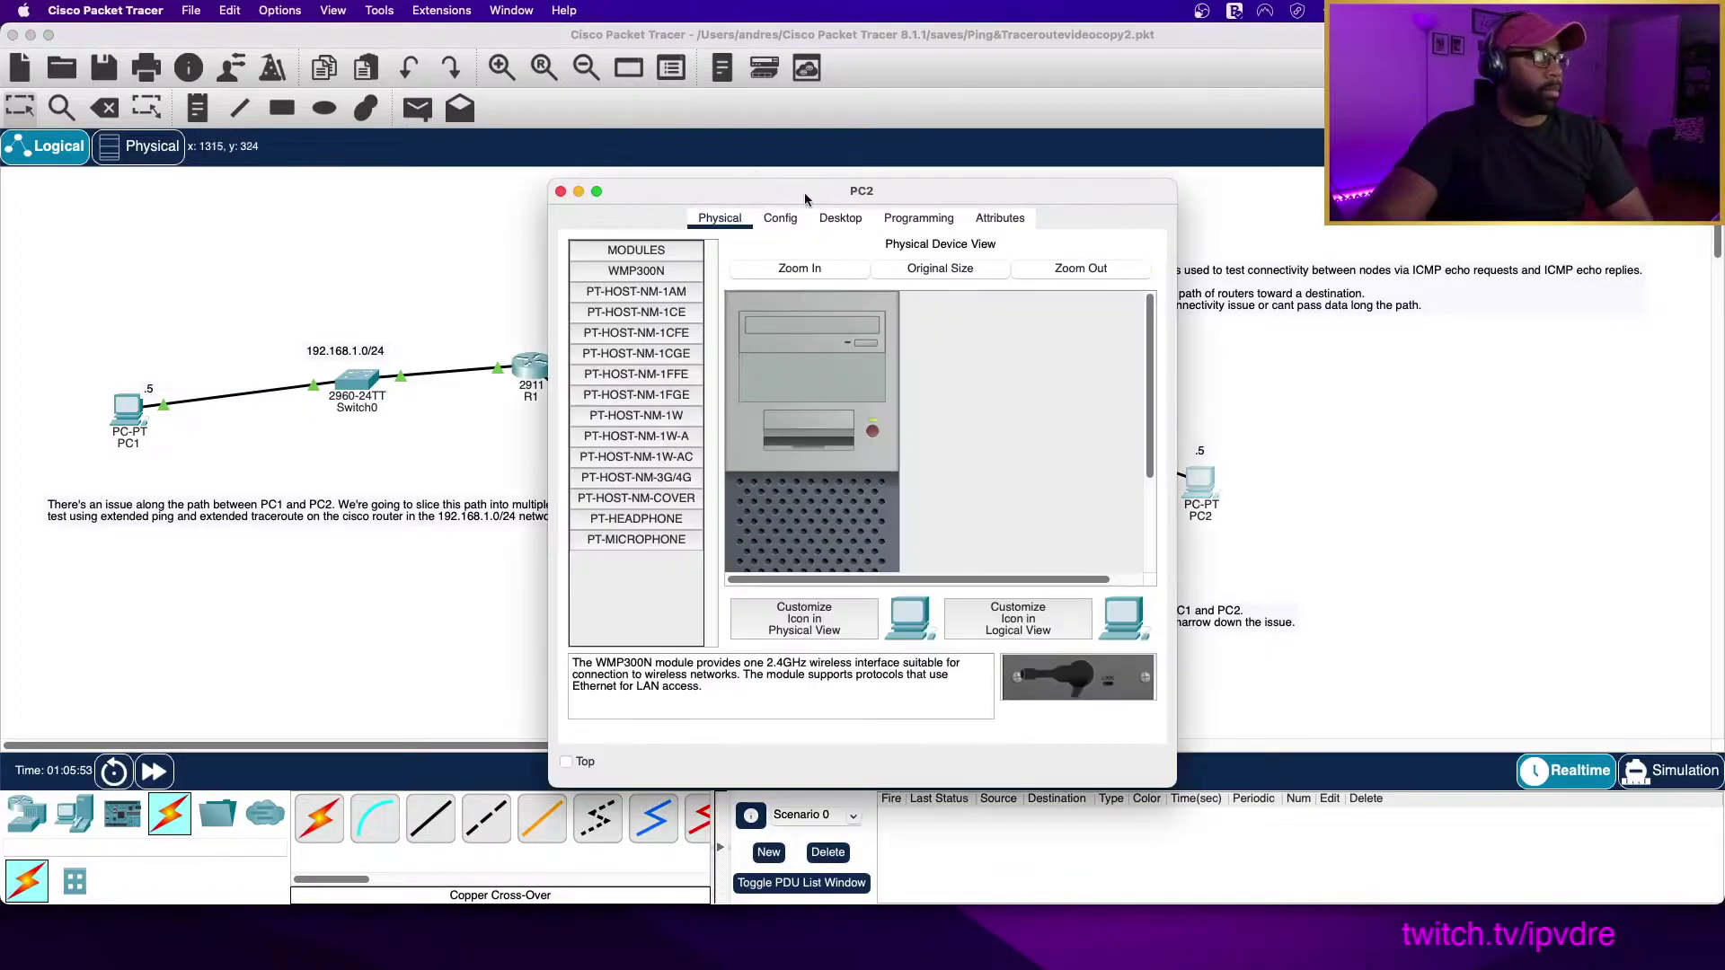
pyautogui.click(794, 221)
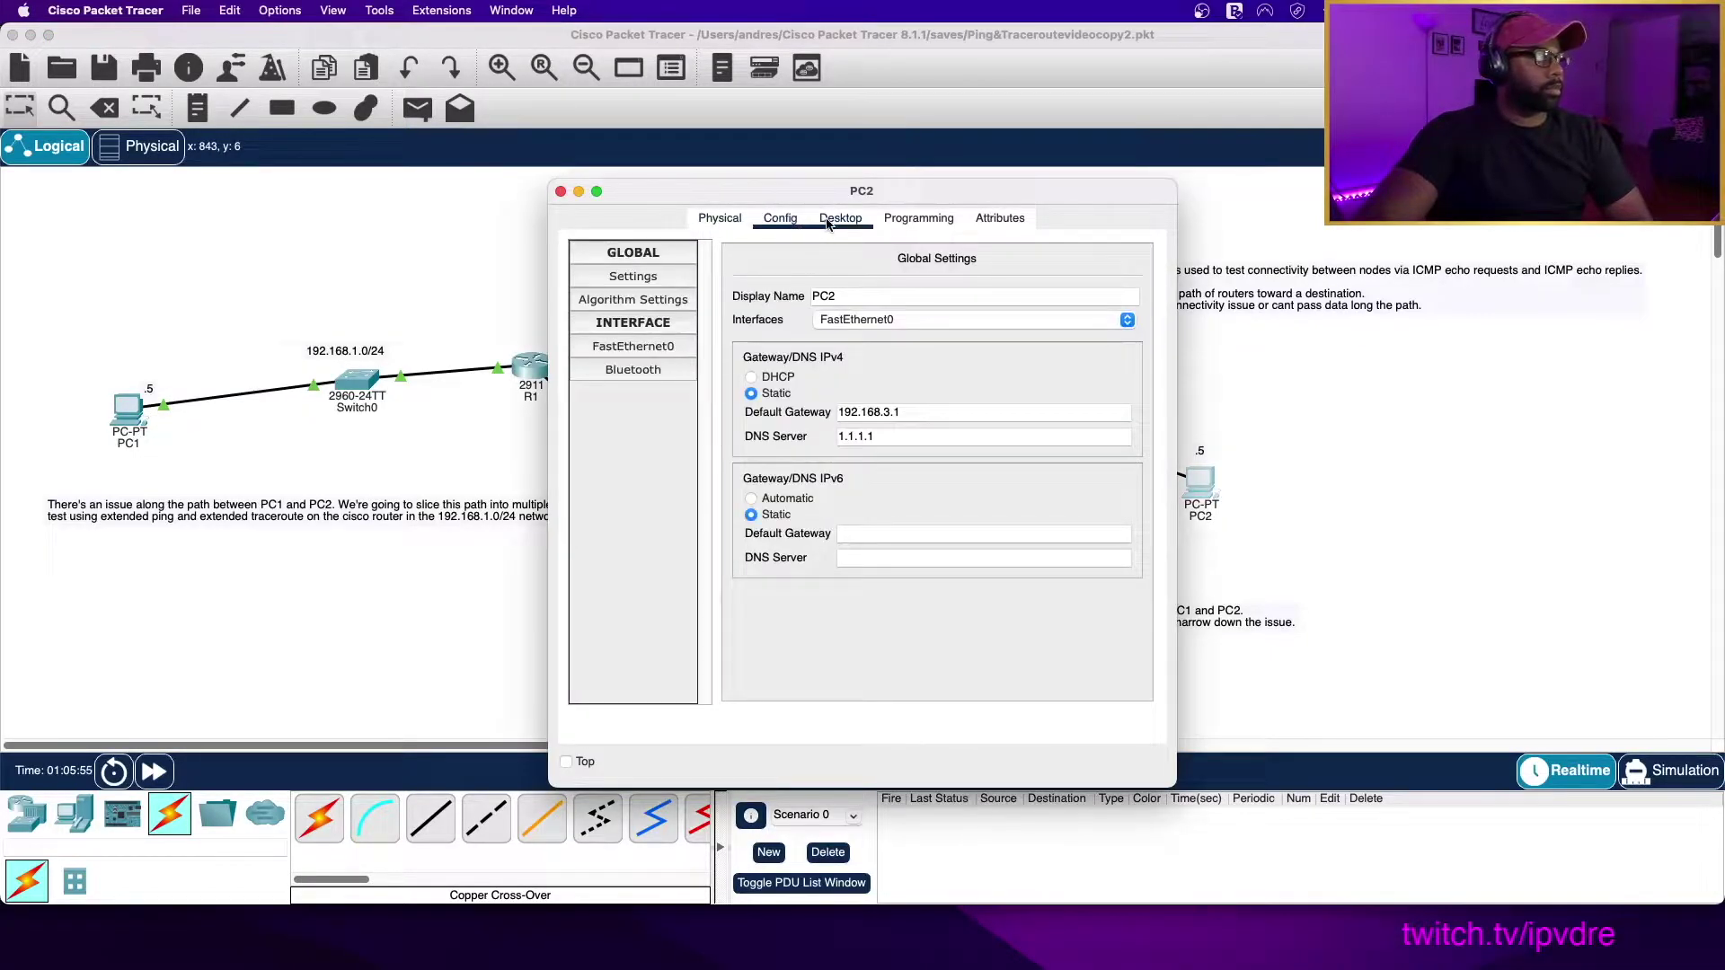
pyautogui.moveTo(837, 413); pyautogui.dragTo(941, 408)
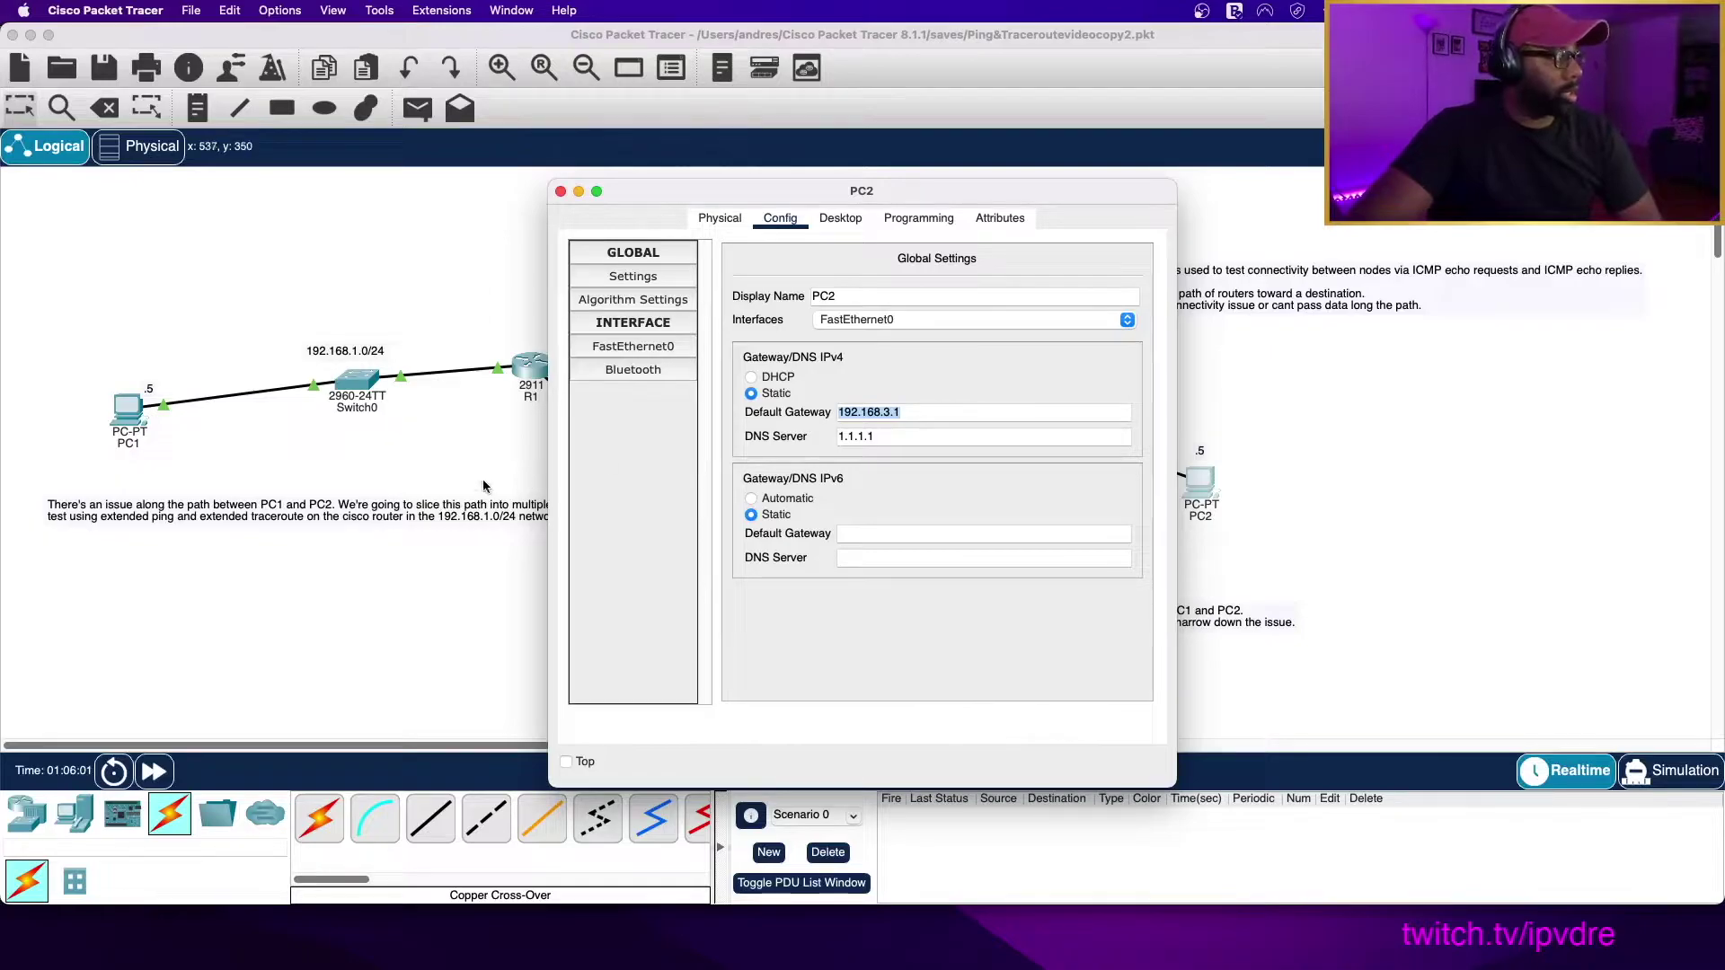
pyautogui.click(460, 470)
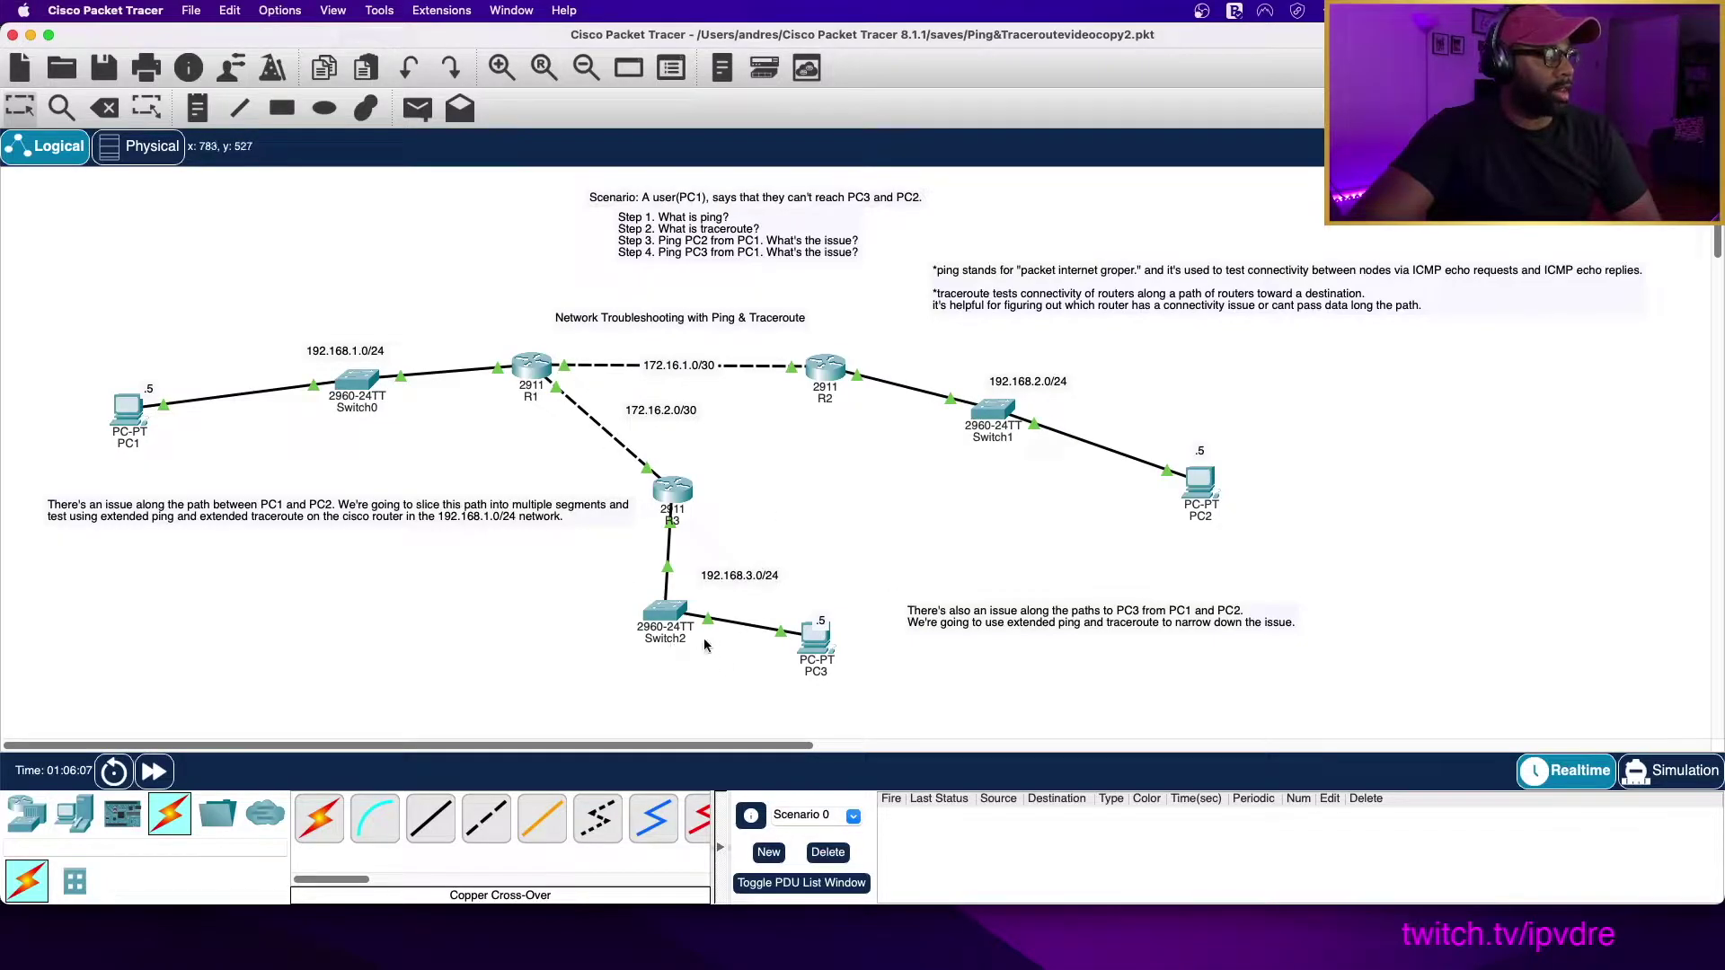
# Set PC2's default gateway to 192.168.2.1 in its IP configuration and close the PC2 window
pyautogui.click(1197, 486)
pyautogui.click(840, 219)
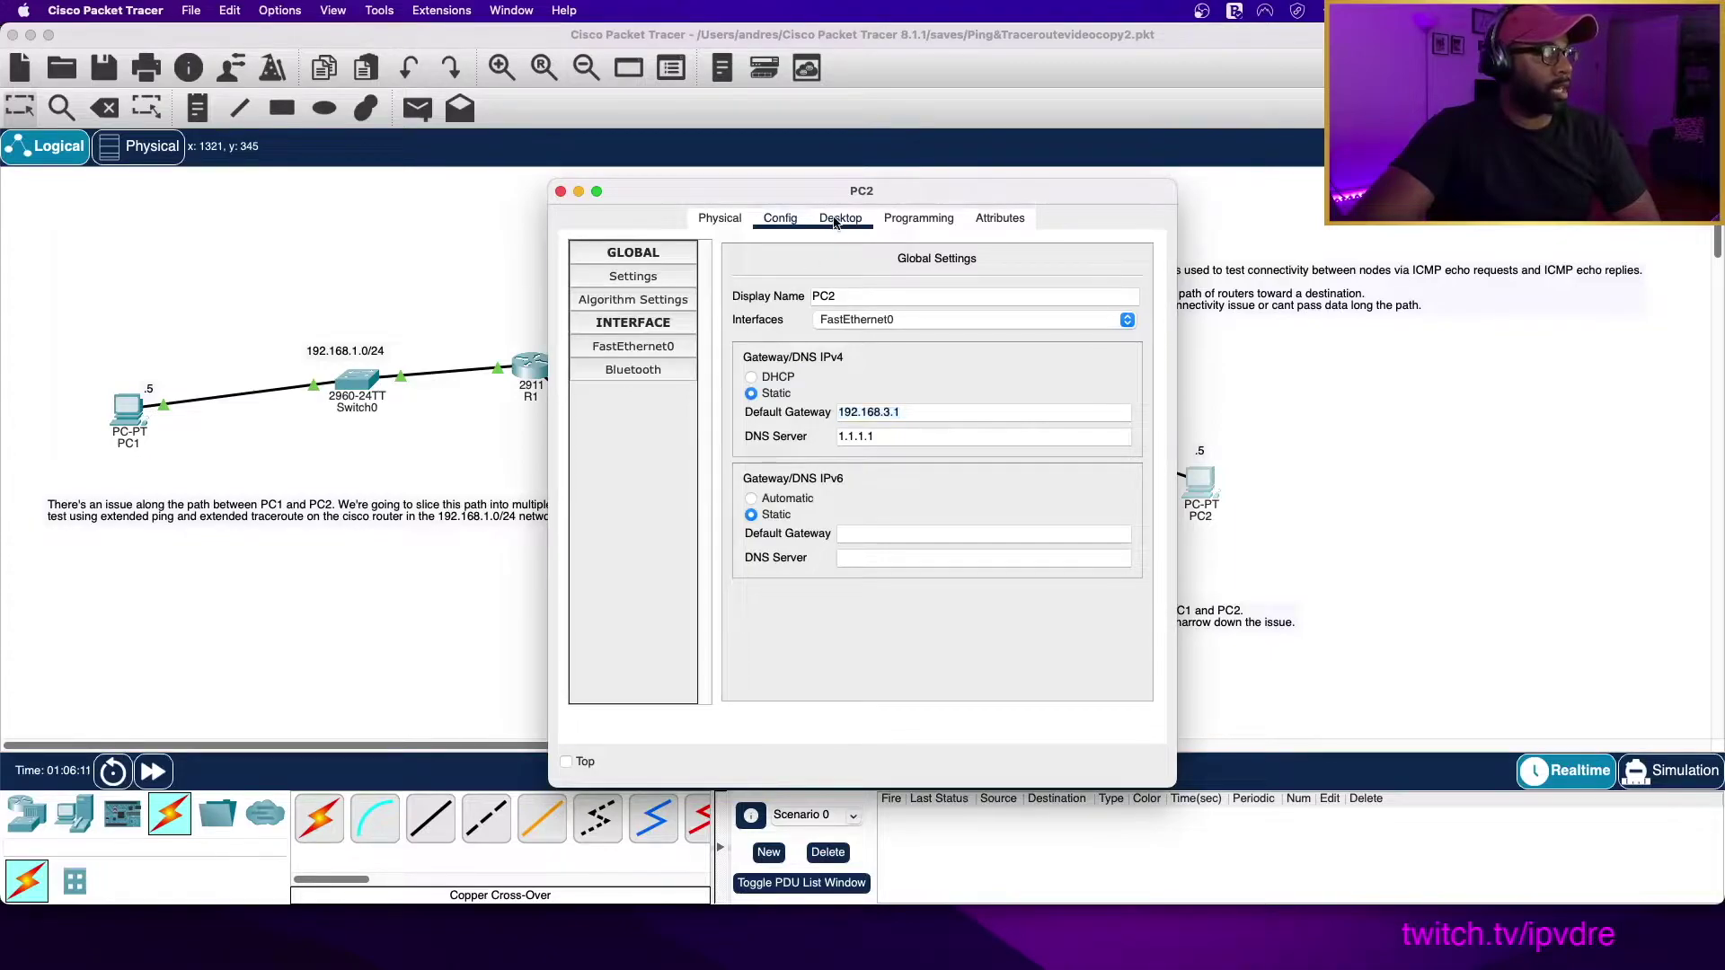
pyautogui.click(634, 286)
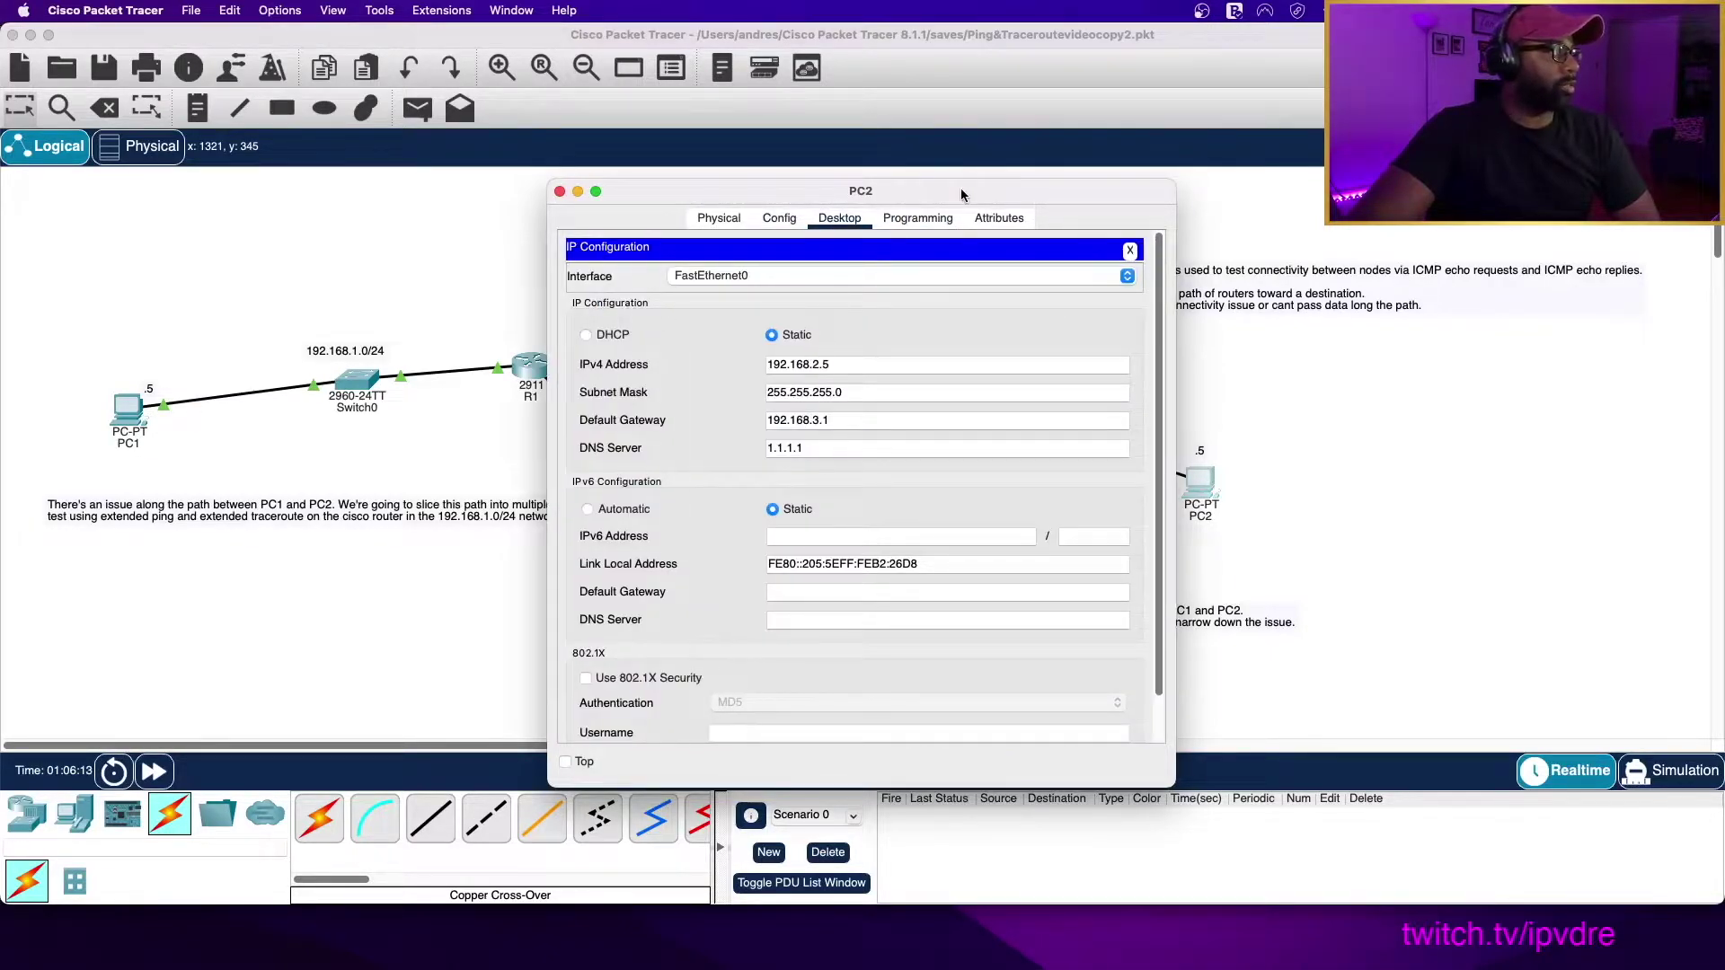
pyautogui.moveTo(961, 187); pyautogui.dragTo(478, 153)
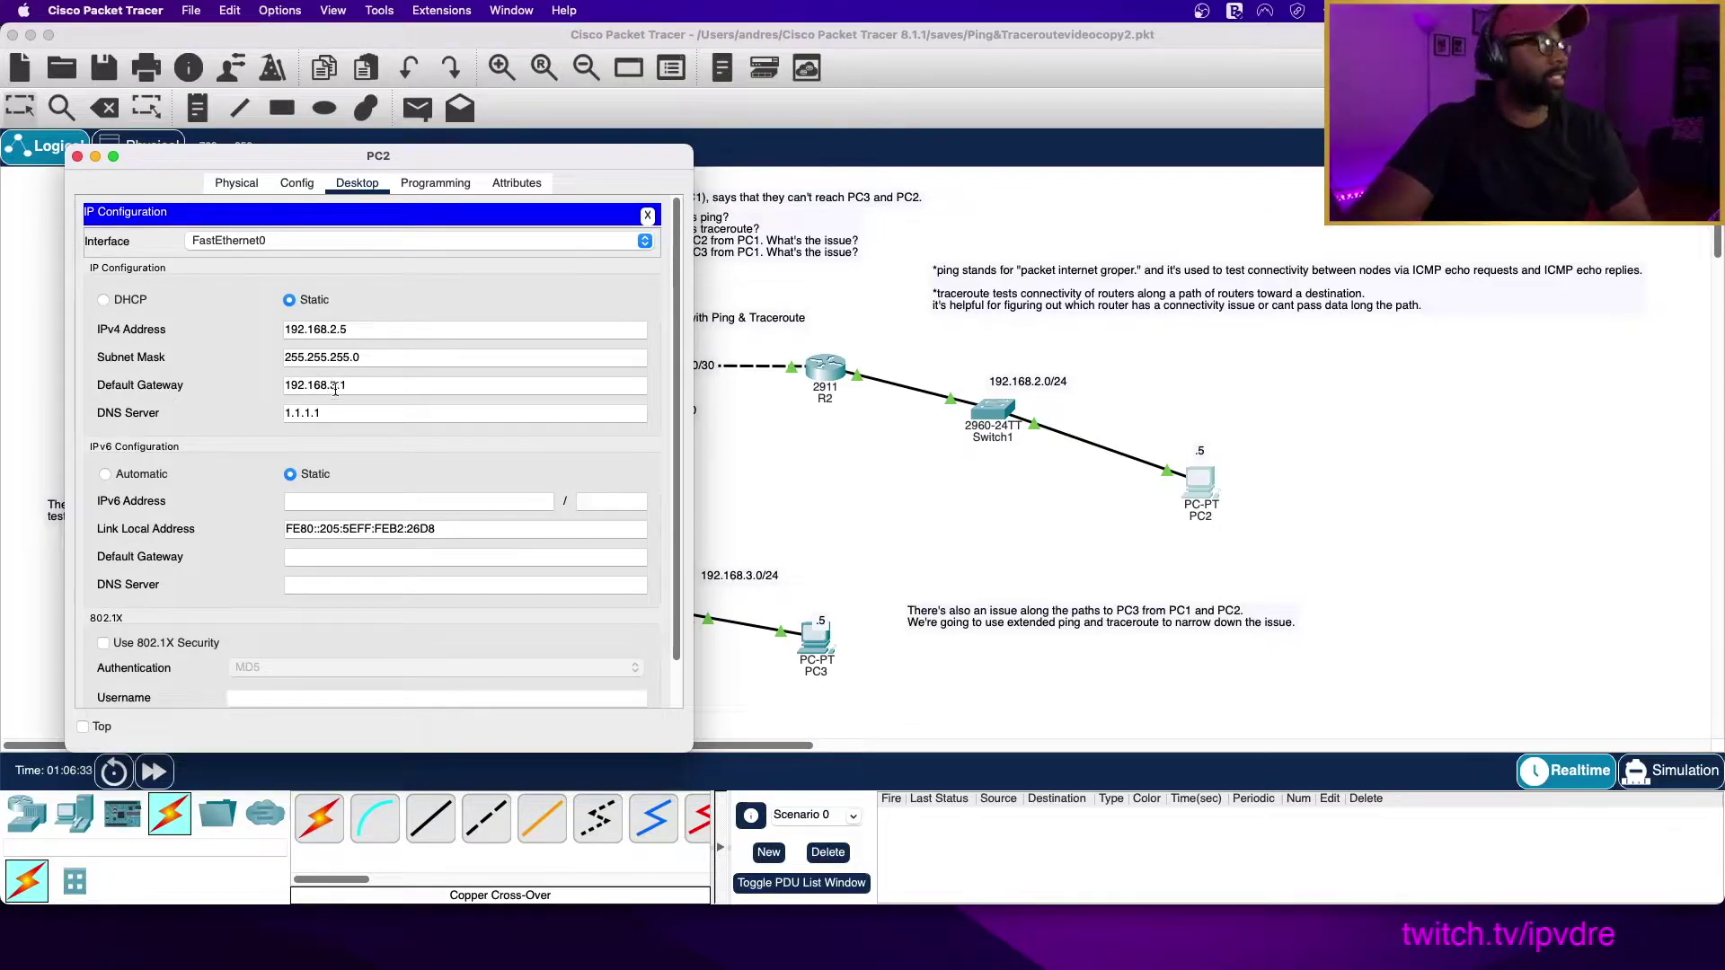
pyautogui.press('BackSpace')
pyautogui.write('2')
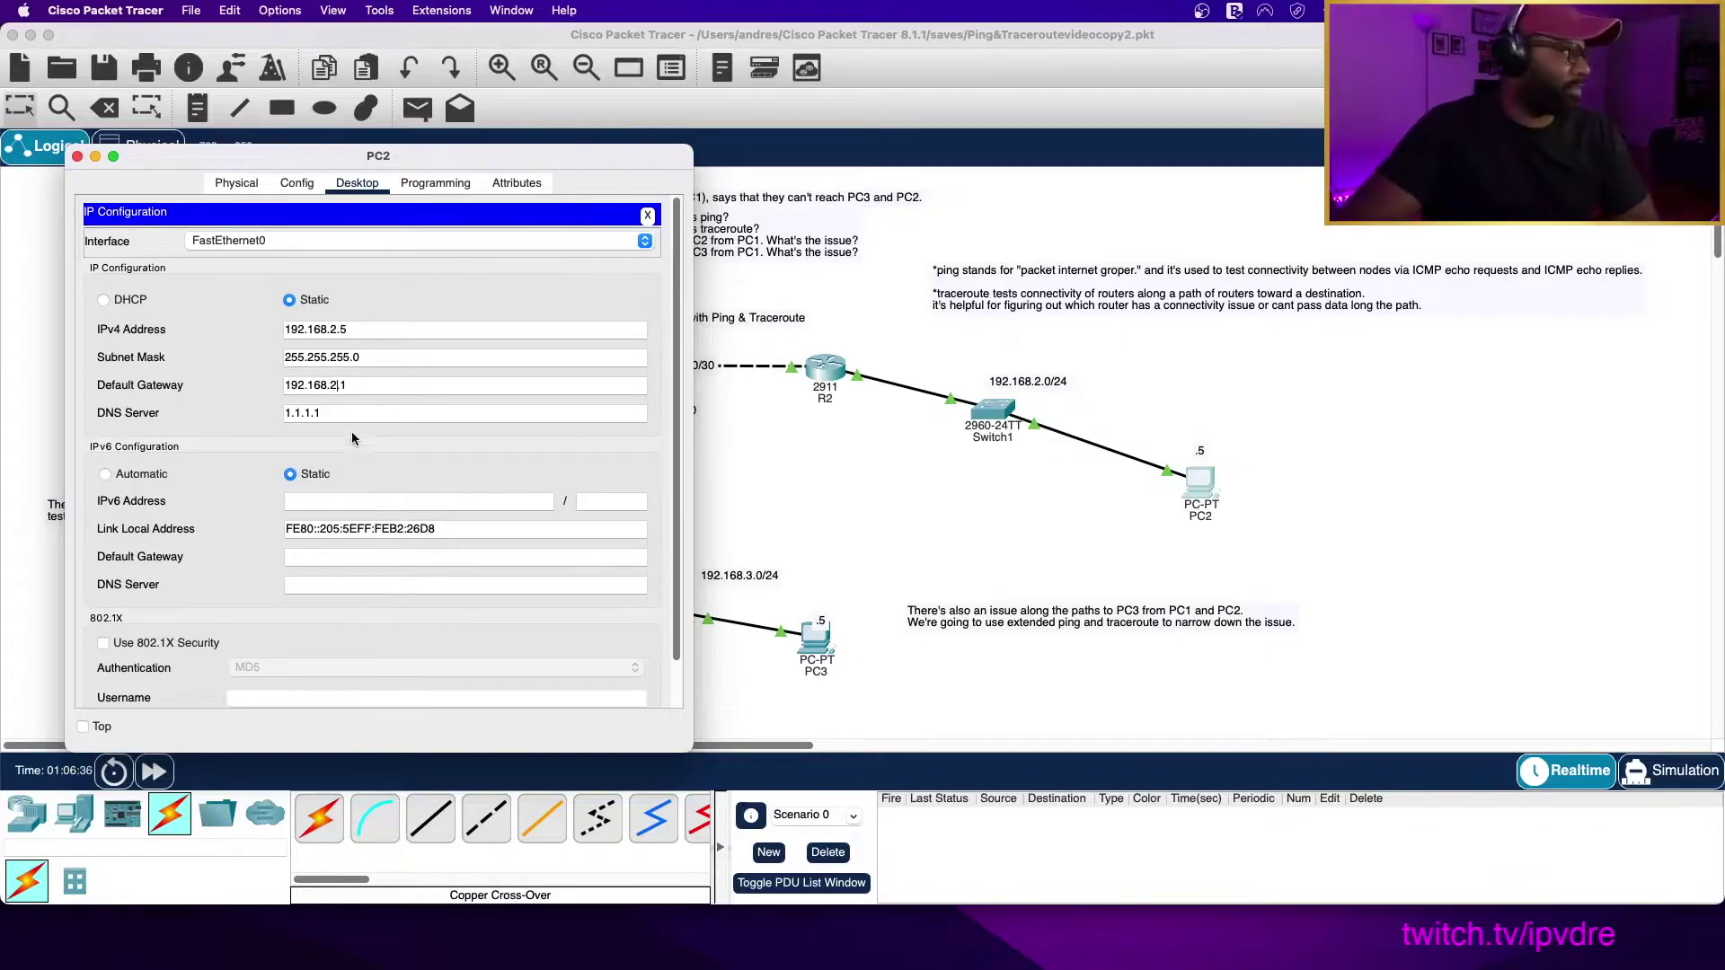
pyautogui.click(78, 157)
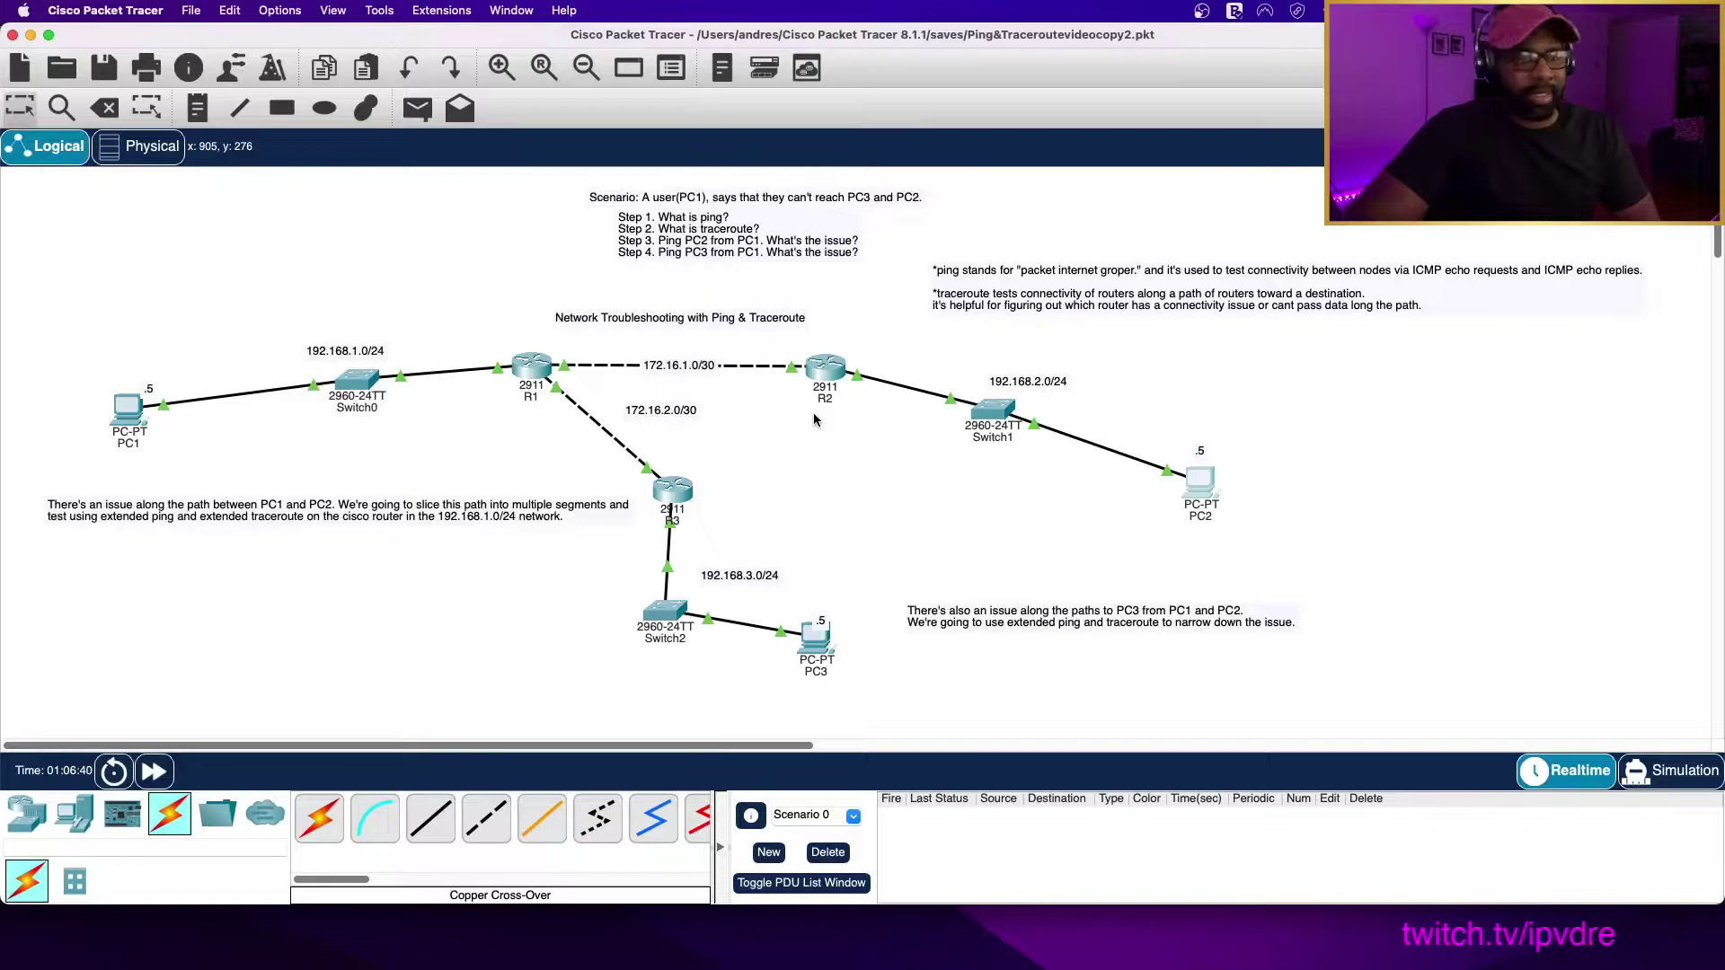
# Rerun the ping to PC2 at 192.168.2.5 from R1's command line, and minimize the router window
pyautogui.click(537, 364)
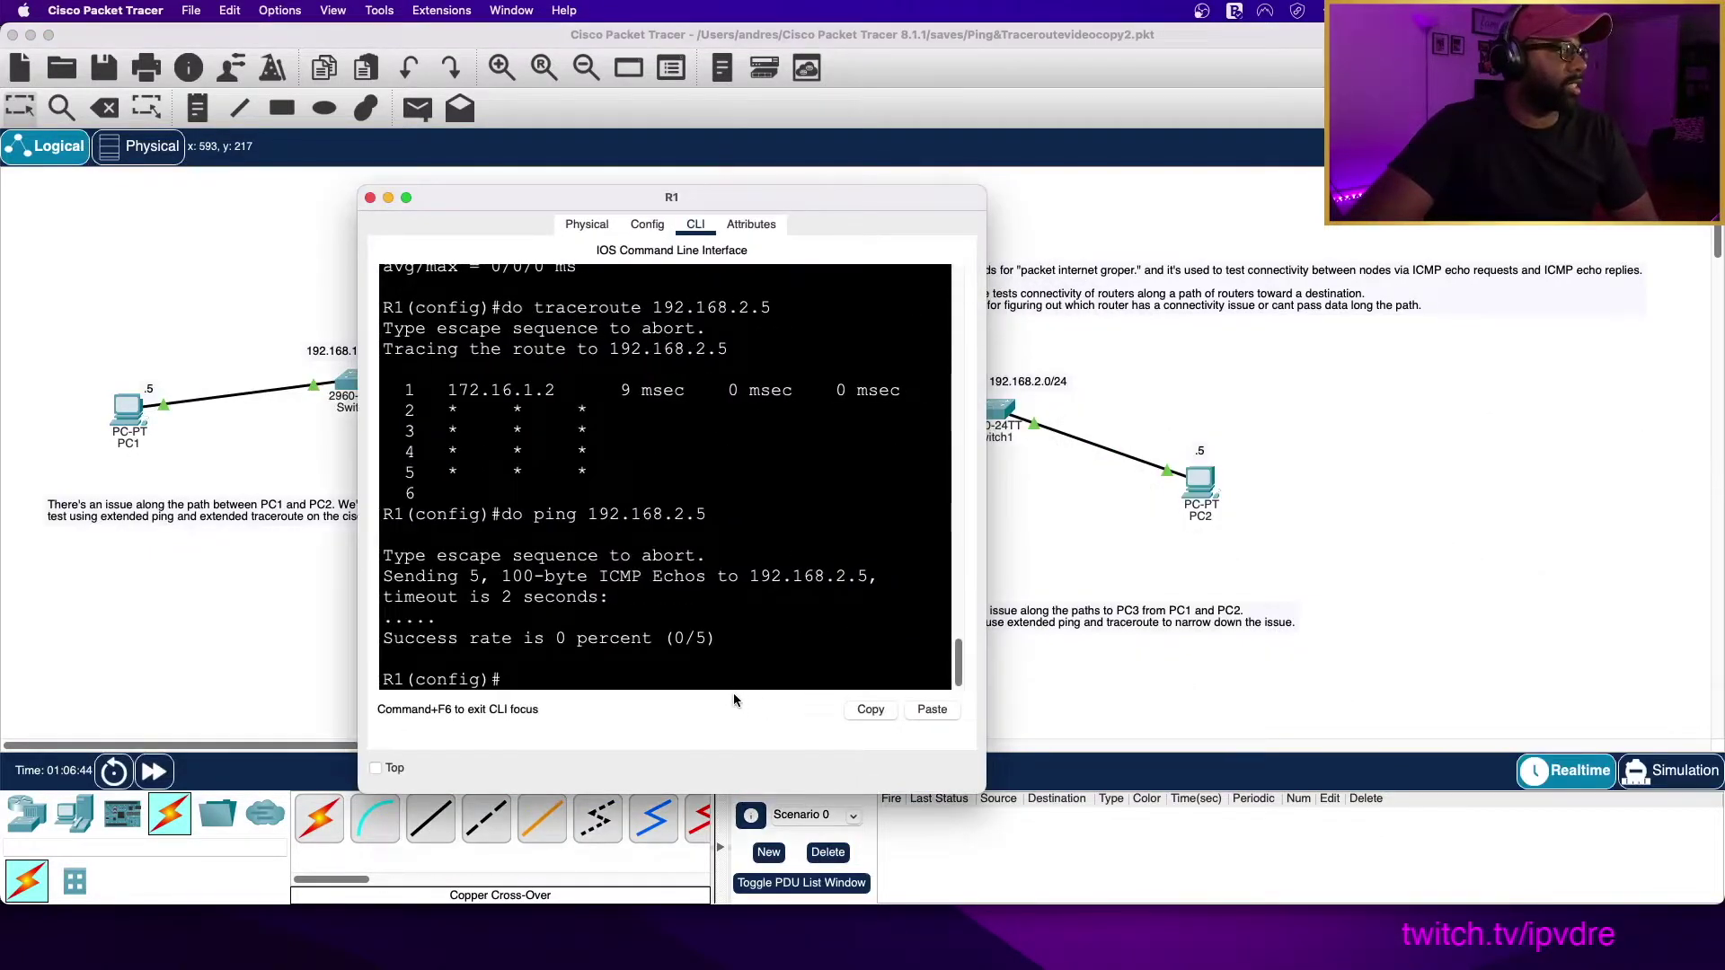
pyautogui.press('Up')
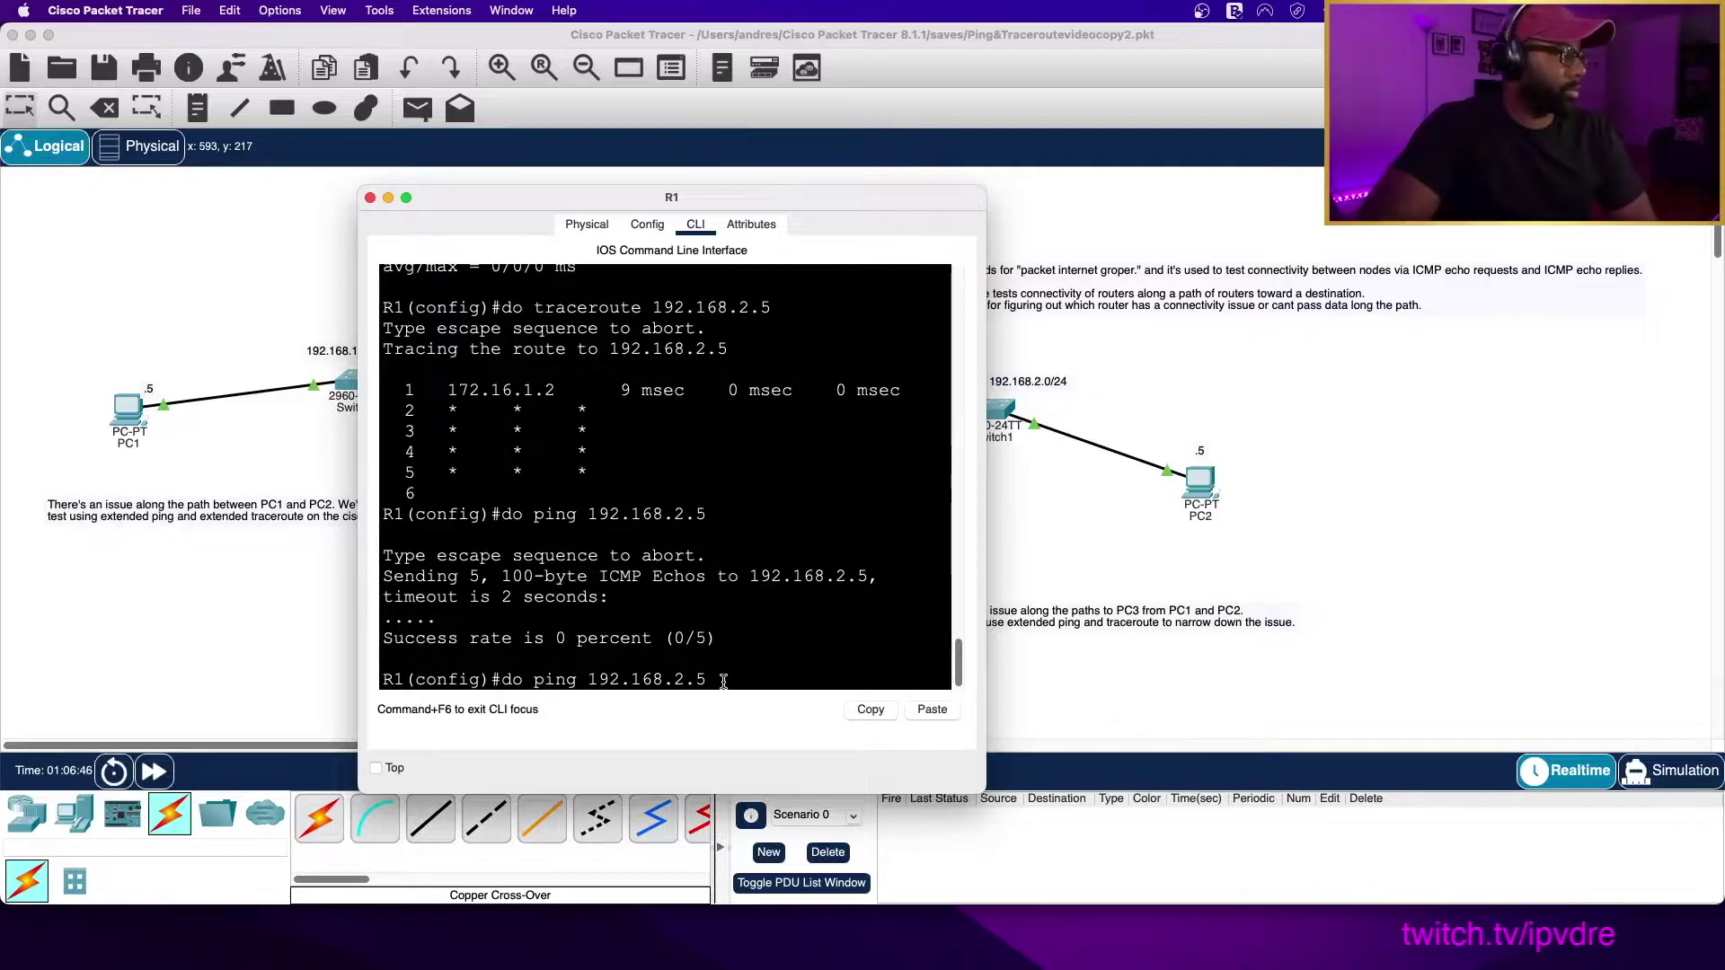
pyautogui.press('Return')
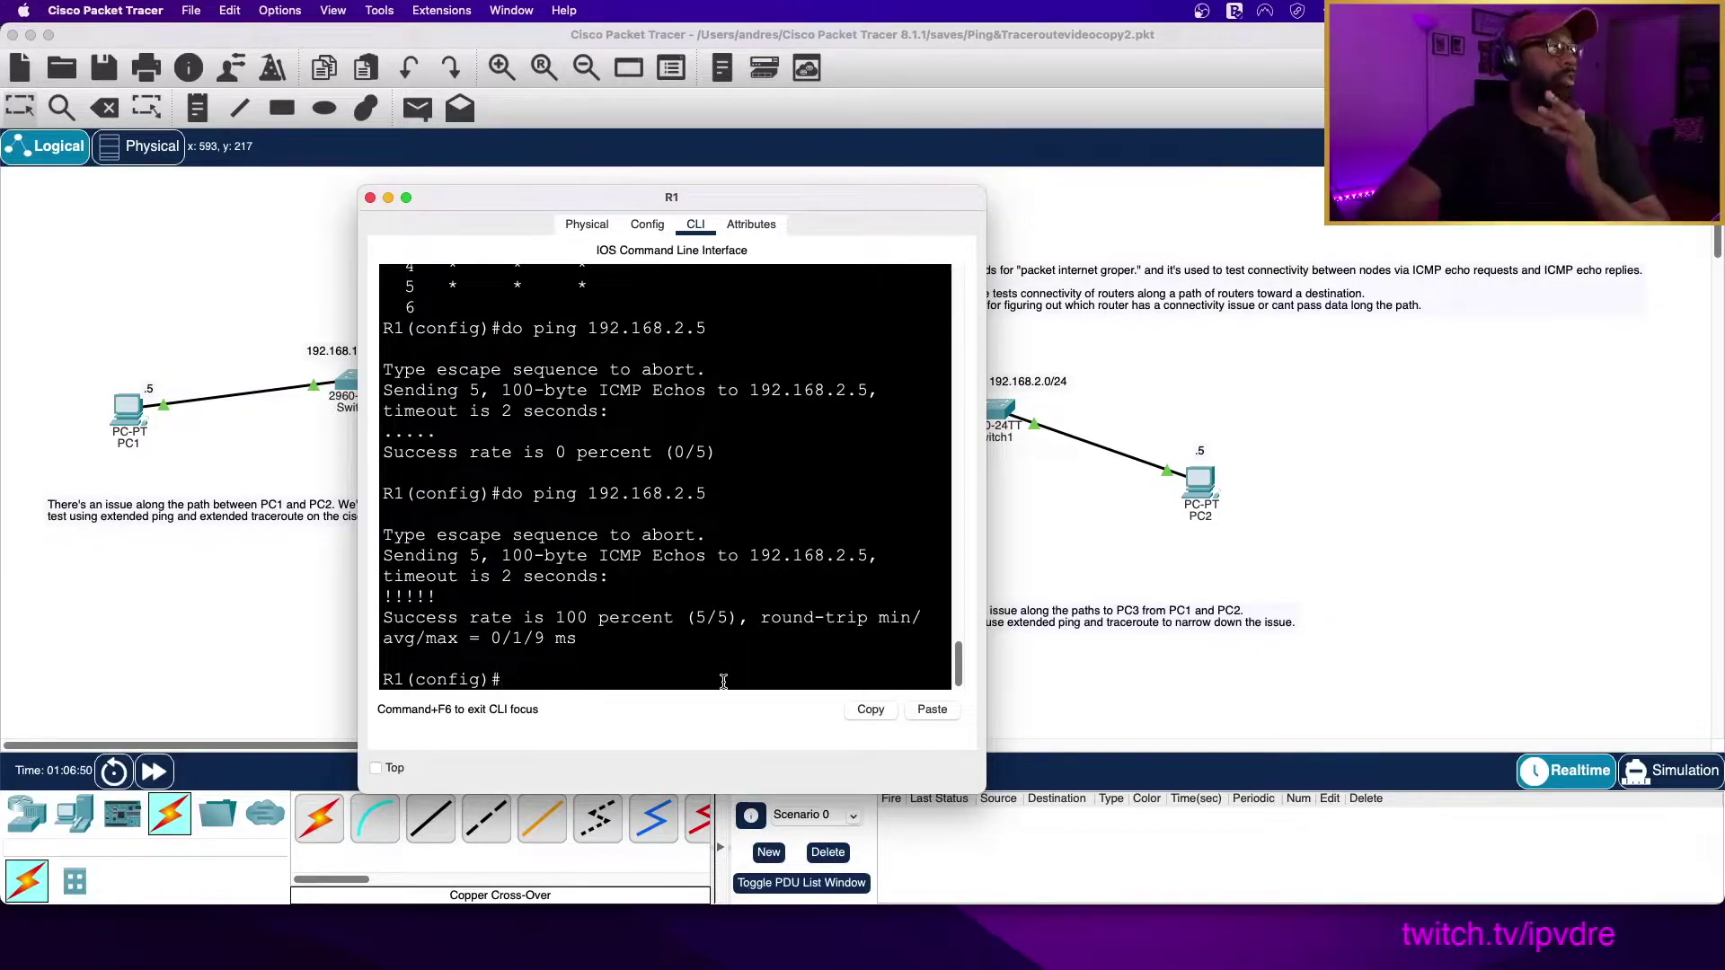
pyautogui.click(388, 198)
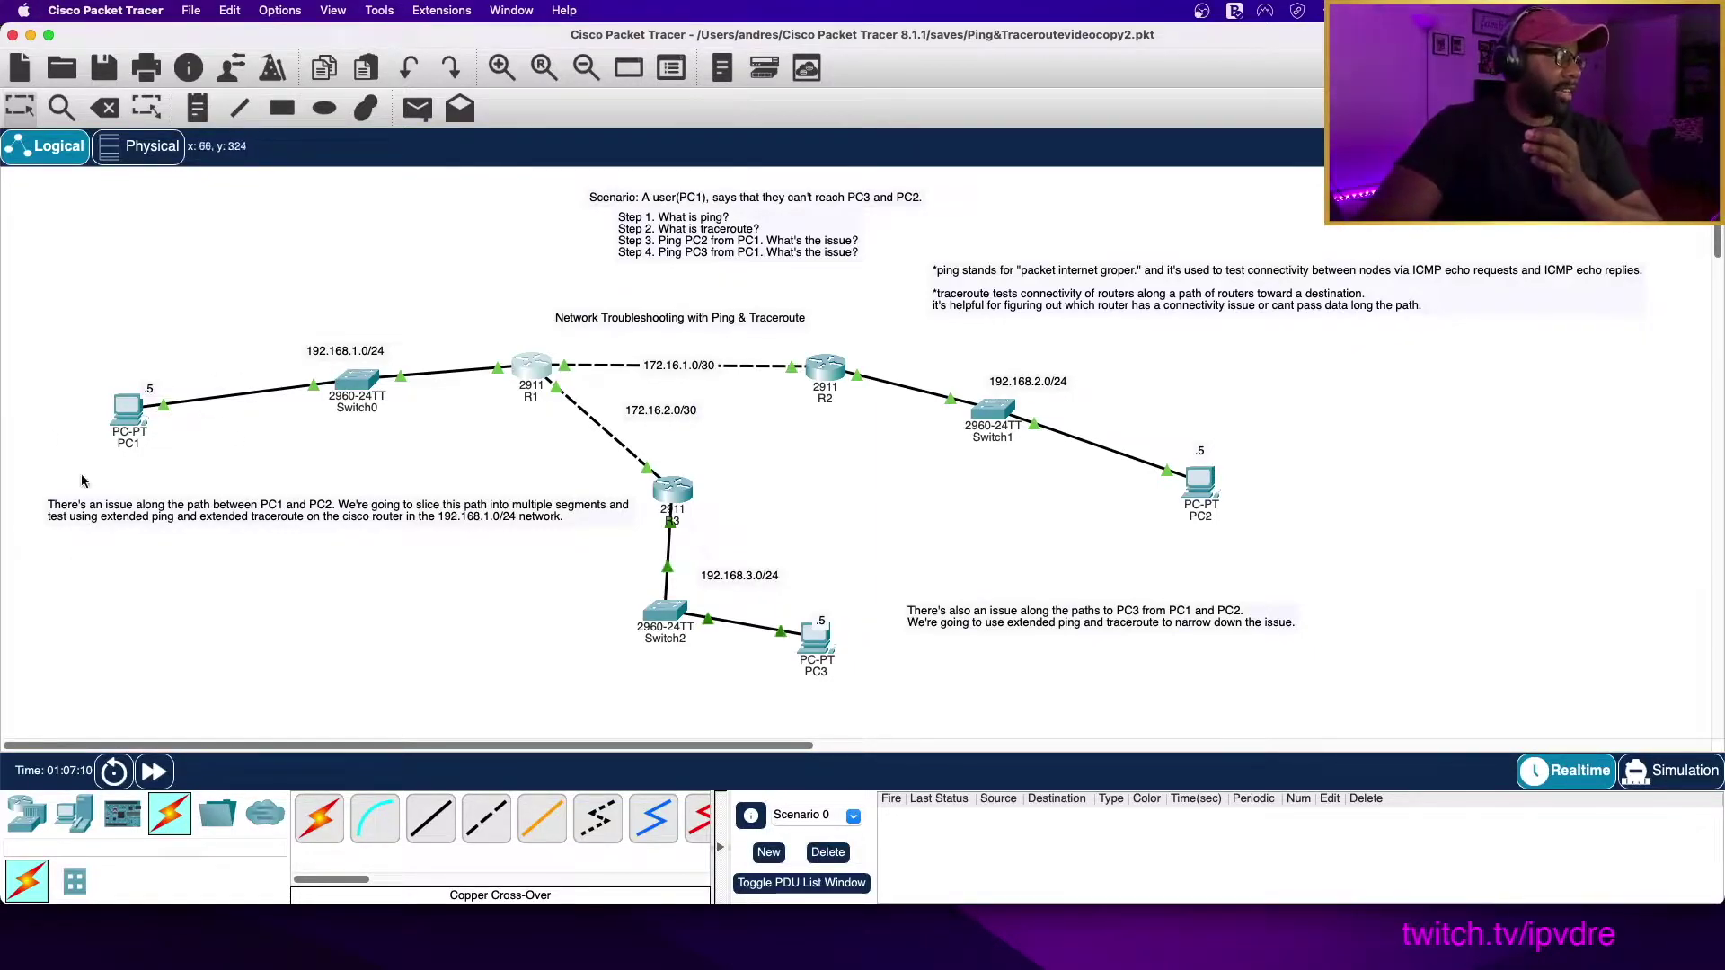
# Start an extended ping from R1 using protocol ip and target address 192.168.1.5, with the router window moved clear of the PC1–R1 path
pyautogui.moveTo(127, 409)
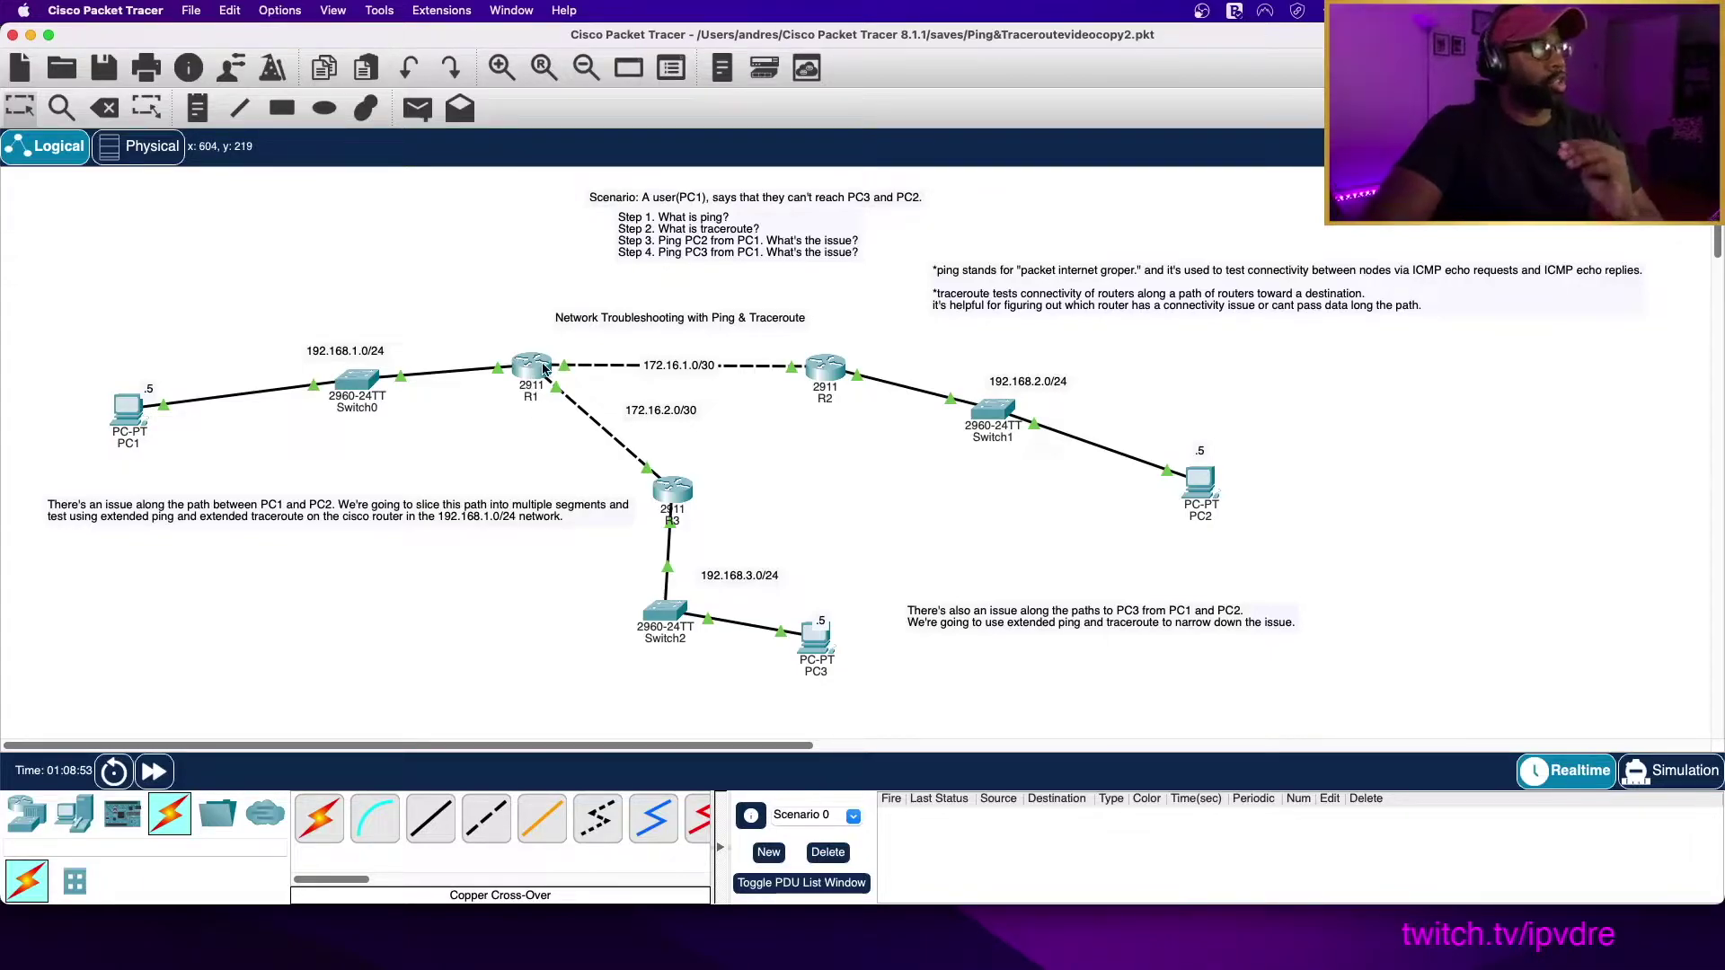
pyautogui.moveTo(531, 382)
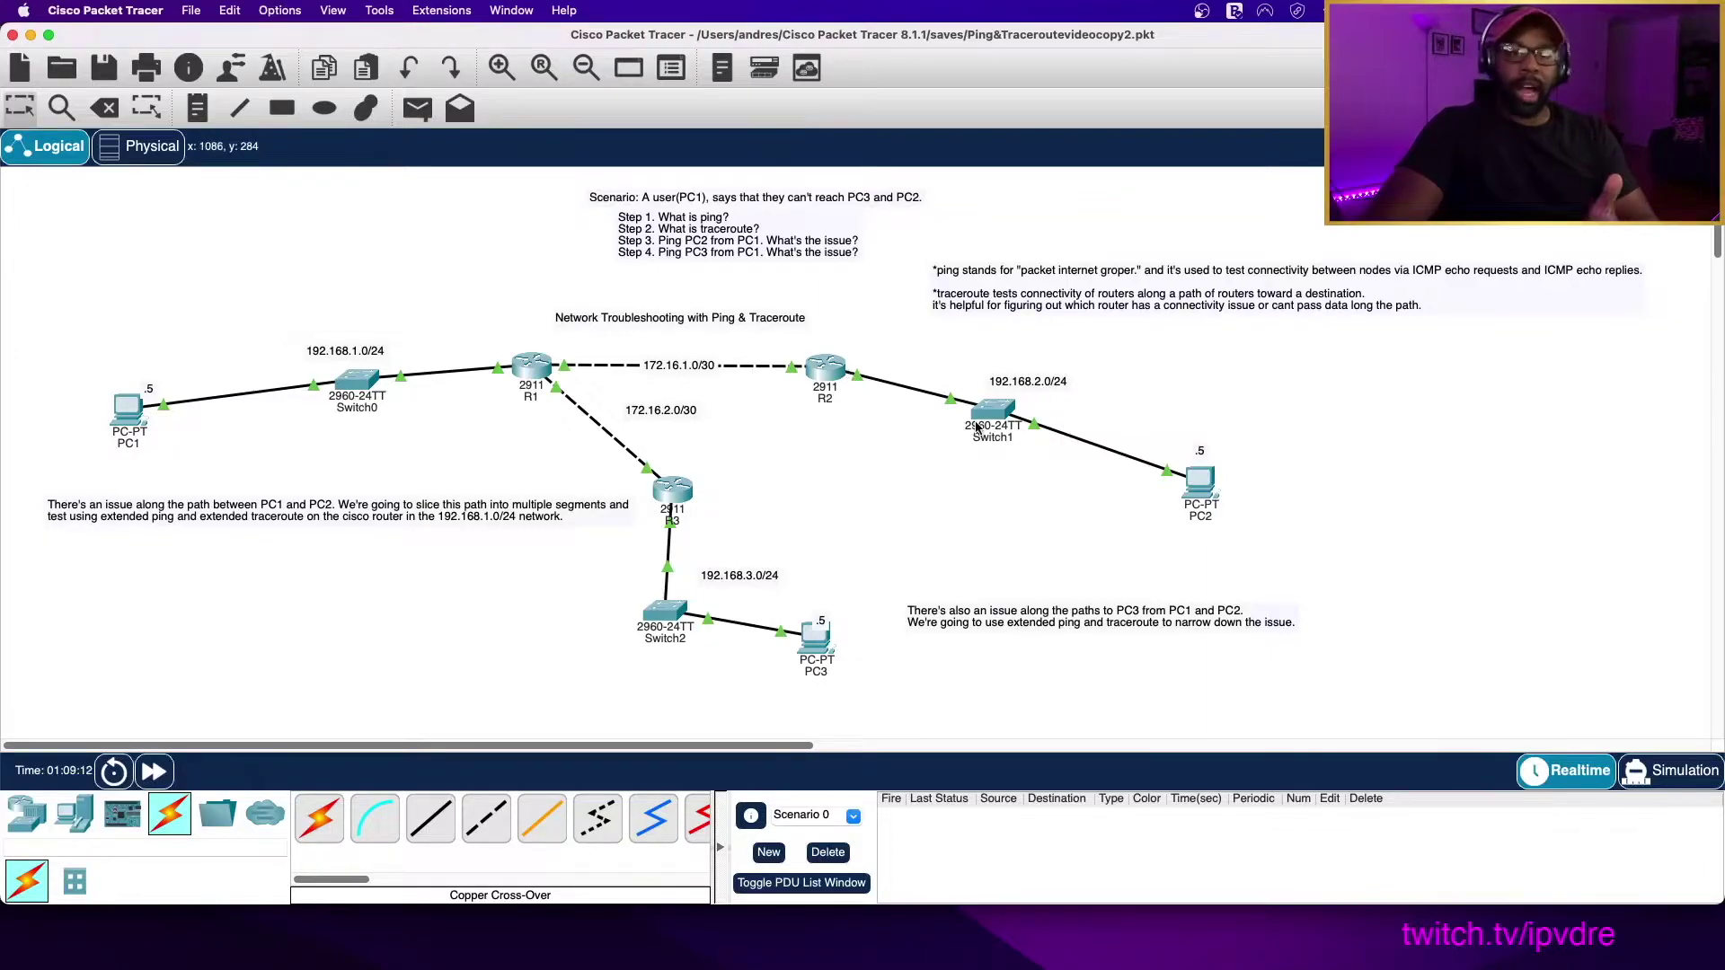
pyautogui.moveTo(976, 428)
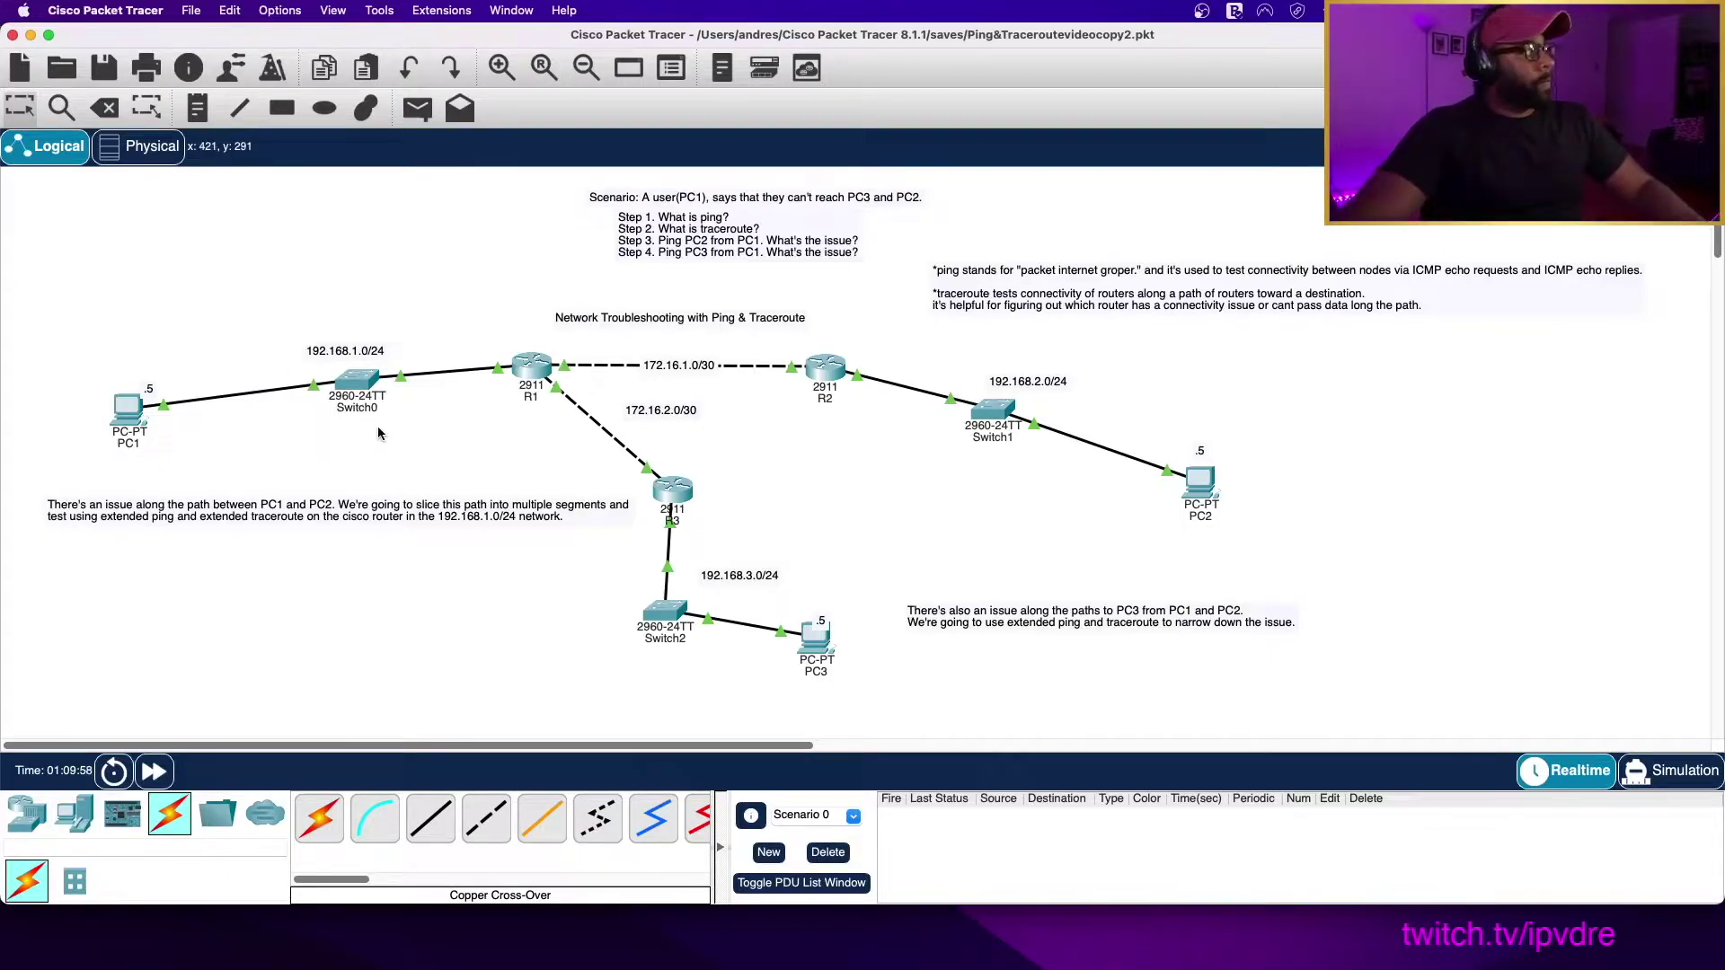
pyautogui.click(533, 365)
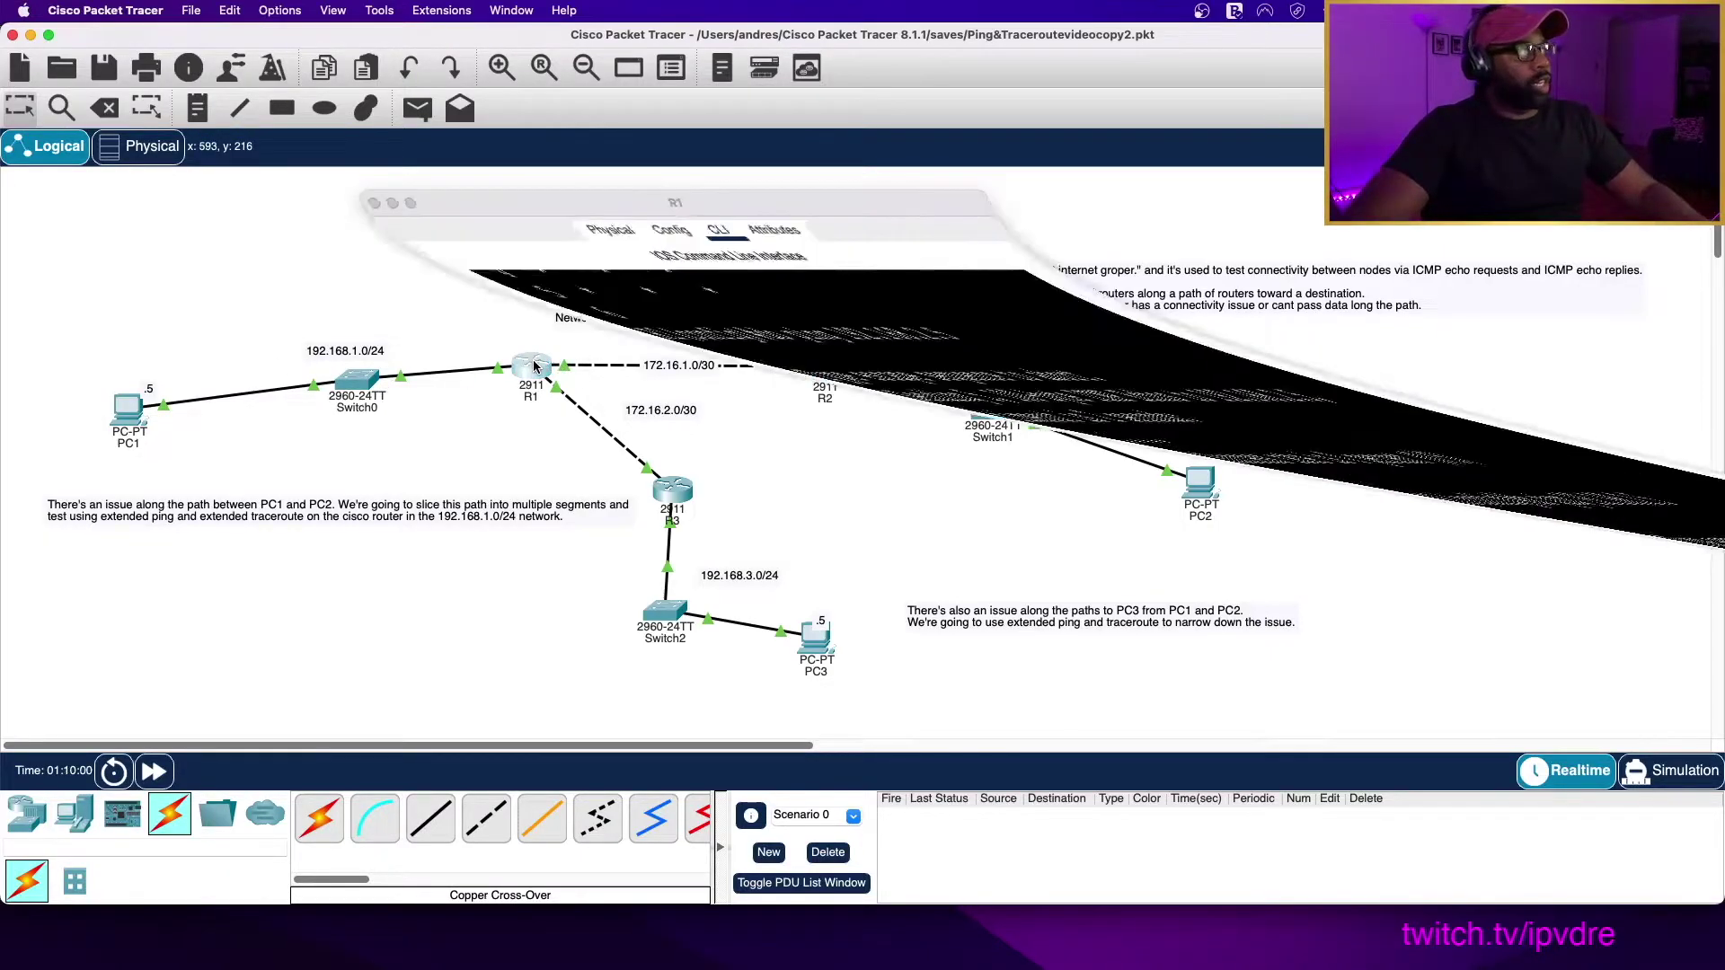
pyautogui.moveTo(631, 197); pyautogui.dragTo(1205, 77)
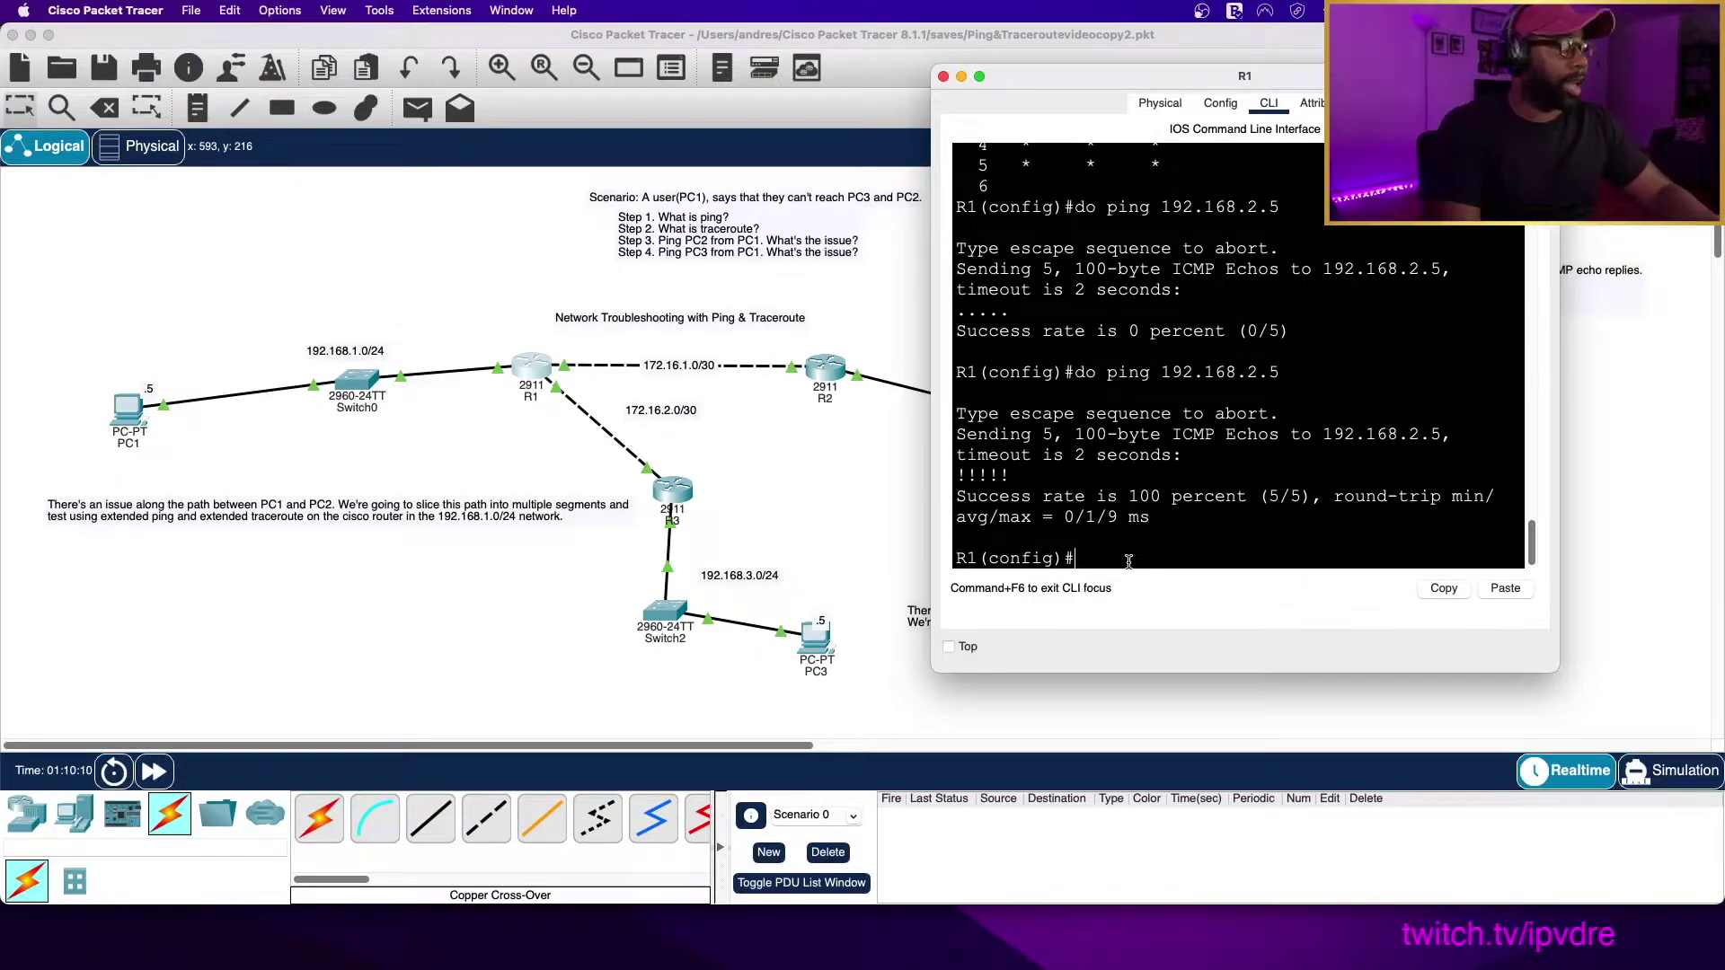
pyautogui.write('ping')
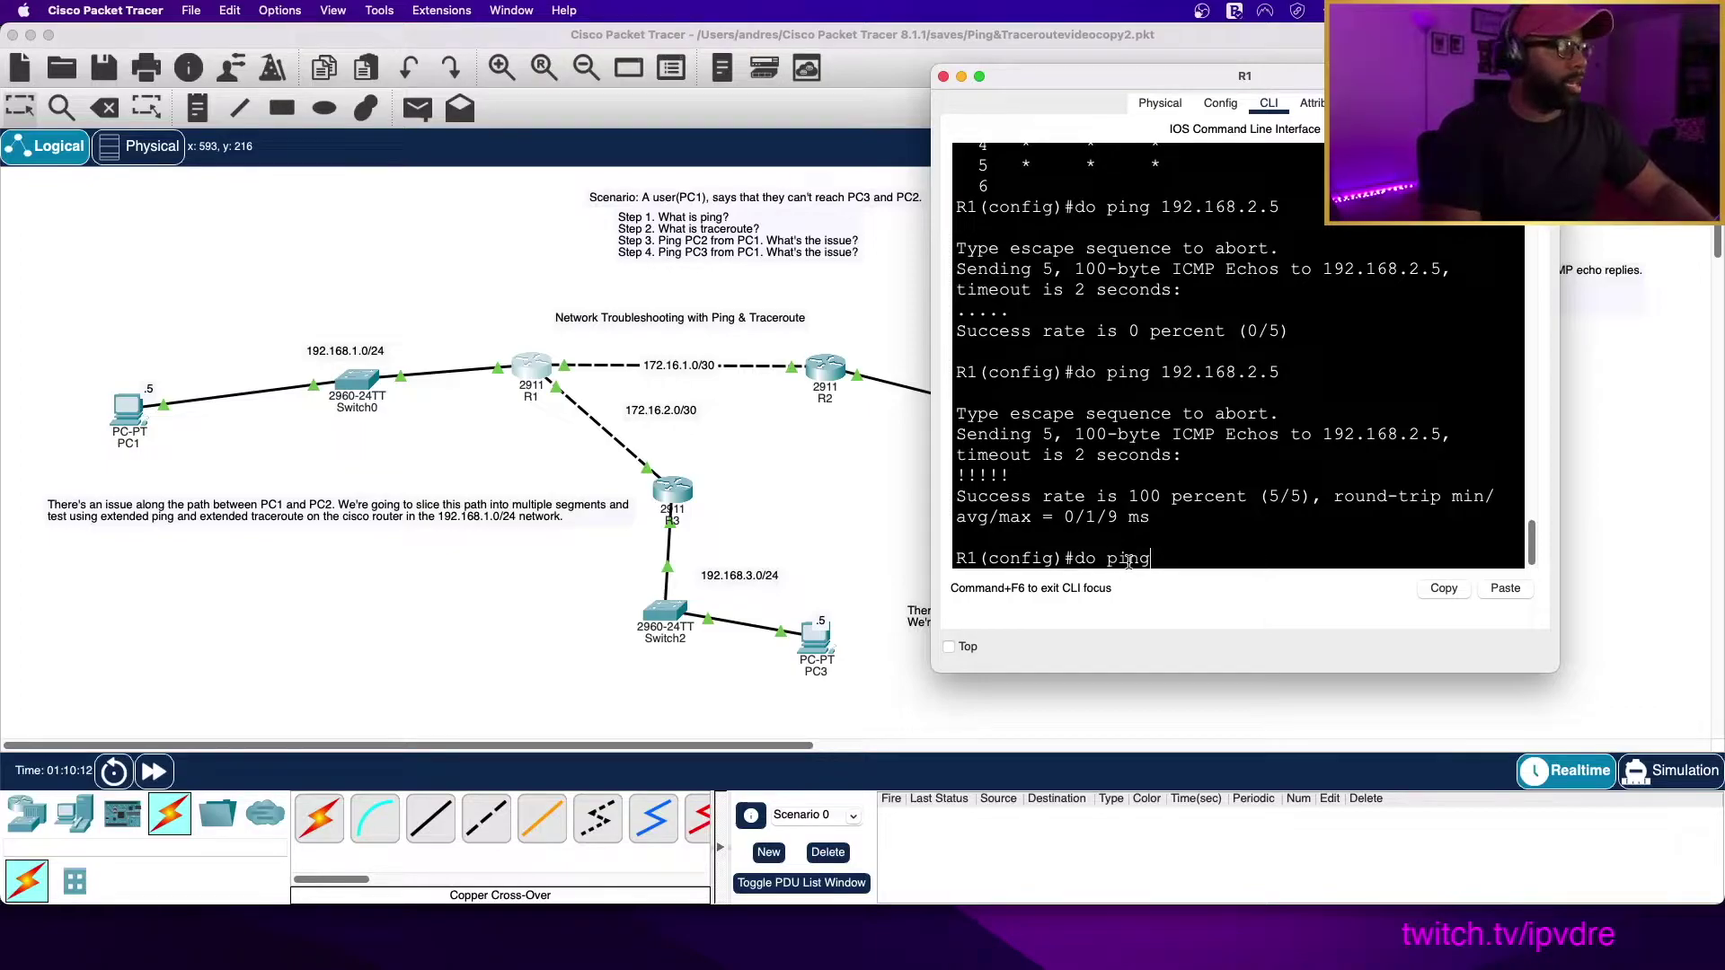
pyautogui.press('Return')
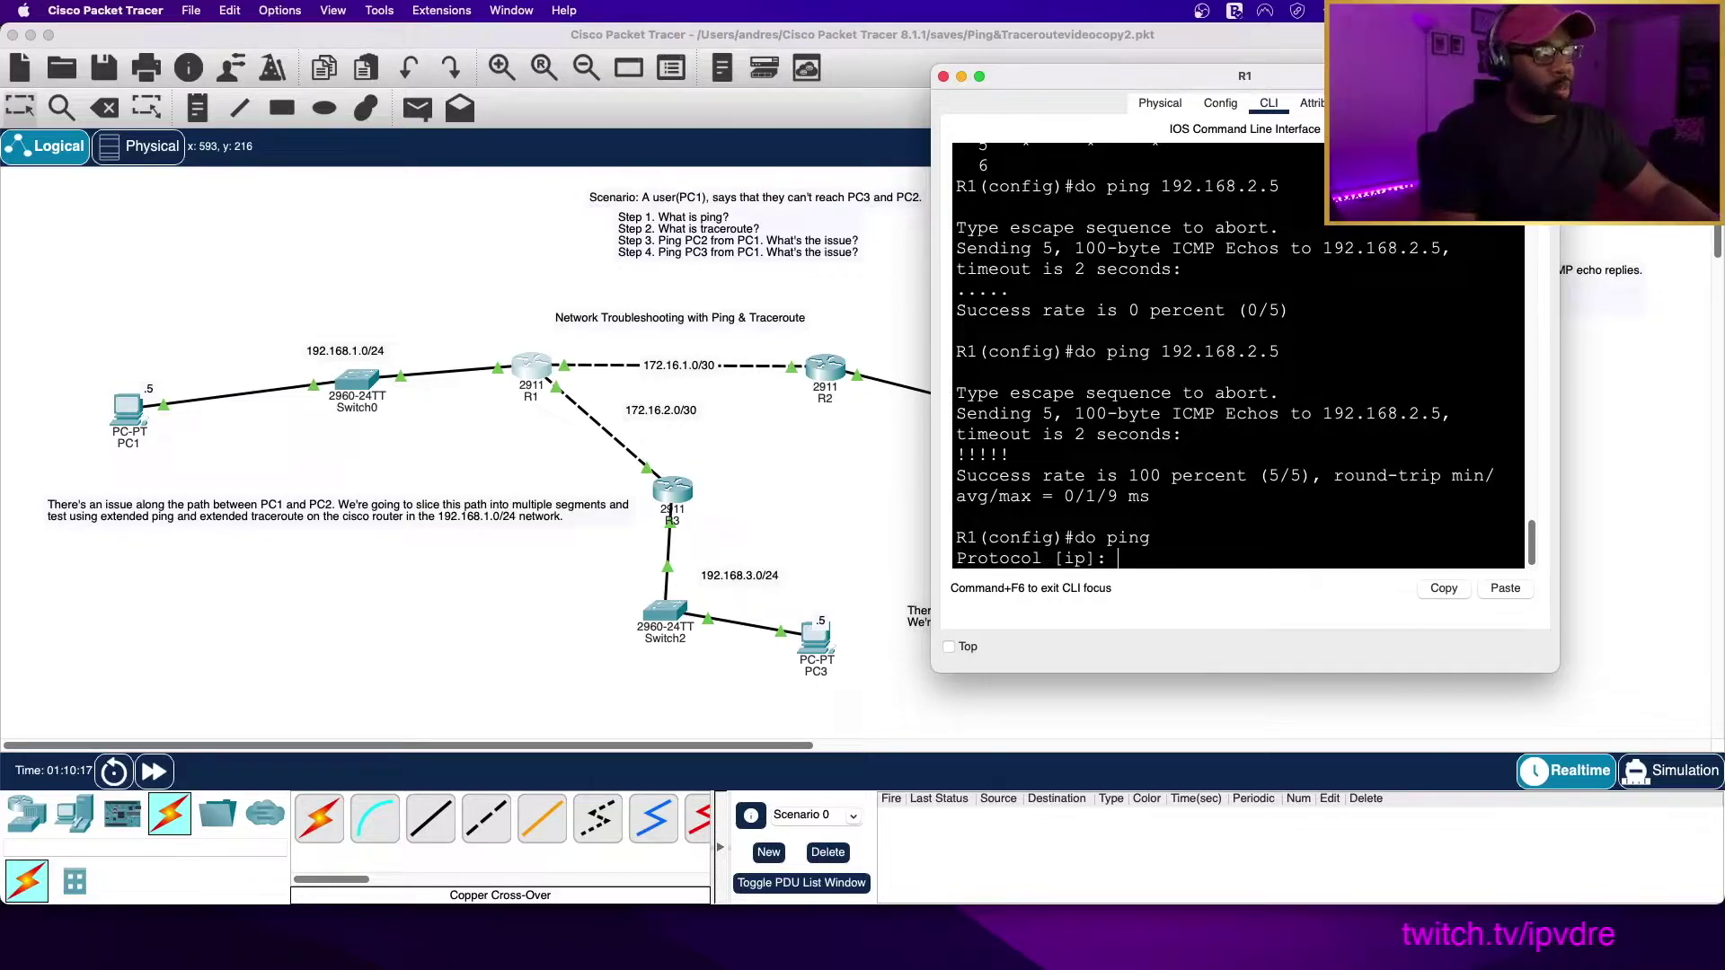
pyautogui.write('ip')
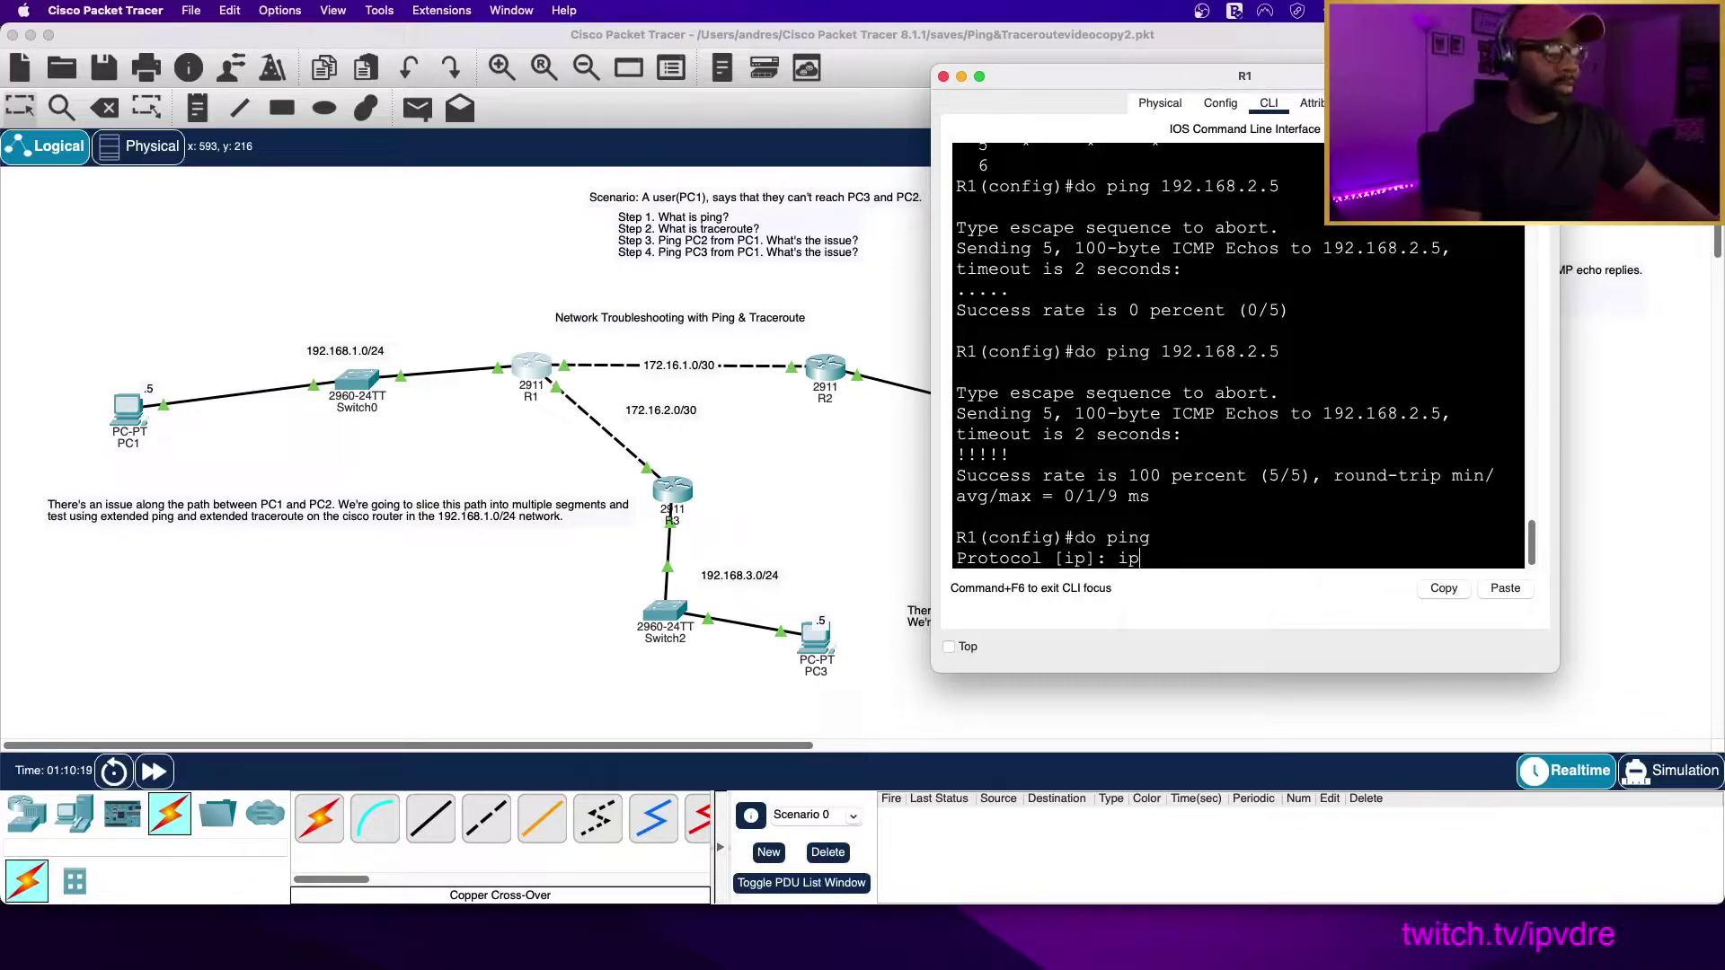
pyautogui.press('Return')
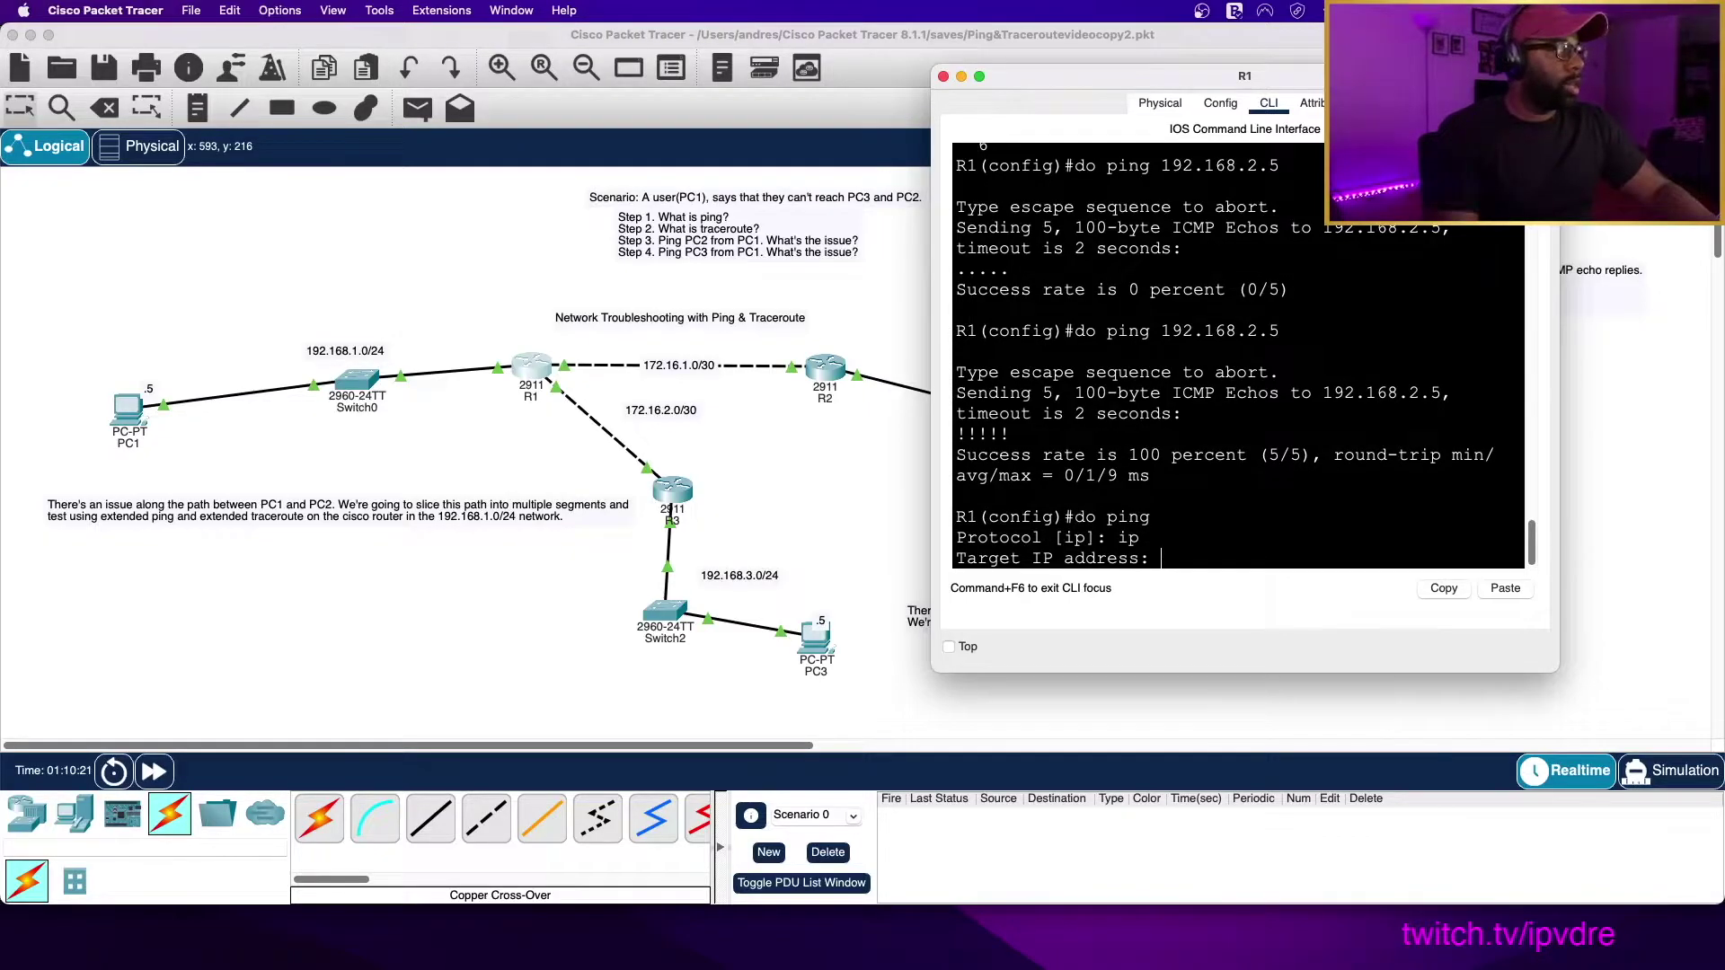
pyautogui.write('192')
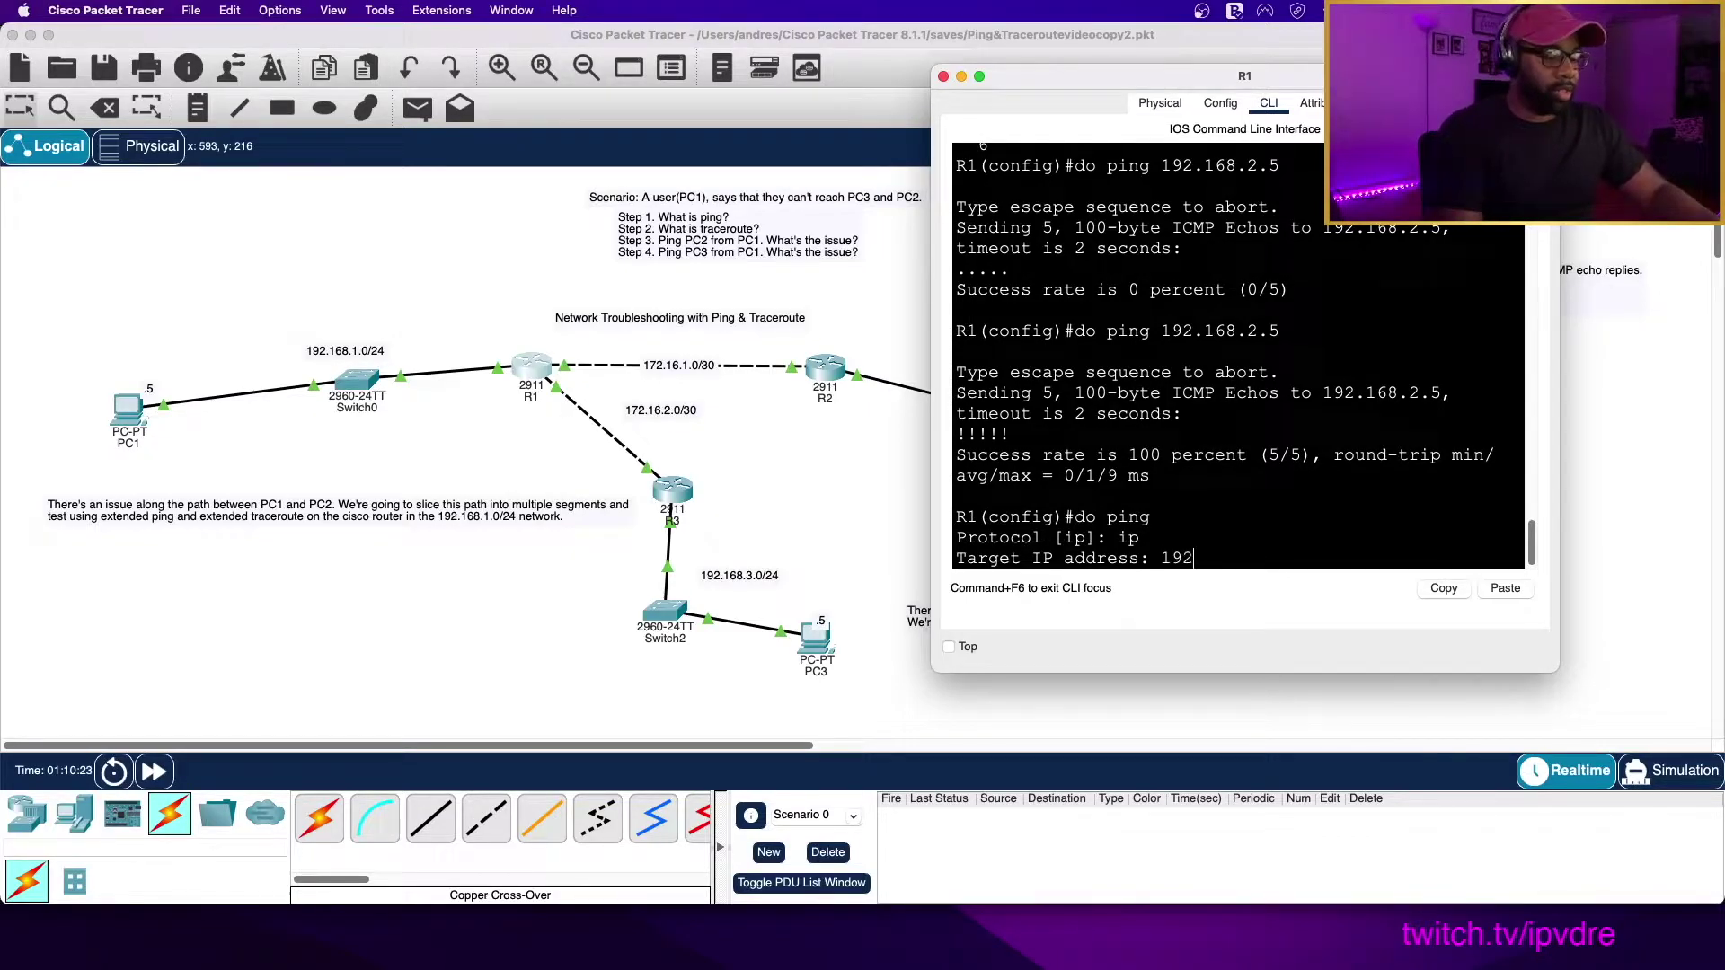
pyautogui.write('.168.1.5')
pyautogui.press('Return')
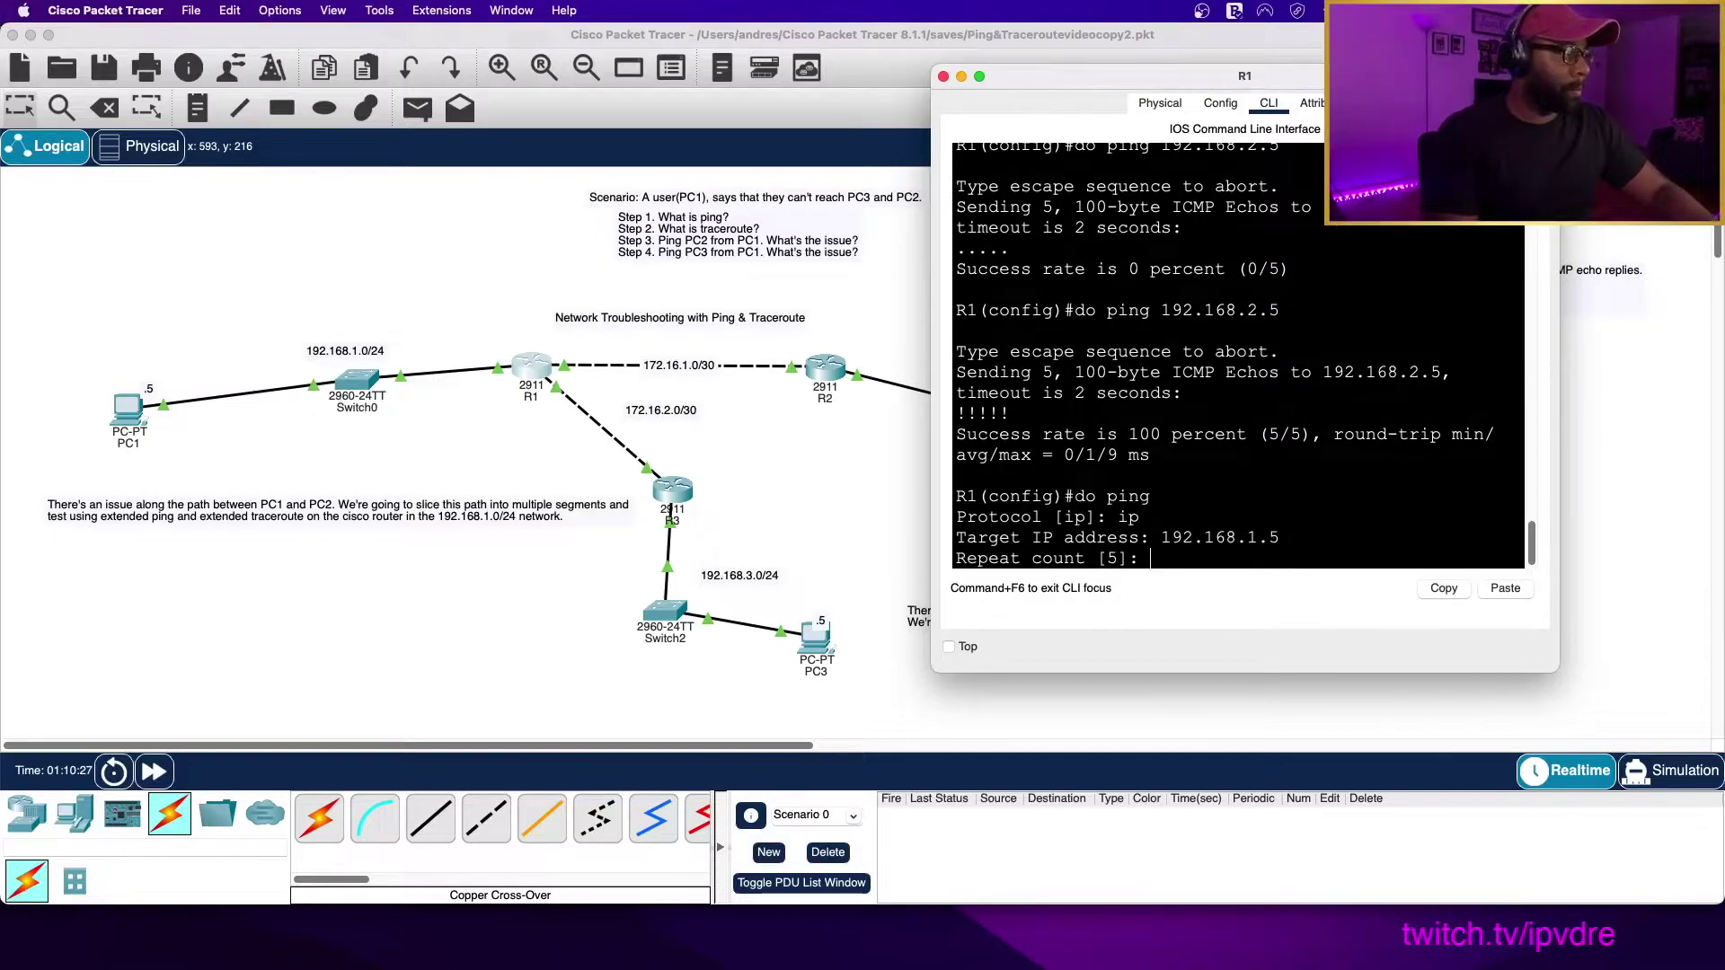
# Accept the ping's default repeat count, datagram size and timeout, and answer y to extended commands
pyautogui.press('Return')
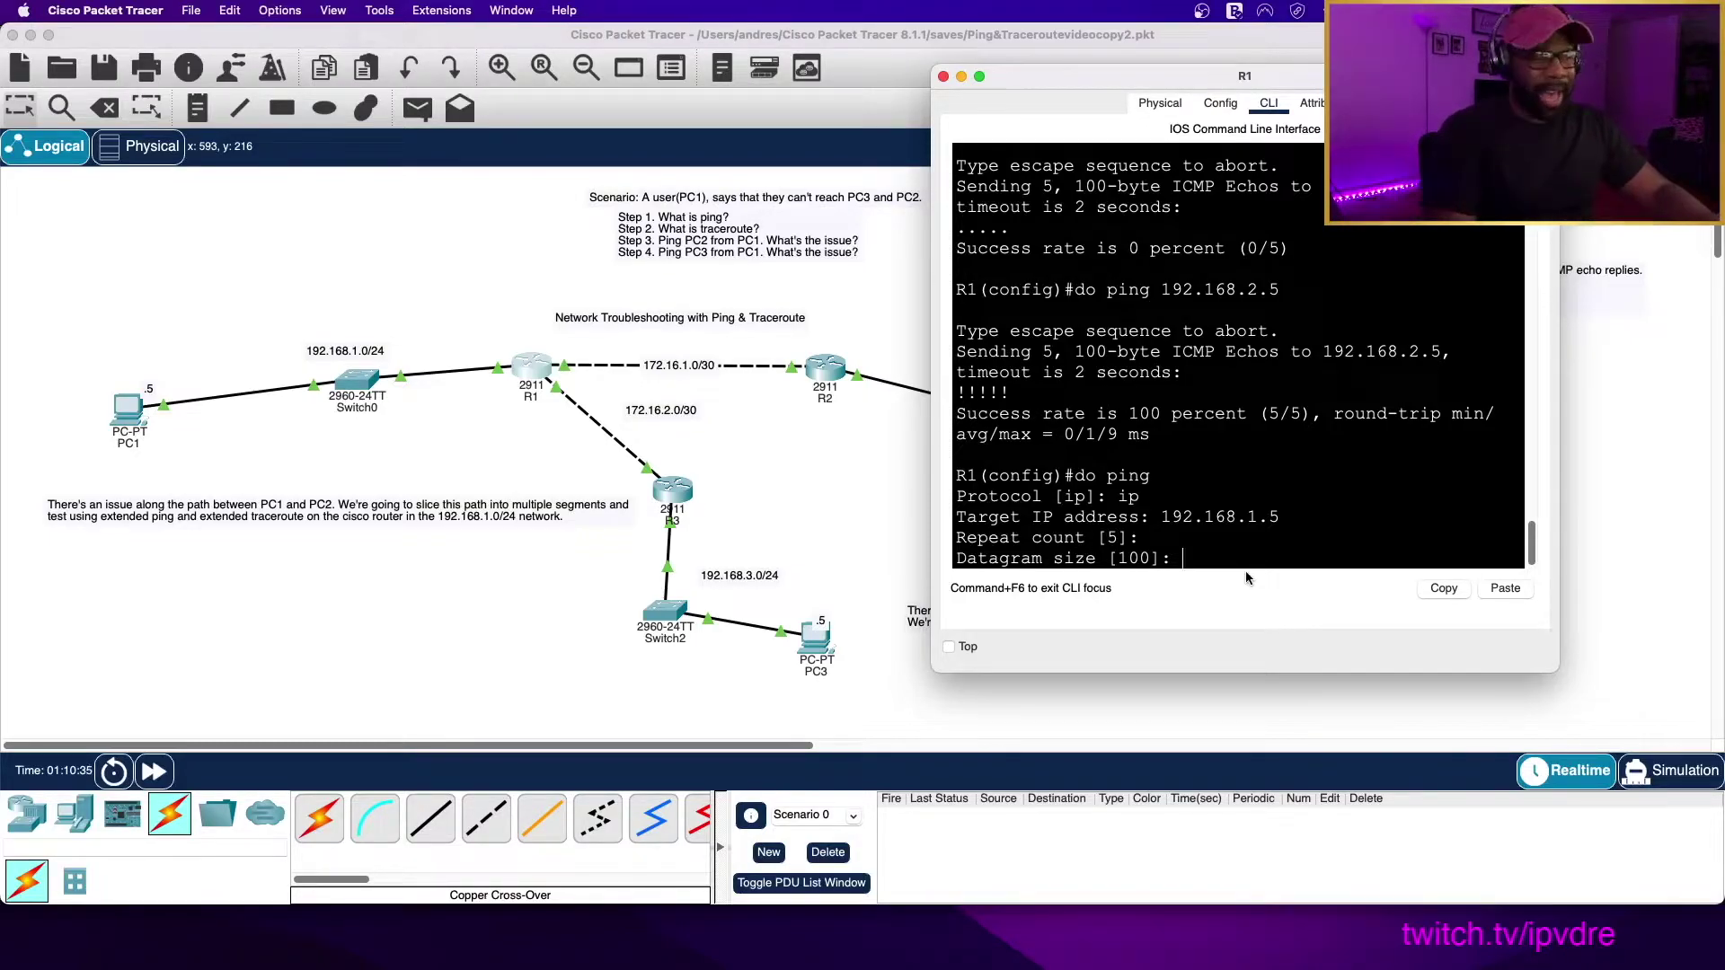
pyautogui.press('Return')
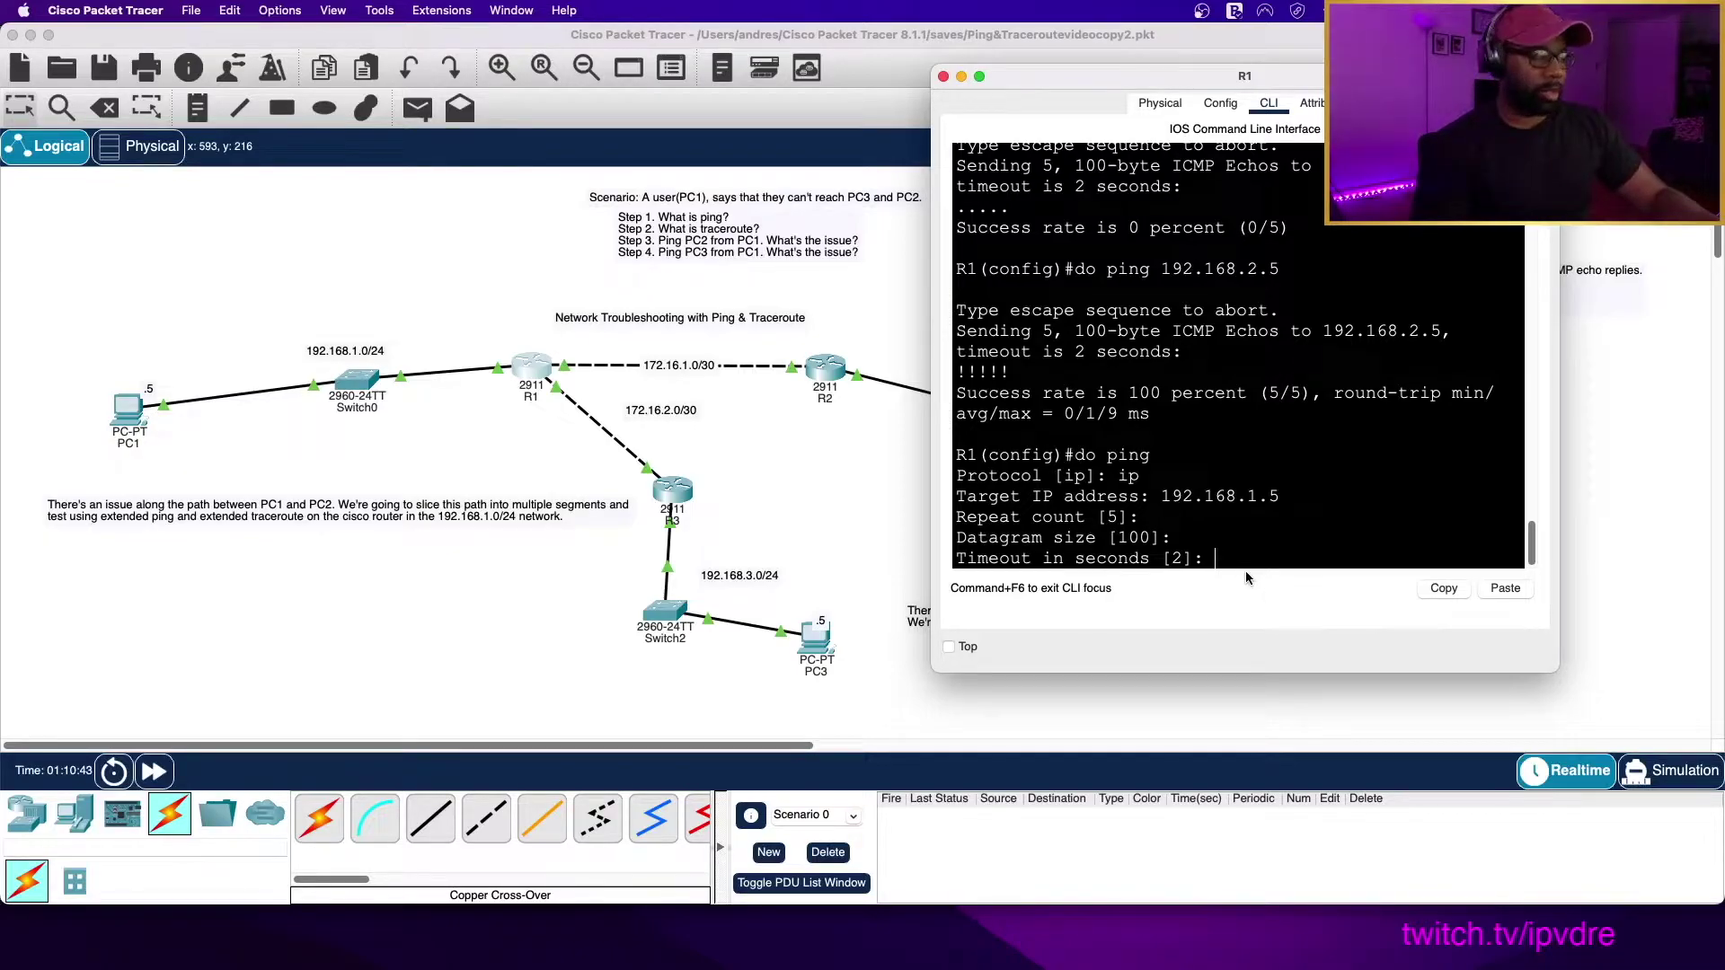
pyautogui.press('Return')
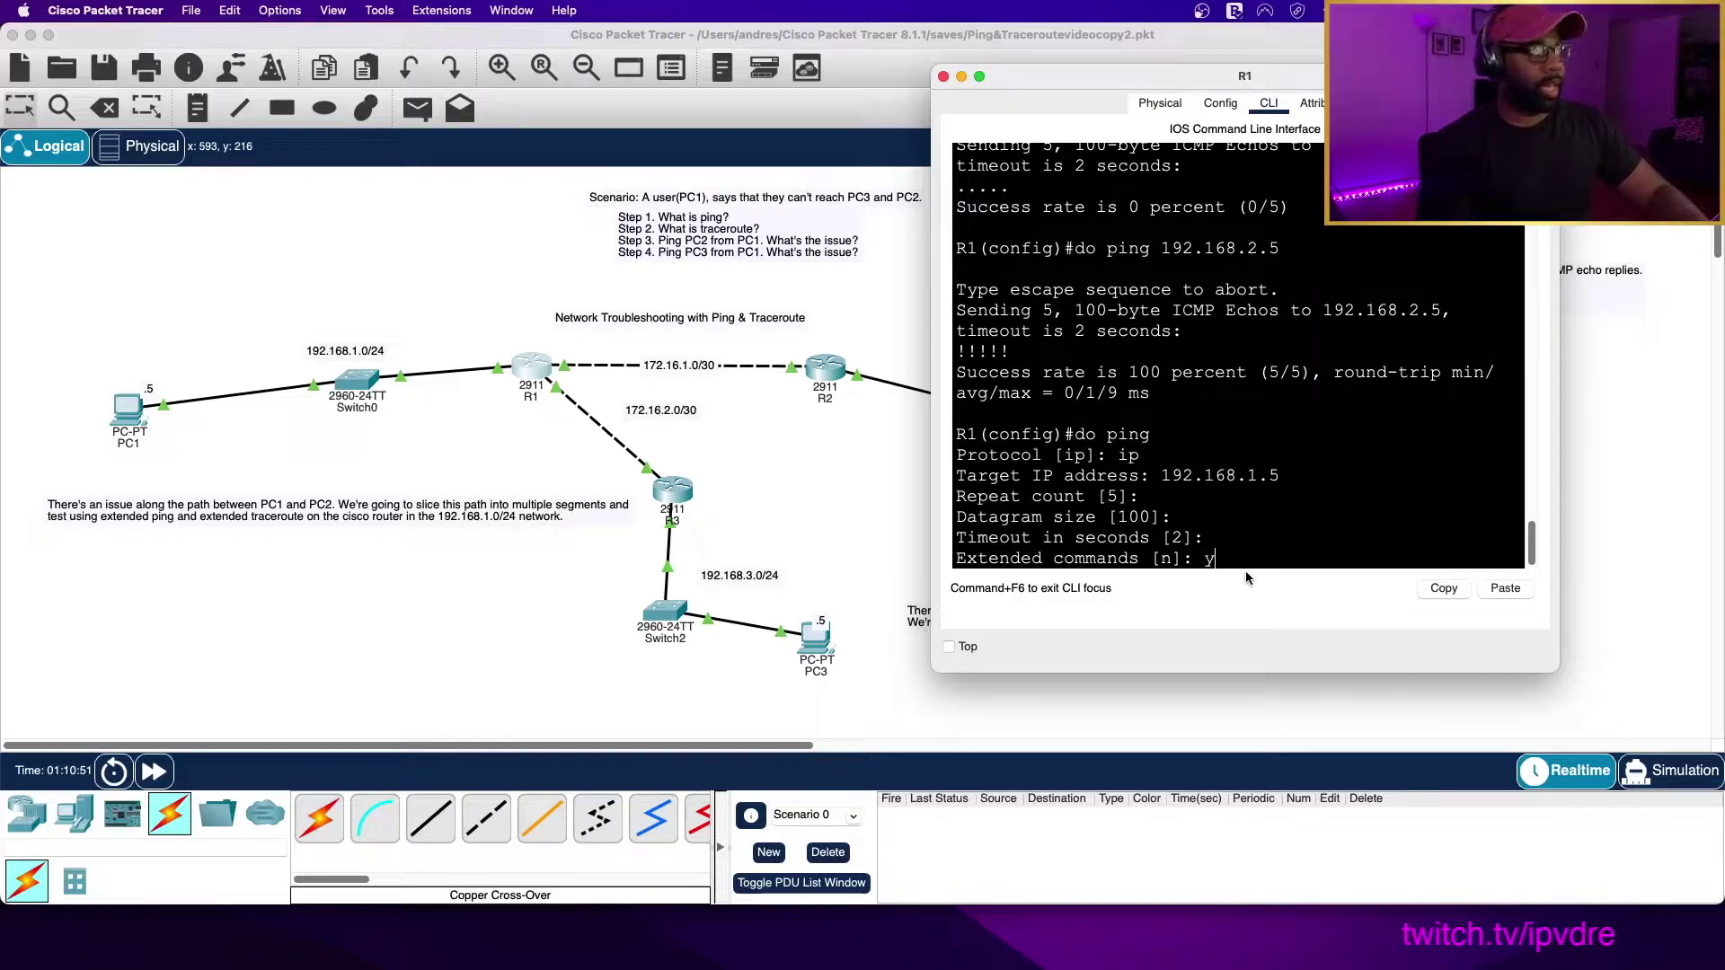
pyautogui.press('Return')
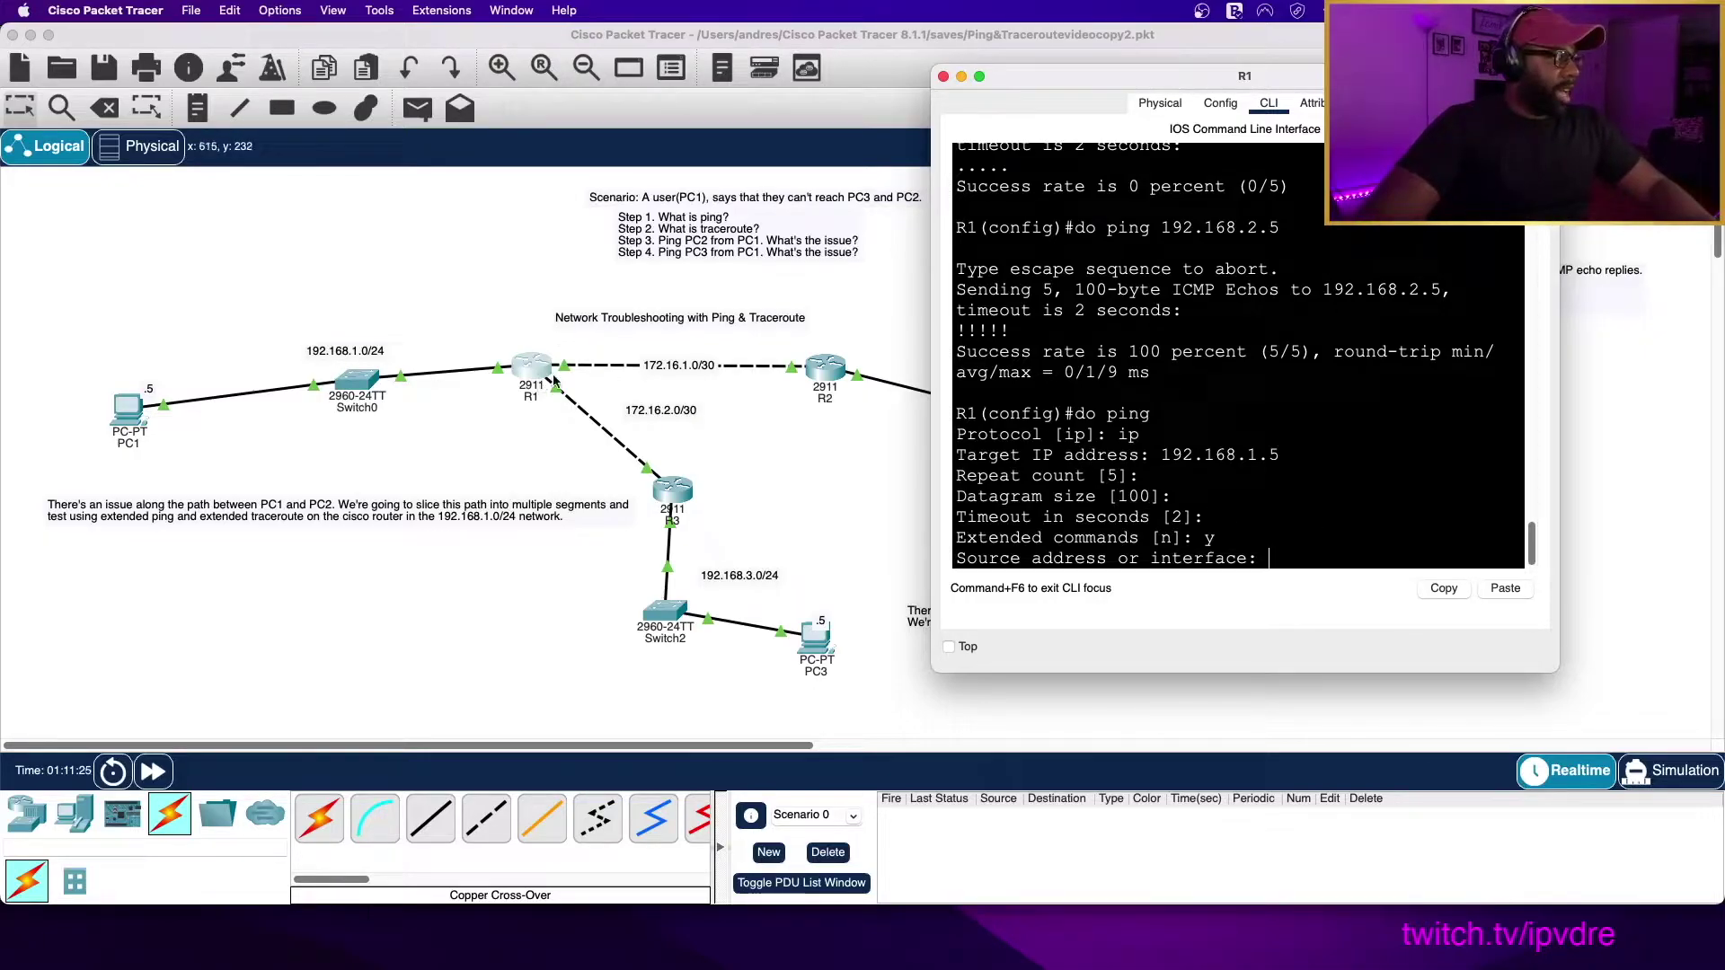
# Set the extended ping's source address to 172.16.1.1 and accept the defaults for all remaining options to run it
pyautogui.write('172.16')
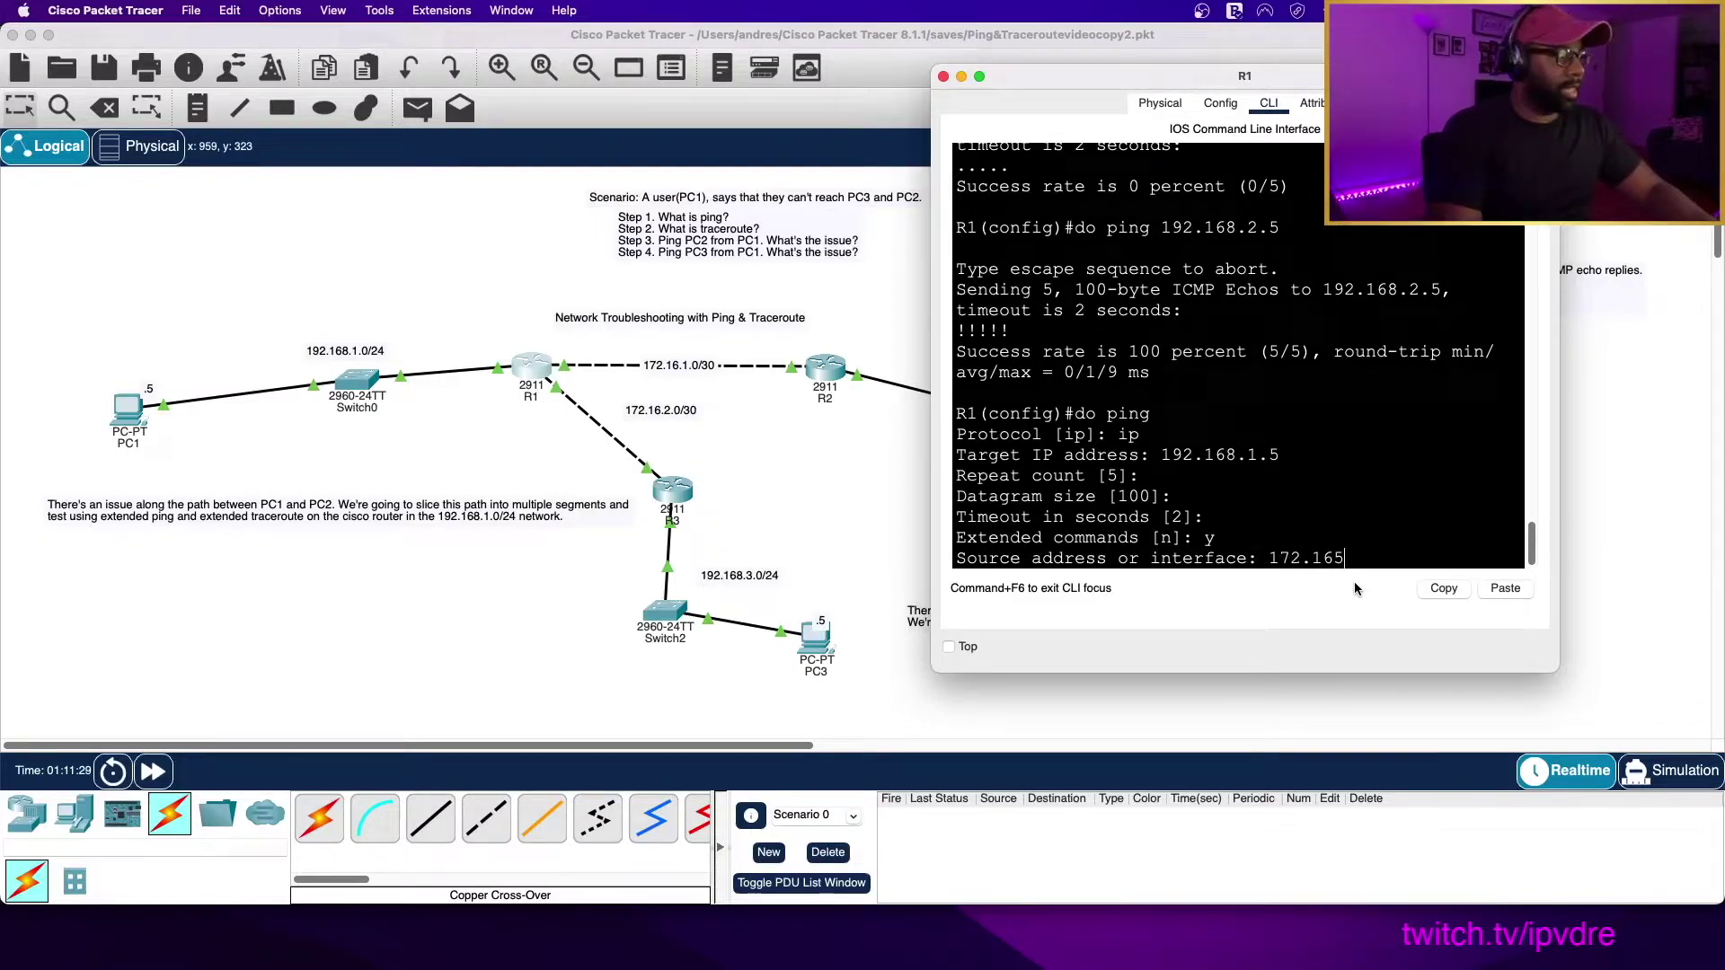
pyautogui.write('.1.')
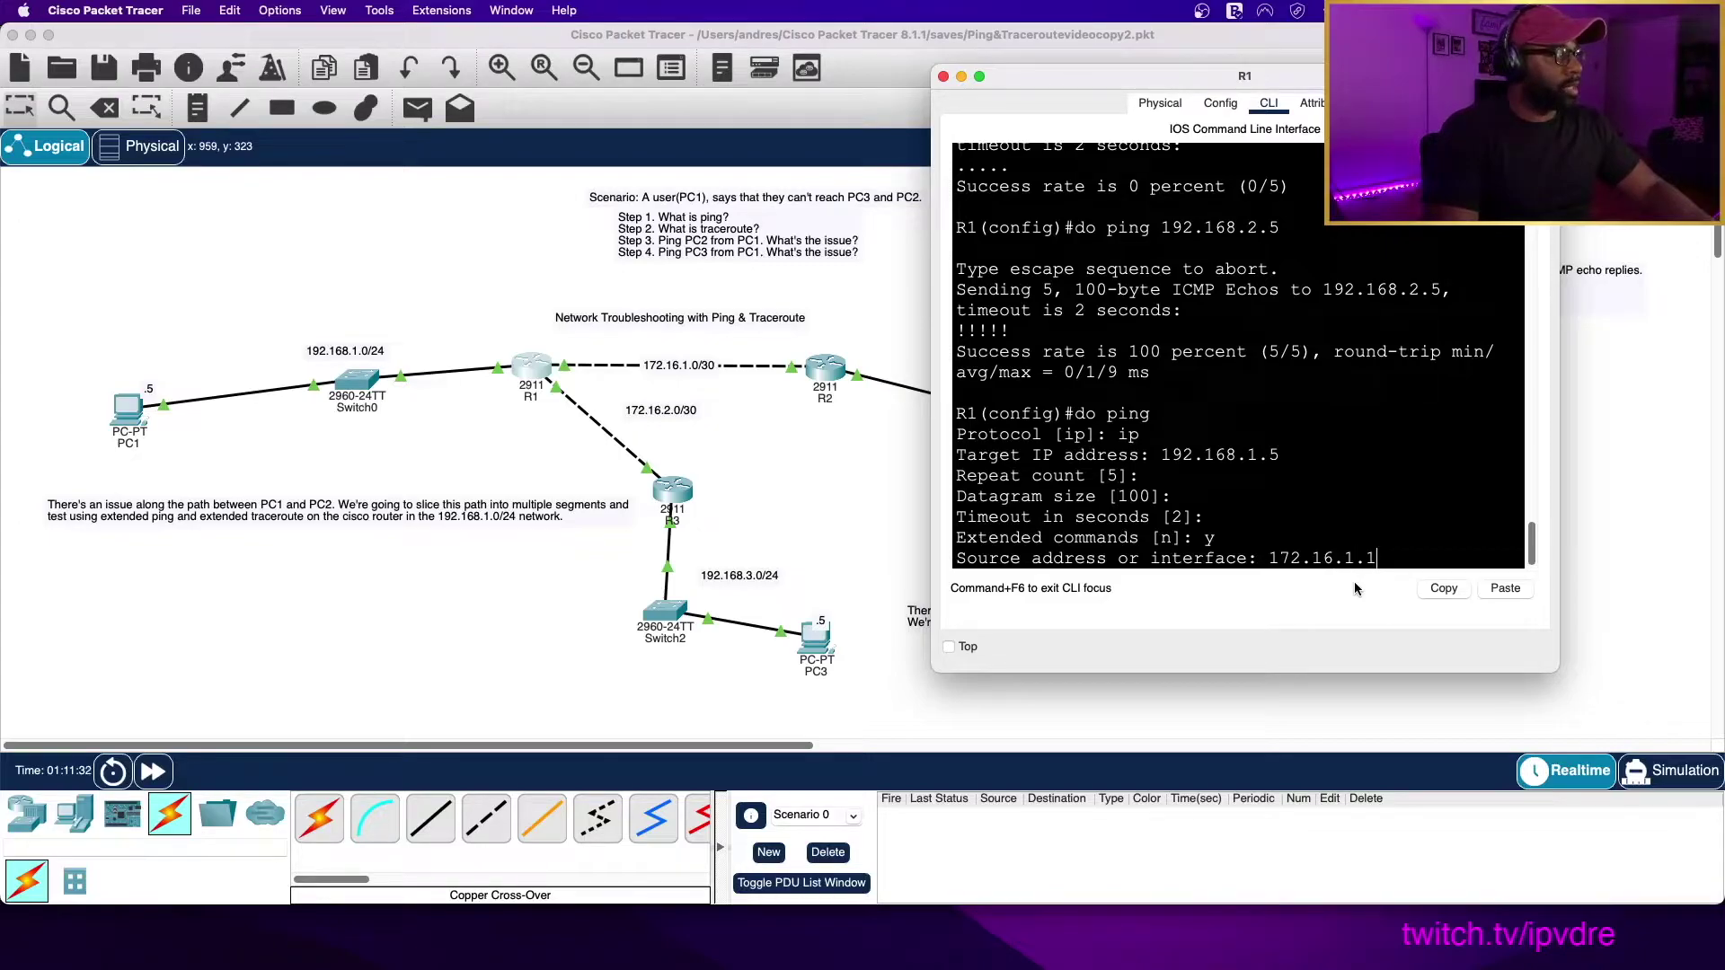
pyautogui.write('1')
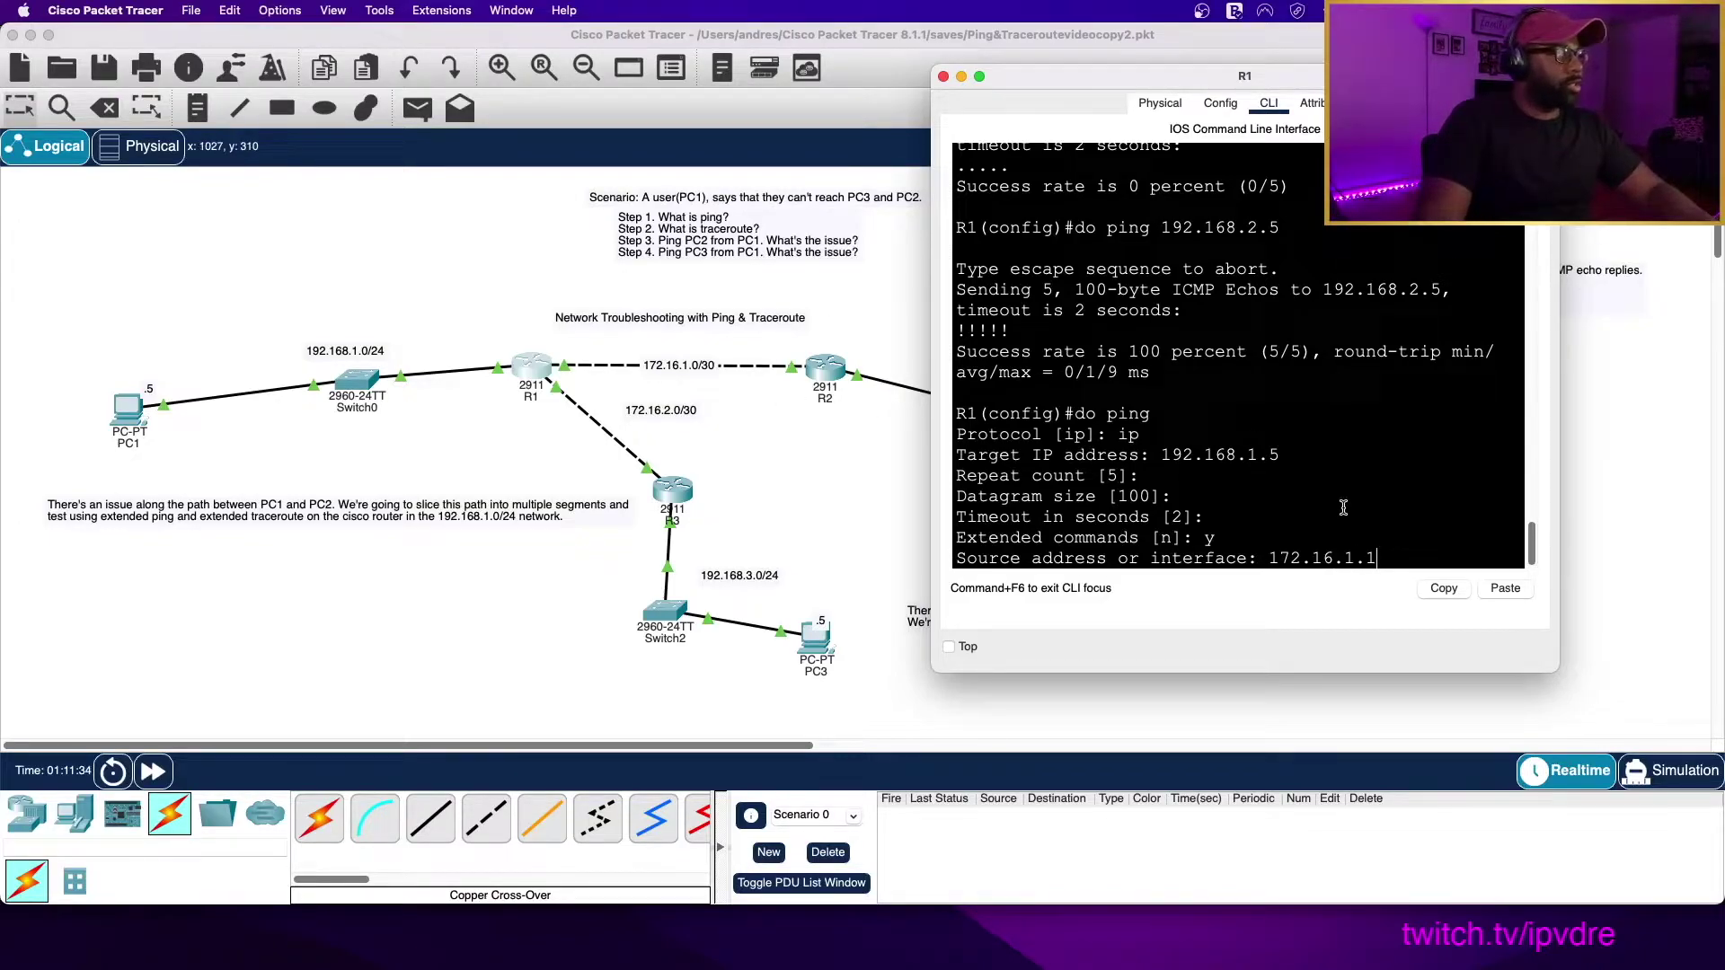
pyautogui.press('Return')
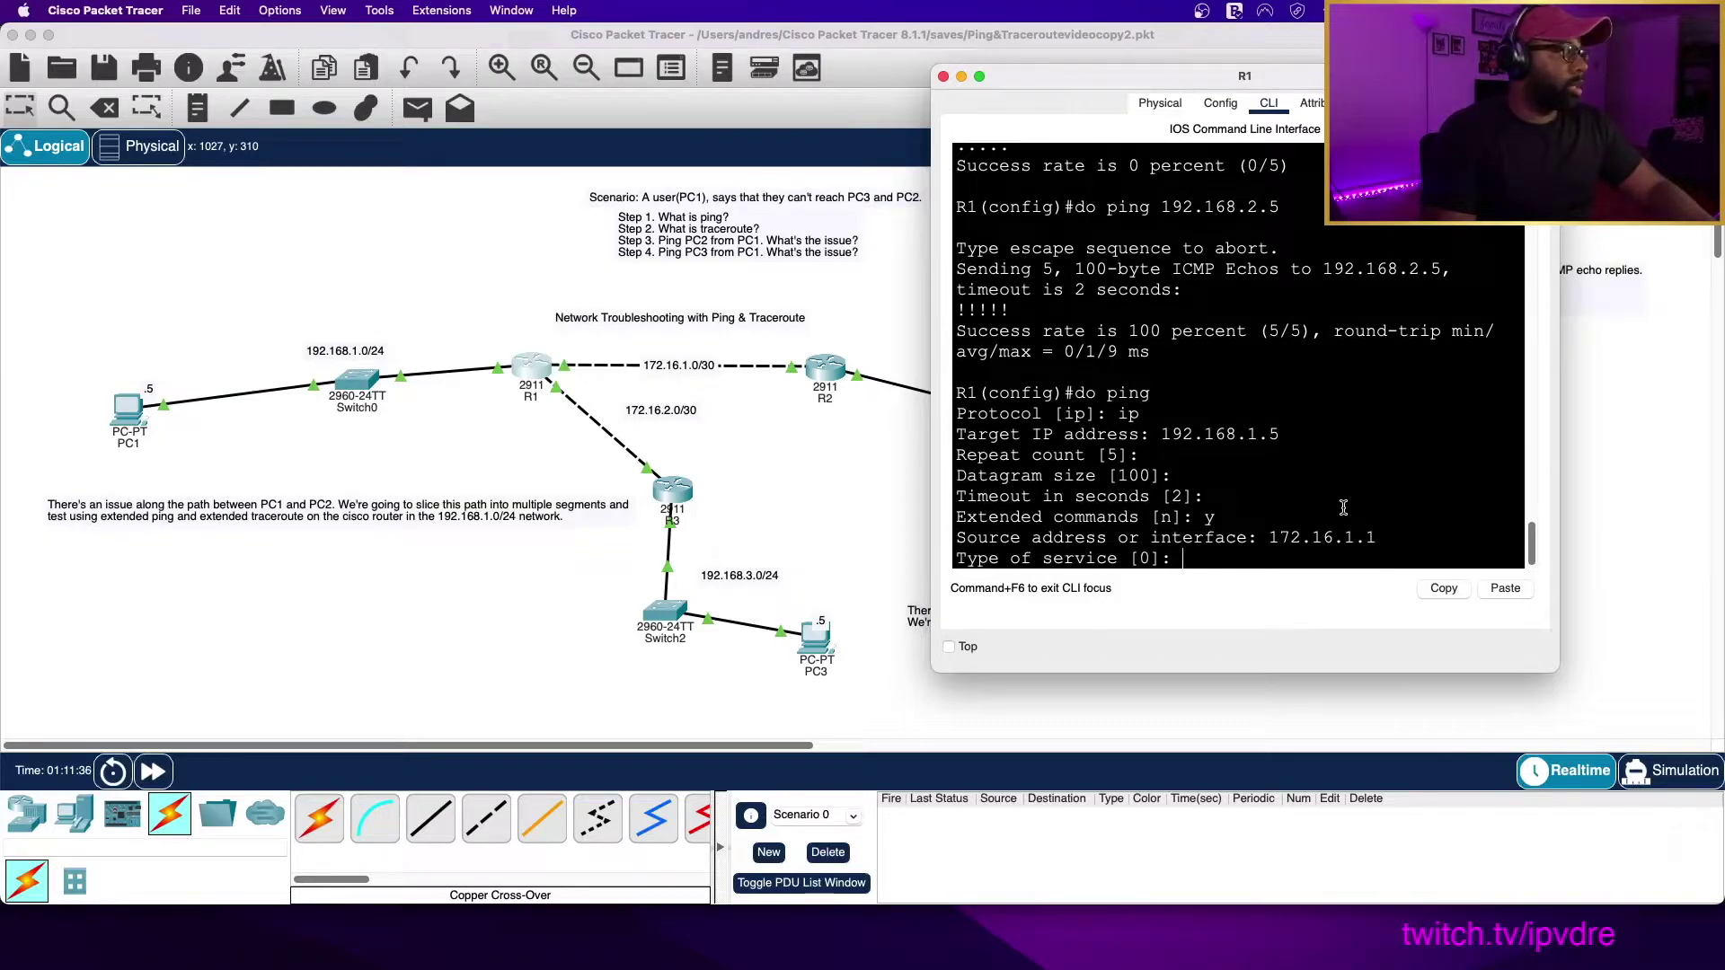
pyautogui.press('Return')
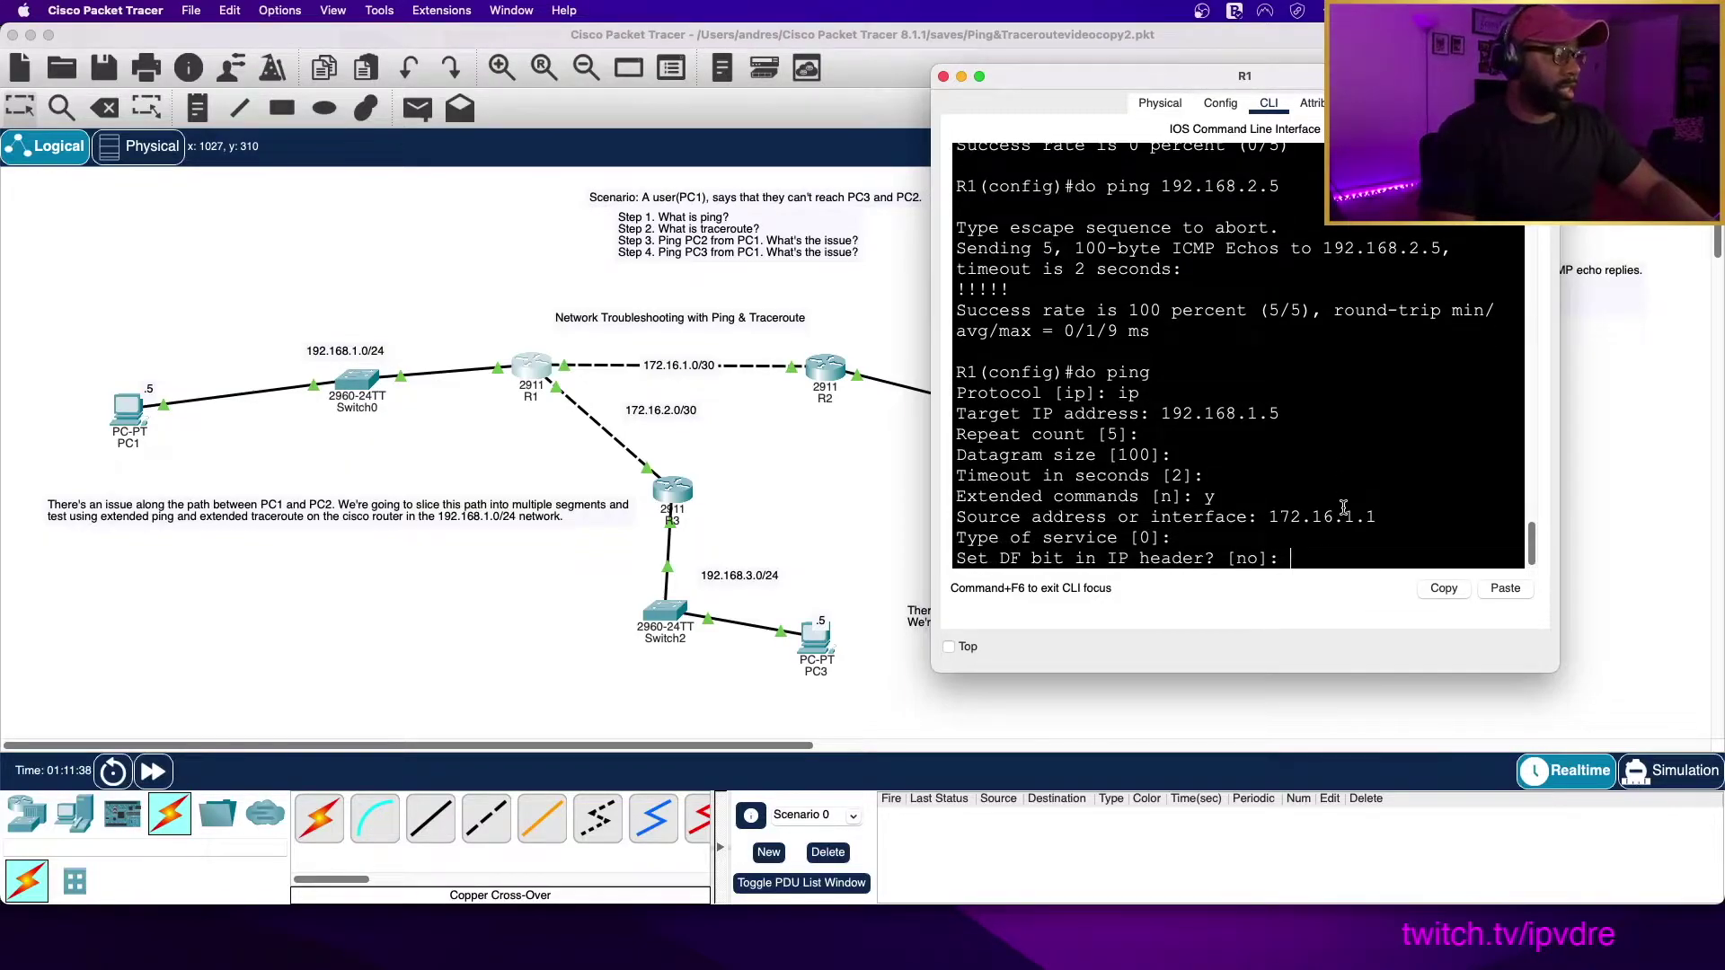
pyautogui.press('Return')
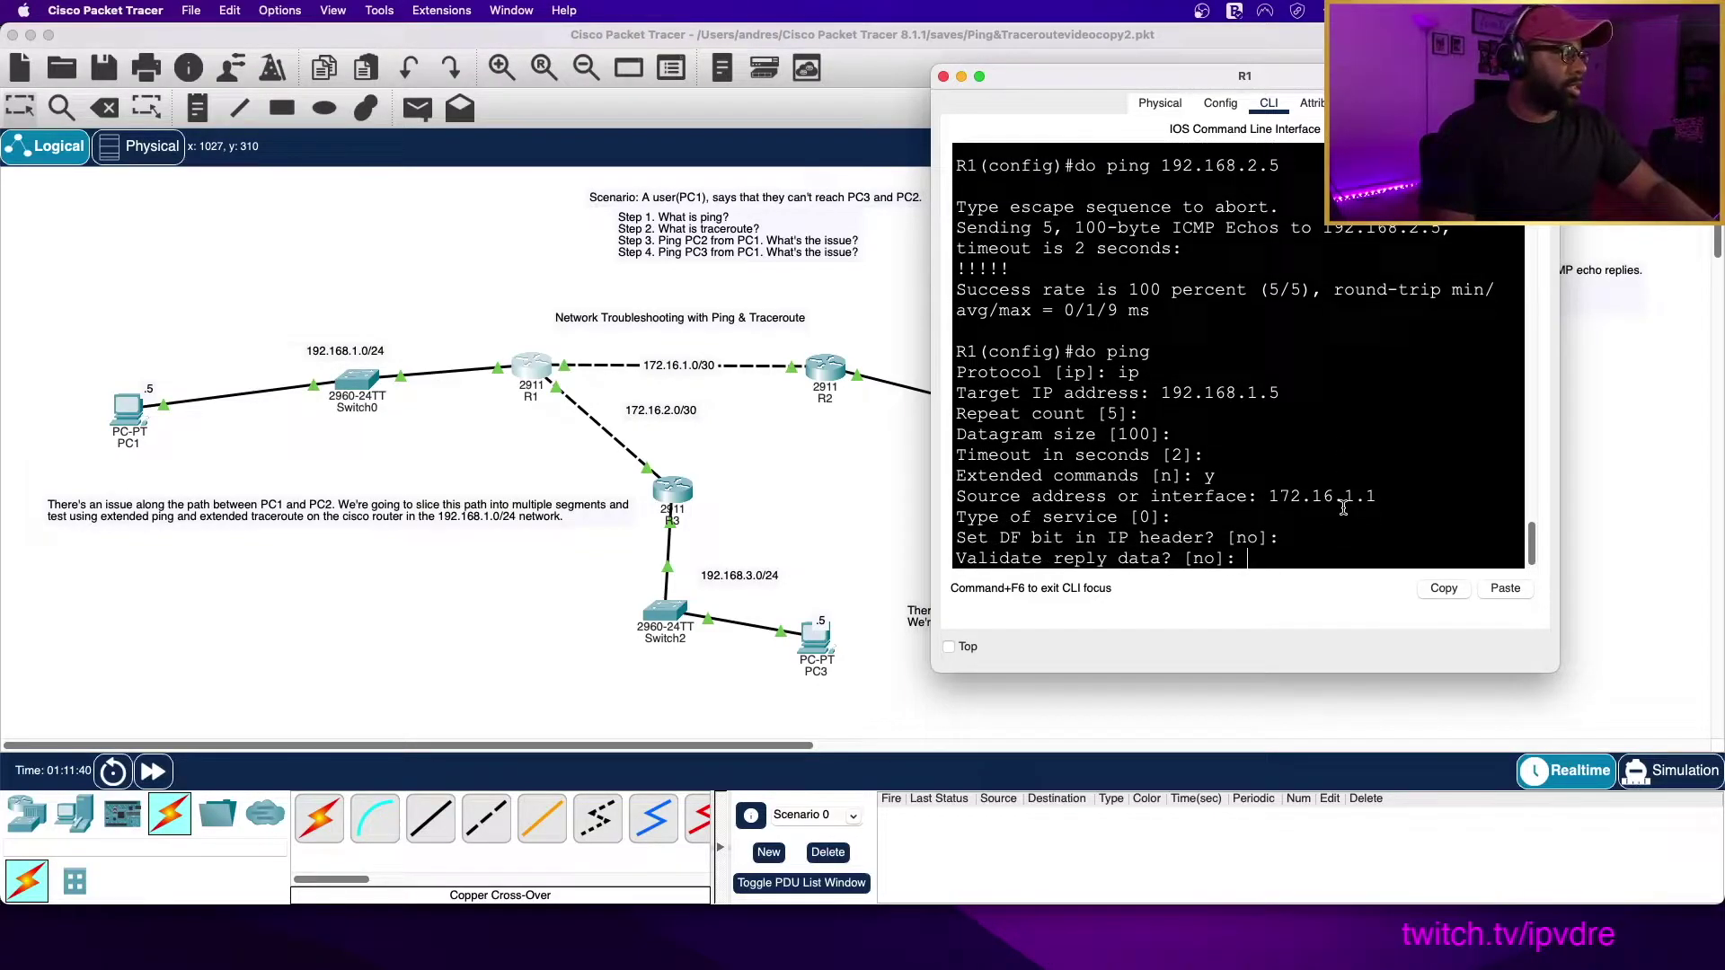
pyautogui.press('Return')
pyautogui.press('Return')
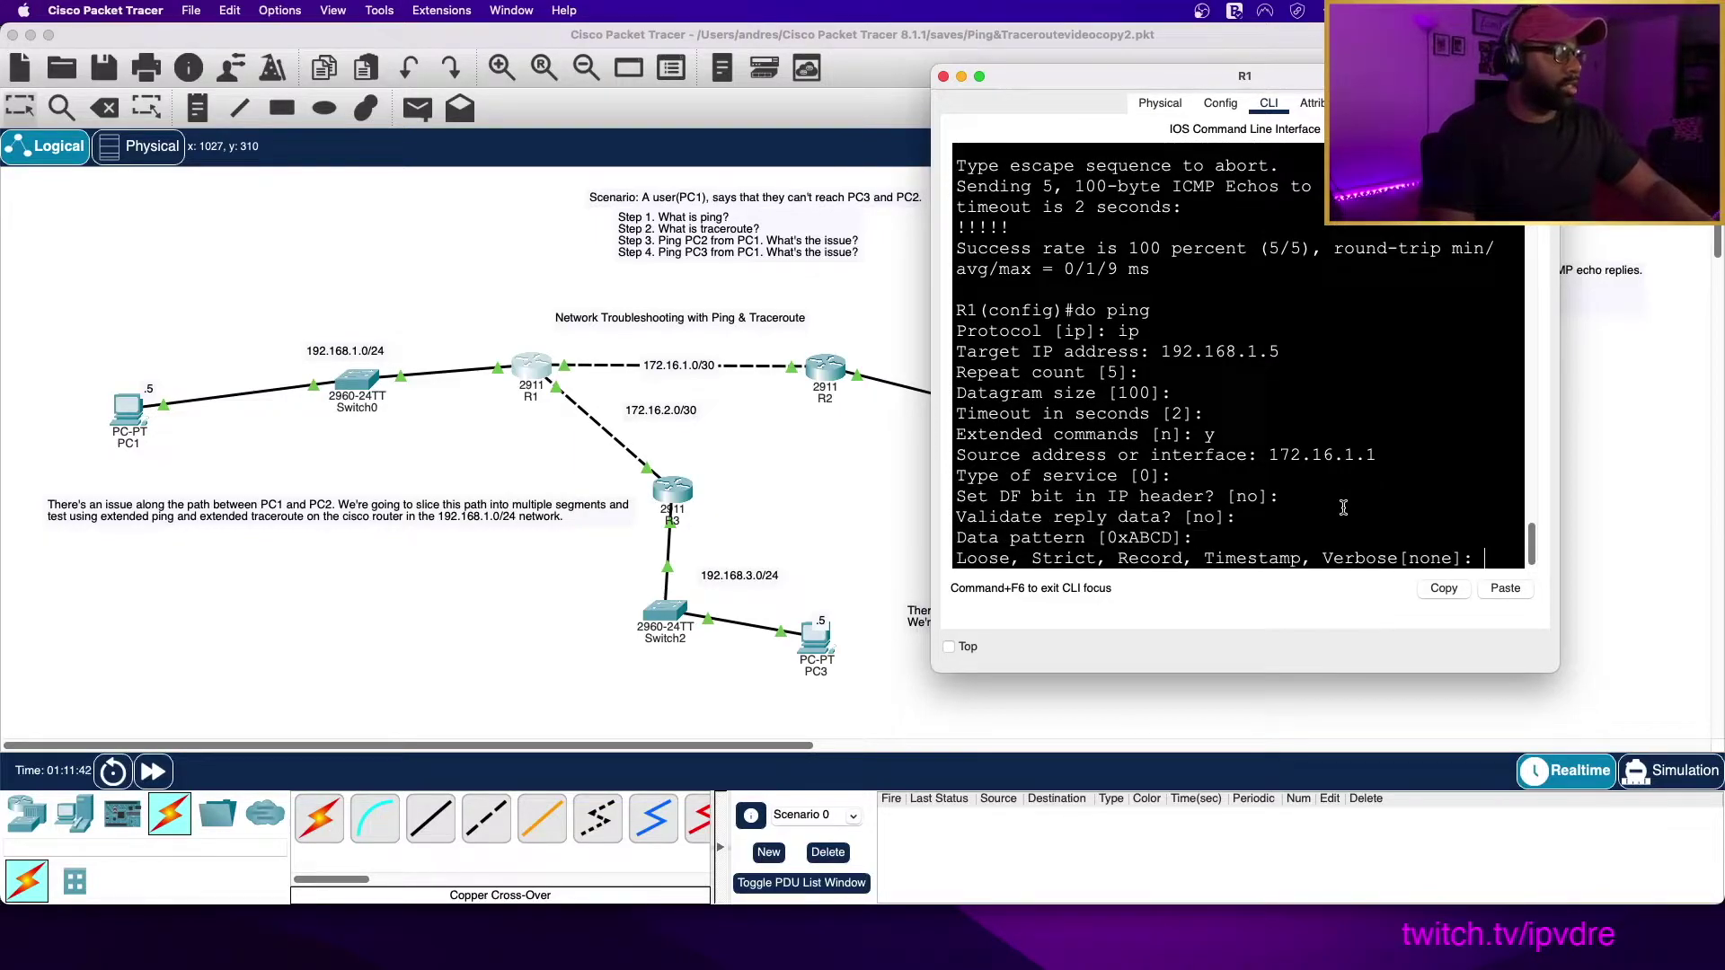
pyautogui.press('Return')
pyautogui.press('Return')
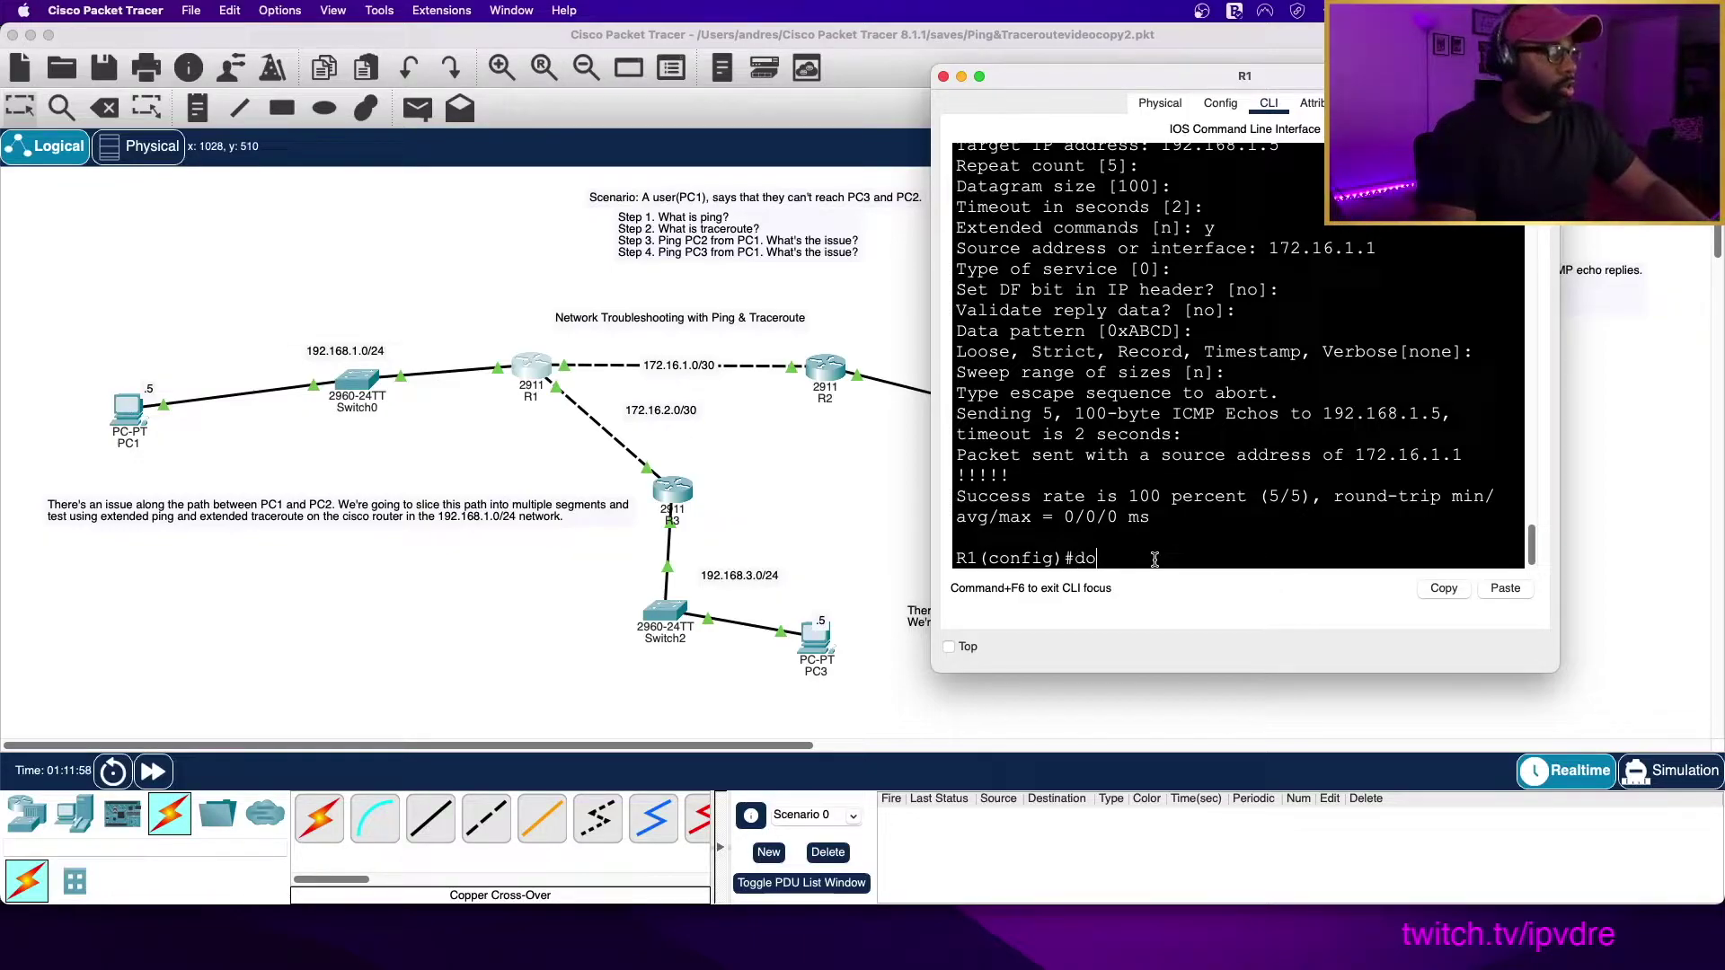
# Ping PC3 at 192.168.3.5 twice from R1's command line
pyautogui.write('192.168')
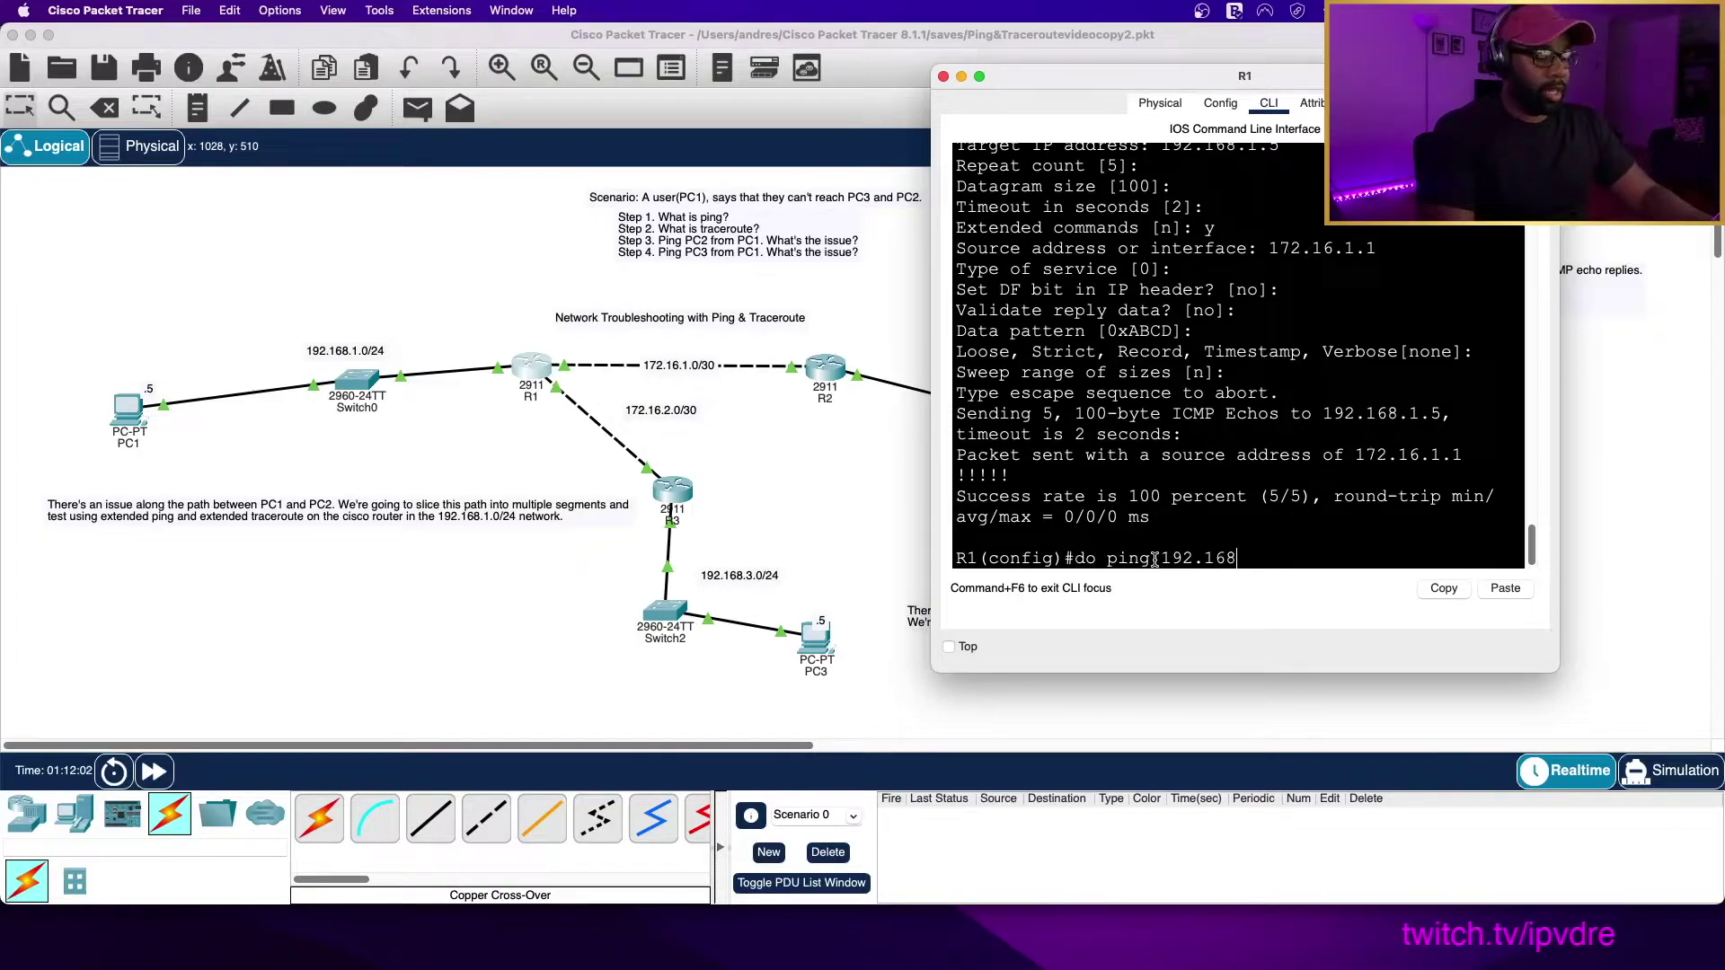
pyautogui.write('.3.5')
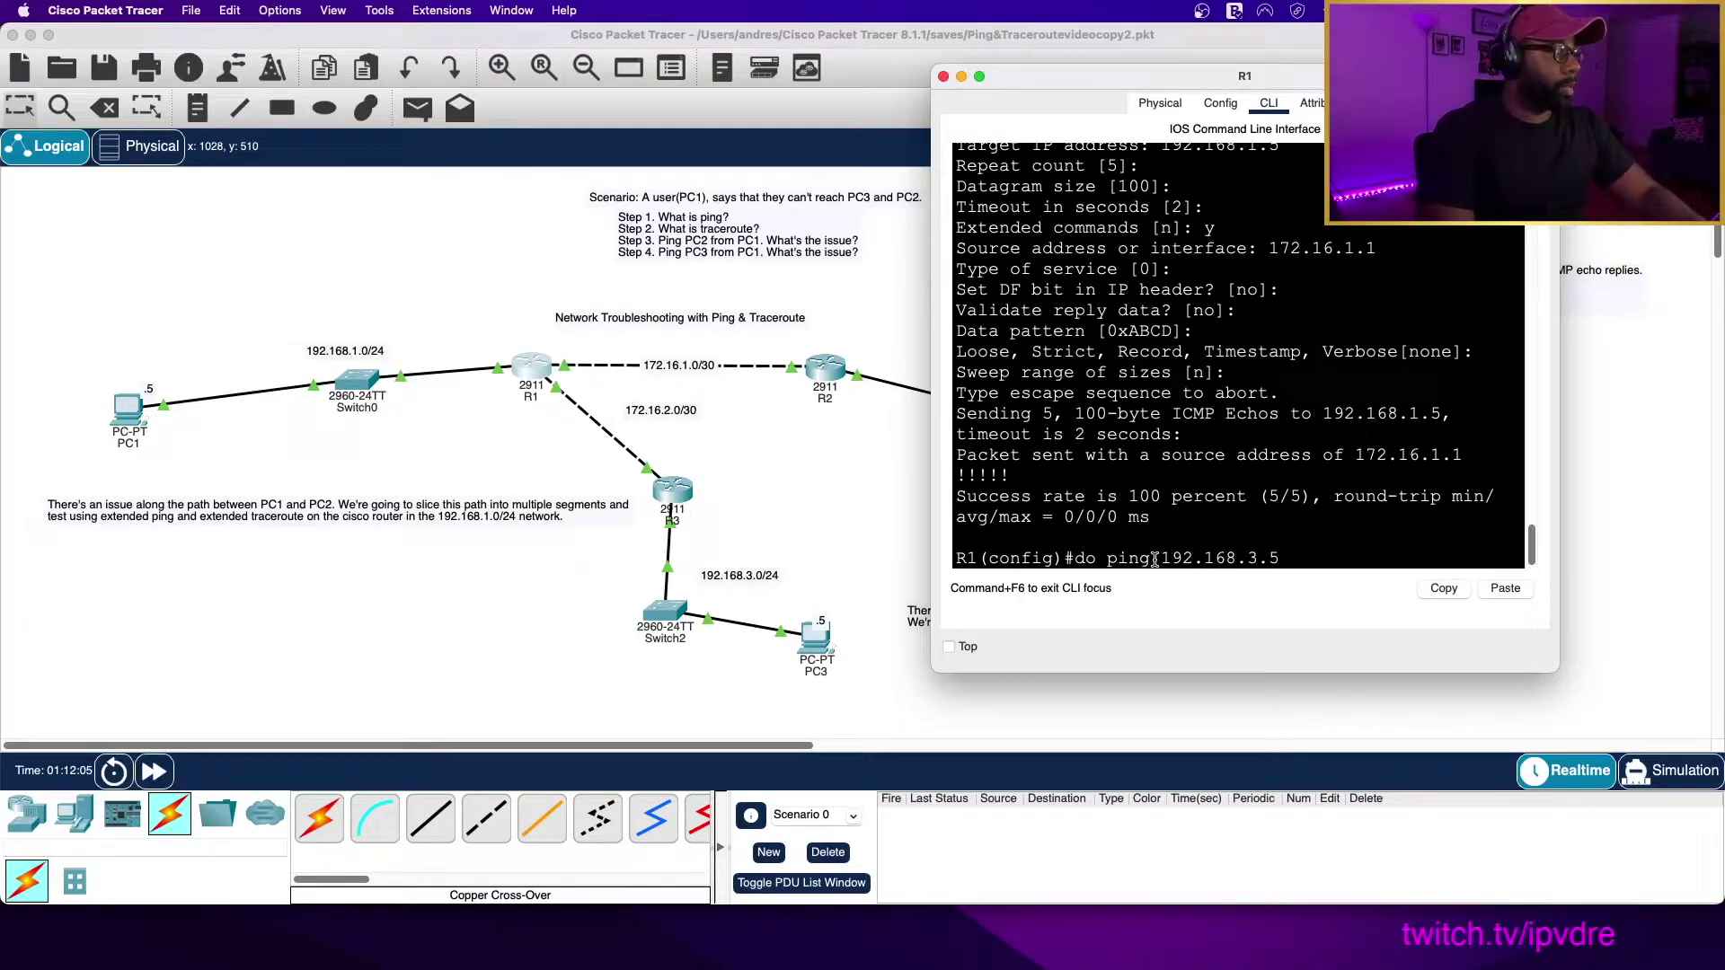
pyautogui.press('Return')
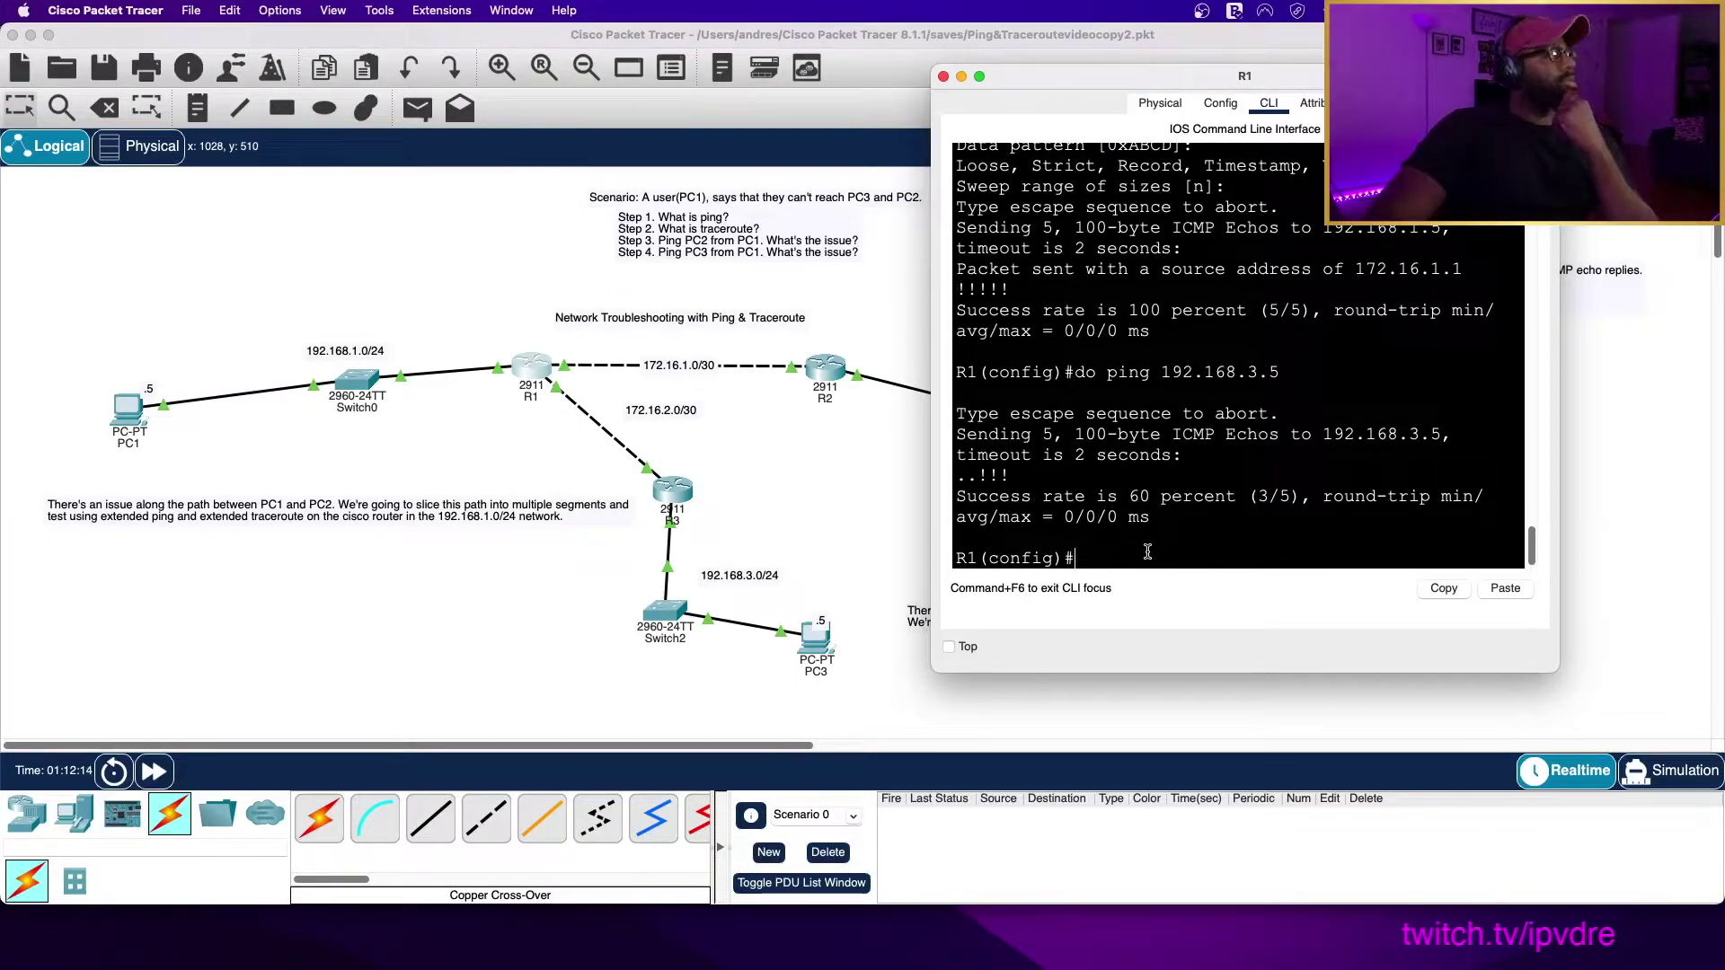
pyautogui.press('Up')
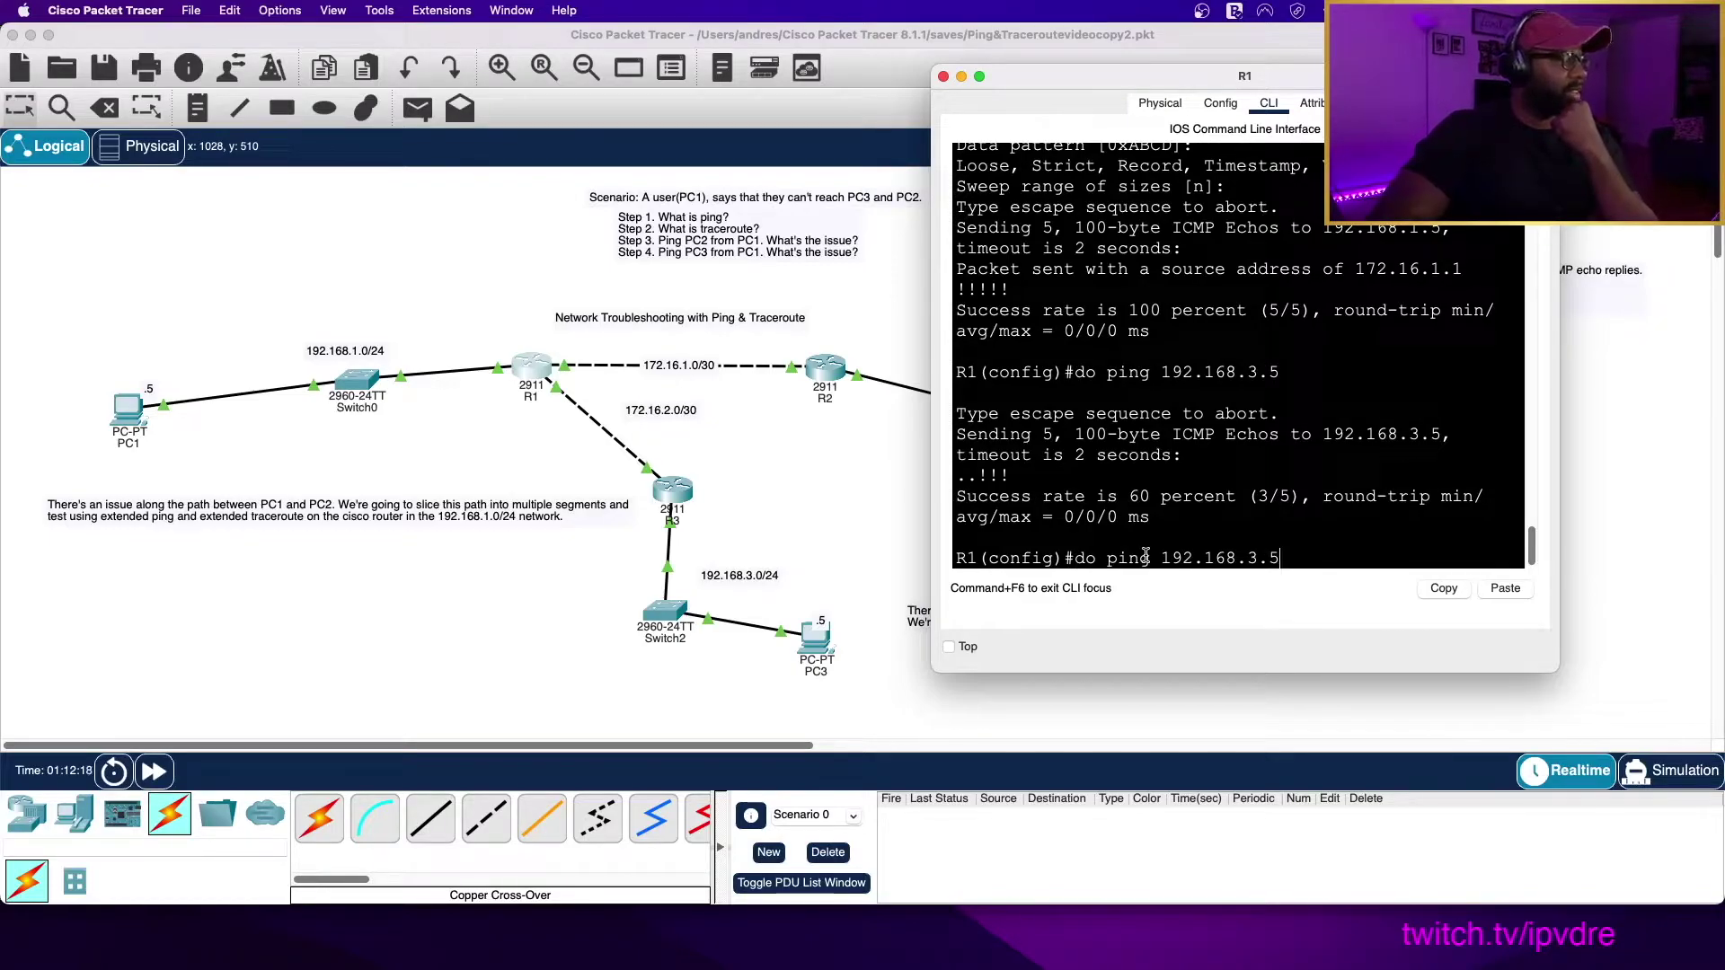
pyautogui.press('Return')
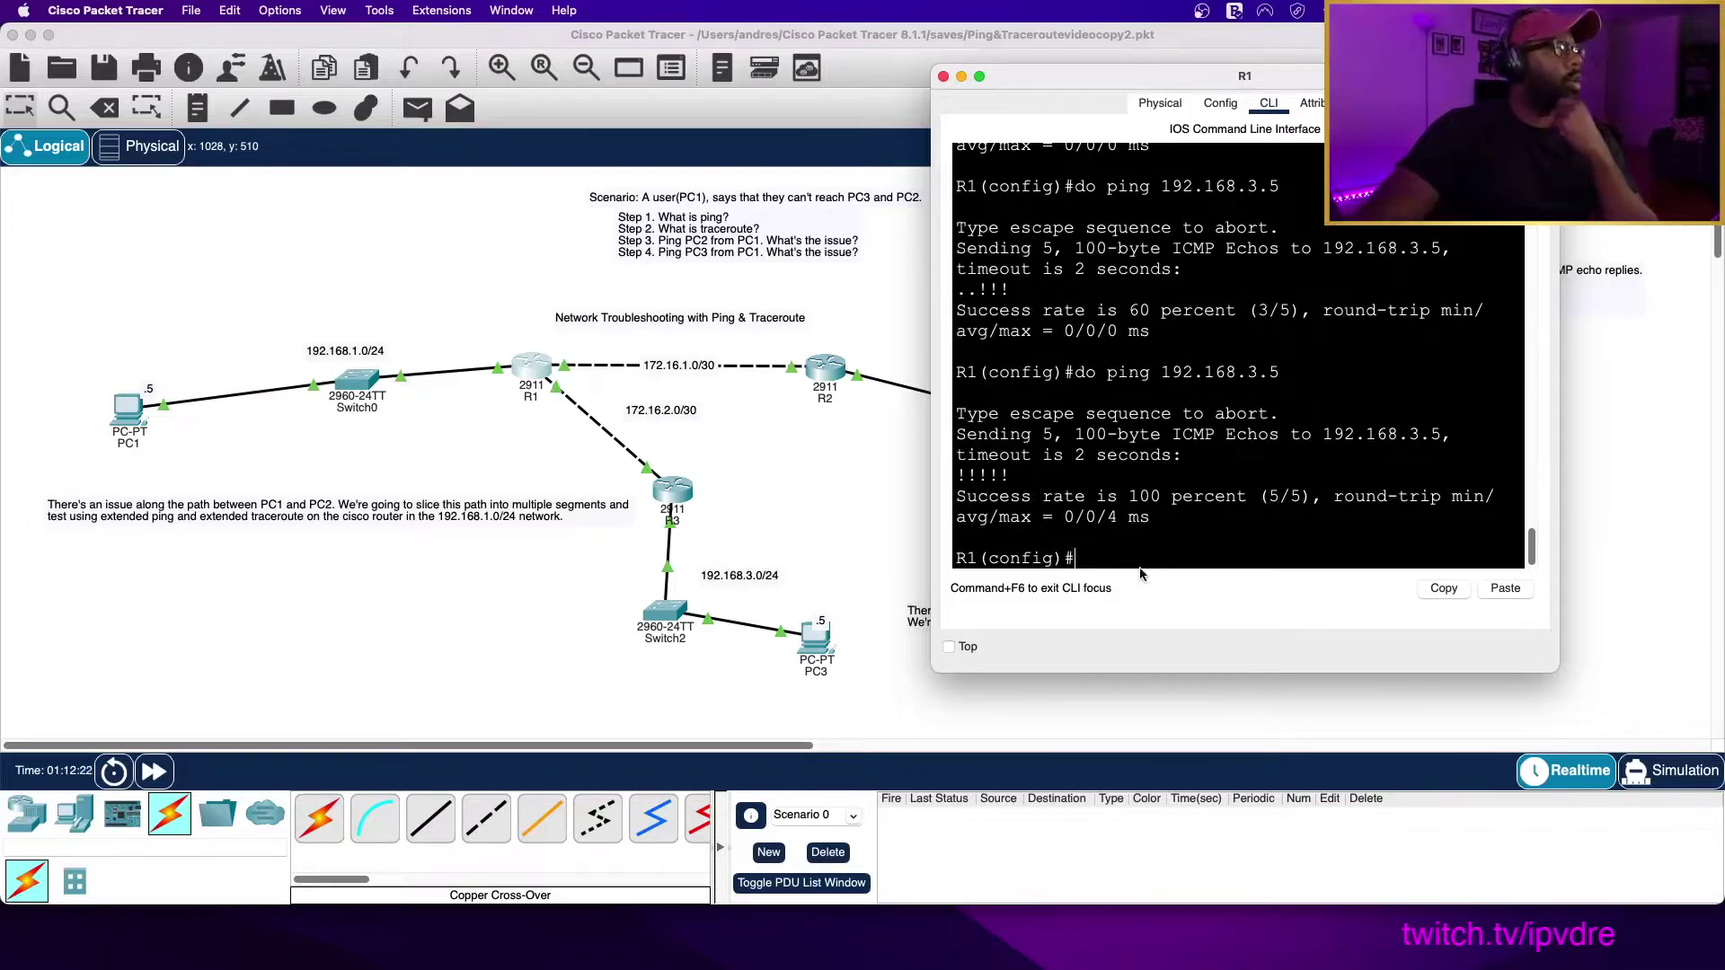
# Ping 192.168.3.5 from PC1's command prompt and move the PC1 window clear of the path to PC3
pyautogui.click(266, 628)
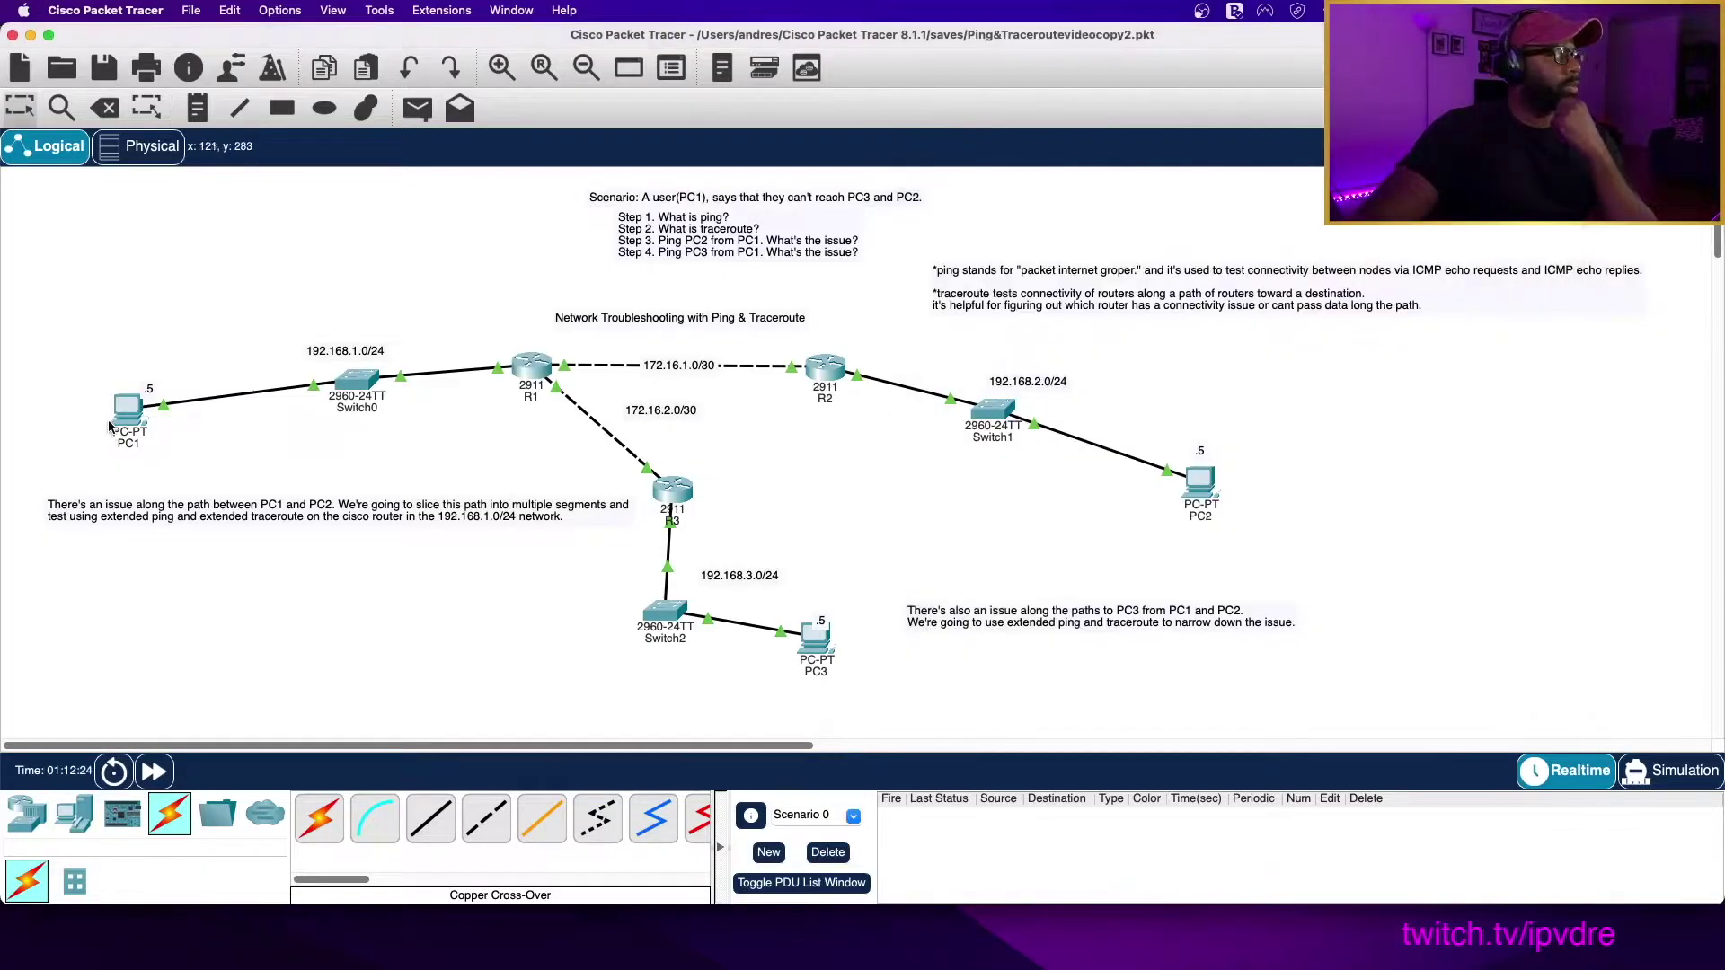
pyautogui.click(128, 409)
pyautogui.click(858, 220)
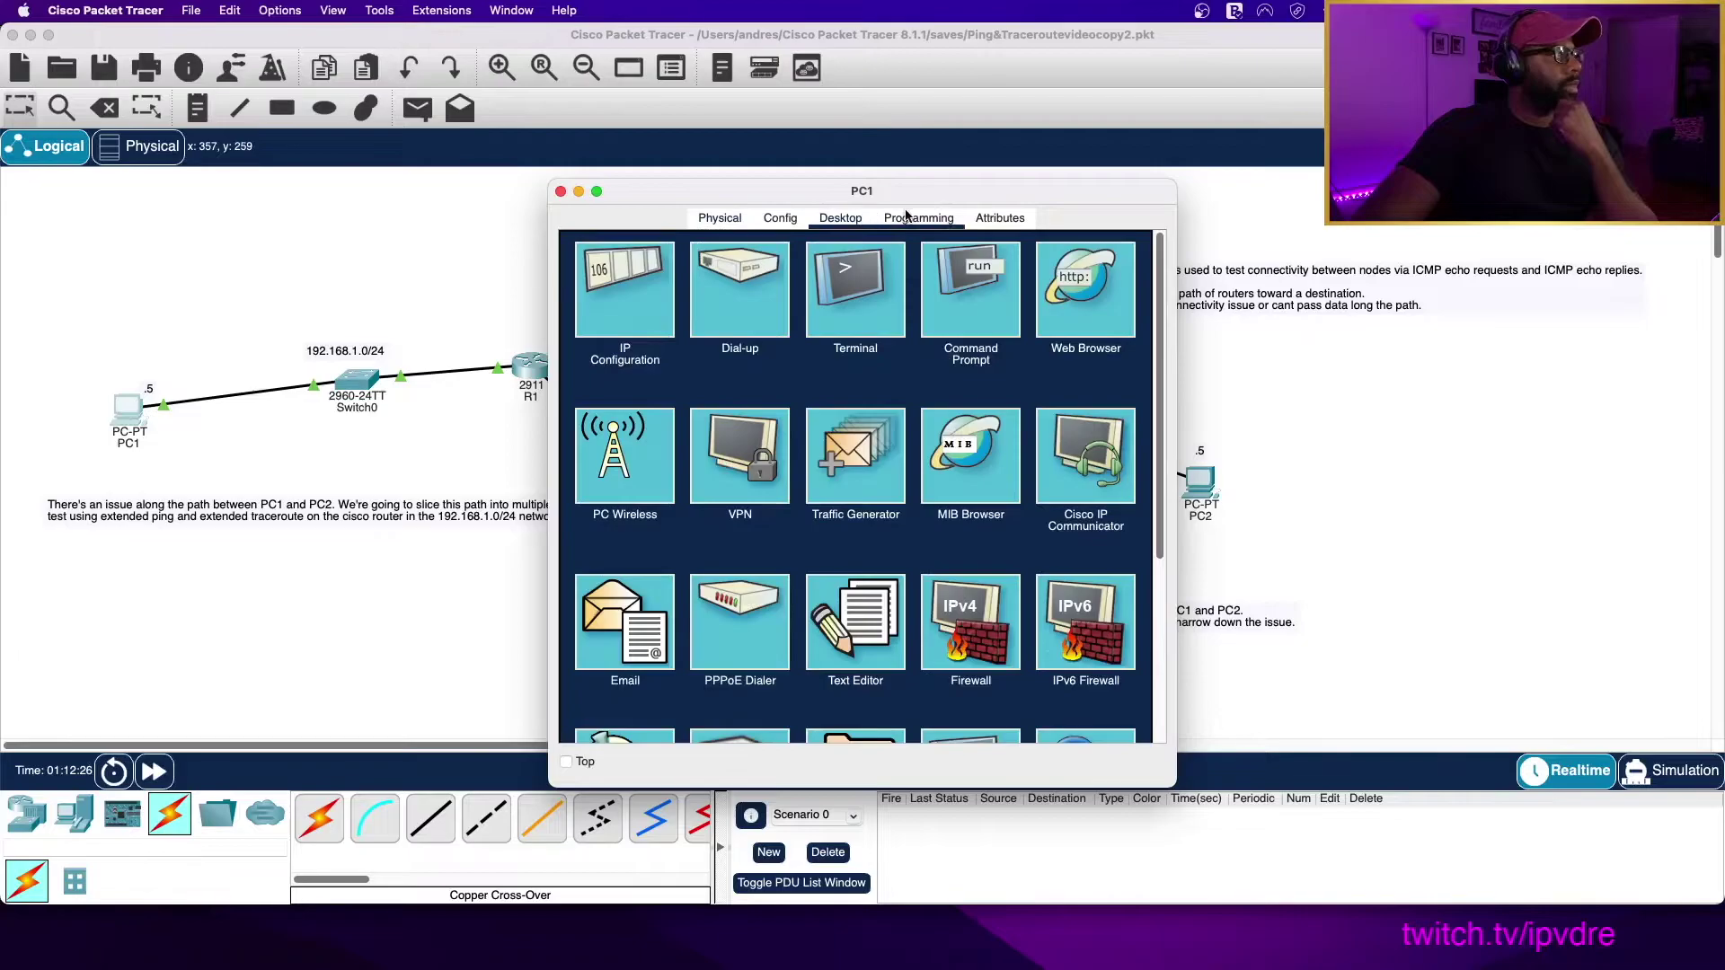
pyautogui.click(978, 316)
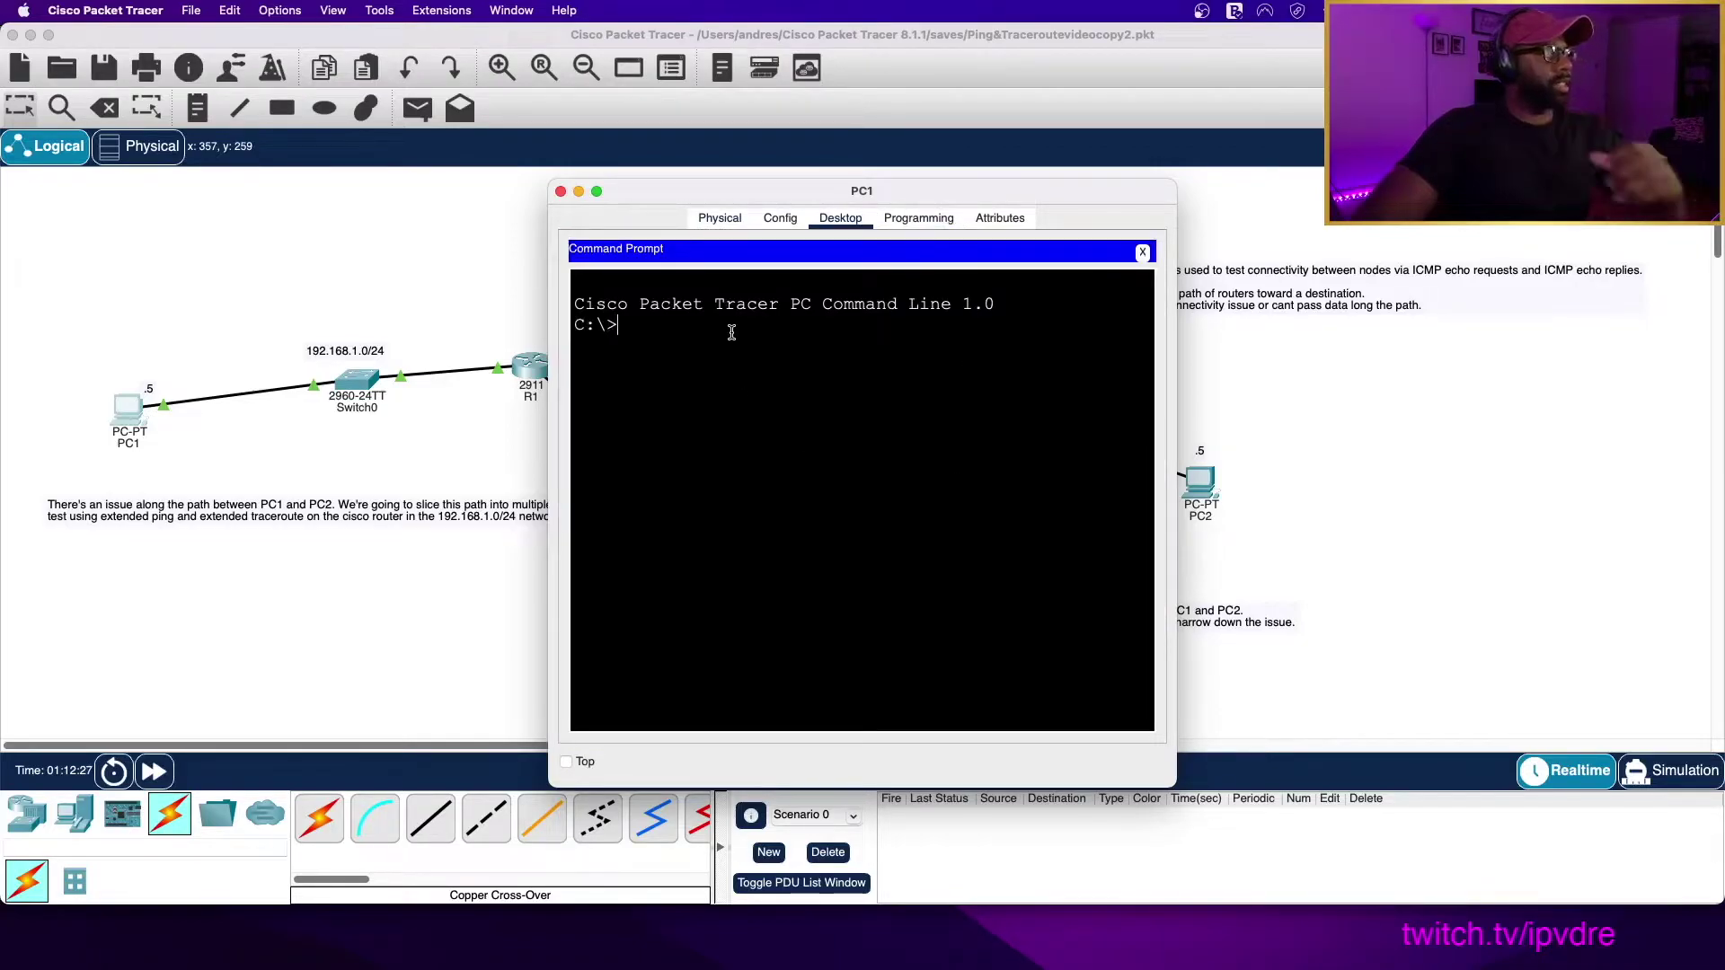
pyautogui.write('ping 192.168.3.5')
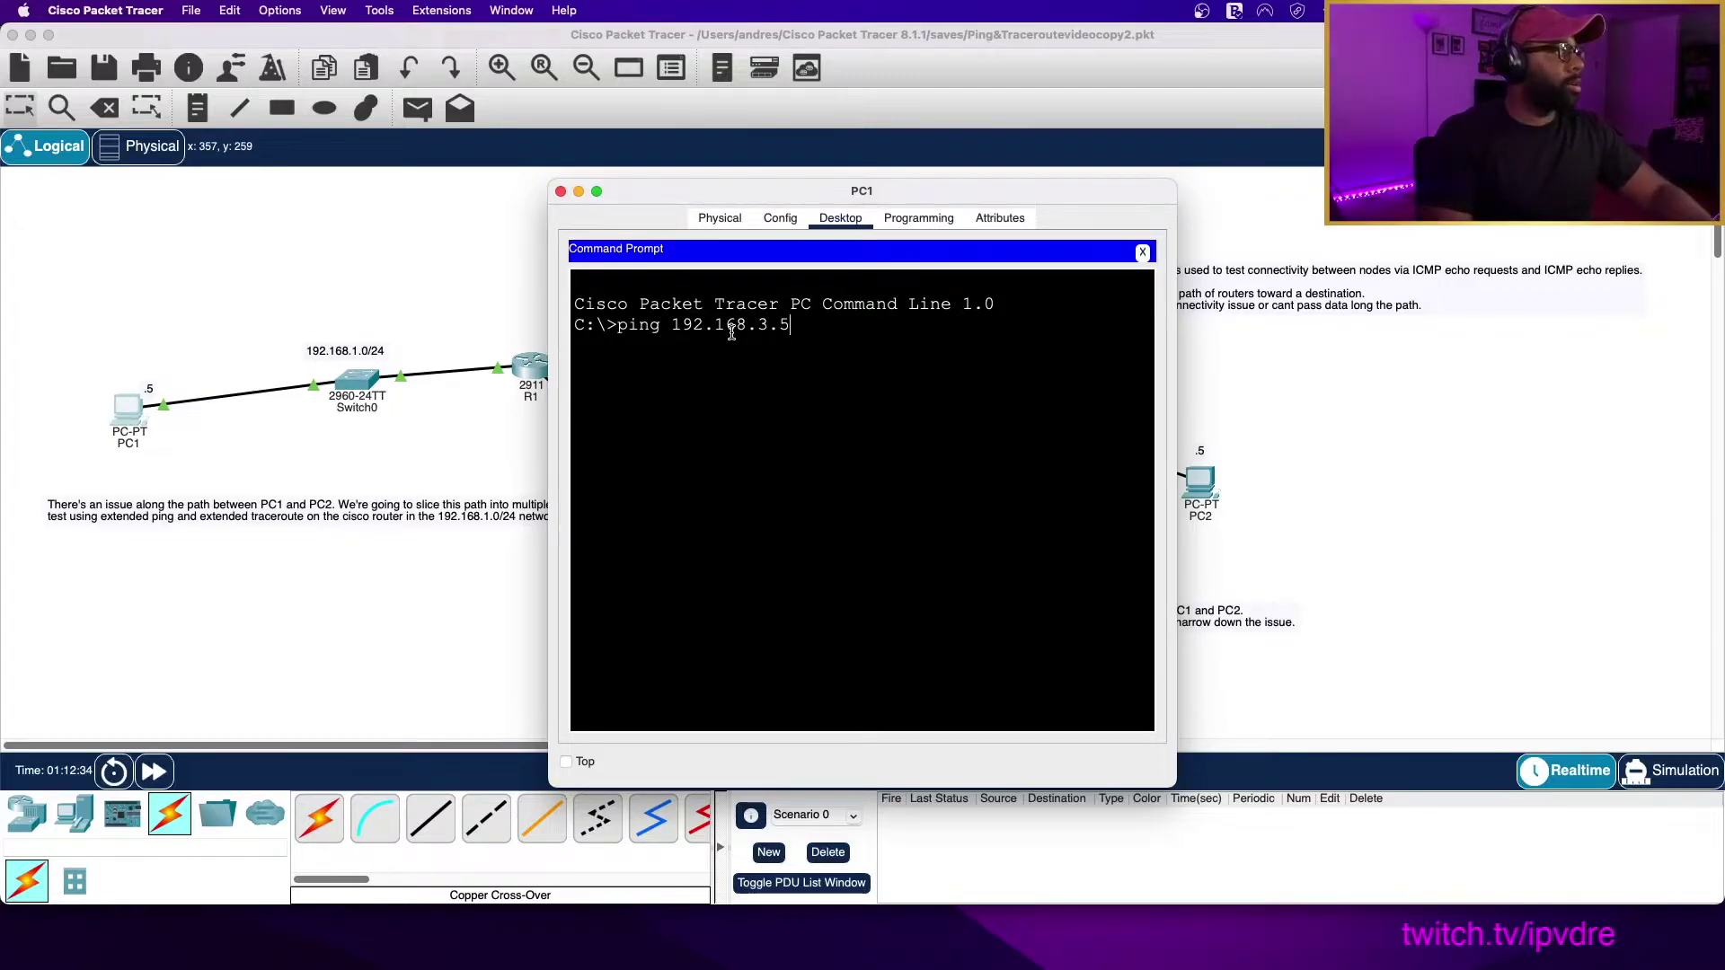
pyautogui.press('Return')
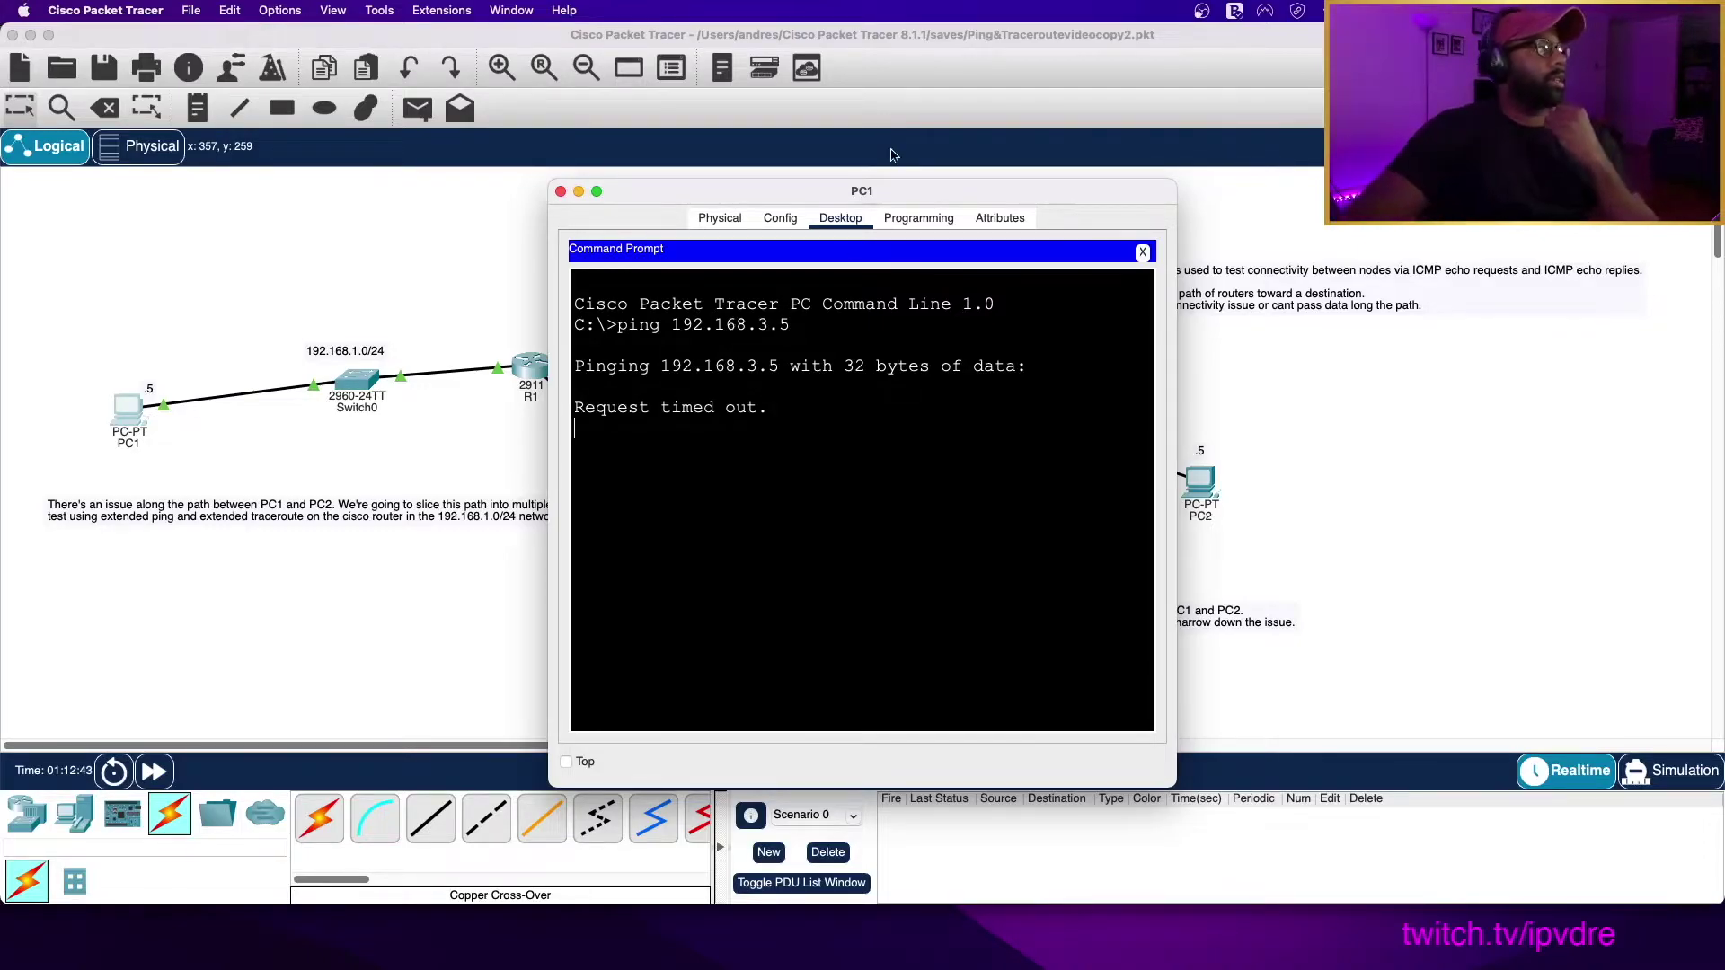
pyautogui.moveTo(740, 185); pyautogui.dragTo(1232, 127)
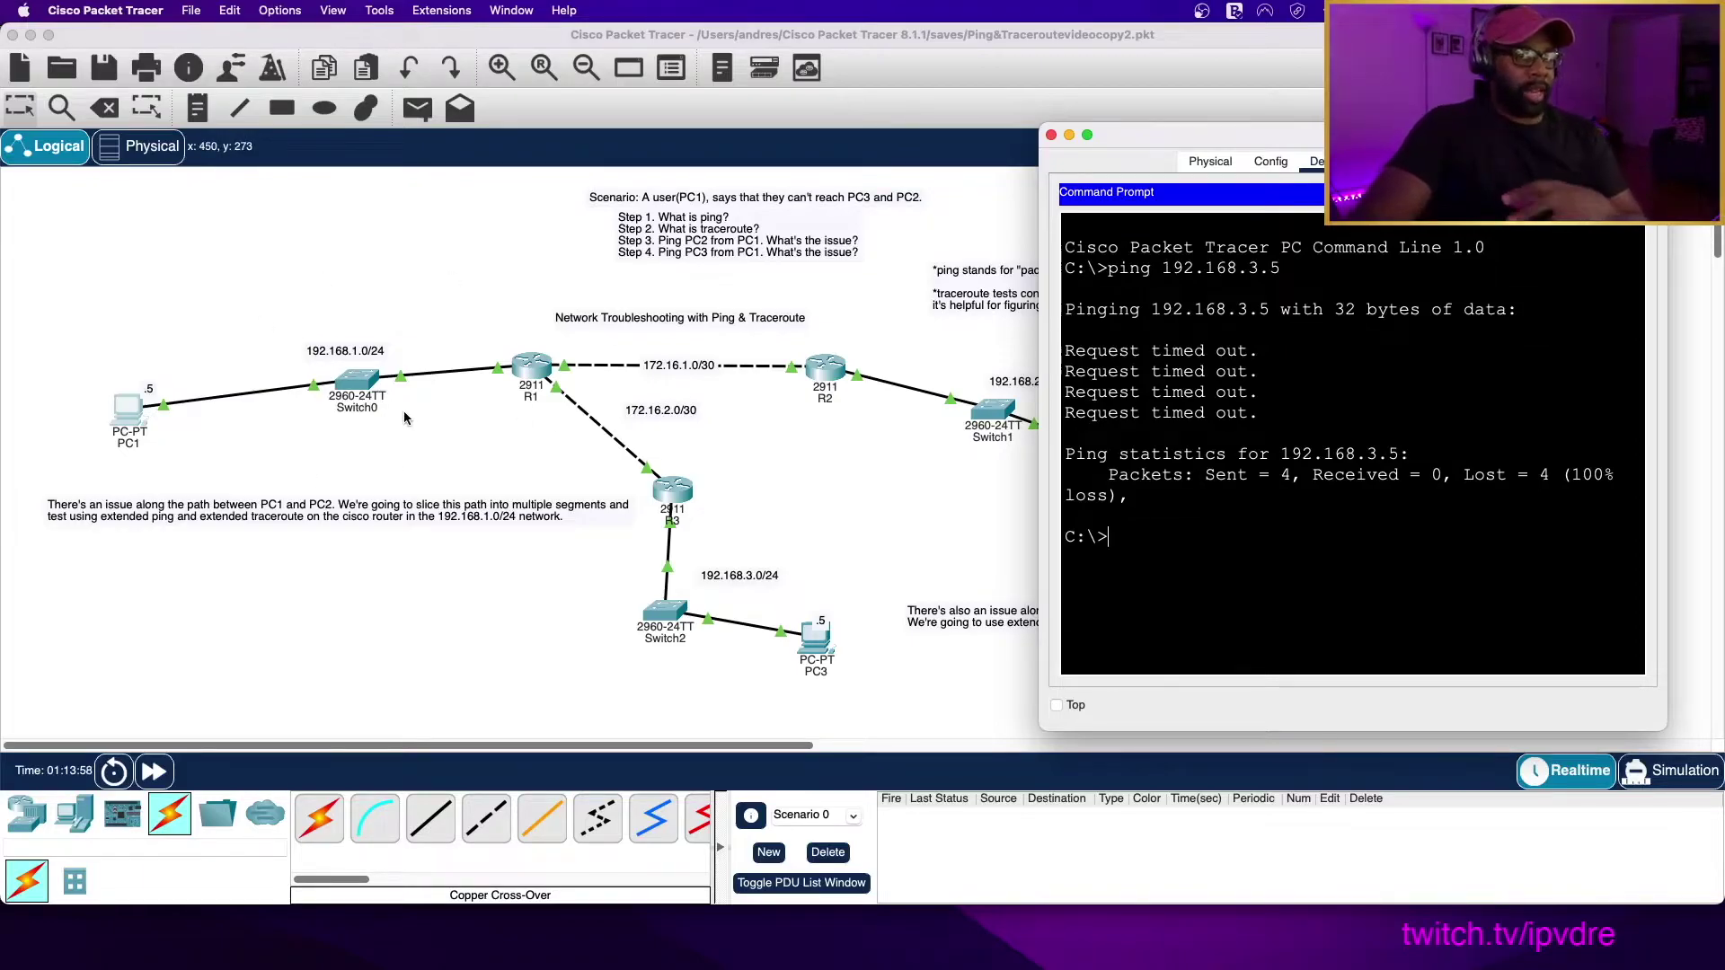
# Return to R1's command line and repeat the standard ping to PC3 at 192.168.3.5
pyautogui.click(546, 371)
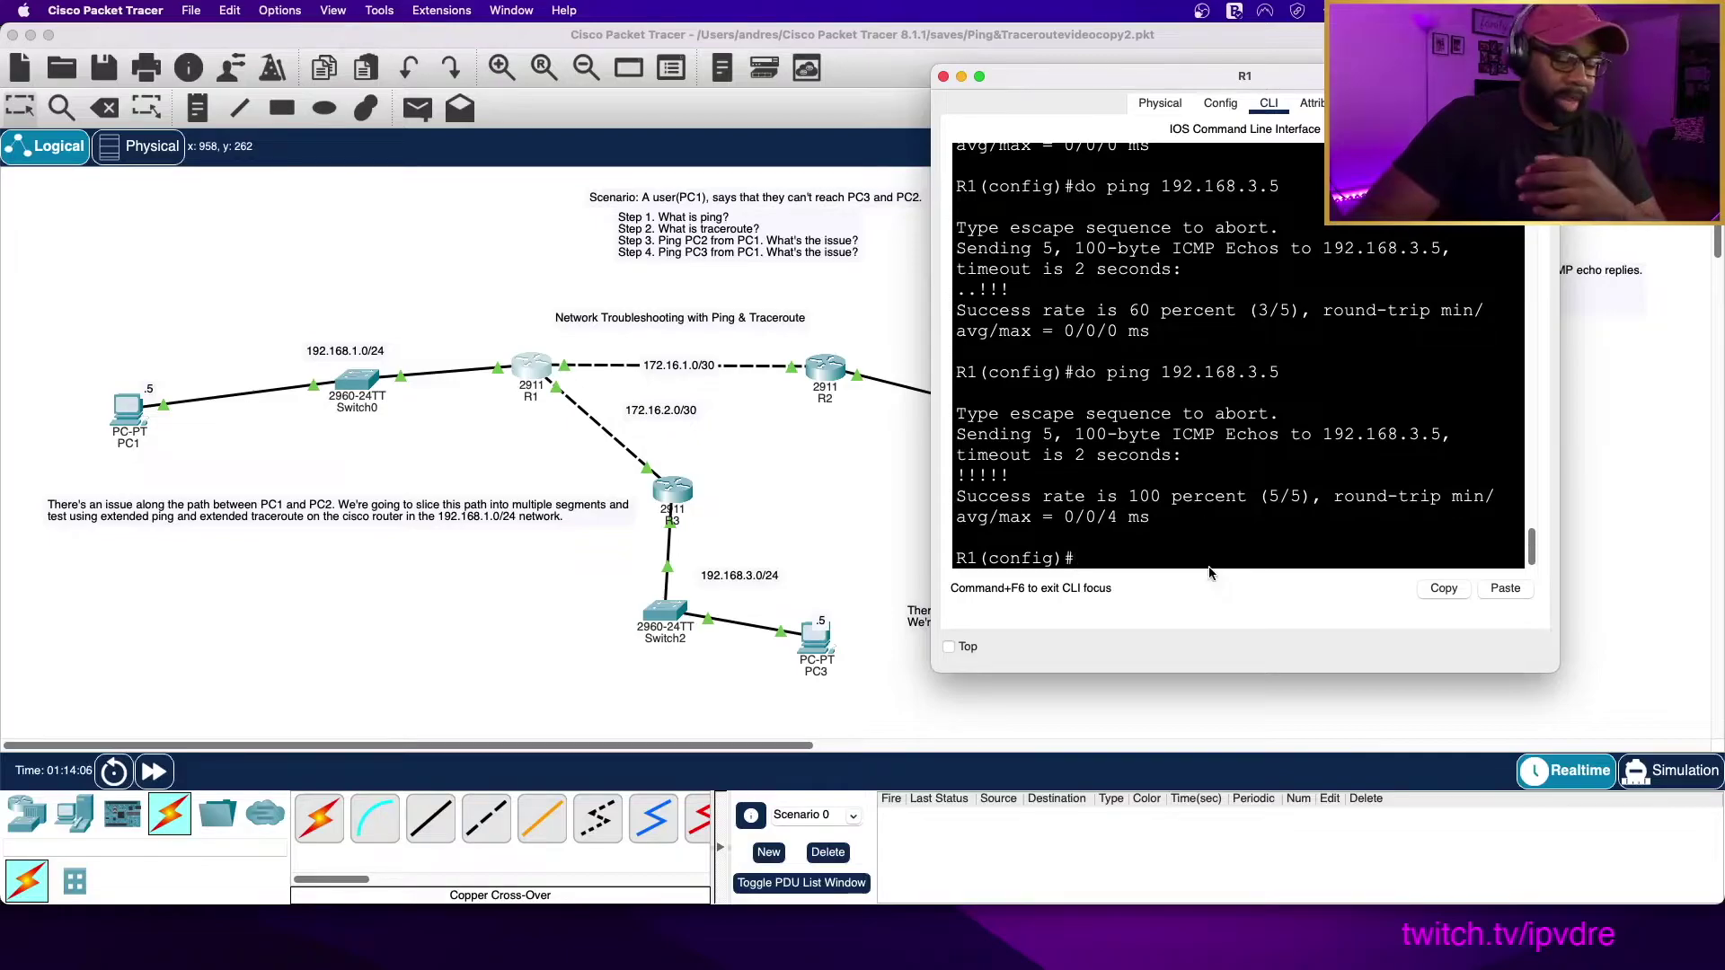
pyautogui.press('Up')
pyautogui.press('Return')
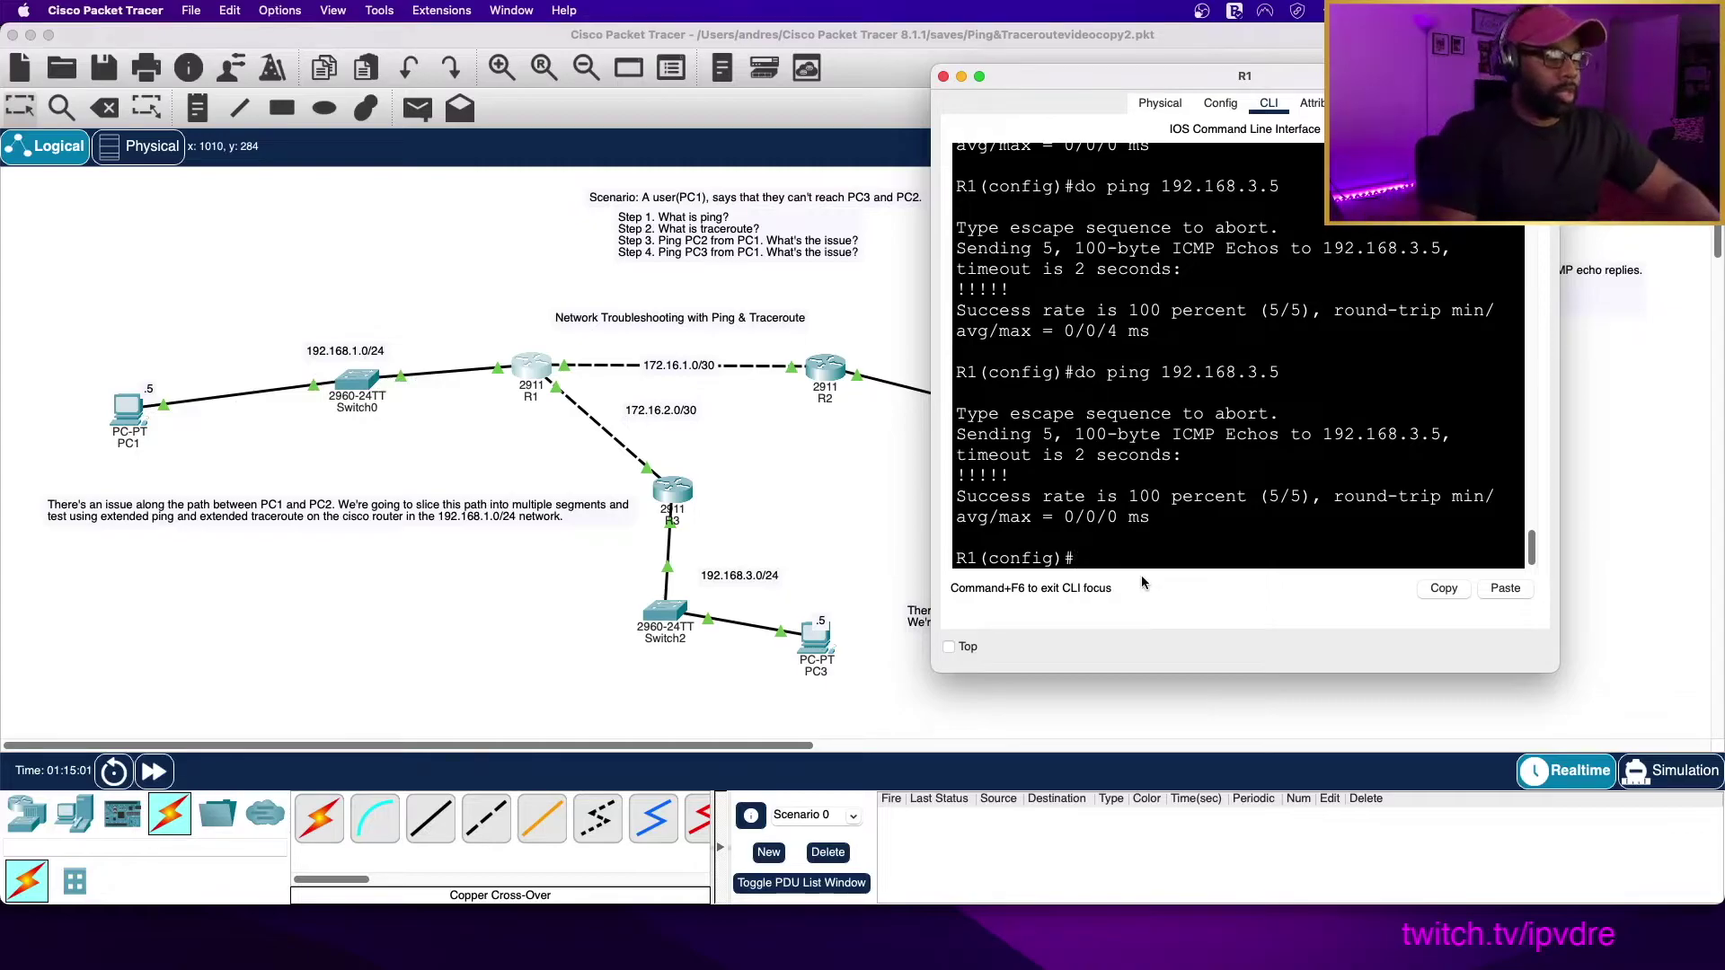
# Start an extended ping from R1 with protocol ip and target address 192.168.3.5
pyautogui.write('do ping')
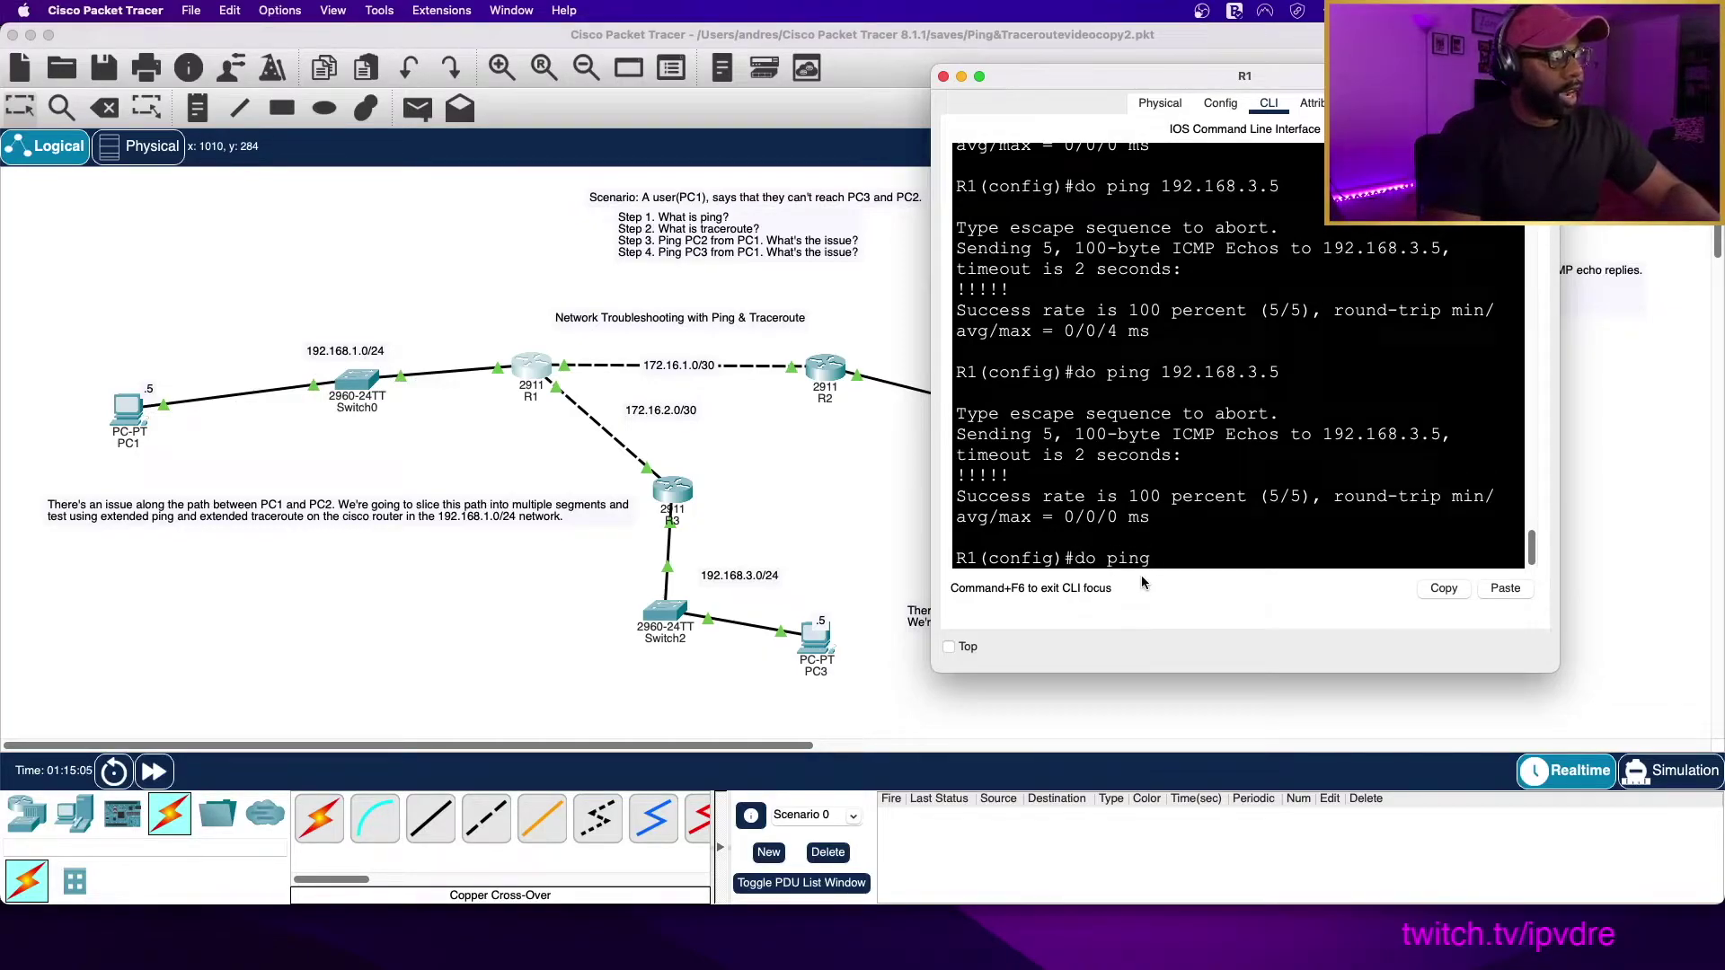
pyautogui.press('Return')
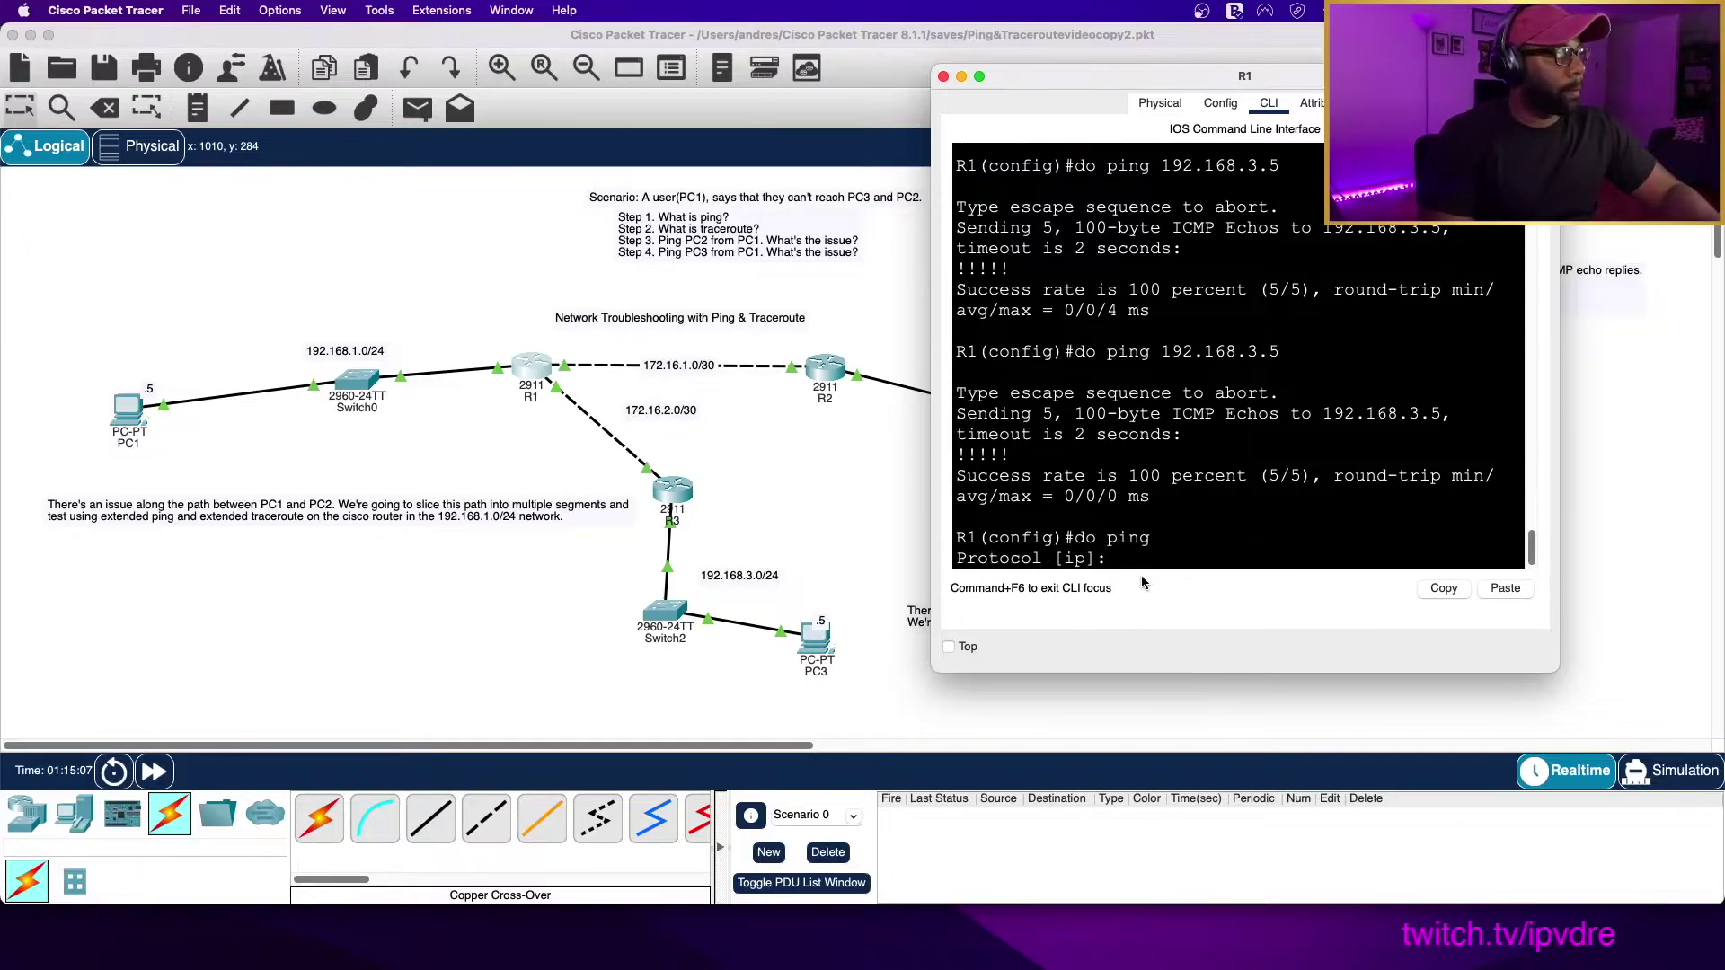
pyautogui.write('ip')
pyautogui.press('Return')
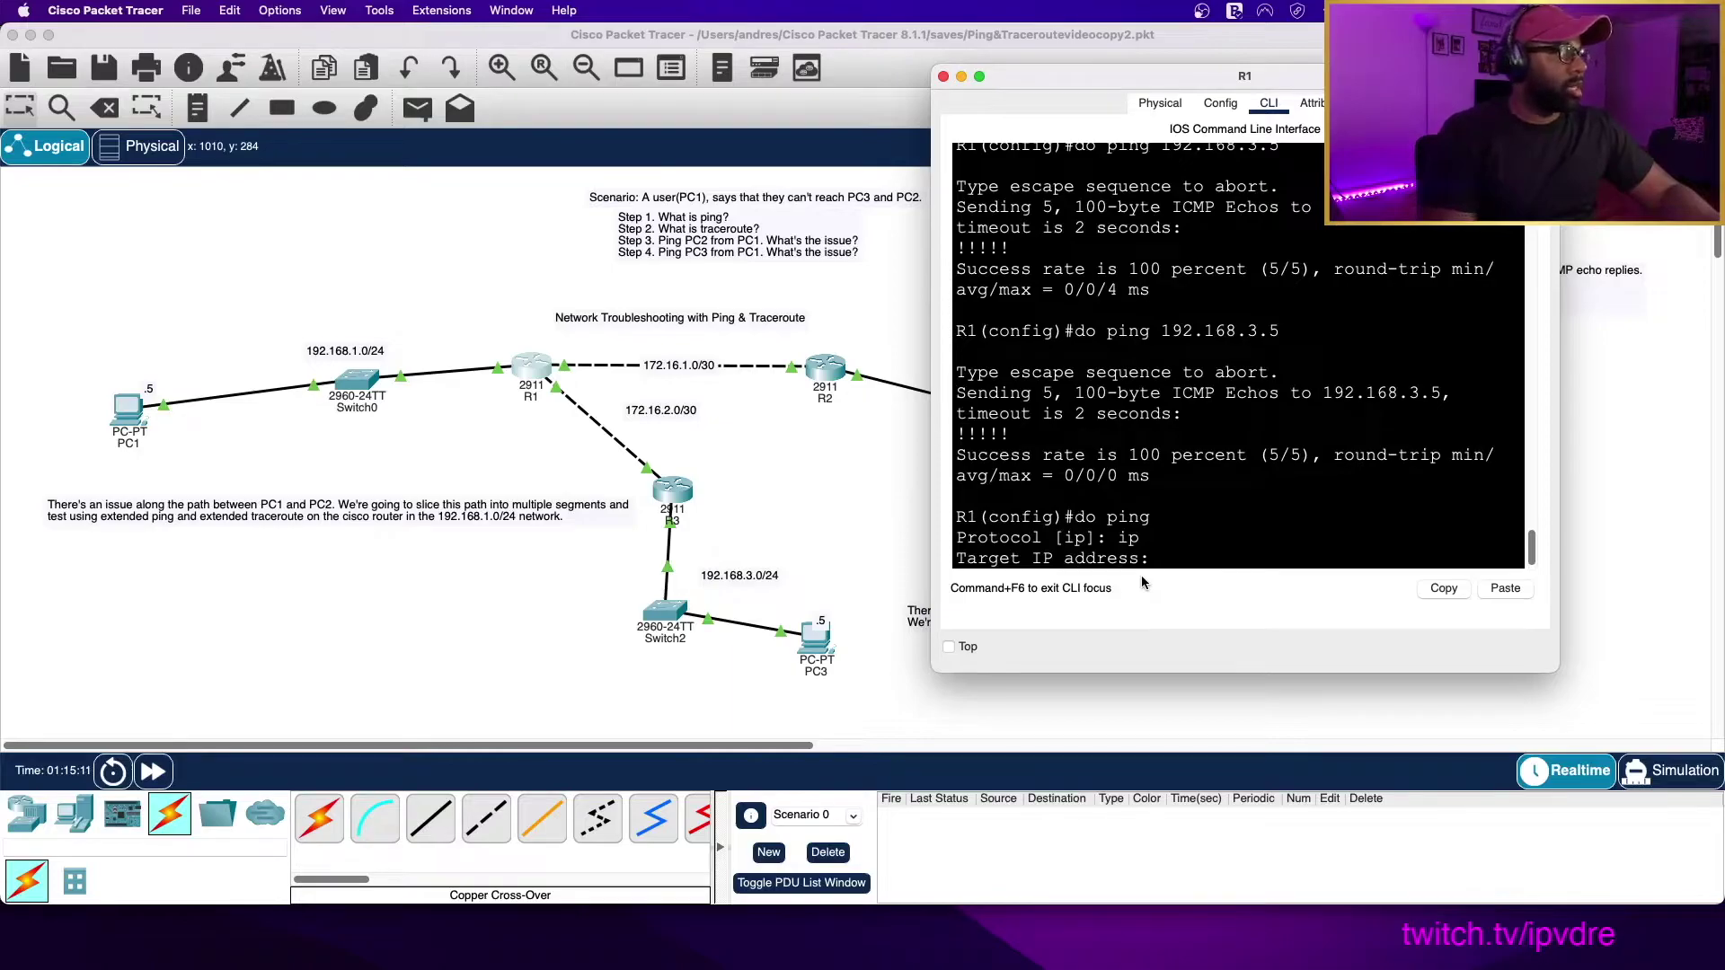
pyautogui.write('192.168.3.5')
pyautogui.press('Return')
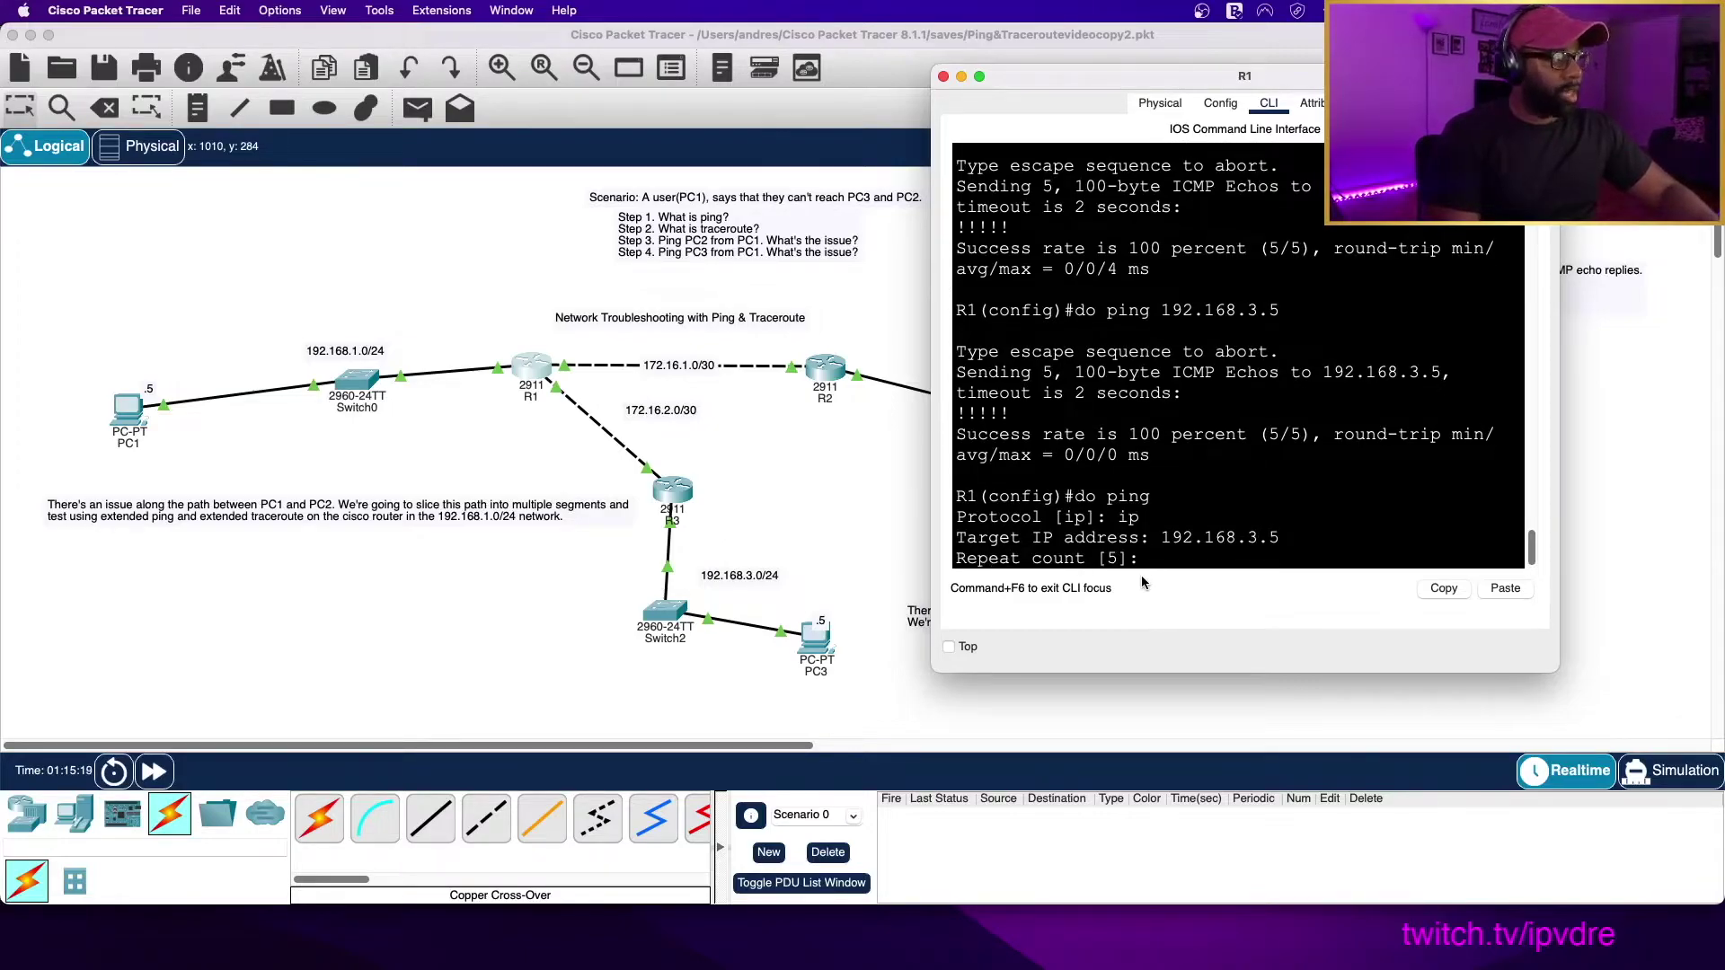
# Keep the default repeat count, datagram size and timeout for the ping to PC3, and answer y to extended commands
pyautogui.press('Return')
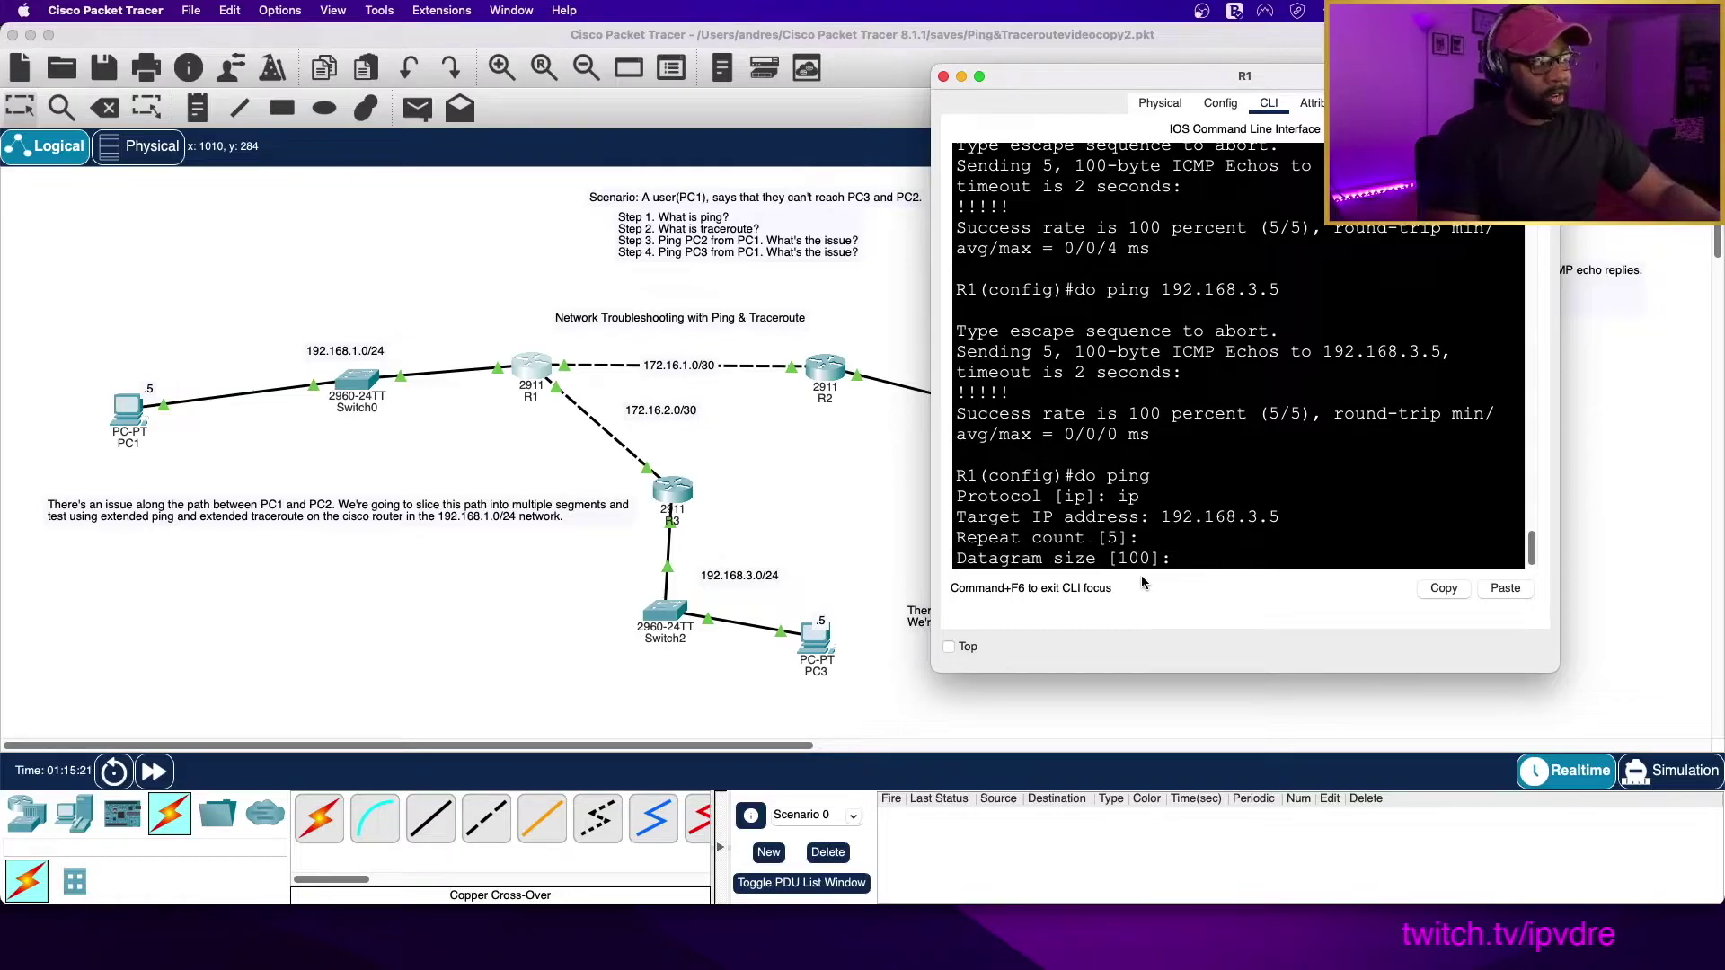
pyautogui.press('Return')
pyautogui.press('Return')
pyautogui.write('y')
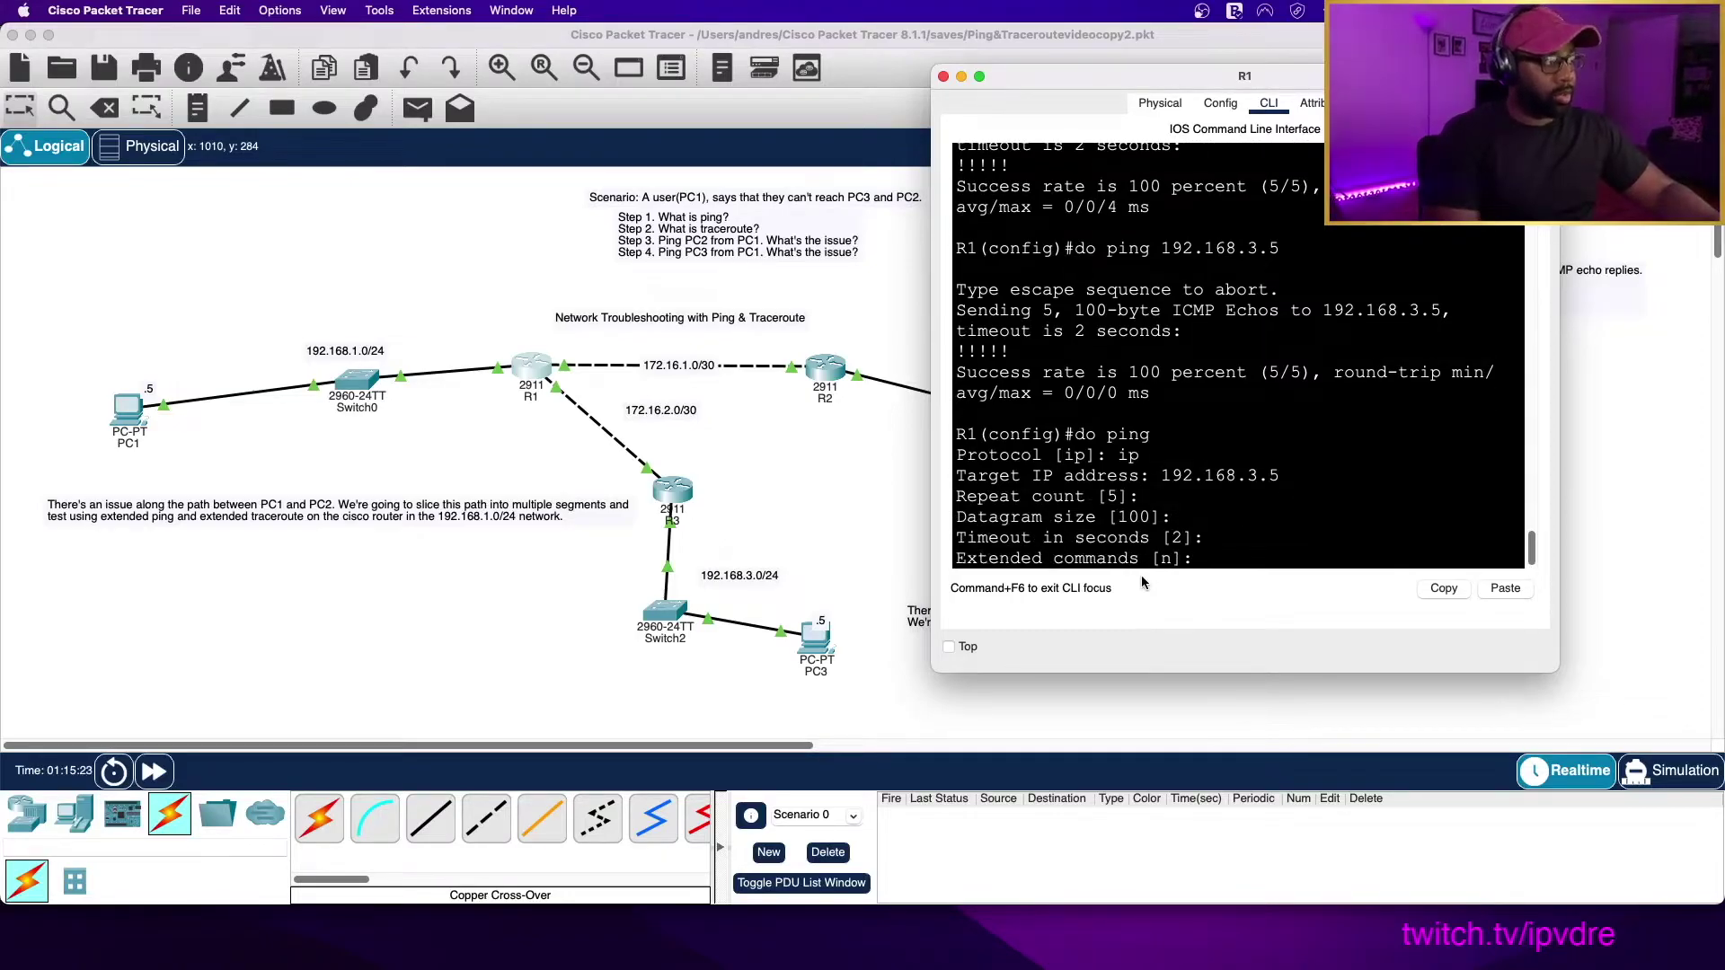
pyautogui.press('Return')
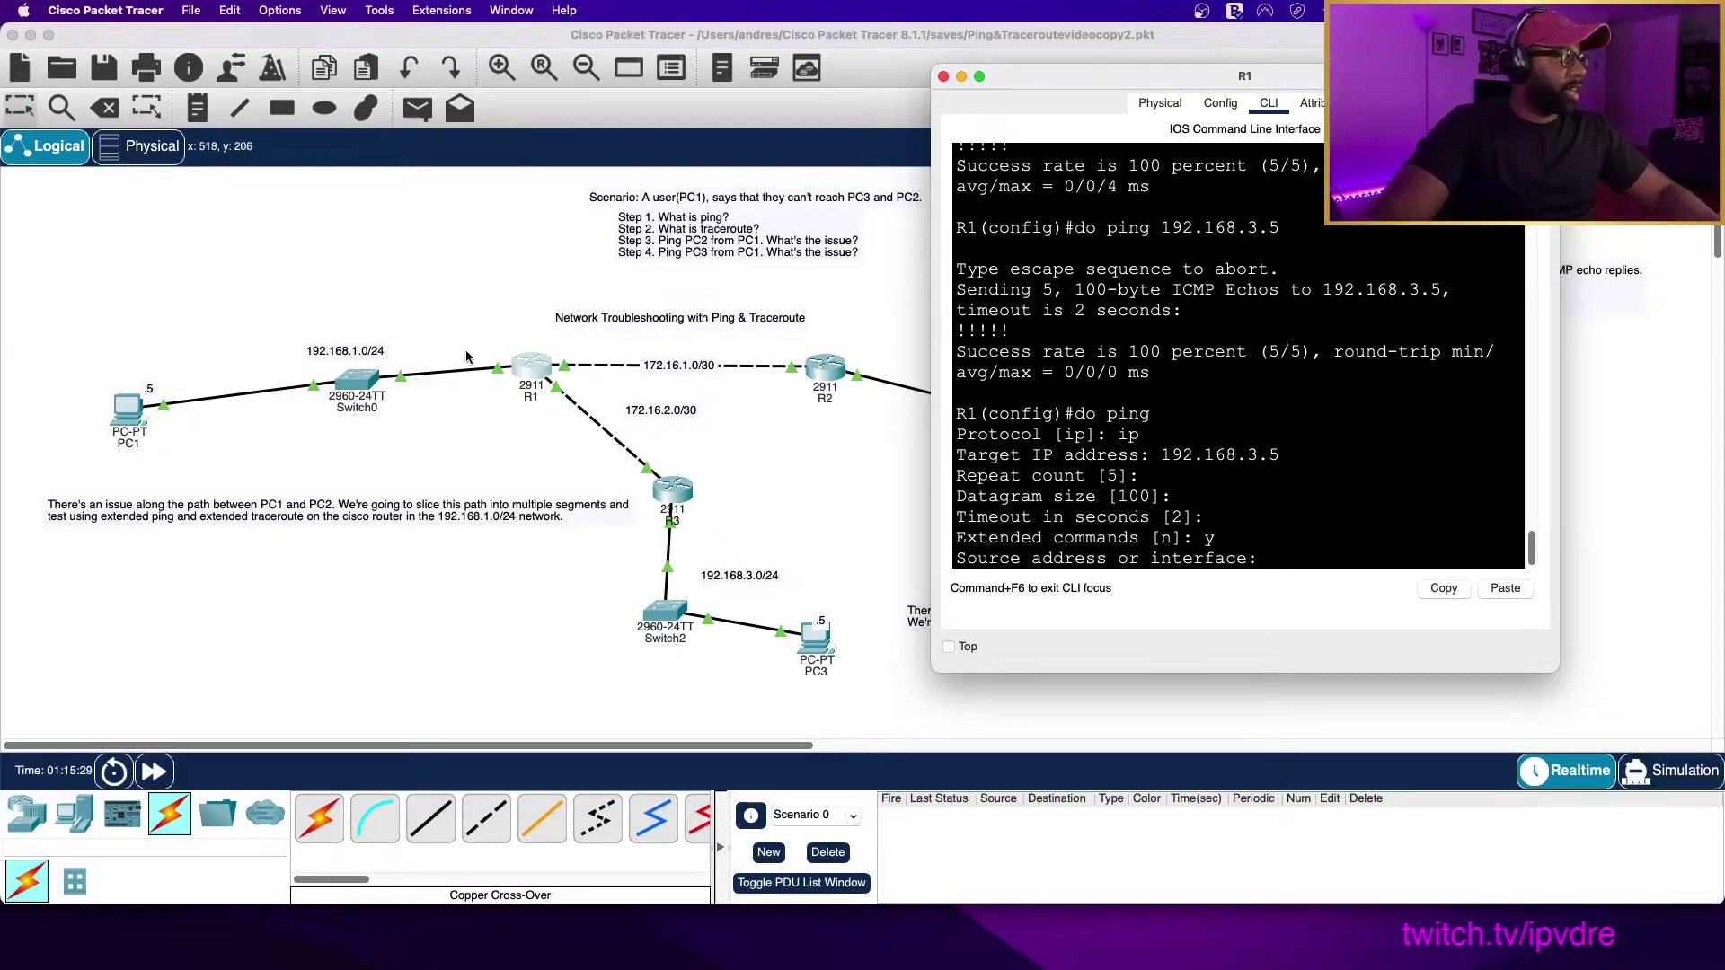
# Run the extended ping to PC3 with source address 192.168.1.1 and defaults for the remaining options, and check the source address in its output
pyautogui.write('192.168.1.')
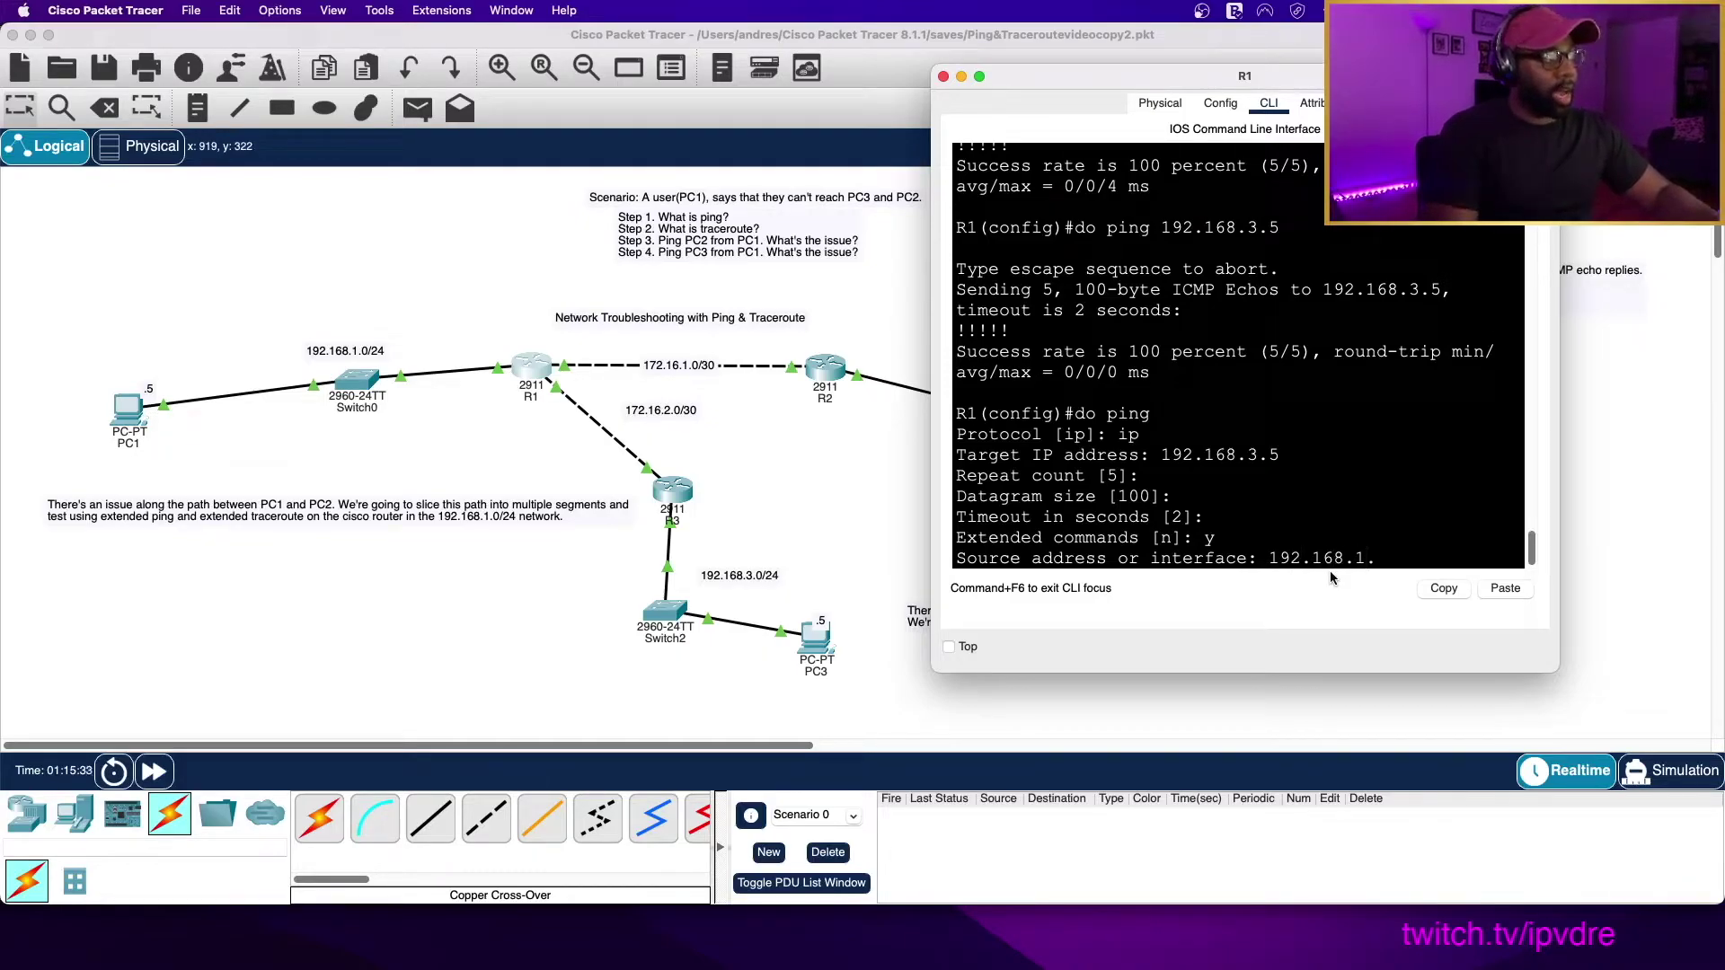
pyautogui.write('1')
pyautogui.press('Return')
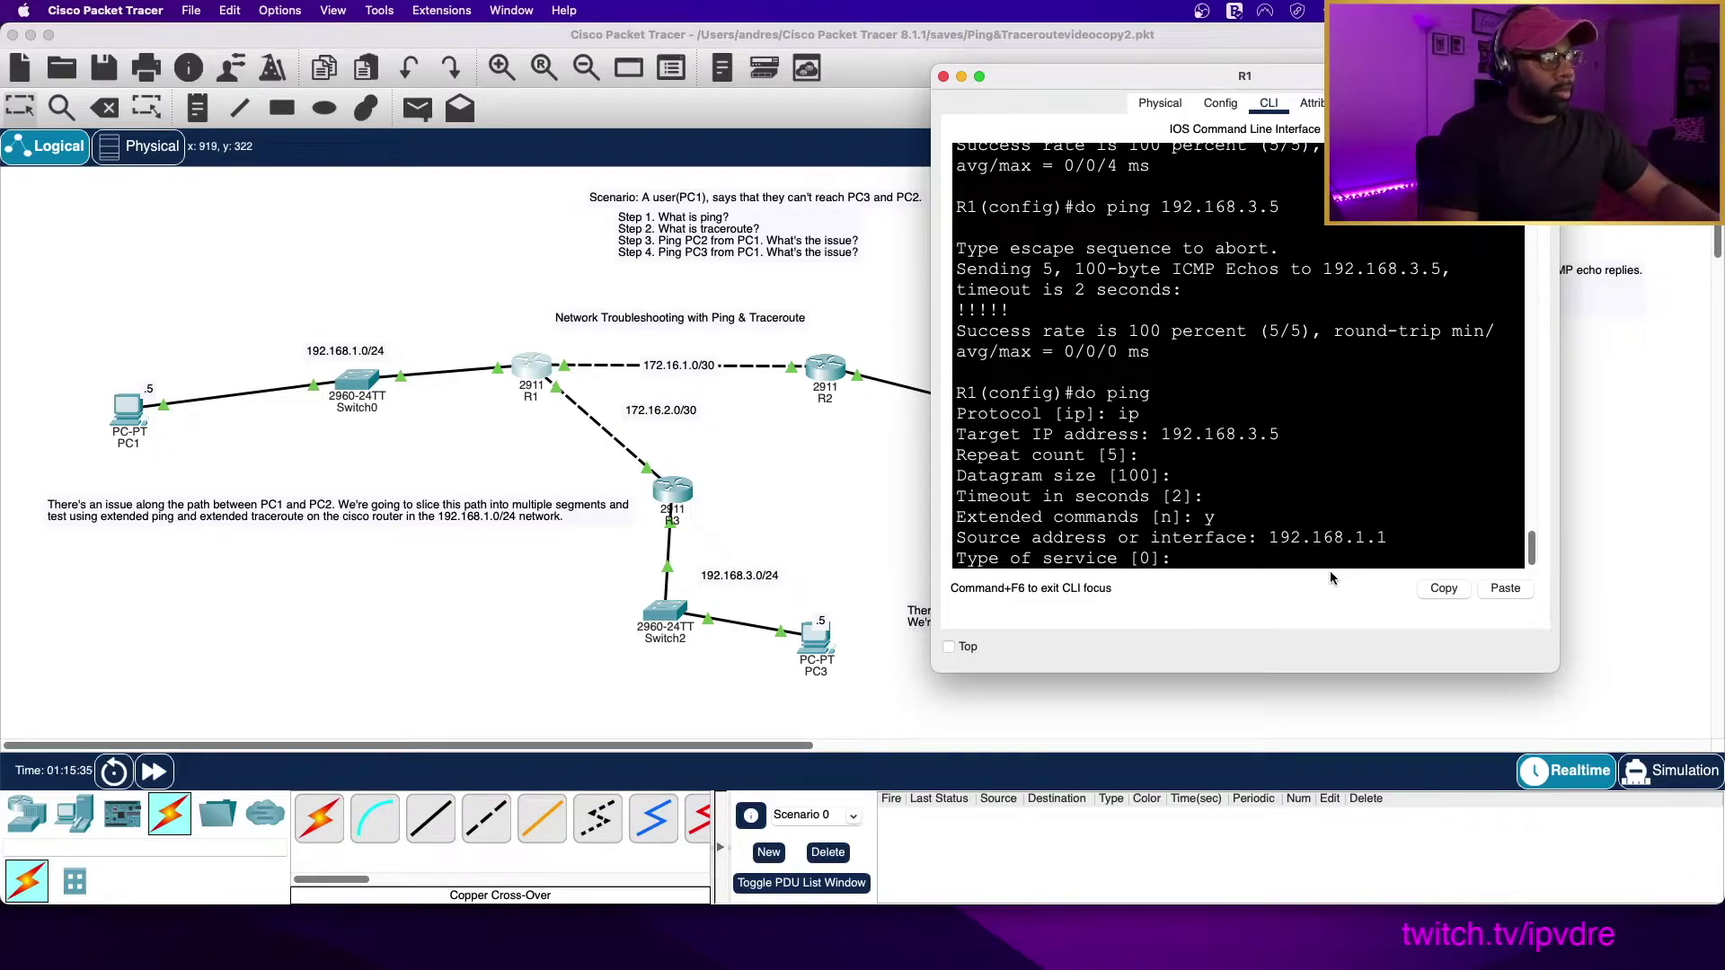
pyautogui.press('Return')
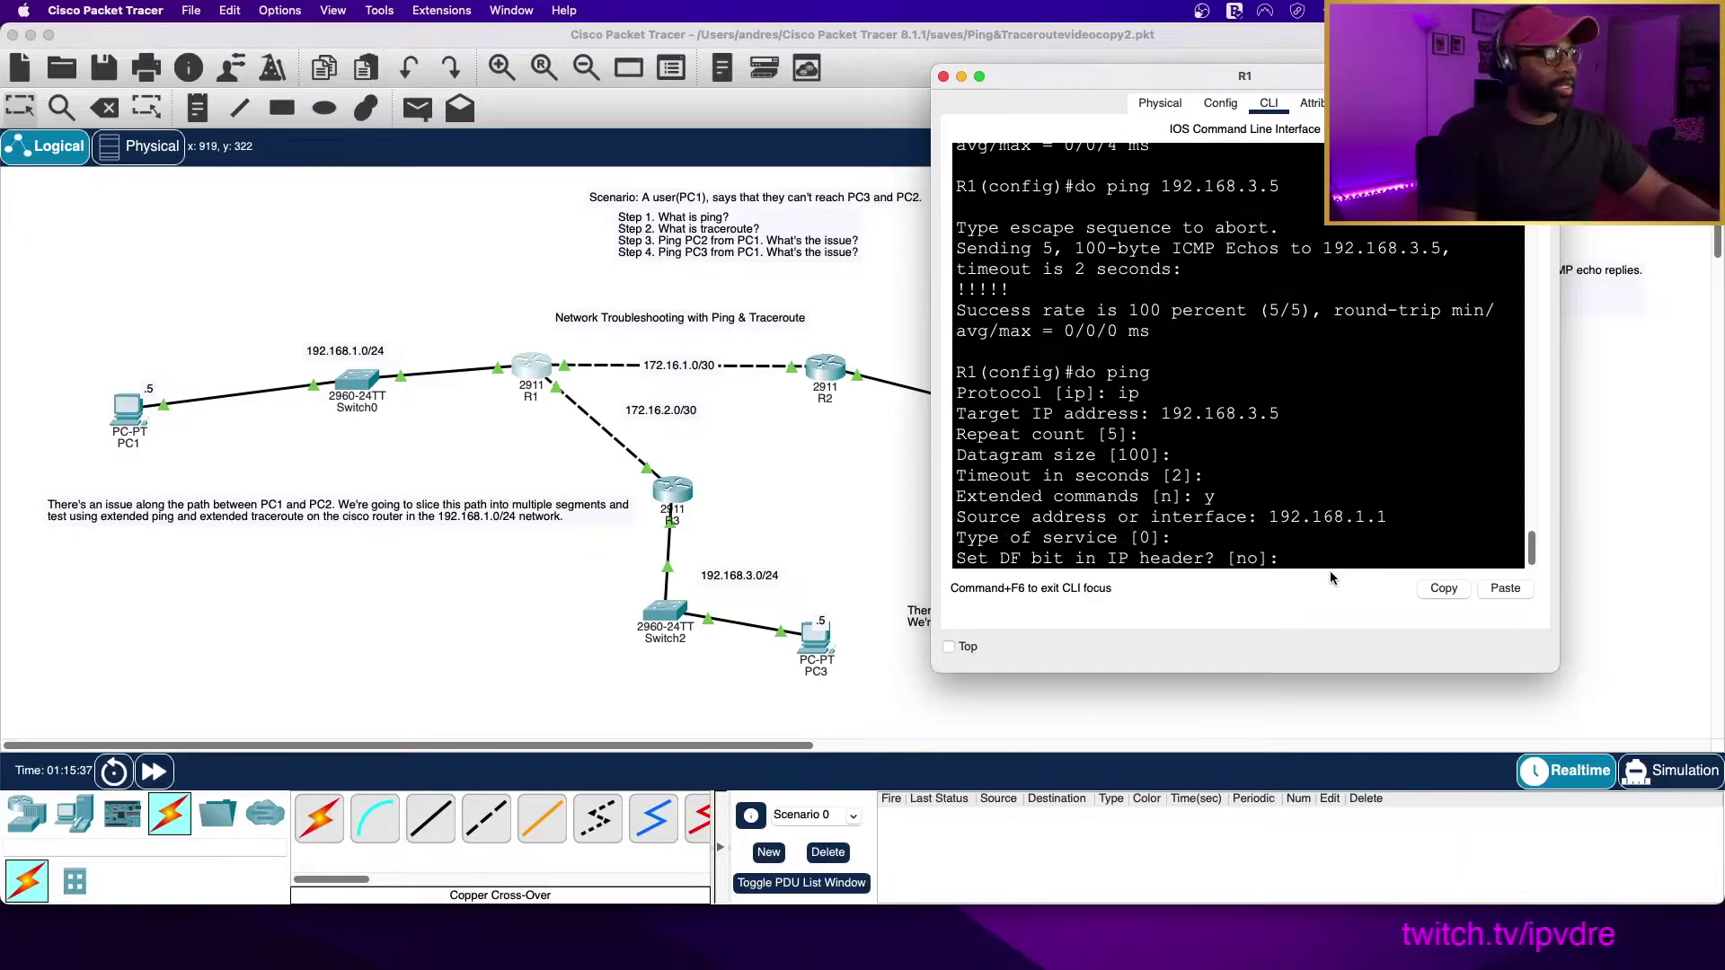
pyautogui.press('Return')
pyautogui.press('Return')
pyautogui.press('Return')
pyautogui.press('Return')
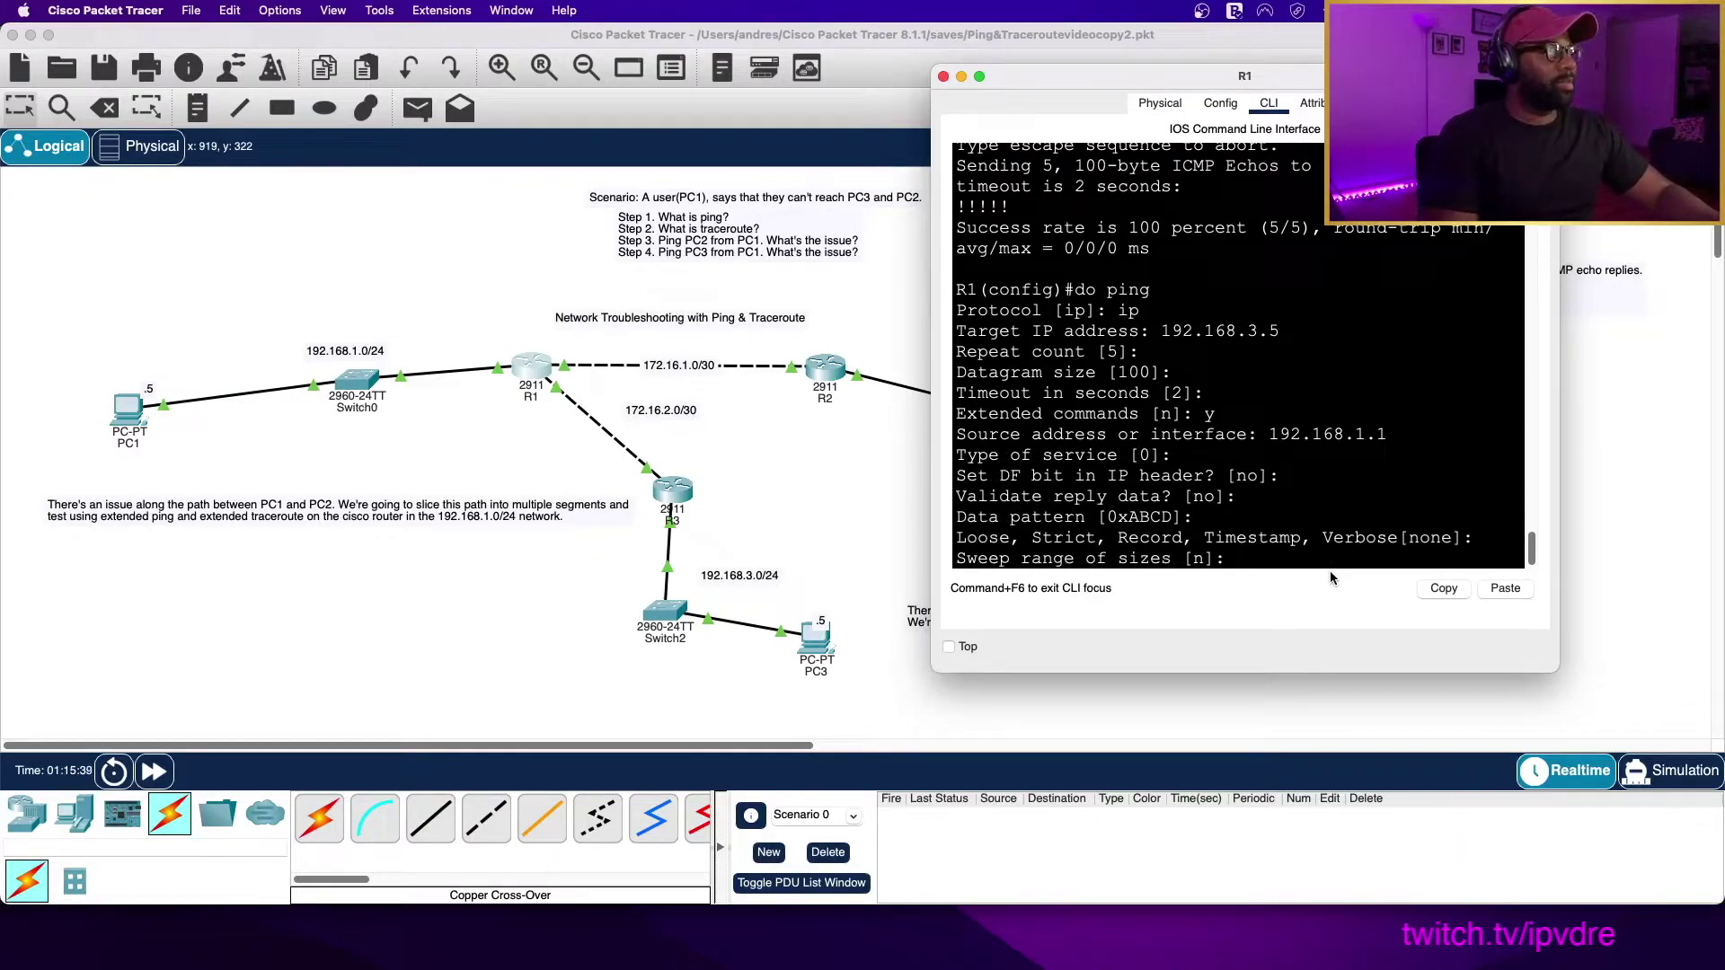
pyautogui.press('Return')
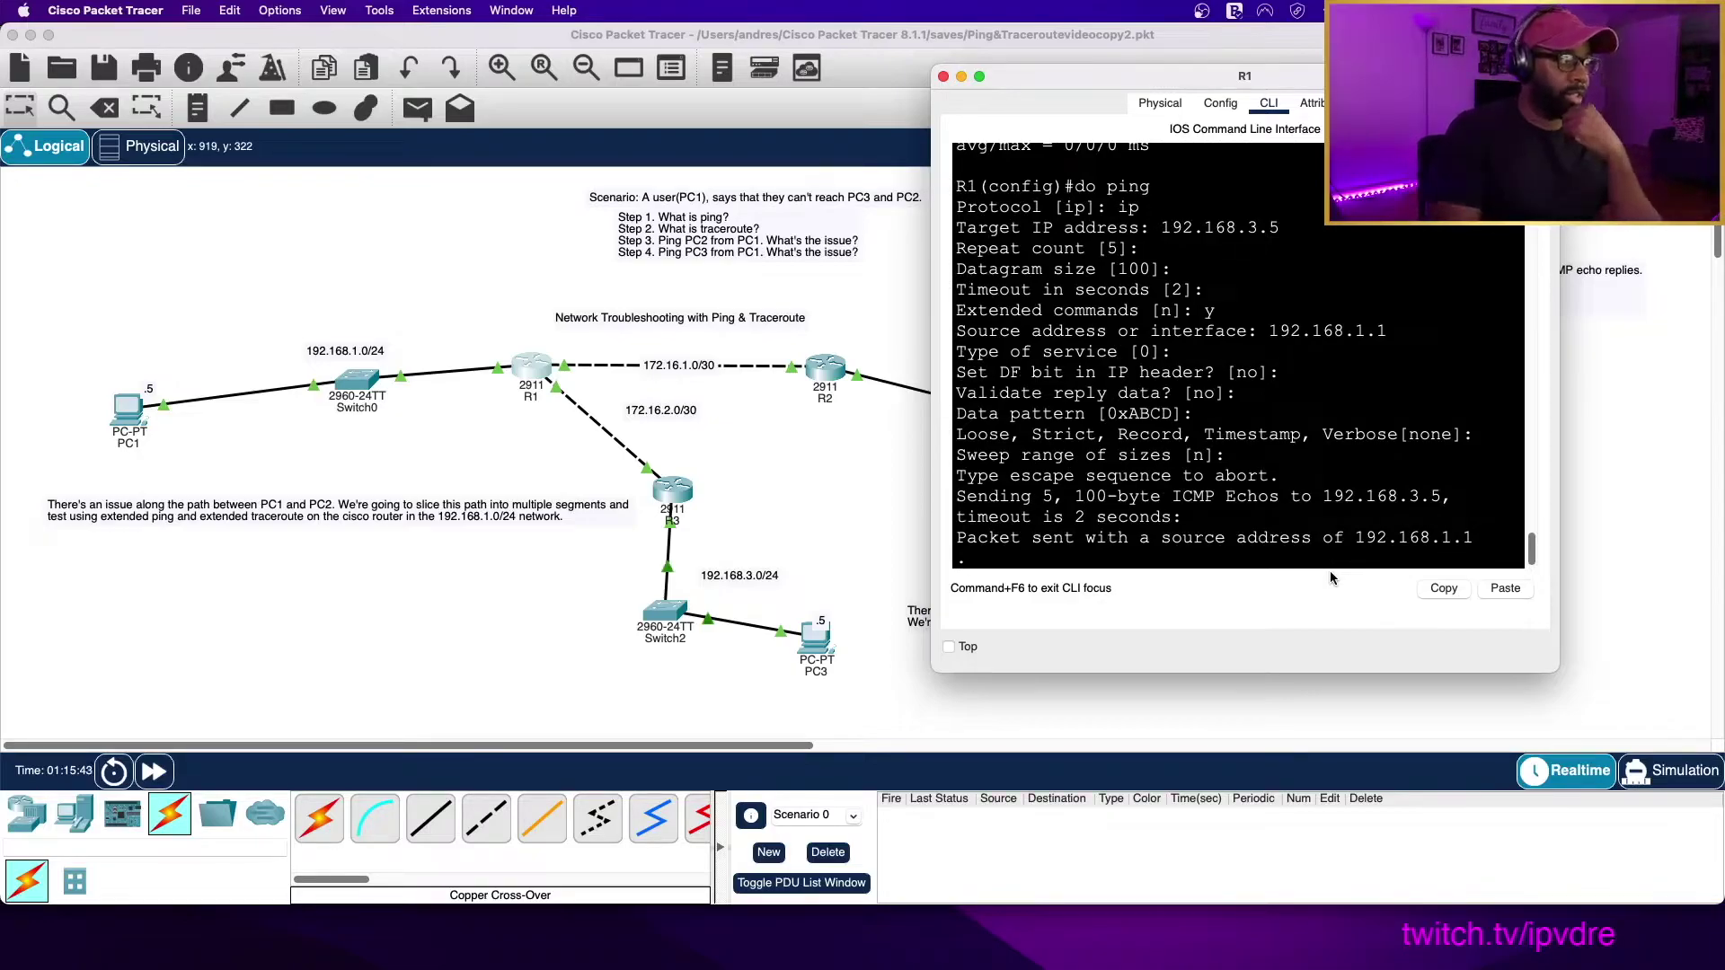
pyautogui.moveTo(1354, 537); pyautogui.dragTo(1414, 539)
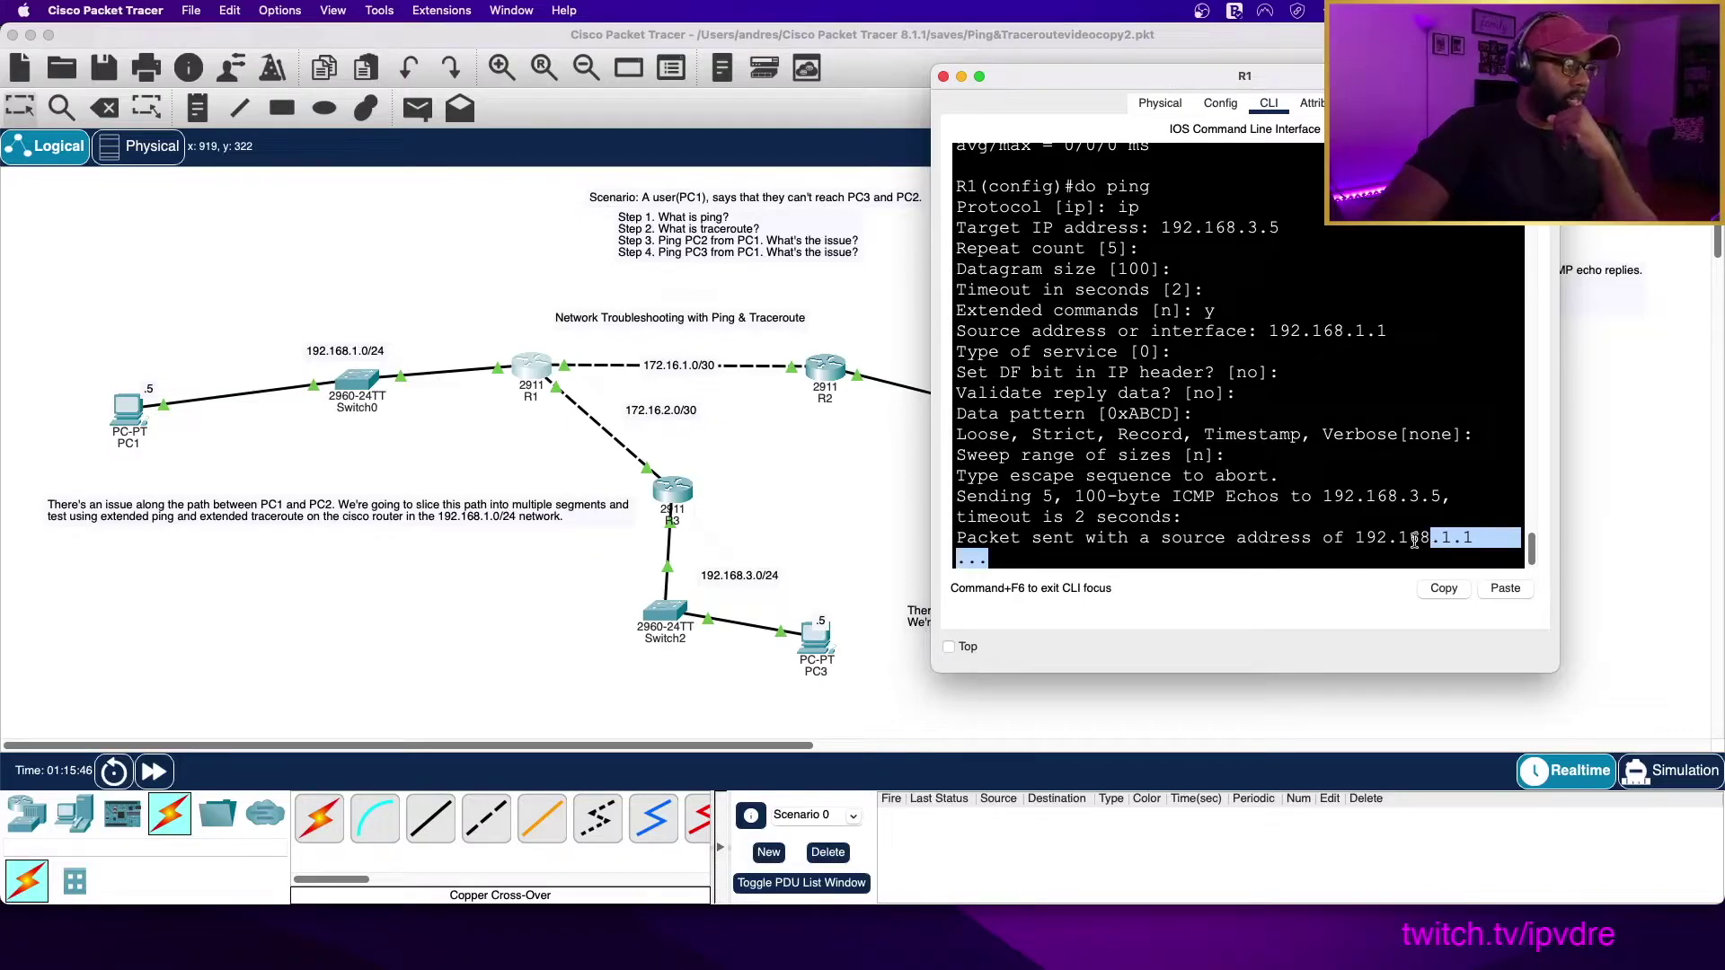
pyautogui.click(1414, 539)
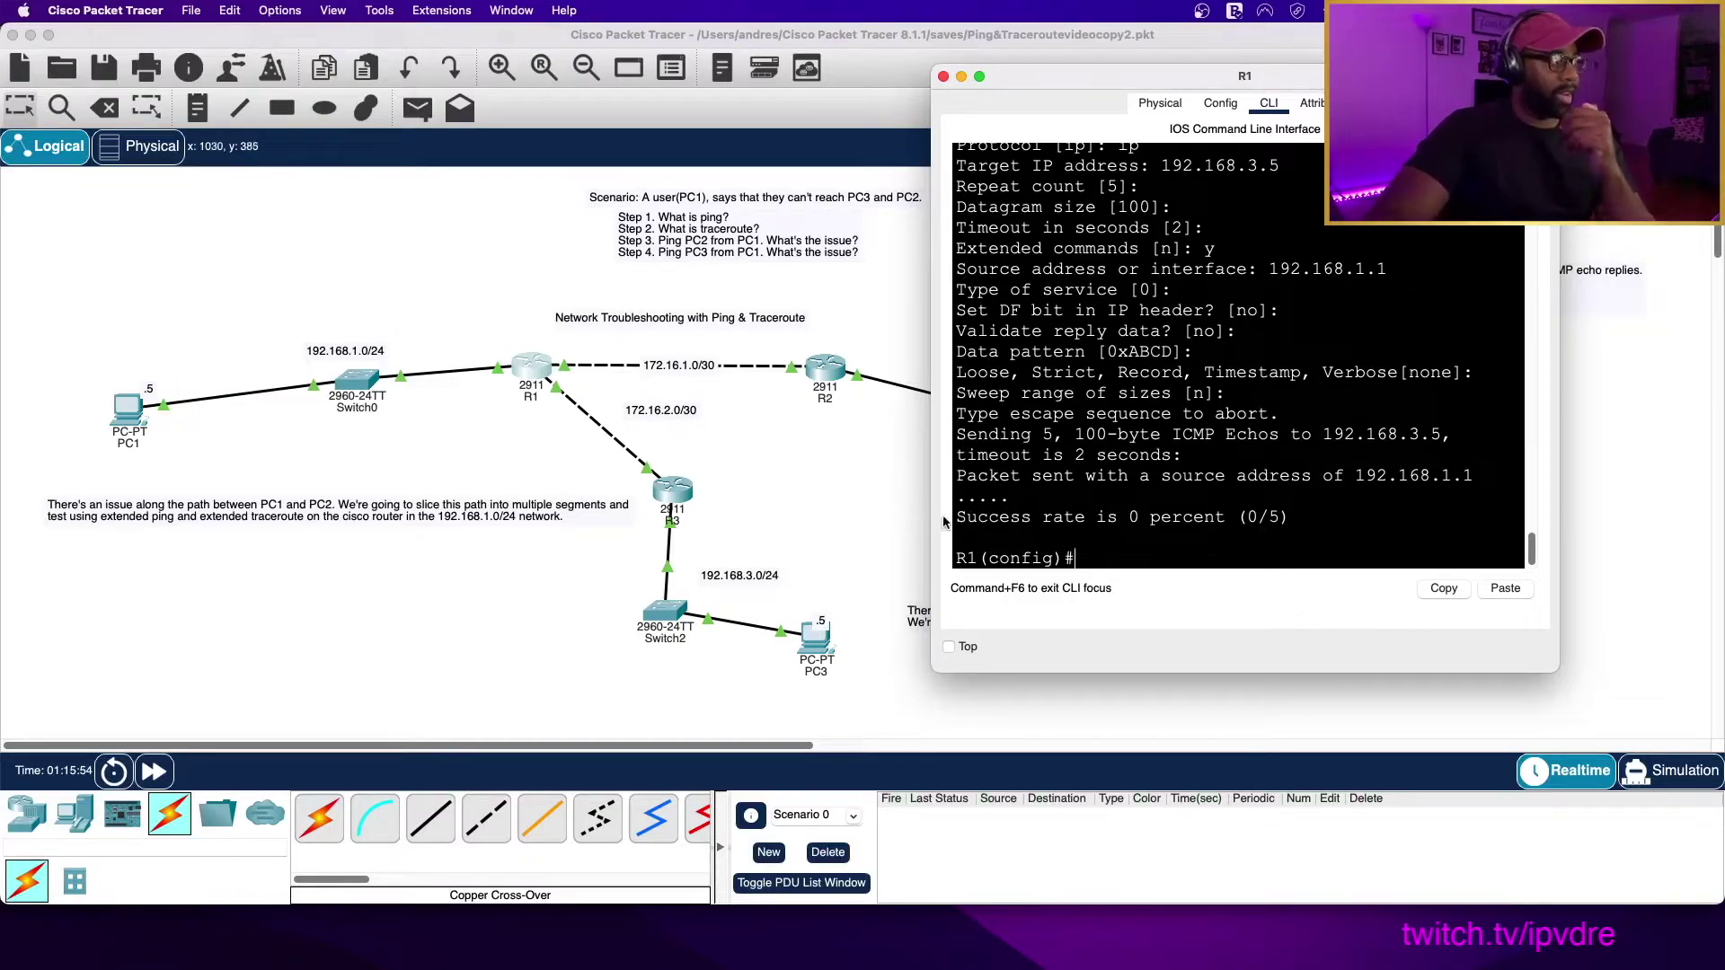
# Review the success rate of the extended ping, and run a standard traceroute from R1 to PC3 at 192.168.3.5
pyautogui.moveTo(954, 517); pyautogui.dragTo(1298, 523)
pyautogui.click(1232, 579)
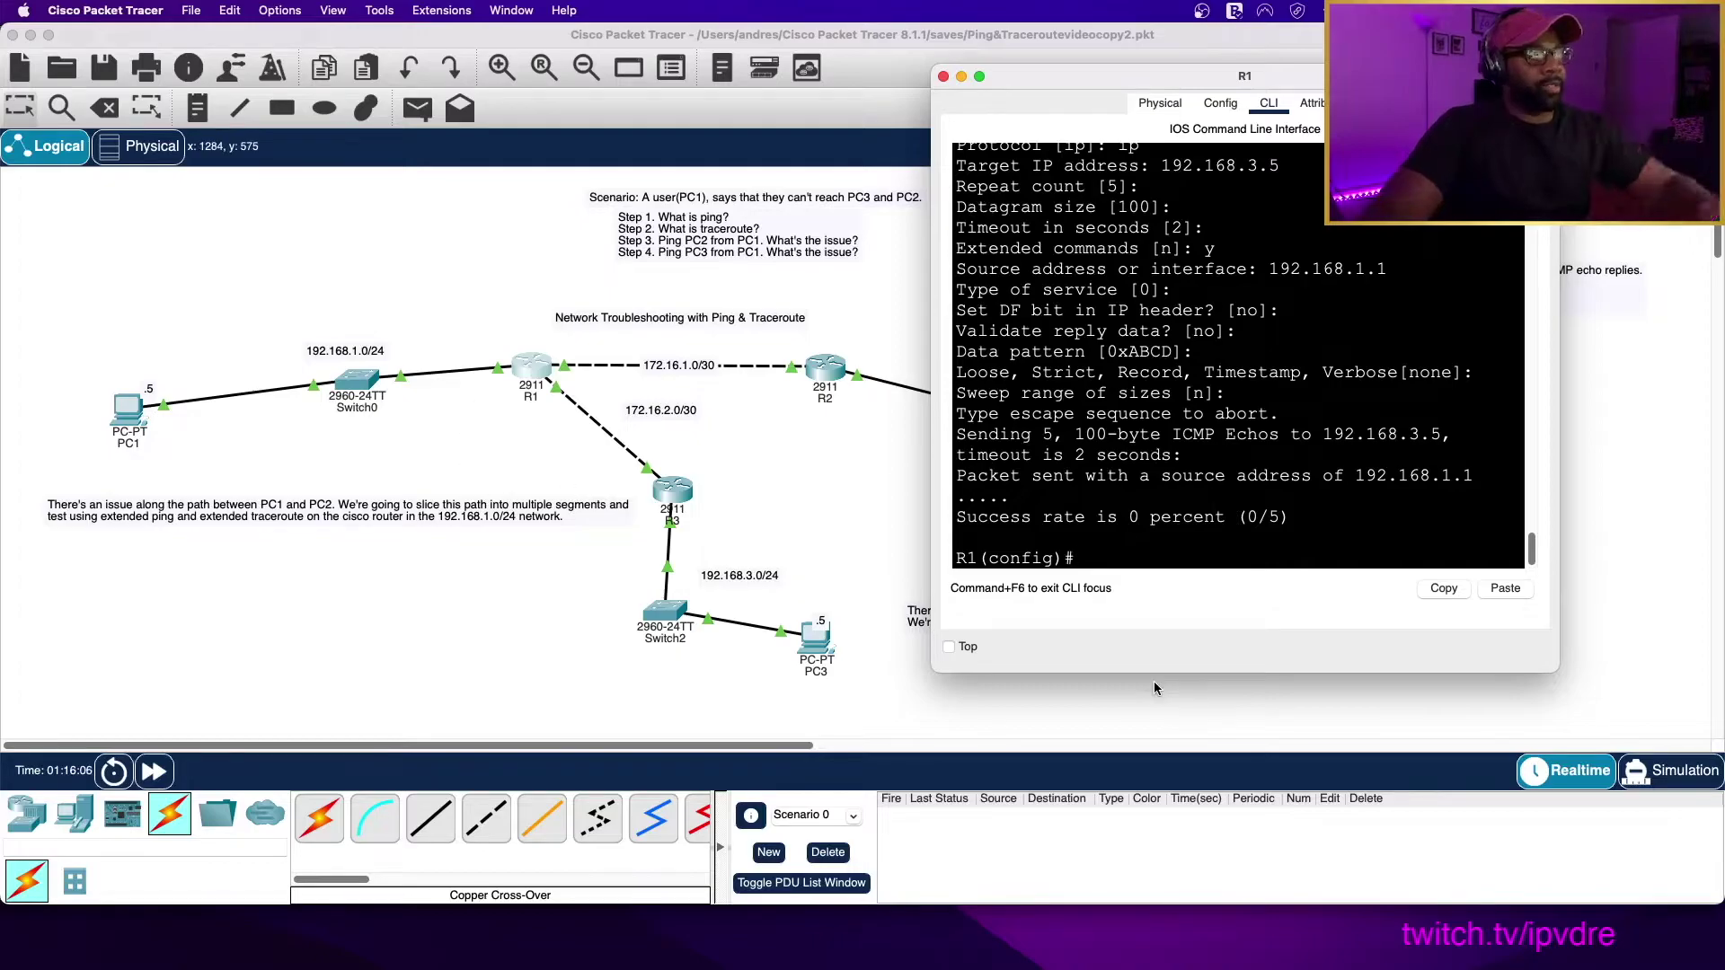
pyautogui.write('do trace')
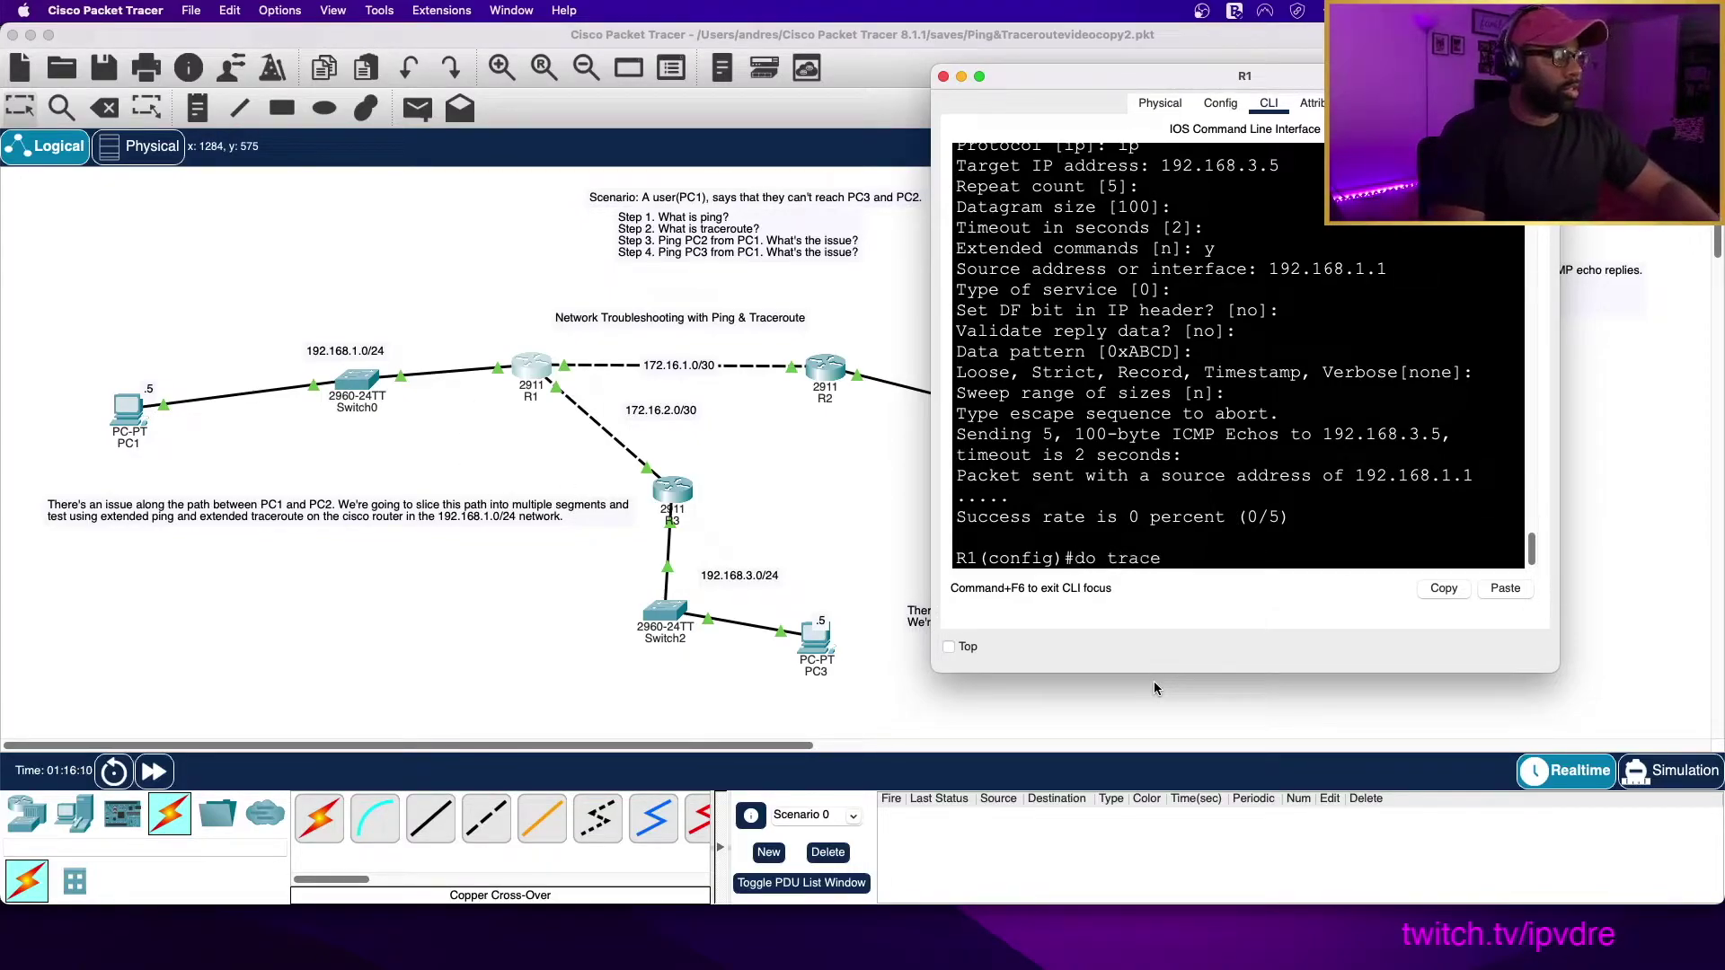
pyautogui.write('route 19')
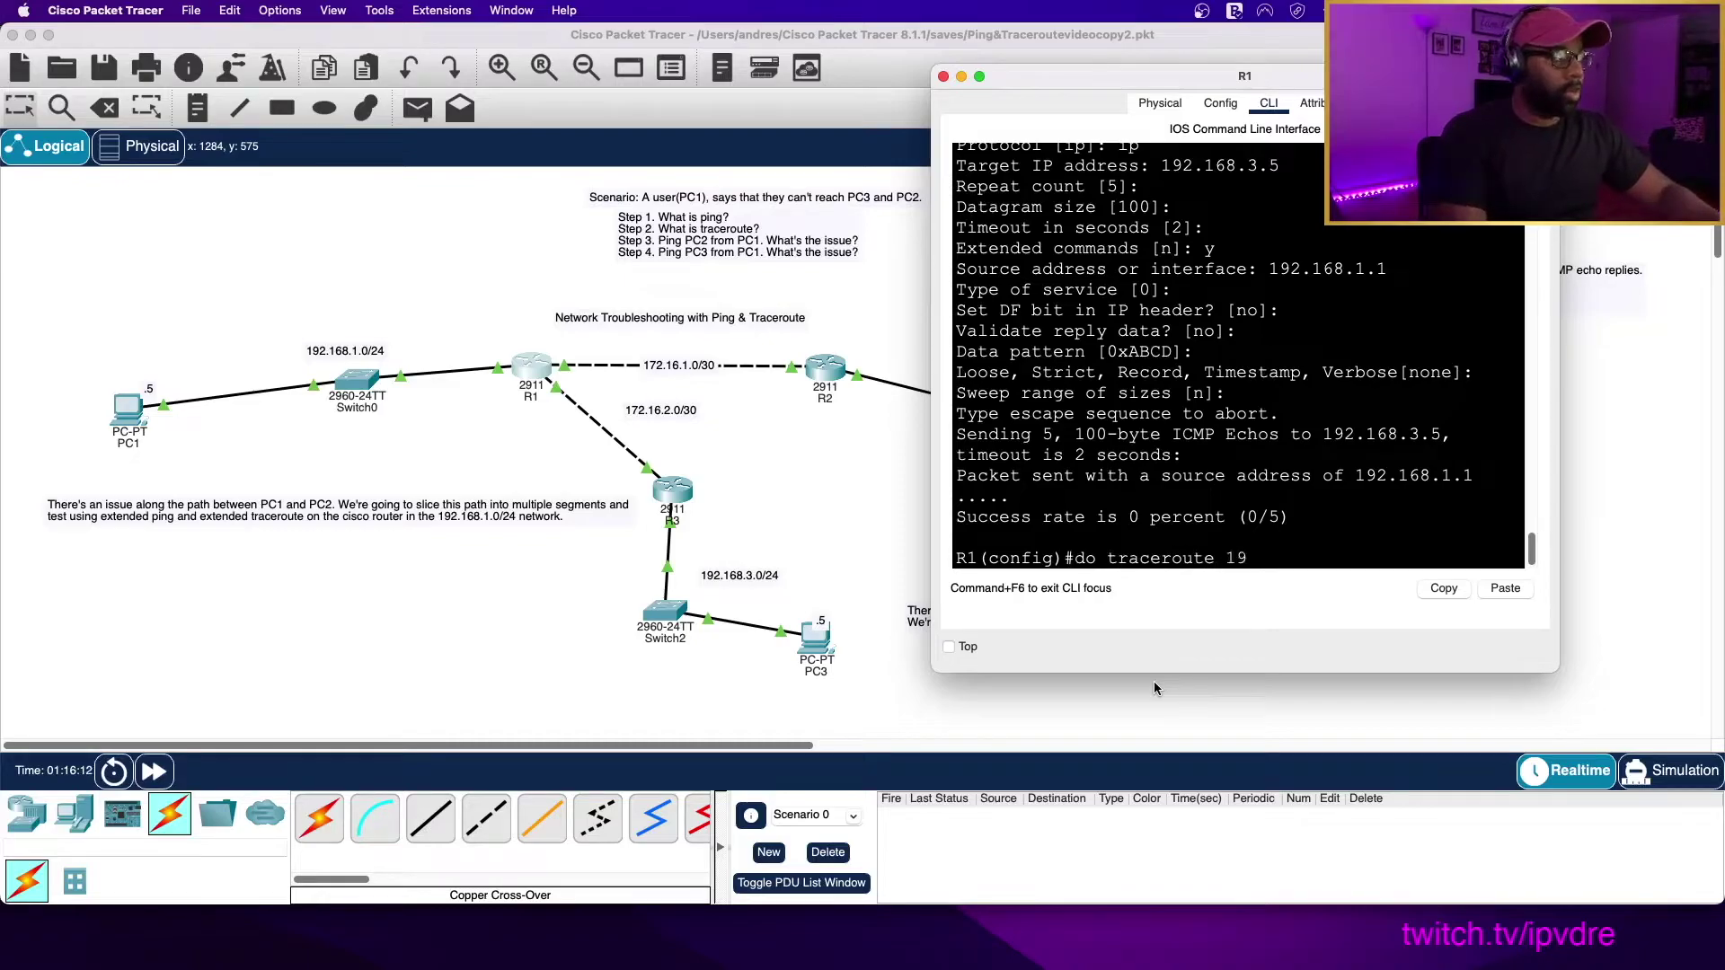
pyautogui.write('2.168.3.5')
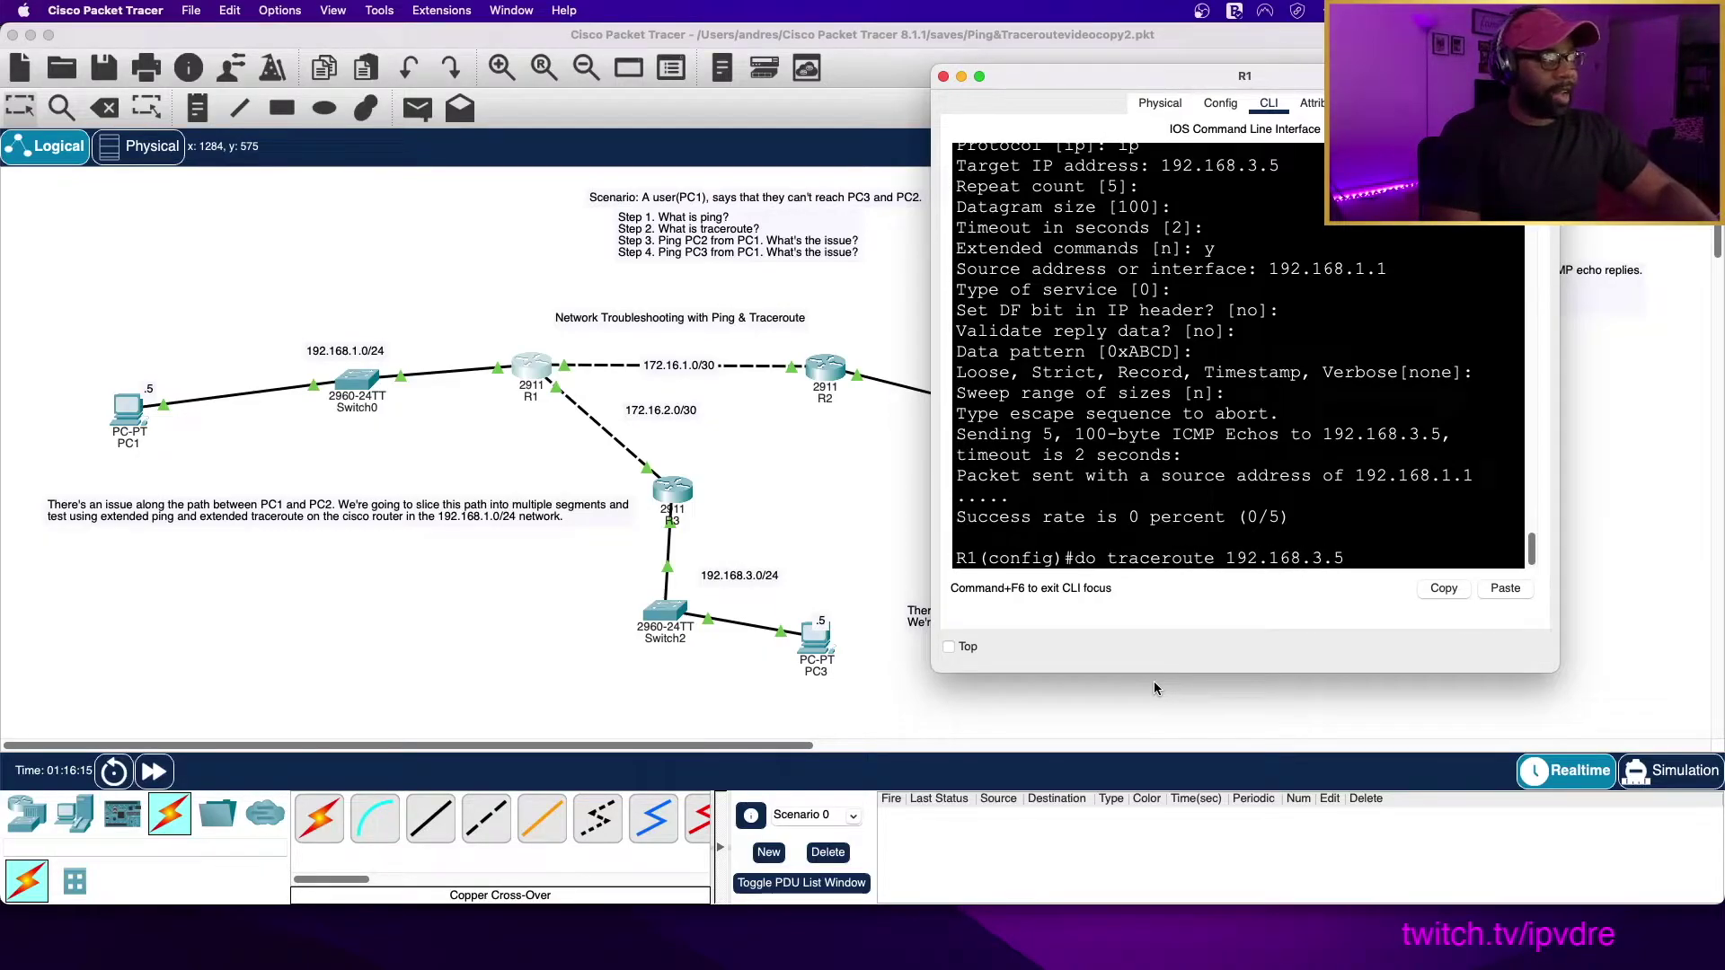
pyautogui.press('Return')
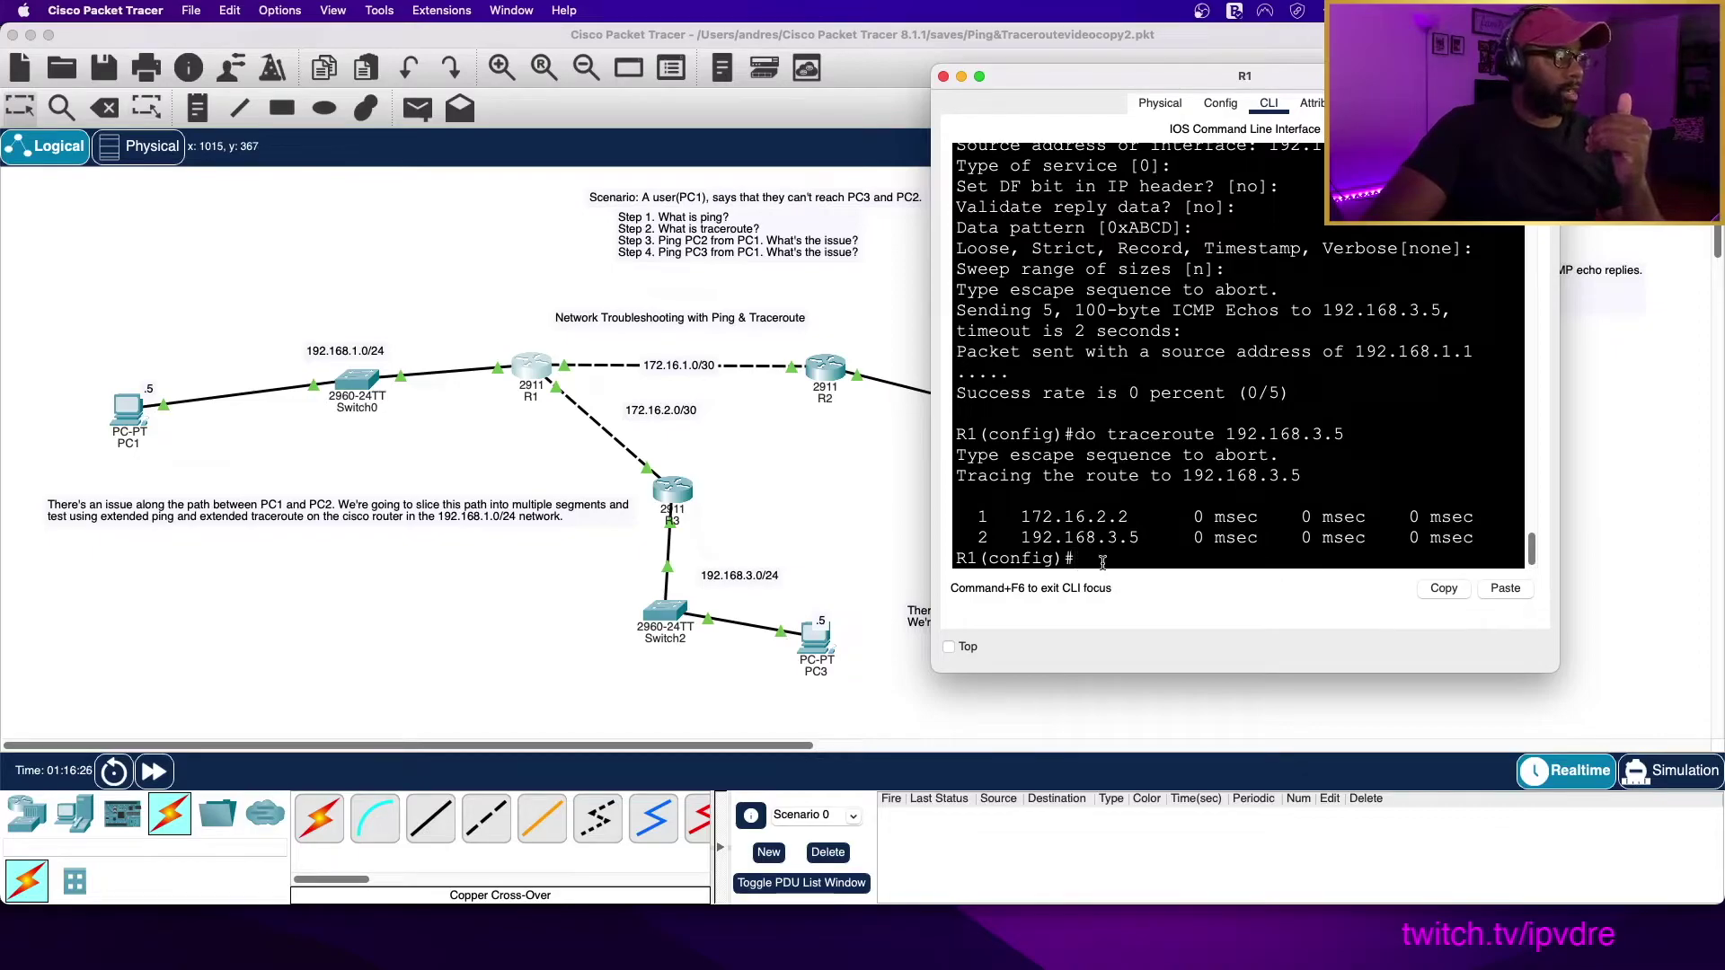
# Start an extended traceroute from R1 with the default ip protocol and target address 192.168.3.5
pyautogui.write('do traceroute')
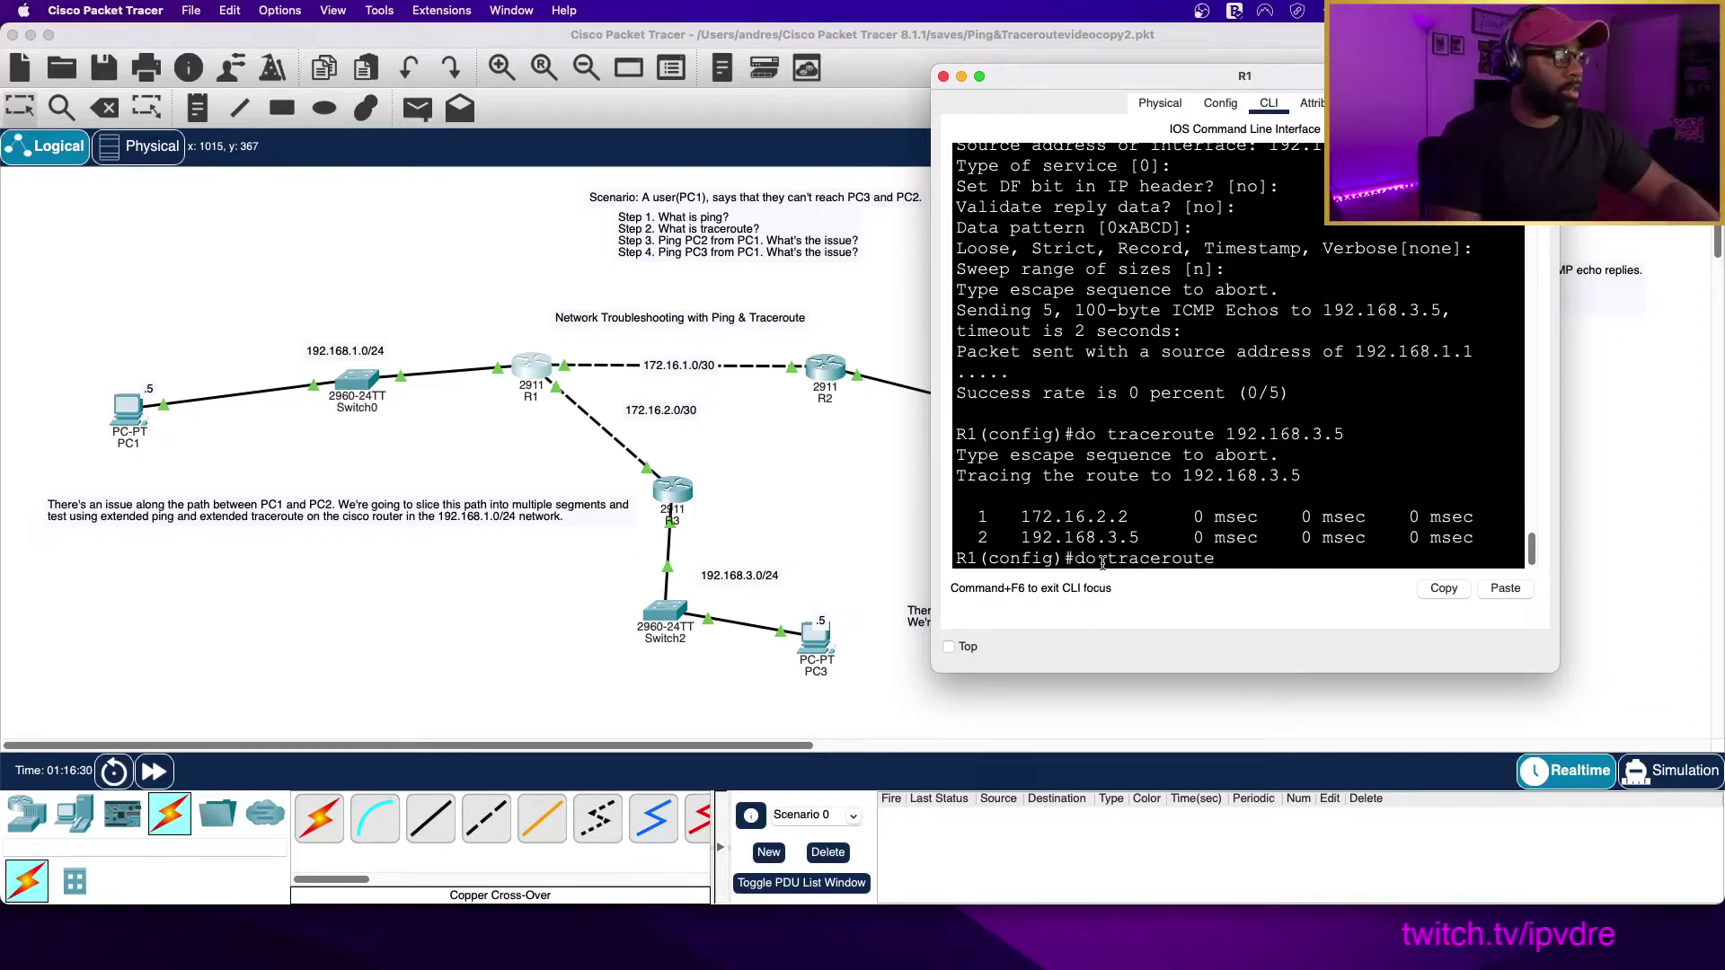
pyautogui.press('Return')
pyautogui.press('Return')
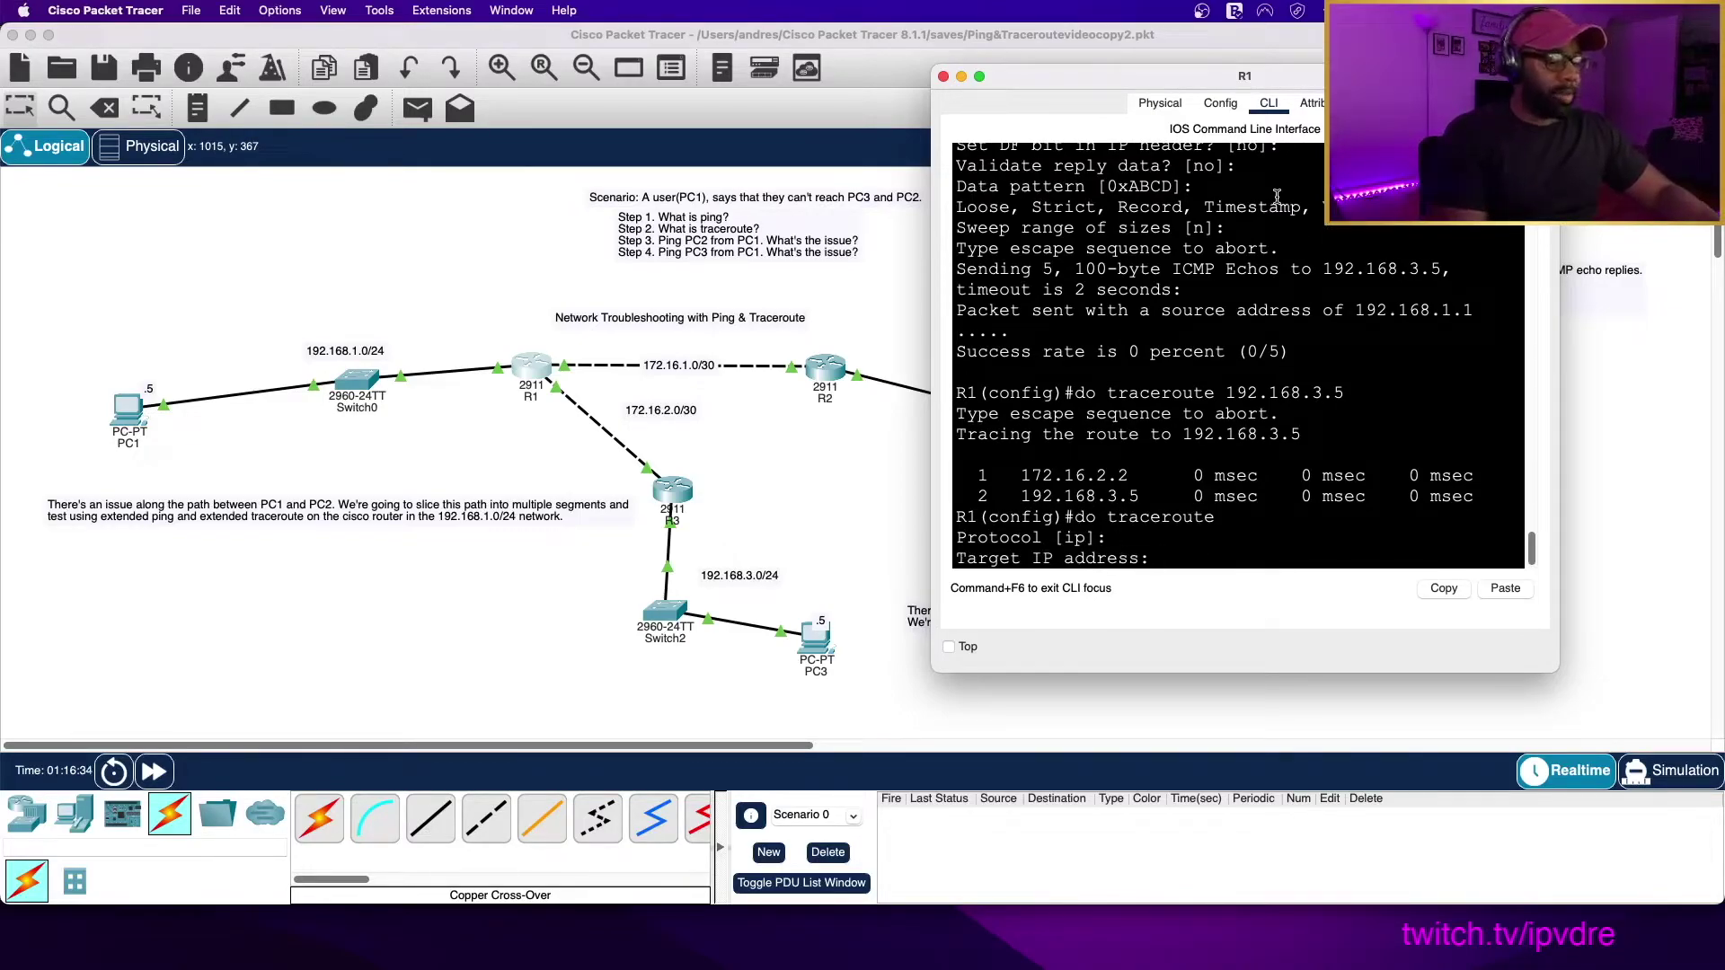
pyautogui.write('192.168')
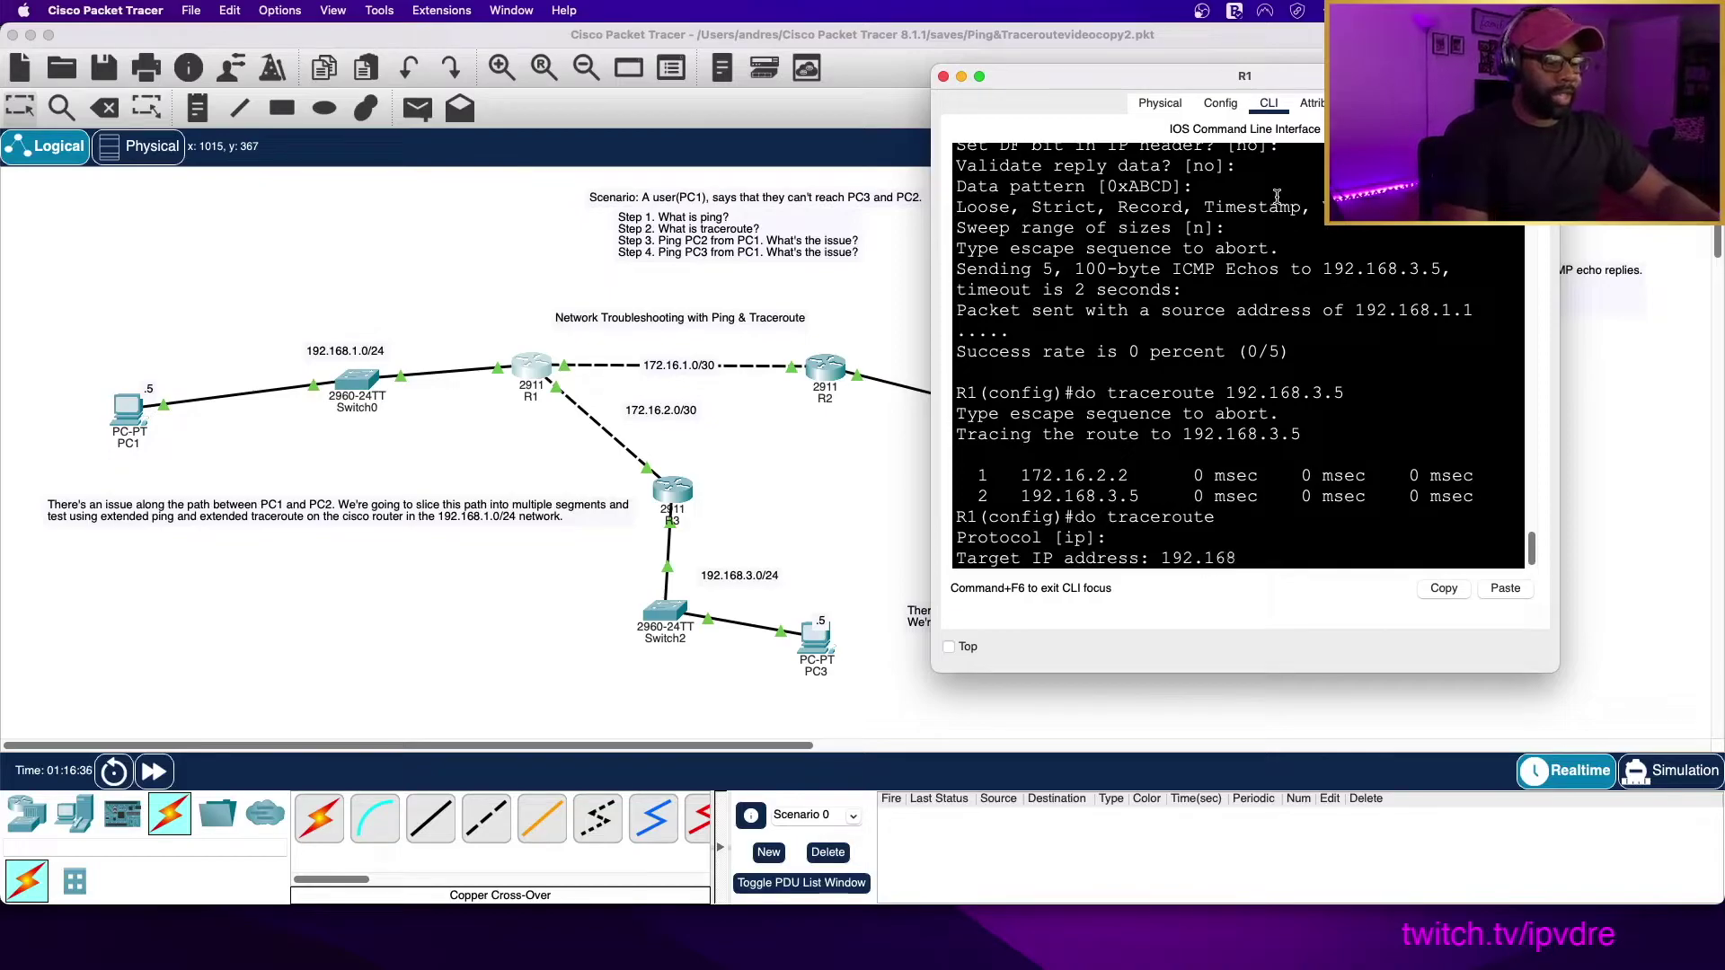
pyautogui.write('.3.5')
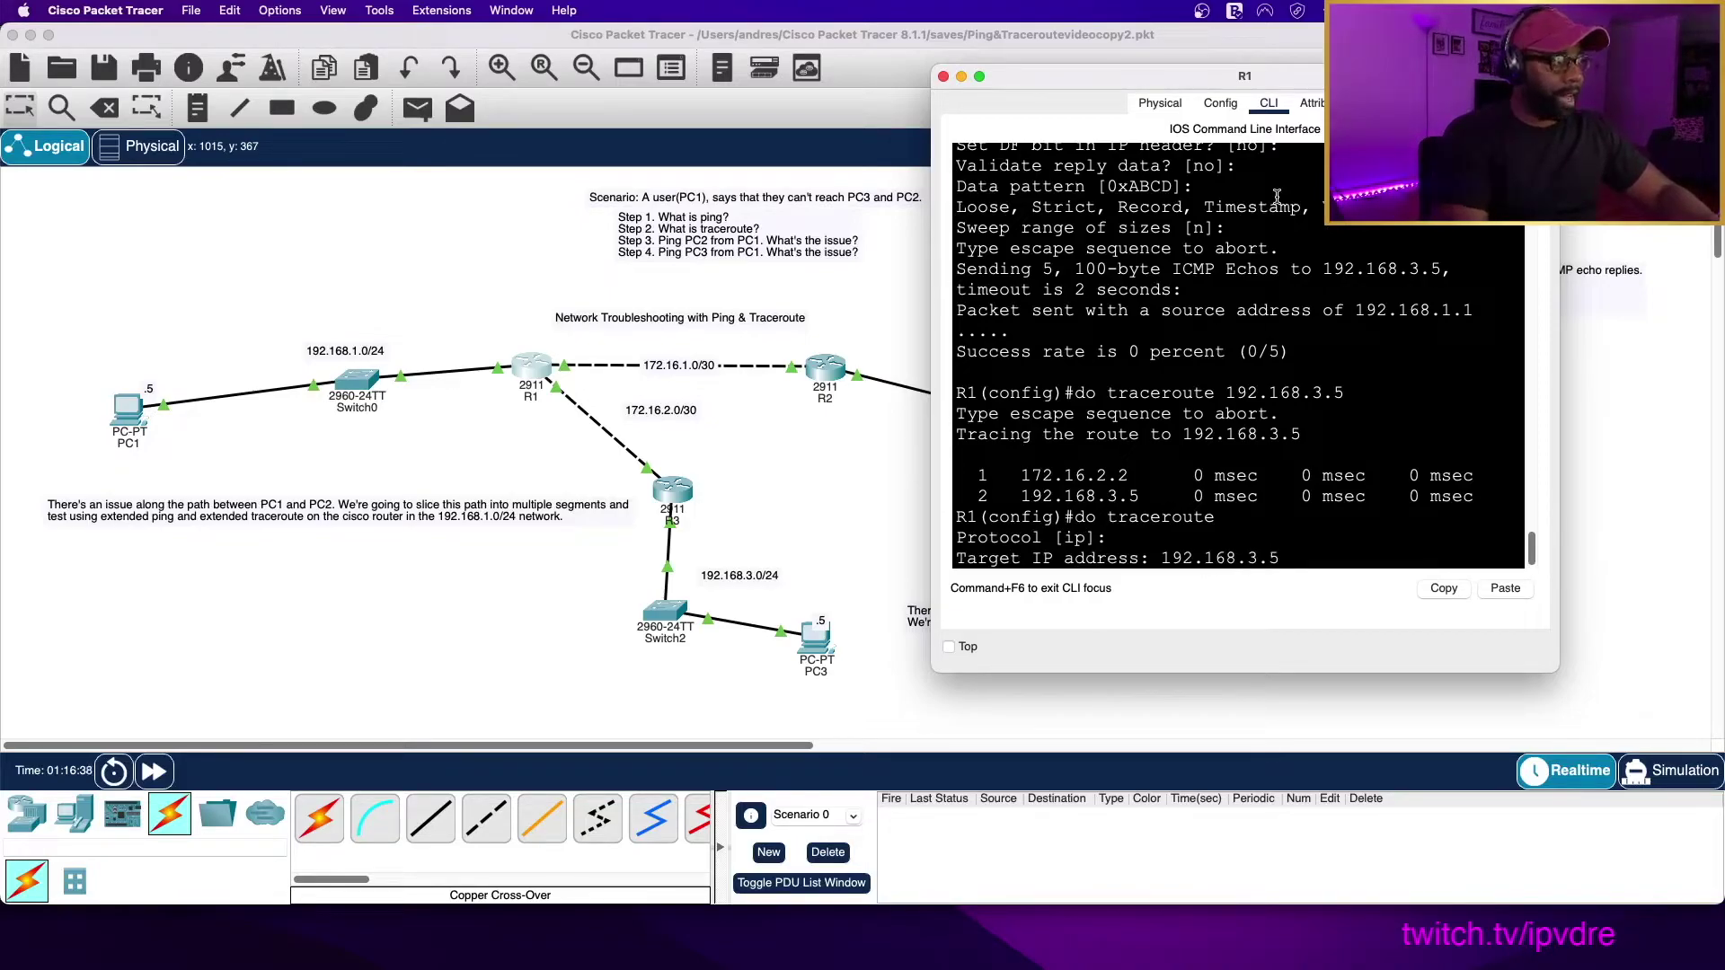
pyautogui.press('Return')
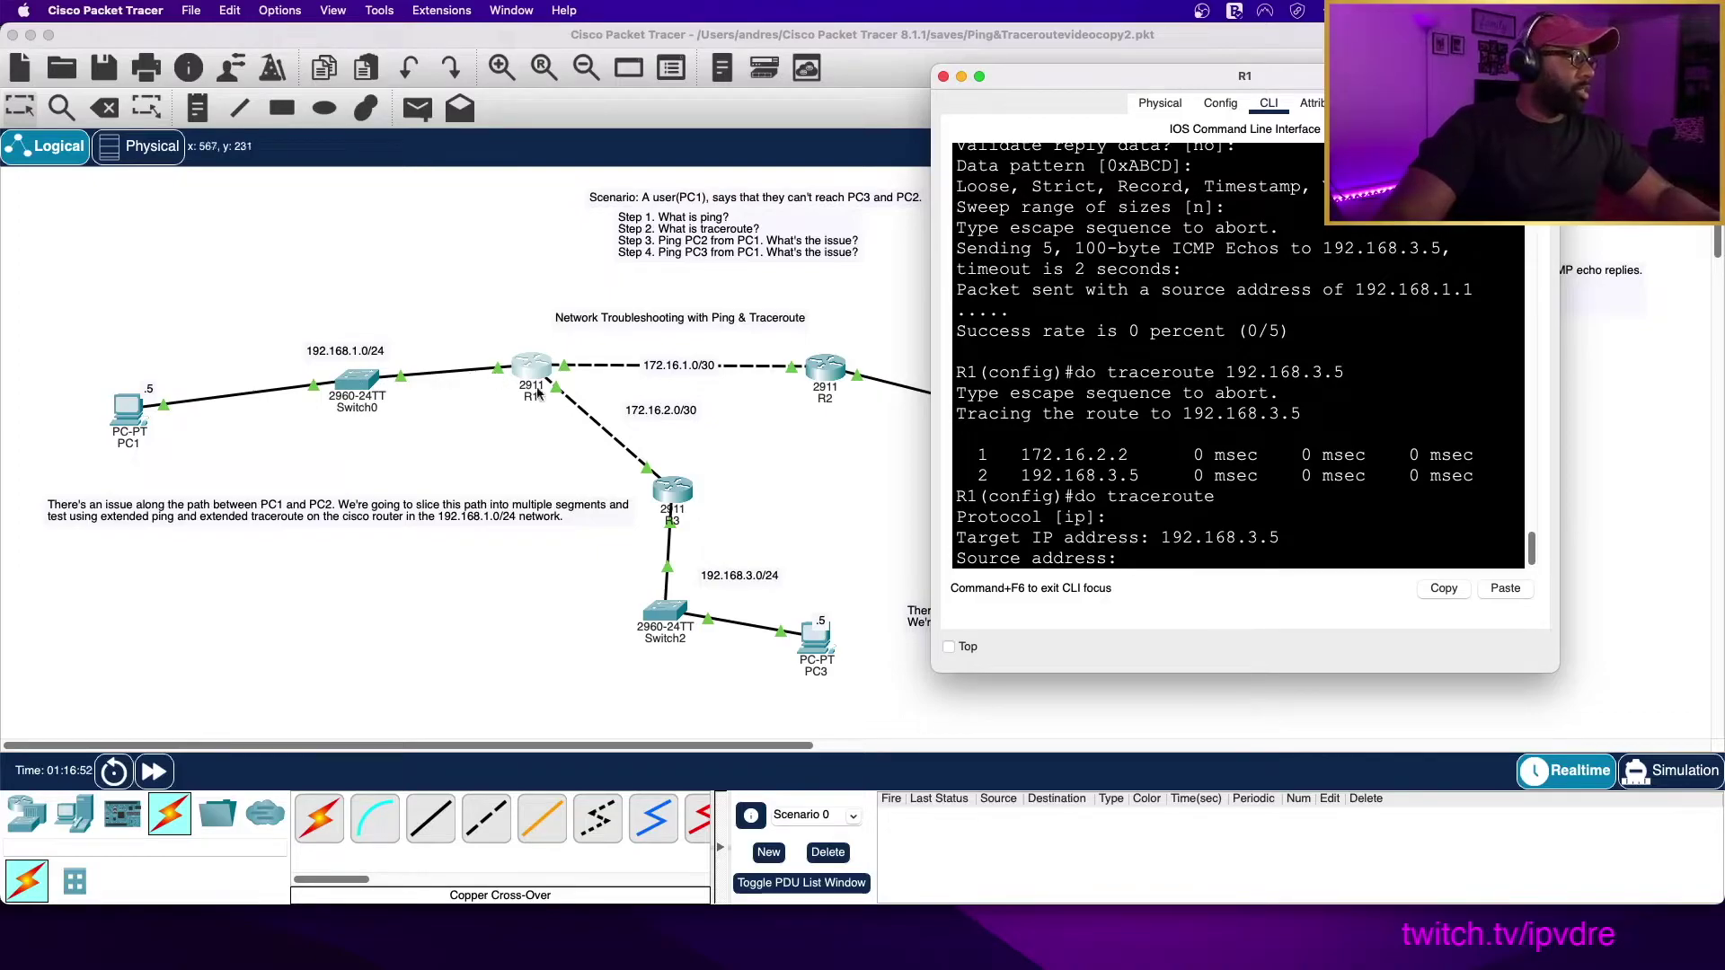
# Set the traceroute's source address to 192.168.1.1 and keep the default numeric display, timeout and probe count
pyautogui.write('192')
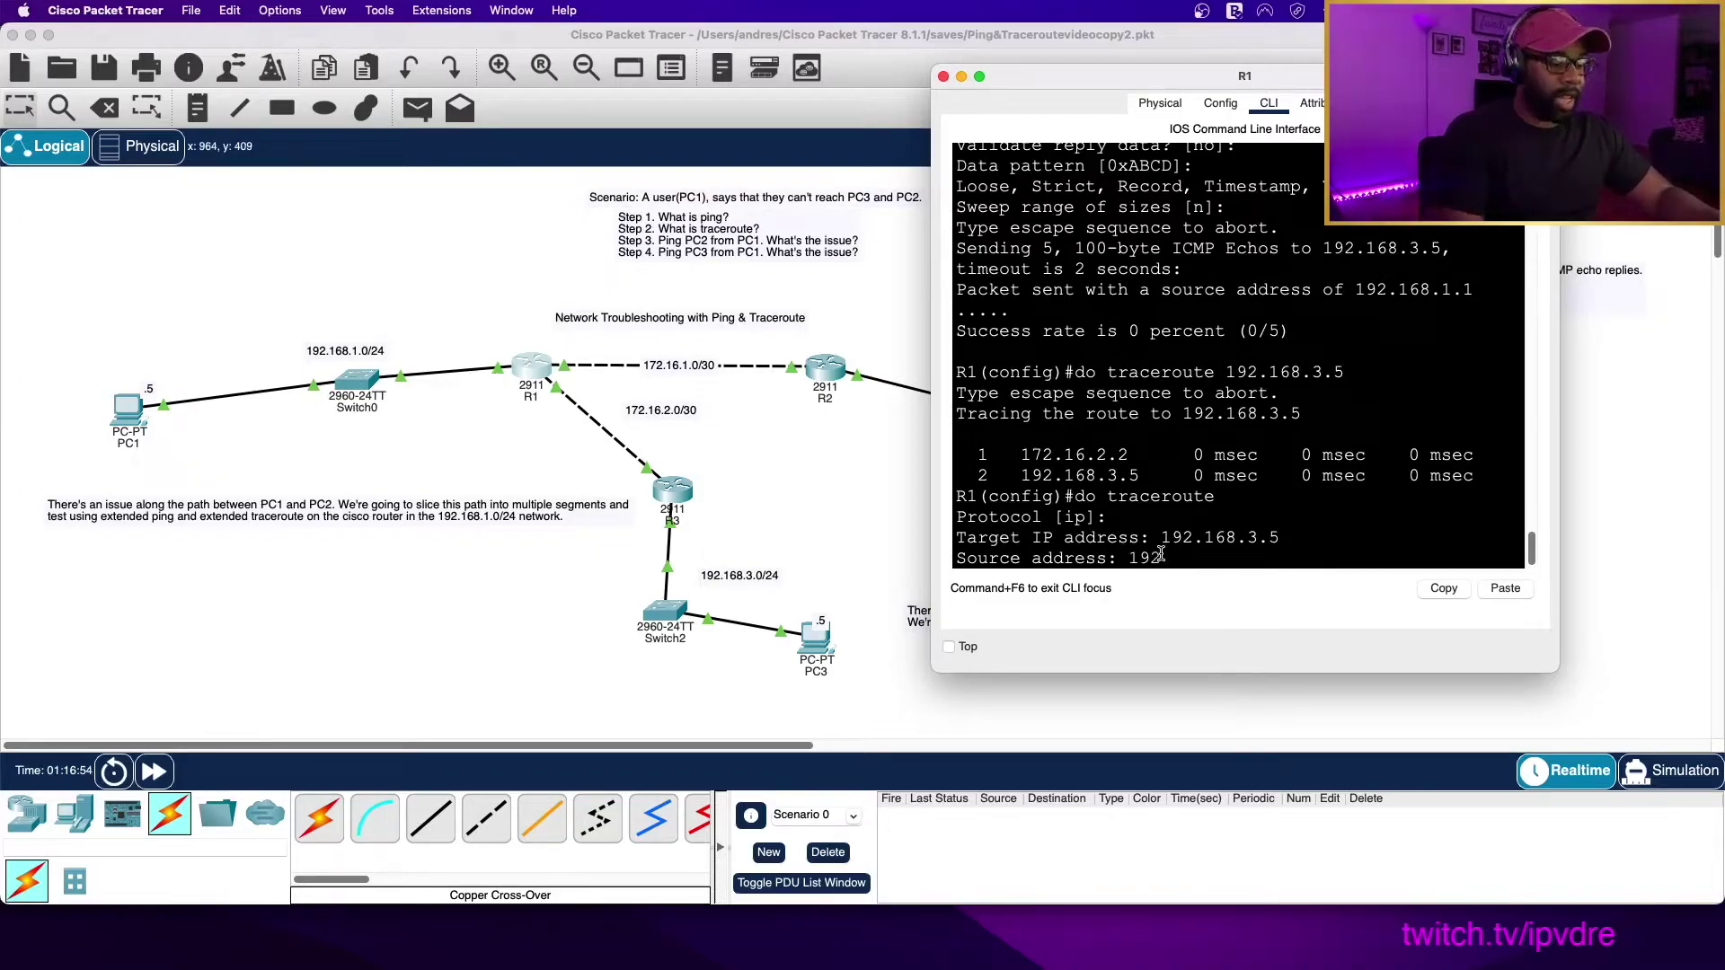
pyautogui.write('.168.1')
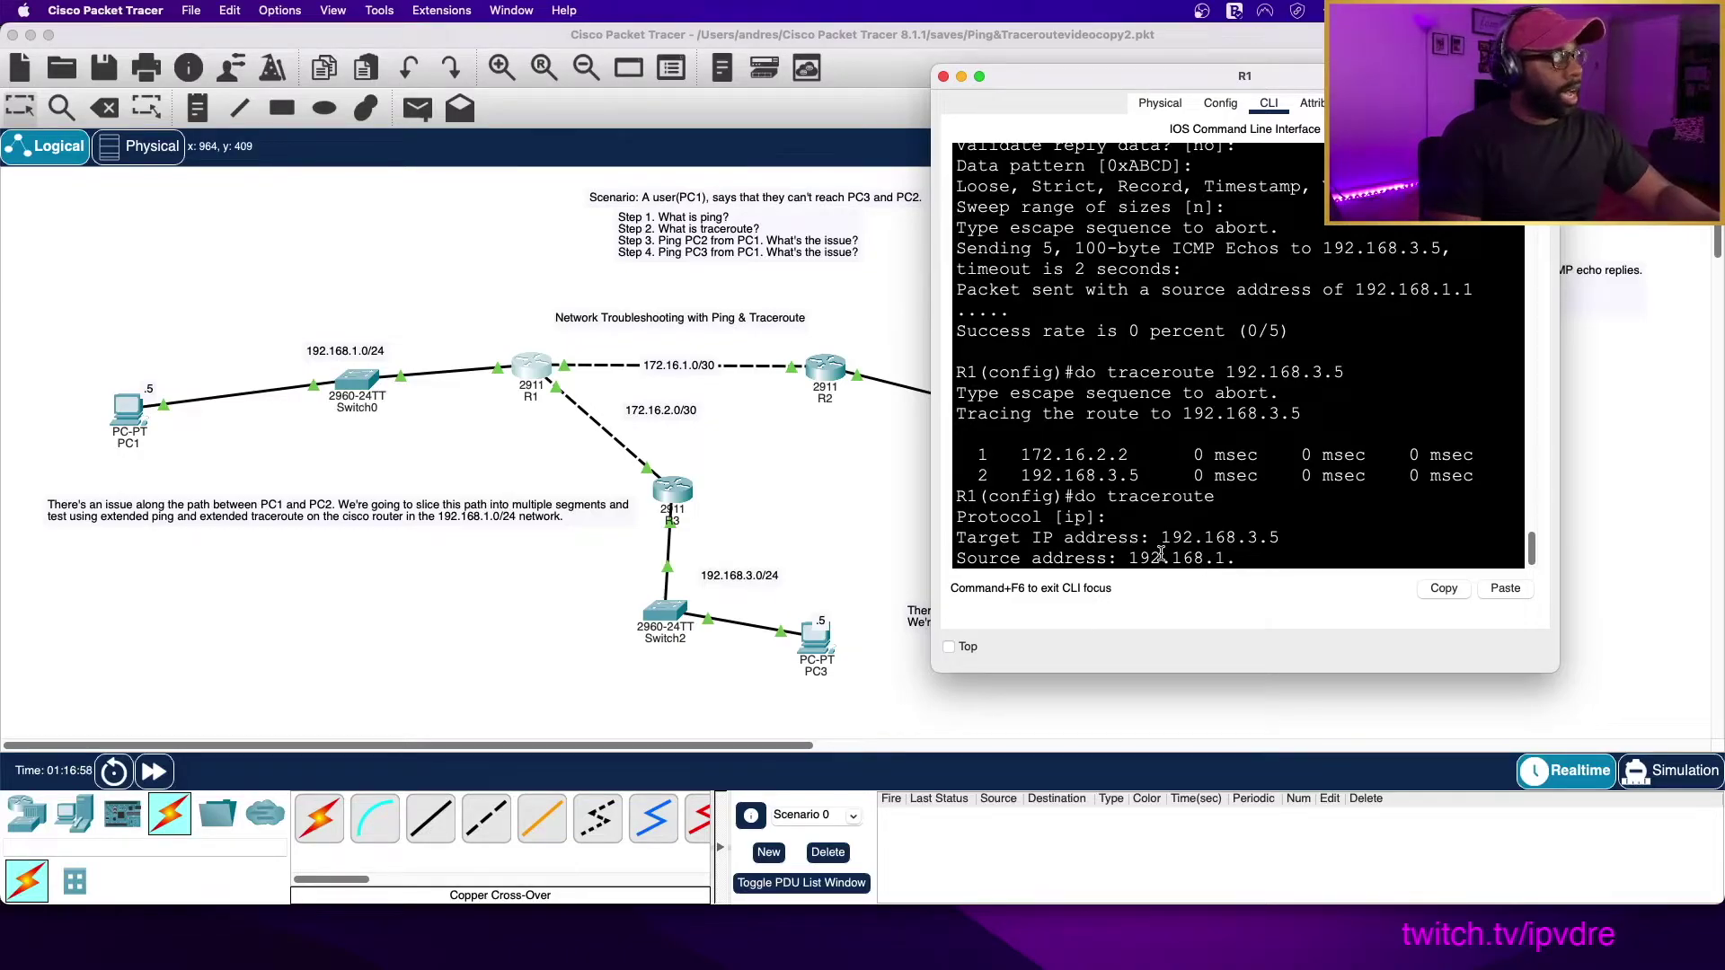
pyautogui.write('.1')
pyautogui.press('Return')
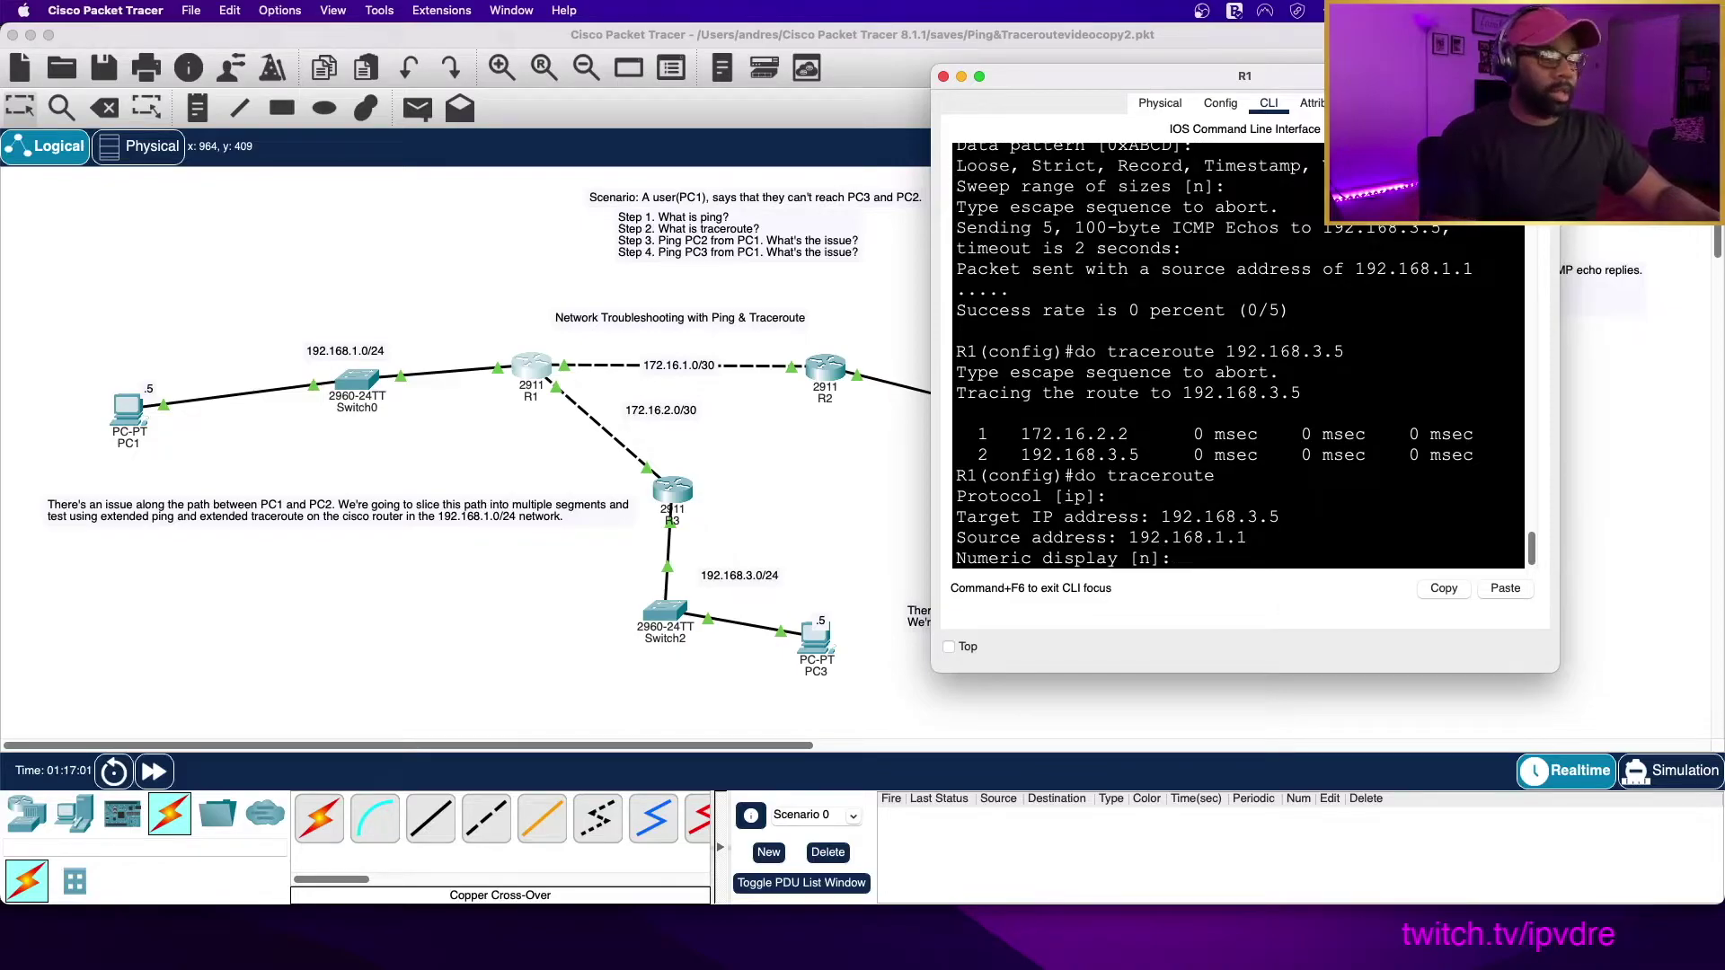
pyautogui.press('Return')
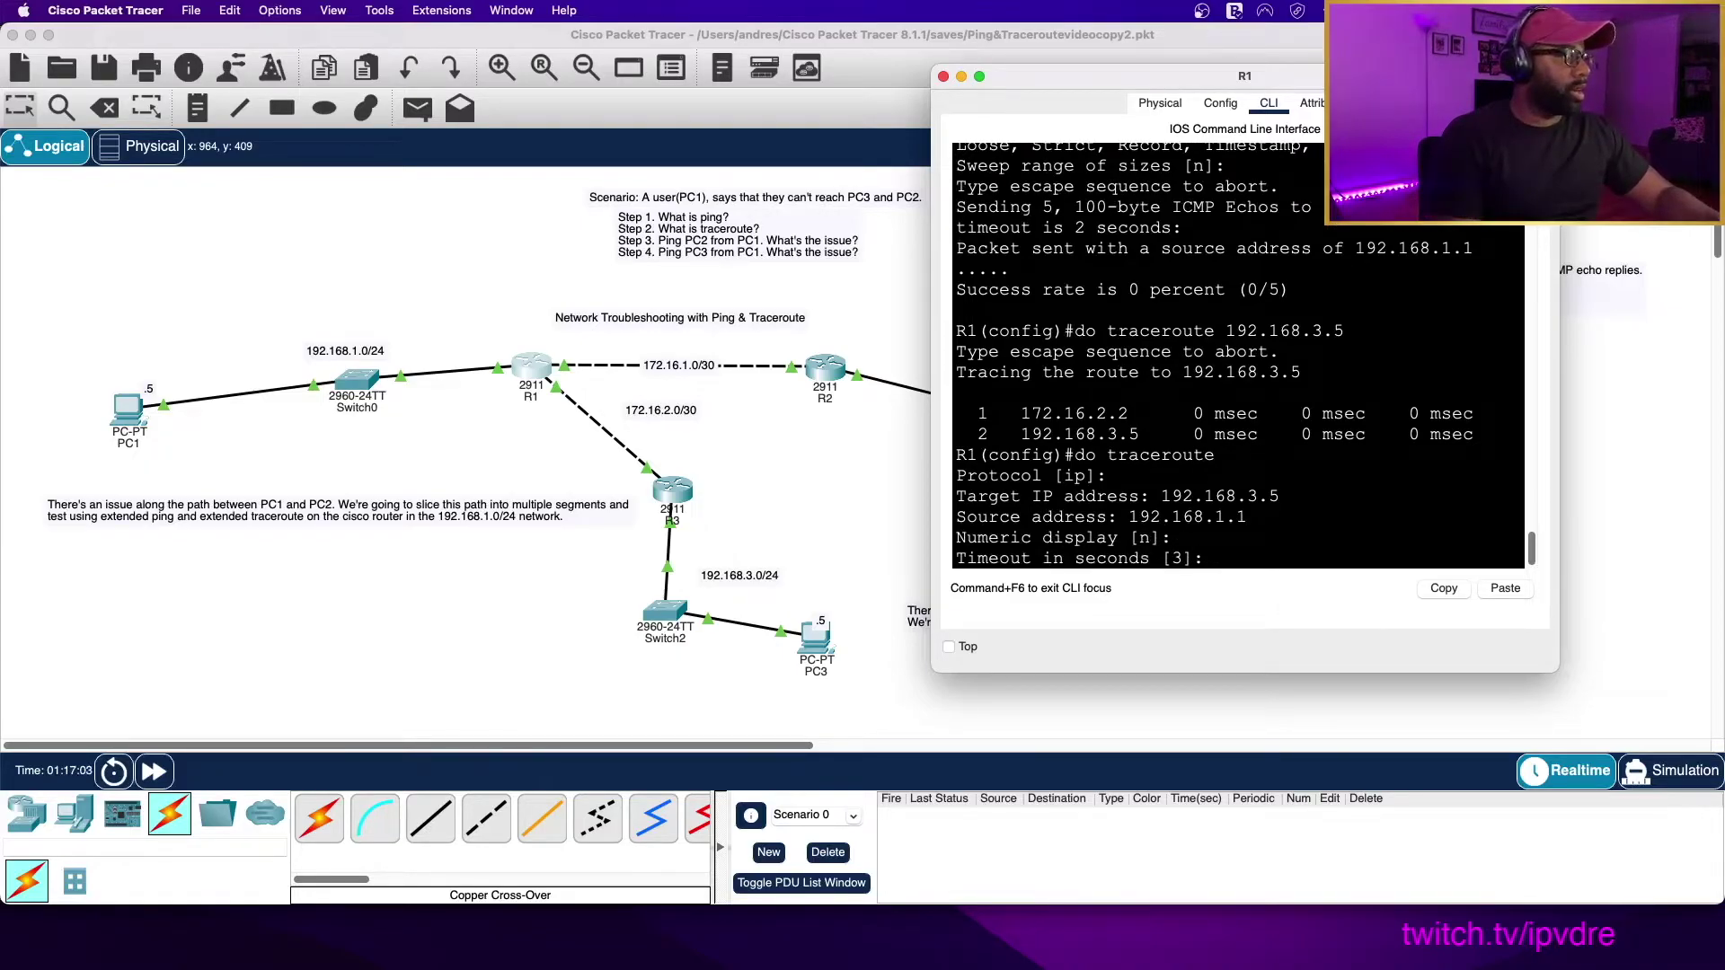
pyautogui.press('Return')
pyautogui.press('Return')
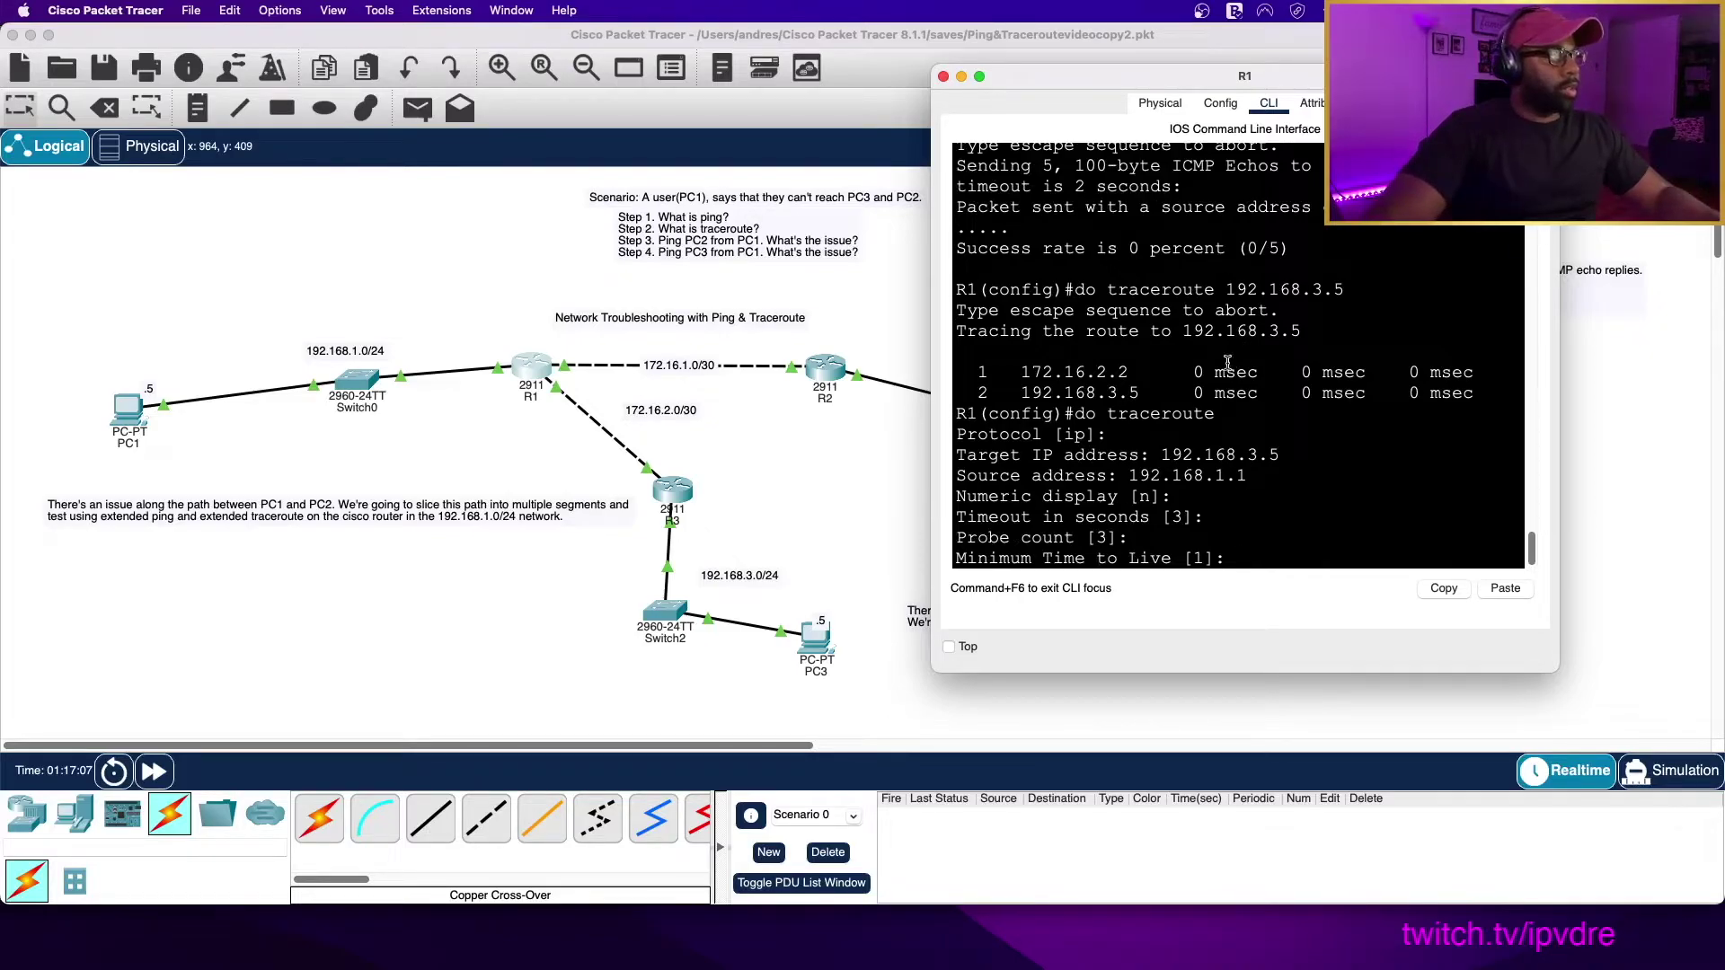
# Check the probe times in the earlier trace, run the extended traceroute with default minimum and maximum time to live, and abort it
pyautogui.moveTo(1193, 364); pyautogui.dragTo(1478, 369)
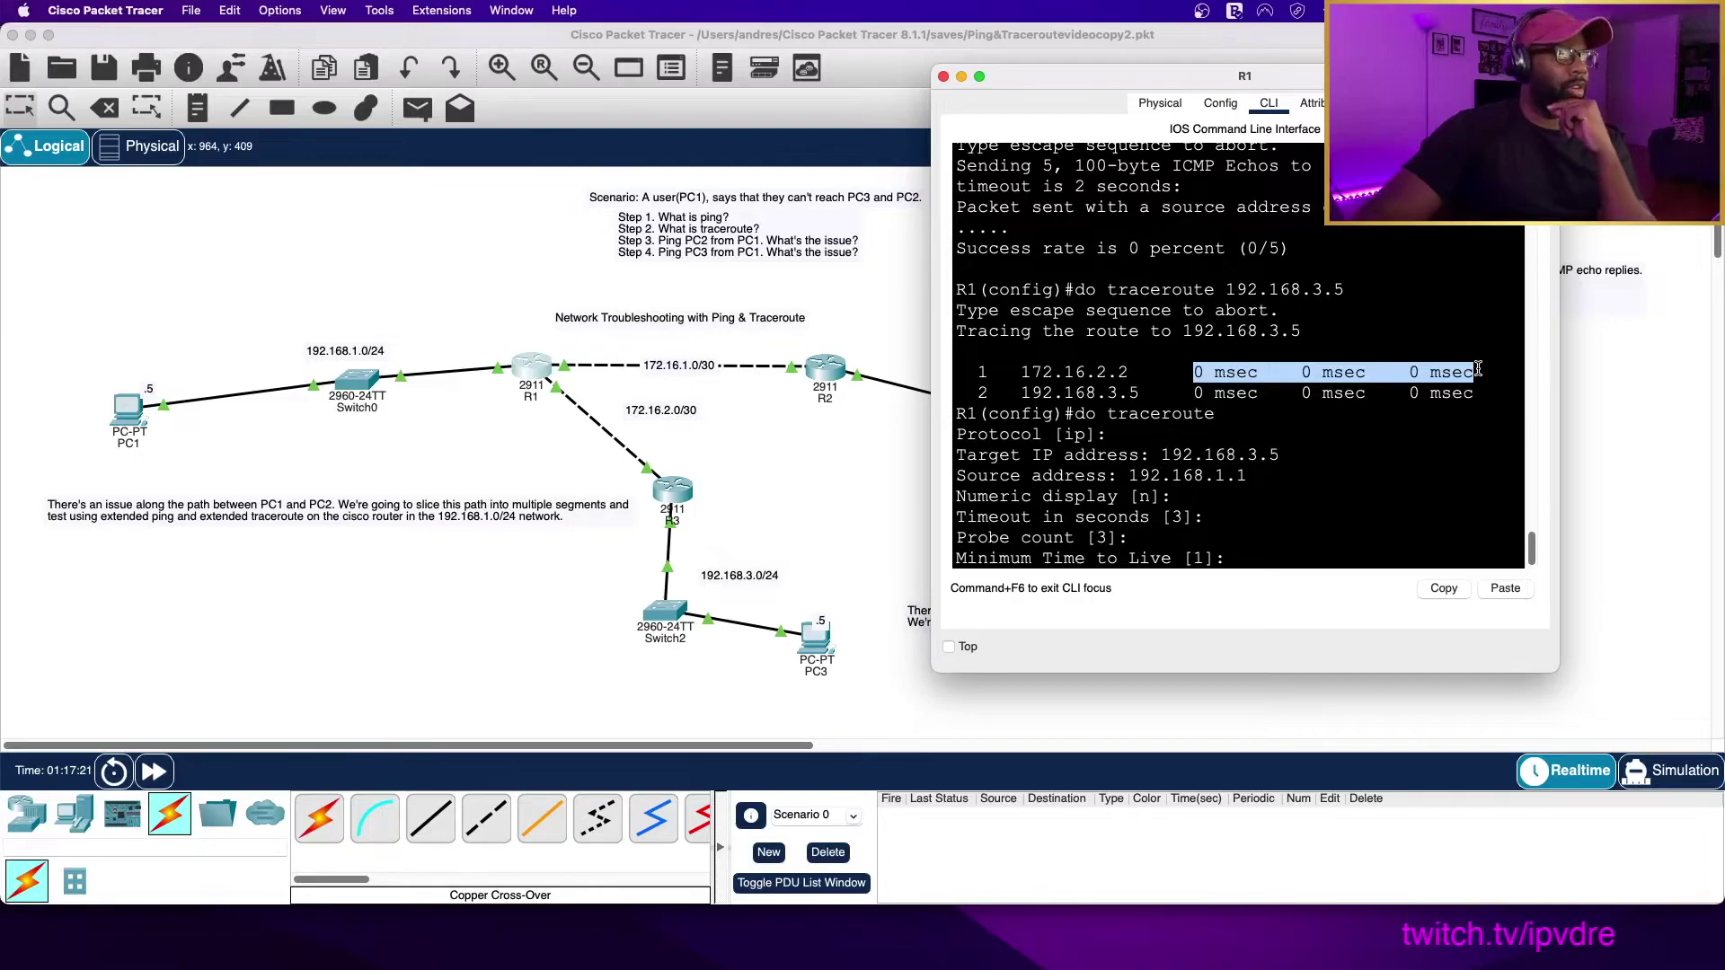
pyautogui.click(1273, 554)
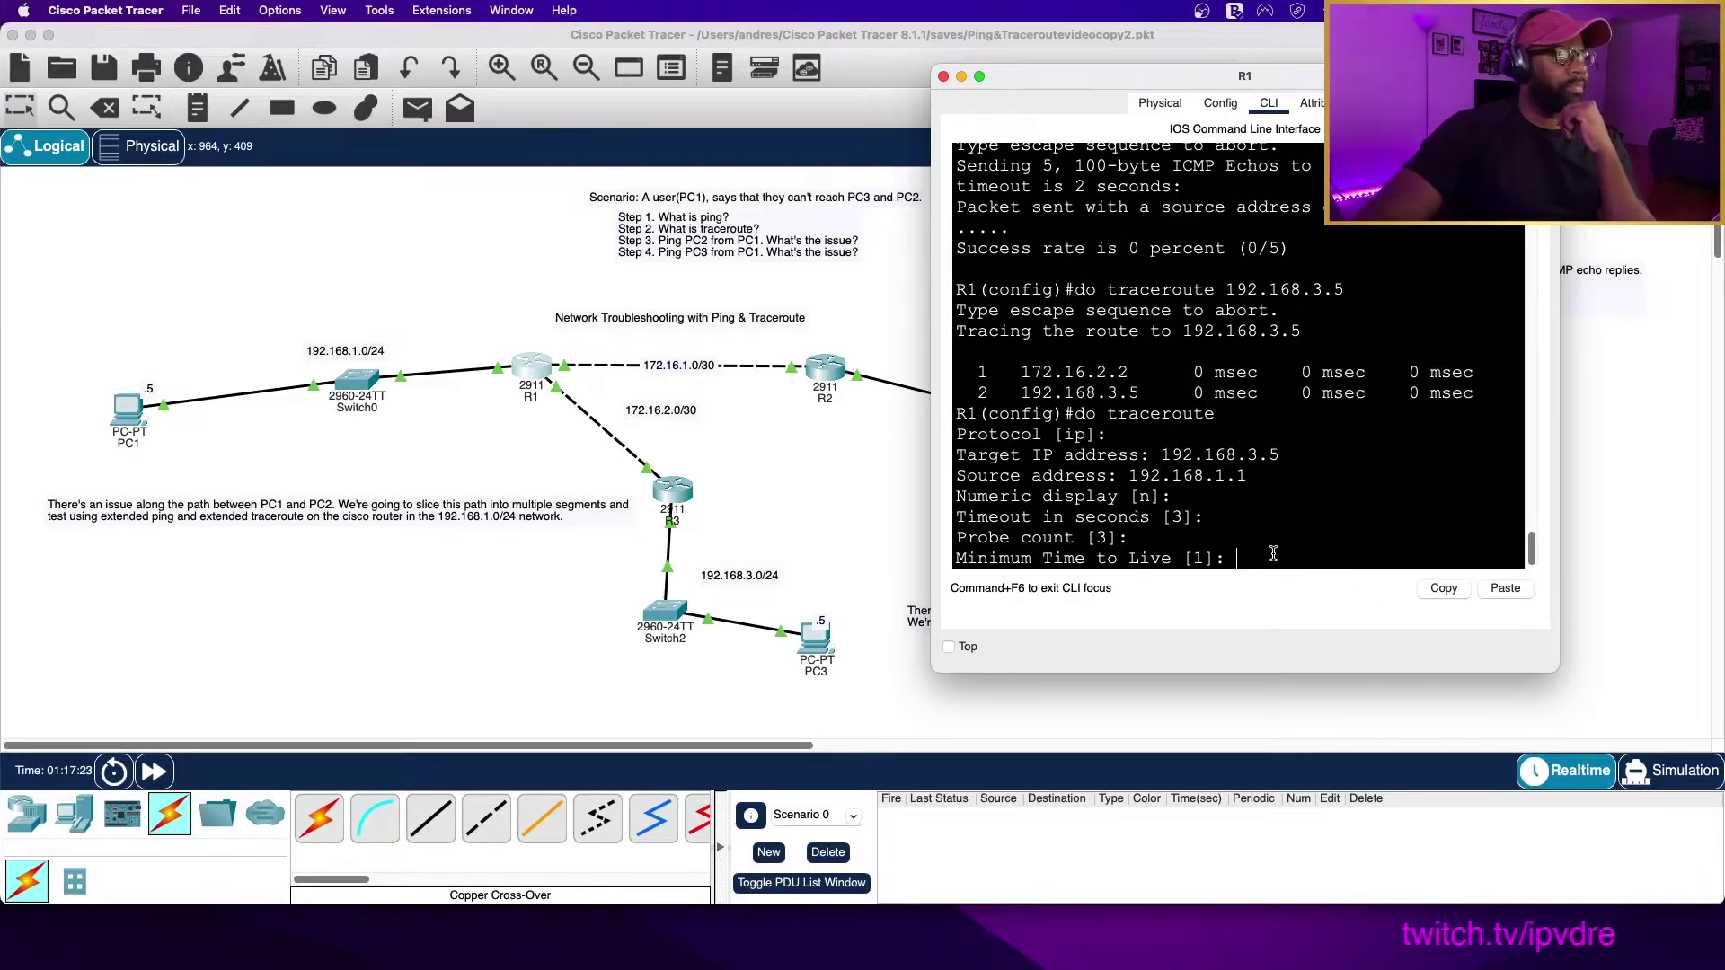
pyautogui.press('Return')
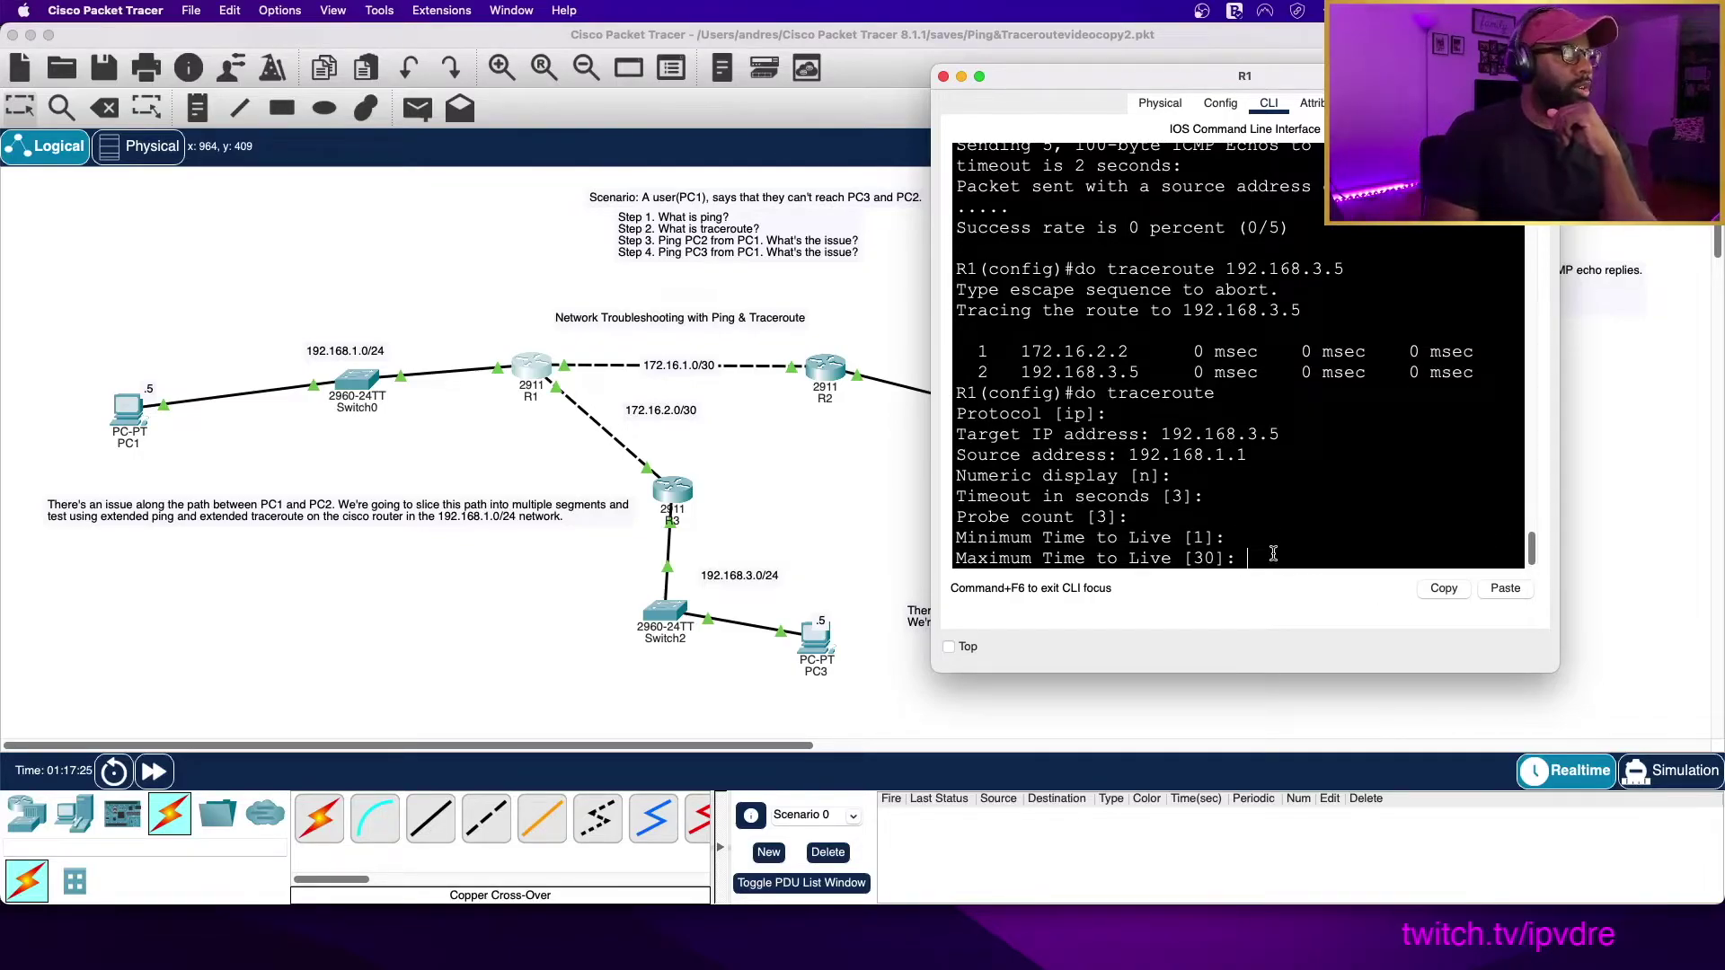
pyautogui.press('Return')
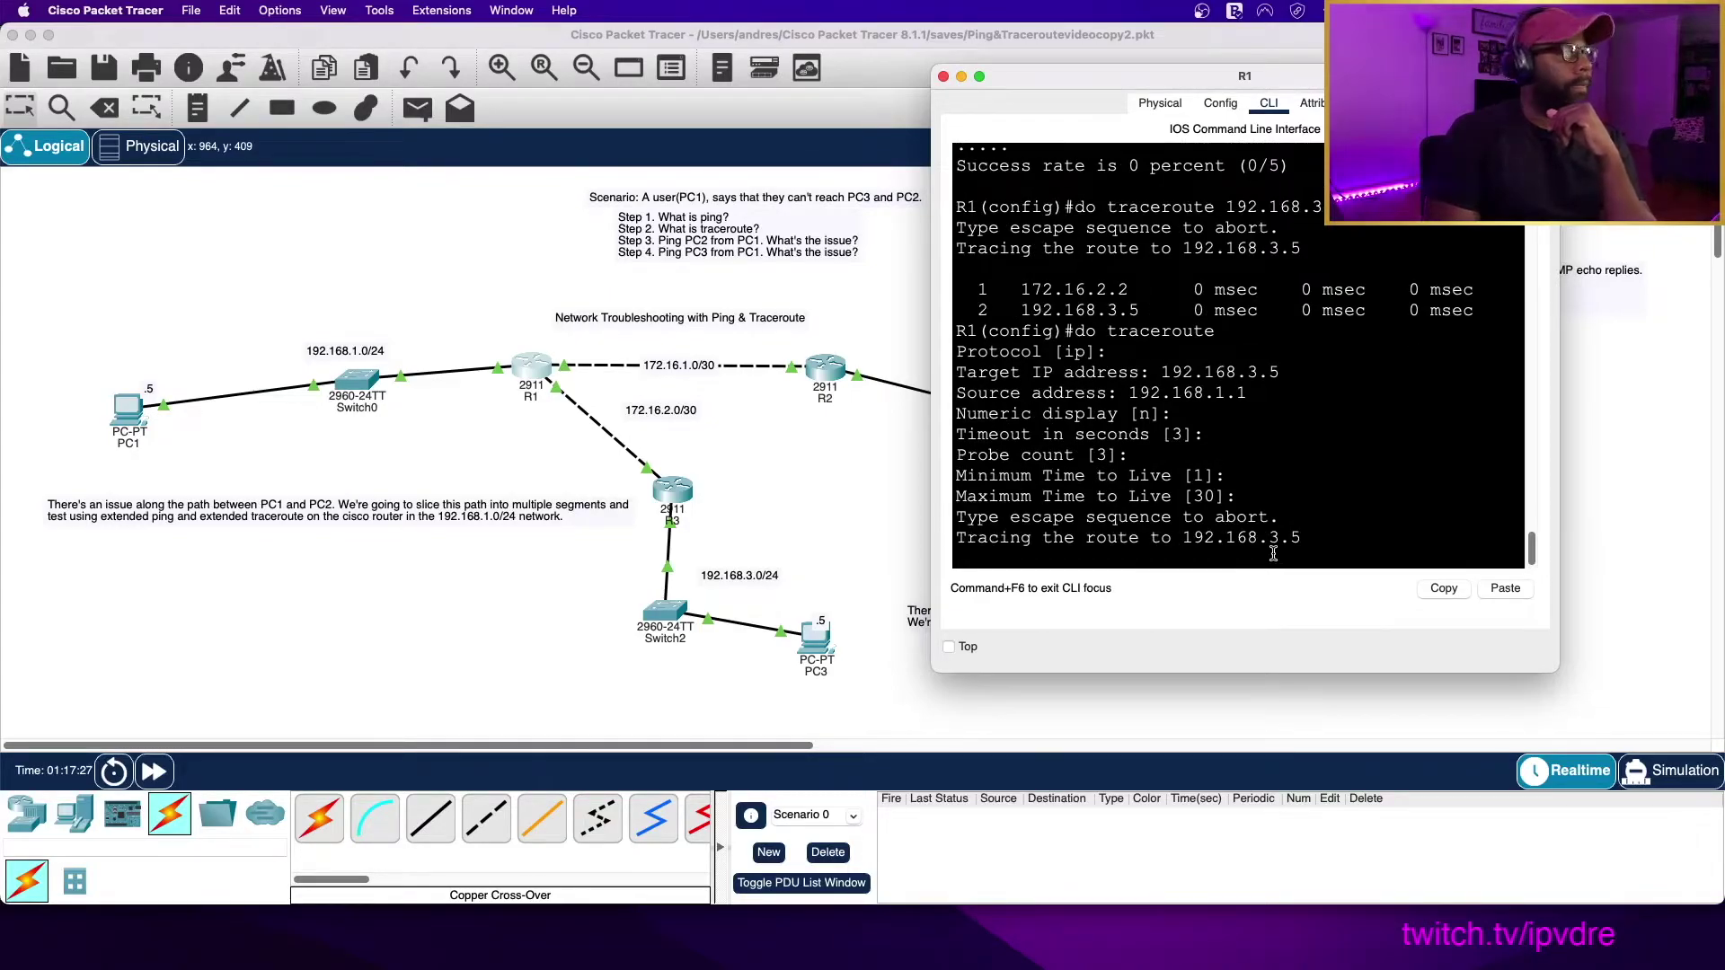
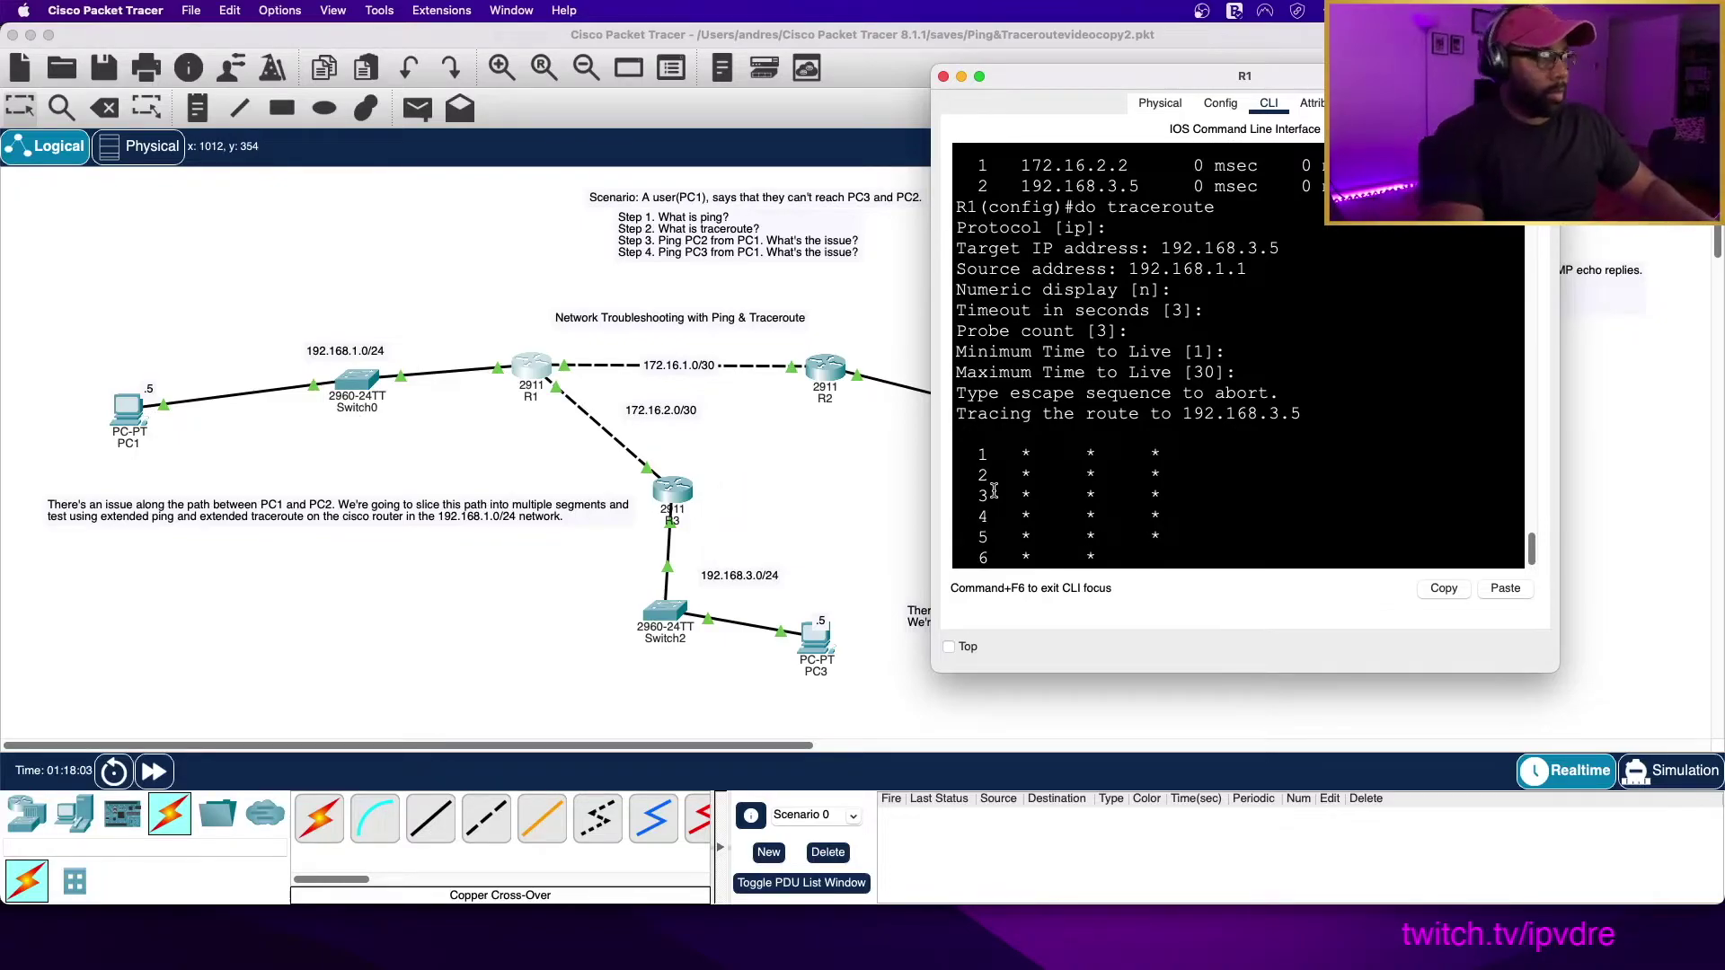
pyautogui.hotkey('ctrl', 'shift', '6')
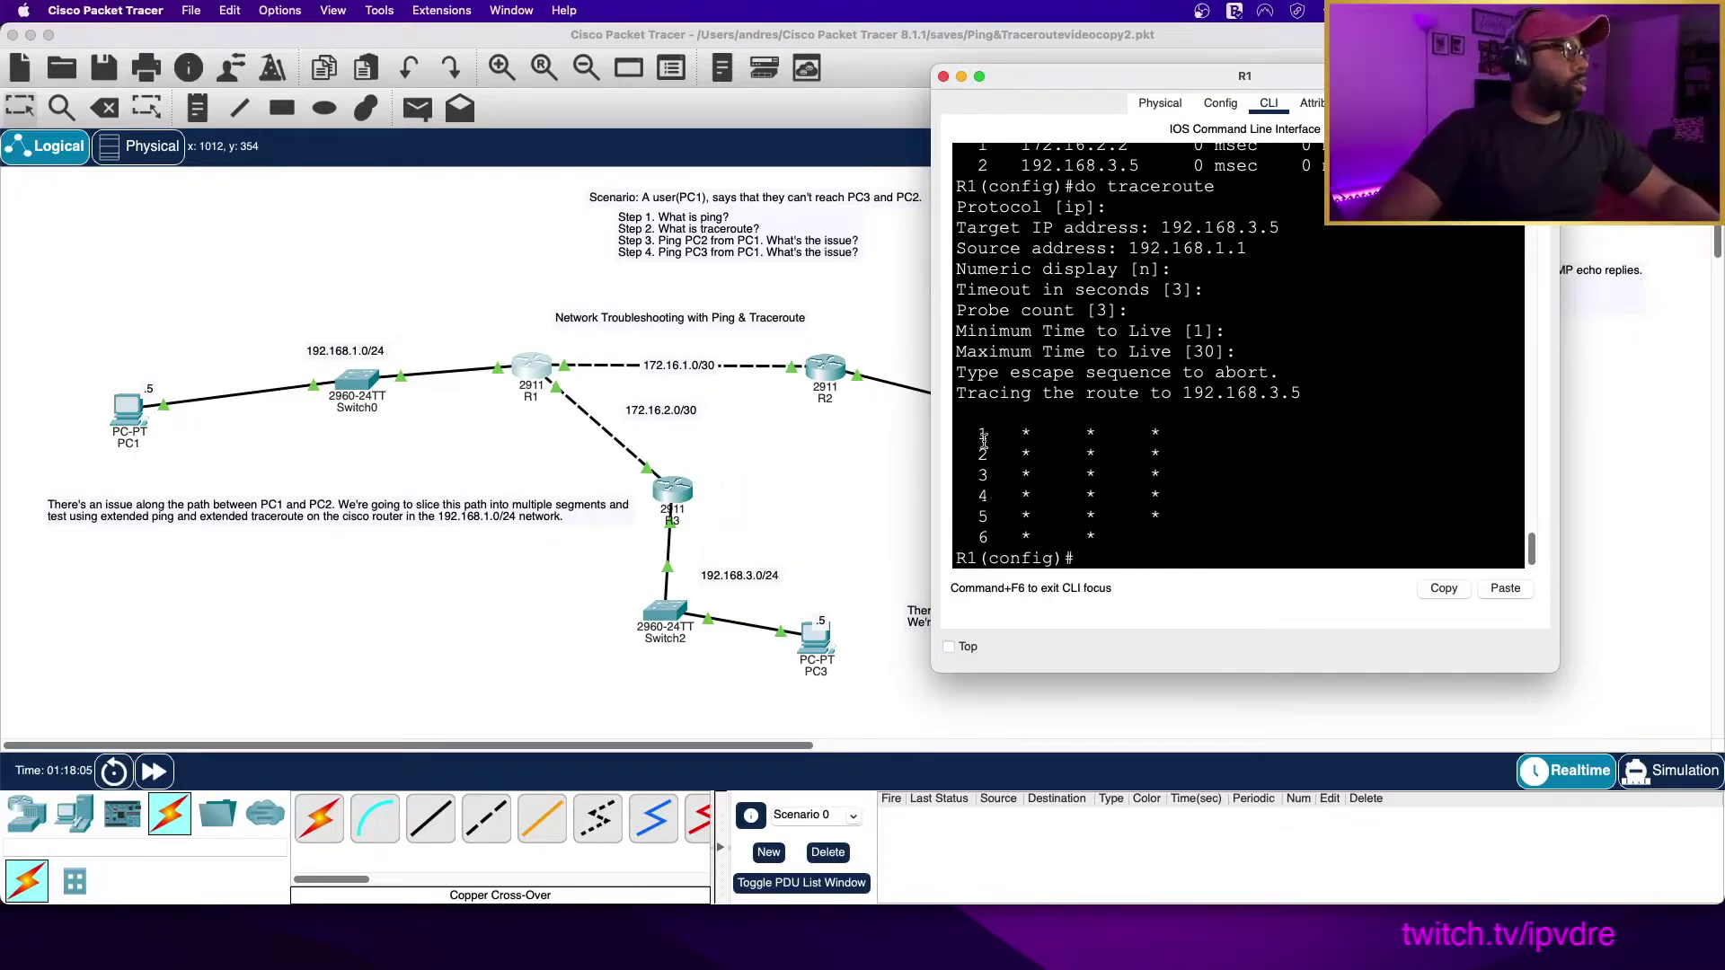
# Display R1's IP routing table and widen and reposition its window so the route entries are readable
pyautogui.write('do sh ip ro')
pyautogui.press('Return')
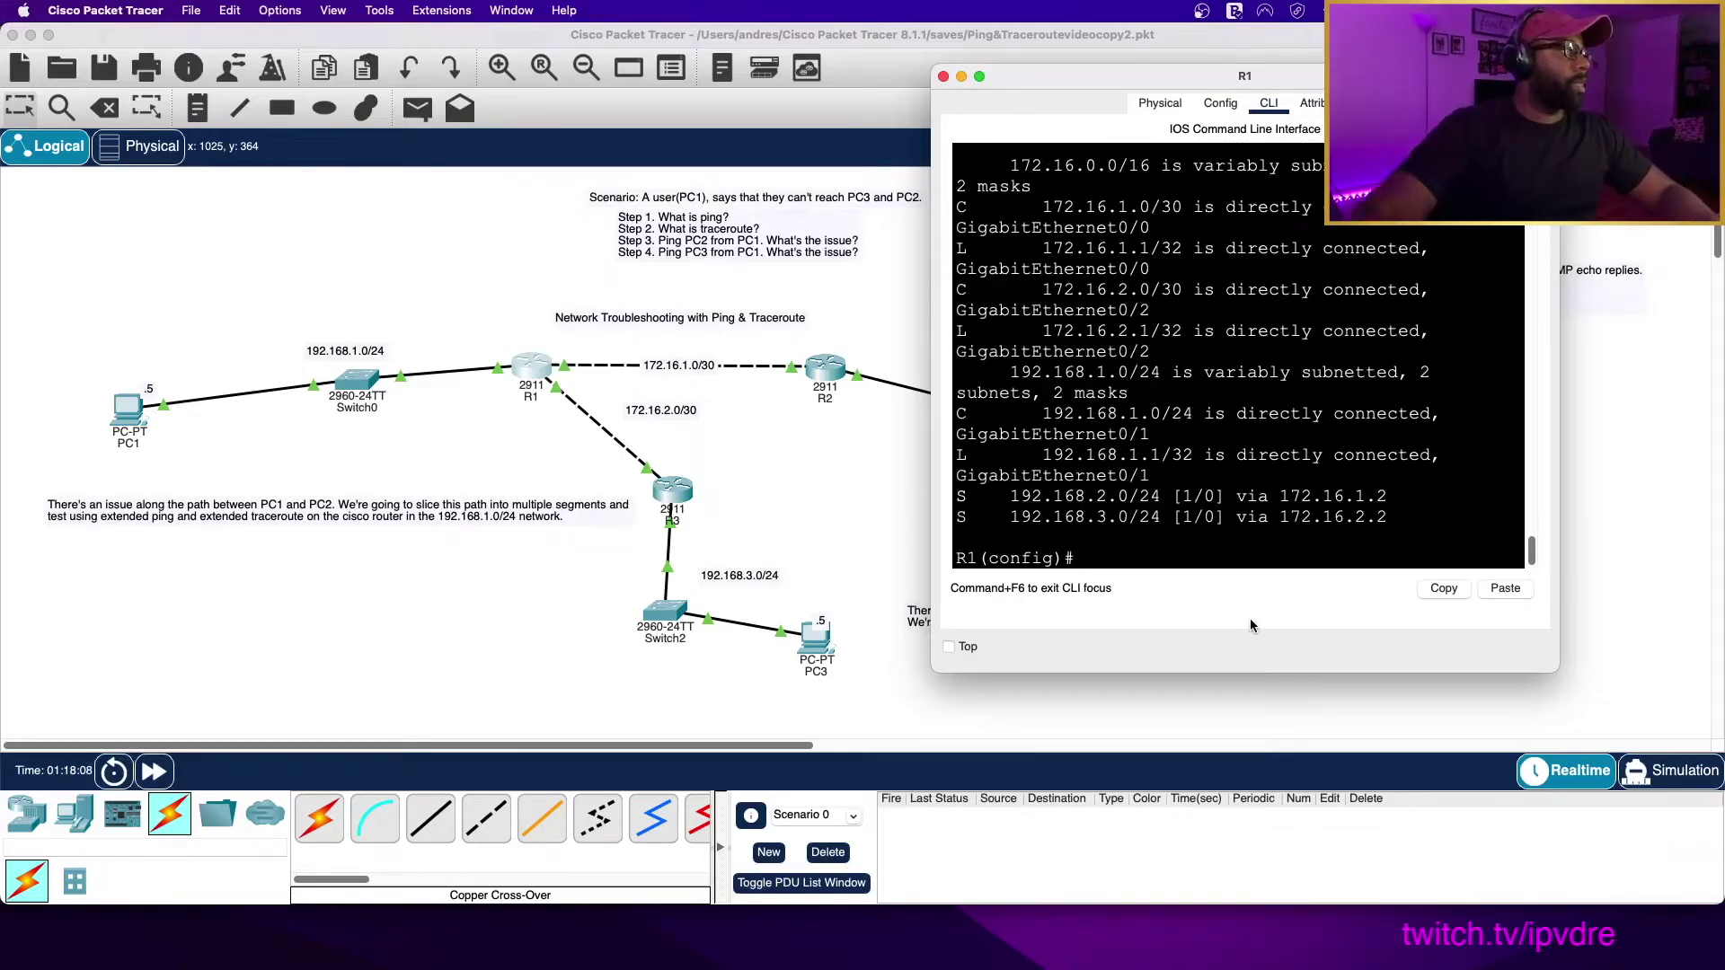
pyautogui.moveTo(1563, 309); pyautogui.dragTo(1723, 309)
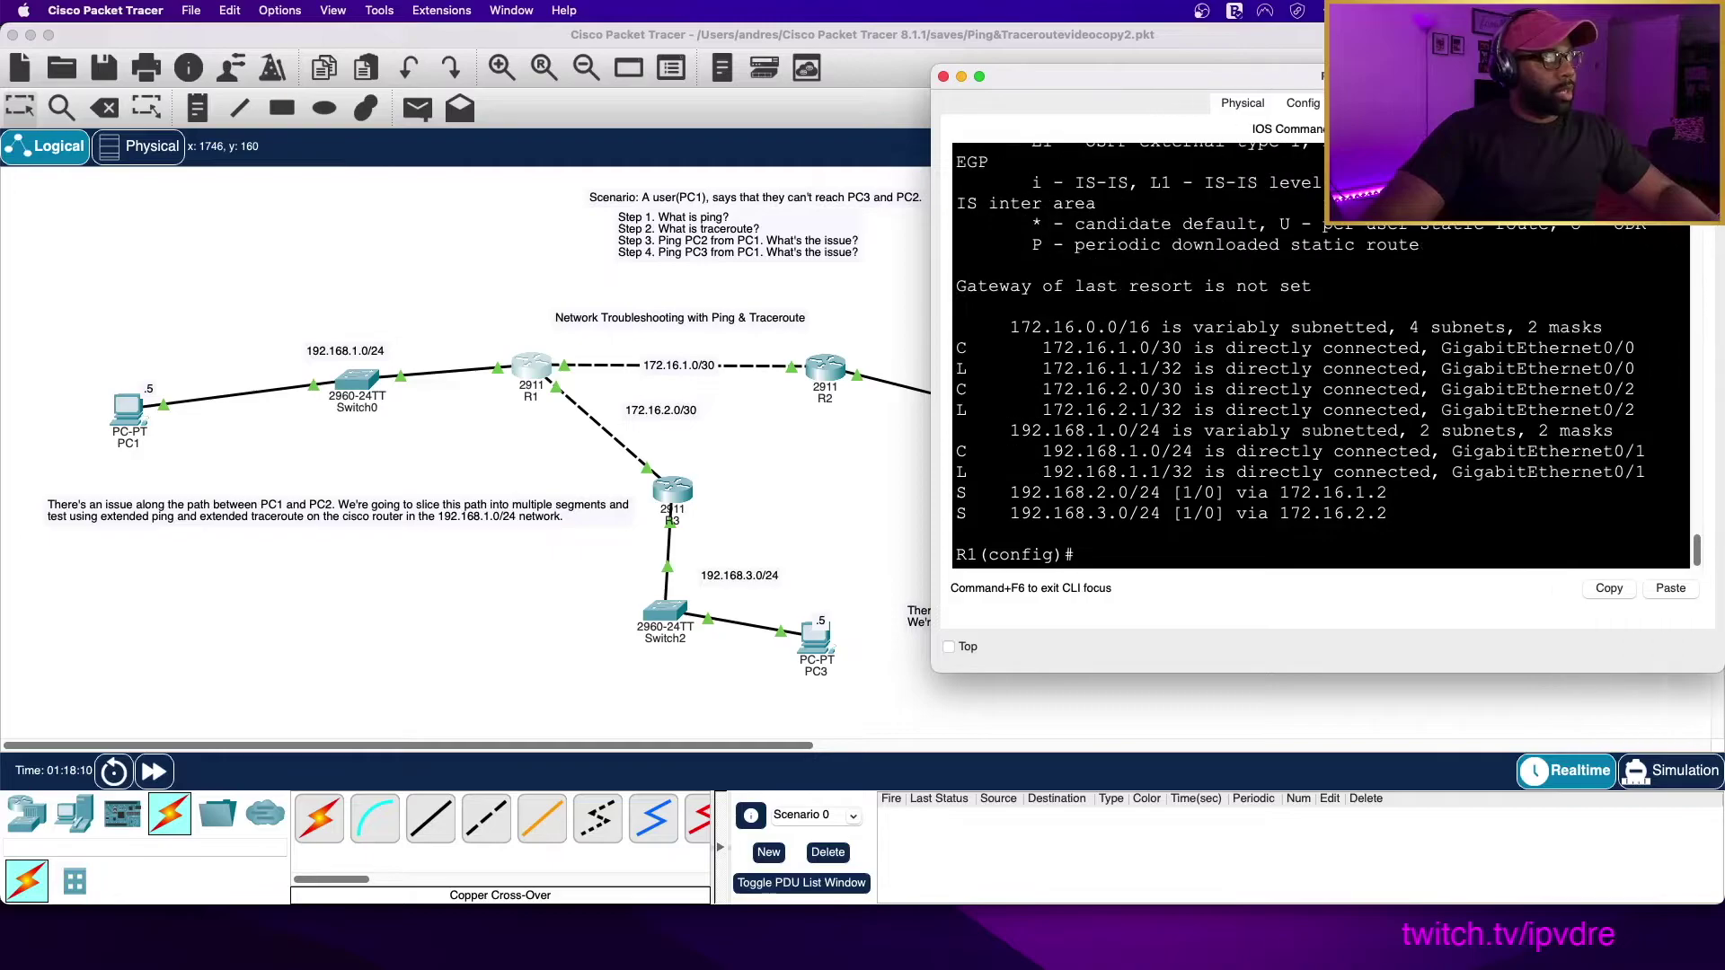
pyautogui.moveTo(1122, 76); pyautogui.dragTo(1007, 47)
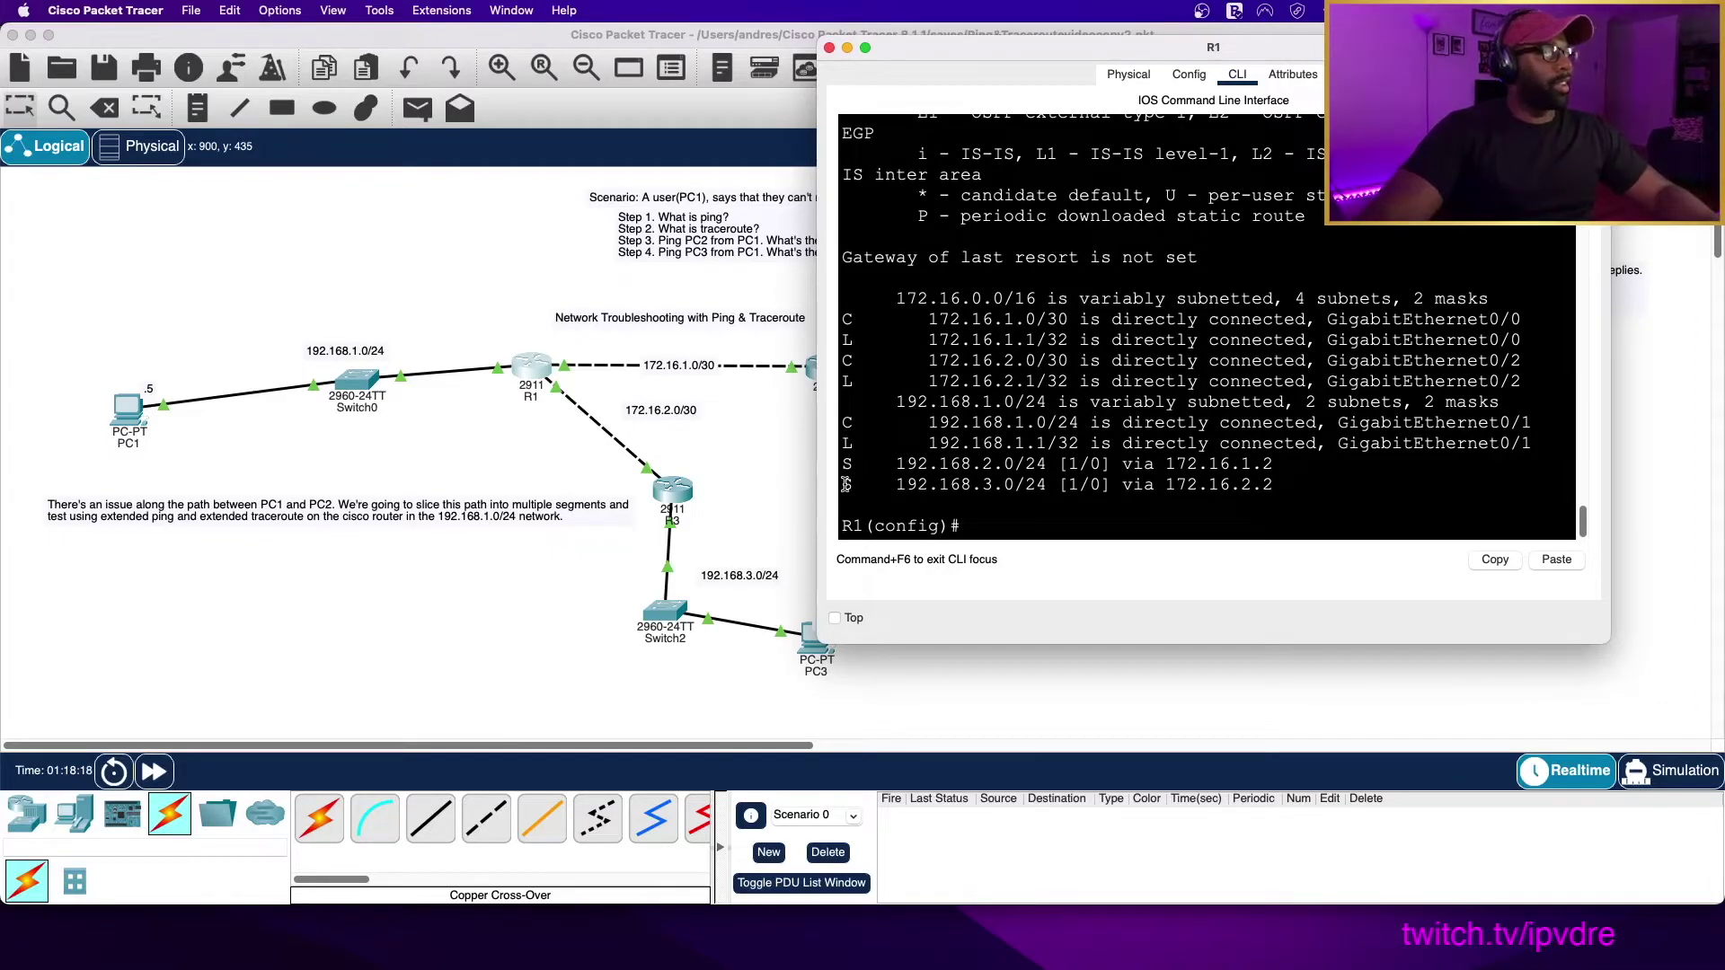
# Examine R1's static routes to 192.168.3.0/24 and 192.168.2.0/24 and their next hops against the topology
pyautogui.moveTo(845, 485); pyautogui.dragTo(1278, 486)
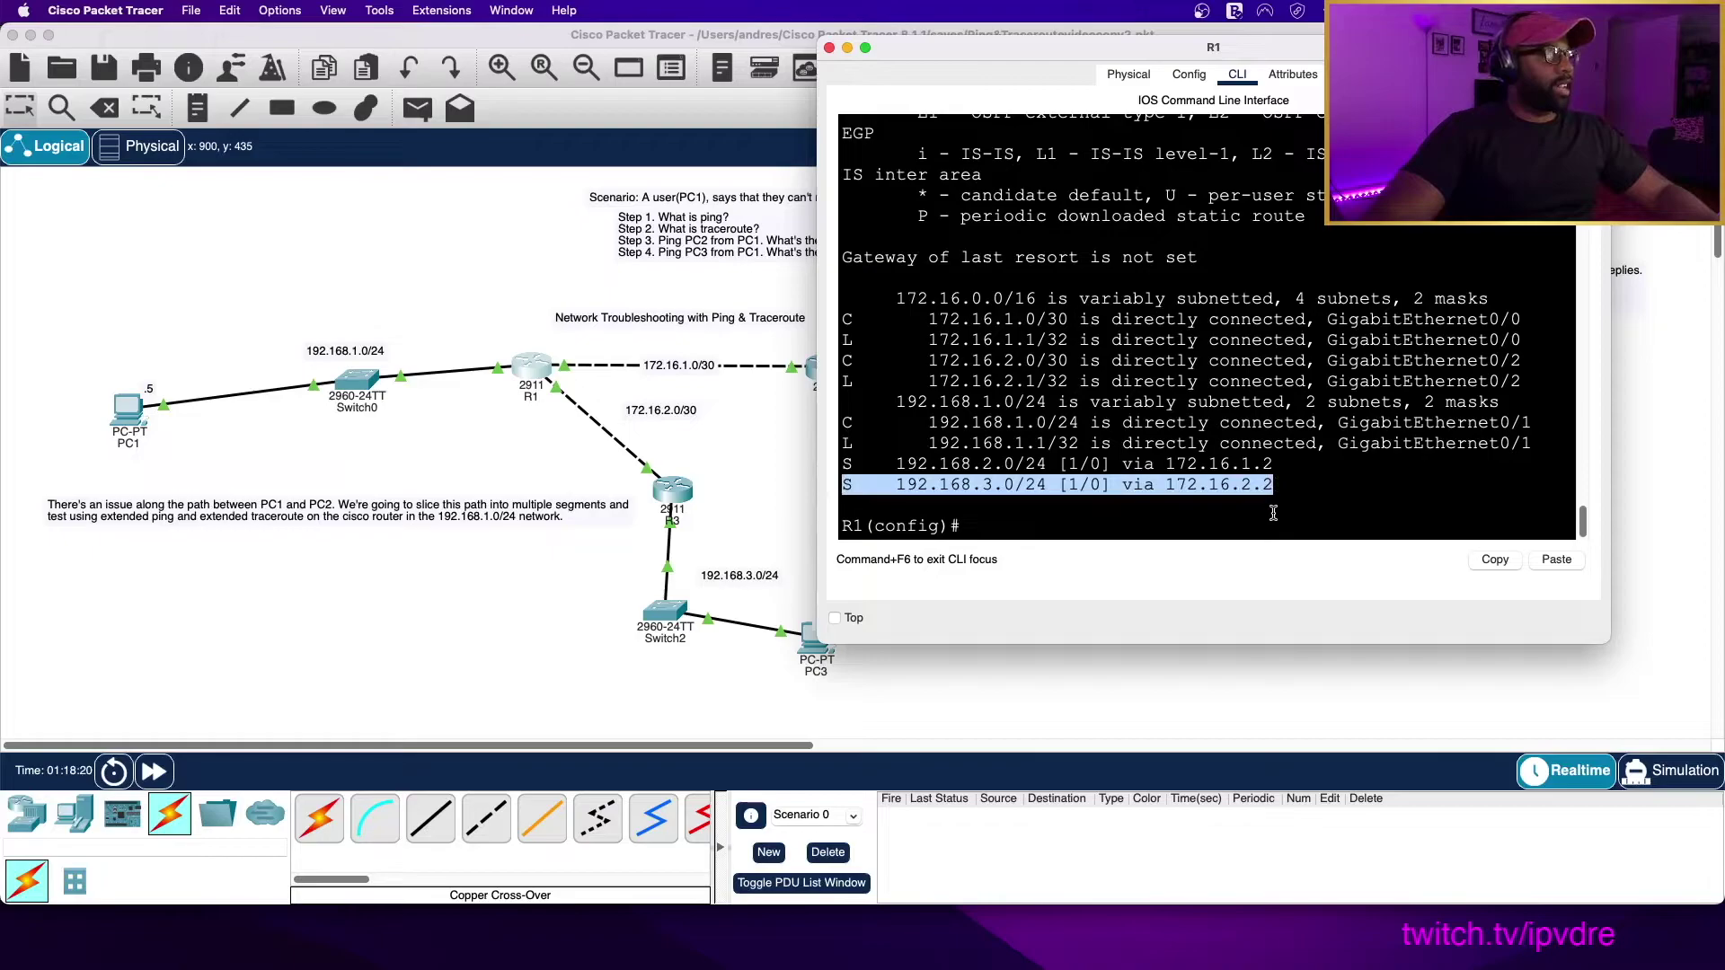
pyautogui.click(1275, 510)
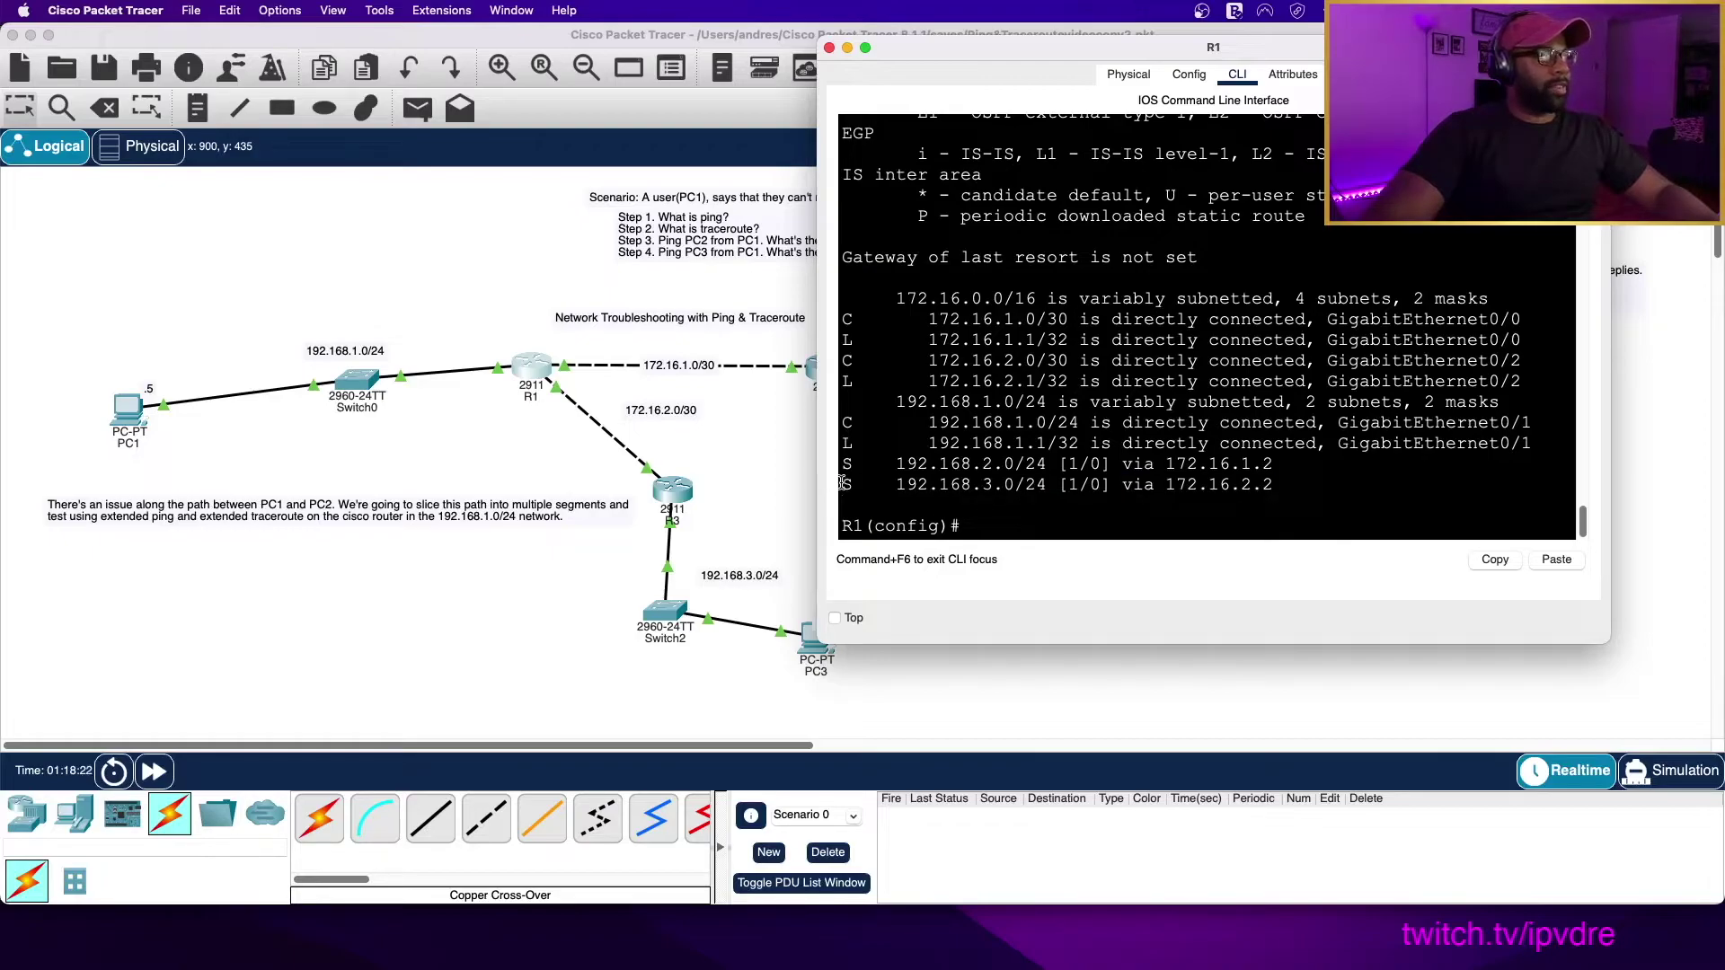
pyautogui.moveTo(845, 484); pyautogui.dragTo(1112, 496)
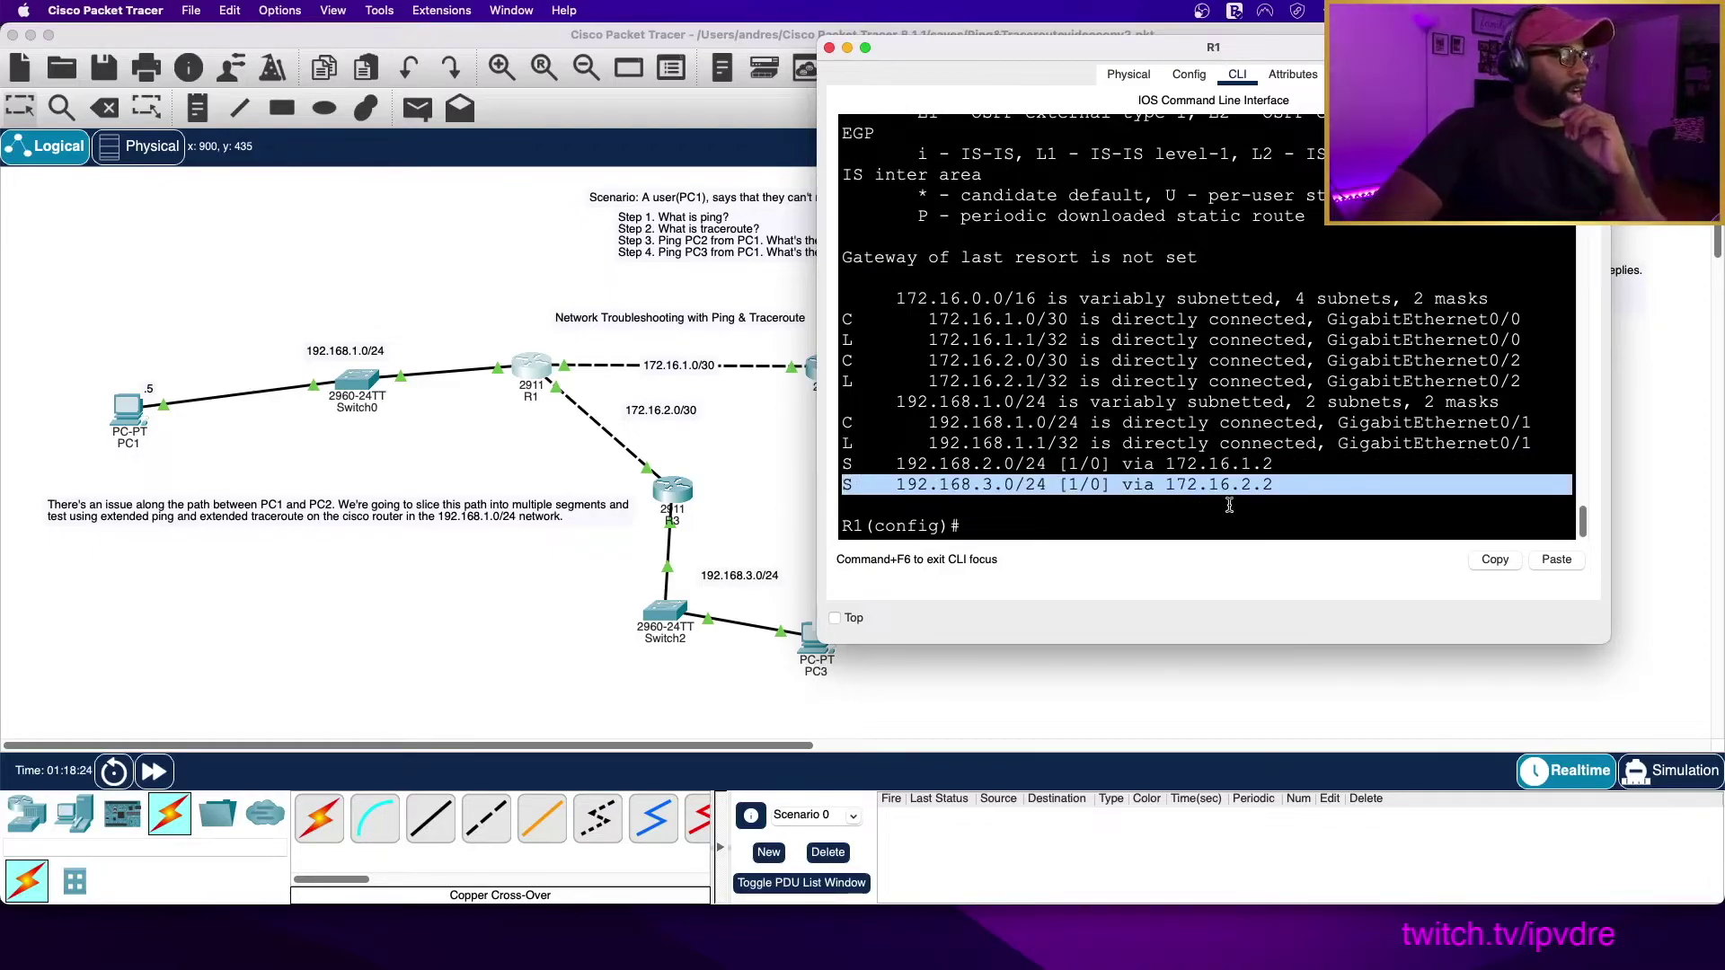
pyautogui.moveTo(1229, 505); pyautogui.dragTo(1229, 505)
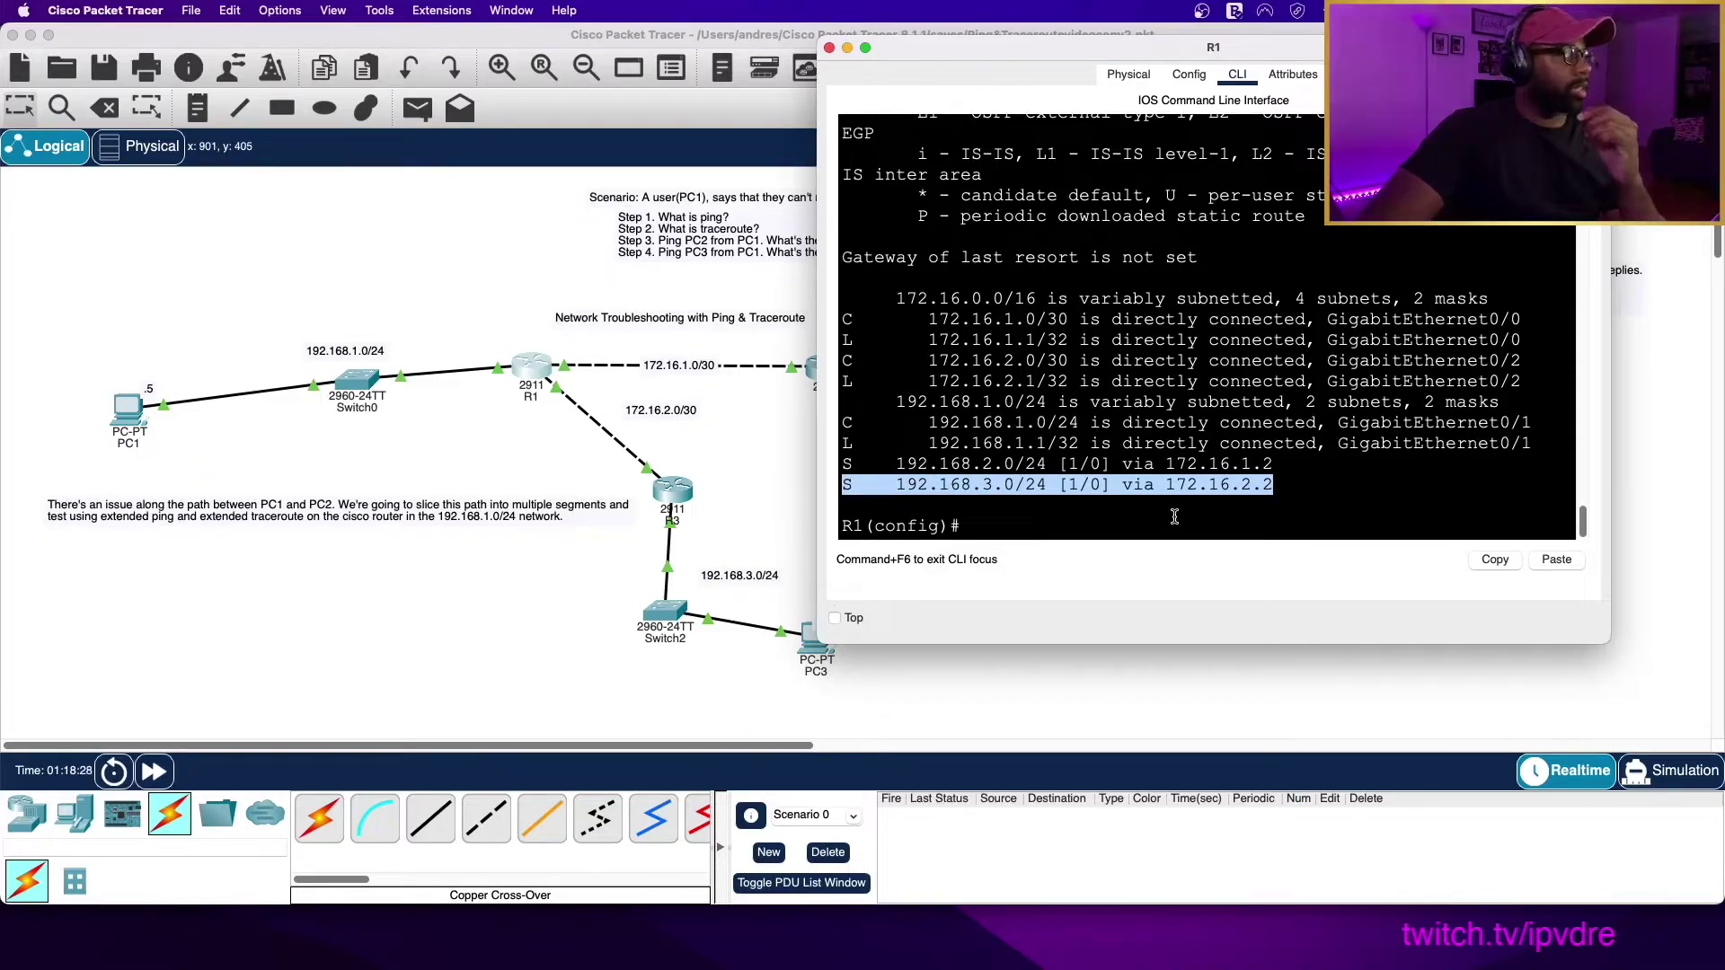
pyautogui.moveTo(845, 465); pyautogui.dragTo(1274, 458)
pyautogui.moveTo(1439, 45); pyautogui.dragTo(1367, 73)
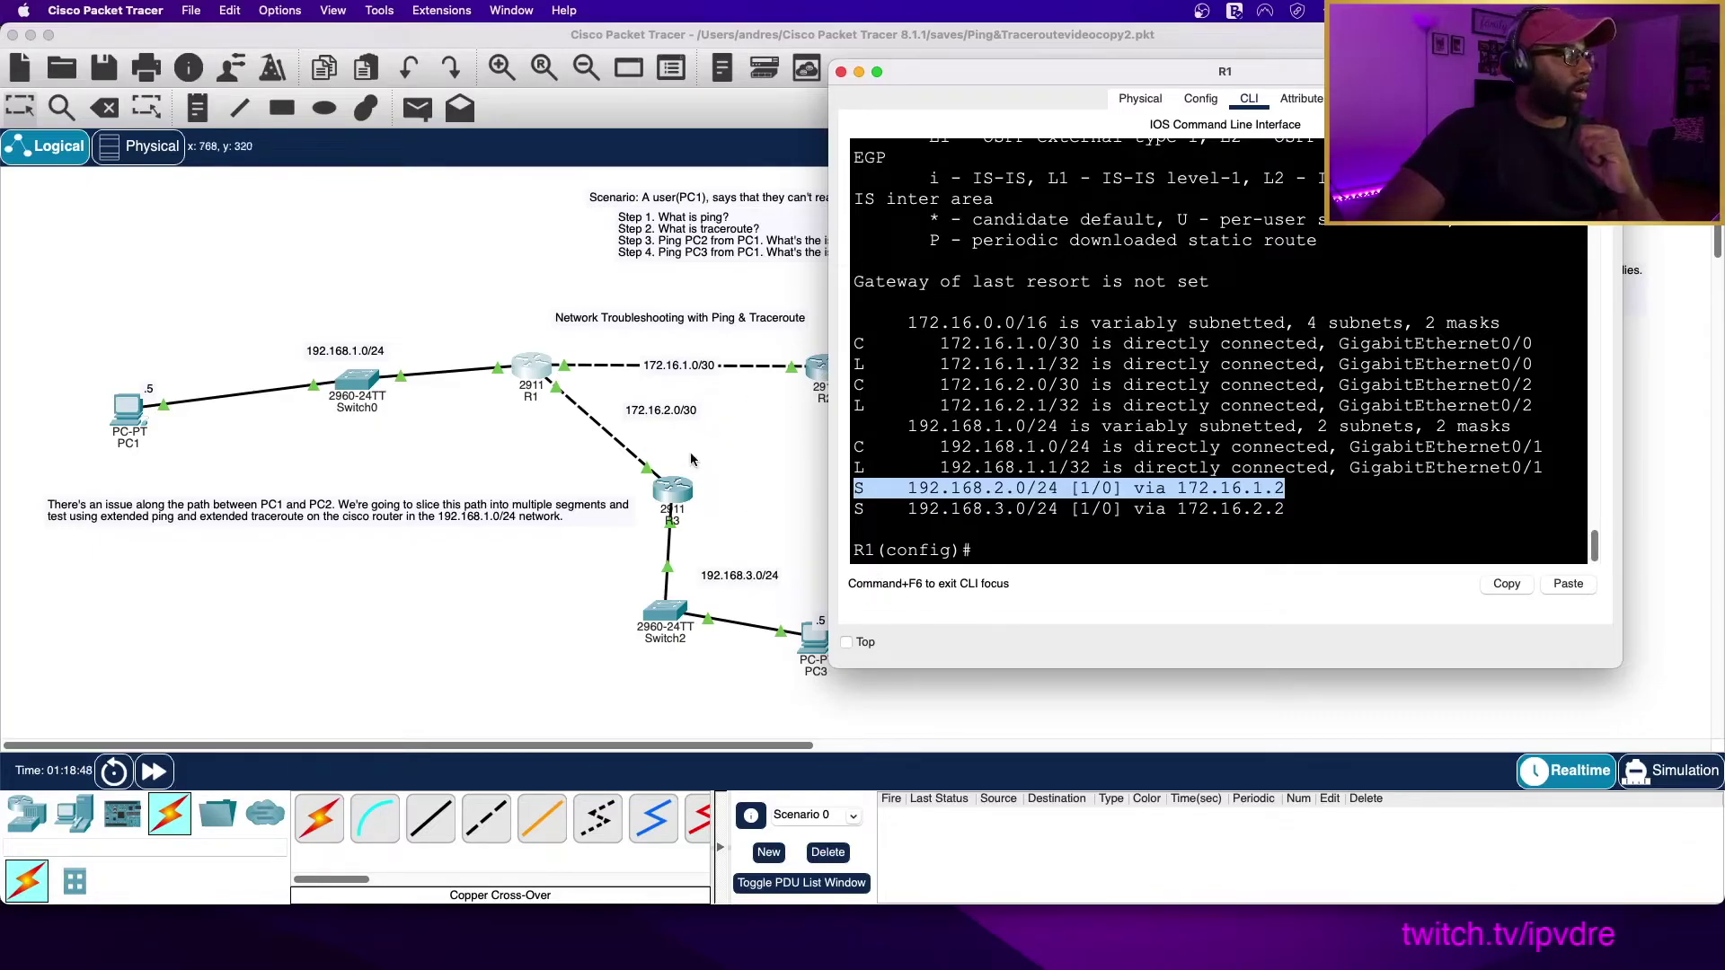
# Open R3's command line beside the topology and enter privileged mode and global configuration mode
pyautogui.click(669, 479)
pyautogui.click(885, 217)
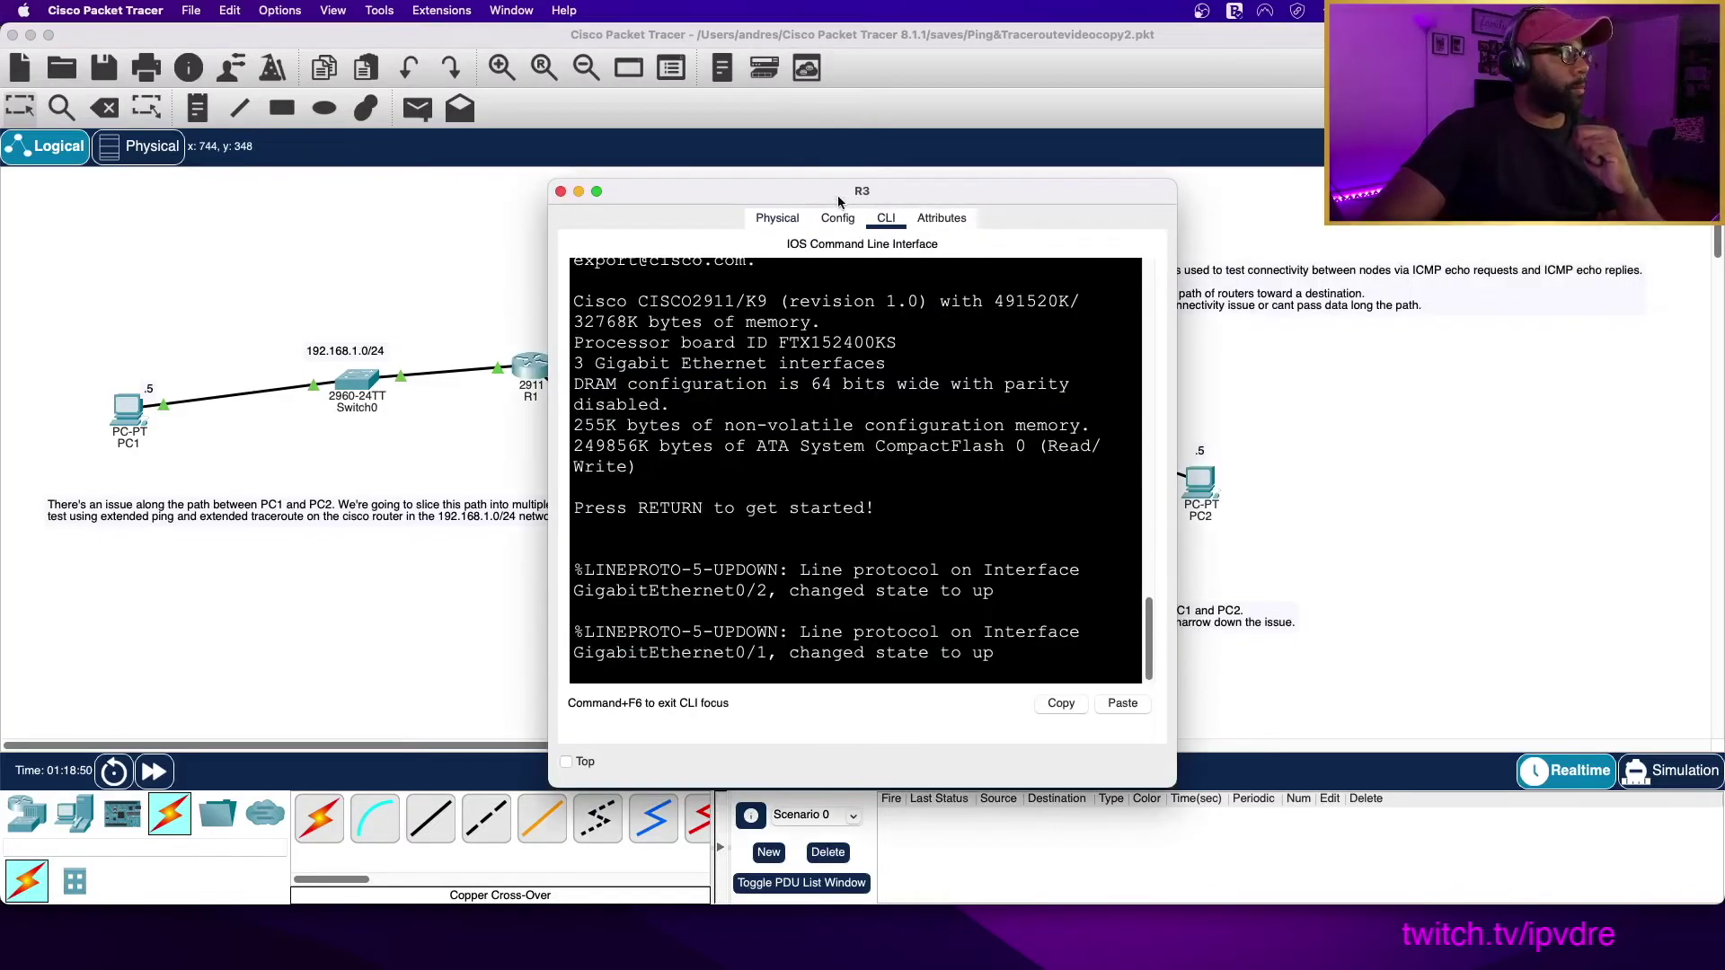
pyautogui.moveTo(837, 192); pyautogui.dragTo(1263, 94)
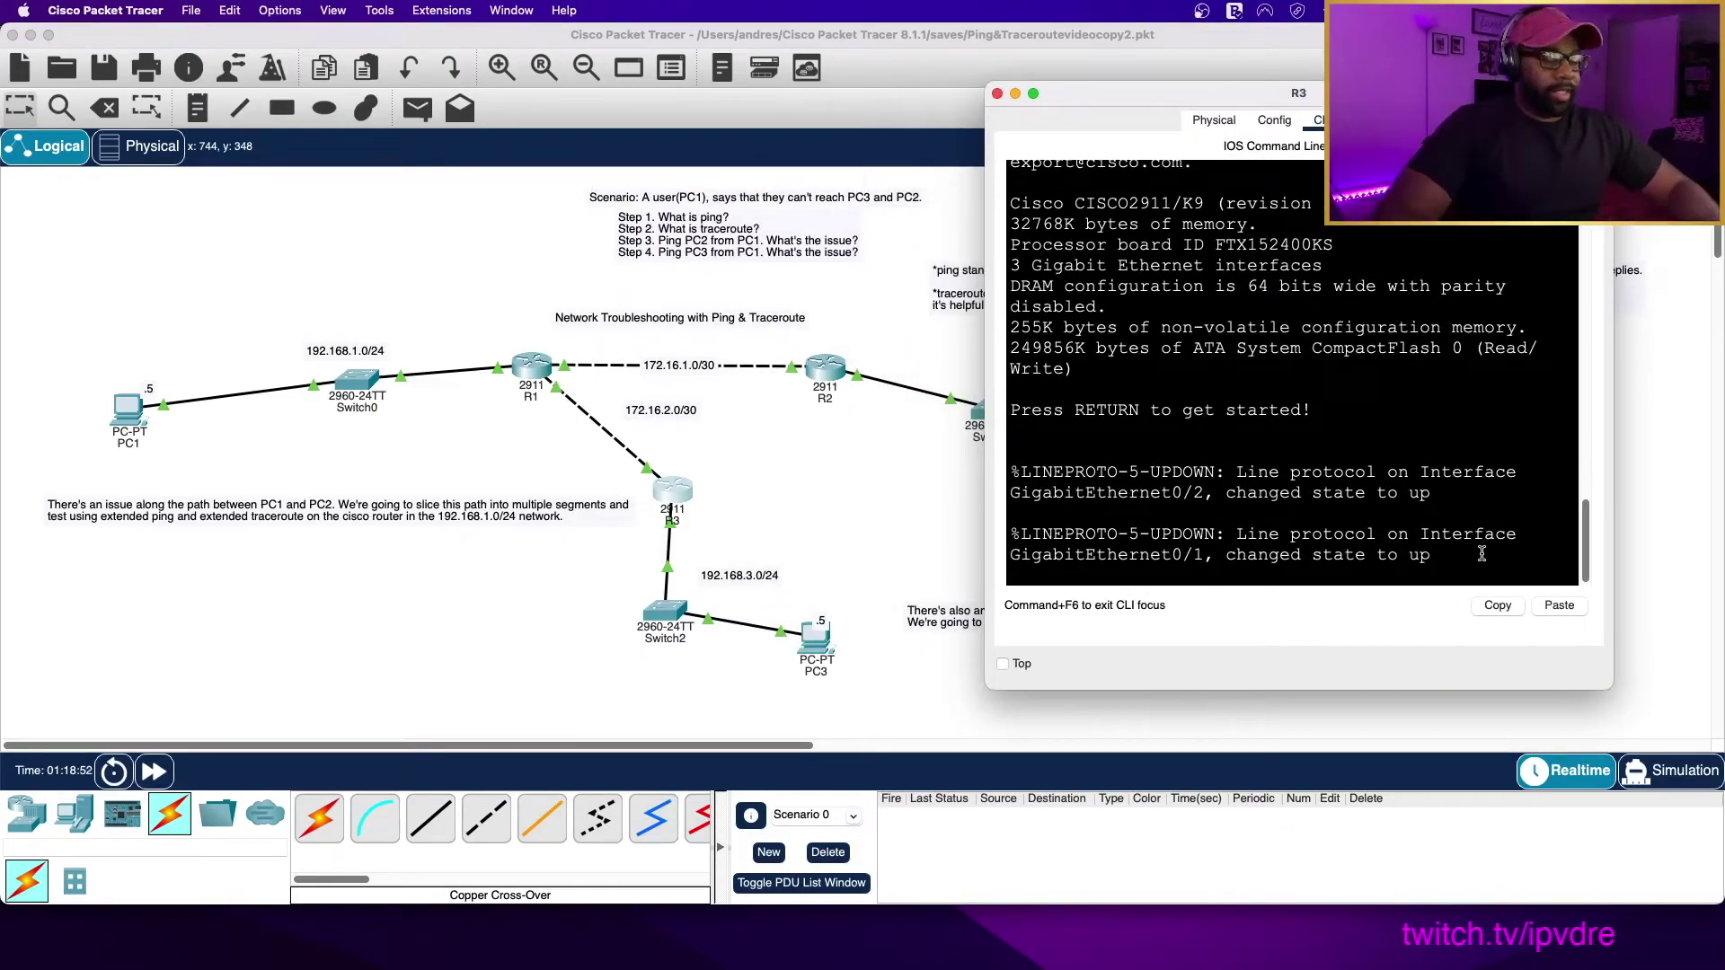
pyautogui.press('Return')
pyautogui.press('Return')
pyautogui.press('Return')
pyautogui.write('en')
pyautogui.press('Return')
pyautogui.write('con')
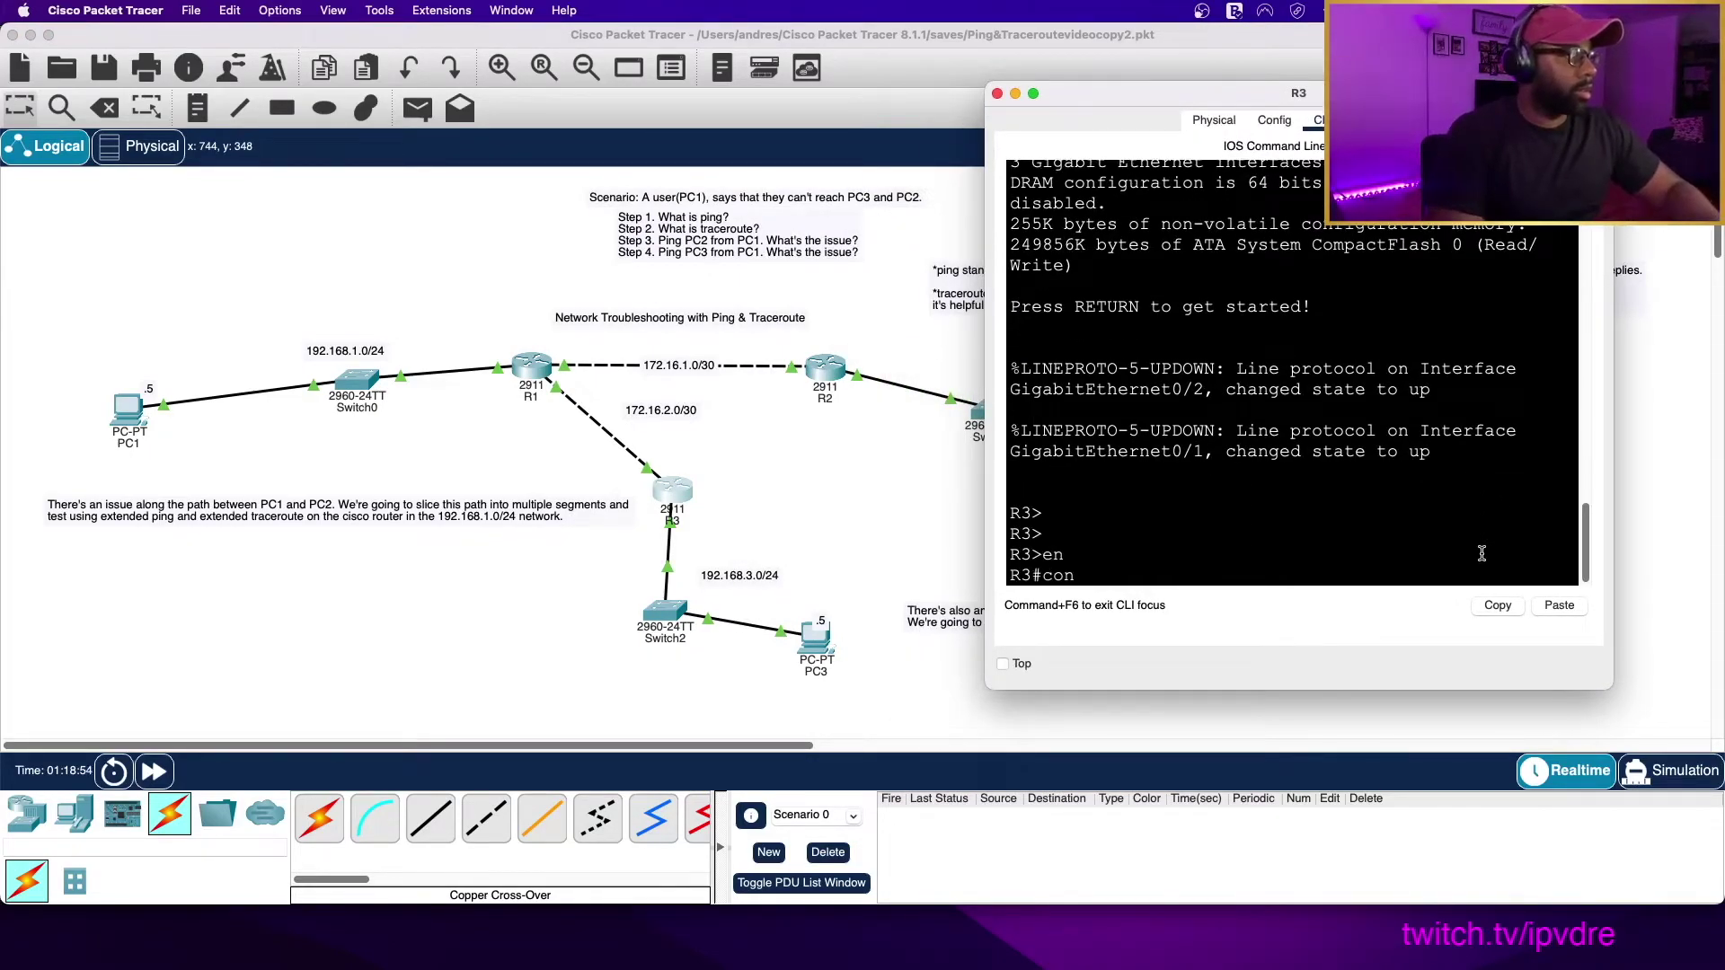
pyautogui.write('f t')
pyautogui.press('Return')
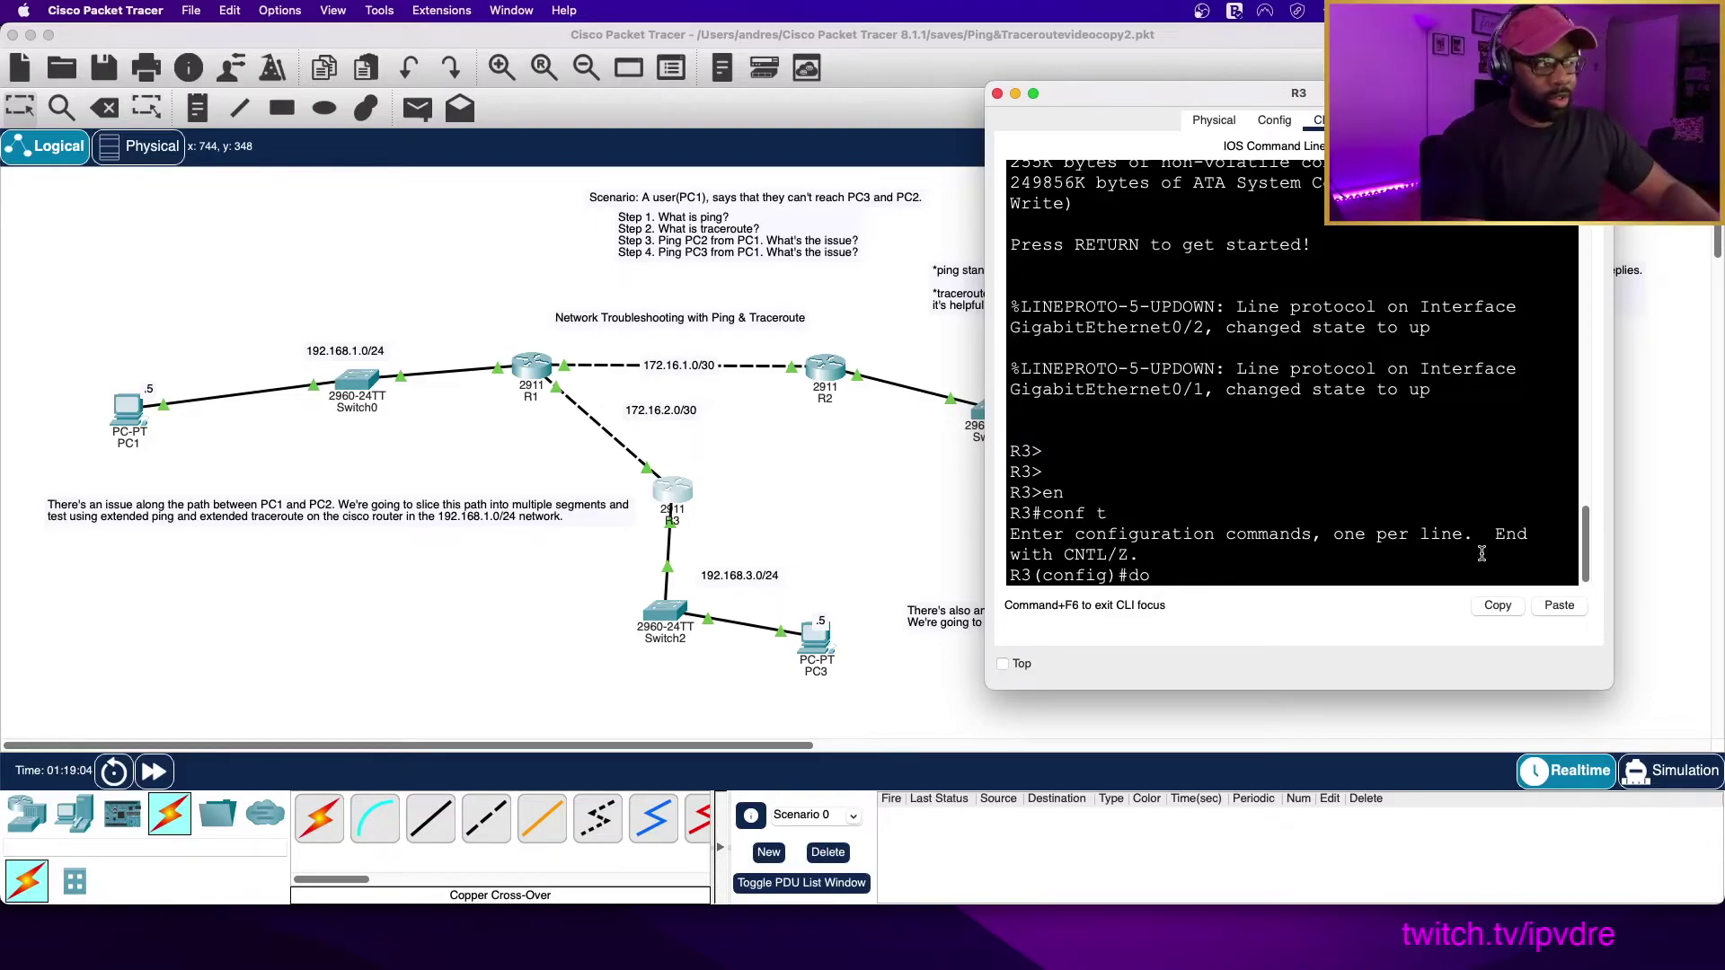
# Display R3's IP routing table from configuration mode and widen its window so the entries are readable
pyautogui.press('BackSpace')
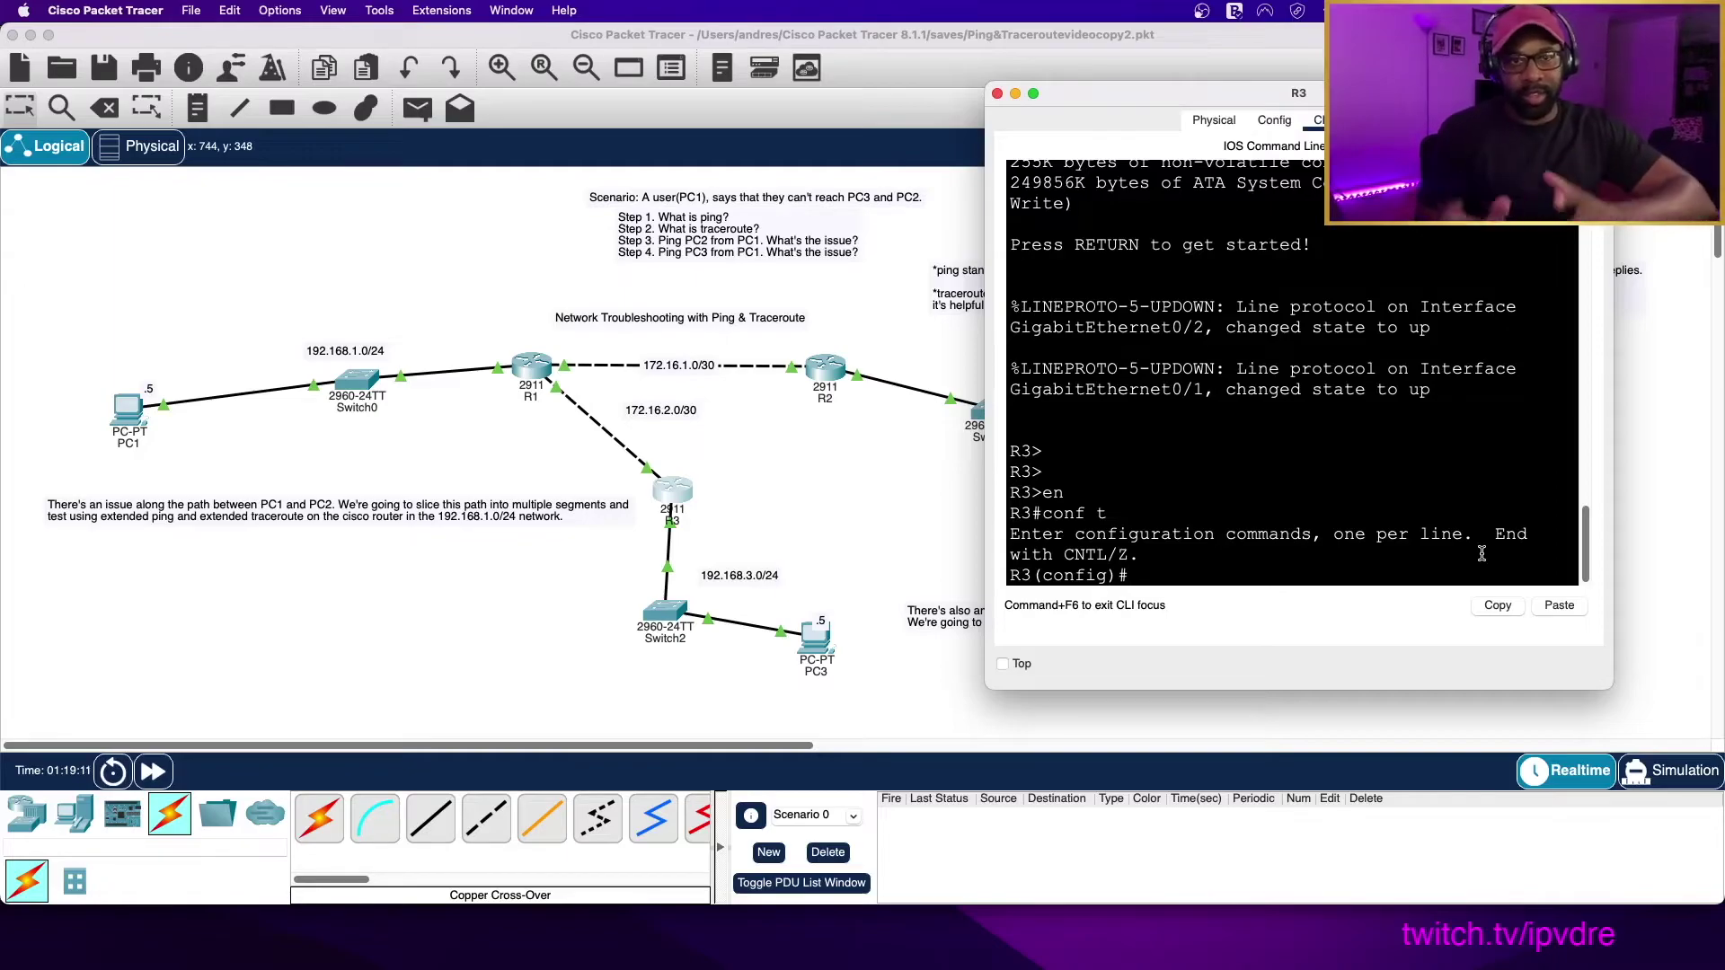
pyautogui.write('do s')
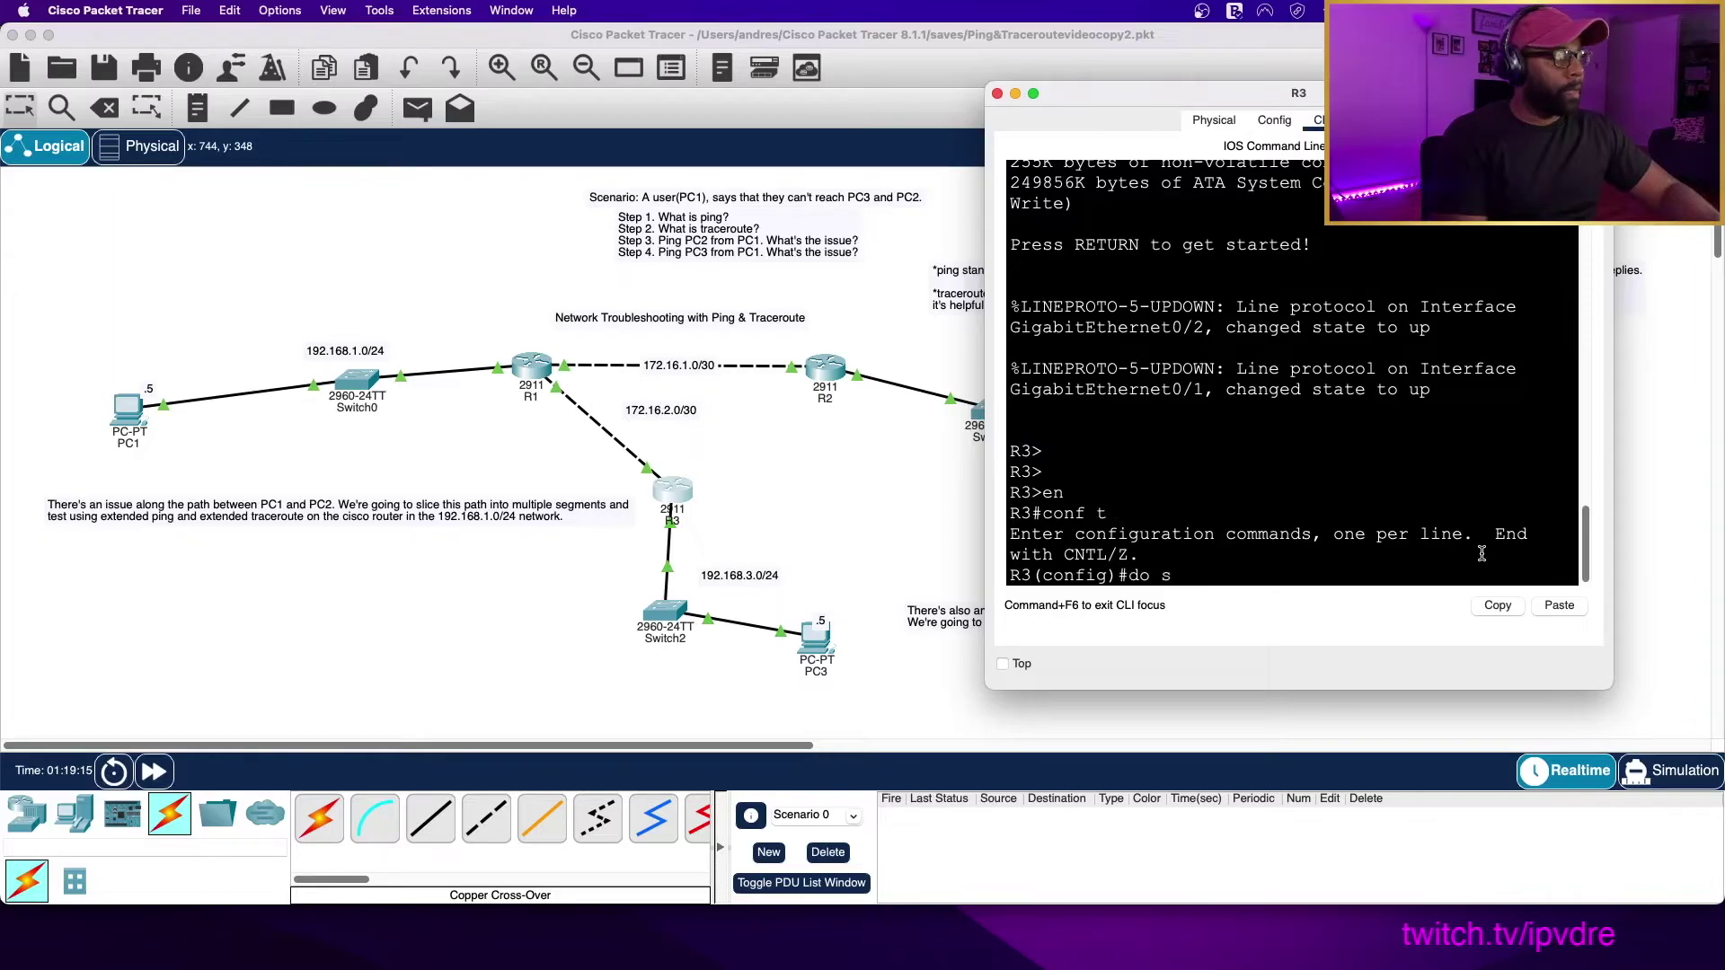
pyautogui.write('h ip ro')
pyautogui.press('Return')
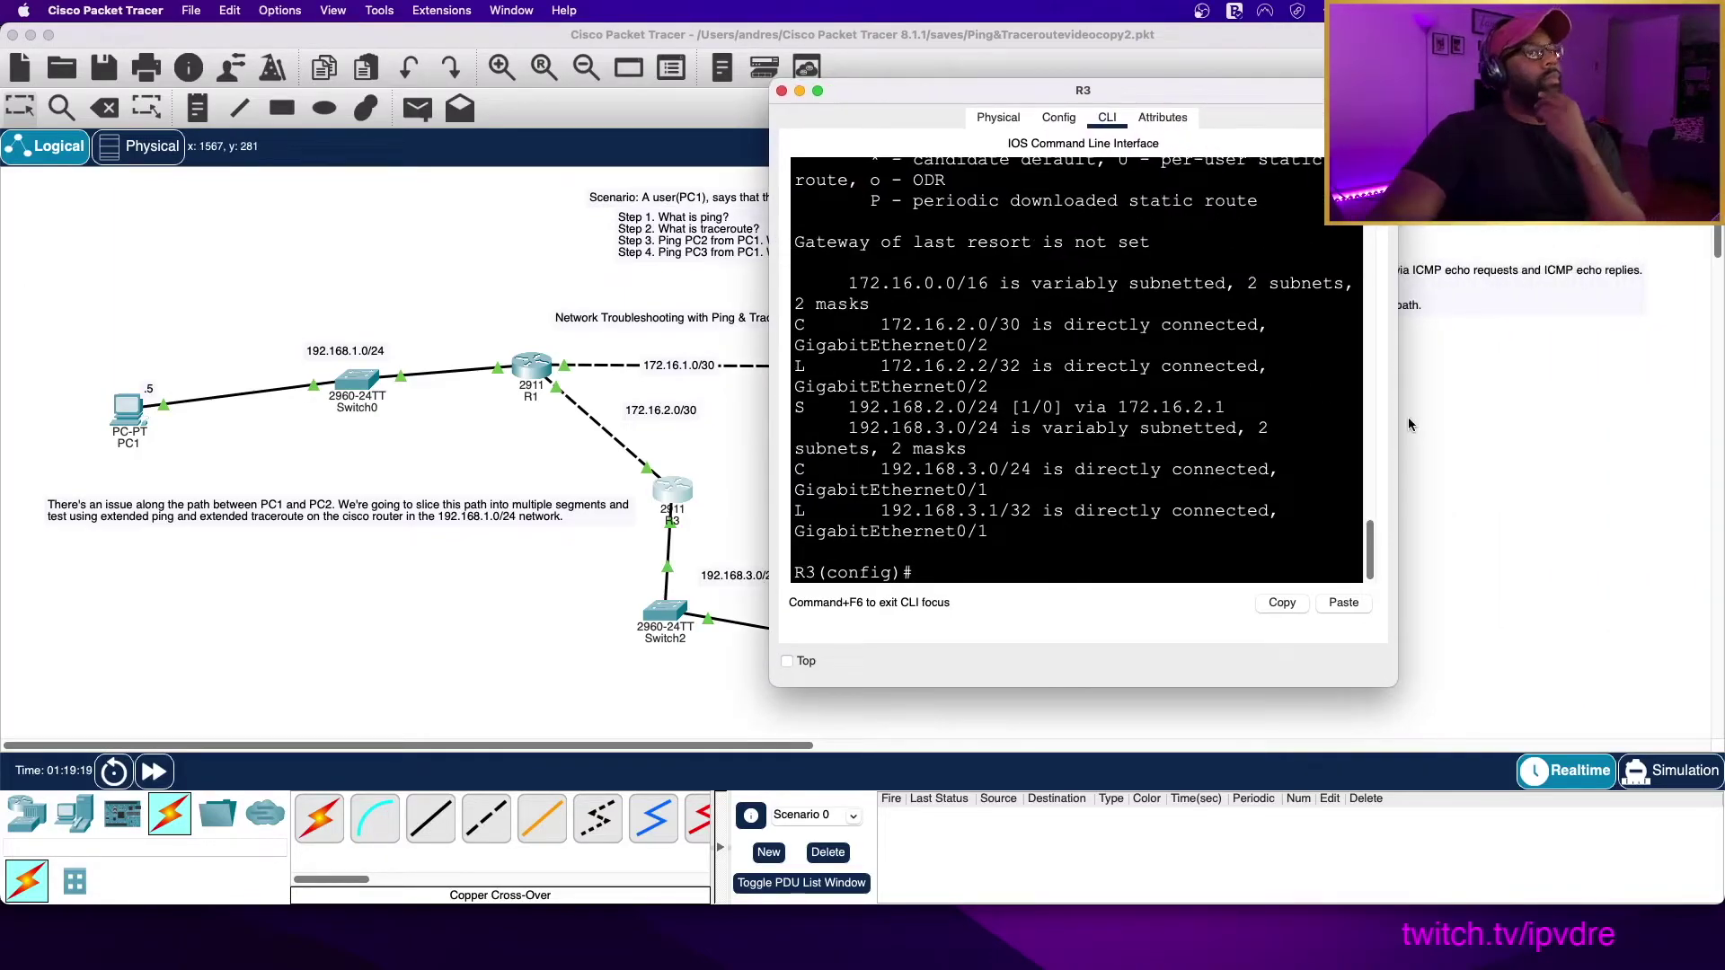
pyautogui.moveTo(1397, 406); pyautogui.dragTo(1682, 402)
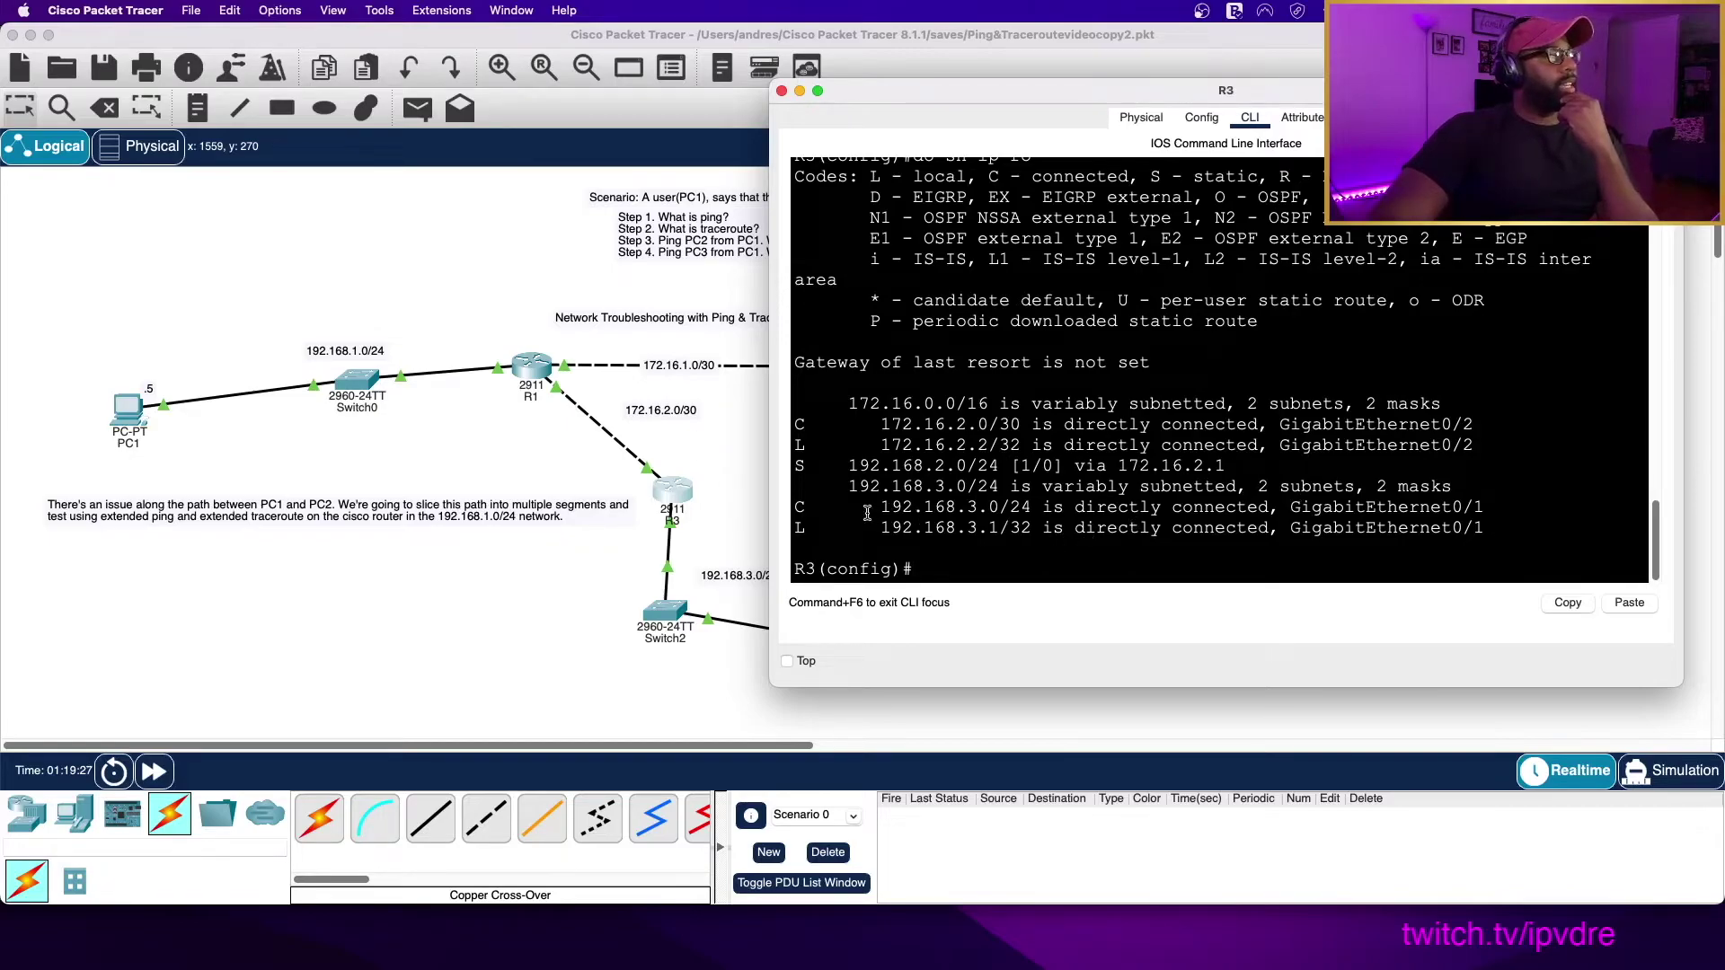
# Examine R3's connected 192.168.3.0/24 routes and its static route to 192.168.2.0/24 against the topology
pyautogui.moveTo(797, 507); pyautogui.dragTo(1514, 533)
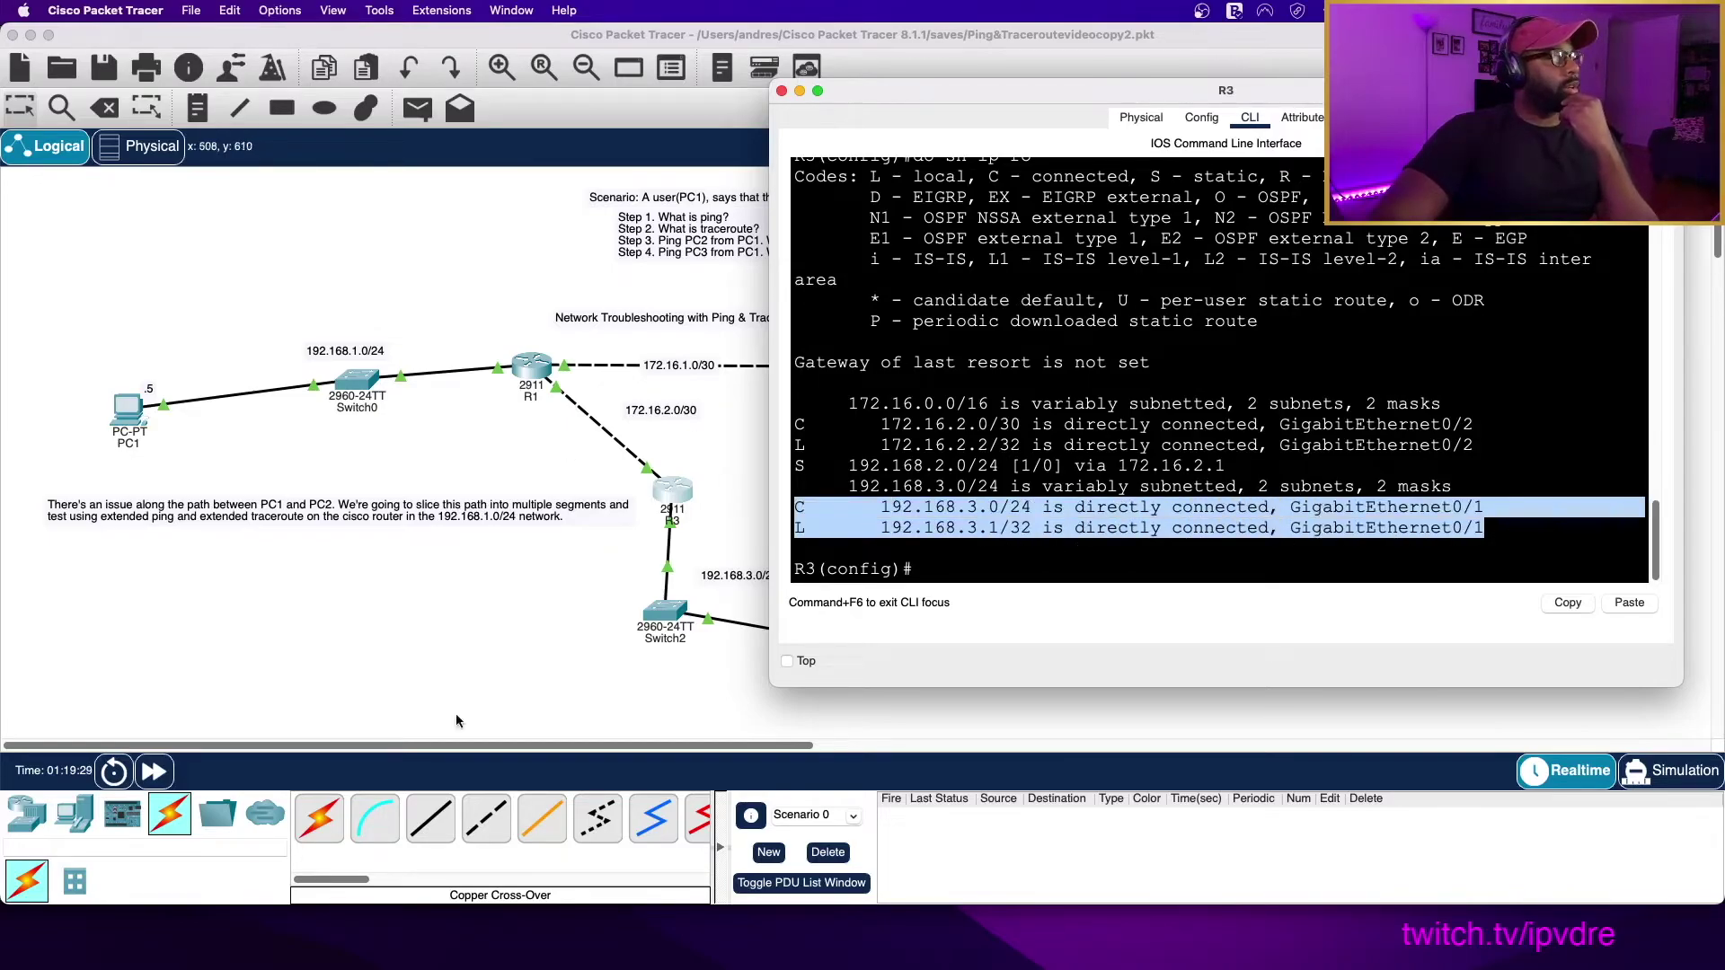
pyautogui.click(1101, 548)
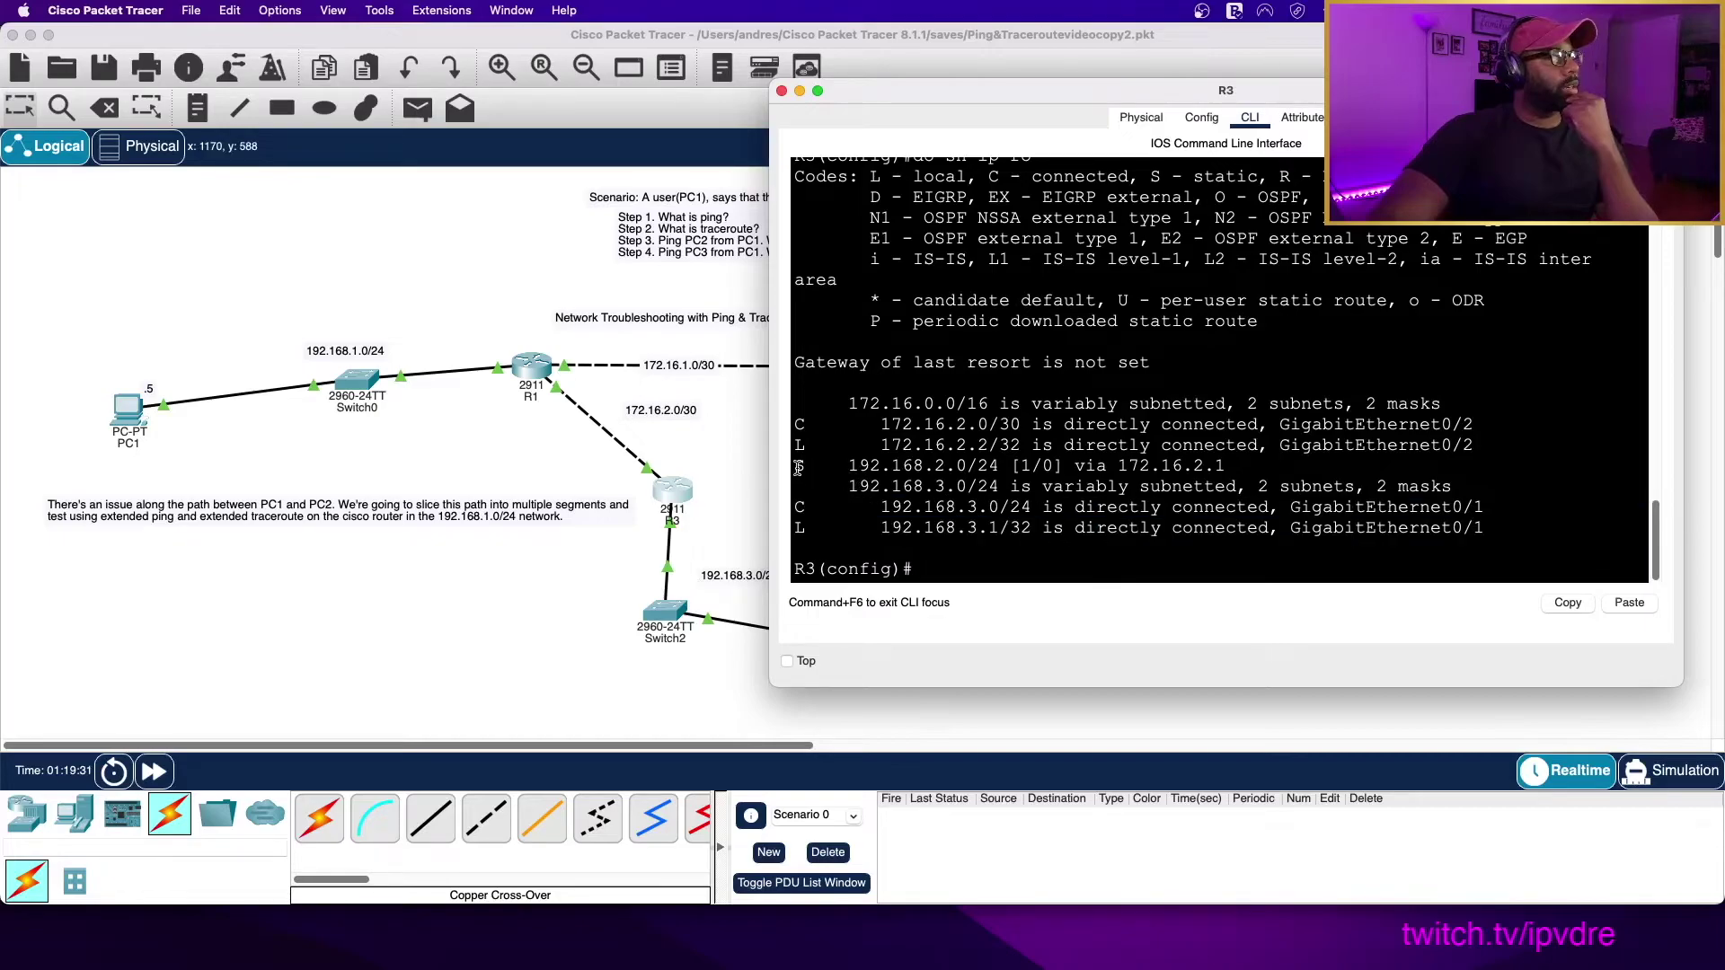
pyautogui.moveTo(796, 466); pyautogui.dragTo(1465, 486)
pyautogui.moveTo(1070, 115); pyautogui.dragTo(1309, 212)
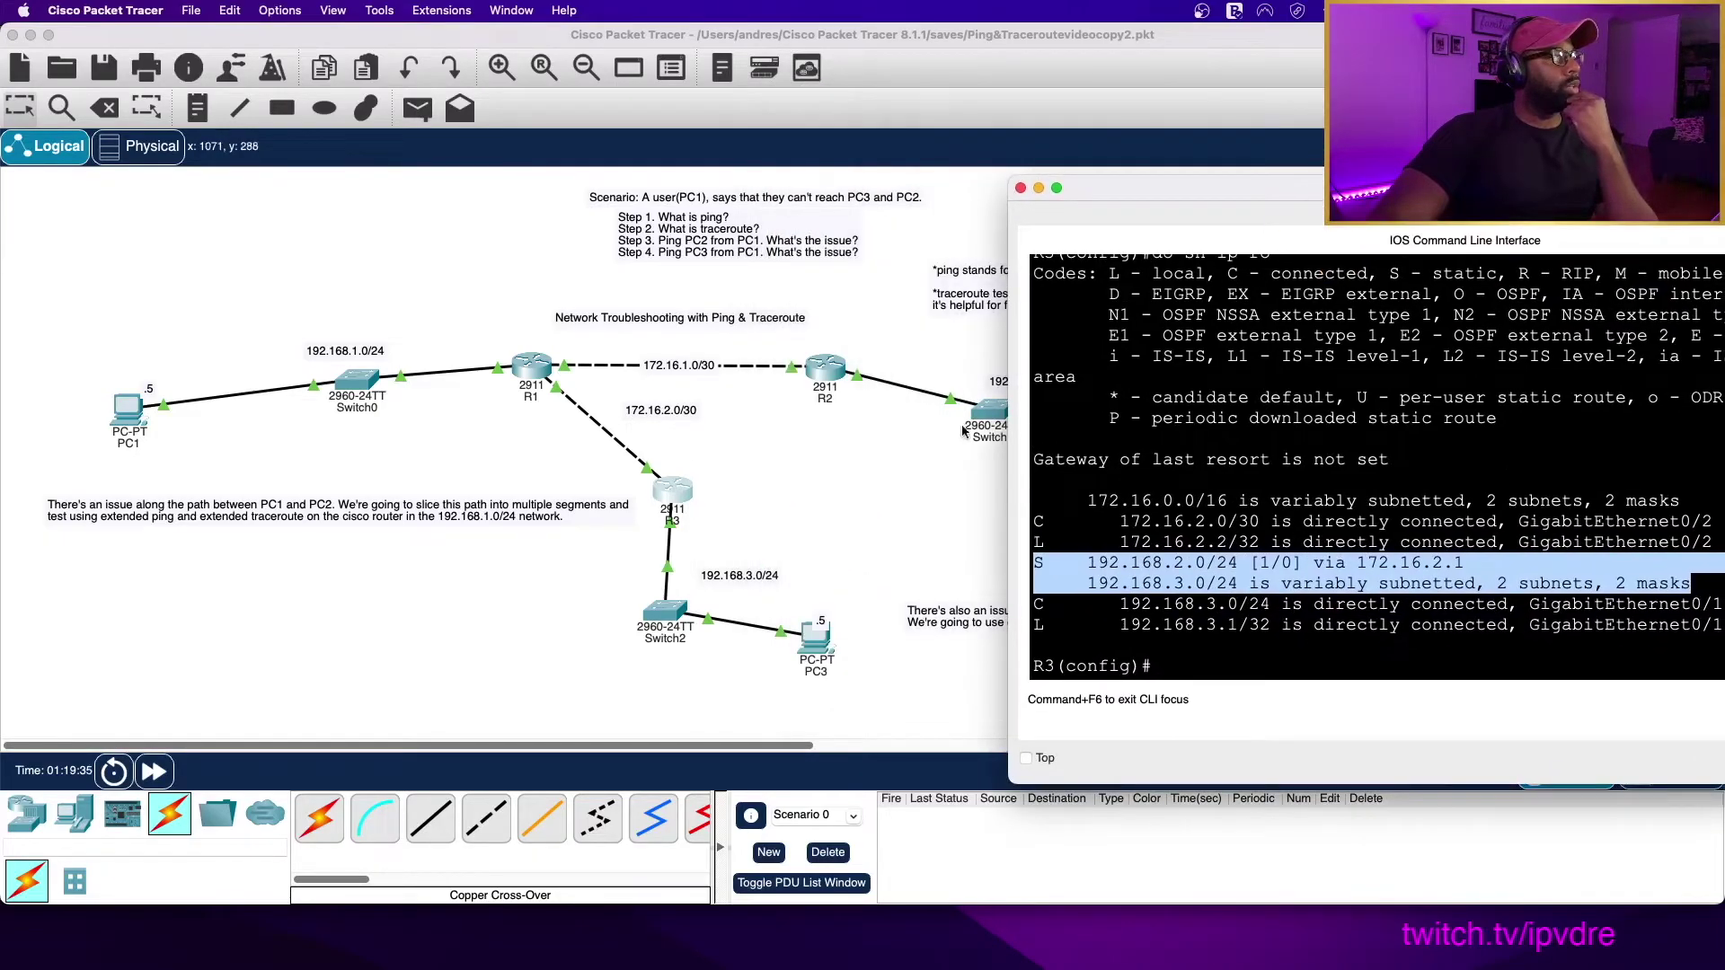
pyautogui.moveTo(1176, 175); pyautogui.dragTo(1075, 148)
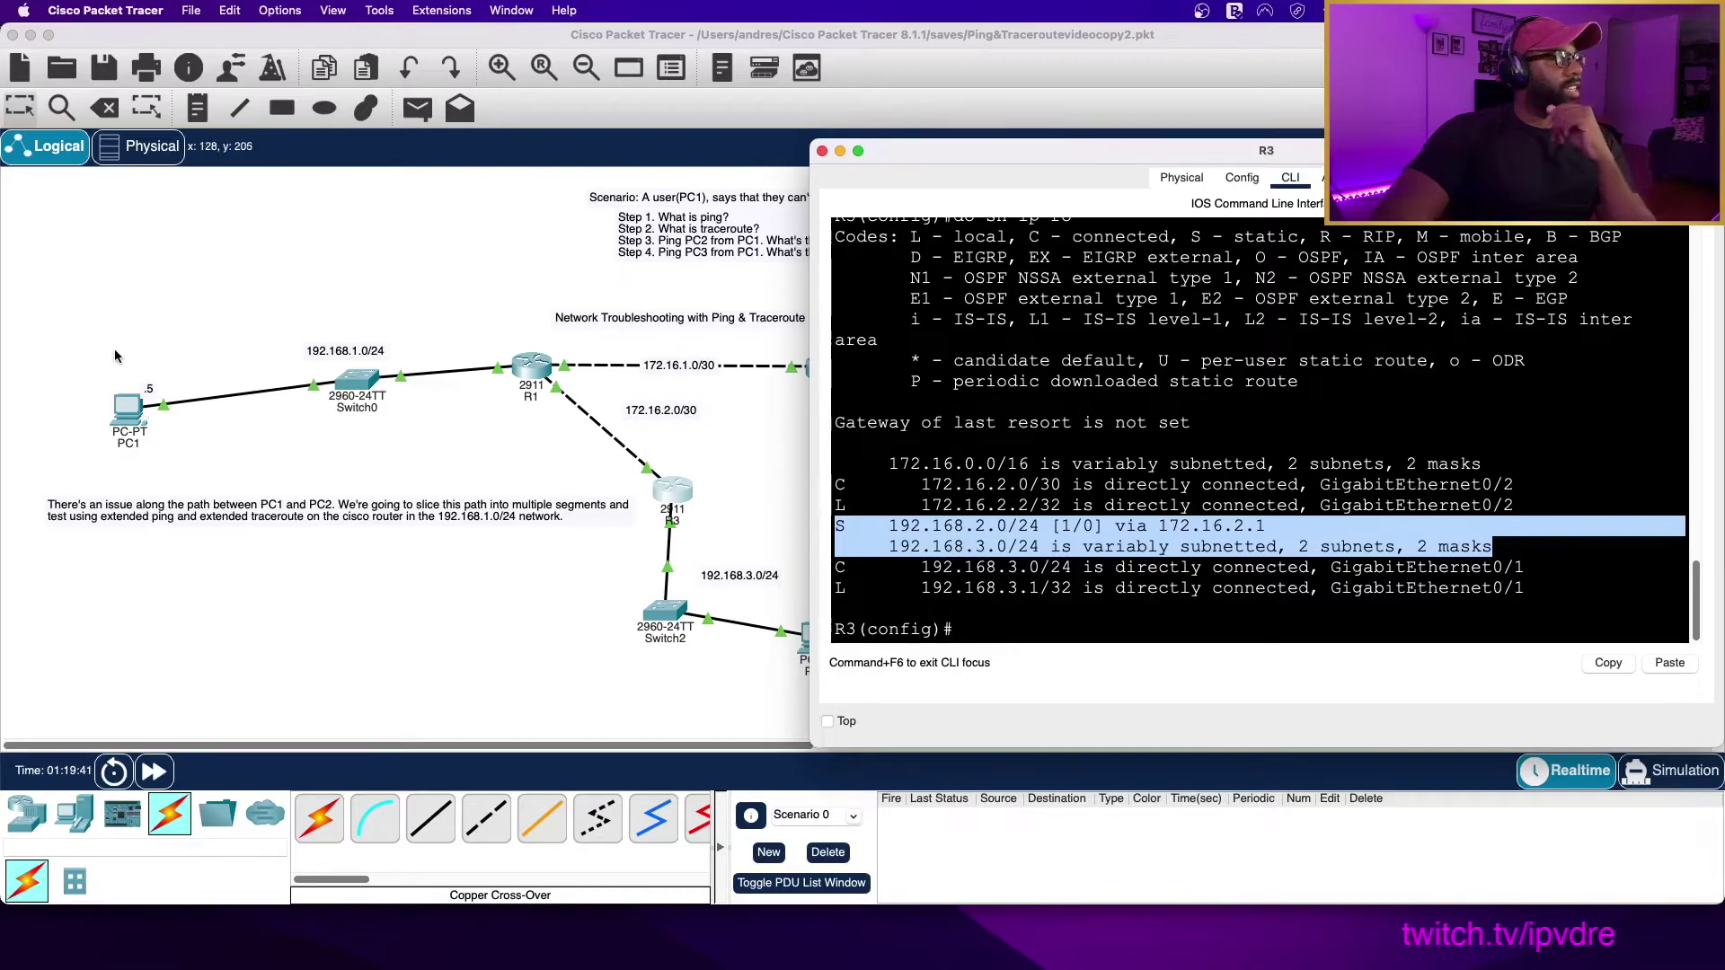
# Ping PC2 at 192.168.2.5 from PC3's command prompt, keeping the topology in view
pyautogui.click(560, 644)
pyautogui.click(811, 651)
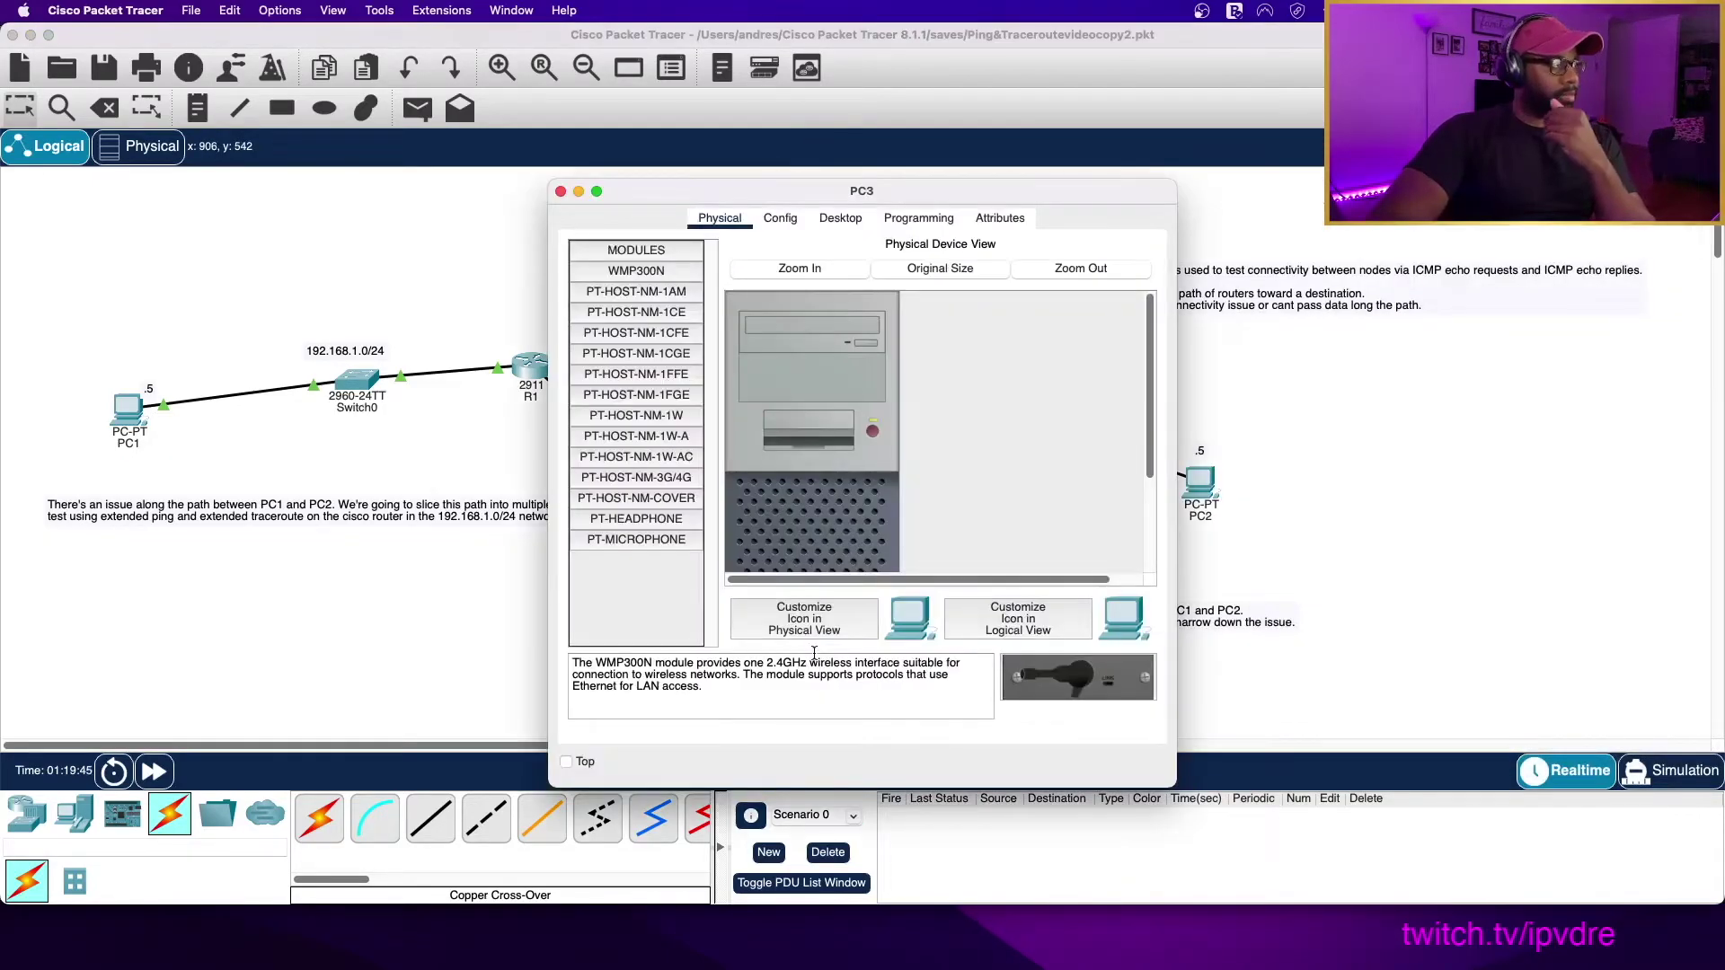
pyautogui.click(840, 218)
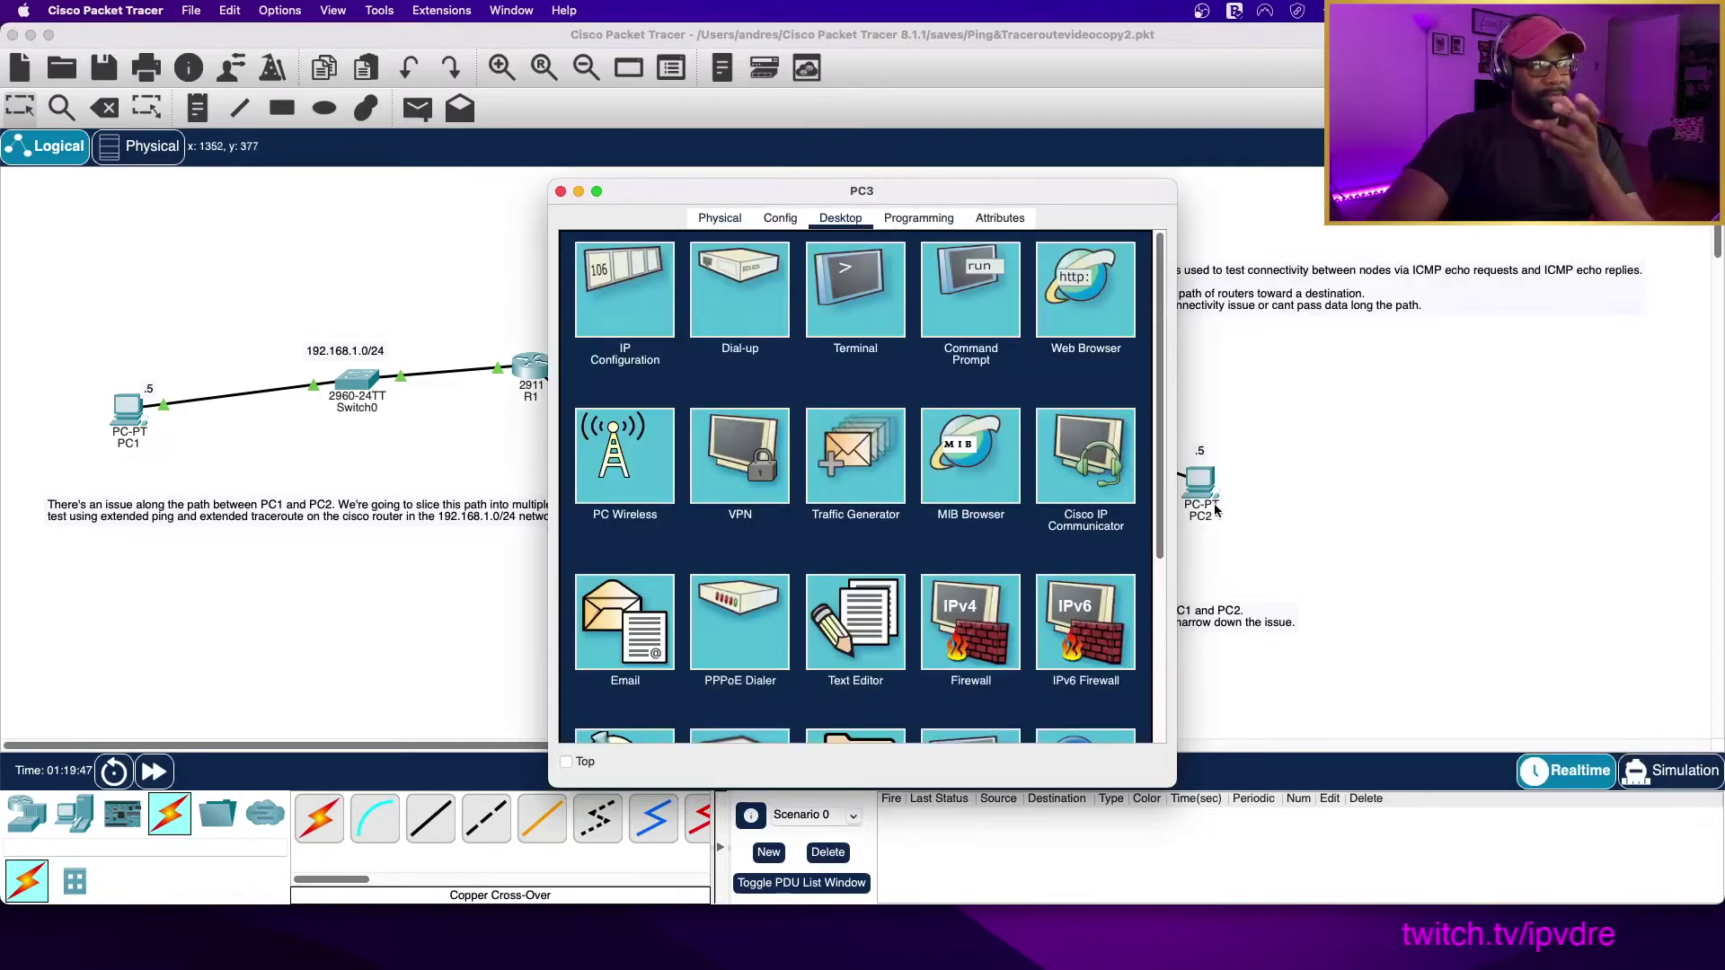
pyautogui.moveTo(984, 189); pyautogui.dragTo(547, 175)
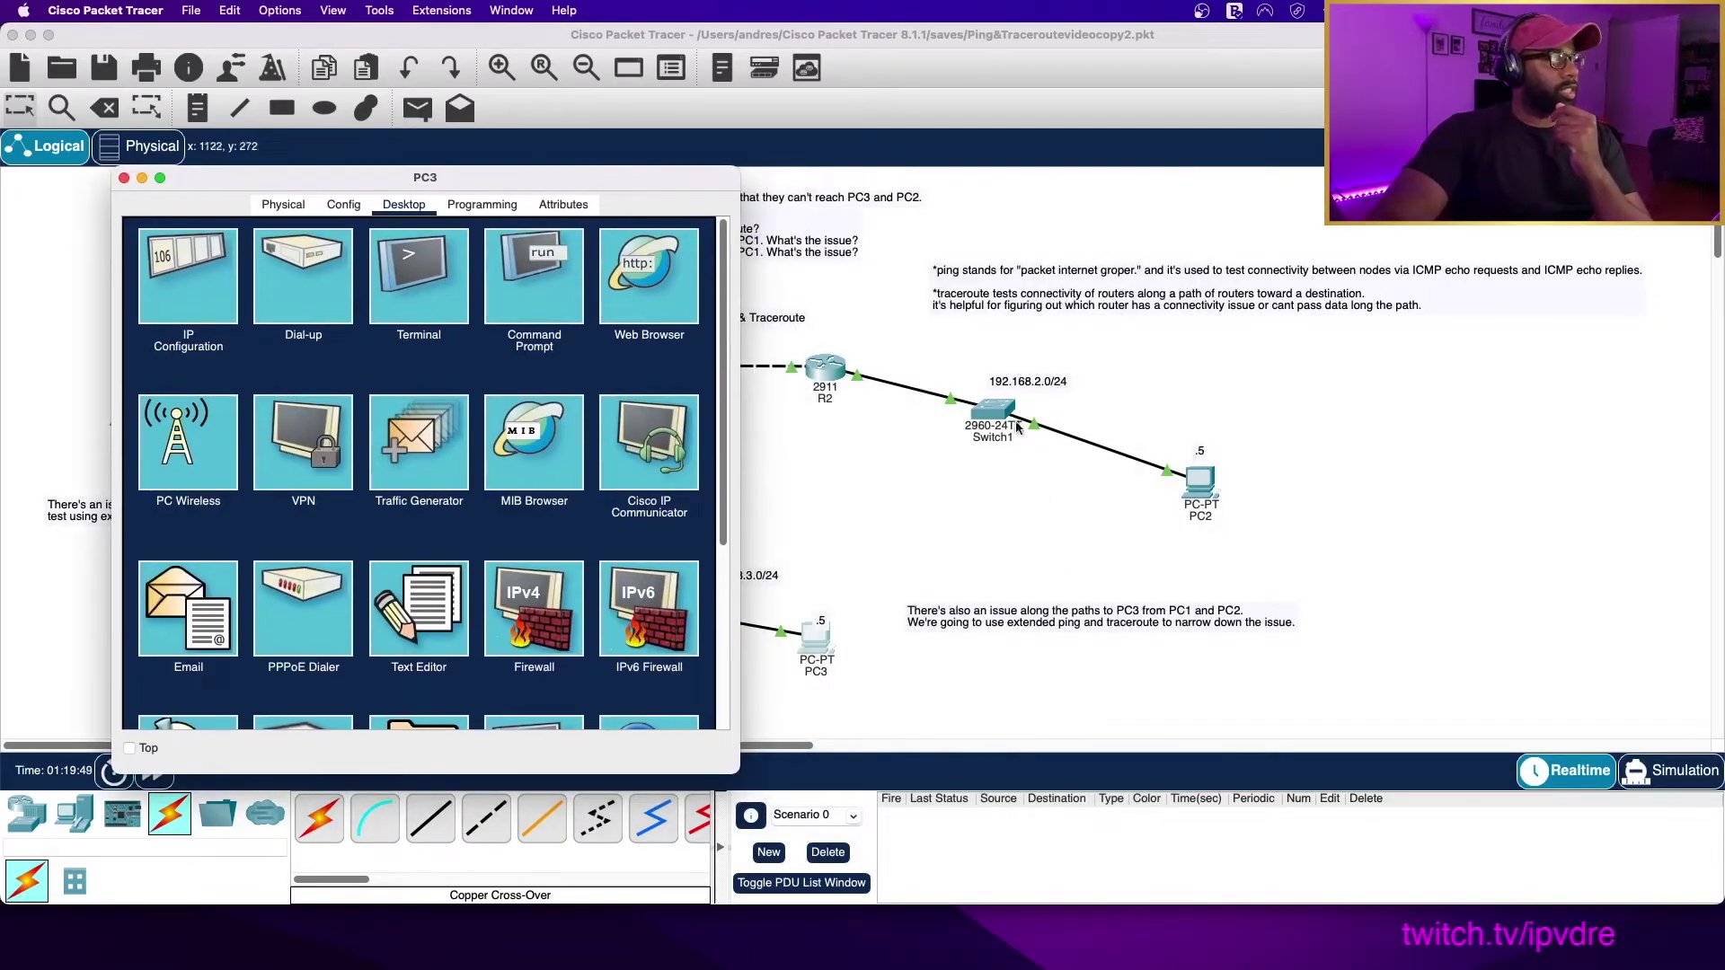
pyautogui.click(551, 277)
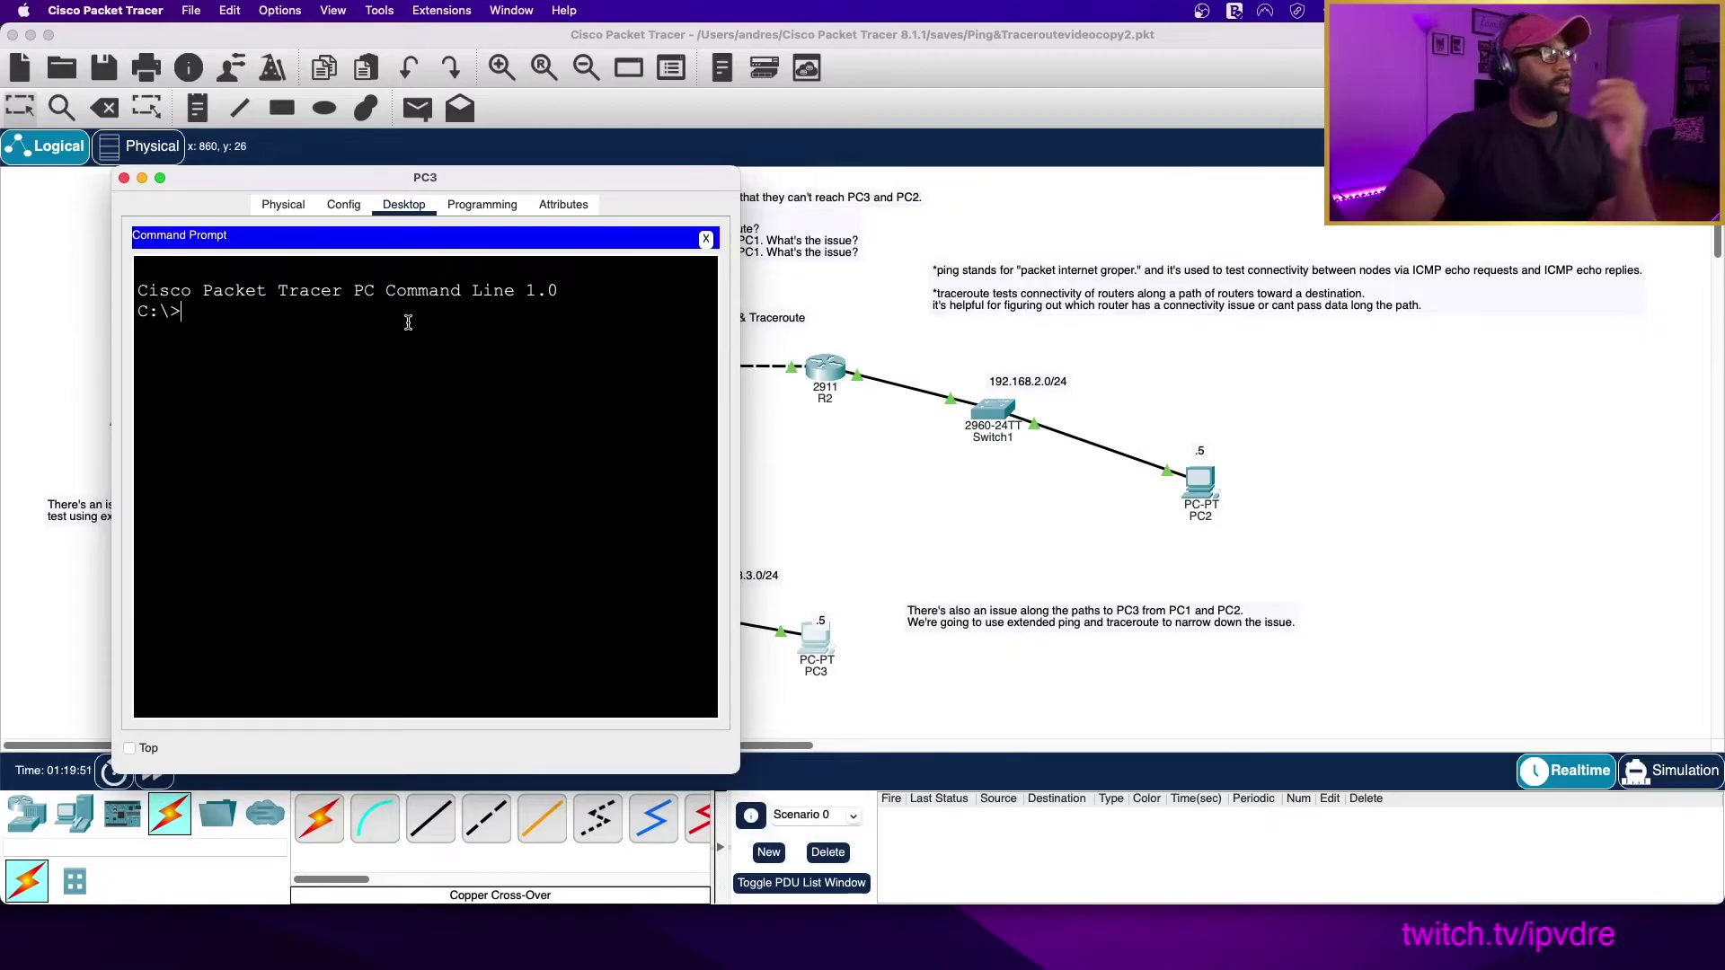
pyautogui.write('ping 192.168')
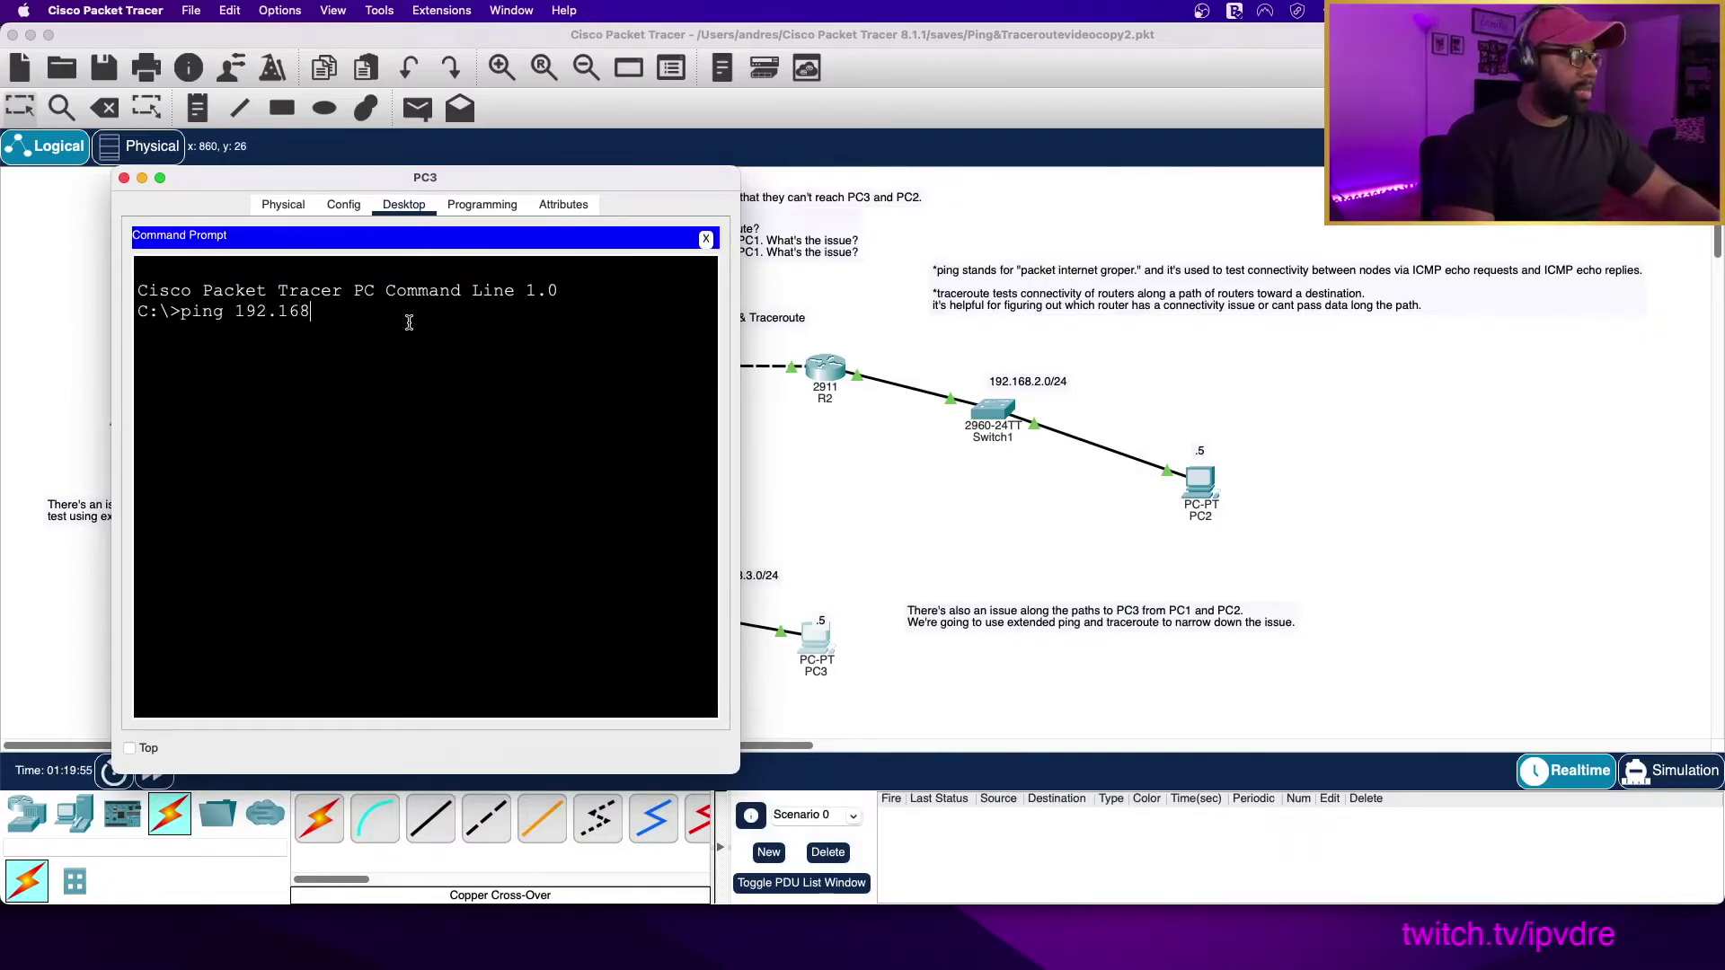
pyautogui.write('.2.5')
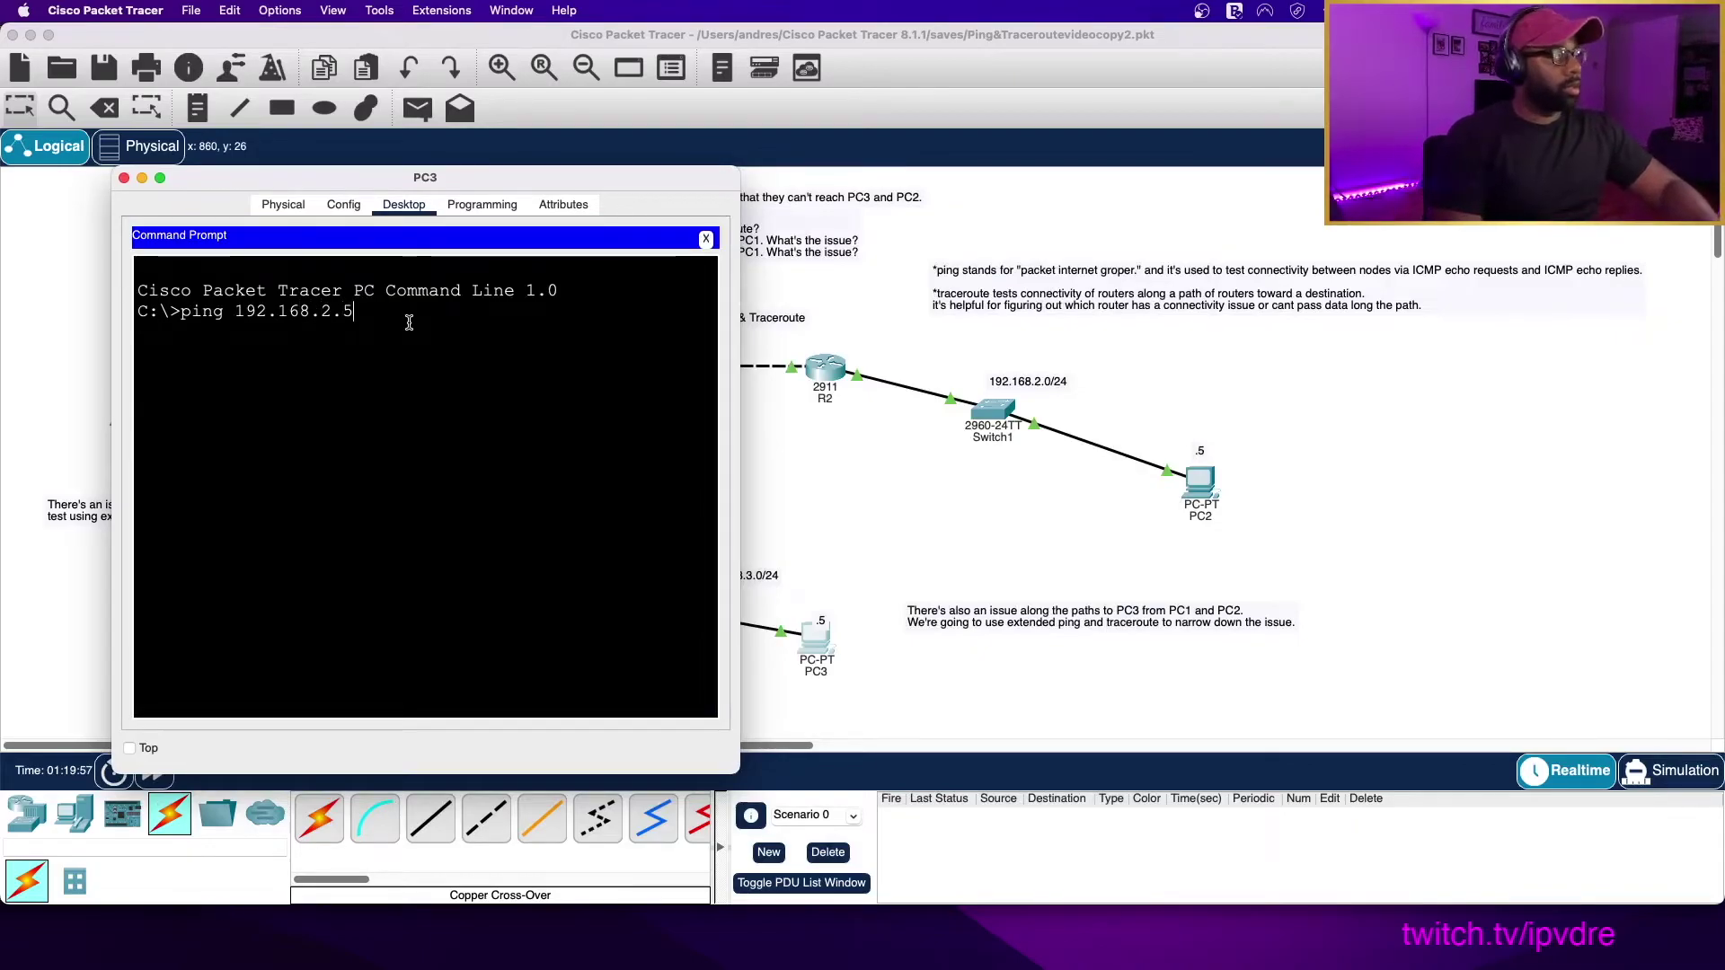
pyautogui.press('Return')
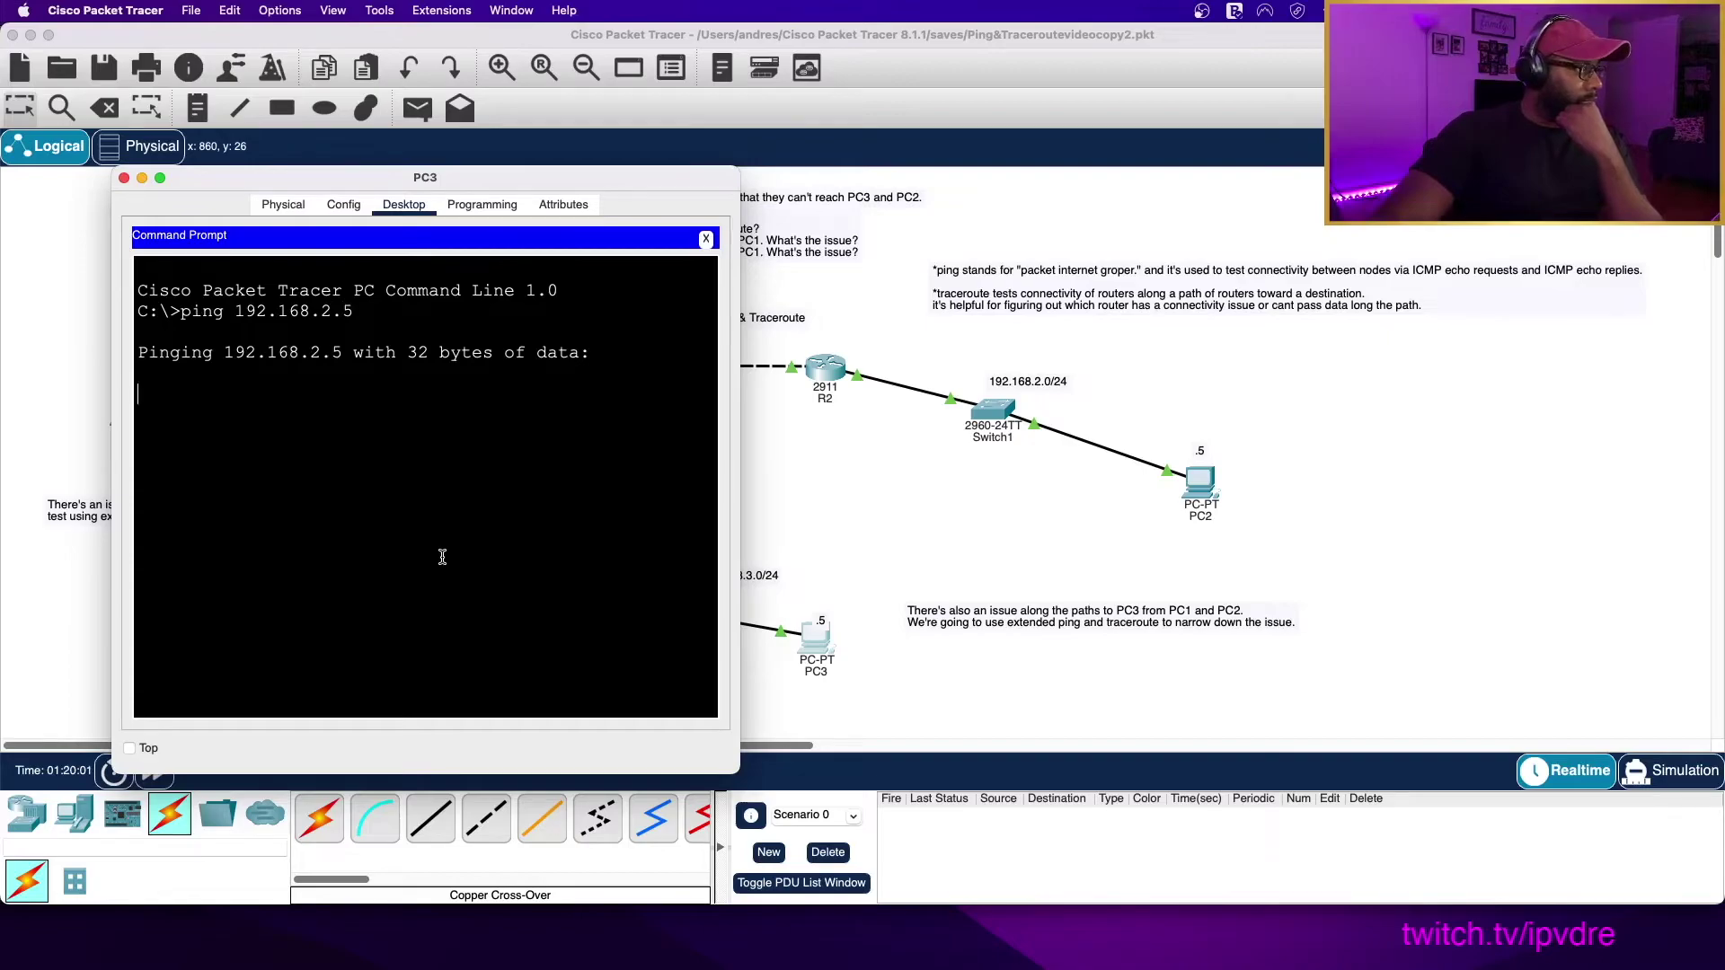
pyautogui.moveTo(432, 176); pyautogui.dragTo(1033, 131)
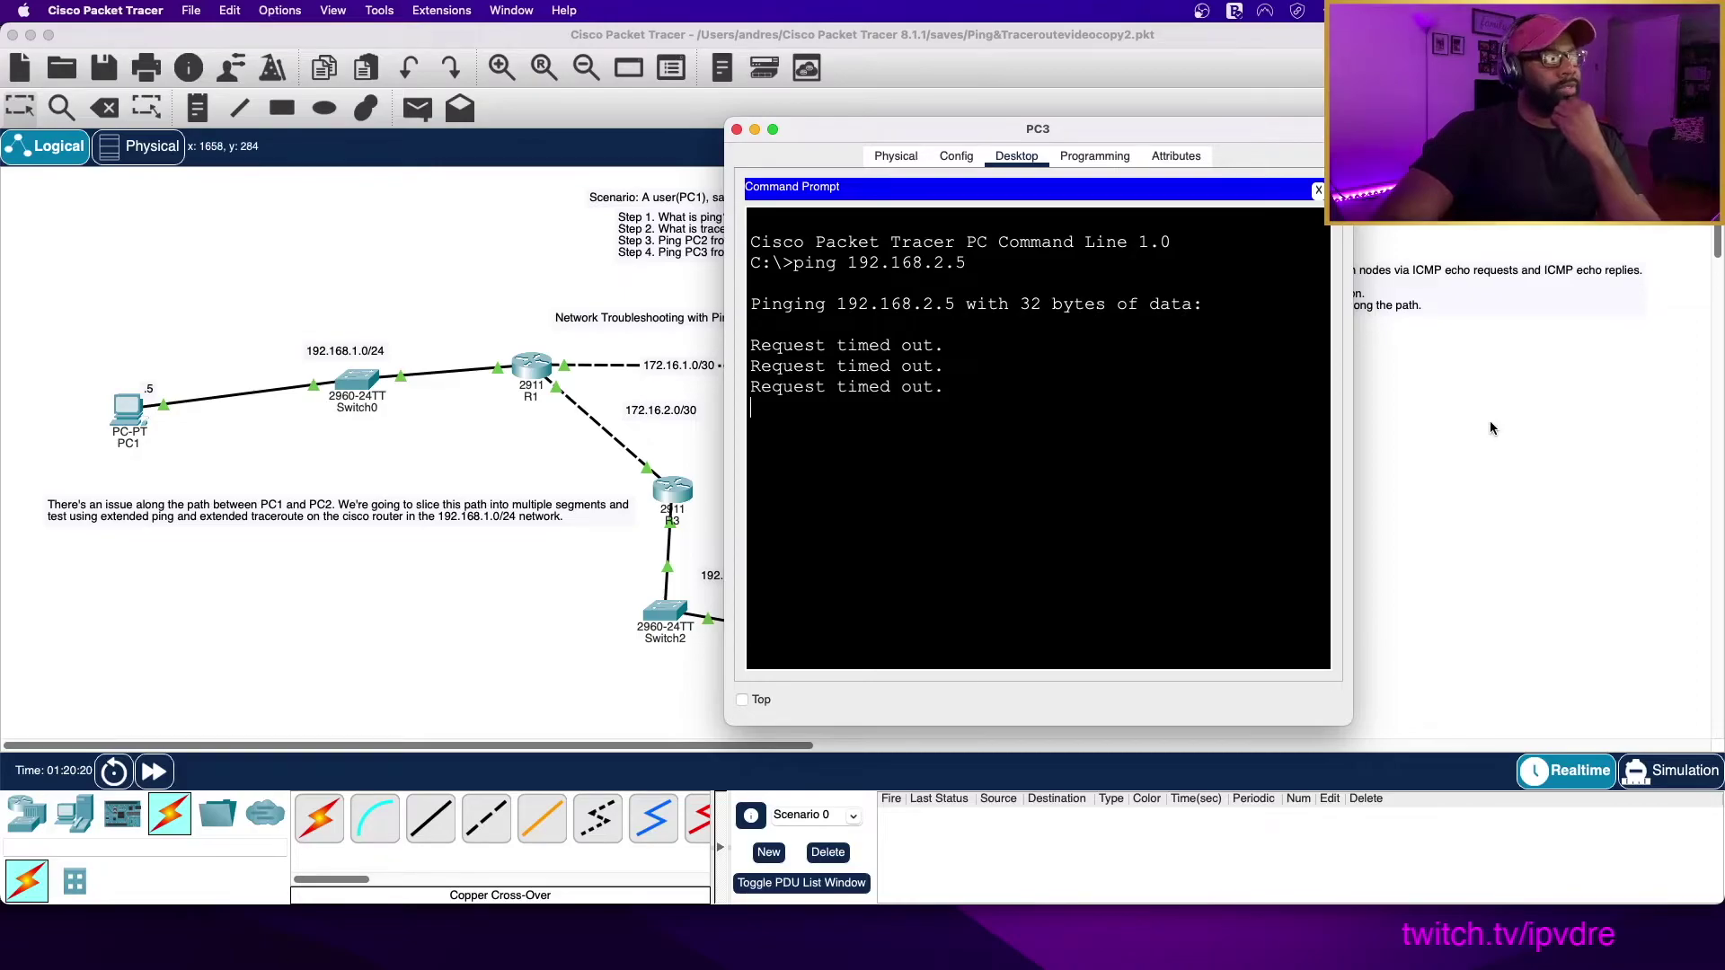
# Bring R3's routing table back up, review its routes, and minimize its window
pyautogui.click(1531, 407)
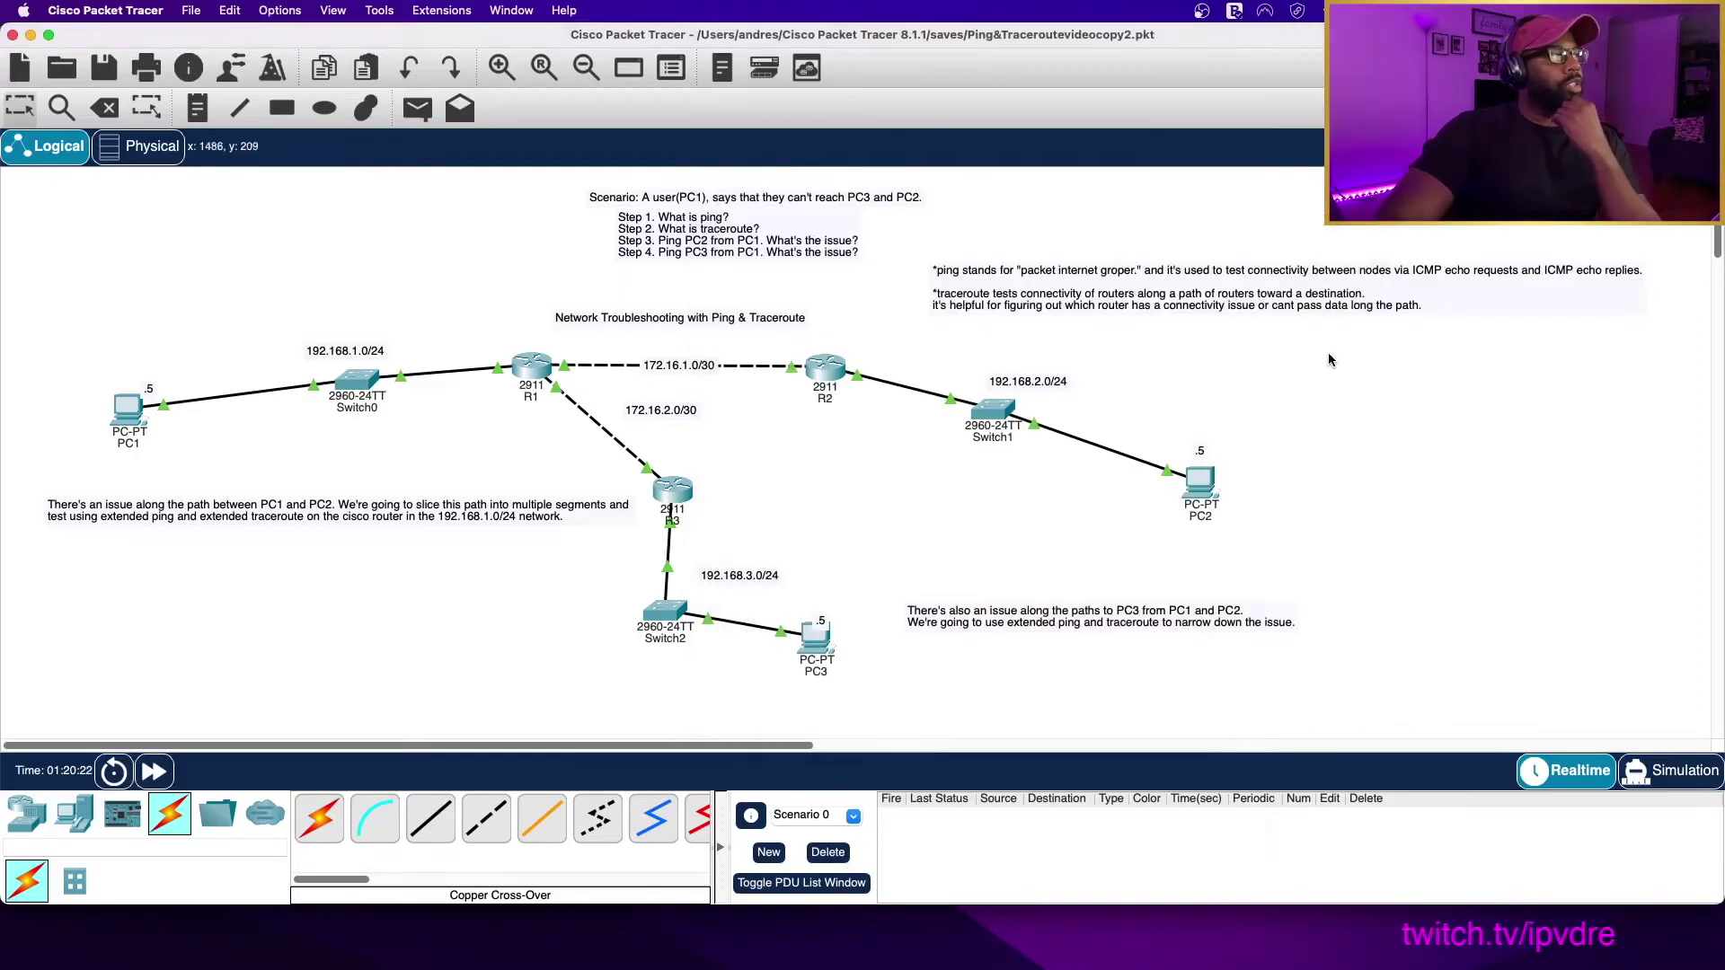
pyautogui.click(673, 492)
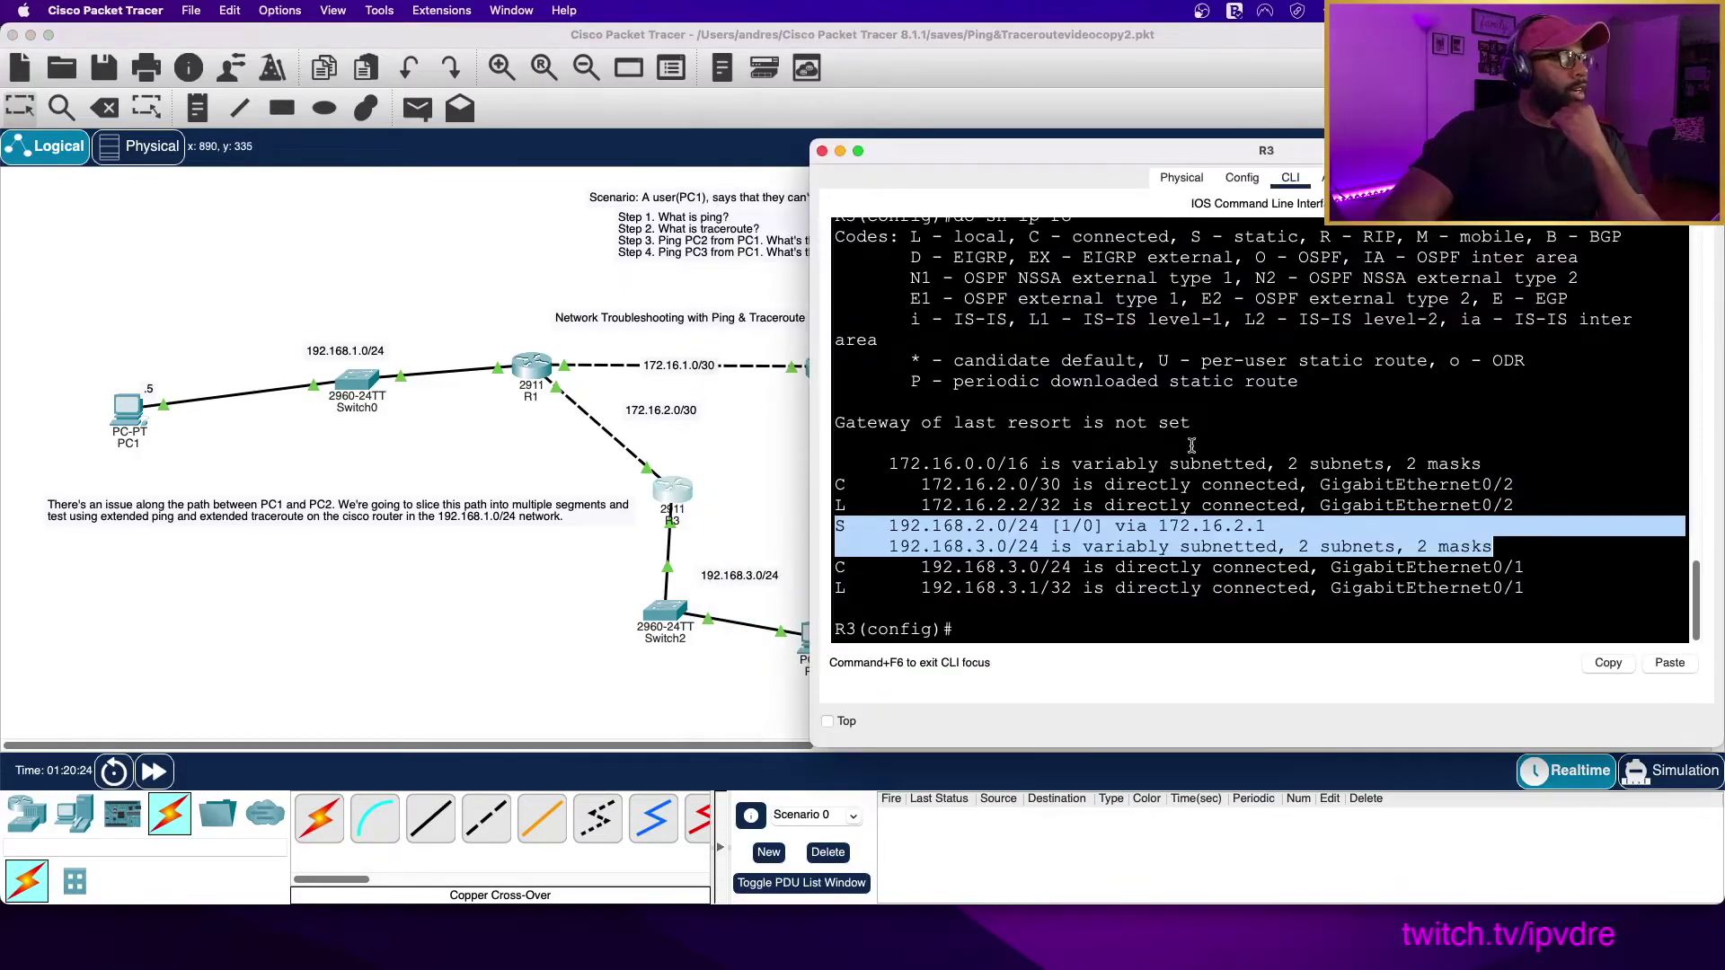
pyautogui.click(1139, 614)
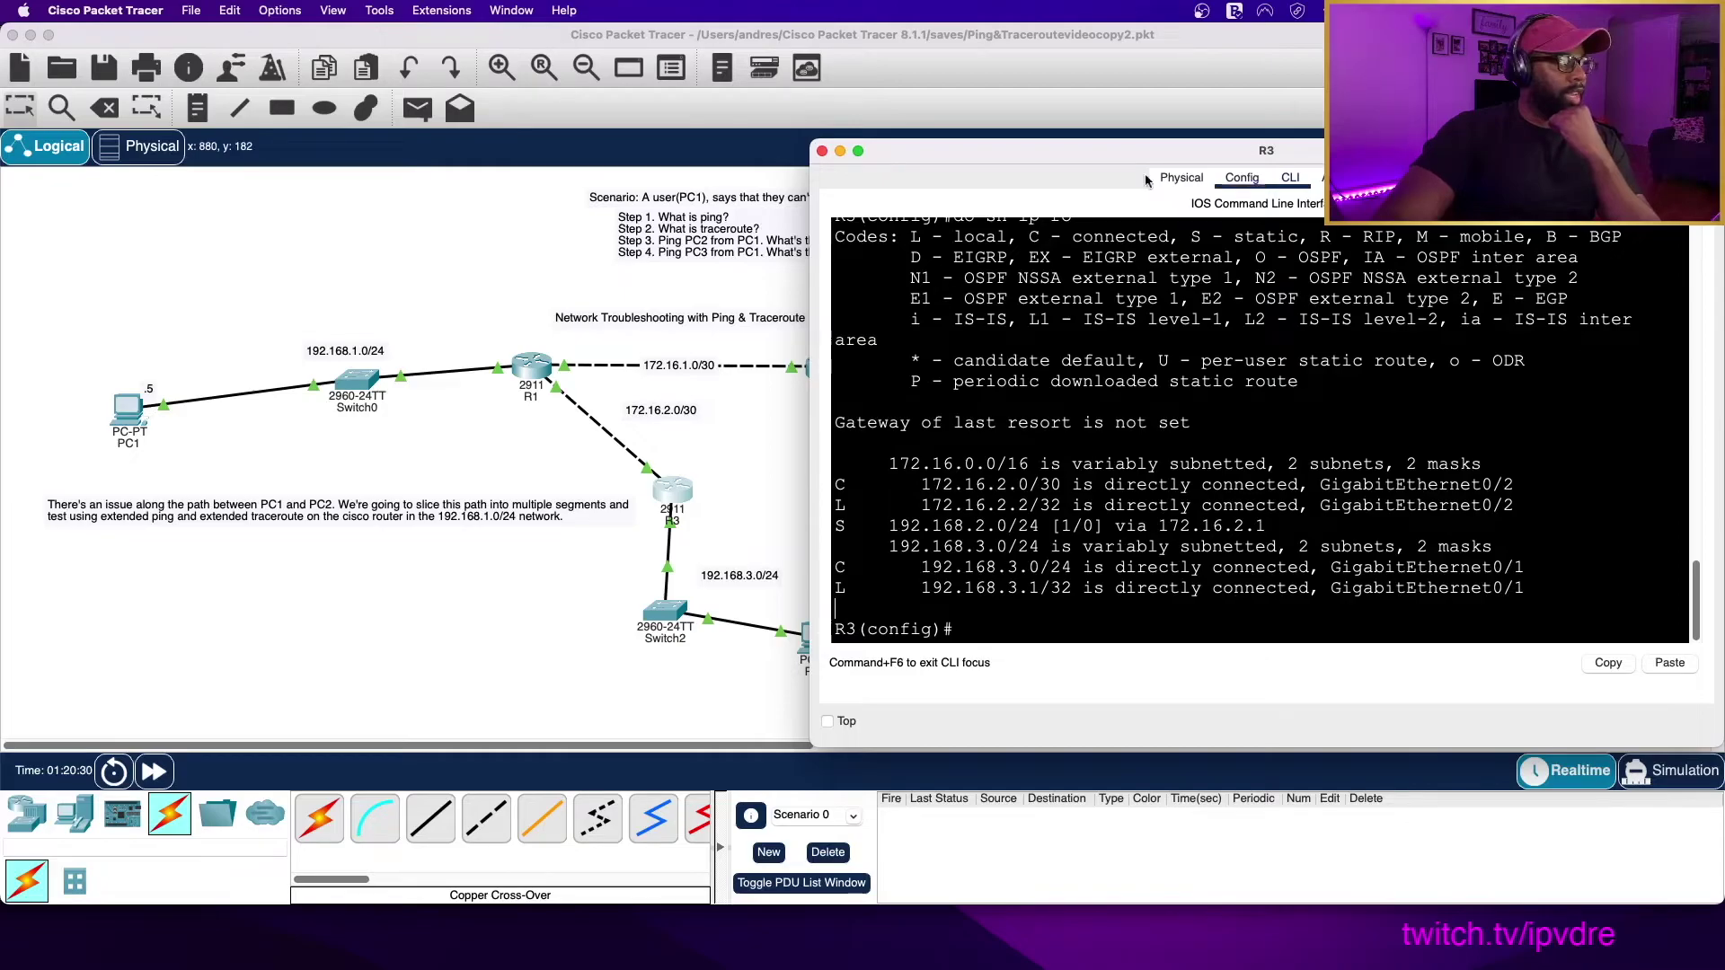
pyautogui.moveTo(1066, 149); pyautogui.dragTo(526, 286)
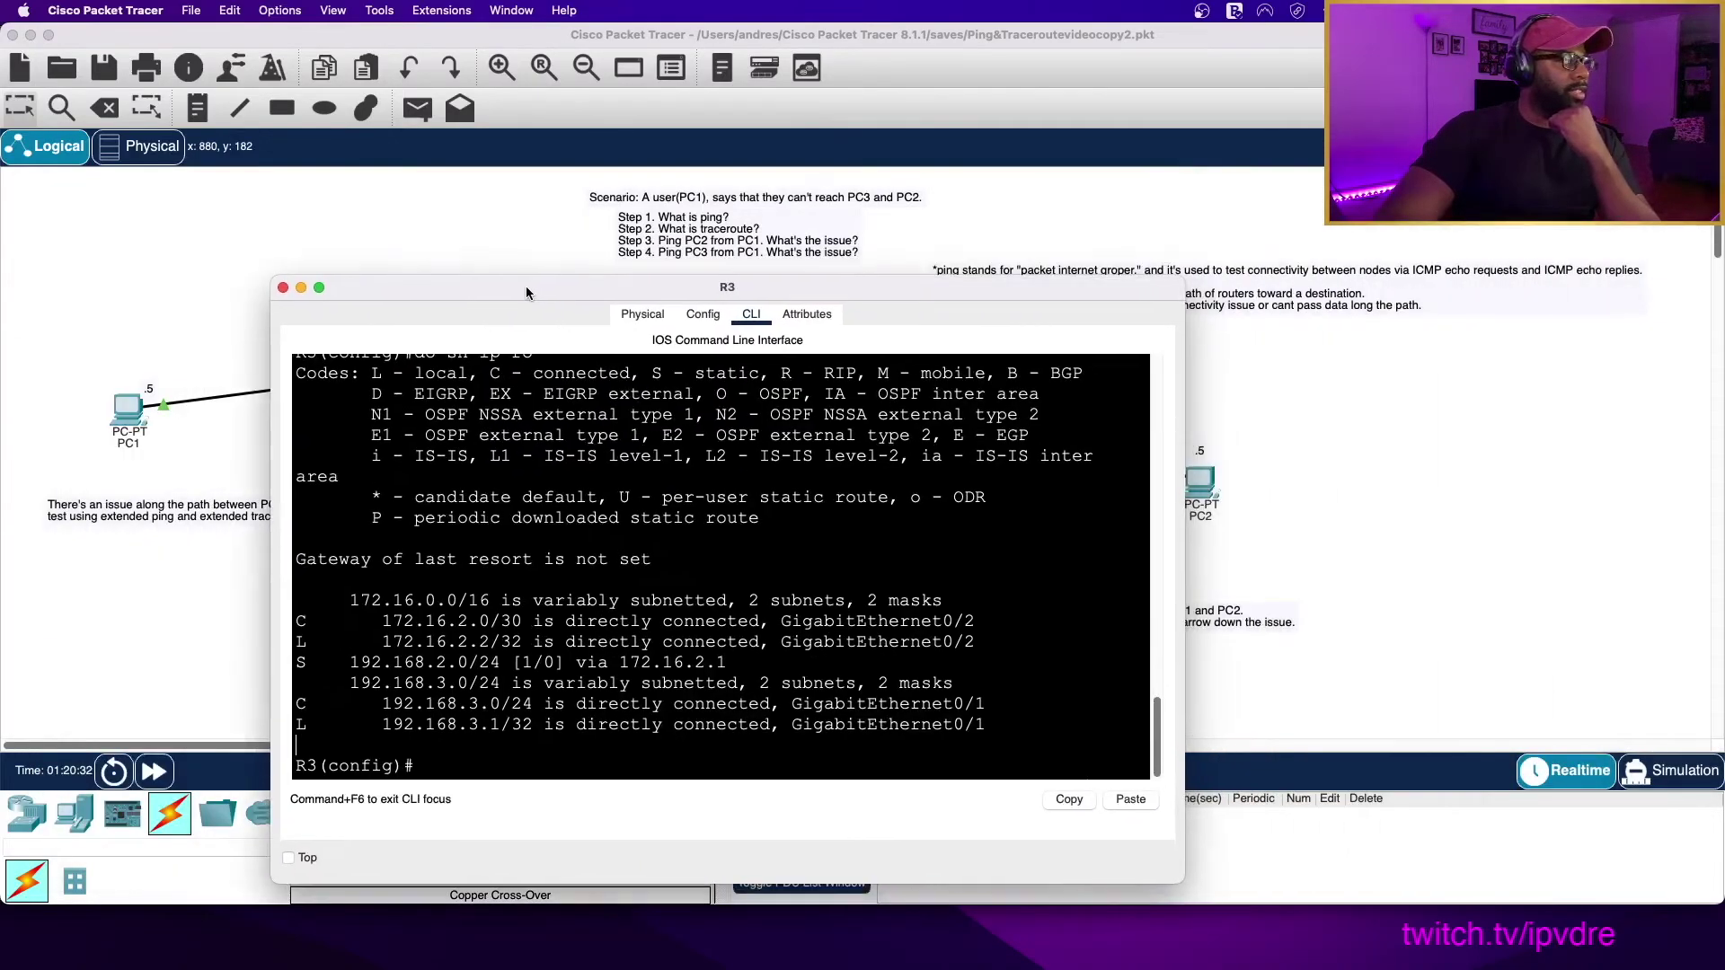
pyautogui.click(301, 288)
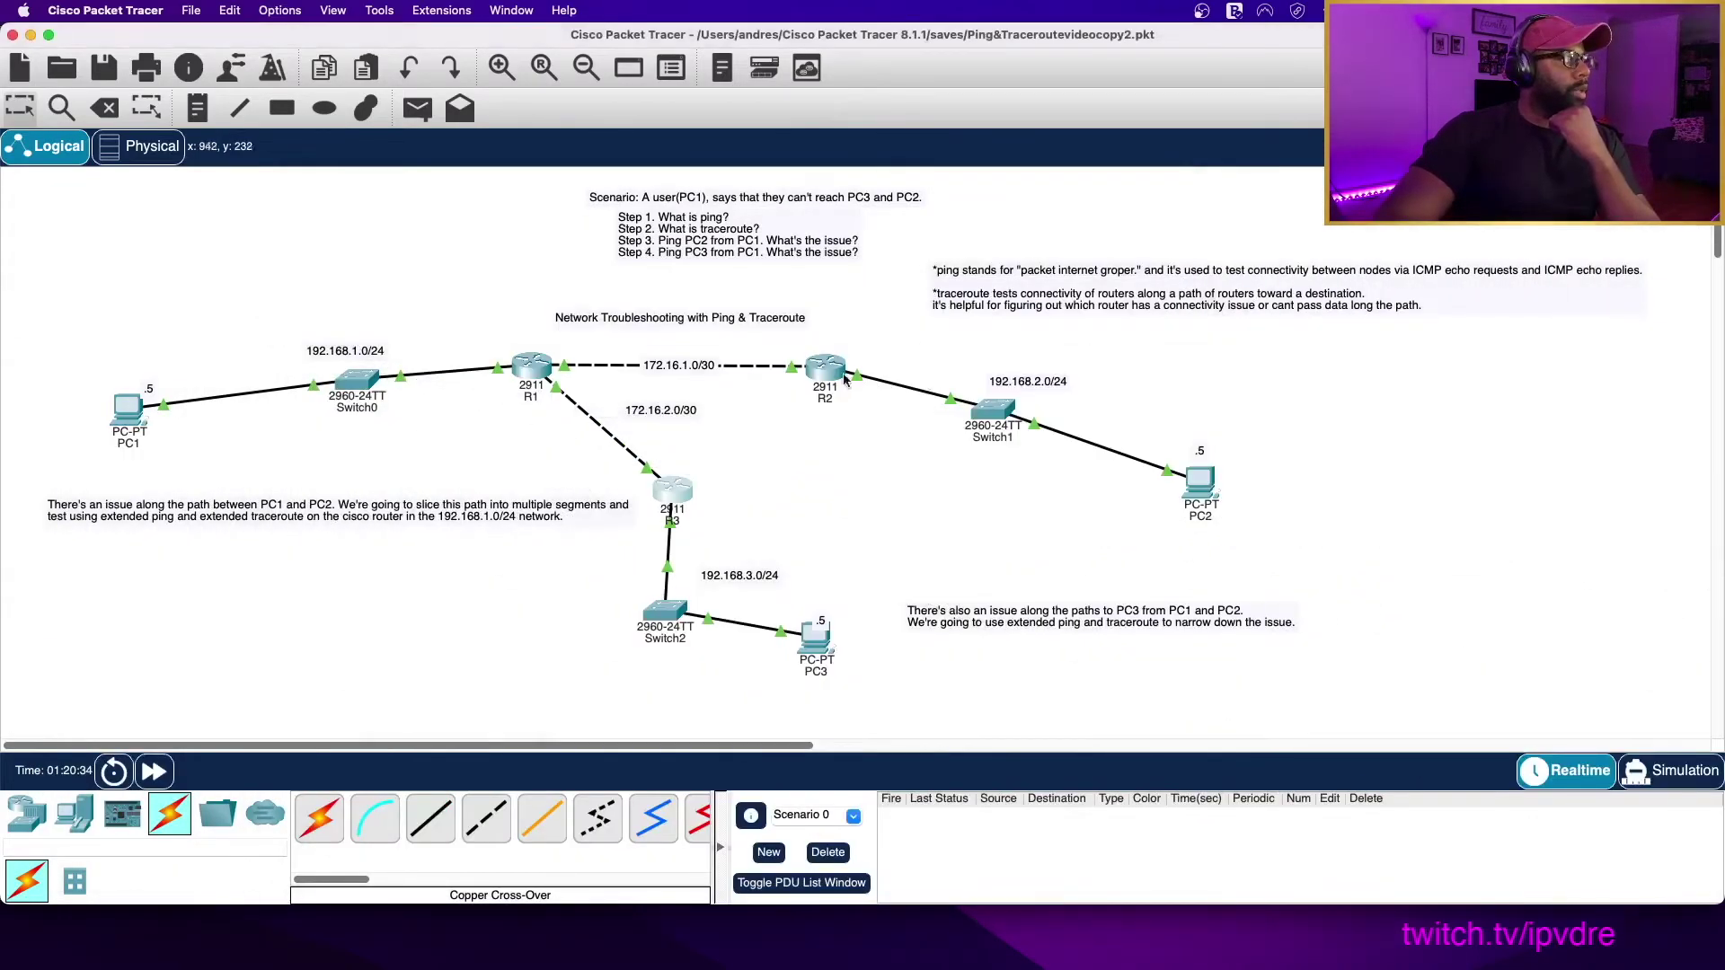
# Open R2's command line and enter privileged mode and global configuration mode
pyautogui.click(822, 371)
pyautogui.press('Return')
pyautogui.press('Return')
pyautogui.press('Return')
pyautogui.write('en')
pyautogui.press('Return')
pyautogui.write('conf t')
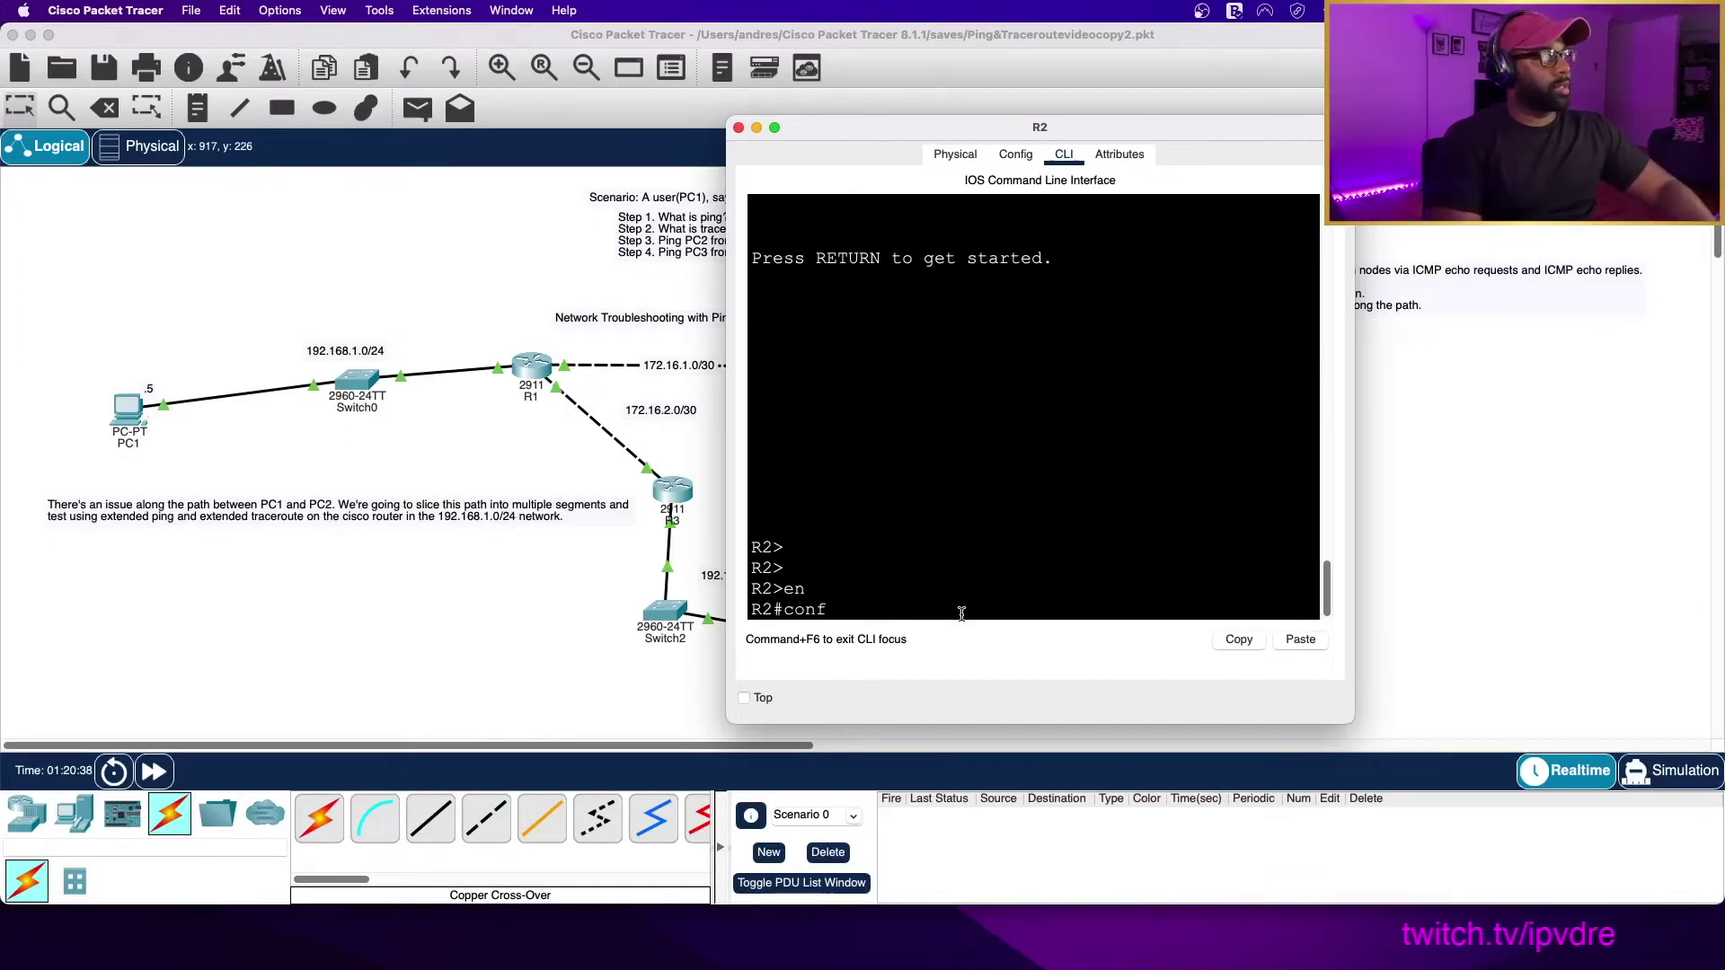
pyautogui.press('Return')
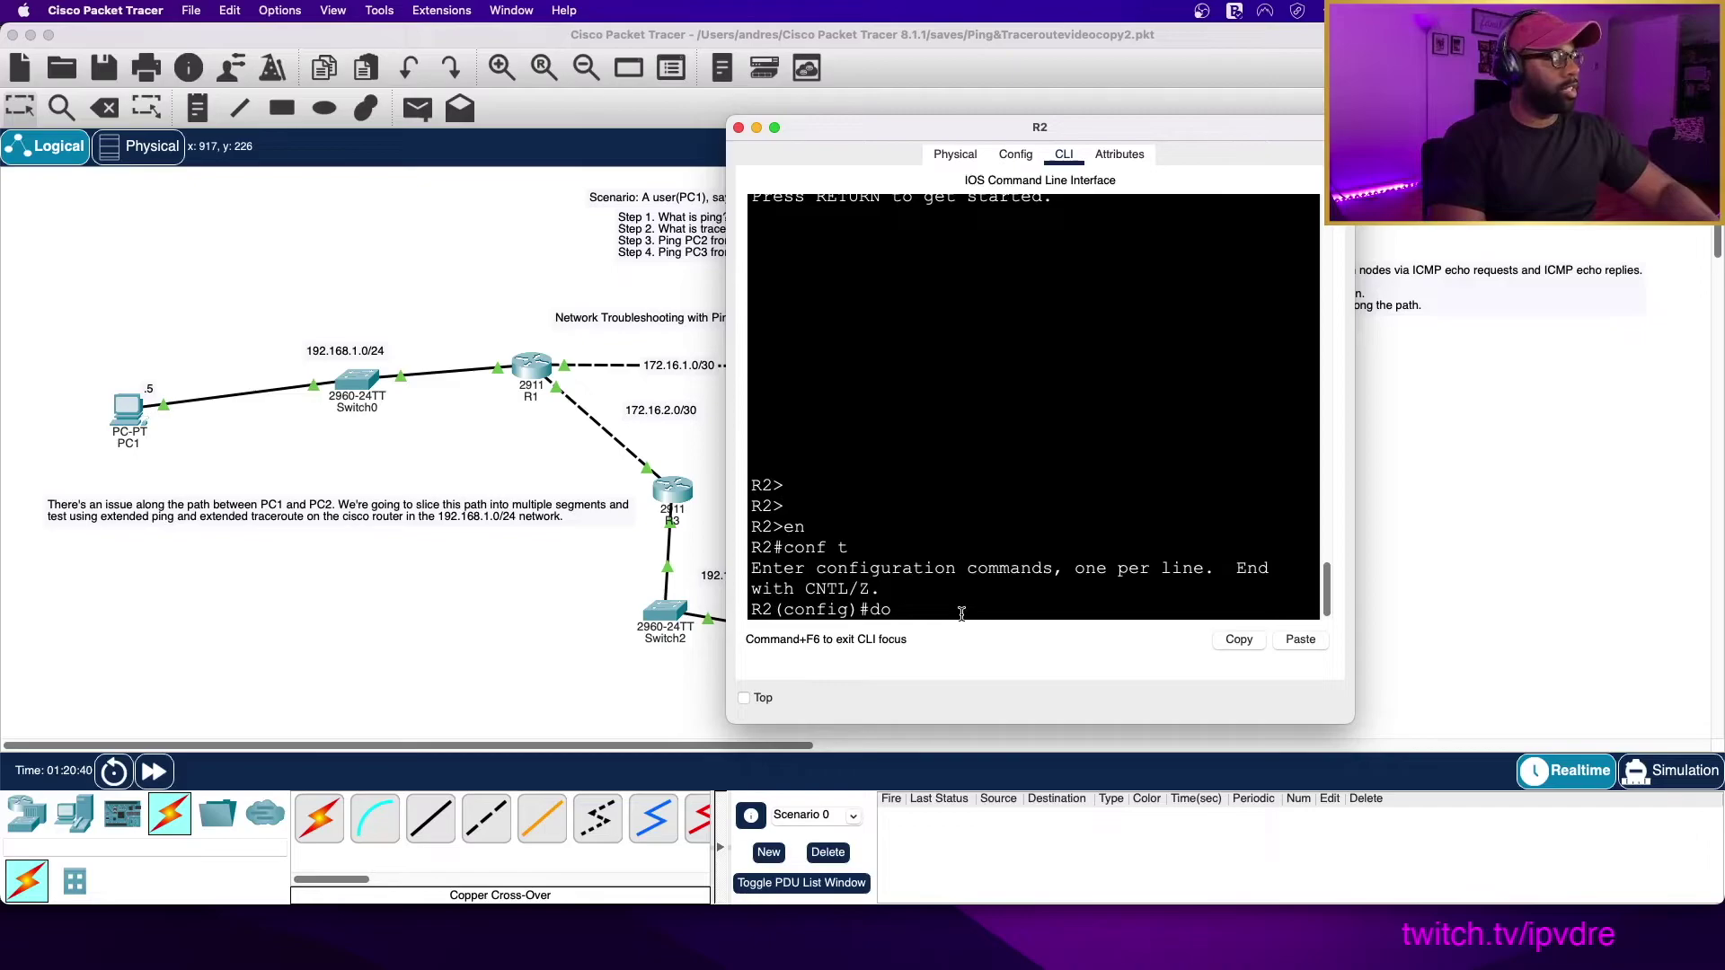
# Display R2's IP routing table and widen its window so each route fits on one line
pyautogui.write('ro')
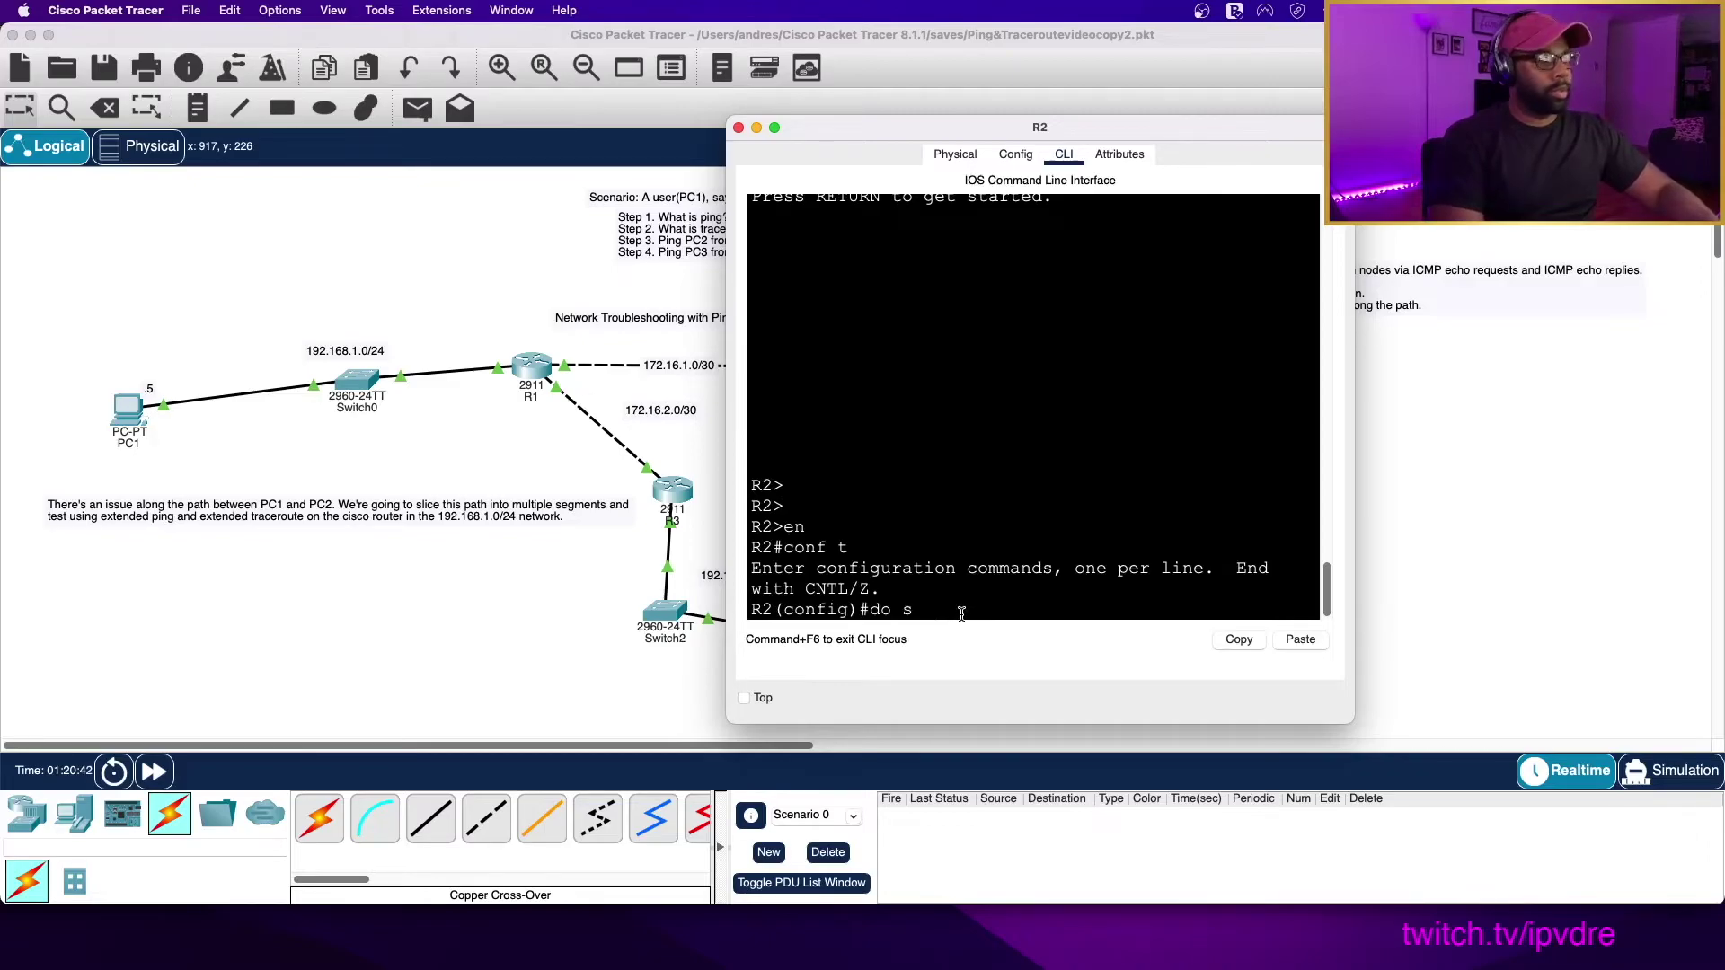
pyautogui.press('Return')
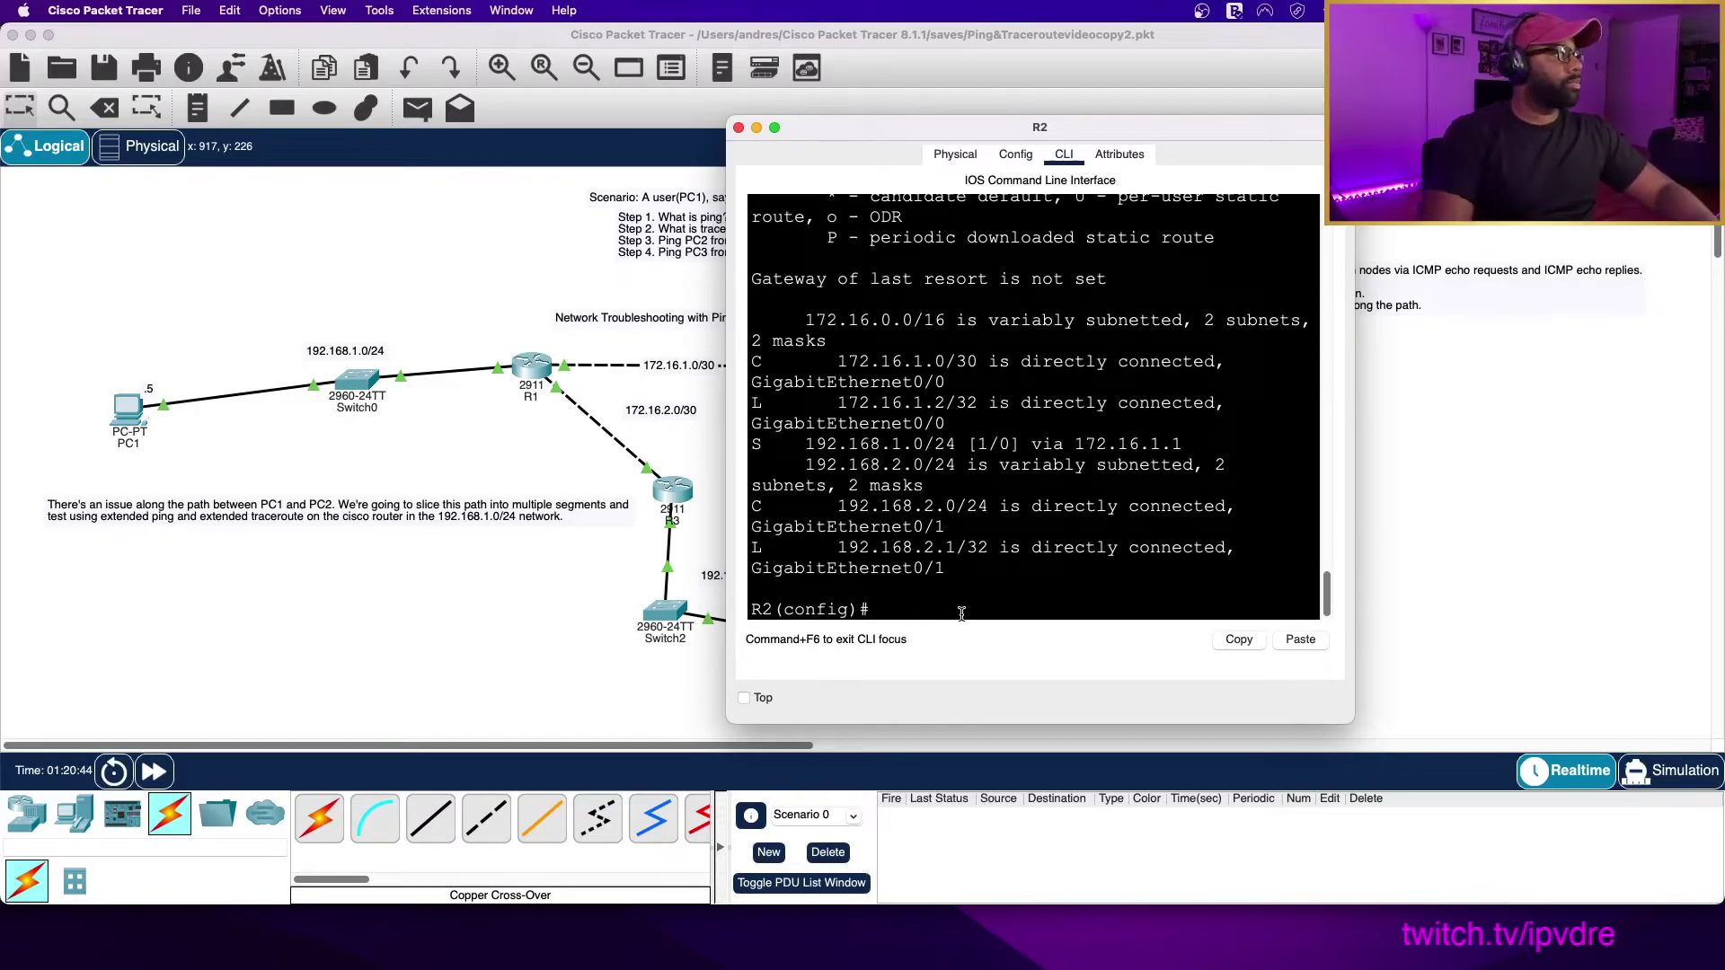
pyautogui.moveTo(1354, 391); pyautogui.dragTo(1654, 332)
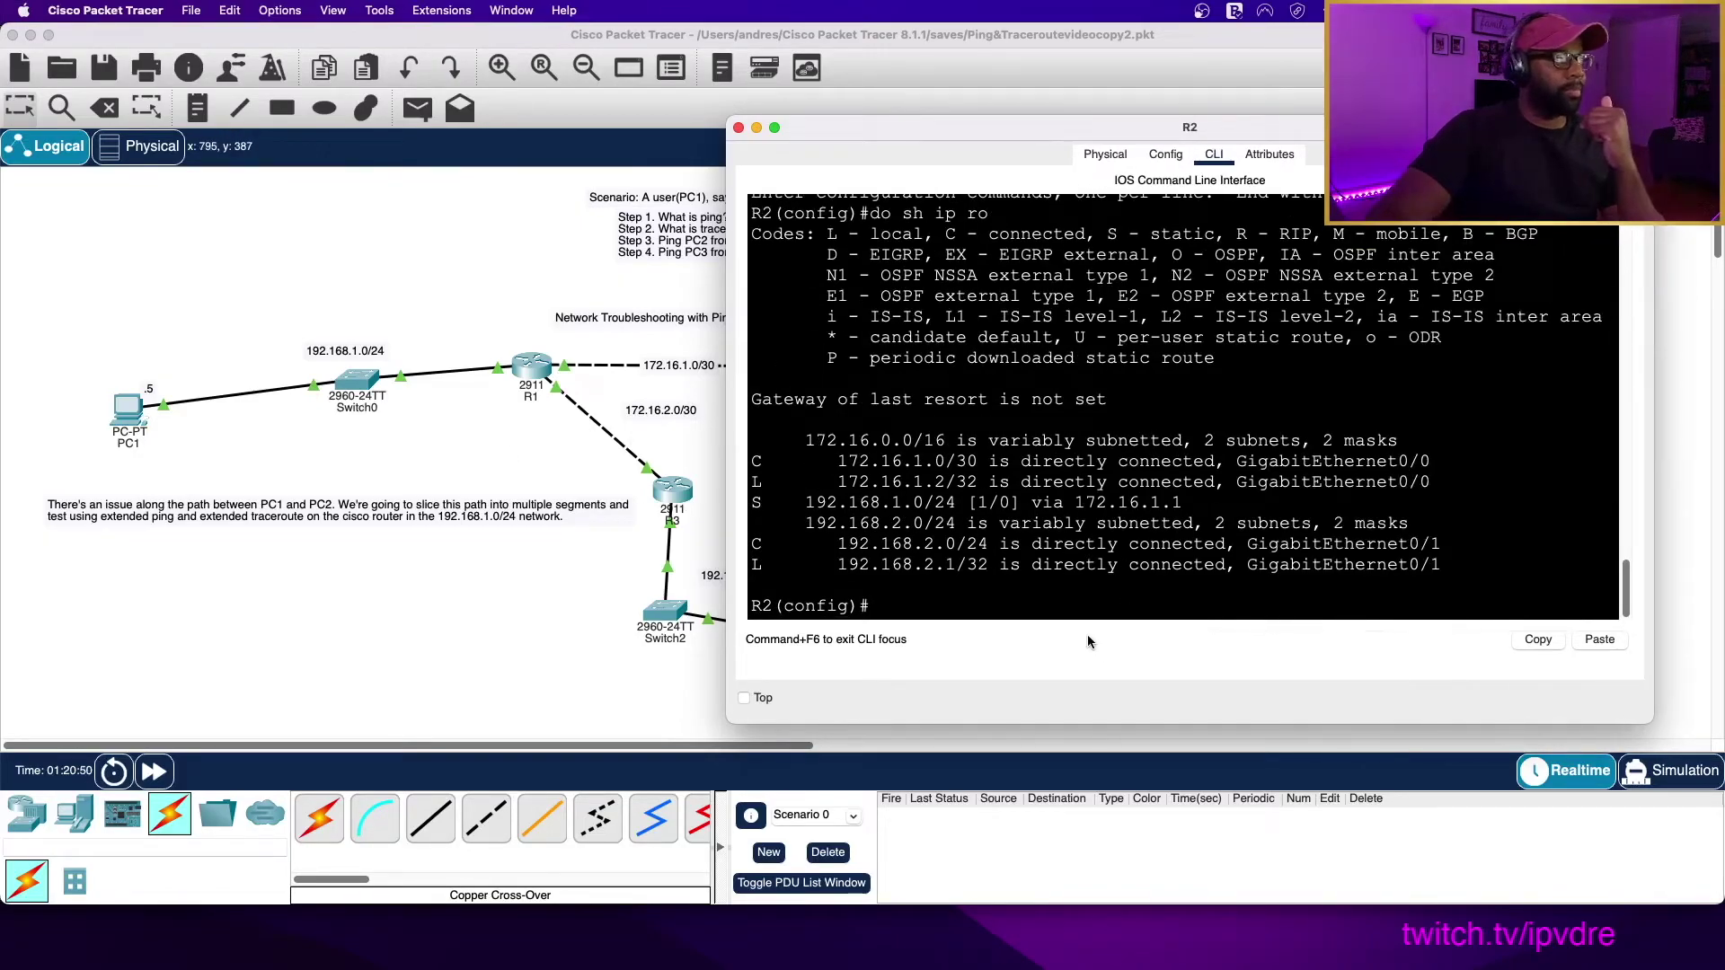
# Try to add a static route on R2 to 192.168.3.0 255.255.255.0 via 172.16.1.2, saving the network file along the way
pyautogui.write('ip route')
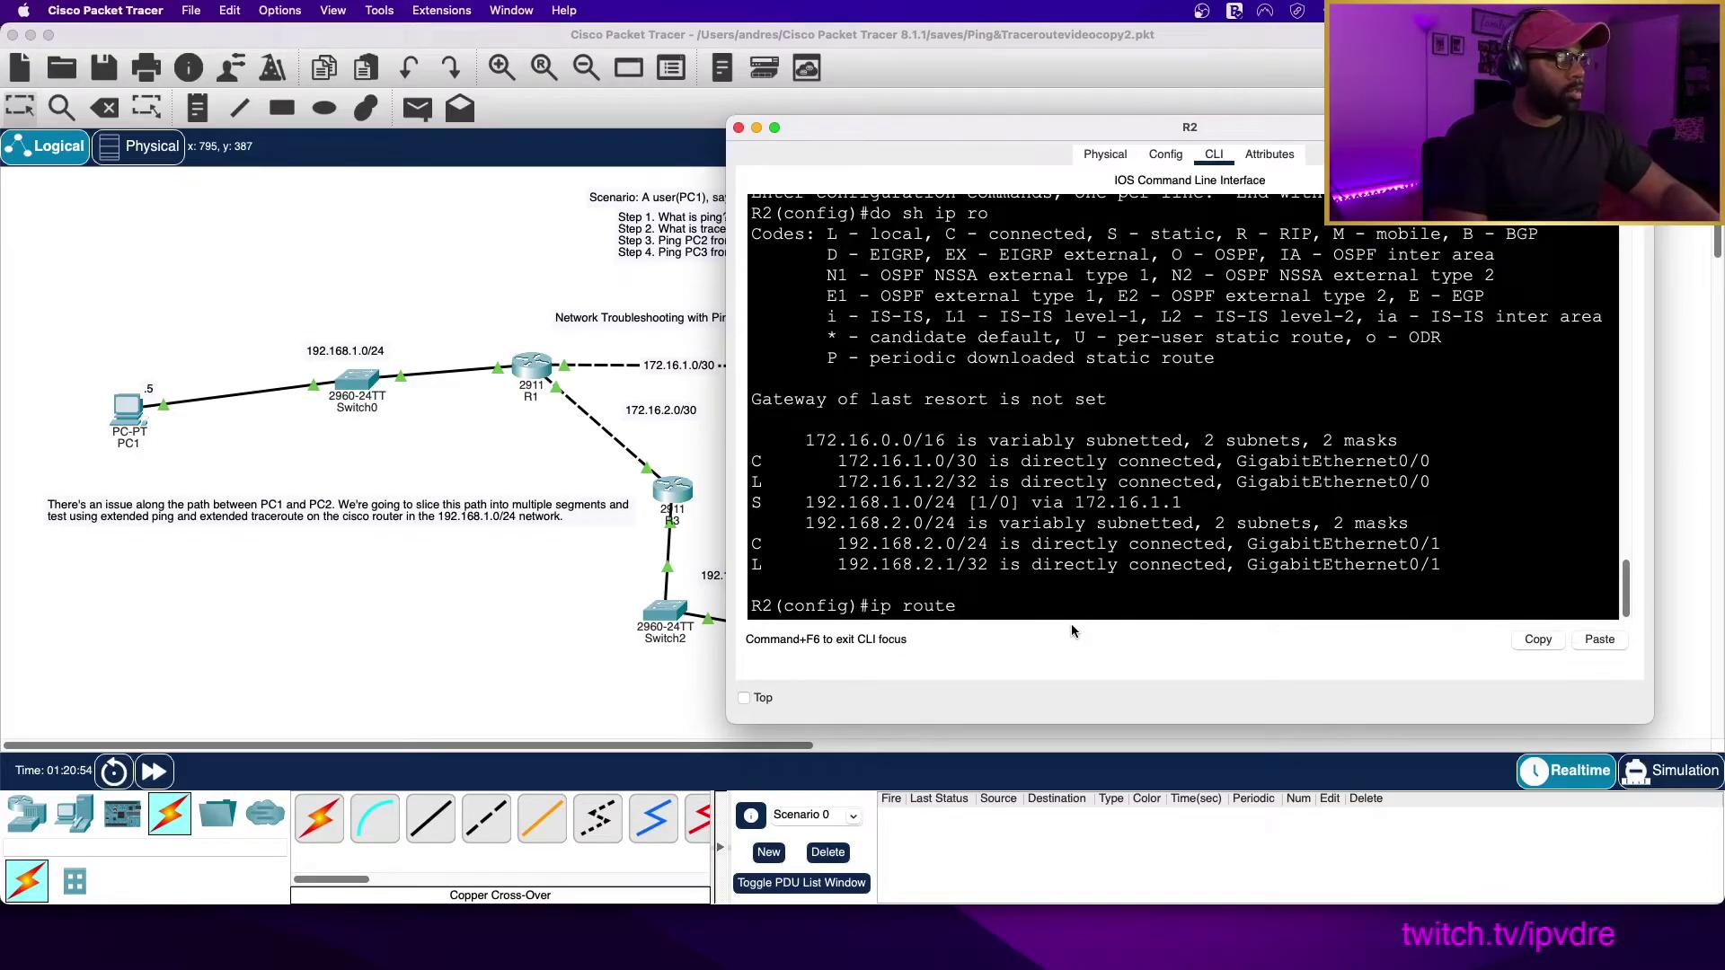
pyautogui.write(' 192')
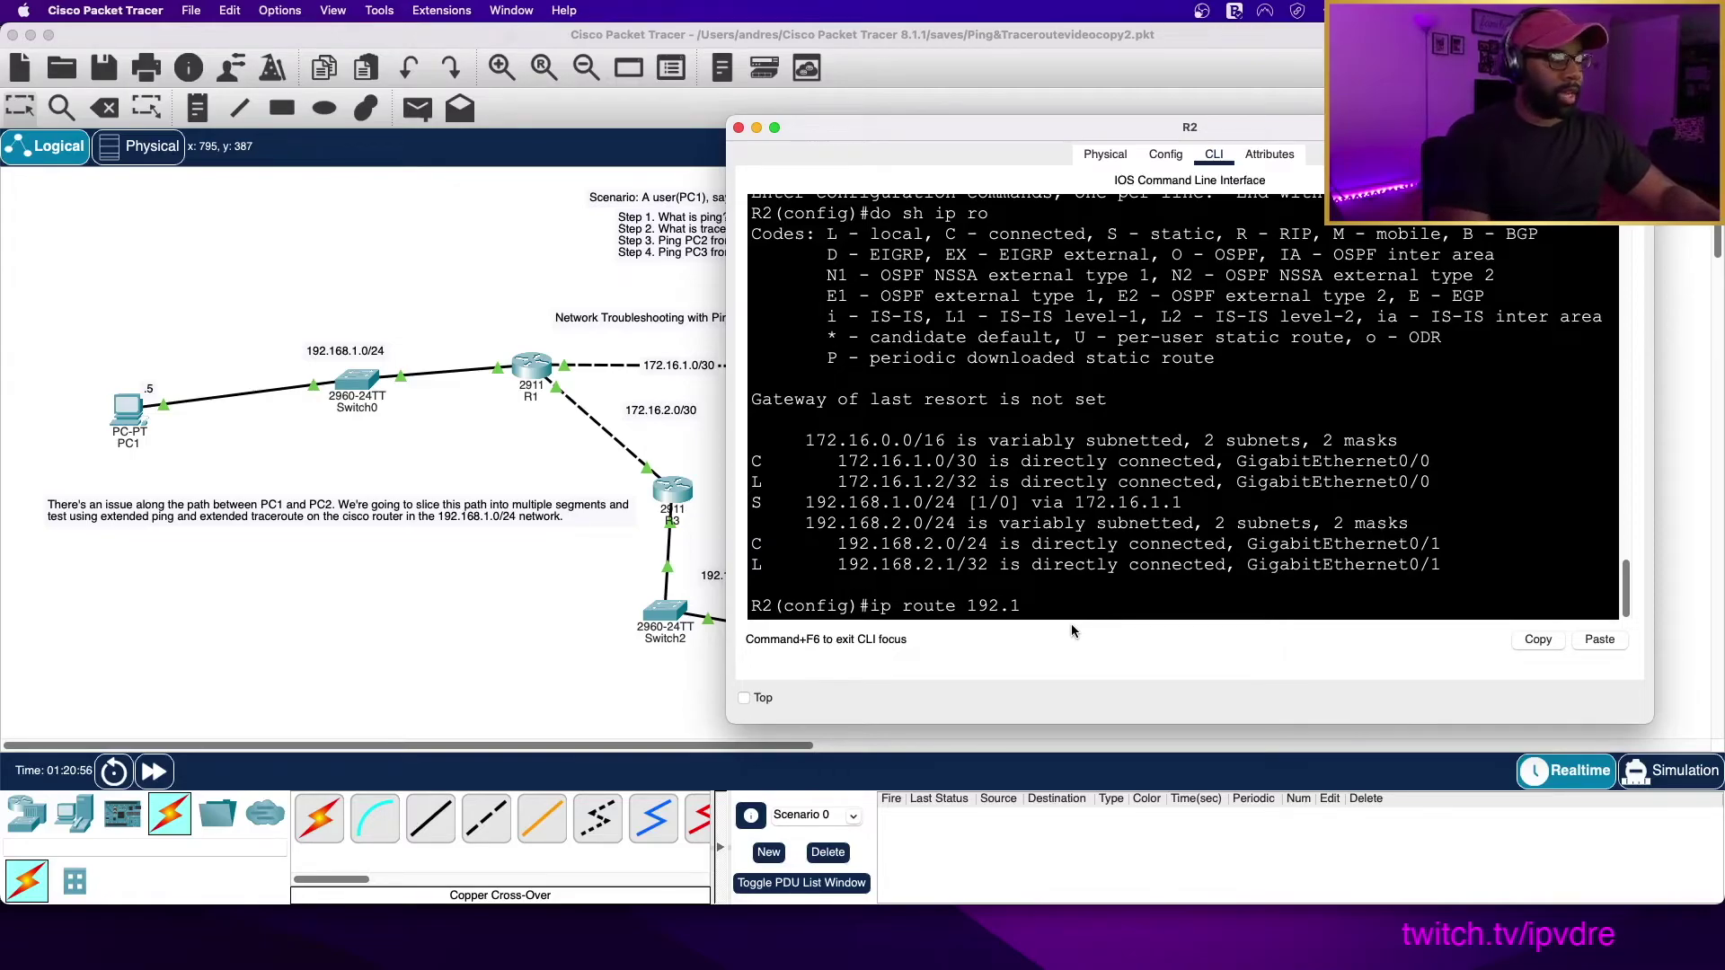
pyautogui.write('.1')
pyautogui.click(190, 10)
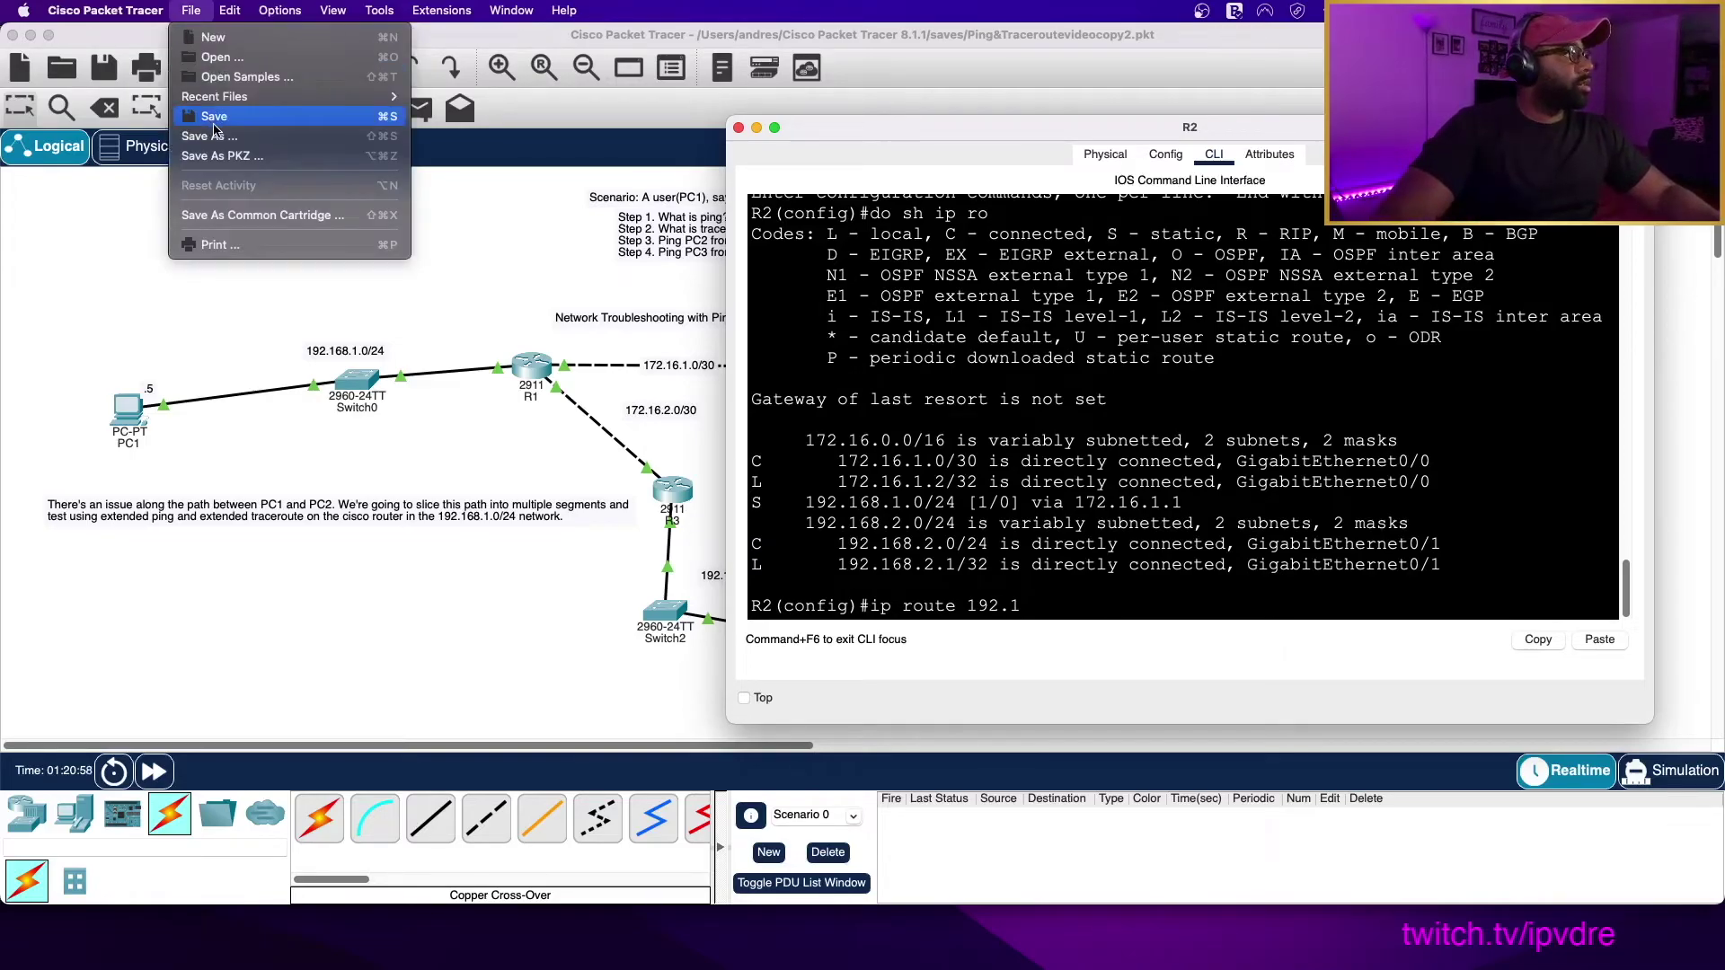
pyautogui.click(213, 119)
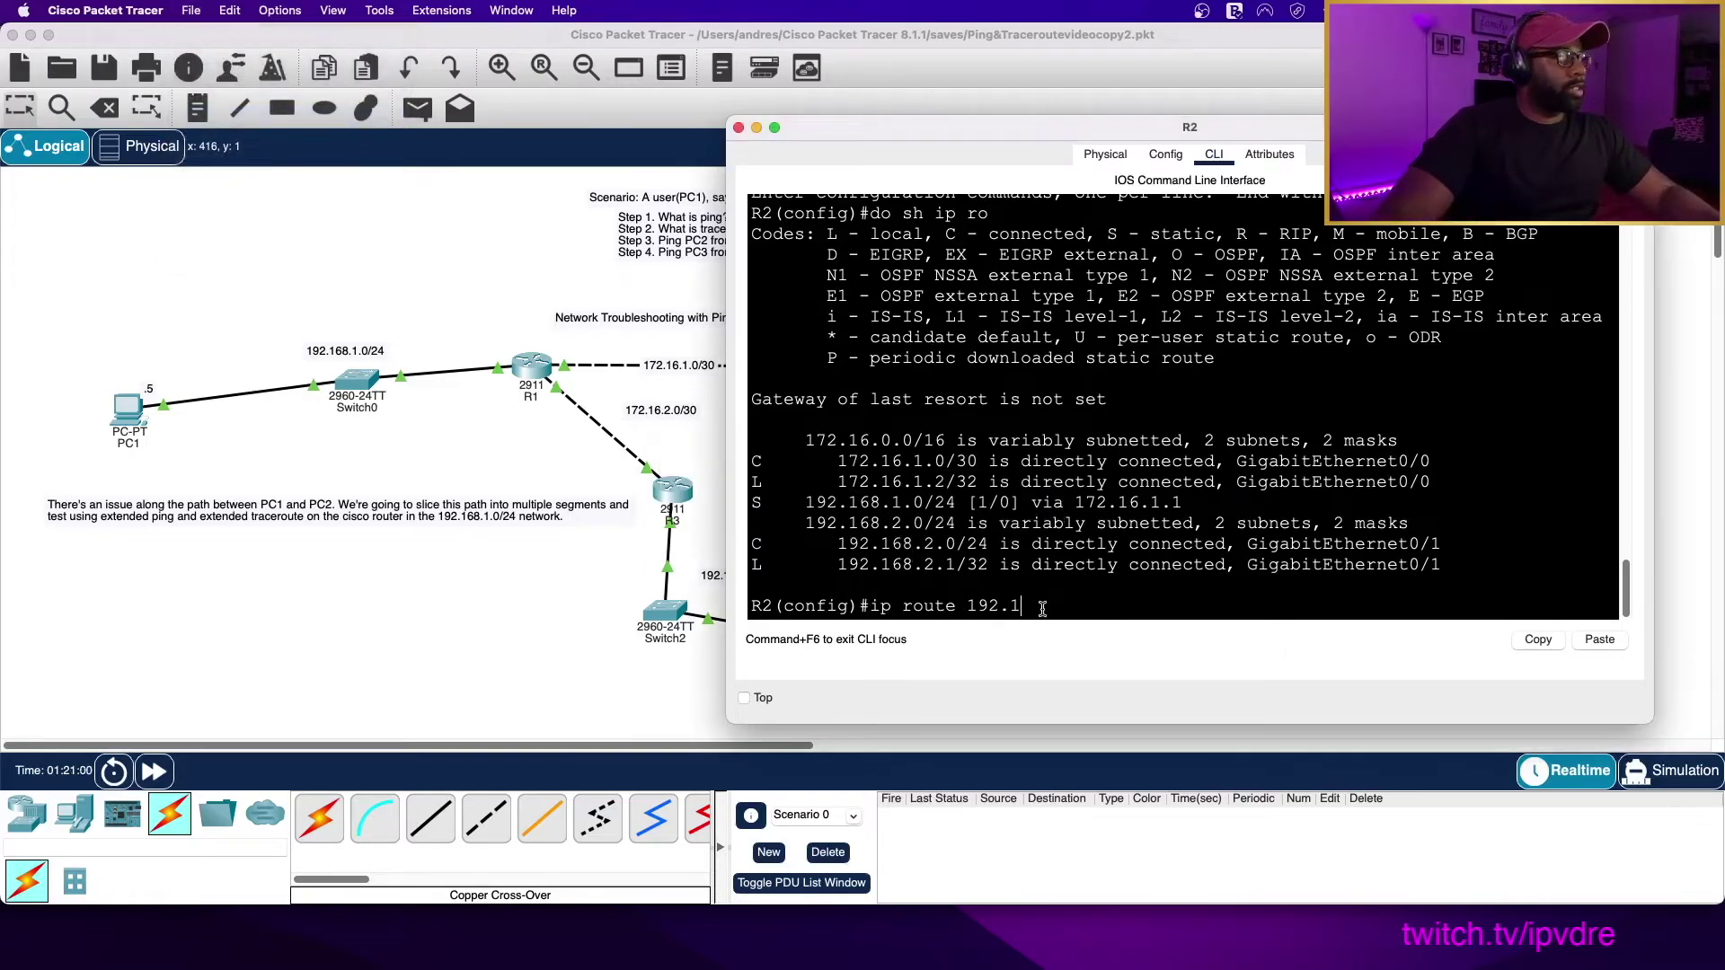
pyautogui.write('68')
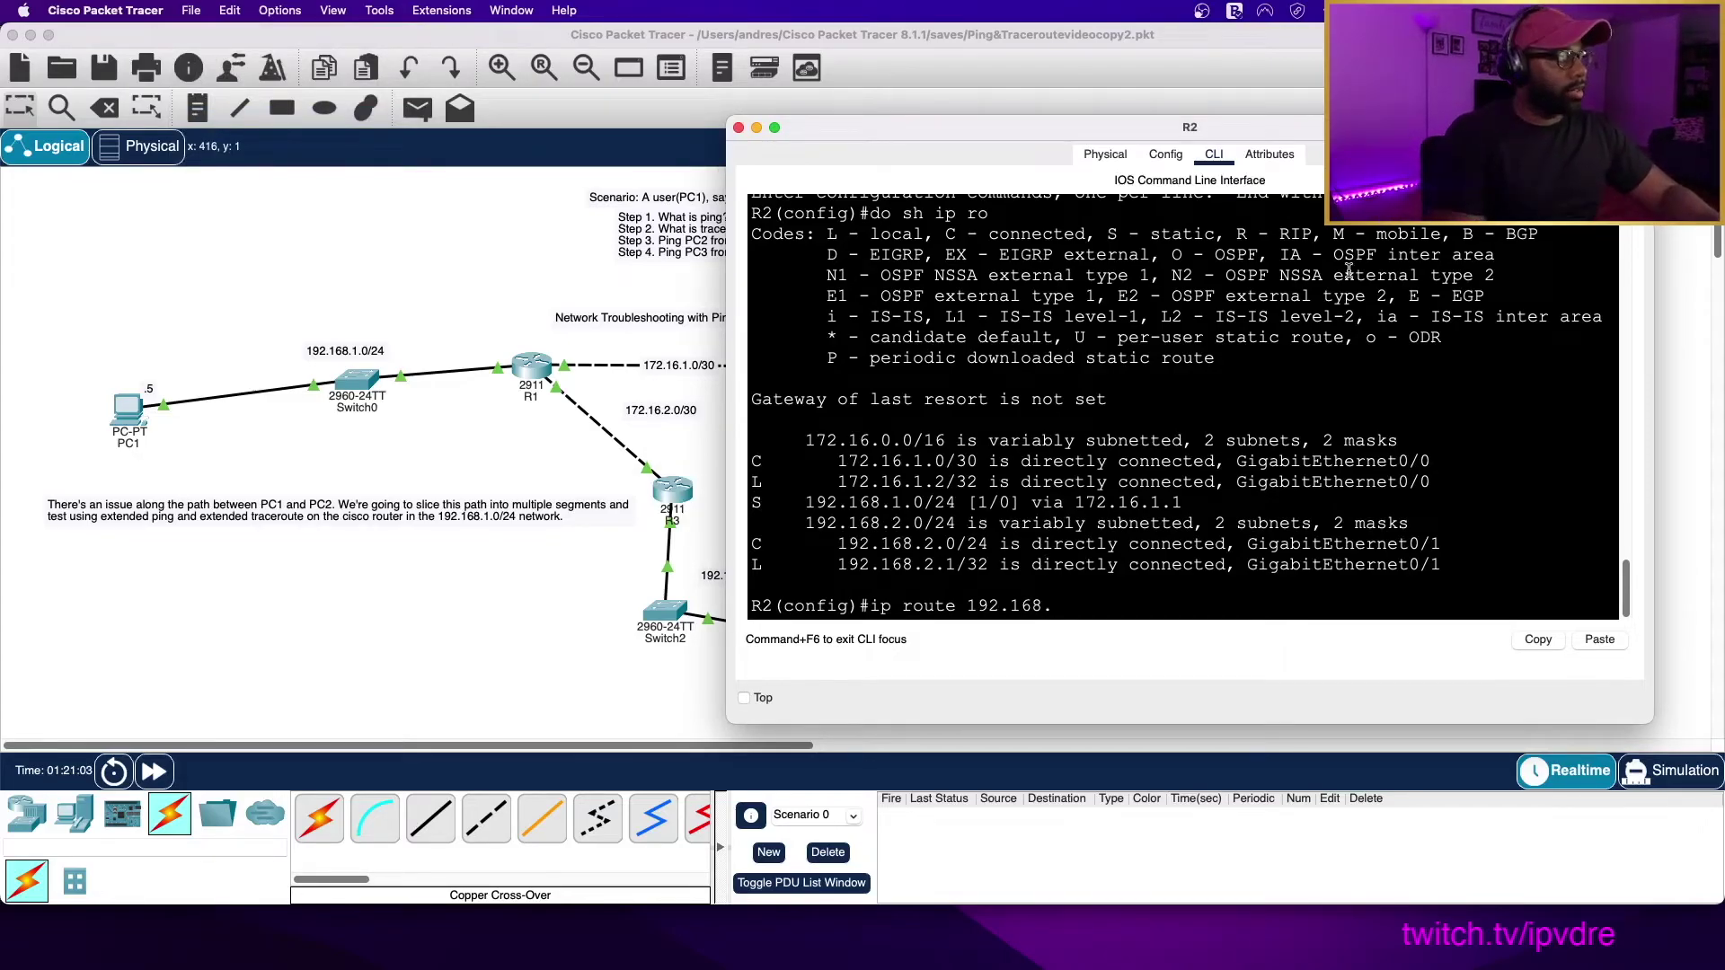
pyautogui.write('.3.0')
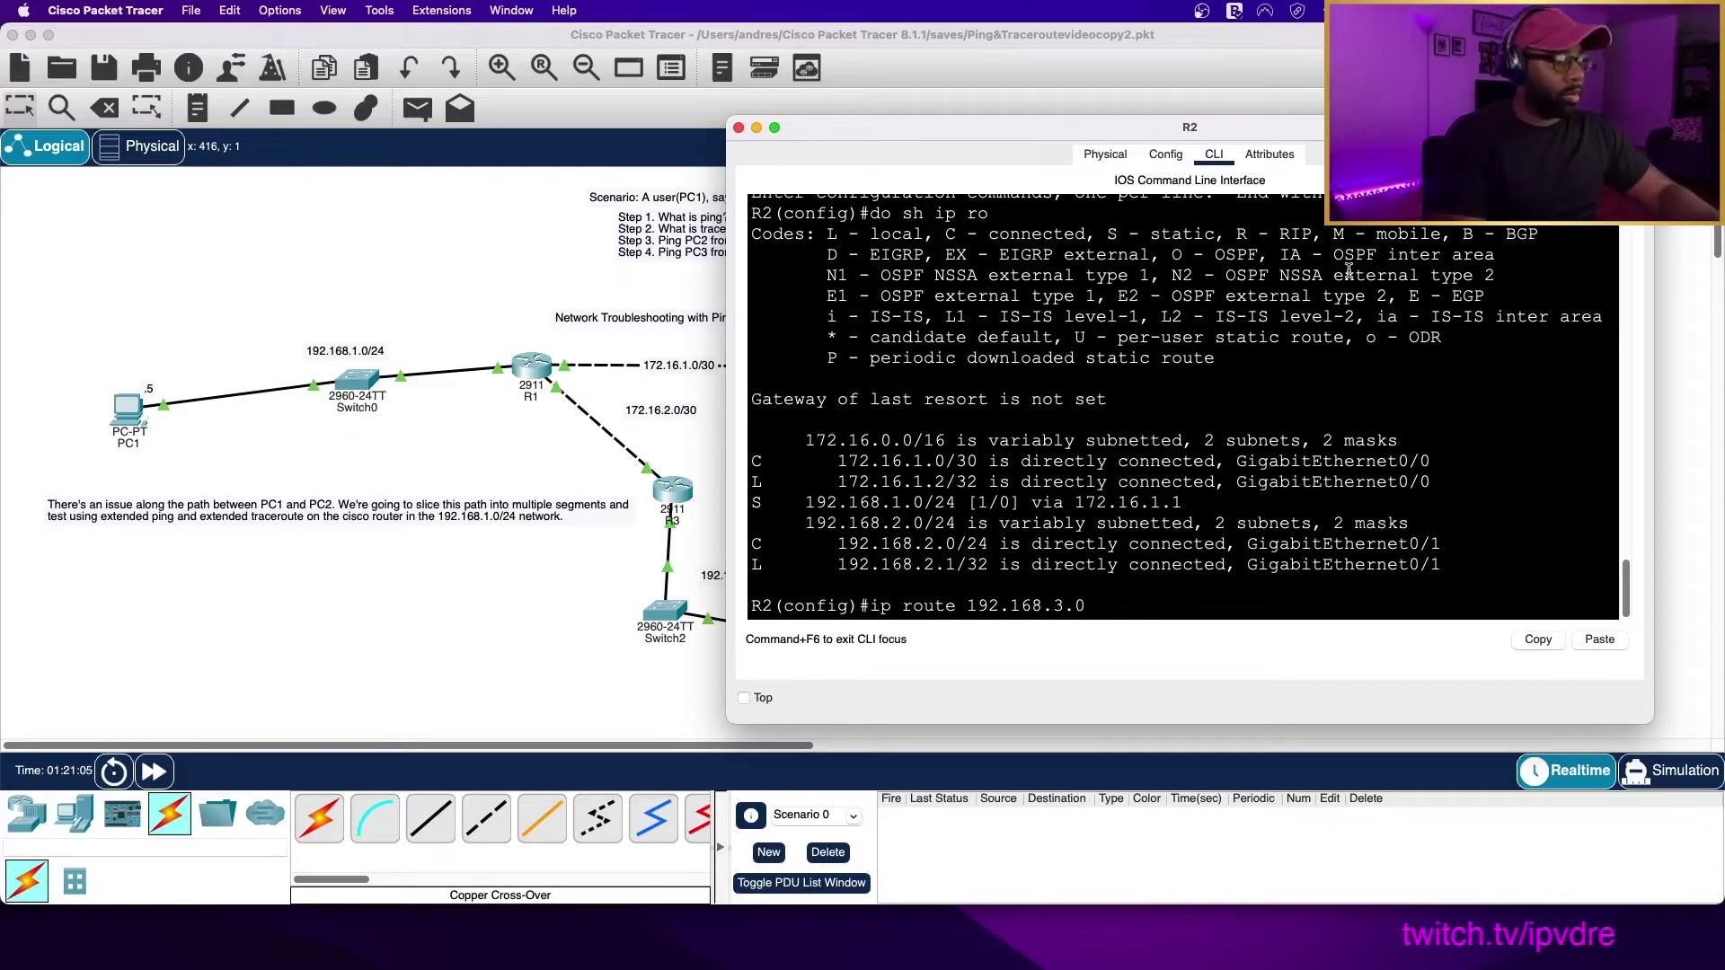
pyautogui.write(' 255.255.255.0')
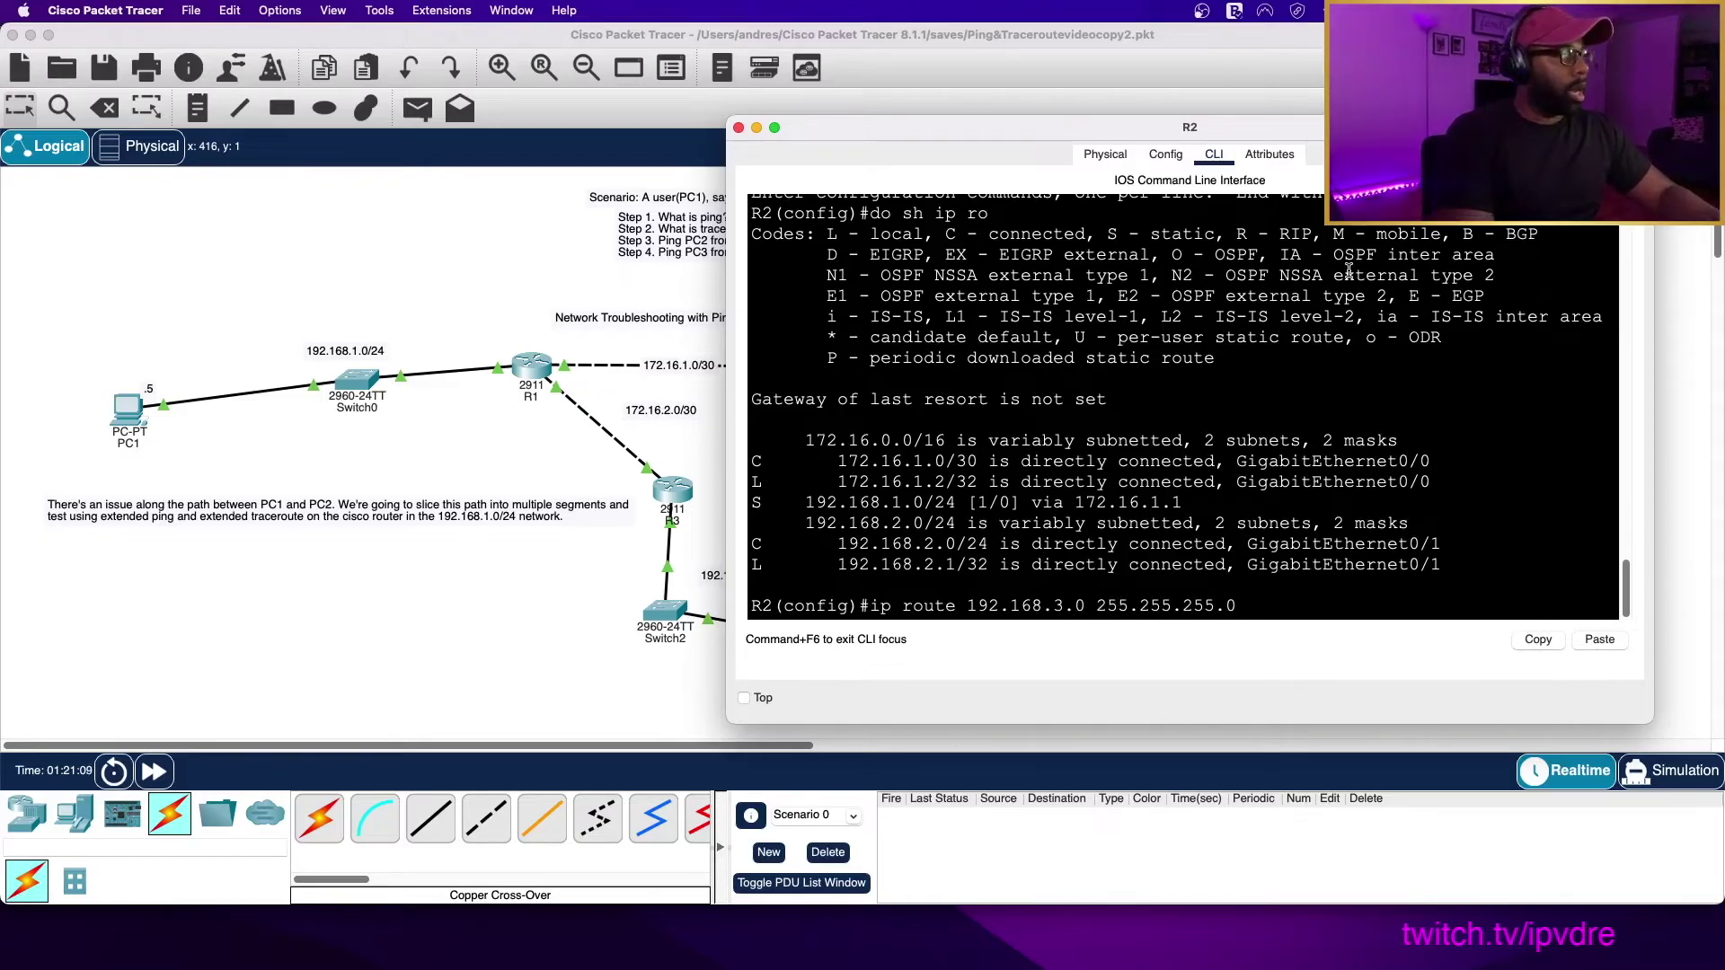
pyautogui.moveTo(1251, 115); pyautogui.dragTo(1382, 53)
pyautogui.write('.0 ')
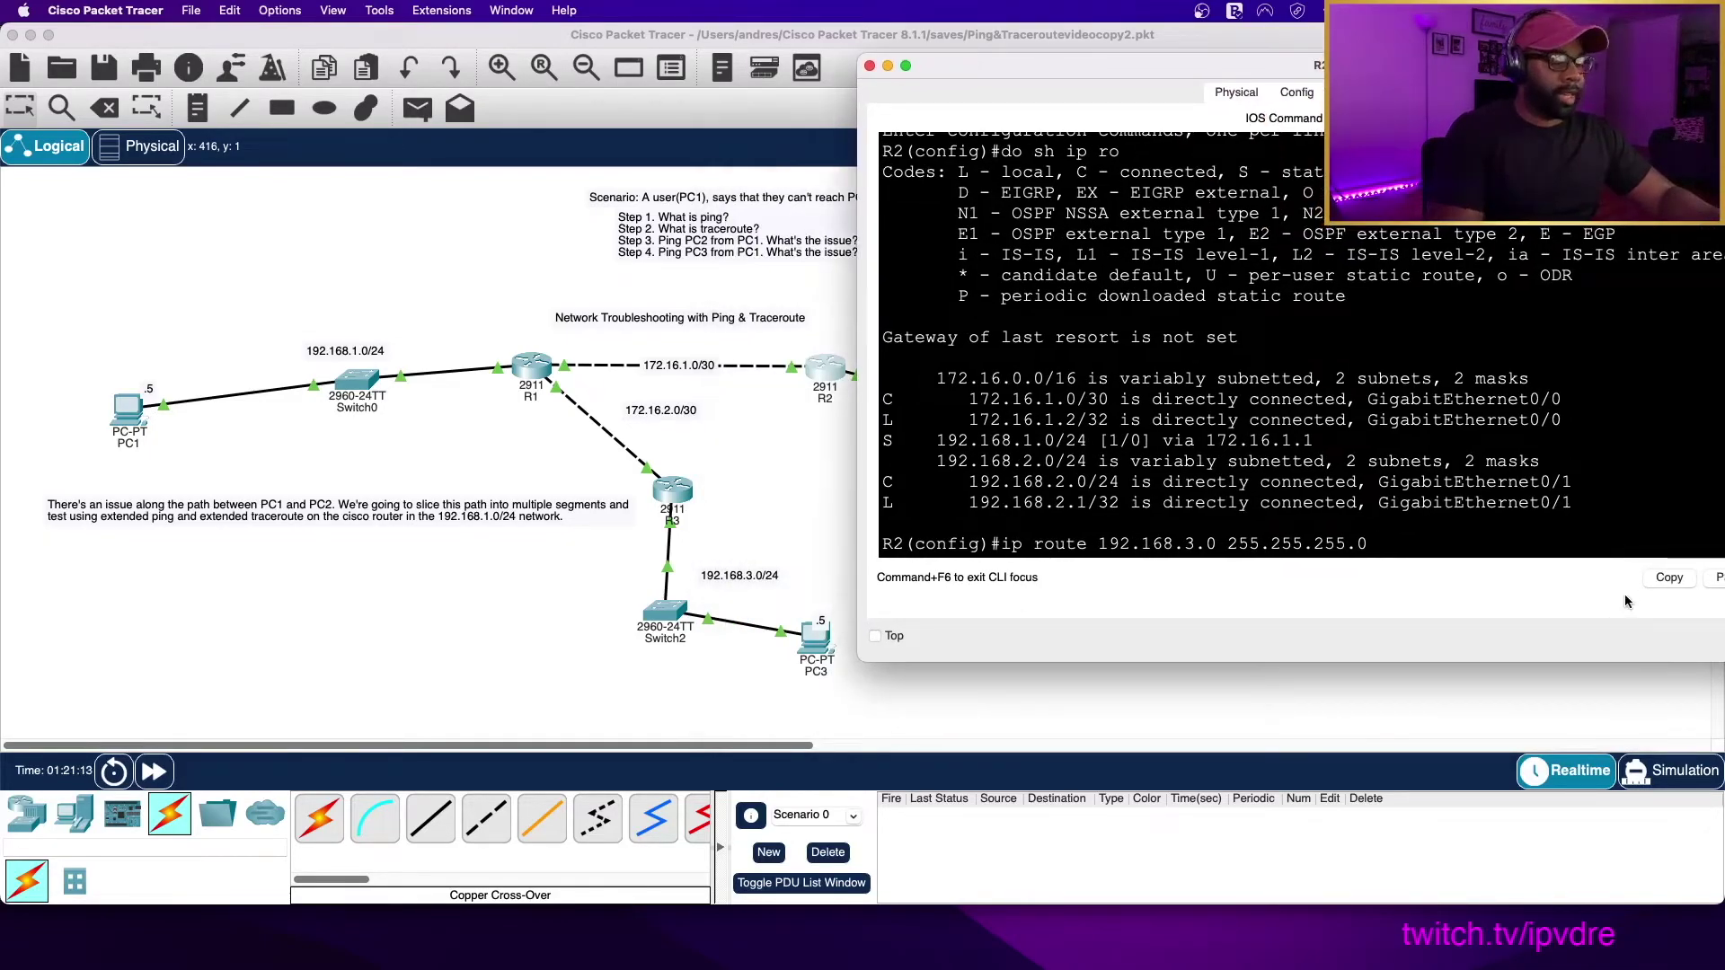
pyautogui.write('172.16')
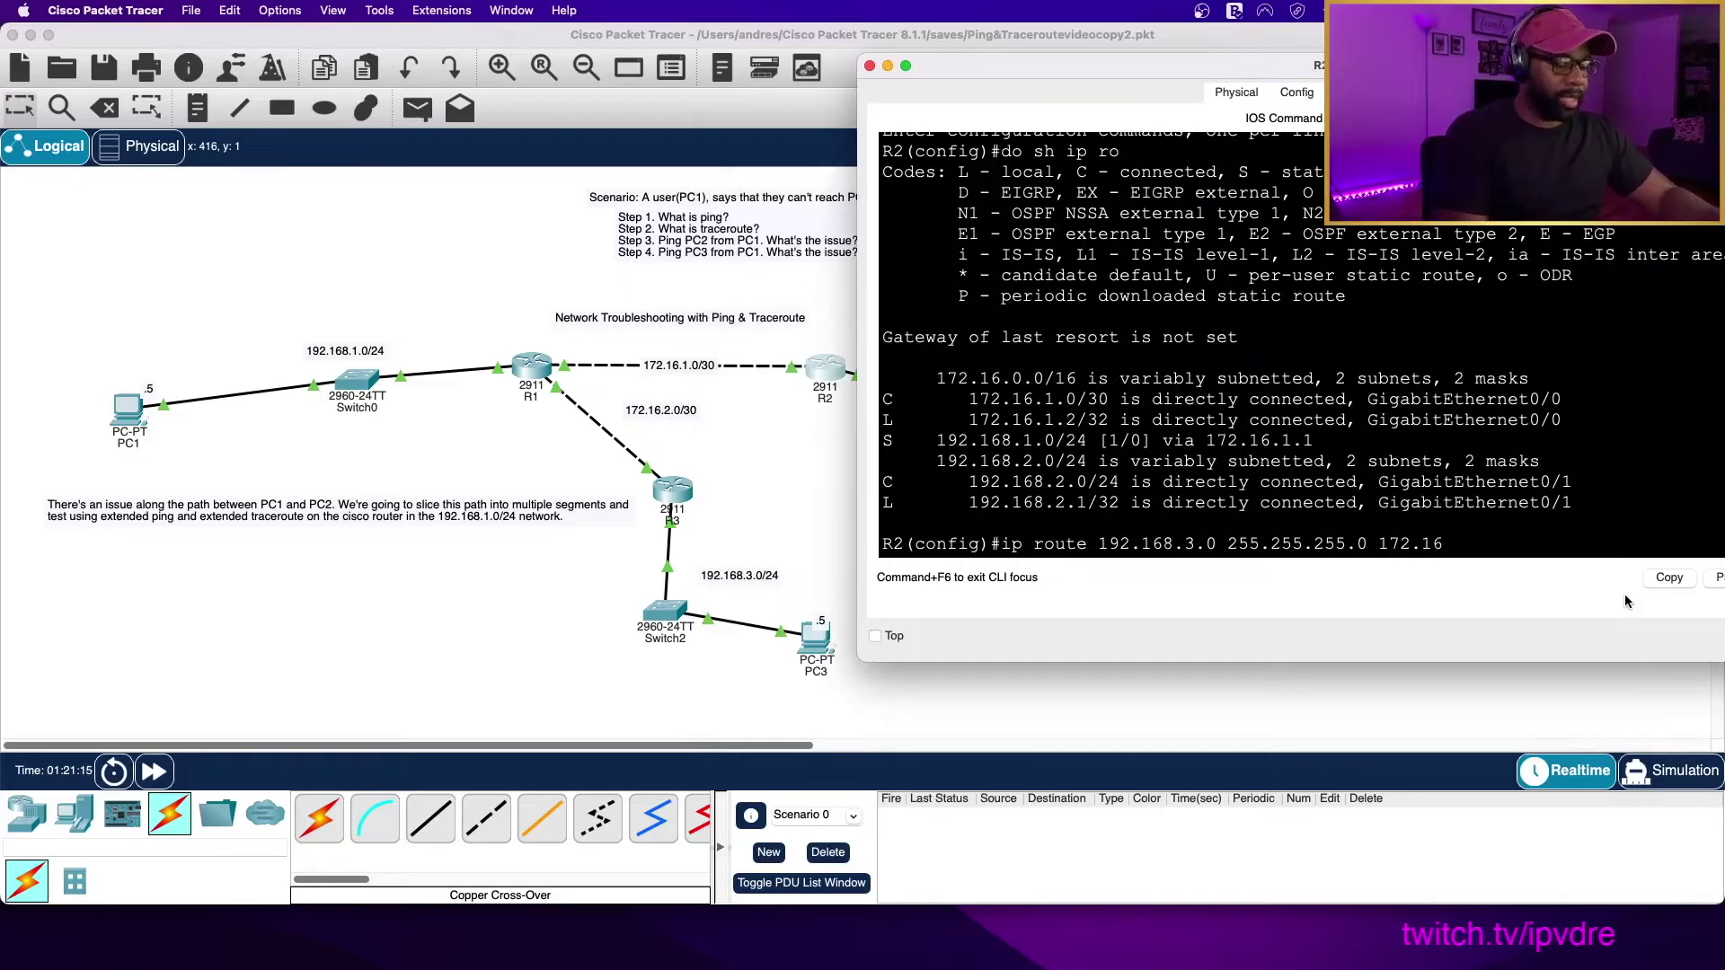
pyautogui.write('.1.')
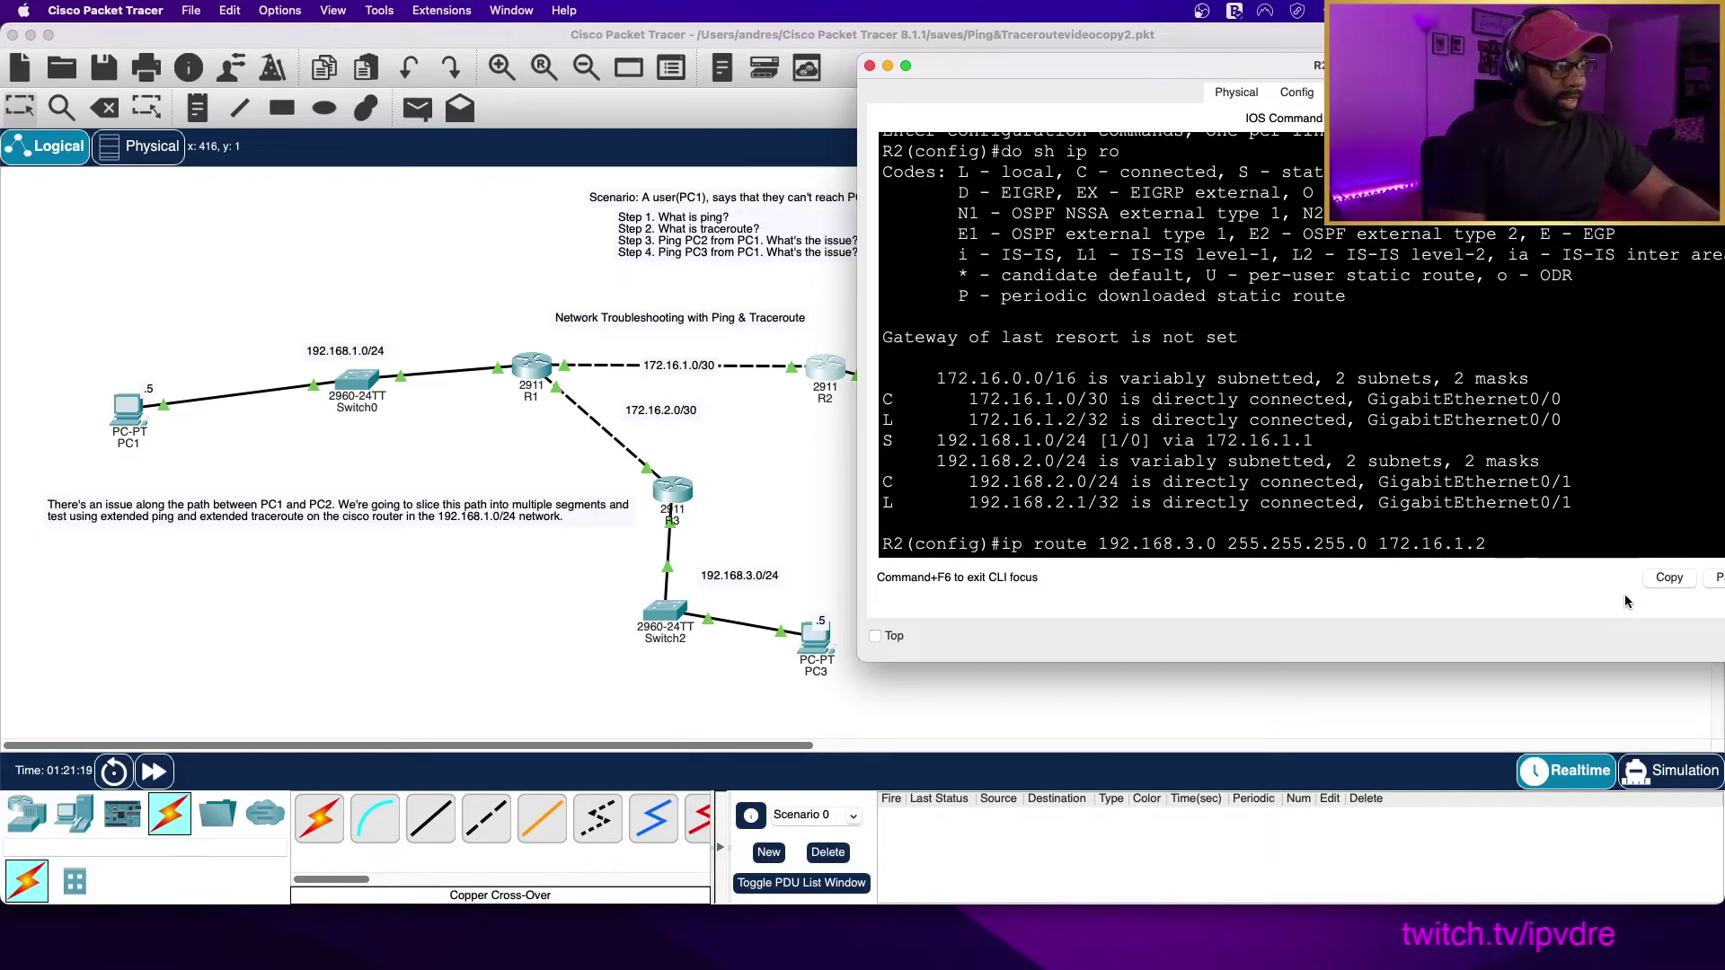
pyautogui.write('2')
pyautogui.press('Return')
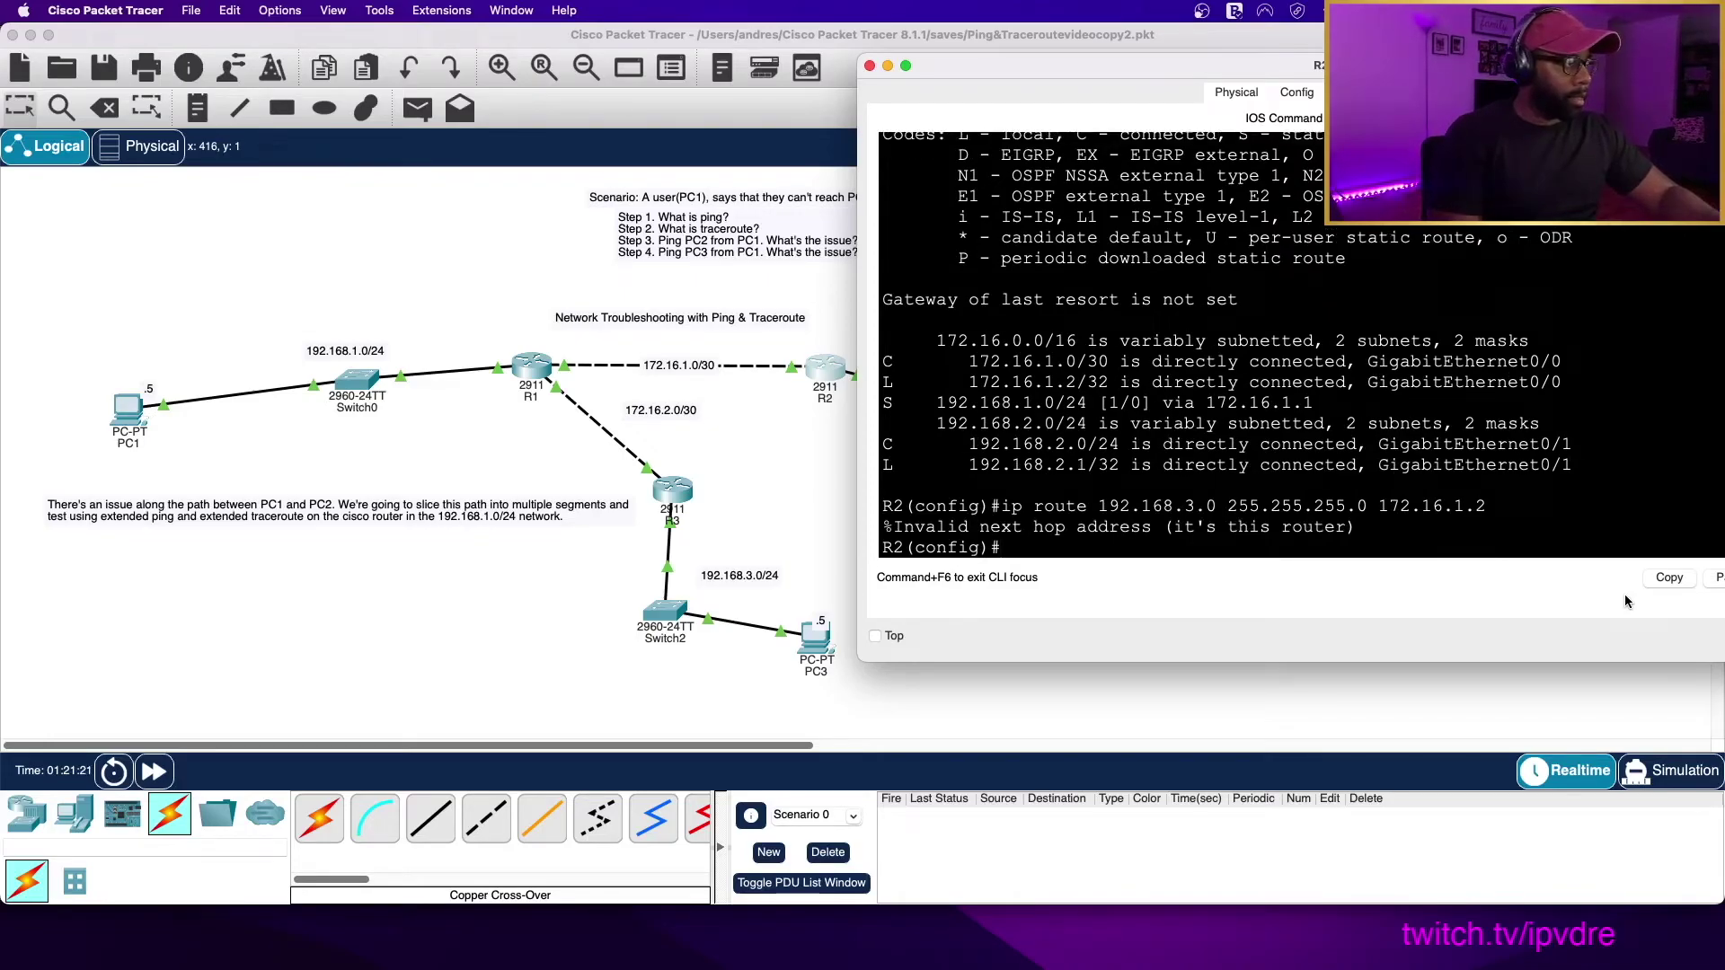
# Reissue R2's static route to 192.168.3.0 255.255.255.0 with 172.16.1.1 as the next hop
pyautogui.press('Up')
pyautogui.press('BackSpace')
pyautogui.write('1')
pyautogui.press('Return')
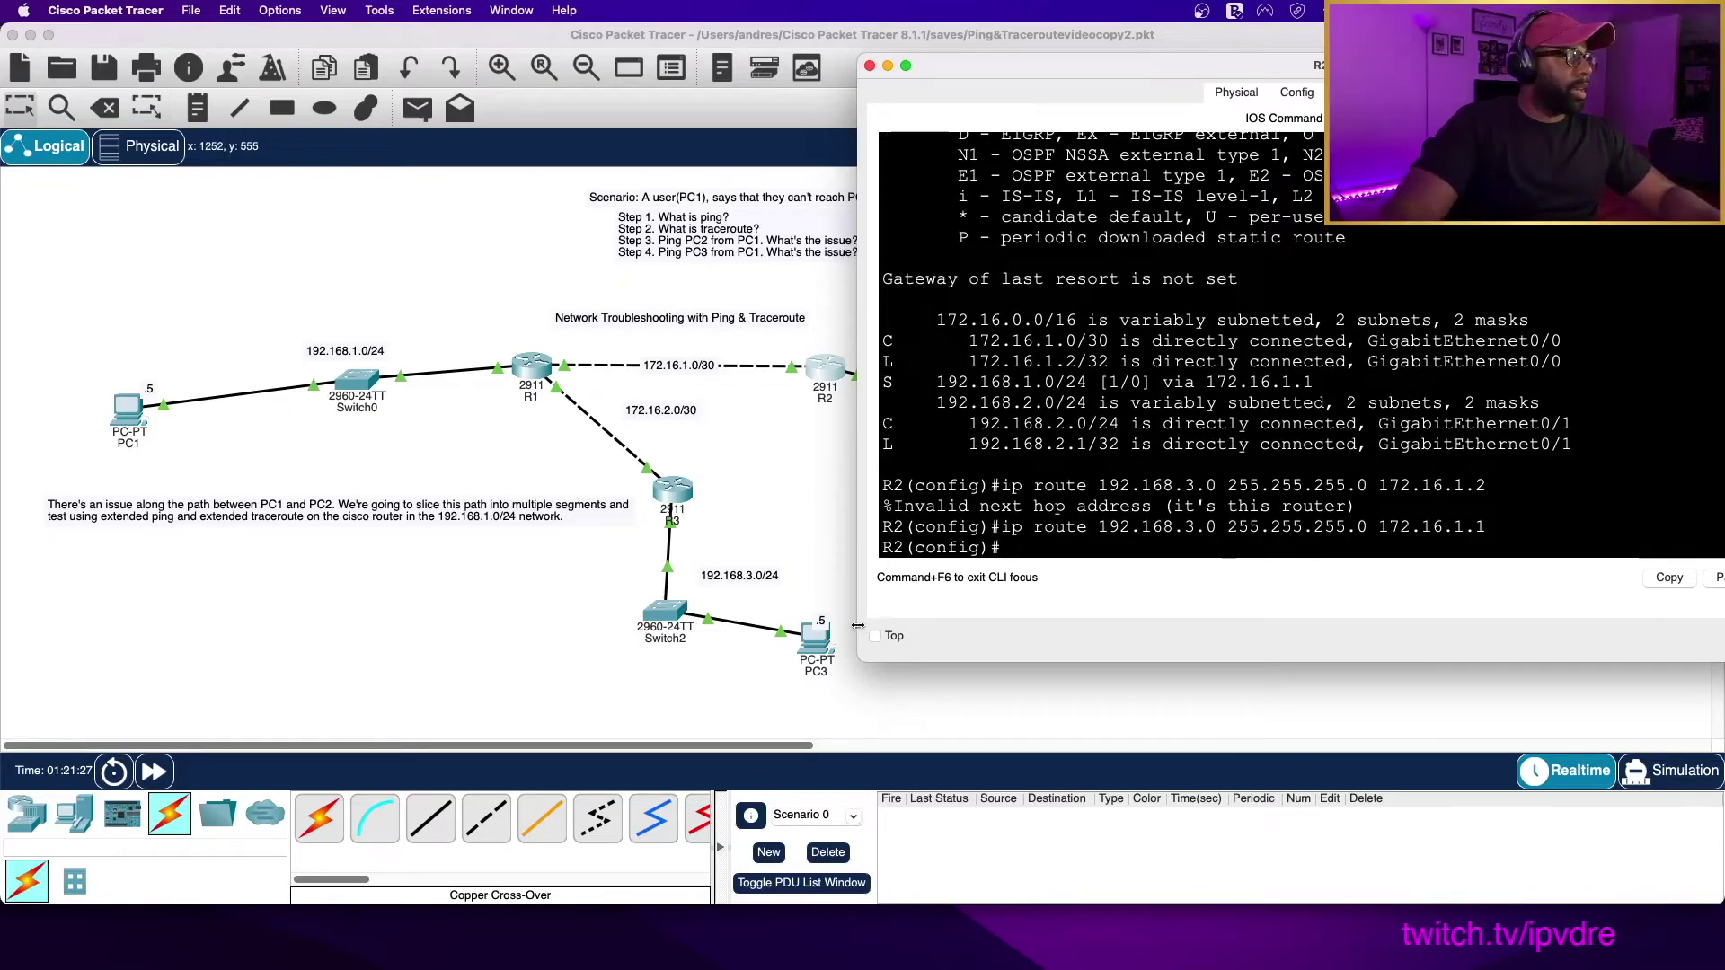
# Ping PC2 at 192.168.2.5 again from PC3's command prompt and reposition its window to compare the result with the topology
pyautogui.click(810, 639)
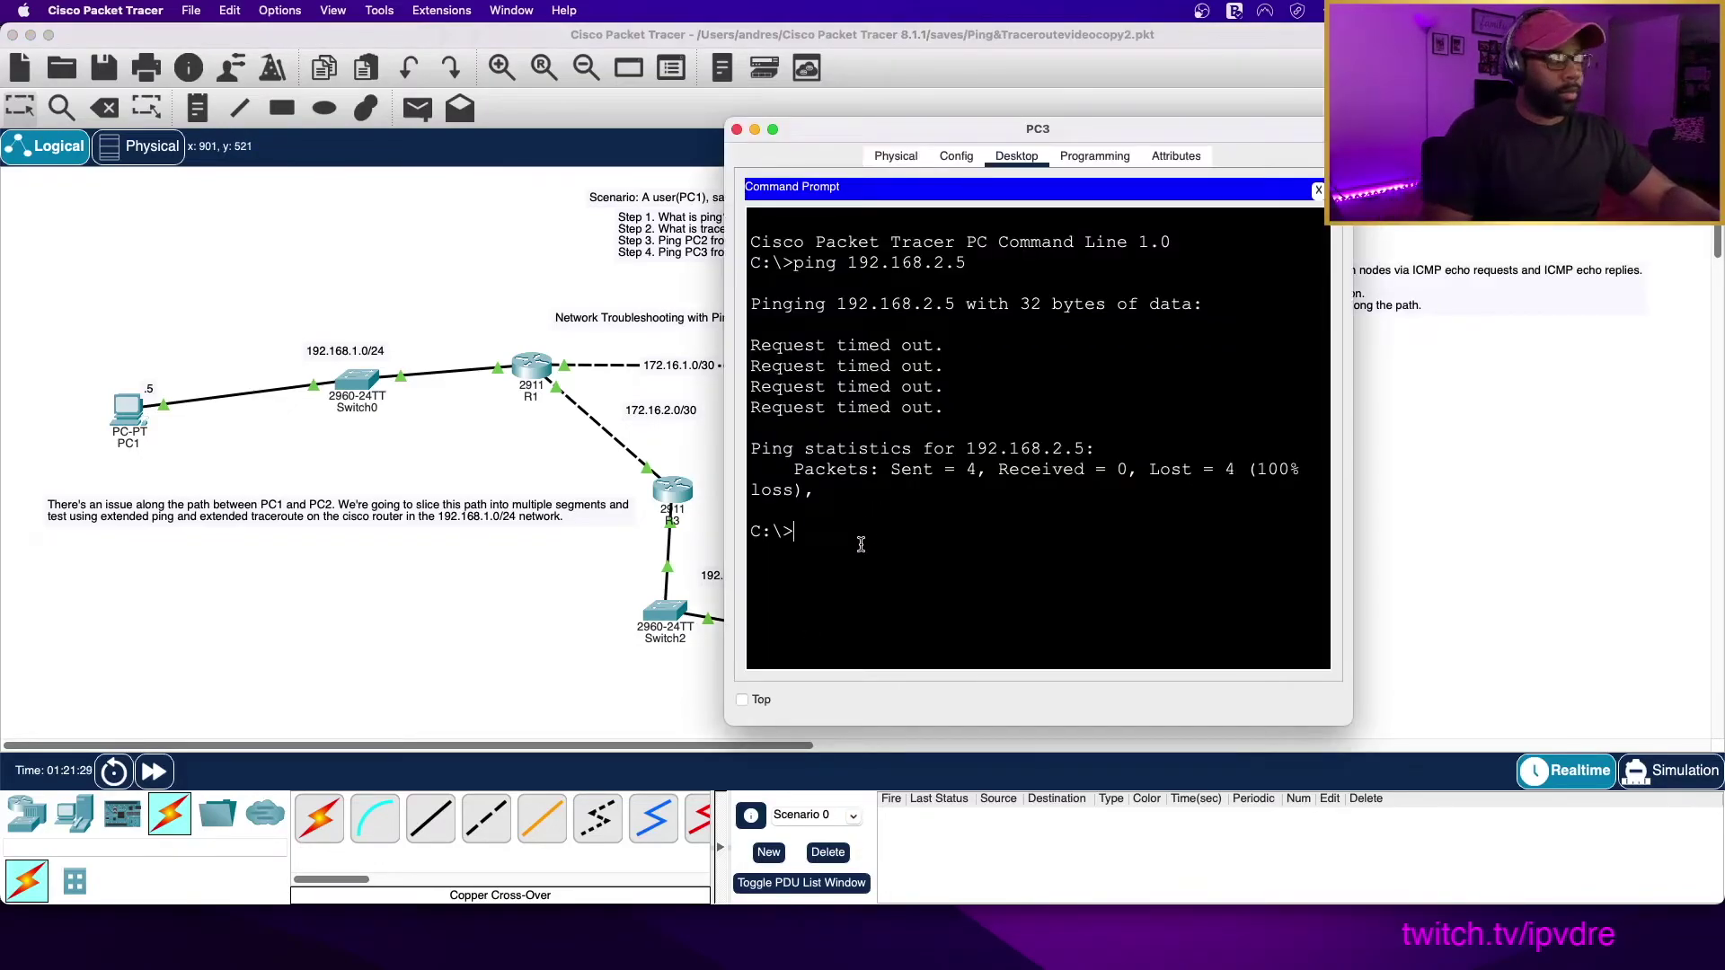
pyautogui.press('Up')
pyautogui.press('Return')
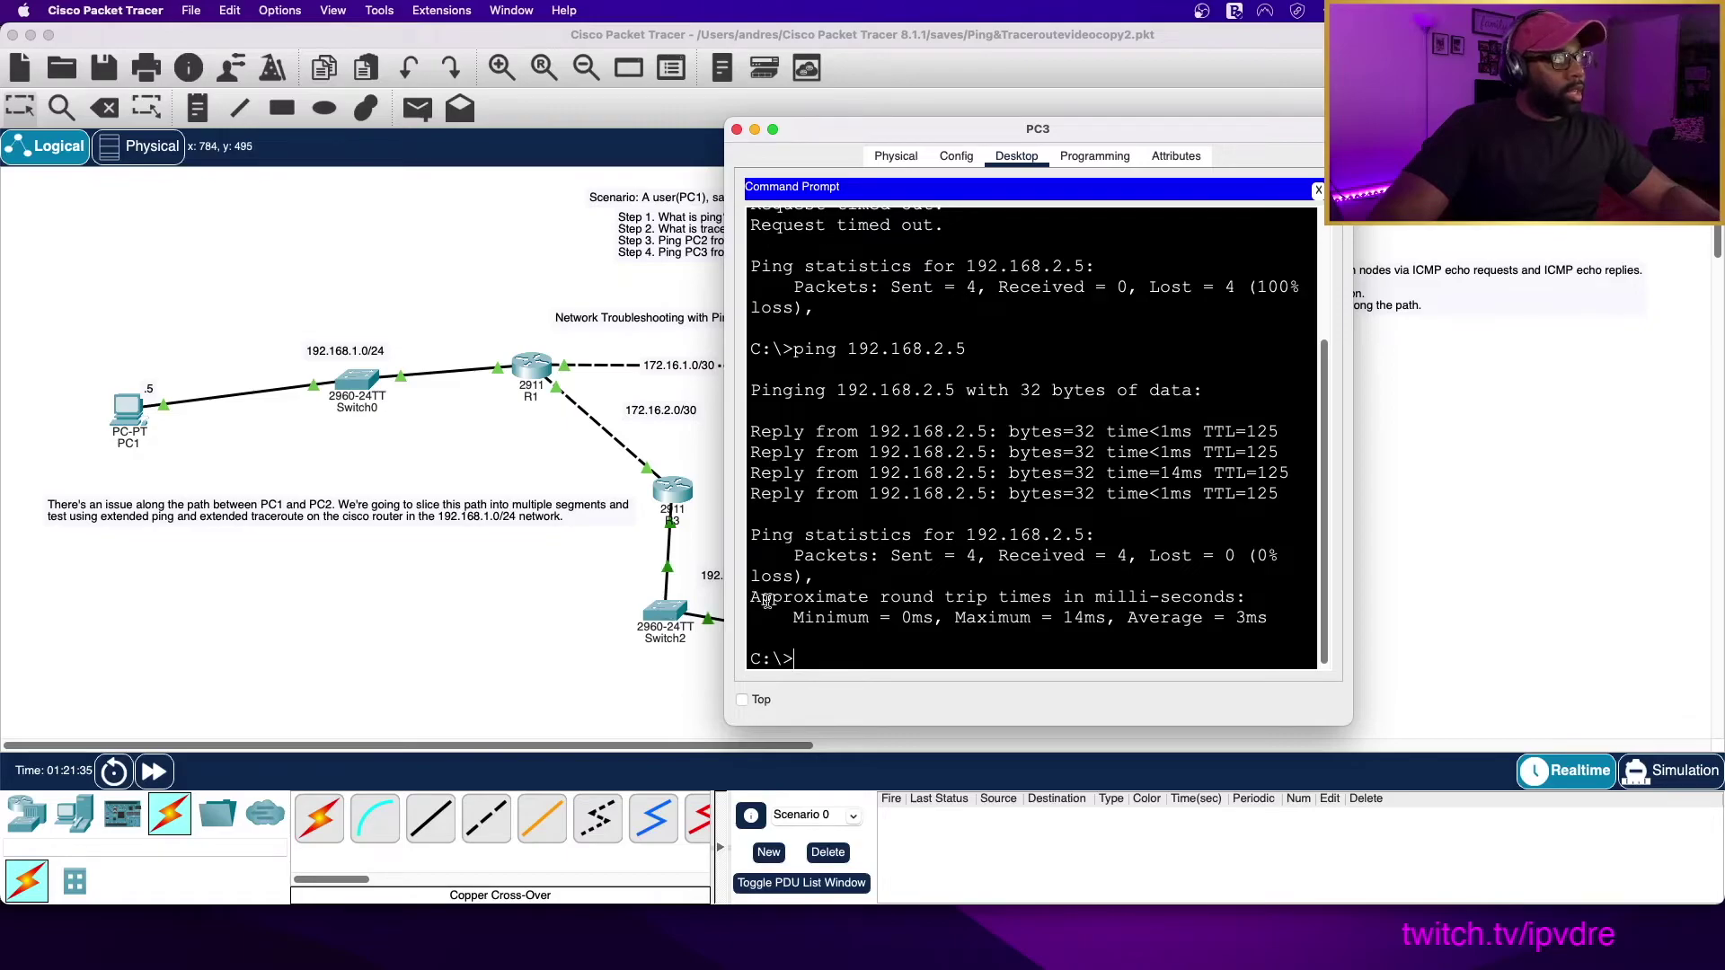
pyautogui.moveTo(865, 137); pyautogui.dragTo(1226, 54)
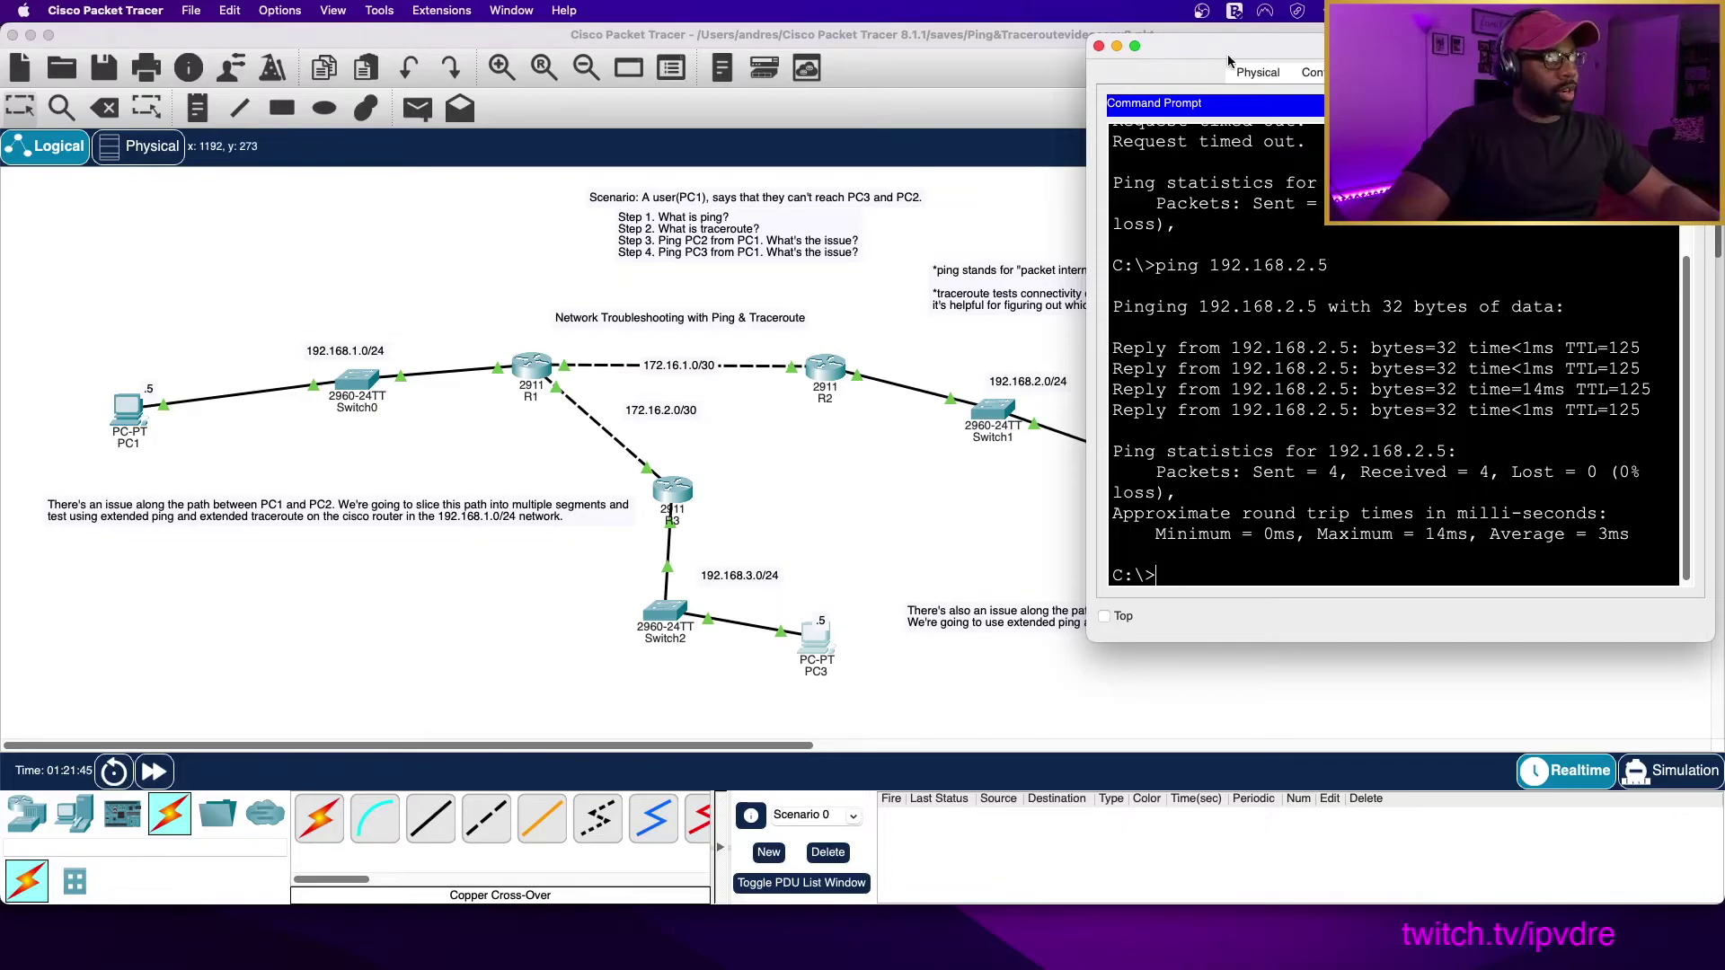
pyautogui.moveTo(1229, 60); pyautogui.dragTo(1240, 536)
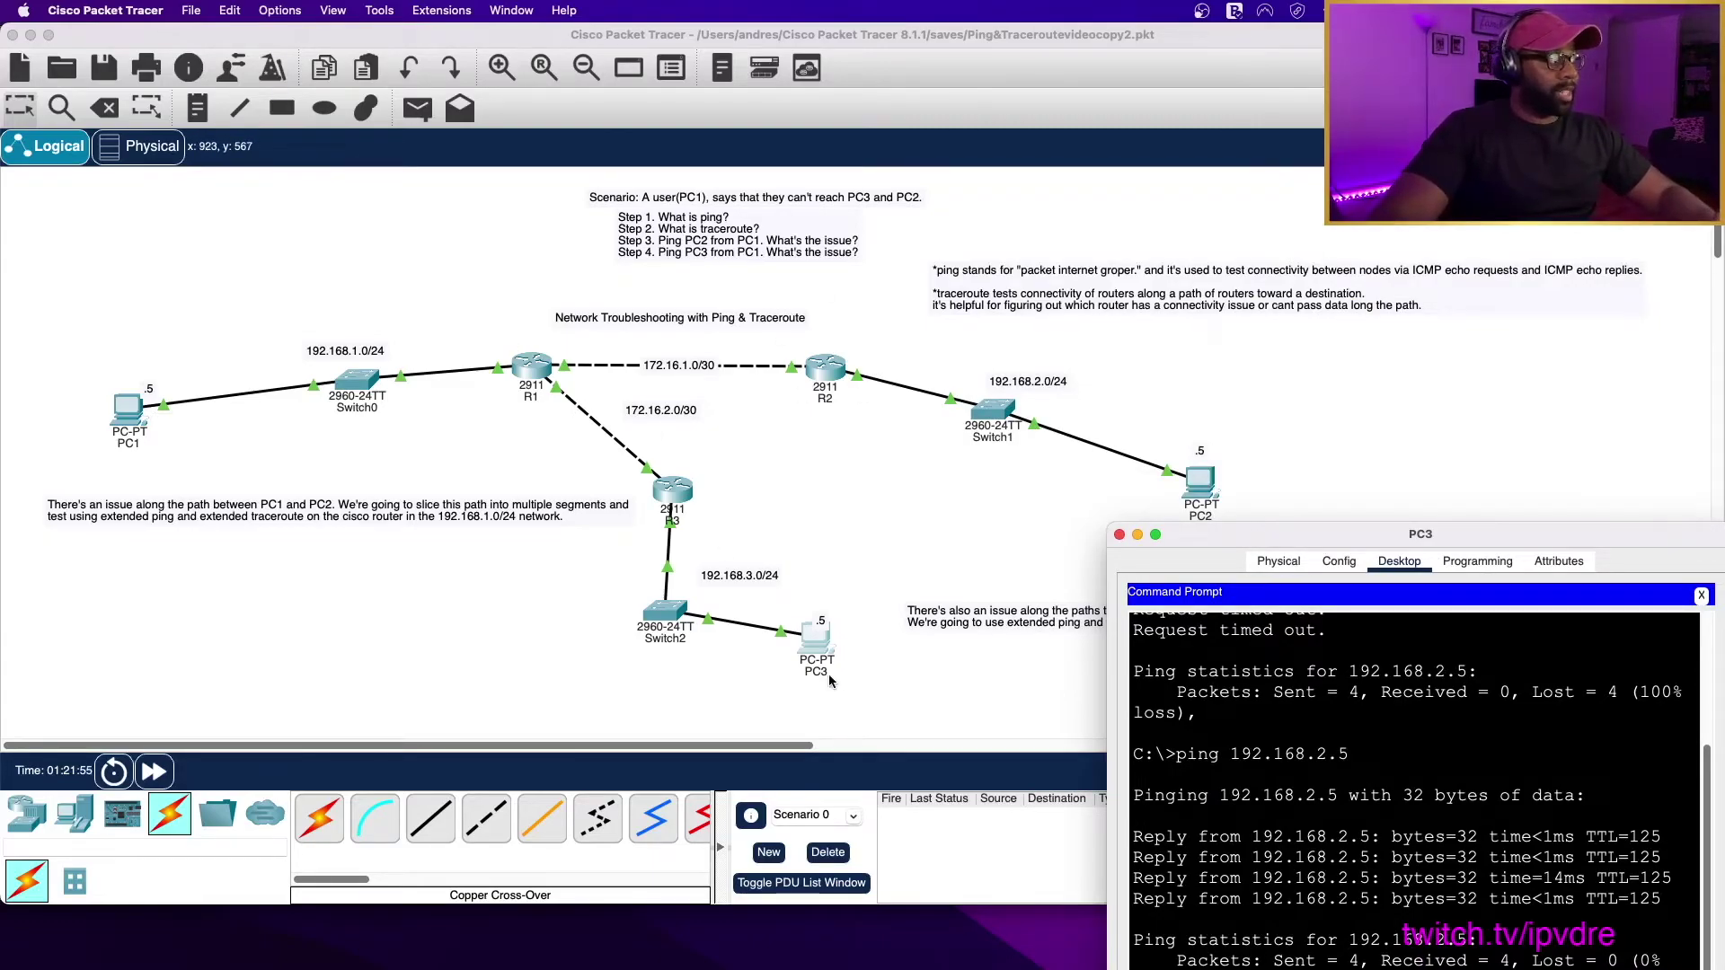
pyautogui.moveTo(1388, 542); pyautogui.dragTo(1198, 154)
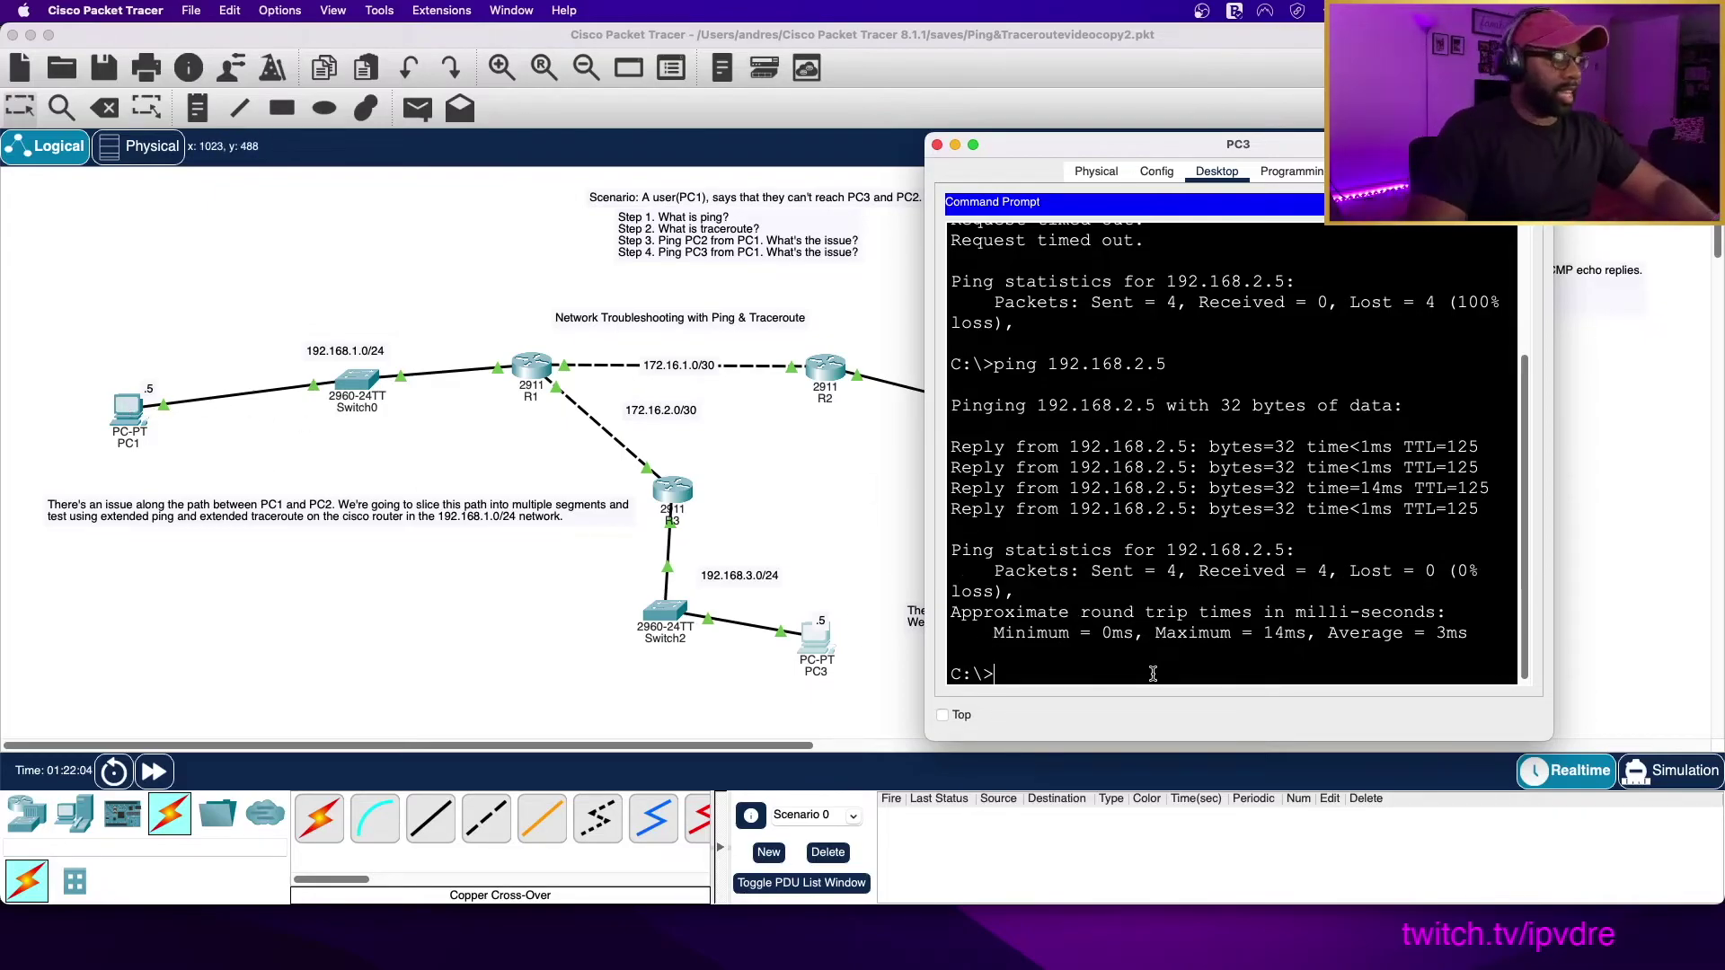
# Repeat the ping to PC3 at 192.168.3.5 from PC1's command prompt
pyautogui.click(108, 410)
pyautogui.press('Up')
pyautogui.press('Return')
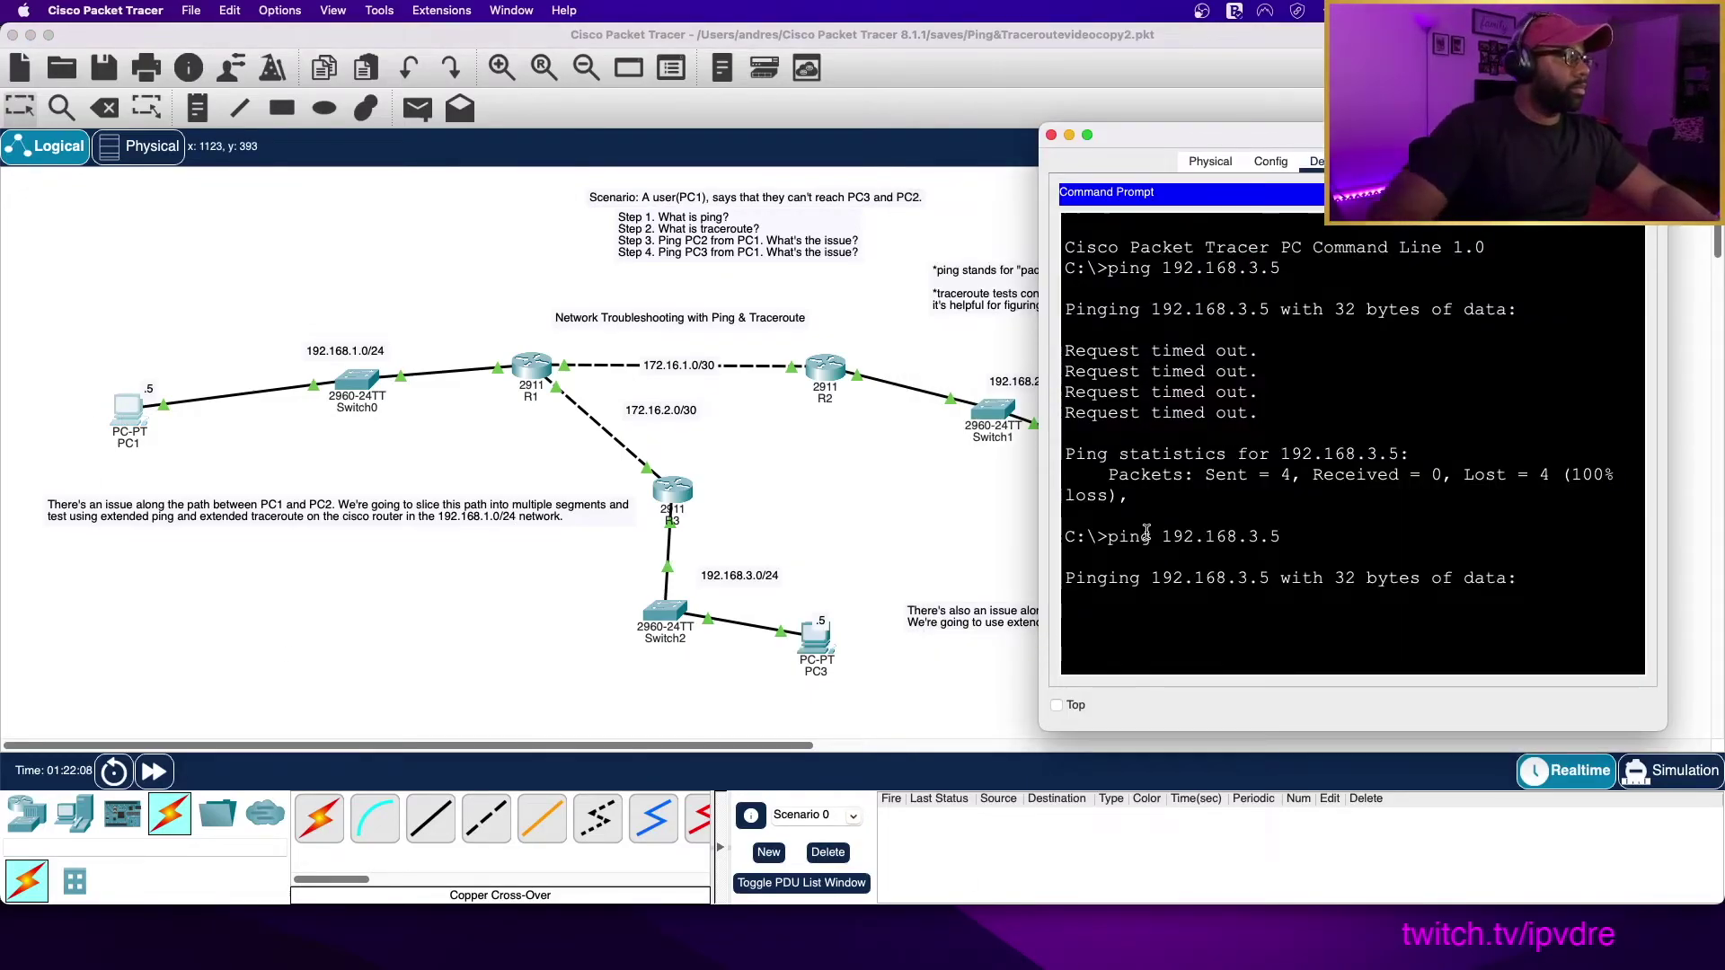
# Add a static route on R3 to 192.168.1.0 255.255.255.0 via 172.16.2.1, checking R1's interface addresses for the next hop
pyautogui.click(674, 496)
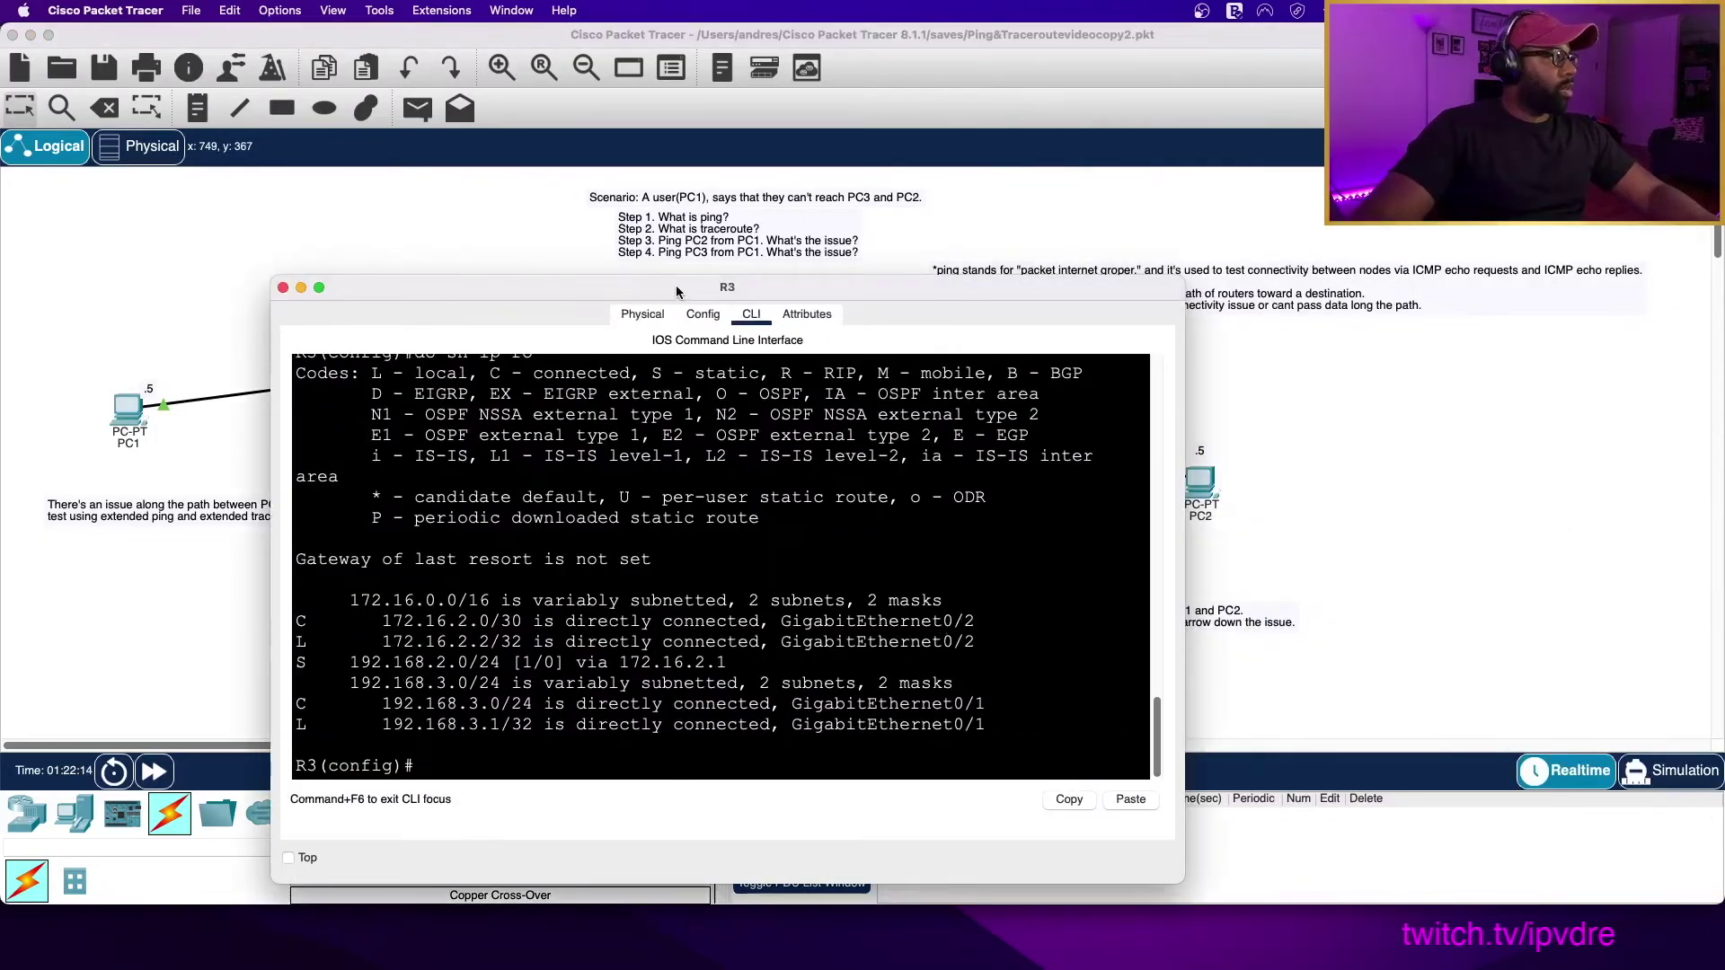
pyautogui.moveTo(682, 289); pyautogui.dragTo(1346, 67)
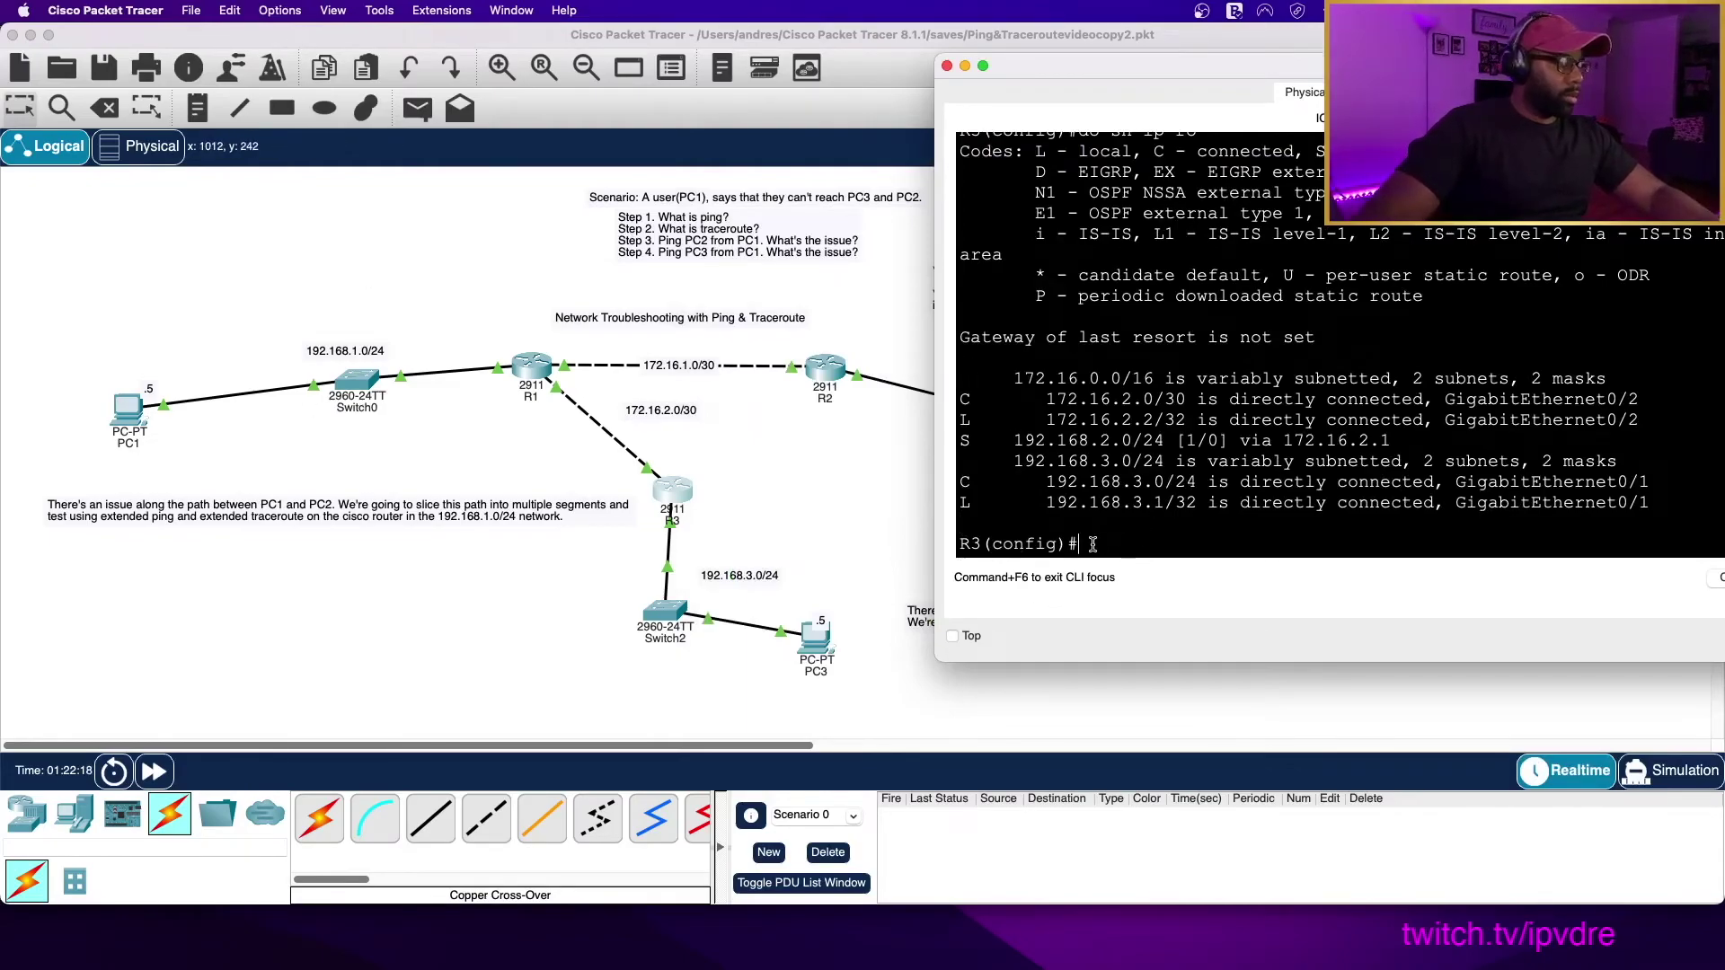
pyautogui.write('ip ro')
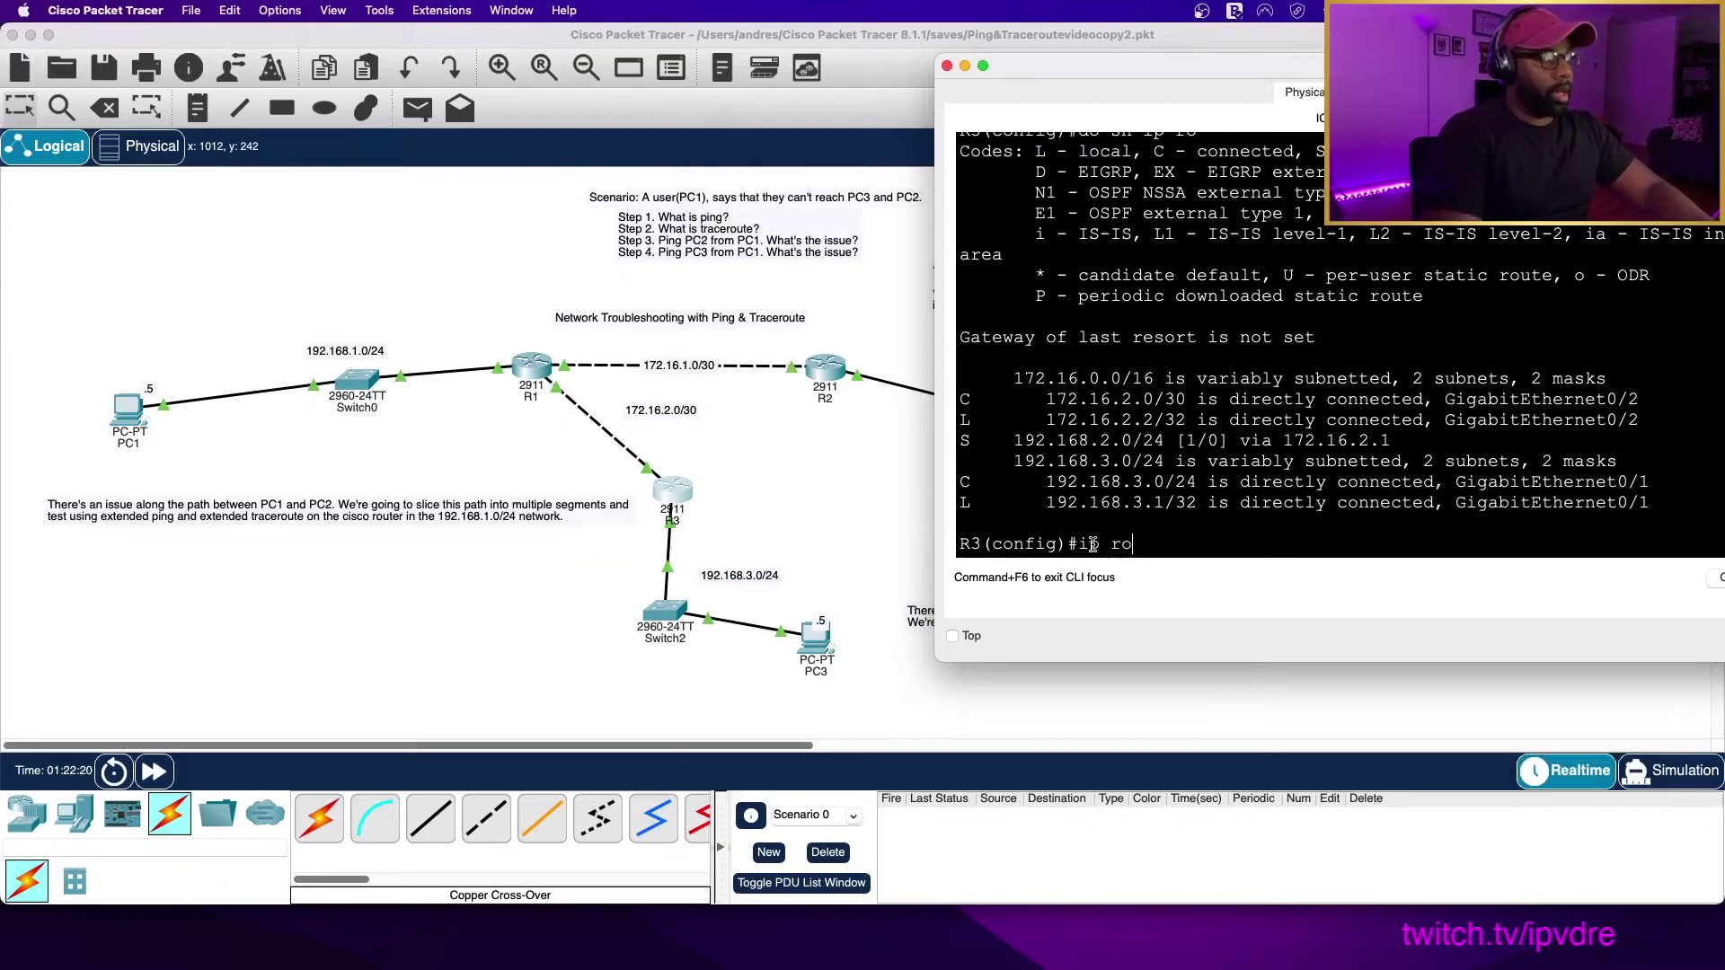
pyautogui.write('ute 192.1')
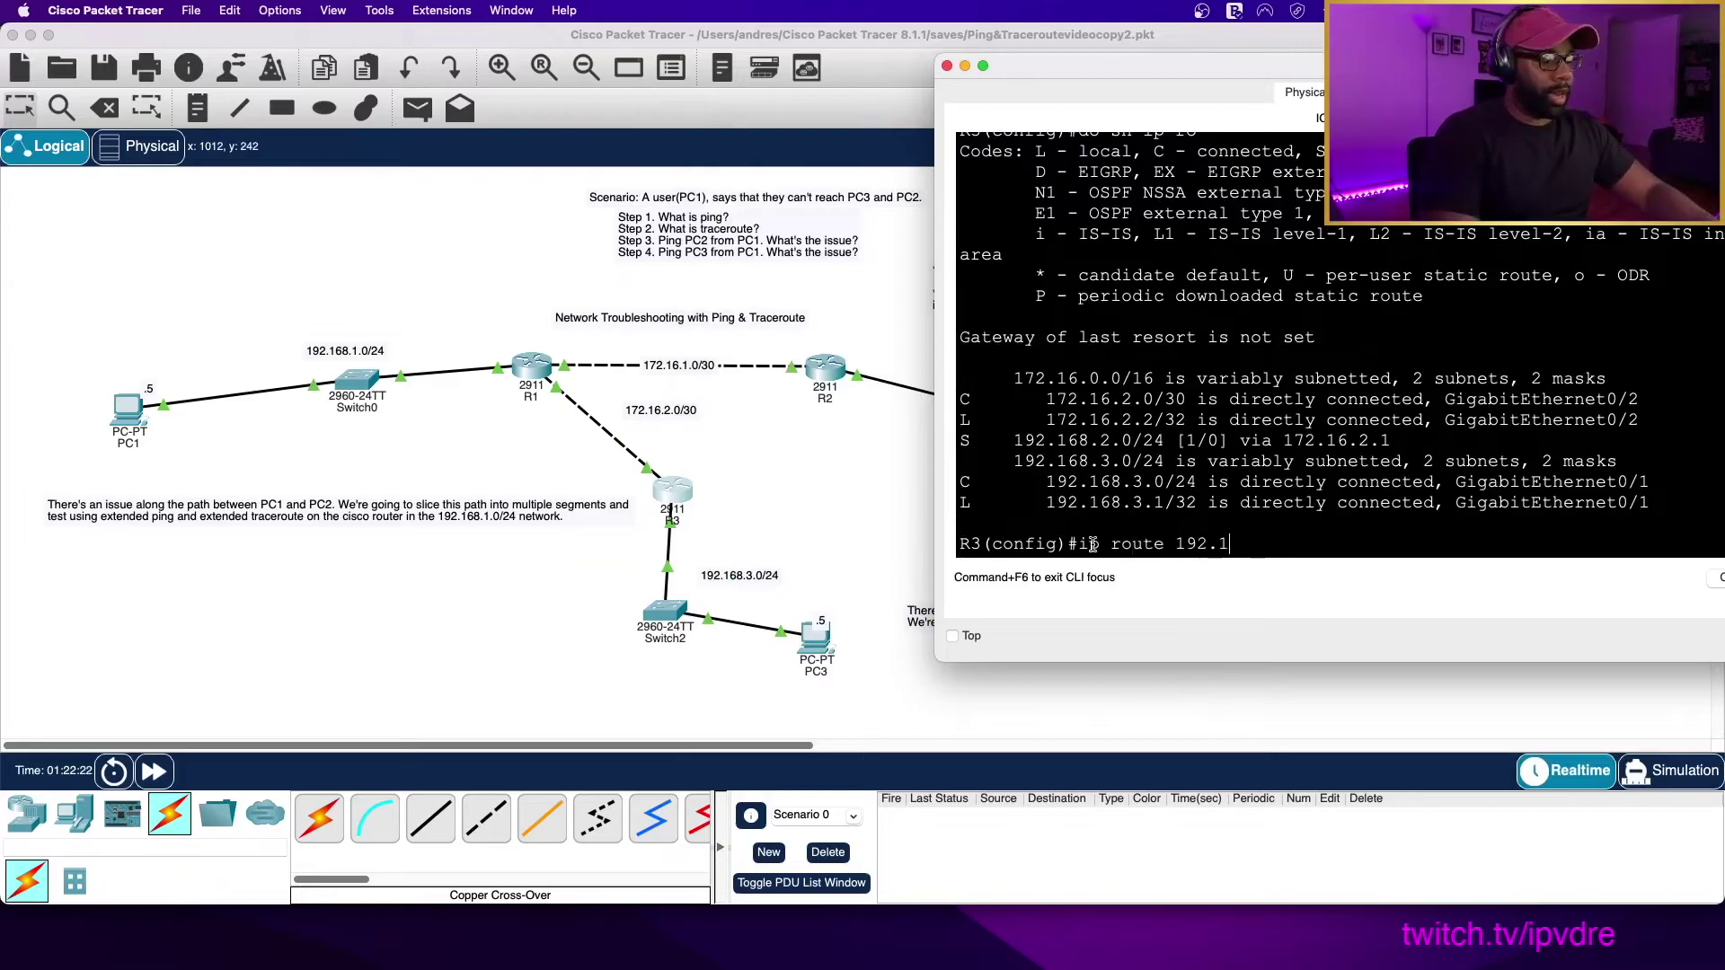
pyautogui.write('68.1.0 255.255.255.0 172.16.2.')
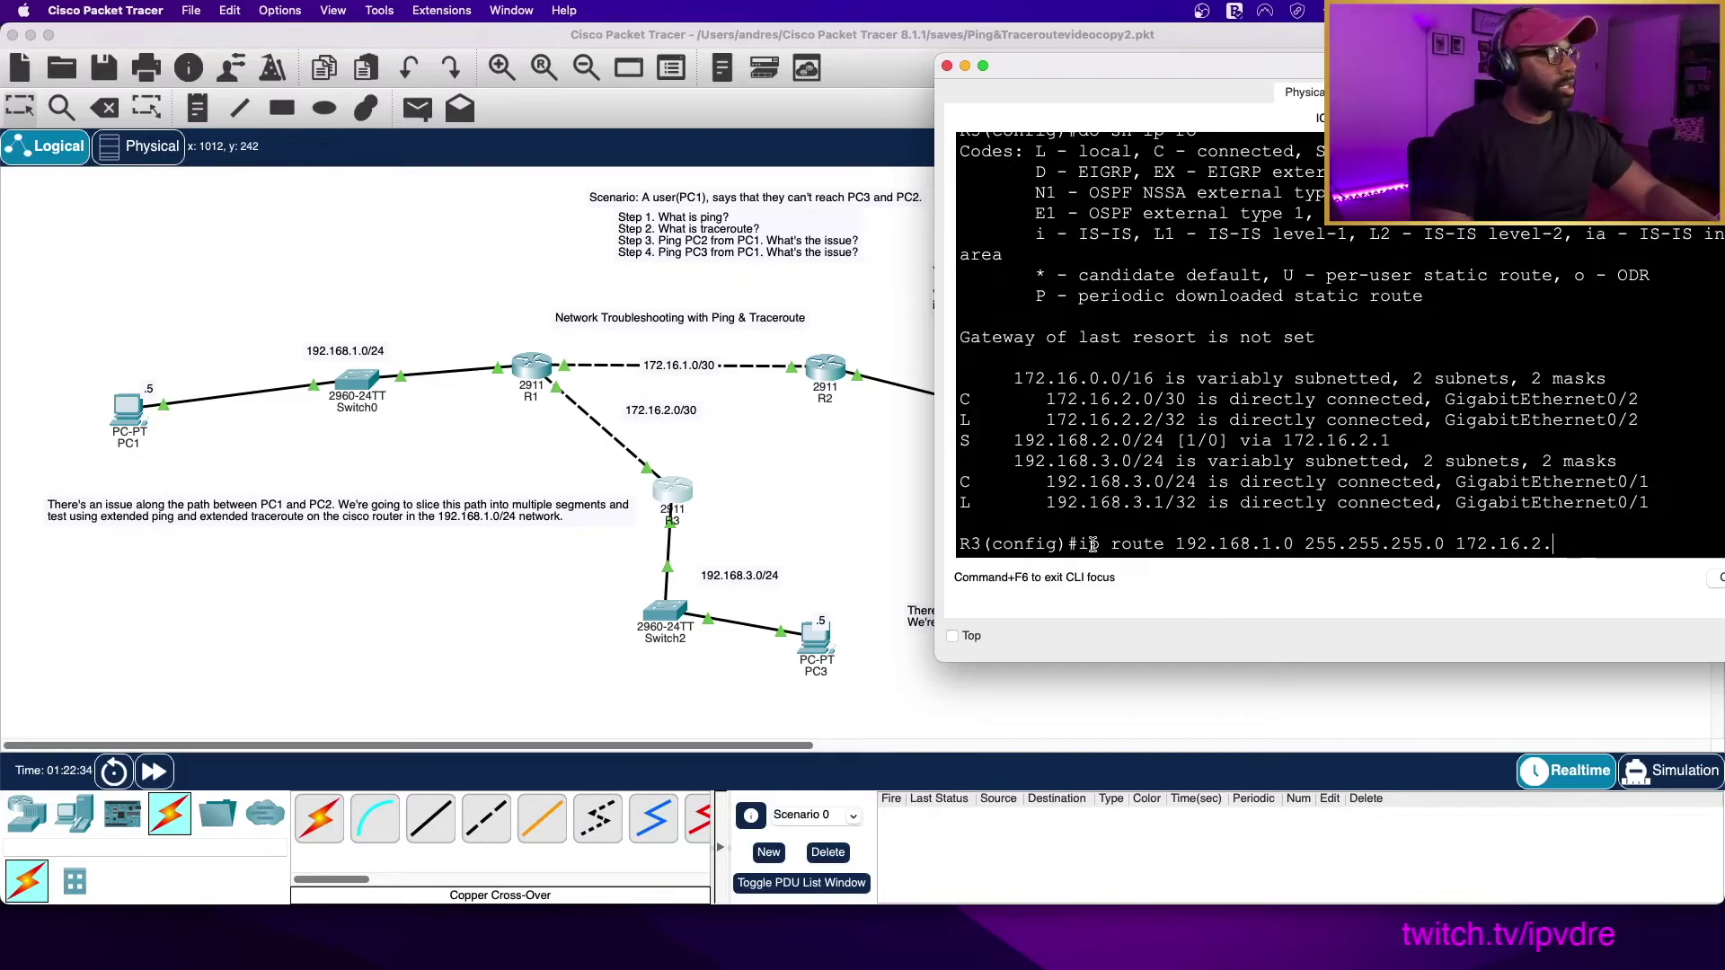
pyautogui.click(579, 531)
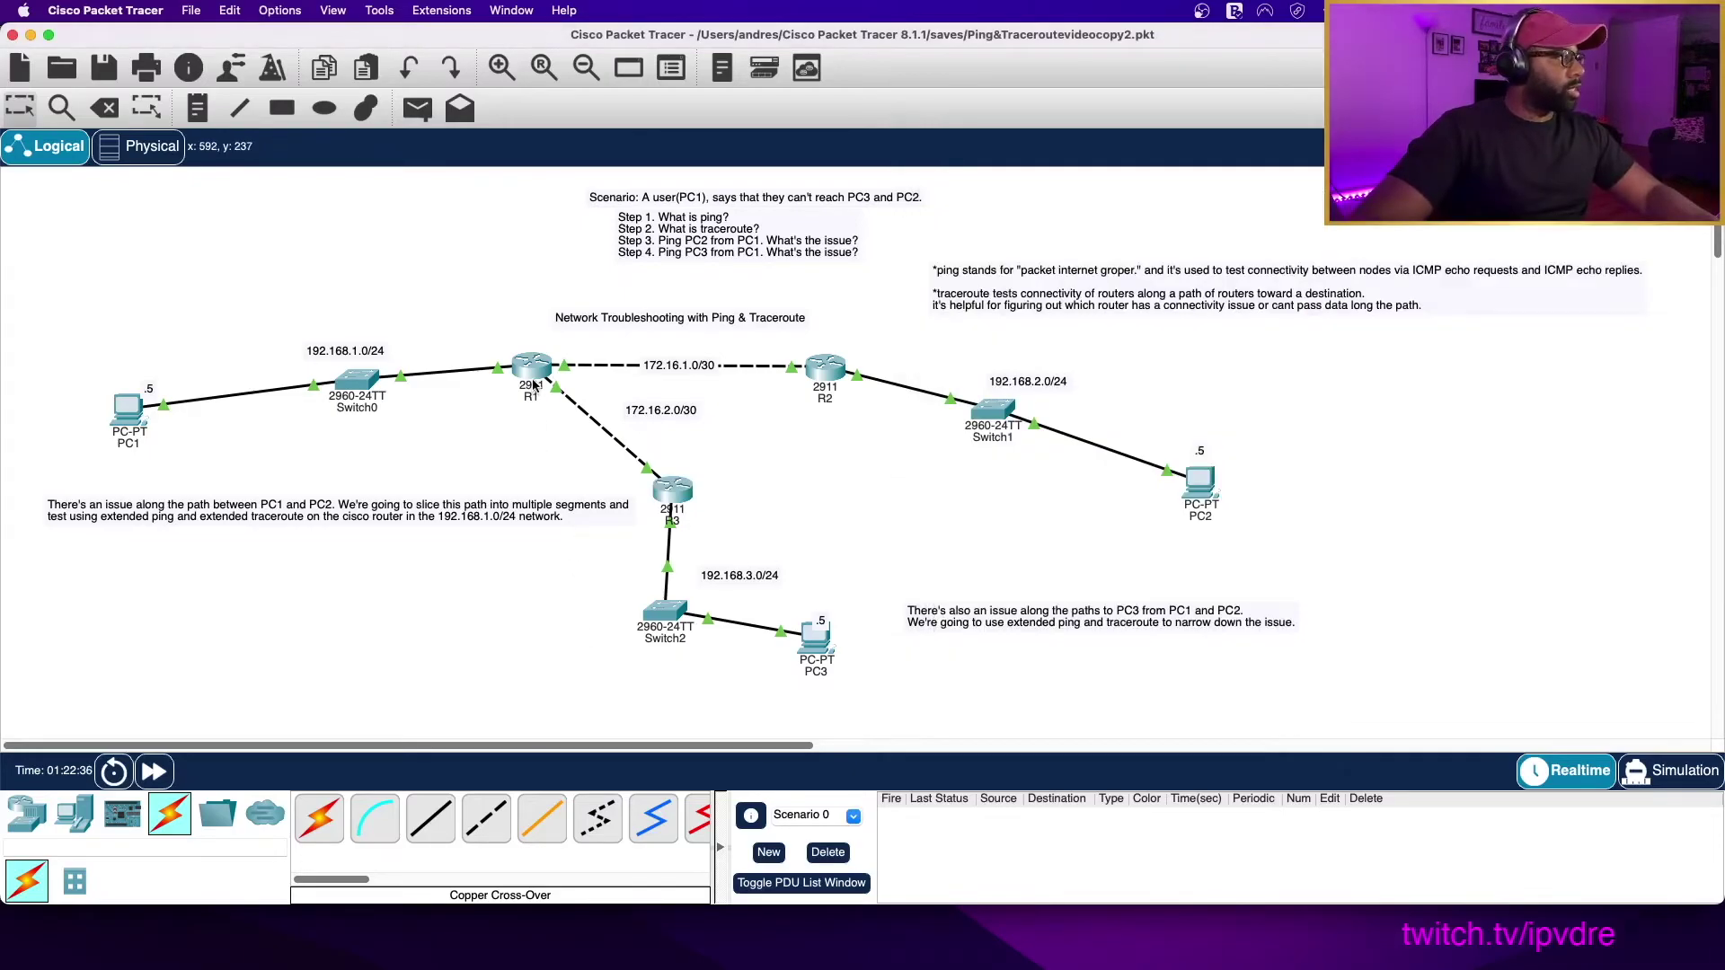
pyautogui.moveTo(533, 378)
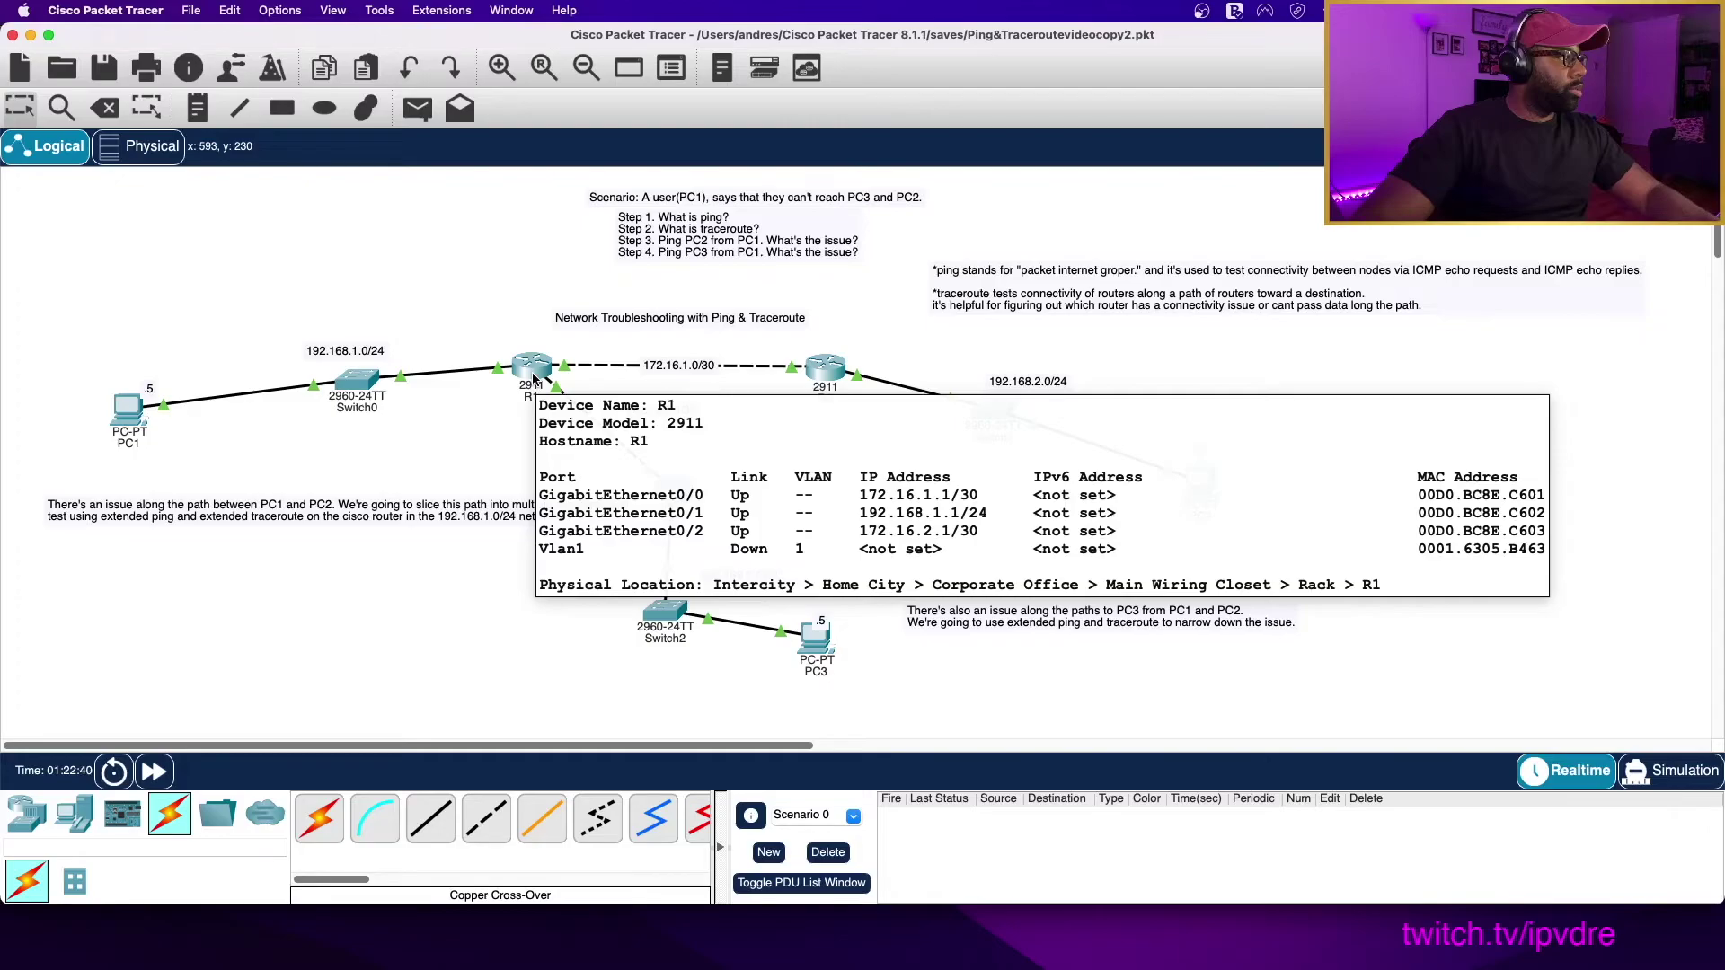
pyautogui.click(672, 492)
pyautogui.write('1')
pyautogui.press('Return')
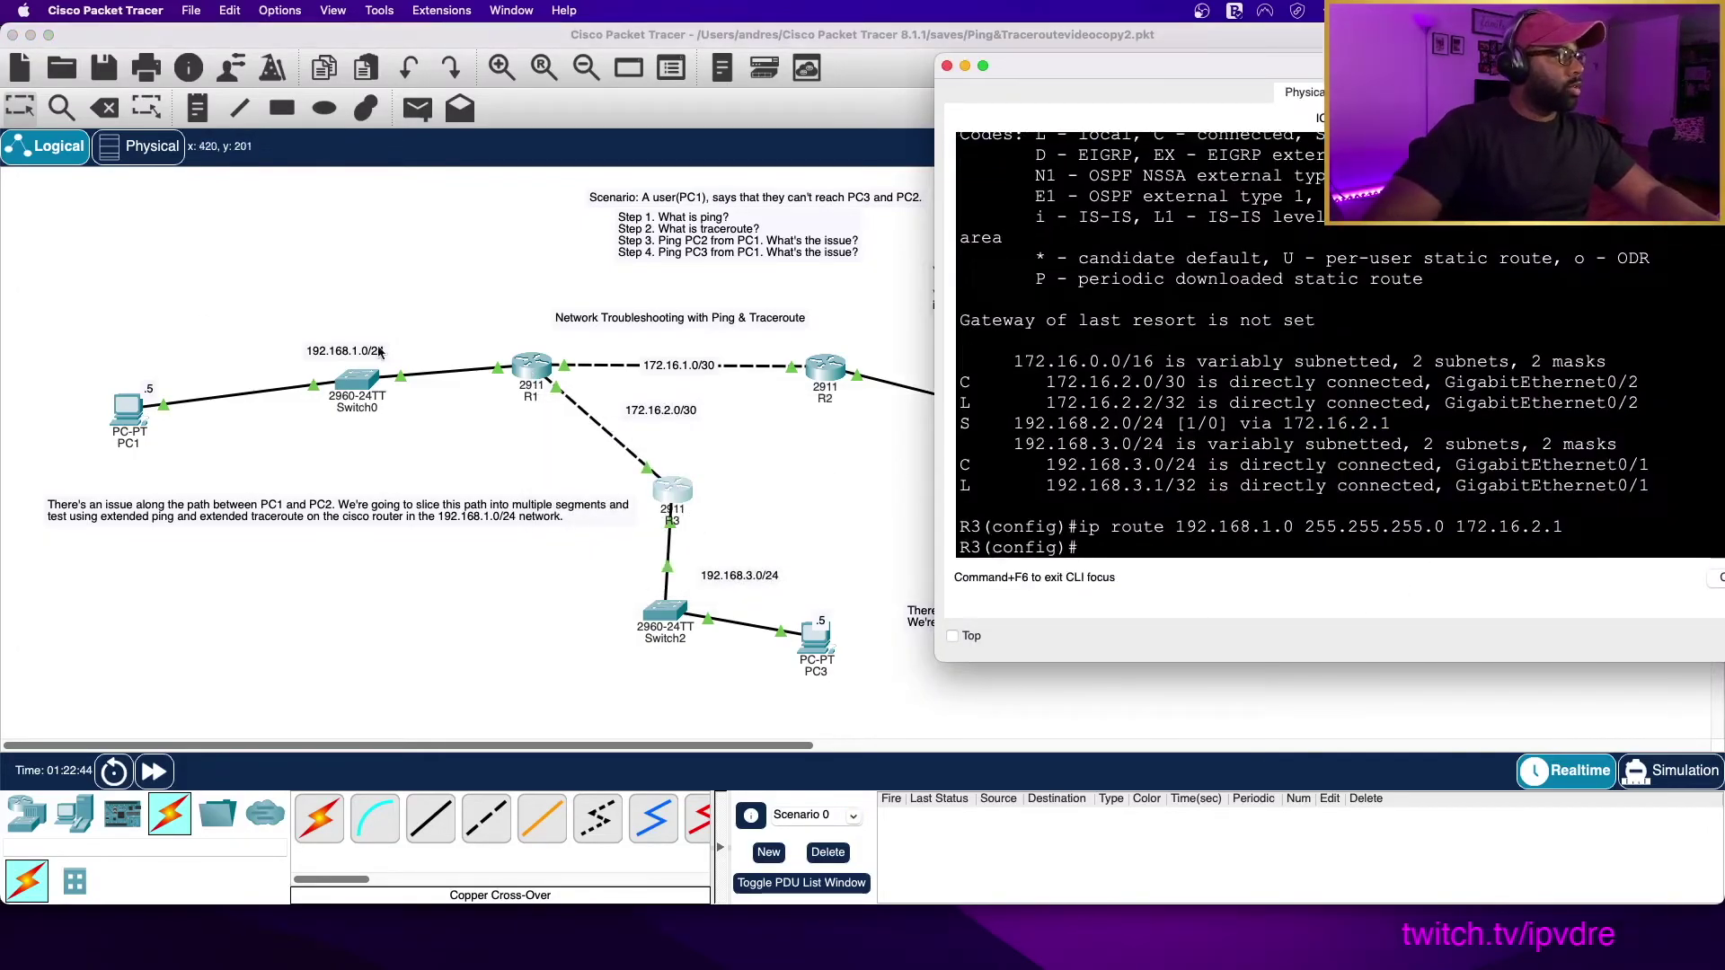
# Test the new R3 route by pinging 192.168.3.5 once more from PC1
pyautogui.click(129, 411)
pyautogui.press('Up')
pyautogui.press('Return')
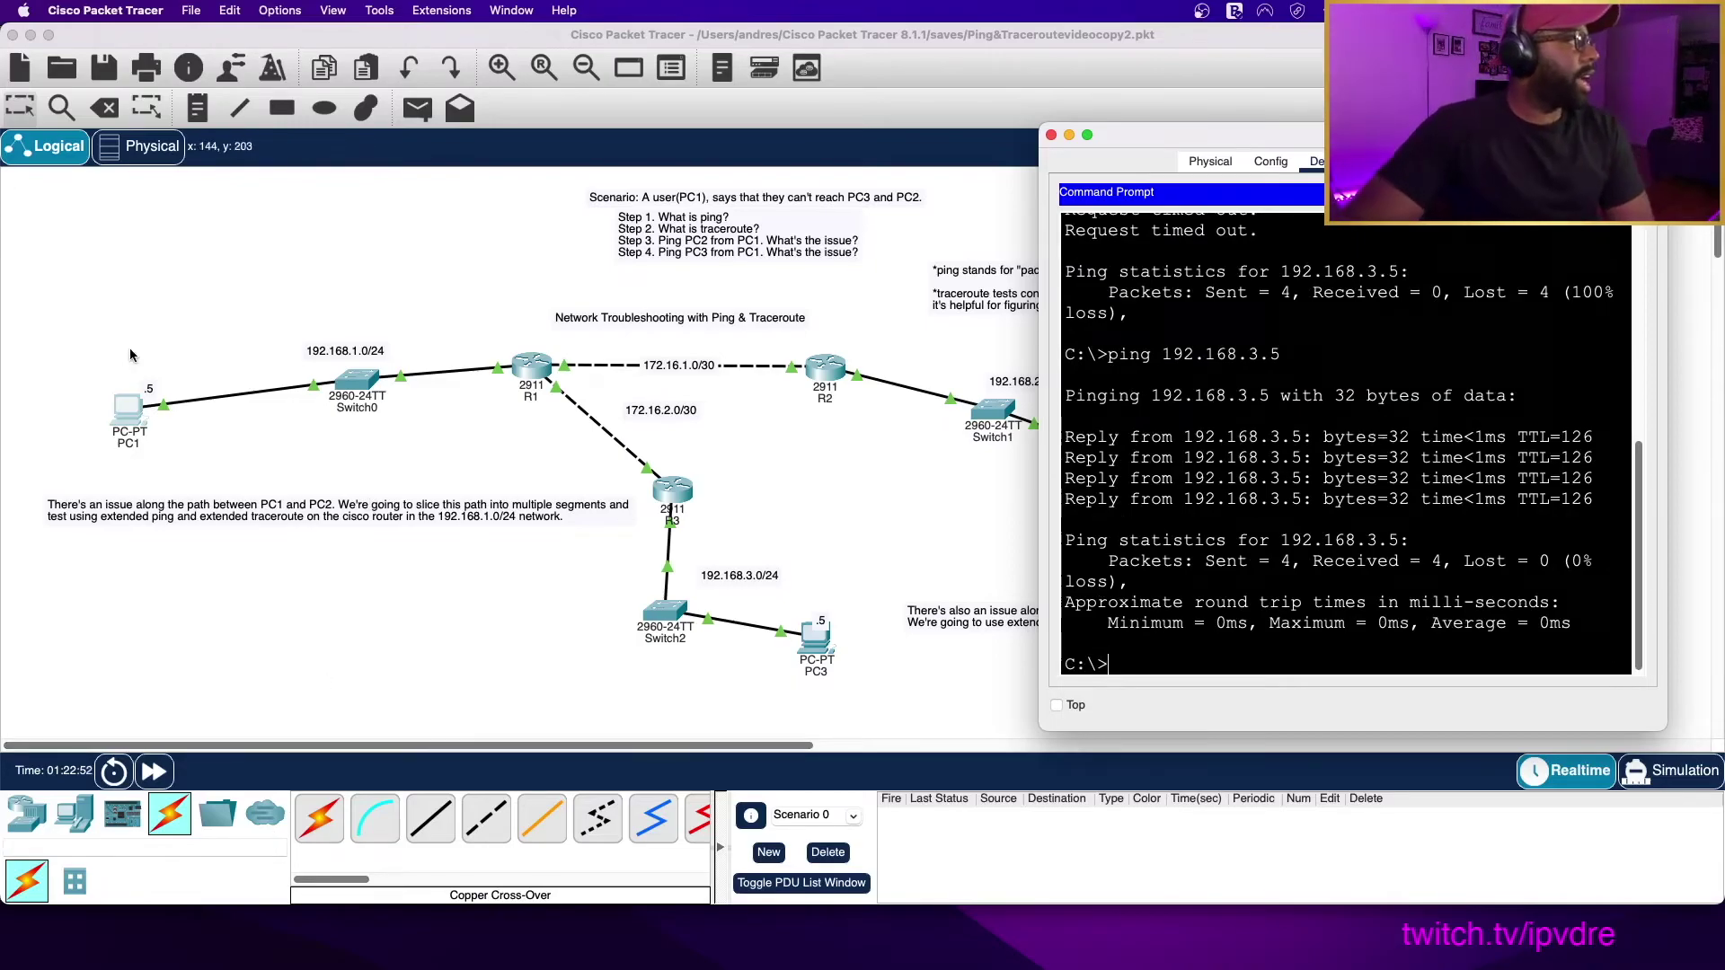
# Save the network file and bring the full topology to the front
pyautogui.click(191, 11)
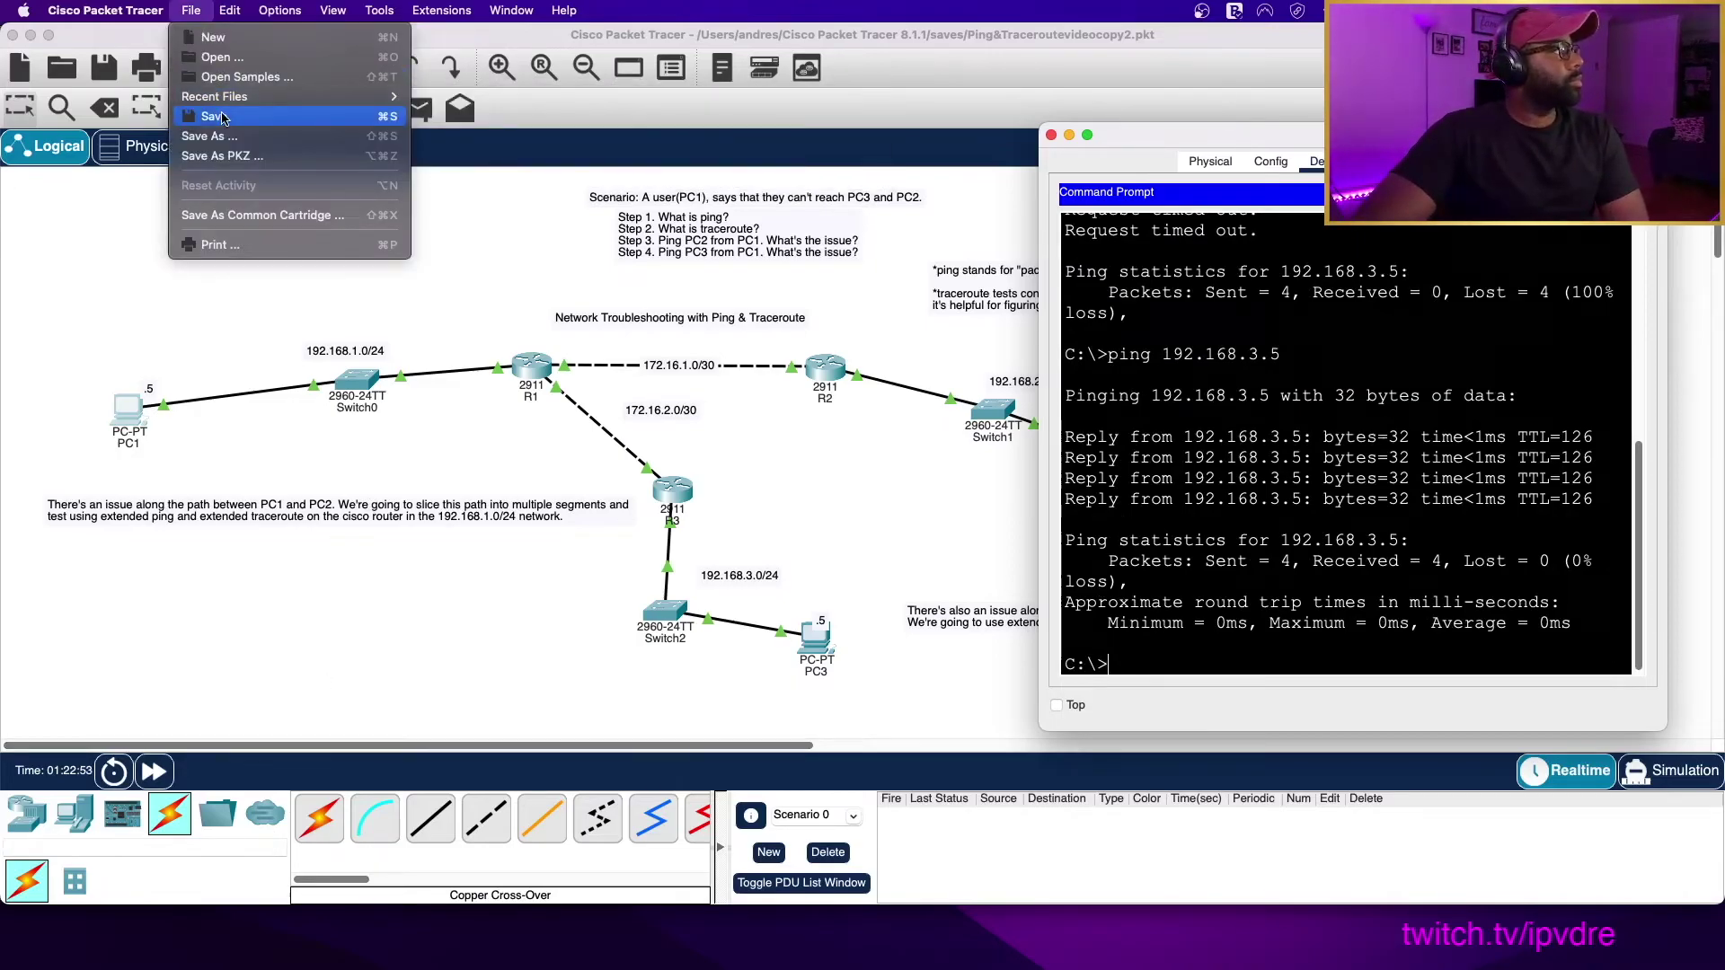
pyautogui.click(61, 275)
pyautogui.press('super+s')
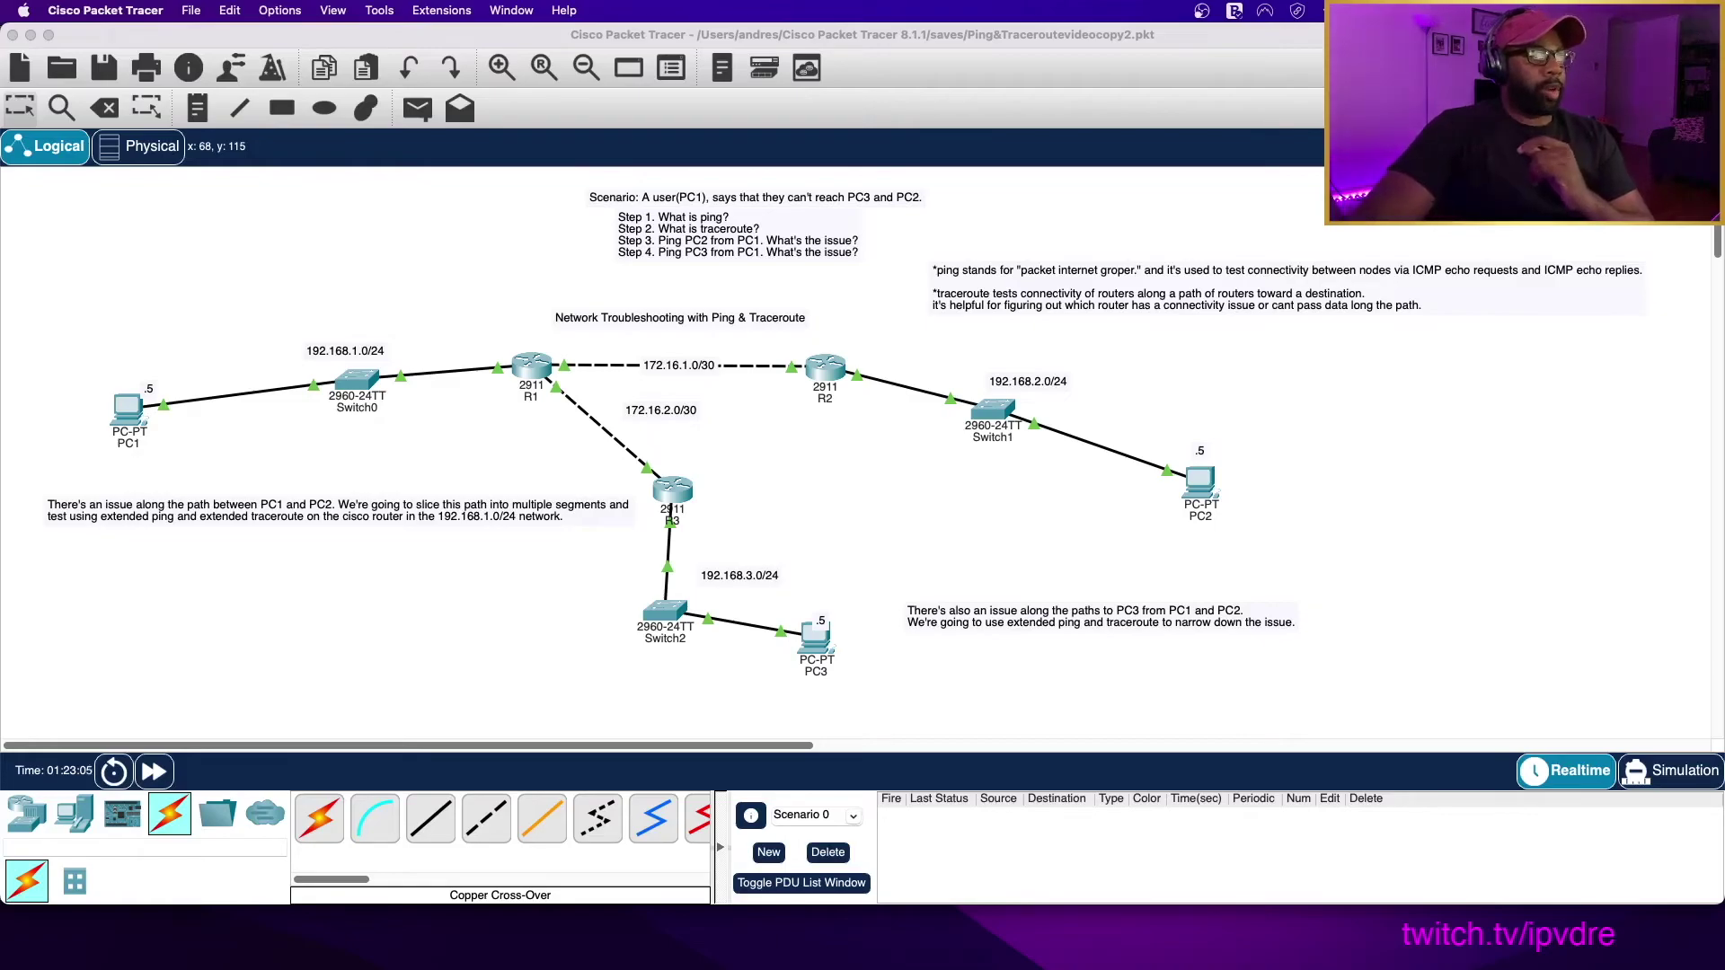
# Switch to the Brave browser and read the definition of ping in the TechTarget article
pyautogui.press('super+Tab')
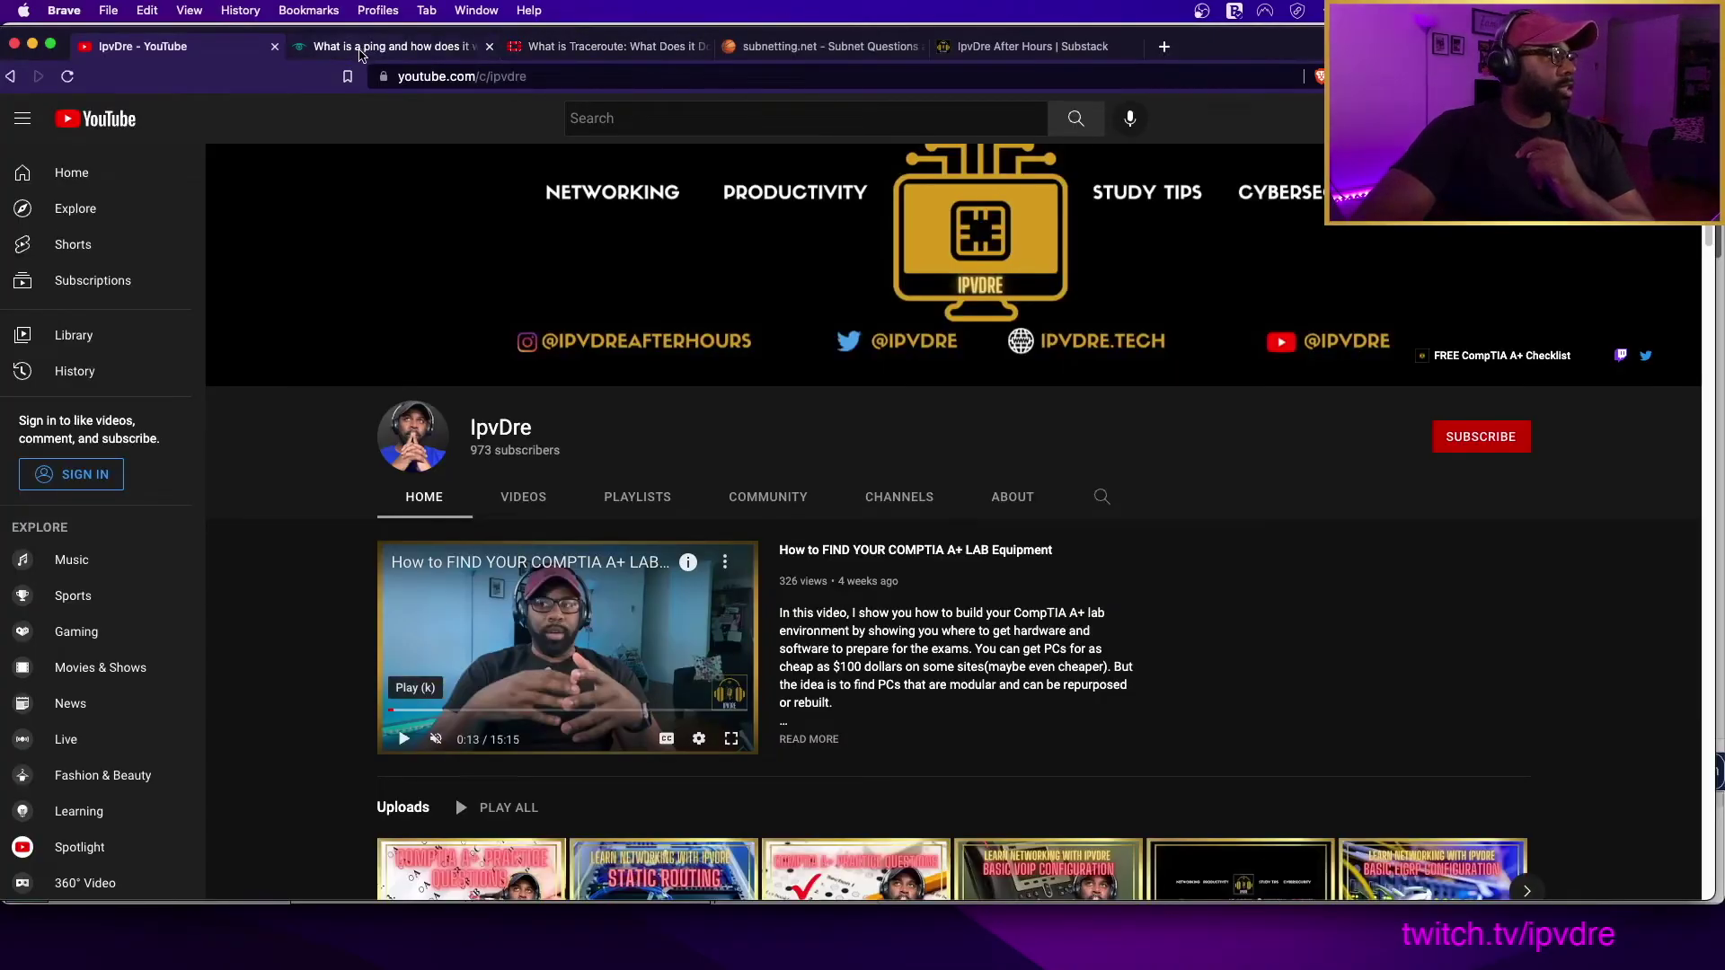
pyautogui.click(360, 52)
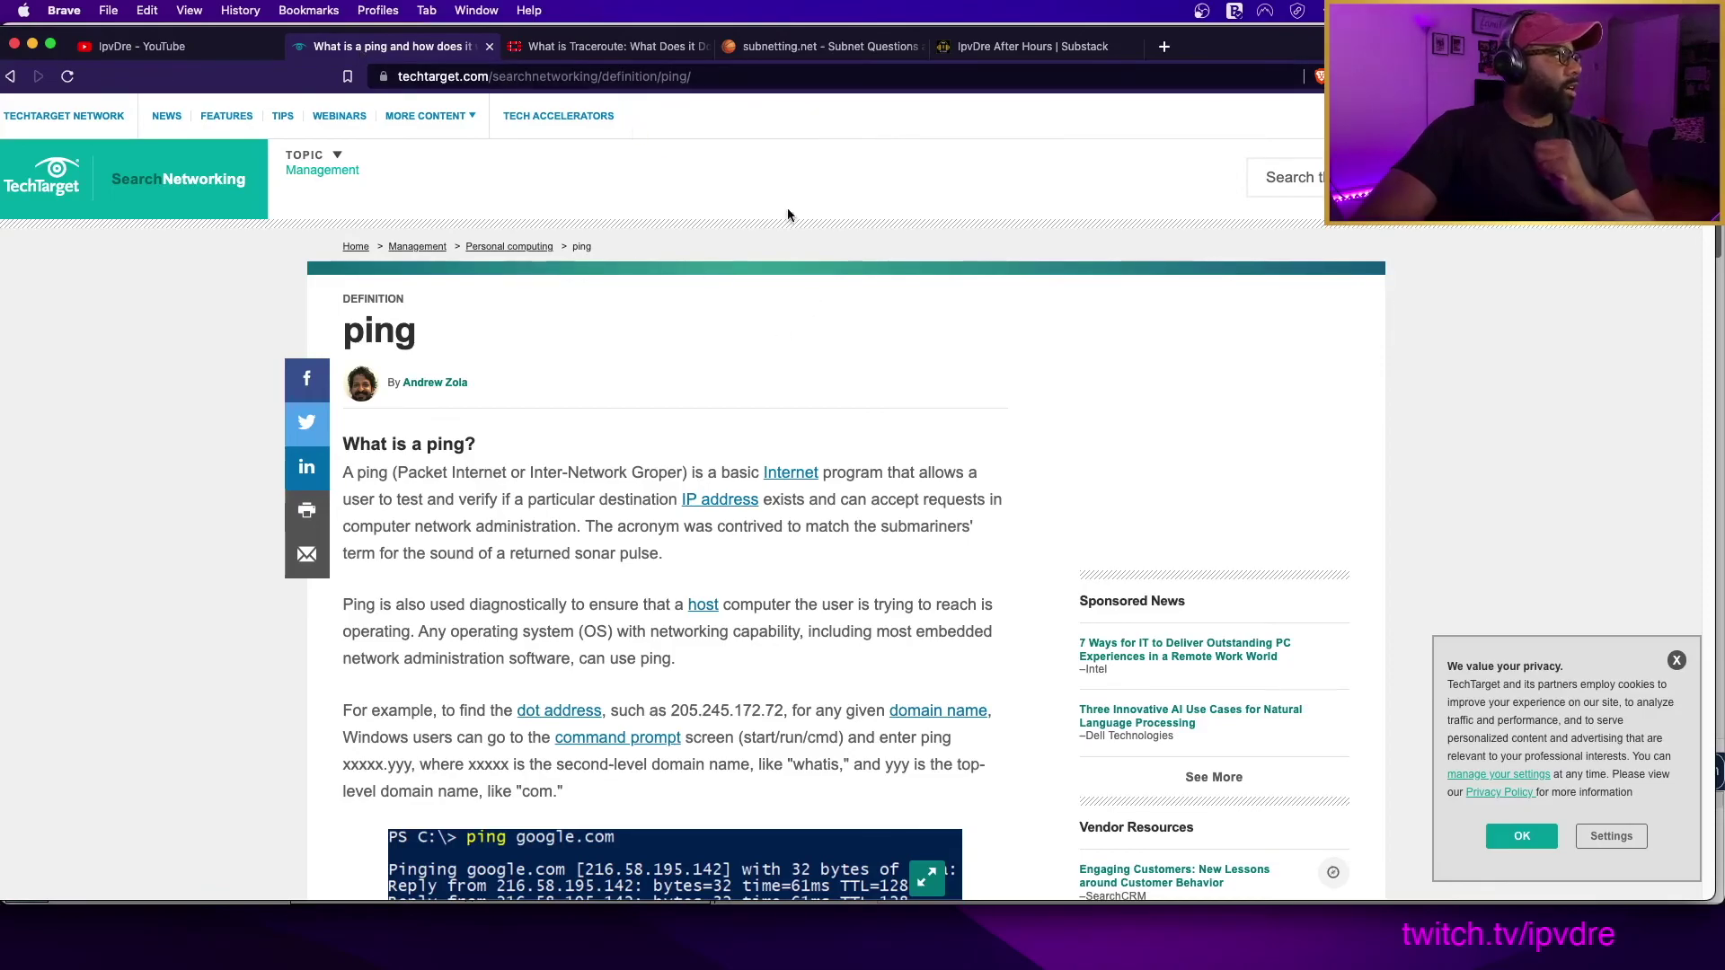
pyautogui.scroll(-2, 969, 434)
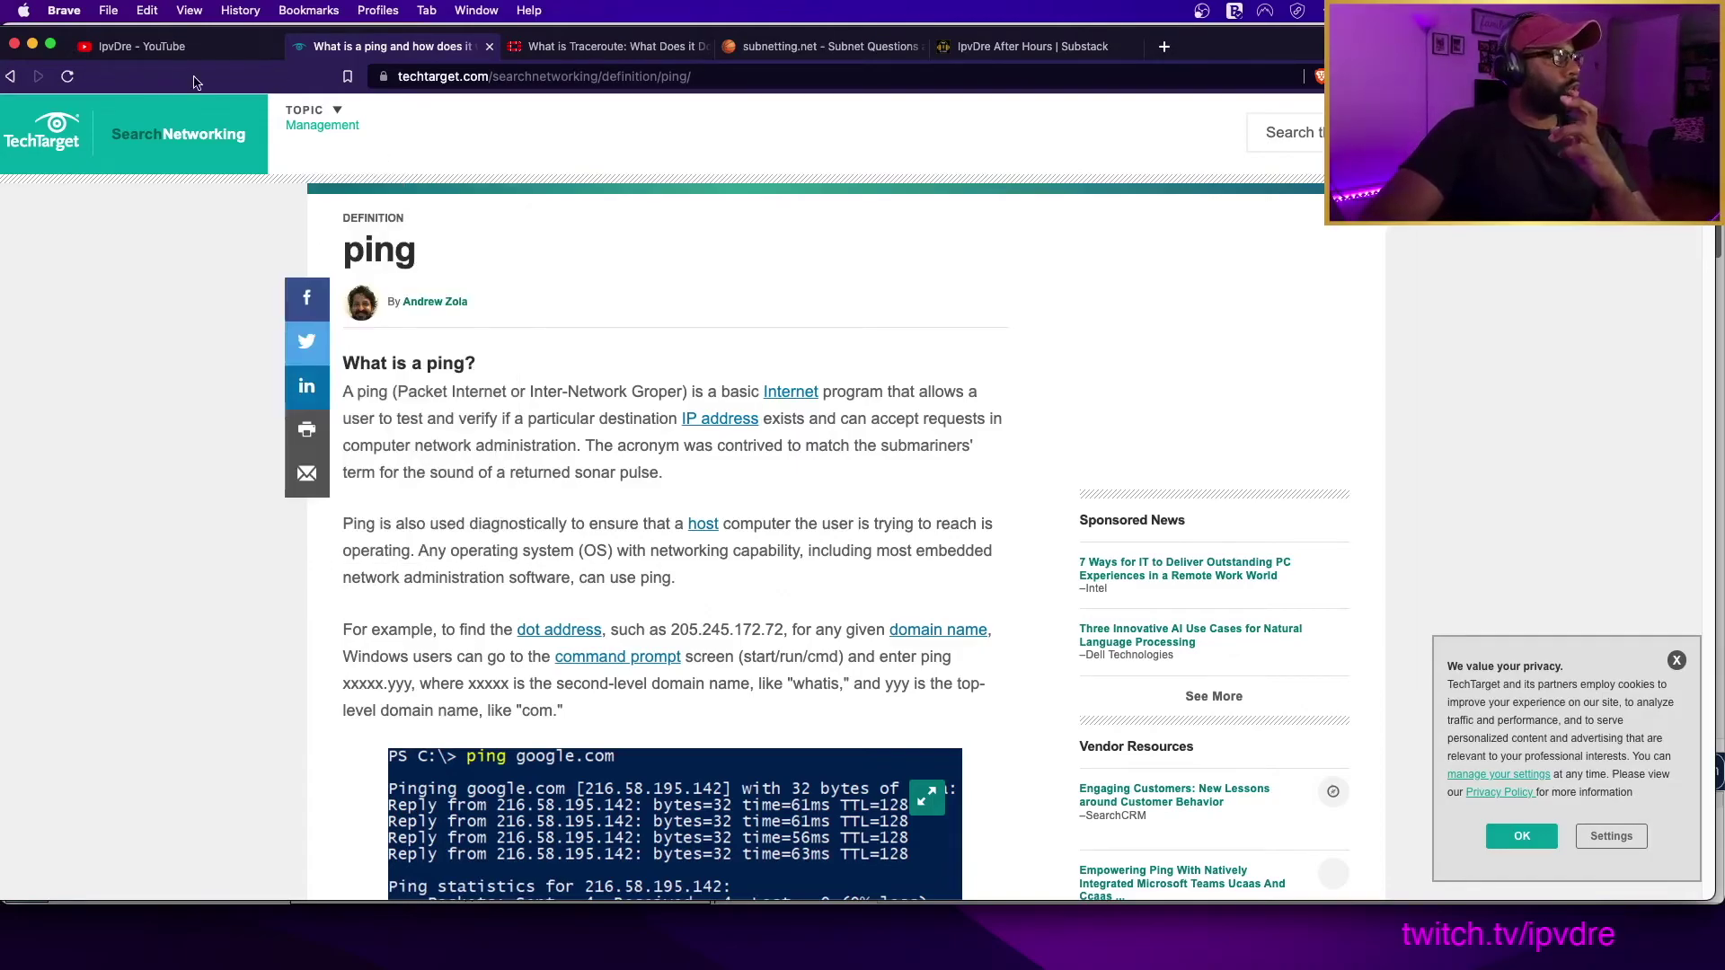
pyautogui.scroll(2, 1048, 237)
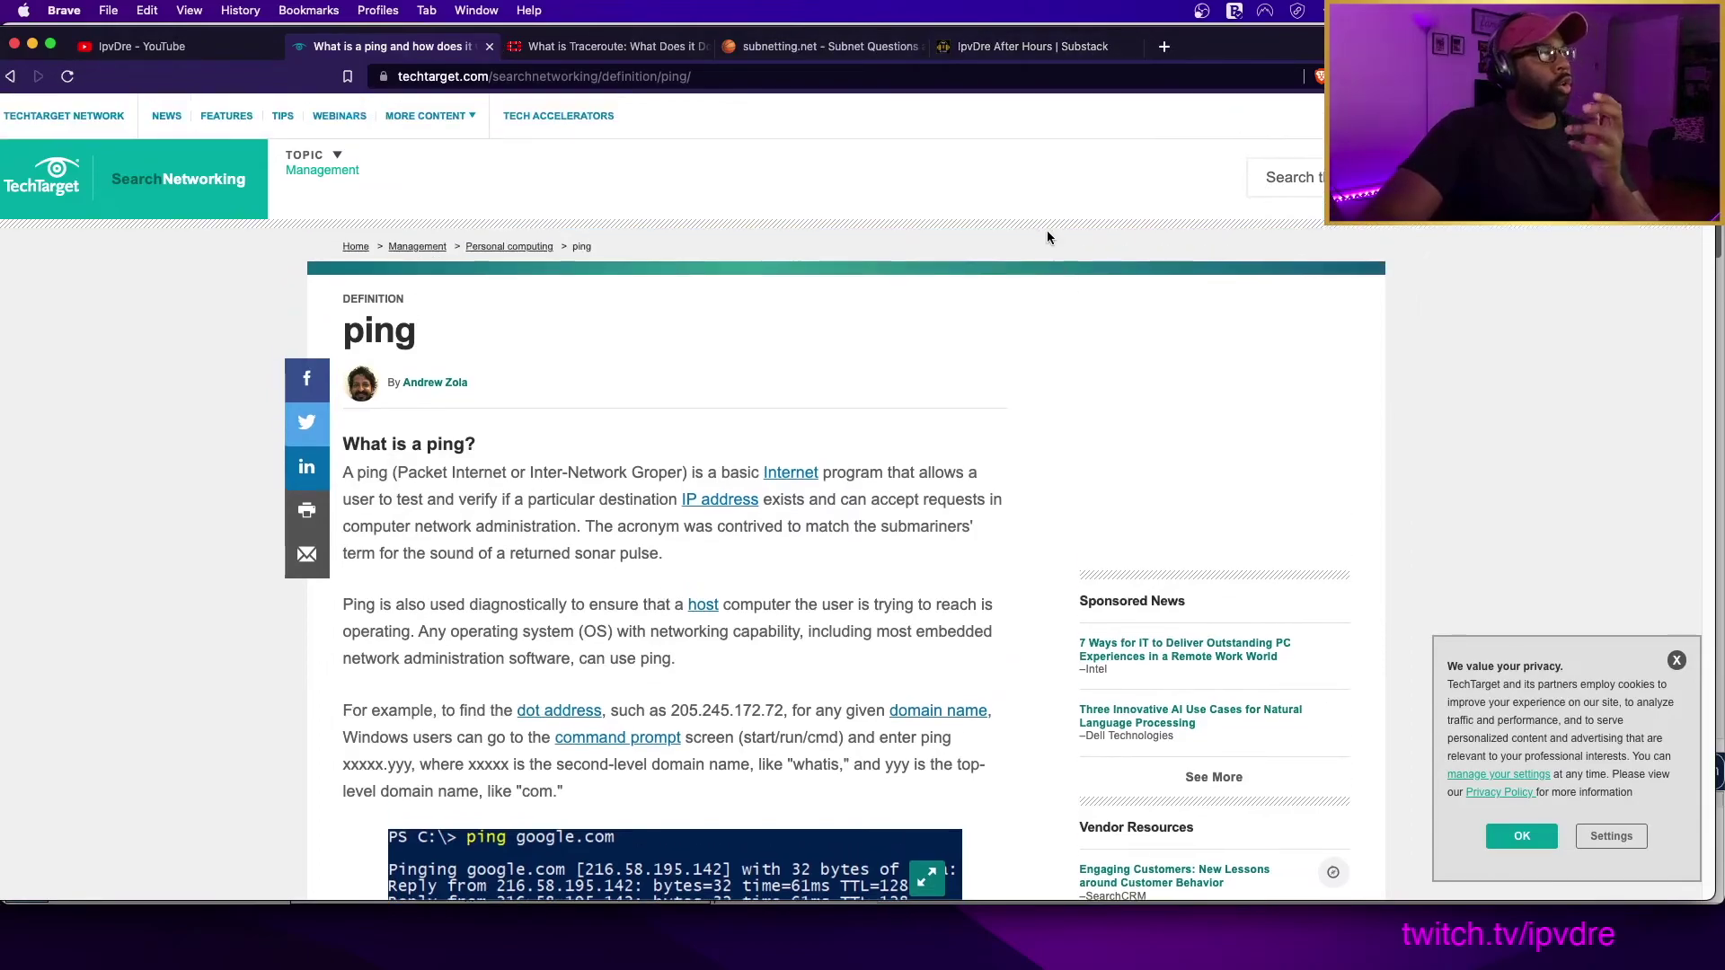
# Search the web for "sonar image" and look through the image results
pyautogui.click(1033, 53)
pyautogui.click(858, 75)
pyautogui.write('sonar image')
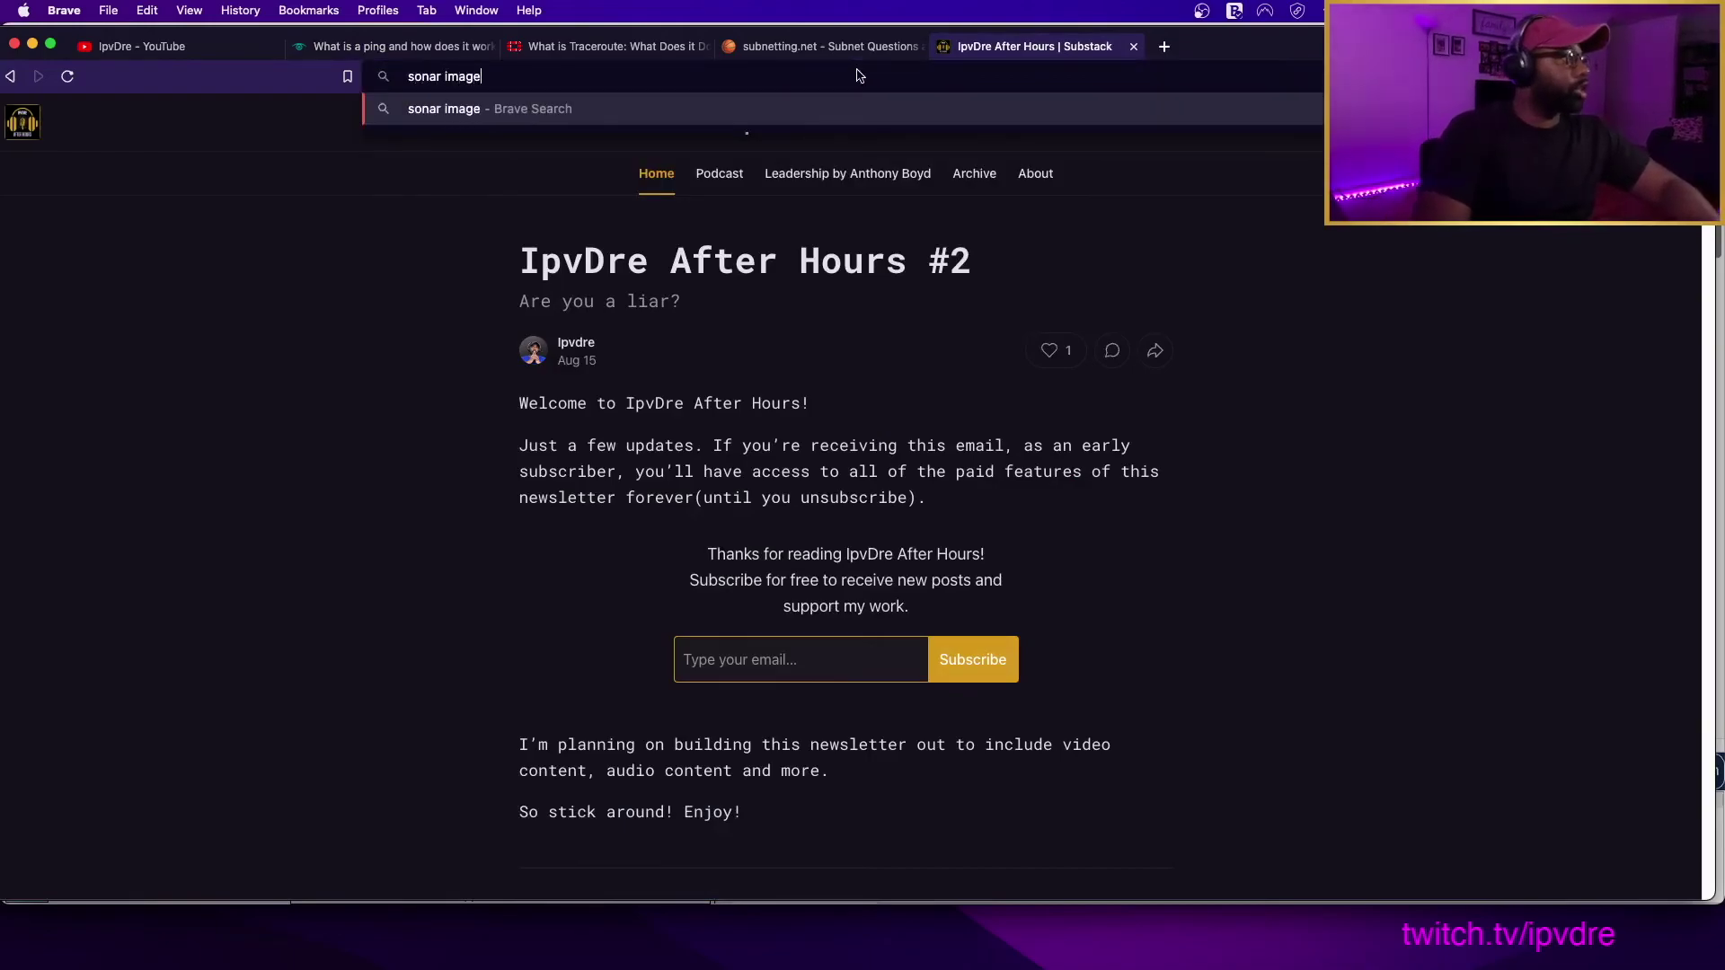
pyautogui.press('Return')
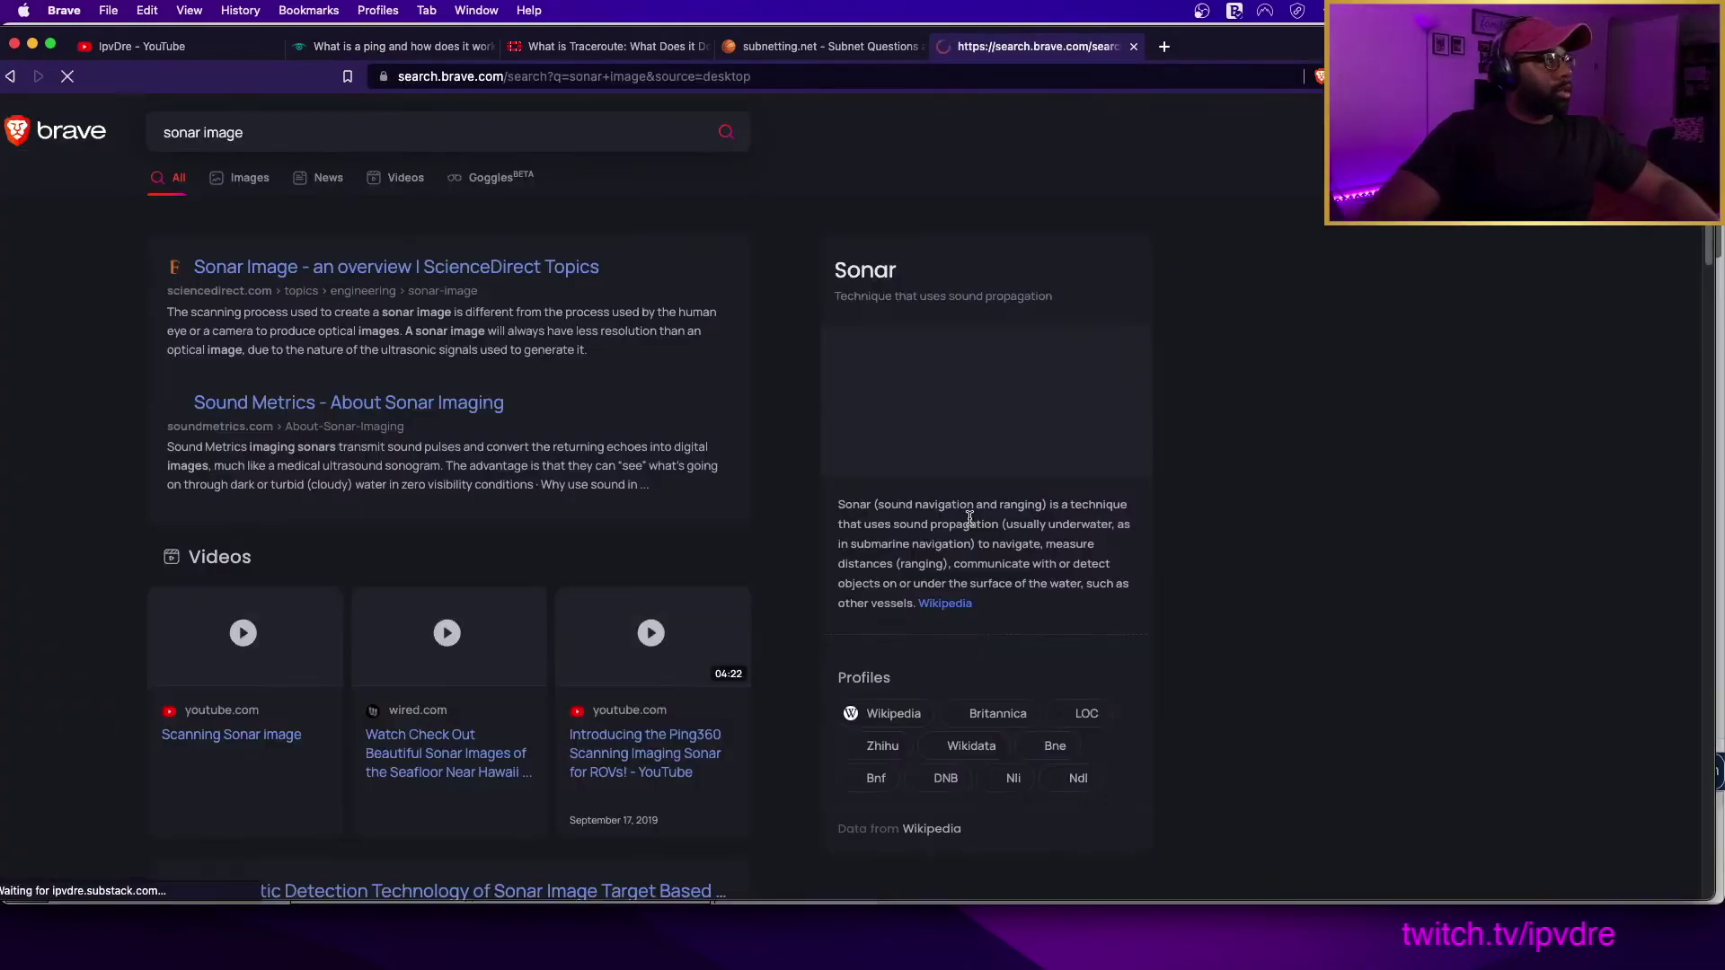
pyautogui.click(248, 196)
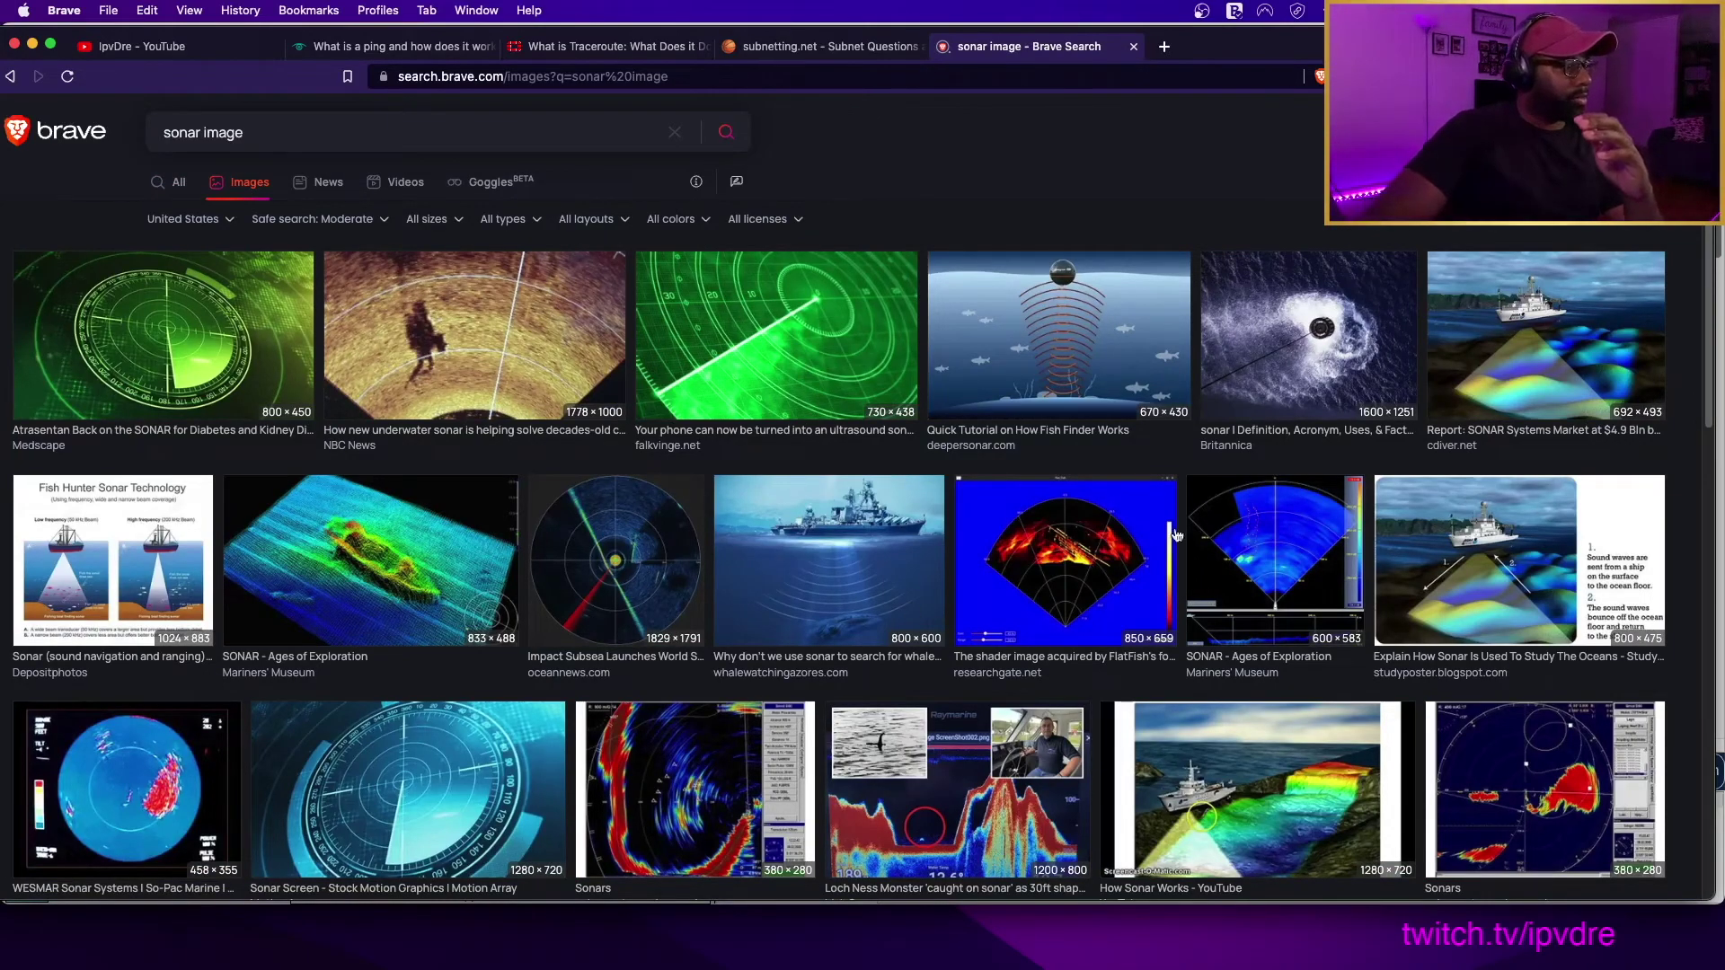
pyautogui.scroll(-5, 640, 536)
pyautogui.scroll(5, 639, 536)
pyautogui.scroll(-8, 640, 536)
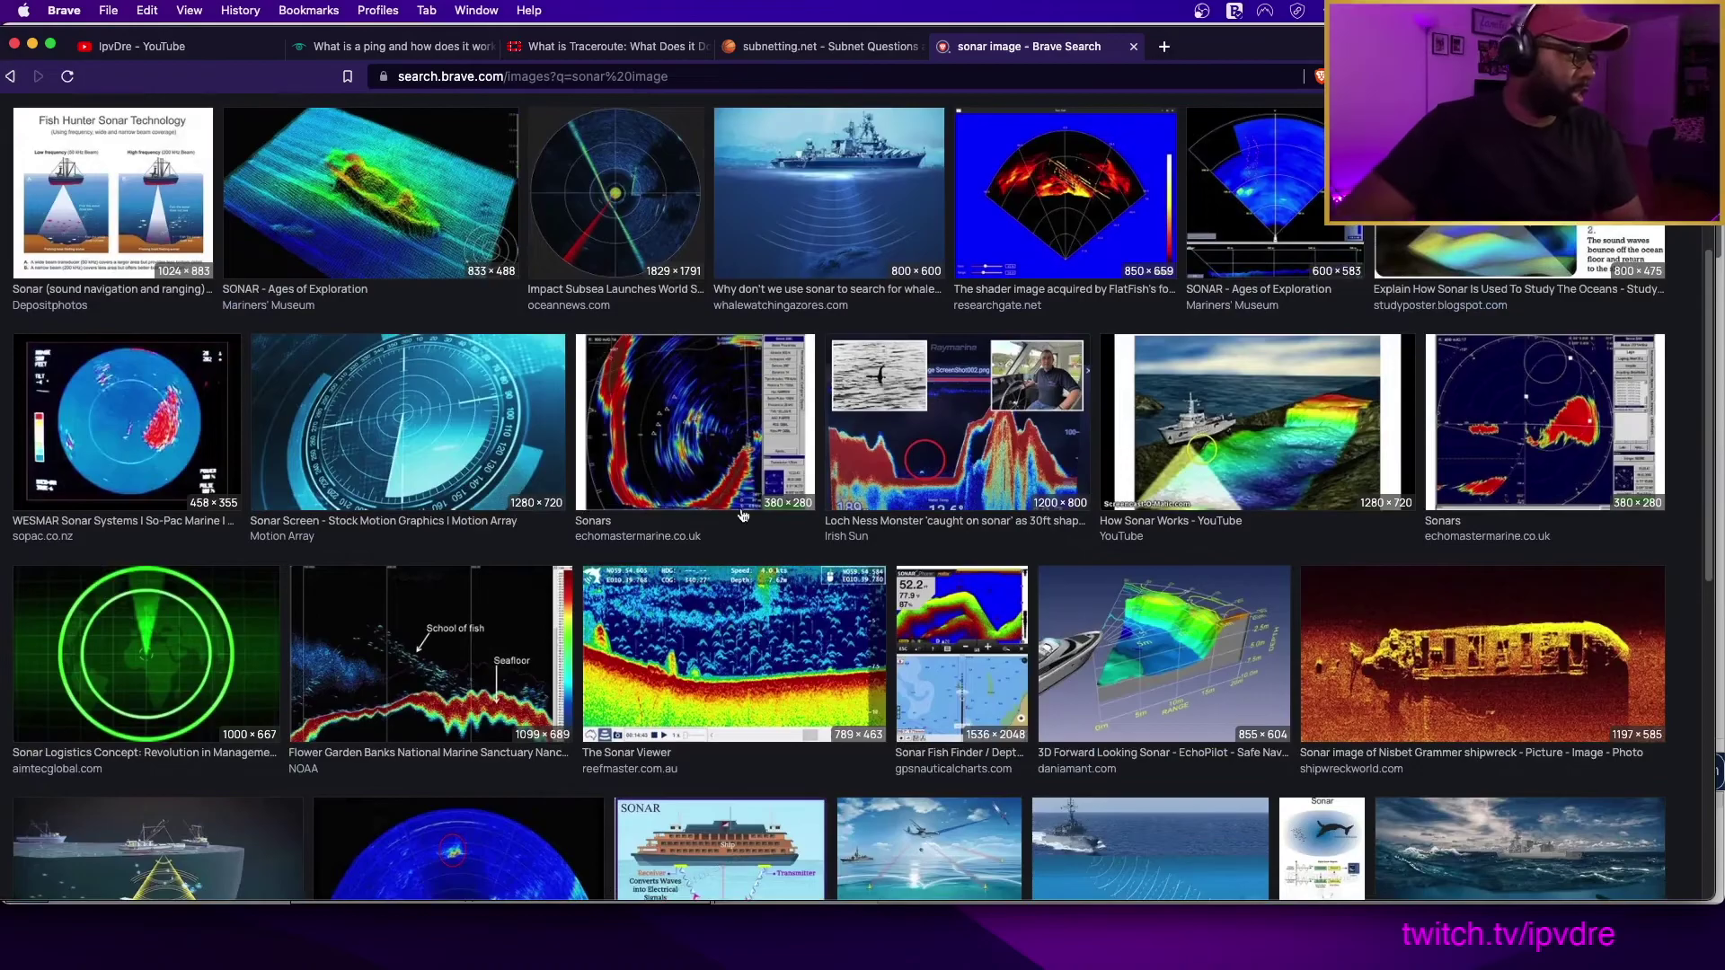
pyautogui.scroll(8, 828, 610)
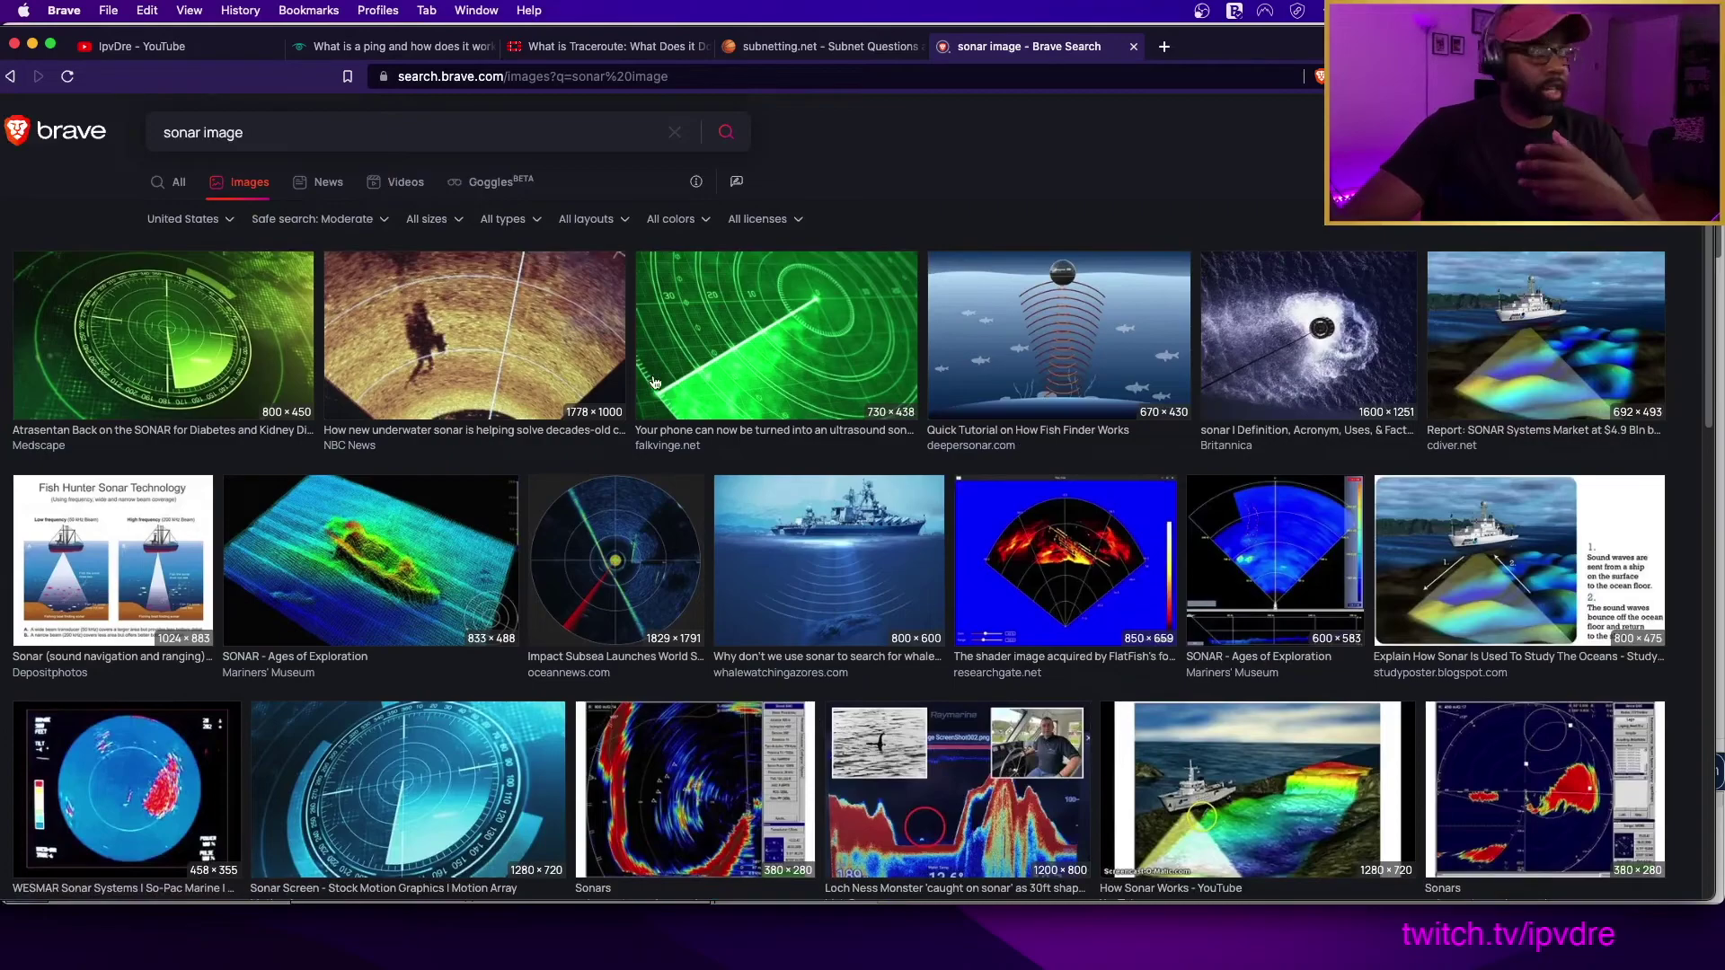
# Return to the TechTarget ping article and switch back to the topology in Packet Tracer
pyautogui.click(405, 48)
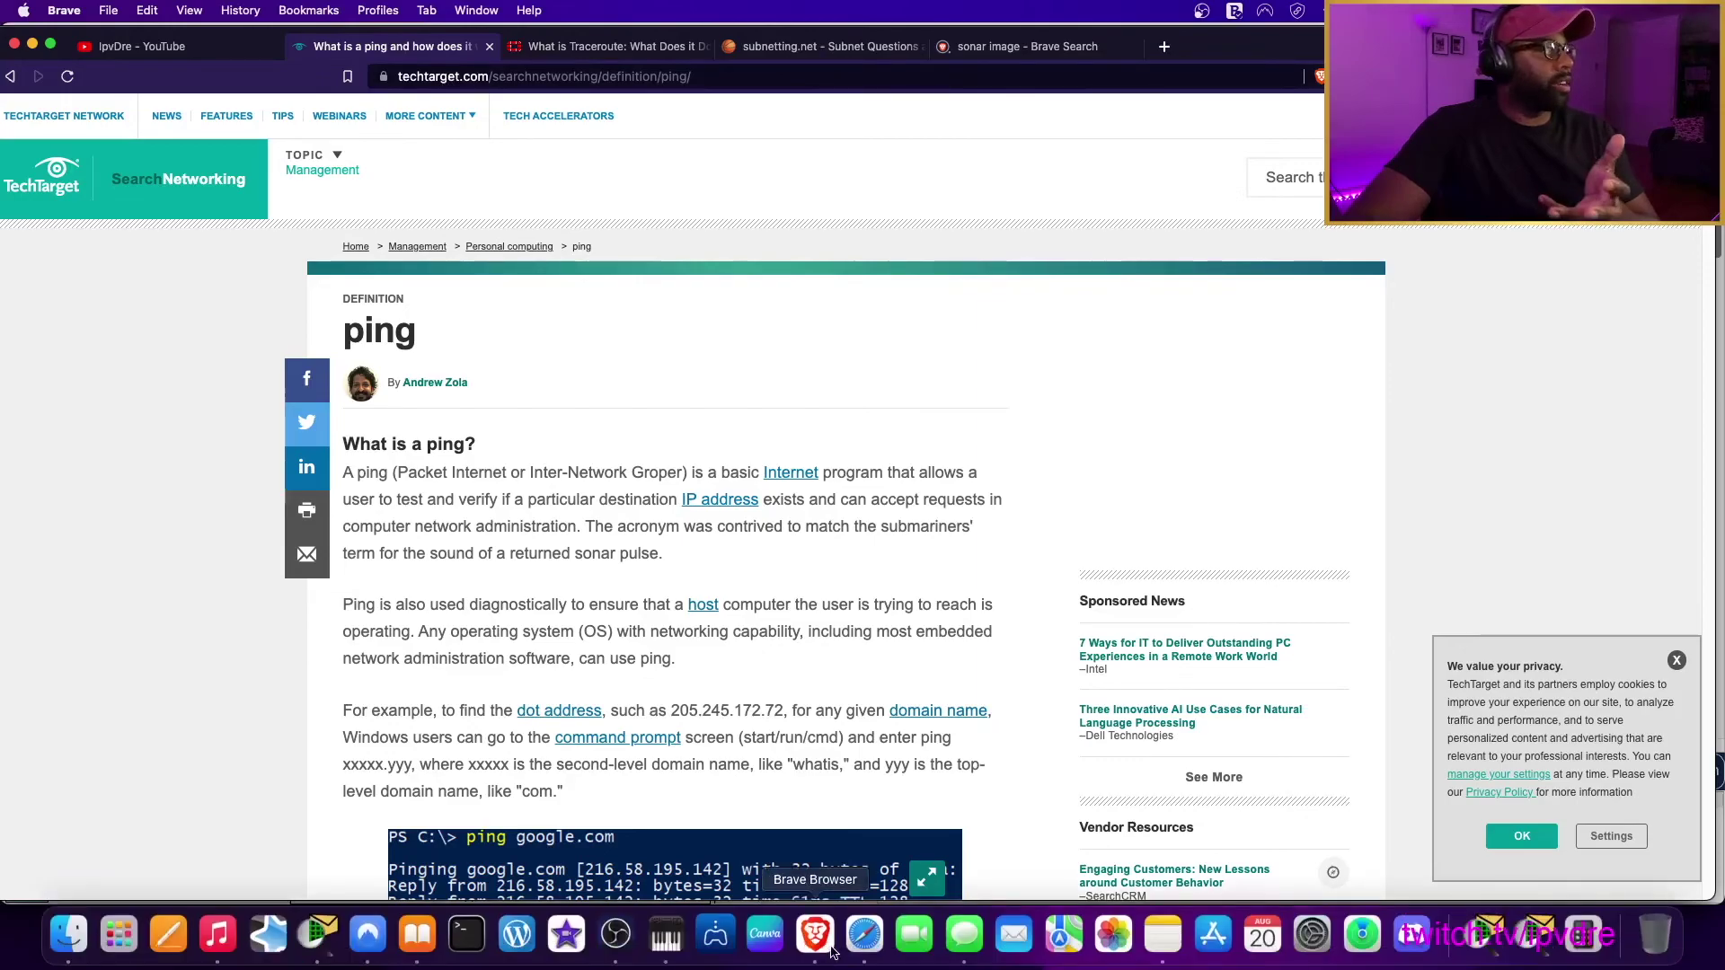
pyautogui.click(318, 934)
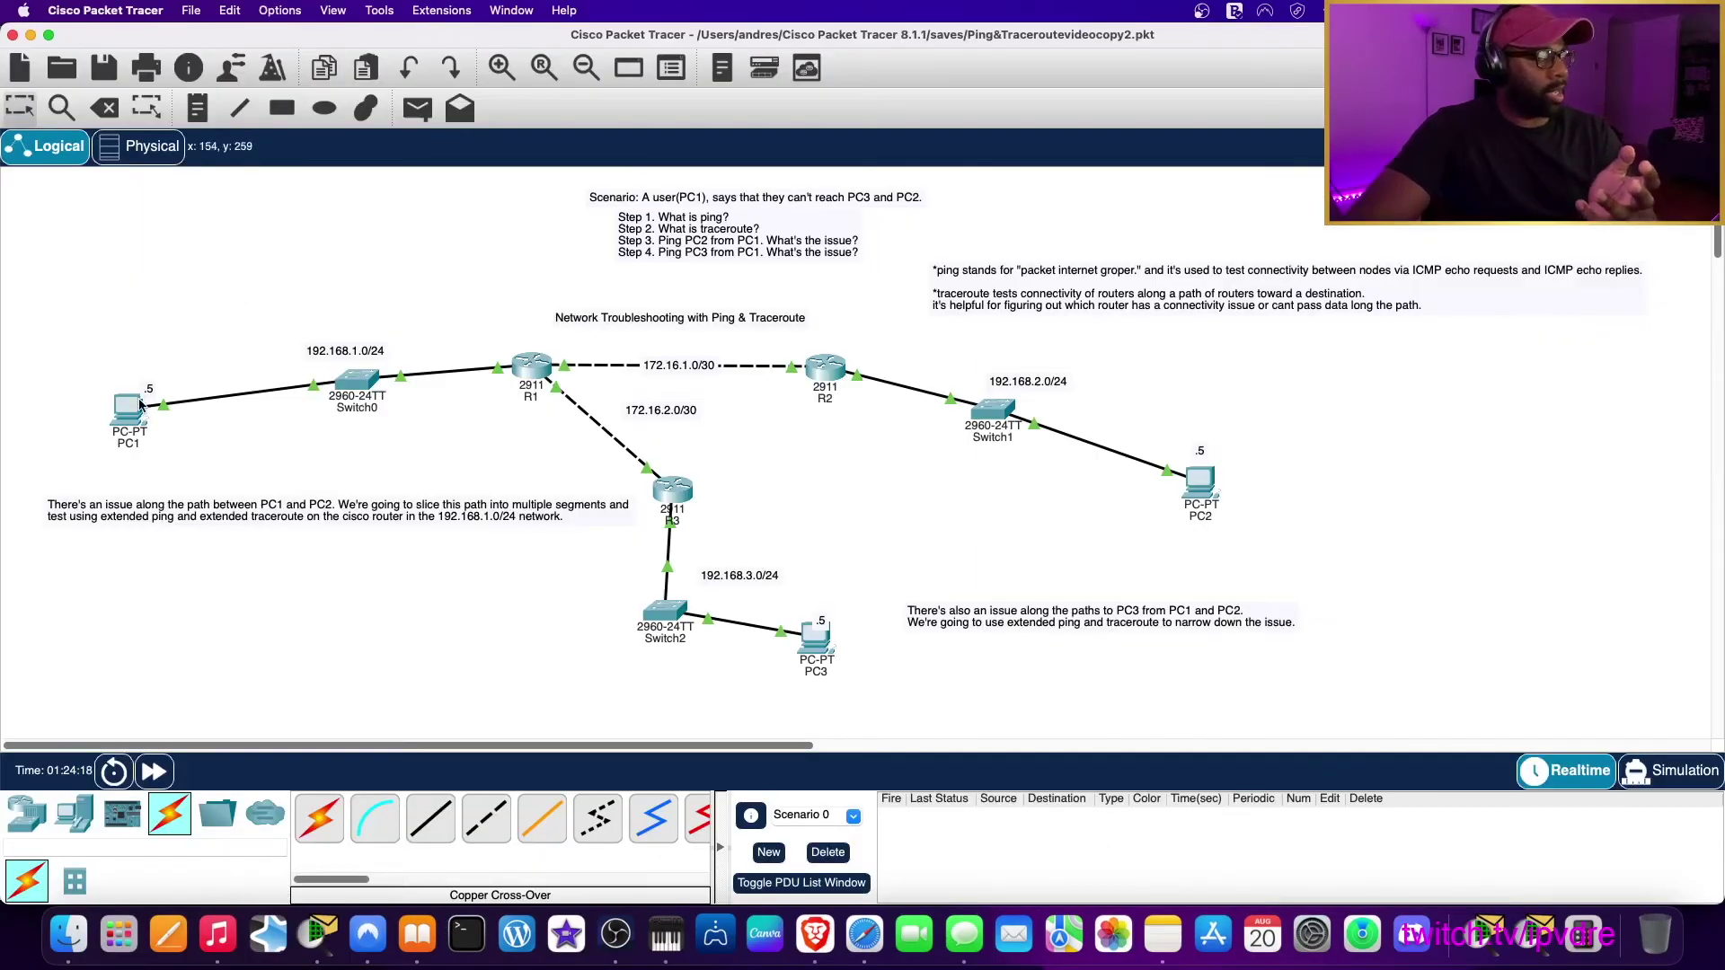